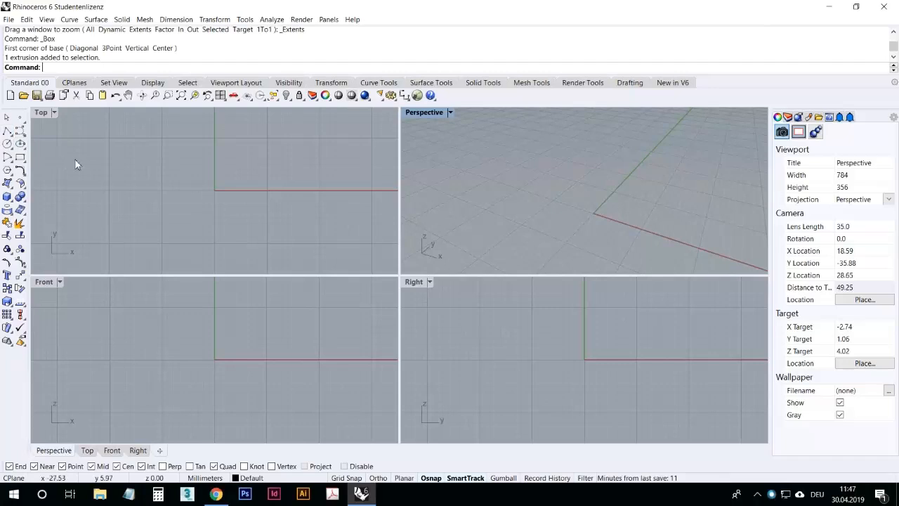
pyautogui.moveTo(267, 194); pyautogui.dragTo(259, 203, button='right')
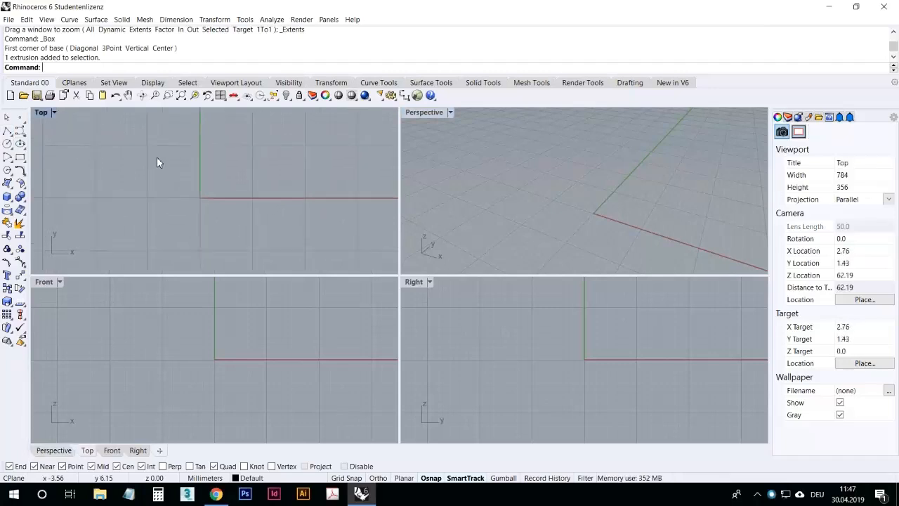
pyautogui.click(12, 136)
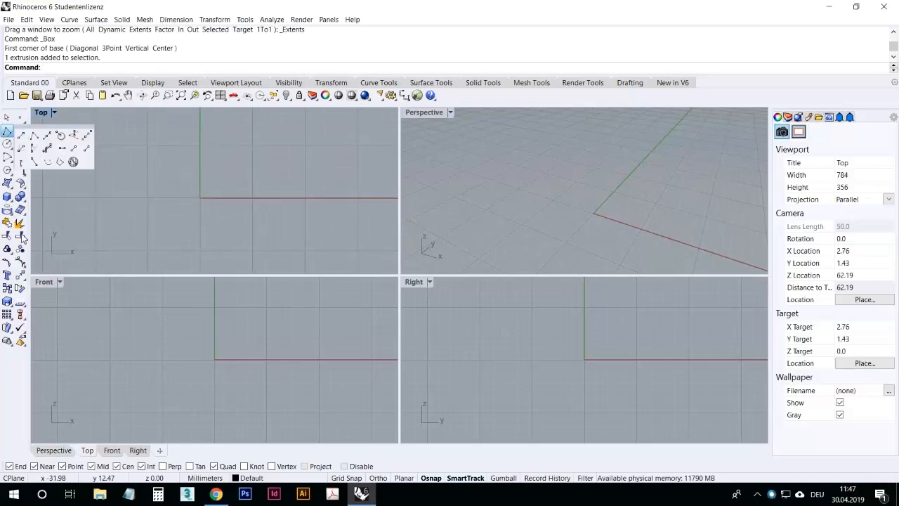
pyautogui.click(20, 210)
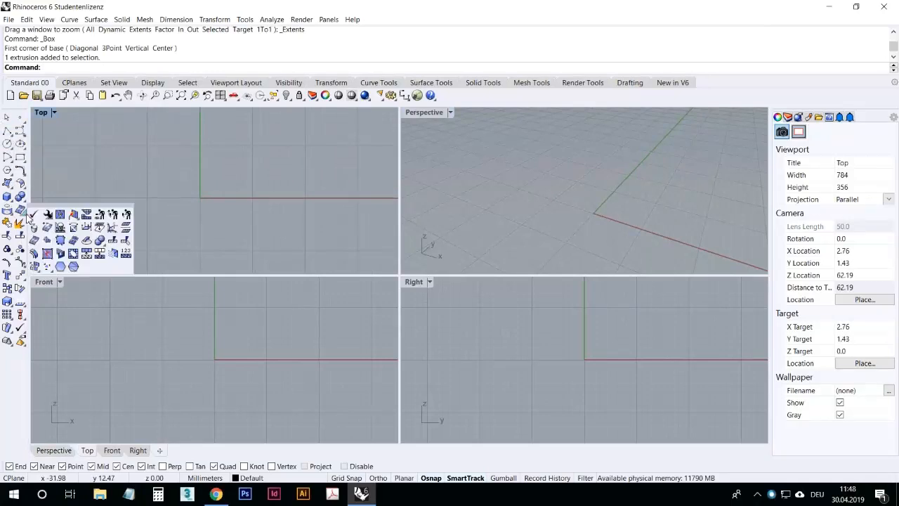
pyautogui.click(11, 137)
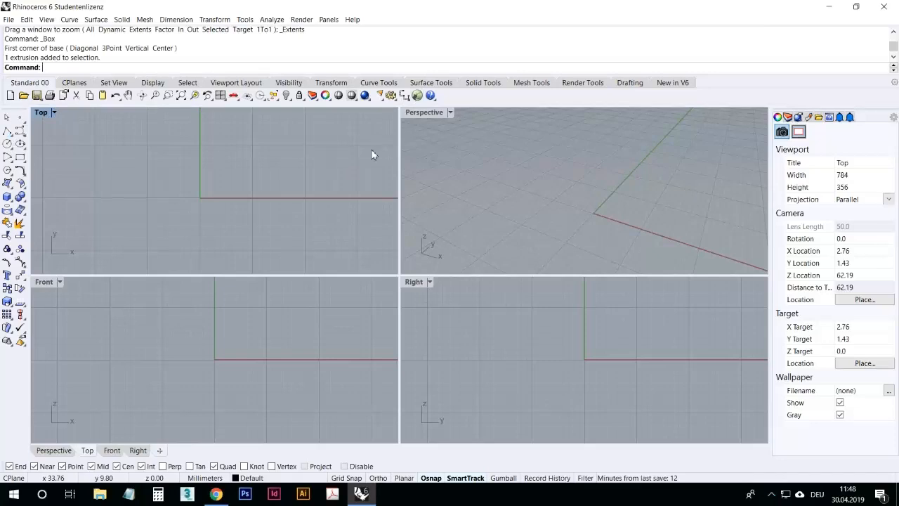
pyautogui.moveTo(288, 191); pyautogui.dragTo(238, 196, button='right')
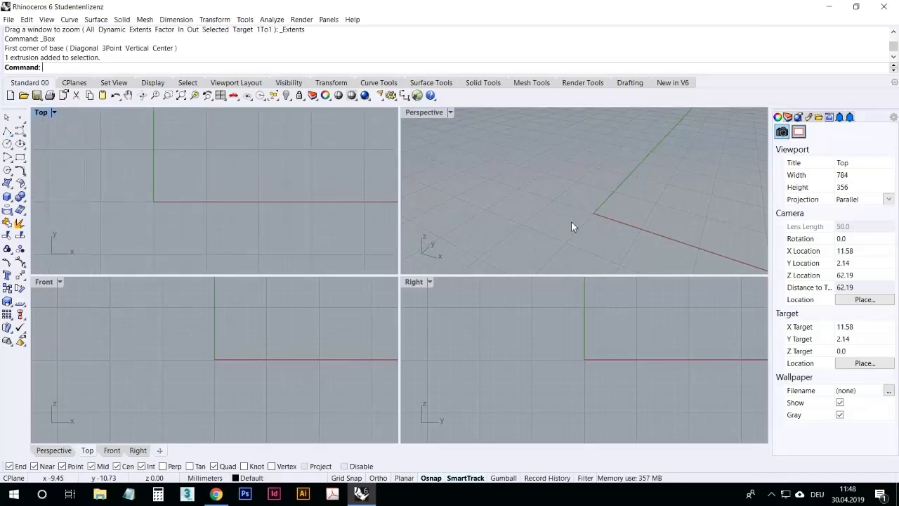
pyautogui.click(602, 215)
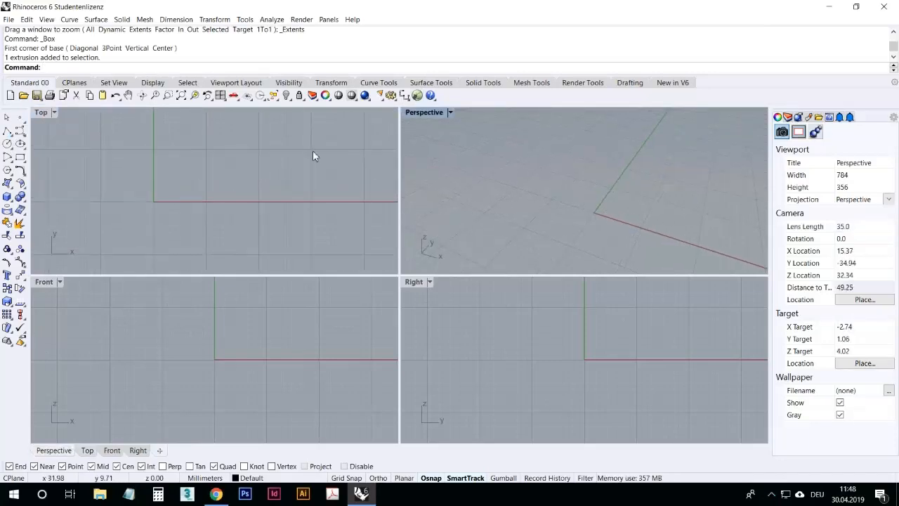
pyautogui.moveTo(209, 216); pyautogui.dragTo(261, 197, button='right')
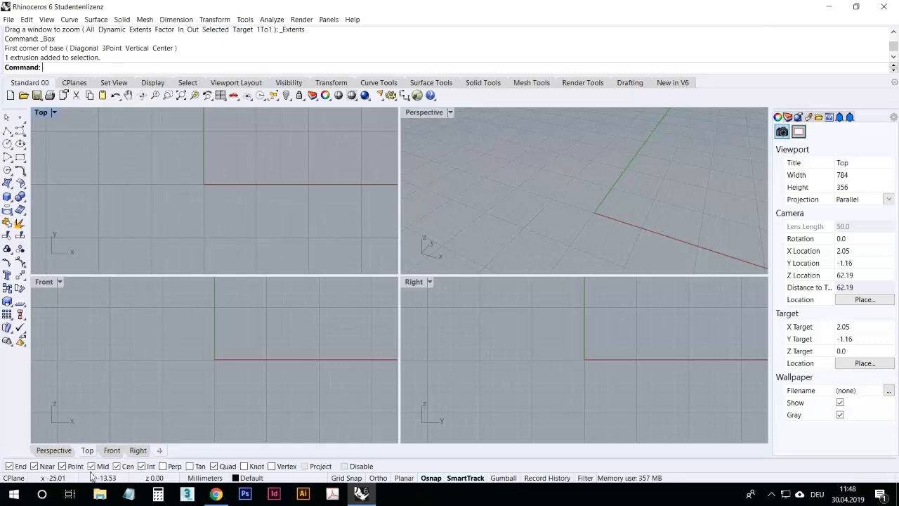
# Step: Switch to the web browser and open rhino3d.com in a new tab
pyautogui.click(216, 494)
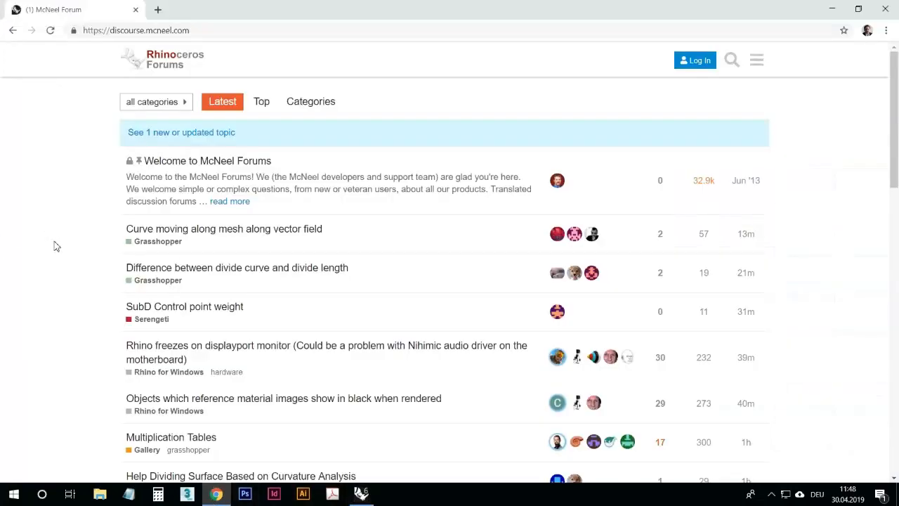
pyautogui.scroll(-15, 85, 288)
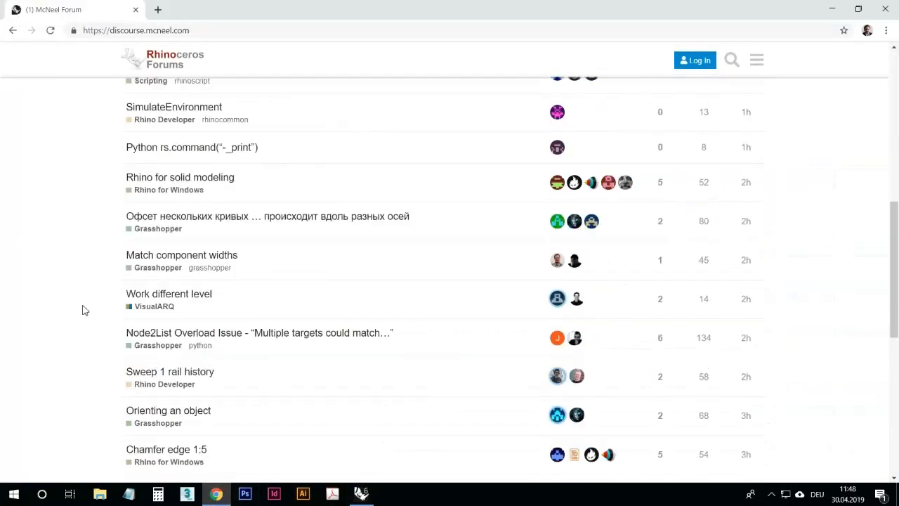
pyautogui.click(143, 35)
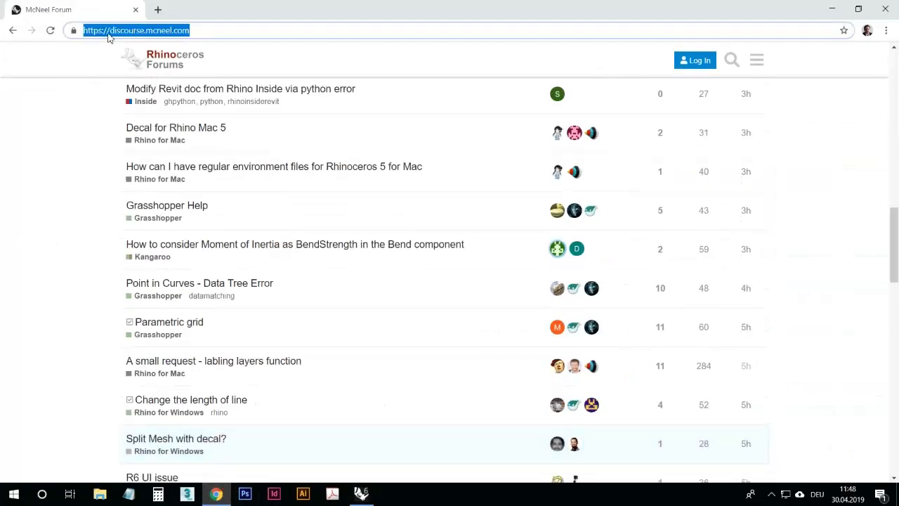
pyautogui.click(157, 10)
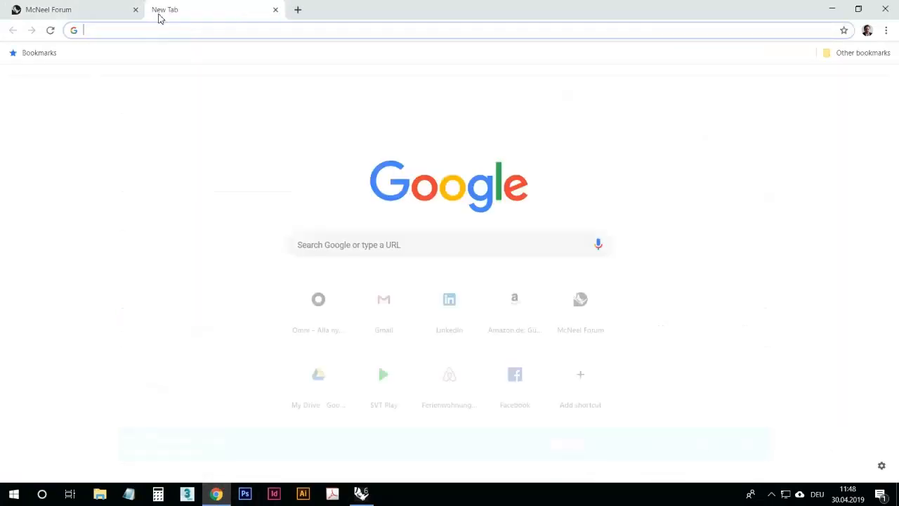
pyautogui.write('rhino3d.com')
pyautogui.press('Return')
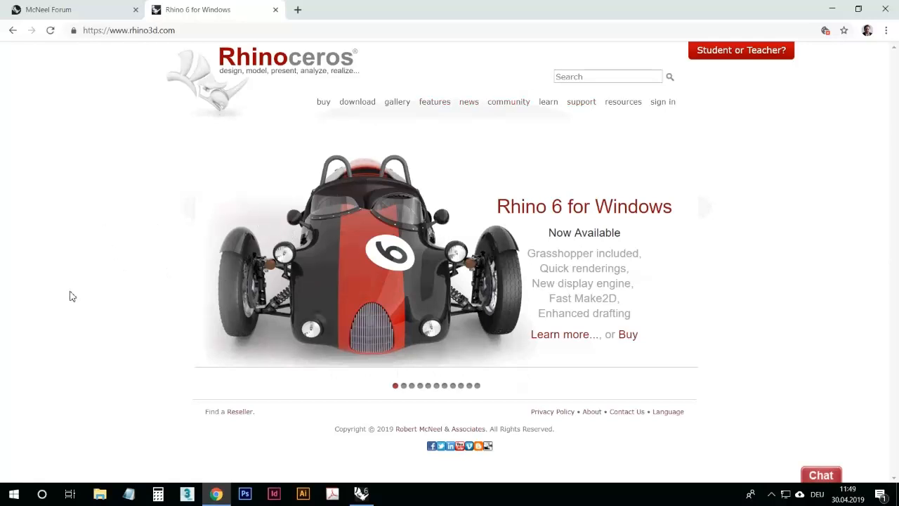
# Step: Search Google for nurbs in a new tab and open the Wikipedia article Non-Uniform Rational B-Spline
pyautogui.click(298, 10)
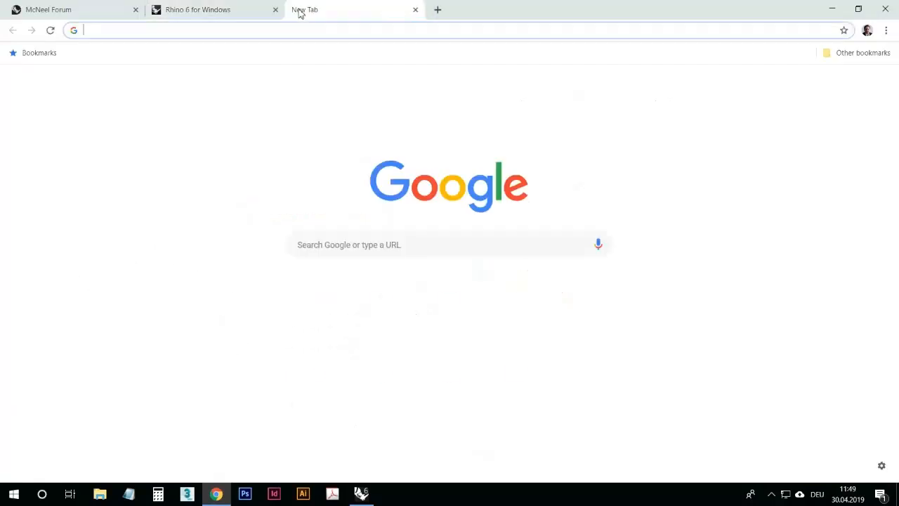
pyautogui.write('nurbs')
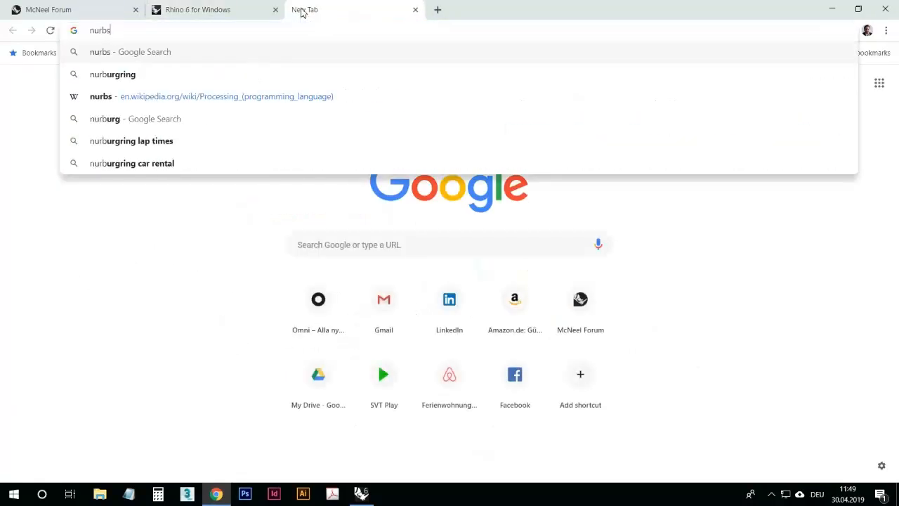
pyautogui.press('Return')
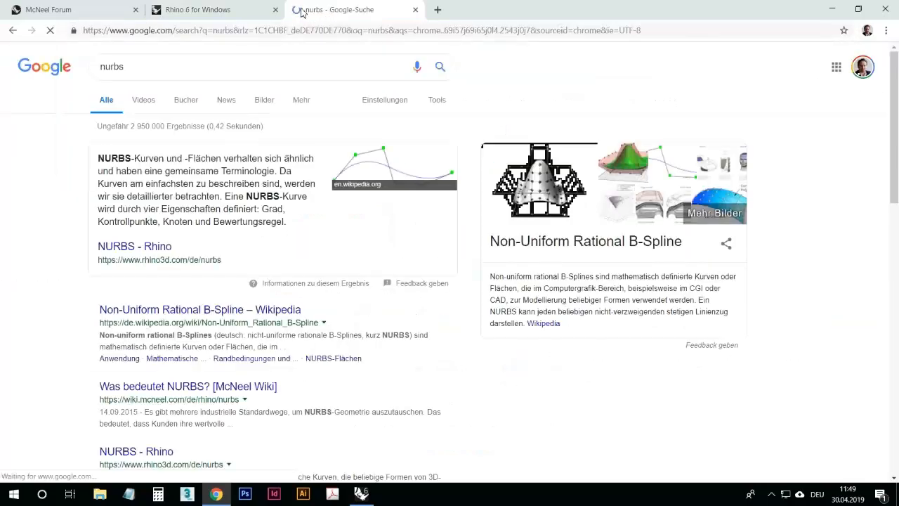
pyautogui.click(136, 309)
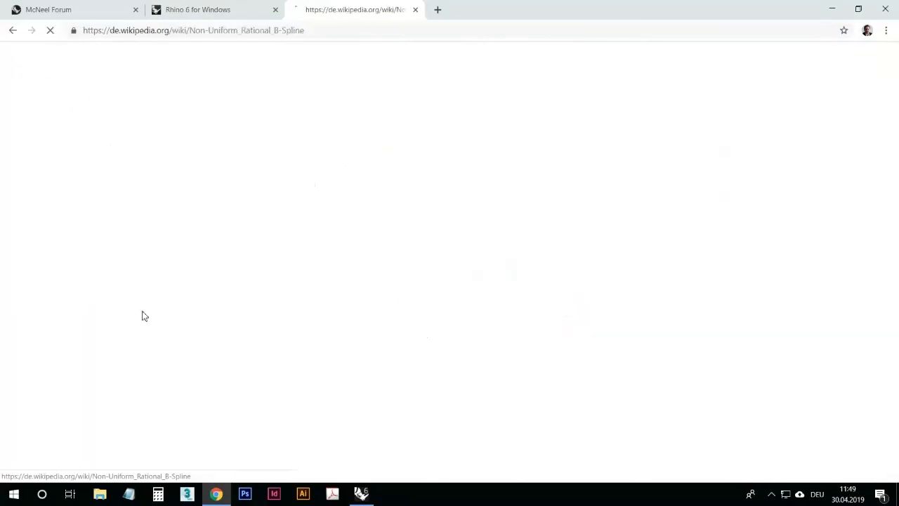
# Step: Switch the article to its English version and enlarge the NURBS curve illustration with its control points
pyautogui.scroll(-5, 59, 339)
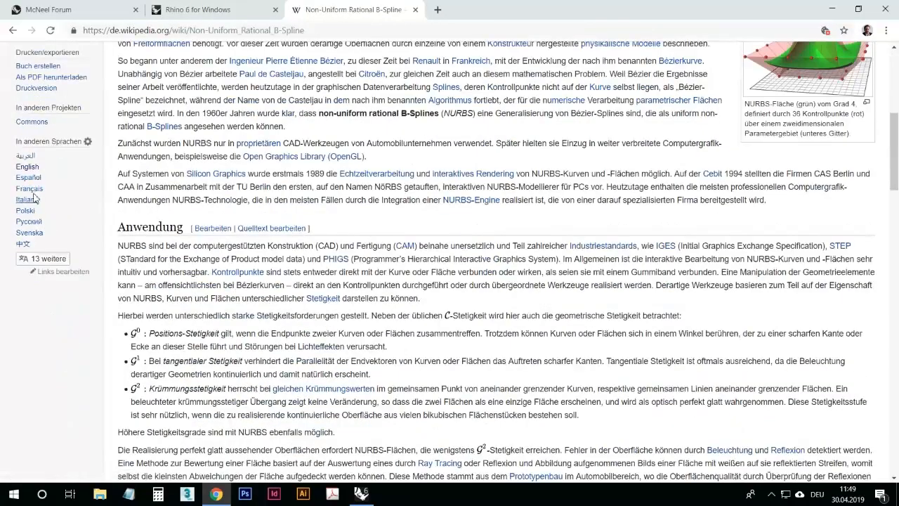
pyautogui.click(33, 168)
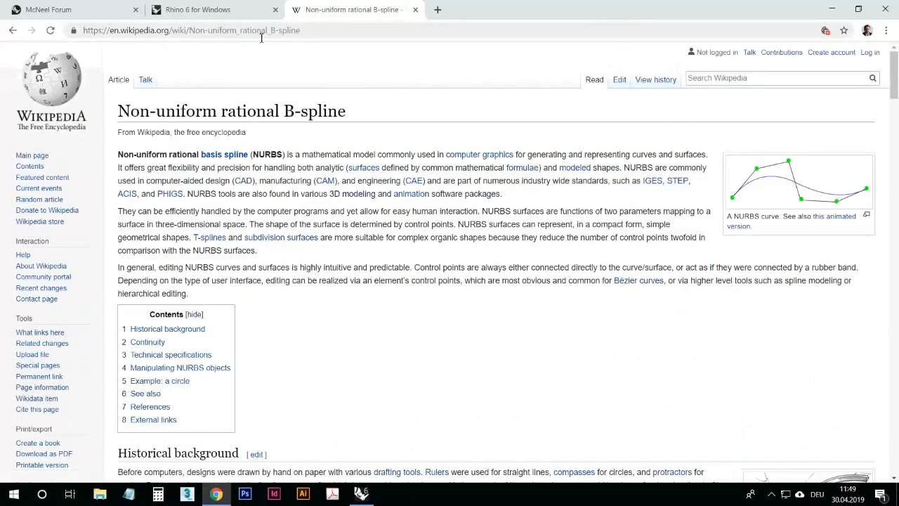
pyautogui.moveTo(251, 155); pyautogui.dragTo(289, 156)
pyautogui.click(488, 340)
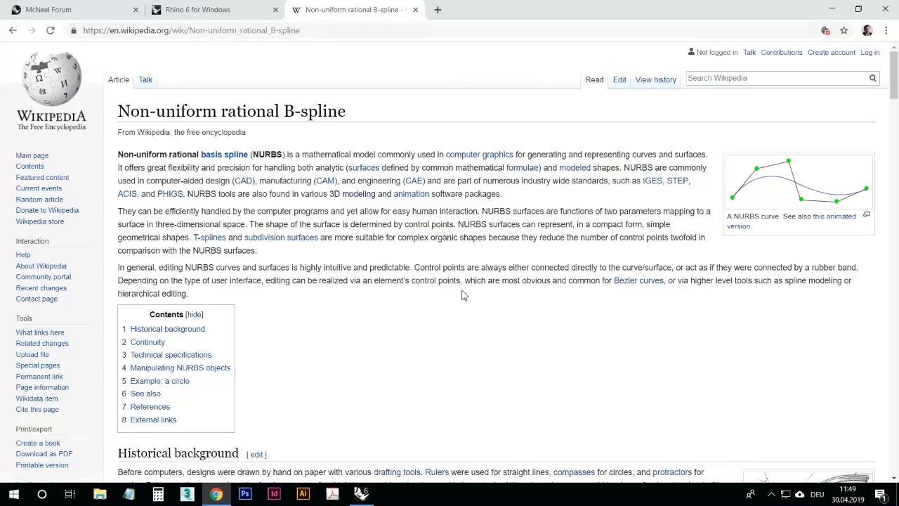
pyautogui.click(811, 197)
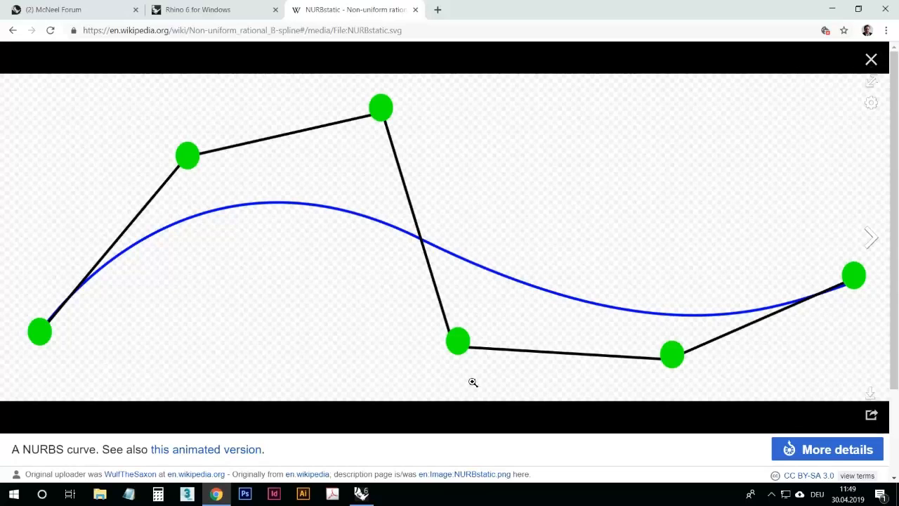
# Step: Return to Rhino and draw a degree-3 open Curve through seven control points in the Top viewport
pyautogui.moveTo(361, 494)
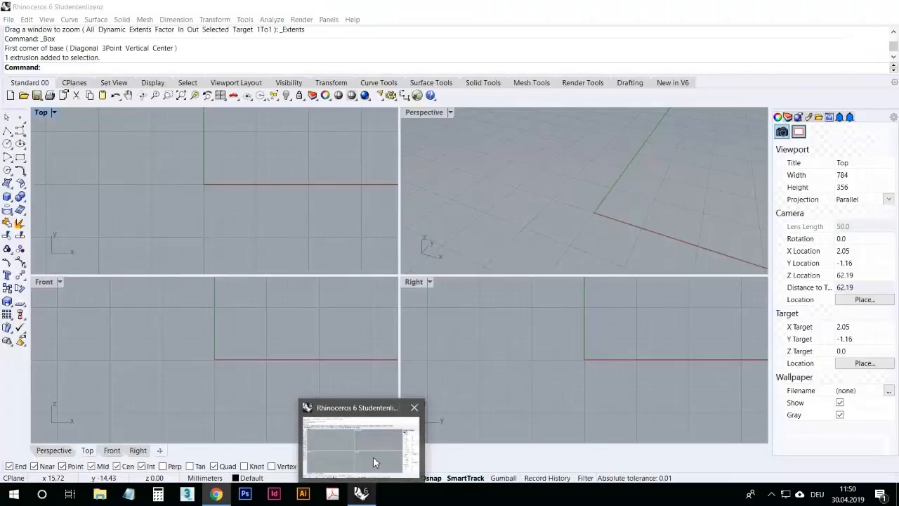
pyautogui.click(373, 457)
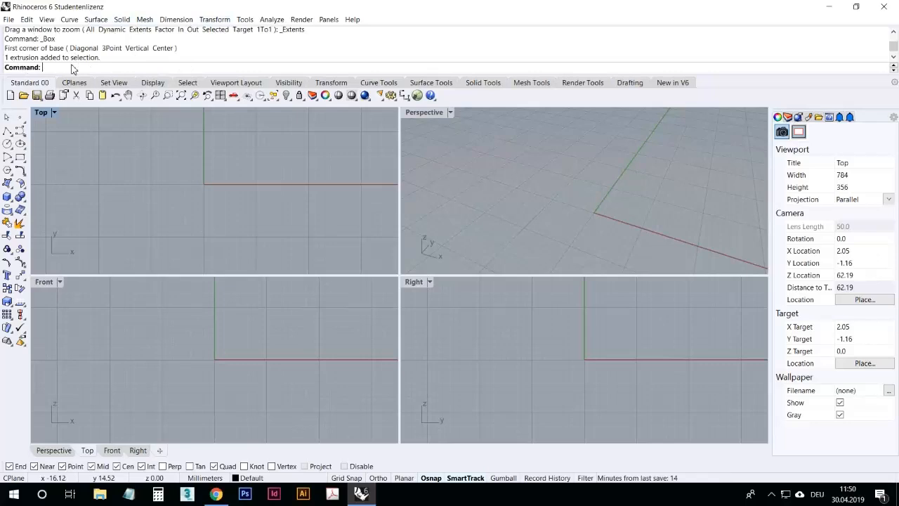
pyautogui.write('Curve')
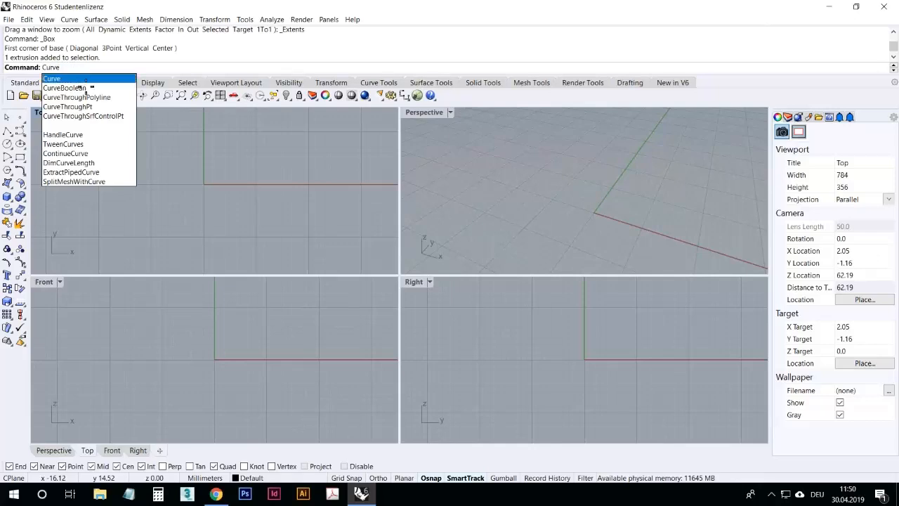
pyautogui.click(85, 79)
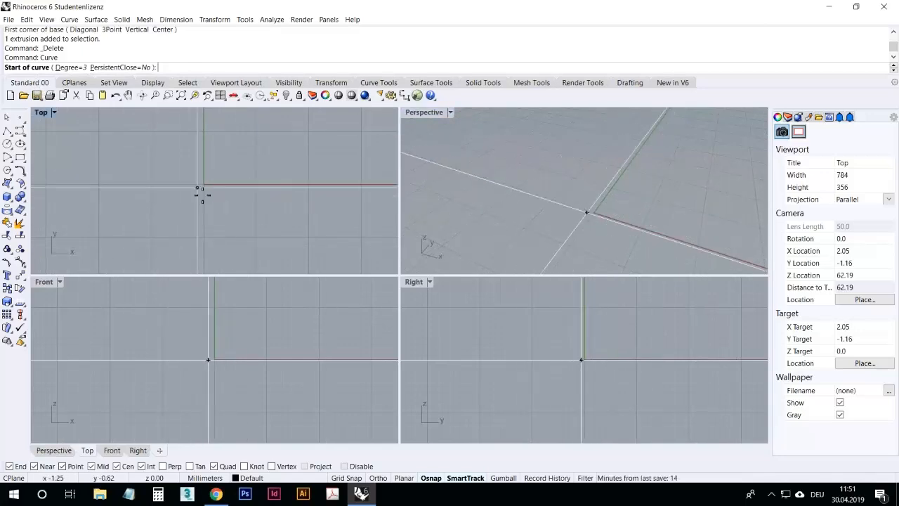
pyautogui.click(177, 188)
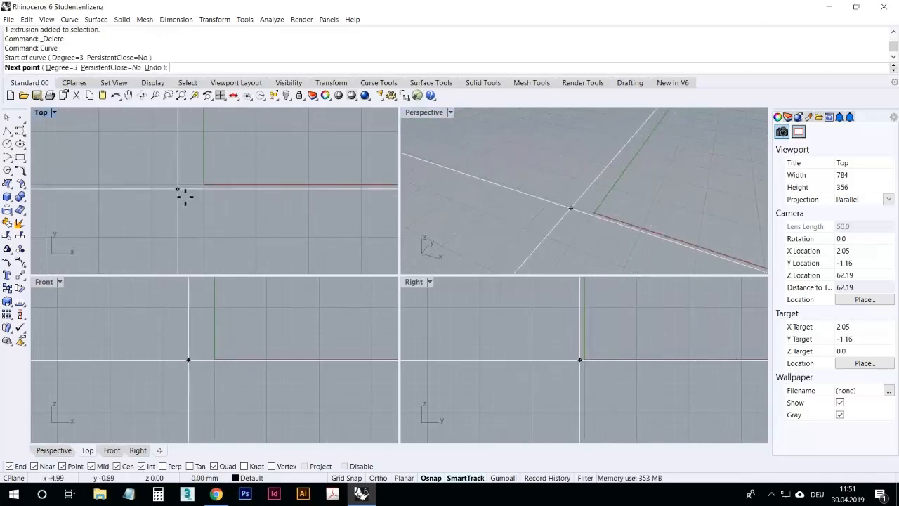
pyautogui.click(213, 138)
pyautogui.click(274, 187)
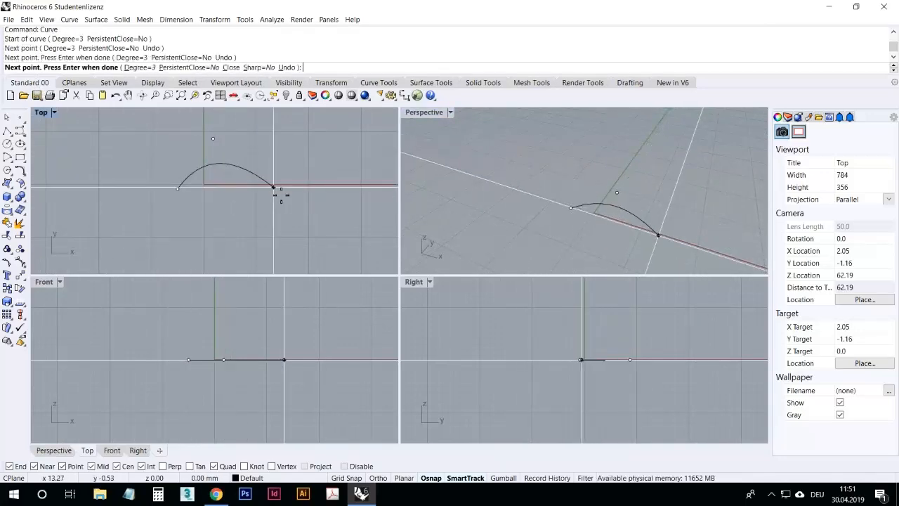
pyautogui.click(252, 231)
pyautogui.click(148, 240)
pyautogui.click(124, 199)
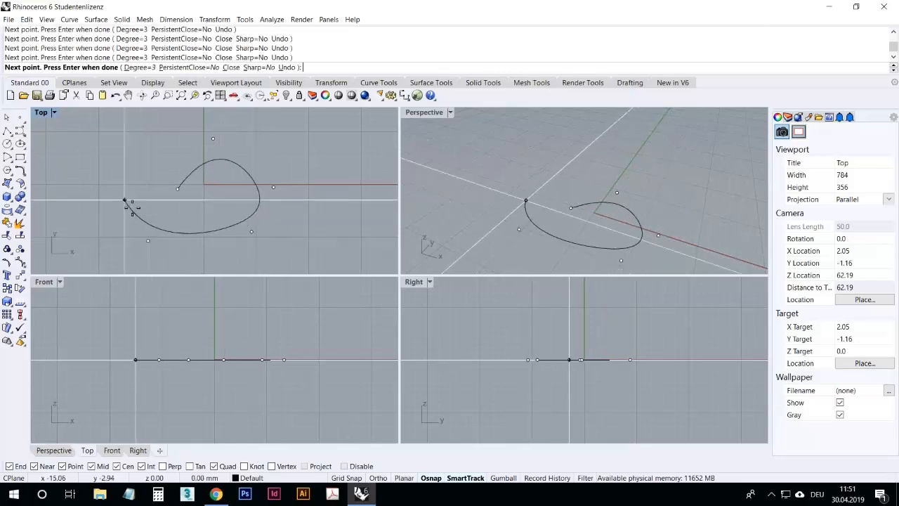
pyautogui.click(57, 226)
pyautogui.press('Return')
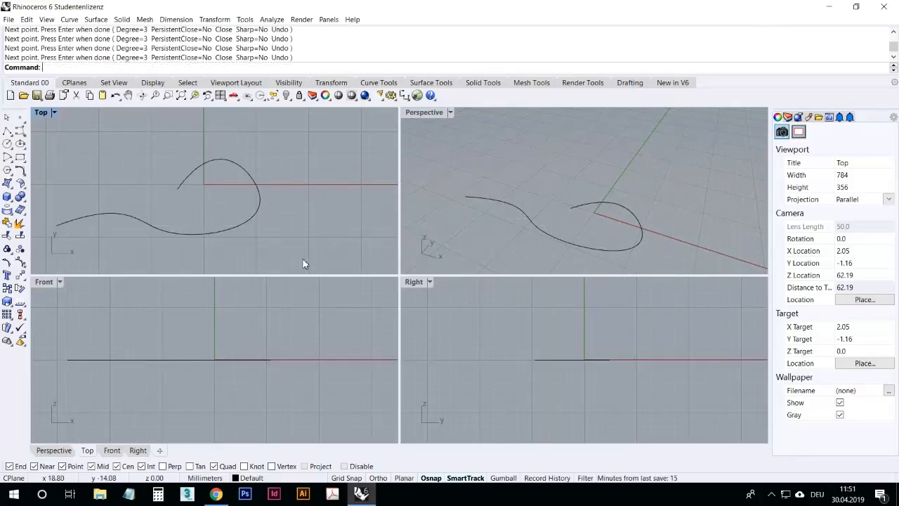
# Step: Select the new curve and delete it
pyautogui.click(255, 224)
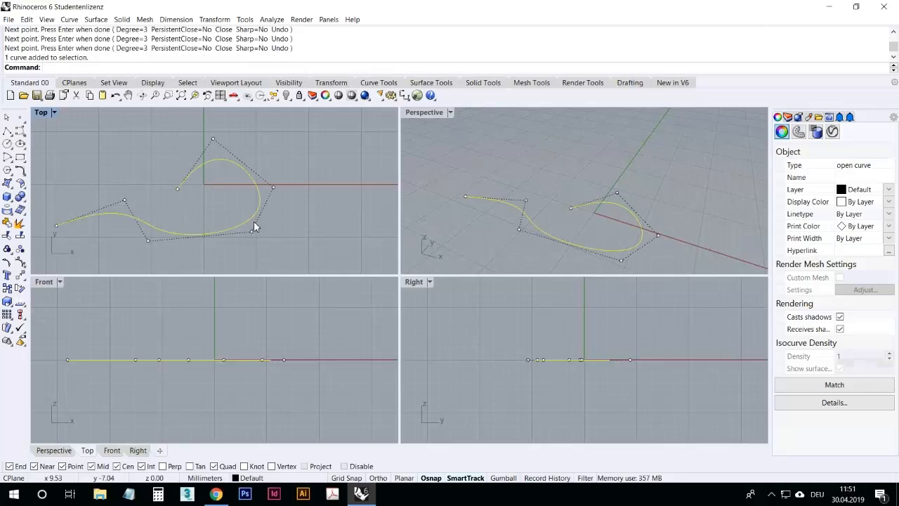
pyautogui.press('Delete')
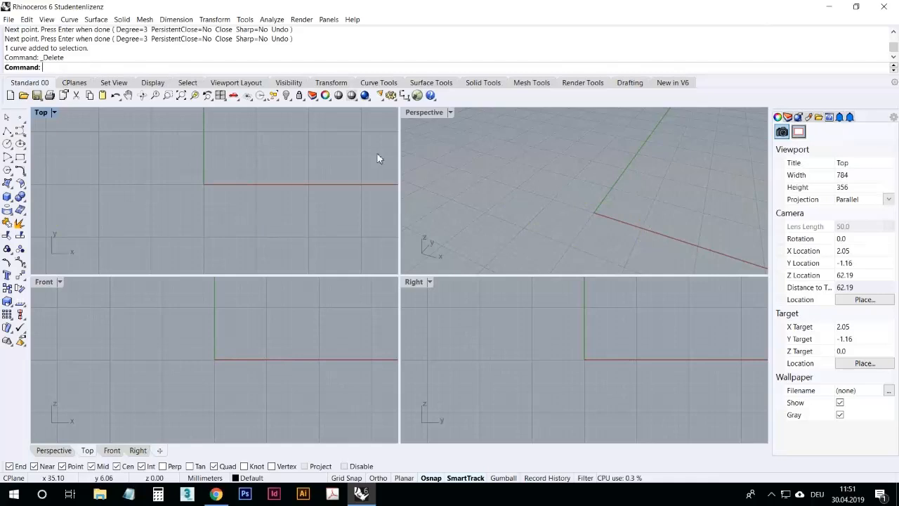
# Step: Examine the scene by panning the Top, Front and Right viewports and orbiting the Perspective viewport
pyautogui.moveTo(283, 189); pyautogui.dragTo(241, 206, button='right')
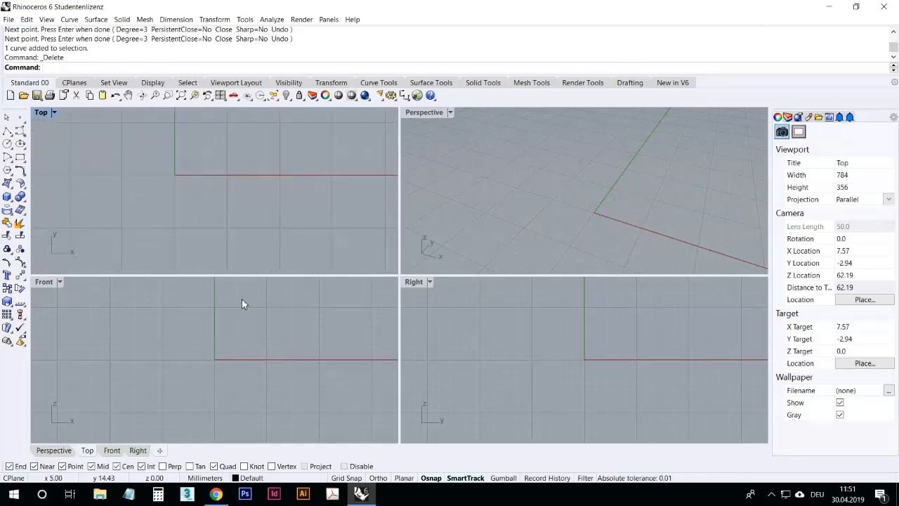
pyautogui.moveTo(241, 321); pyautogui.dragTo(335, 340, button='right')
pyautogui.moveTo(505, 345); pyautogui.dragTo(562, 361, button='right')
pyautogui.moveTo(603, 168); pyautogui.dragTo(557, 207, button='right')
pyautogui.moveTo(635, 229); pyautogui.dragTo(621, 178, button='right')
pyautogui.moveTo(622, 224); pyautogui.dragTo(578, 178, button='right')
pyautogui.moveTo(607, 236); pyautogui.dragTo(406, 179, button='right')
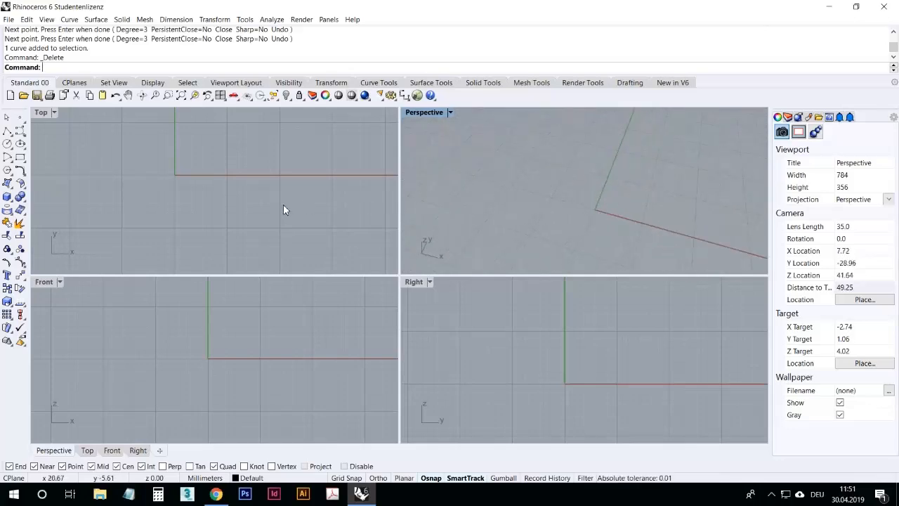
pyautogui.moveTo(290, 189); pyautogui.dragTo(303, 257, button='right')
pyautogui.moveTo(307, 325); pyautogui.dragTo(232, 327, button='right')
pyautogui.moveTo(584, 363)
pyautogui.mouseDown(button='right')
pyautogui.moveTo(574, 347)
pyautogui.moveTo(550, 366)
pyautogui.moveTo(544, 357)
pyautogui.moveTo(586, 370)
pyautogui.moveTo(574, 368)
pyautogui.mouseUp(button='right')
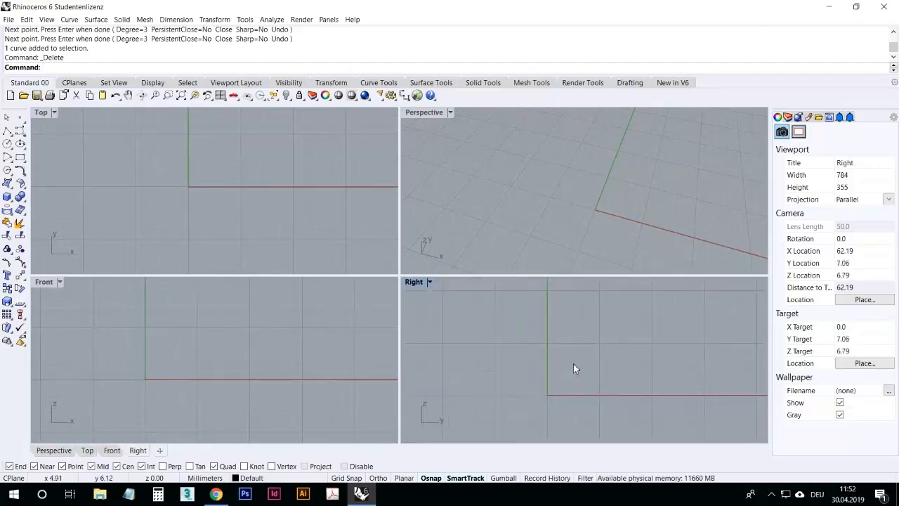
# Step: Examine how the viewports zoom in and out, then pan the Right viewport
pyautogui.scroll(-10, 594, 191)
pyautogui.scroll(10, 592, 190)
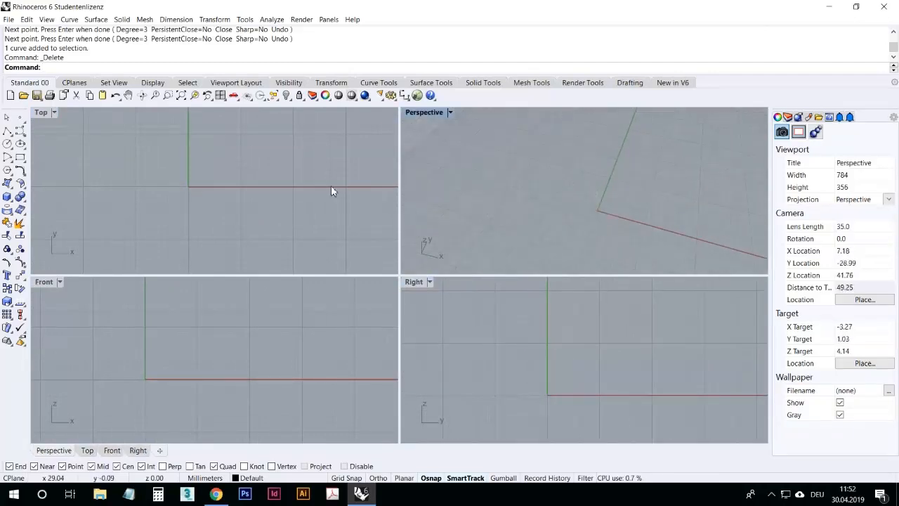
pyautogui.scroll(-12, 319, 187)
pyautogui.scroll(9, 307, 188)
pyautogui.scroll(-12, 276, 344)
pyautogui.scroll(8, 278, 346)
pyautogui.scroll(-12, 585, 347)
pyautogui.scroll(12, 587, 348)
pyautogui.moveTo(593, 352); pyautogui.dragTo(562, 366, button='right')
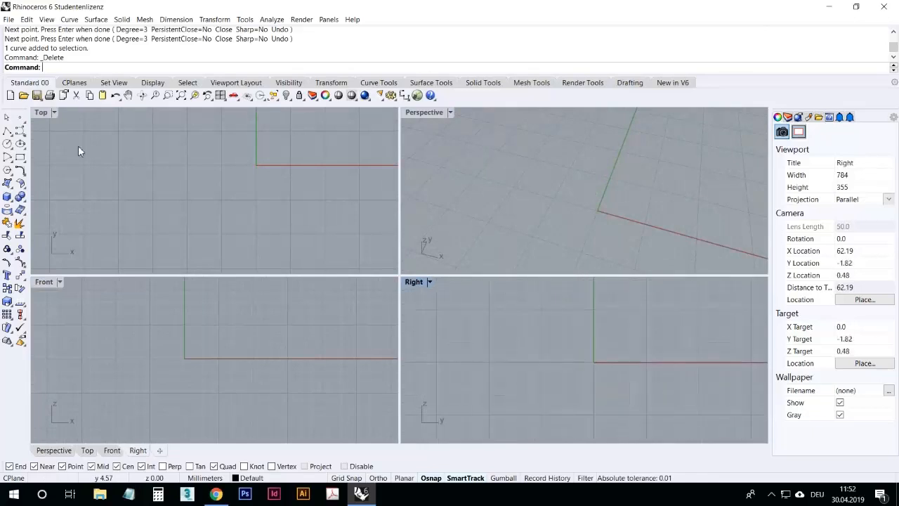
# Step: Draw a box with the Box command in the Perspective viewport
pyautogui.click(7, 197)
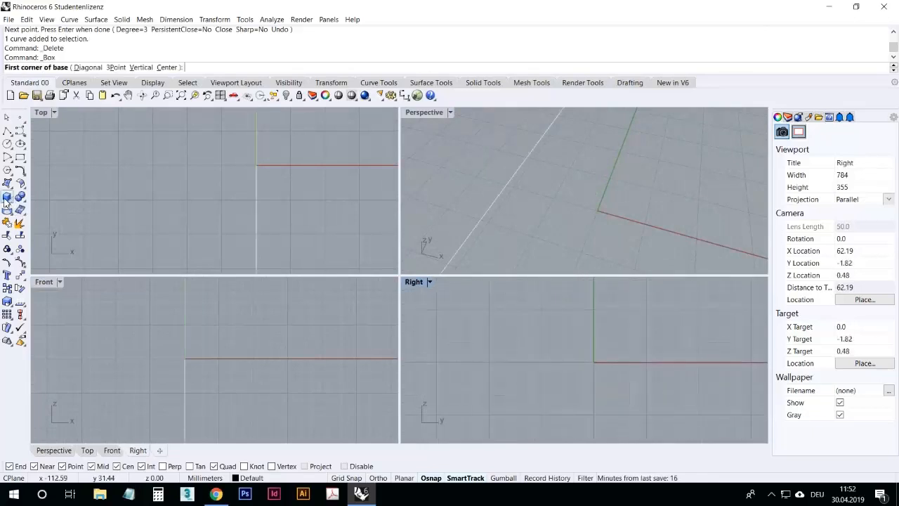
pyautogui.click(572, 216)
pyautogui.click(651, 203)
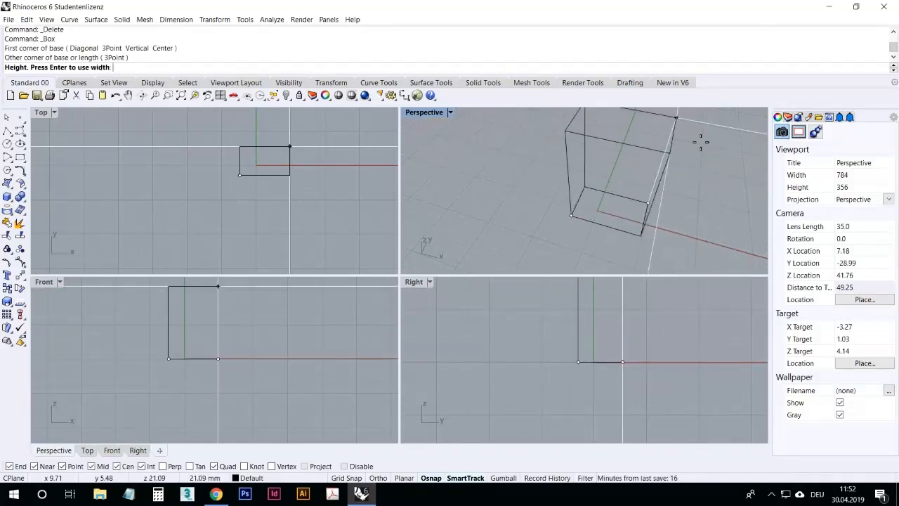
pyautogui.click(697, 198)
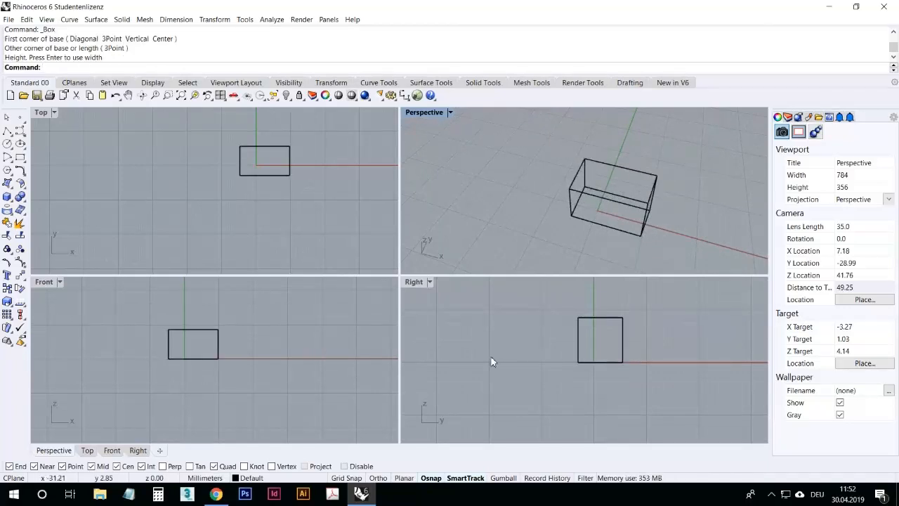
# Step: Examine the box by zooming and panning the Top and Front viewports and orbiting the Perspective view
pyautogui.scroll(-3, 276, 355)
pyautogui.scroll(5, 277, 355)
pyautogui.scroll(-6, 579, 380)
pyautogui.scroll(9, 578, 376)
pyautogui.moveTo(304, 320)
pyautogui.mouseDown(button='right')
pyautogui.moveTo(338, 332)
pyautogui.moveTo(321, 316)
pyautogui.mouseUp(button='right')
pyautogui.scroll(-2, 337, 331)
pyautogui.scroll(-15, 292, 179)
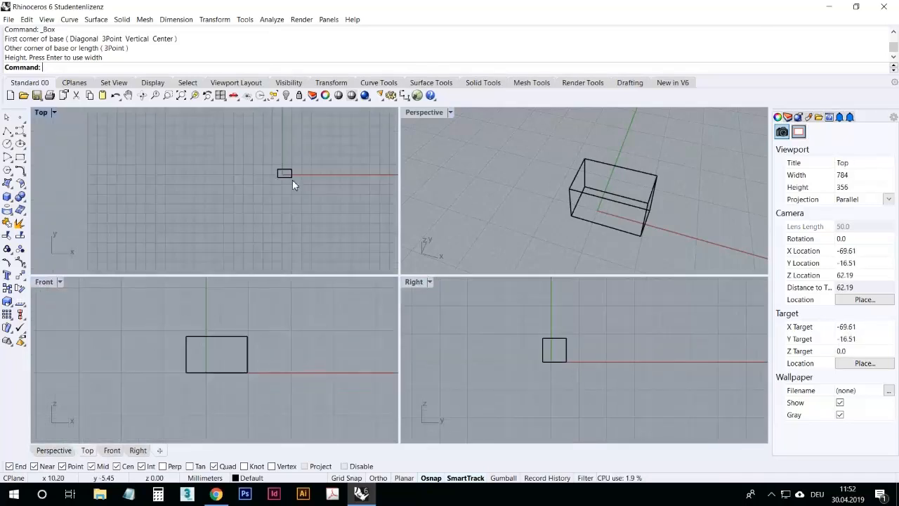
pyautogui.scroll(11, 232, 188)
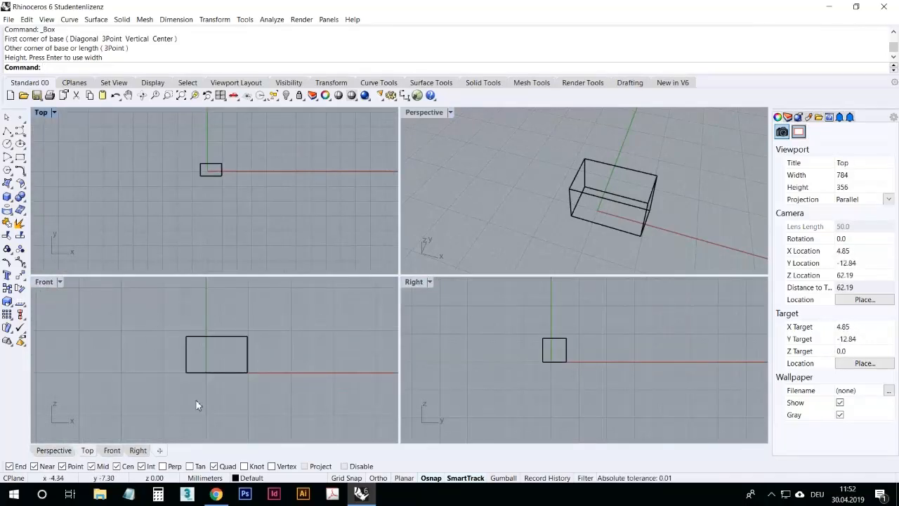
pyautogui.scroll(-4, 219, 346)
pyautogui.moveTo(583, 182); pyautogui.dragTo(542, 182, button='right')
pyautogui.moveTo(170, 360); pyautogui.dragTo(178, 340, button='right')
pyautogui.scroll(5, 198, 310)
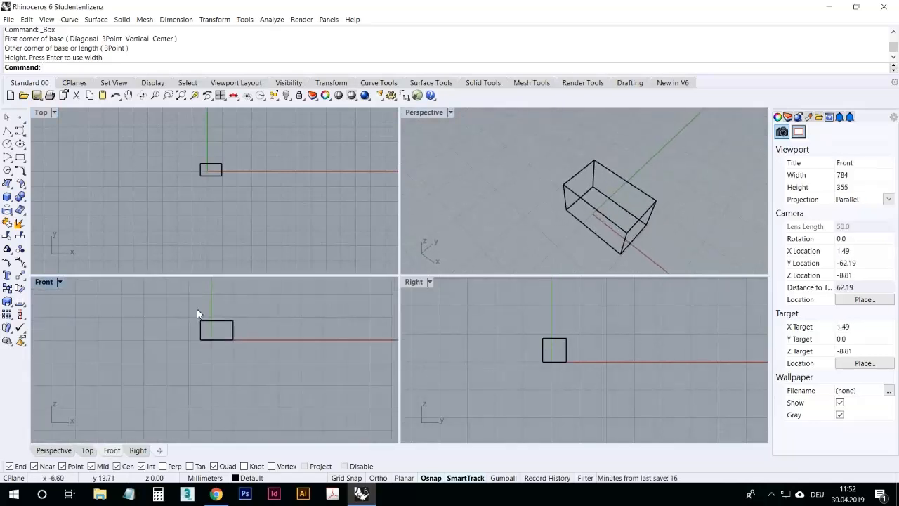
pyautogui.click(419, 284)
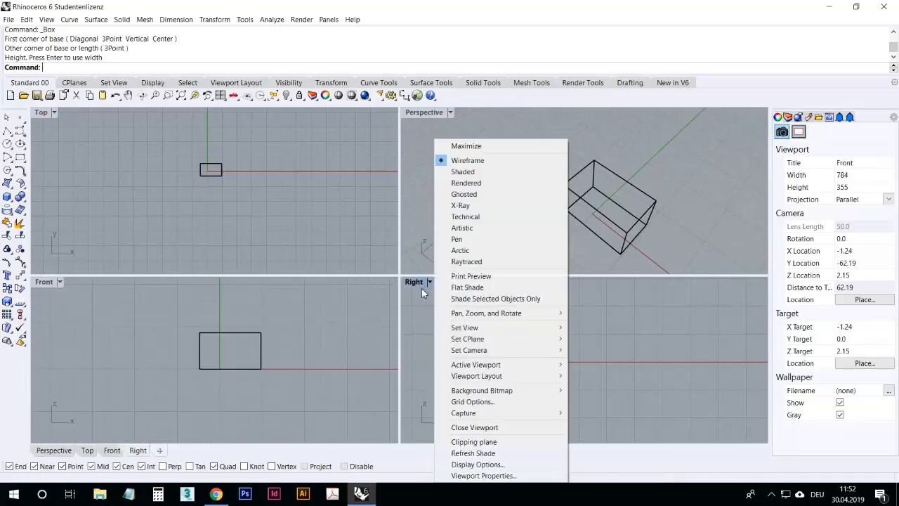
pyautogui.moveTo(505, 329)
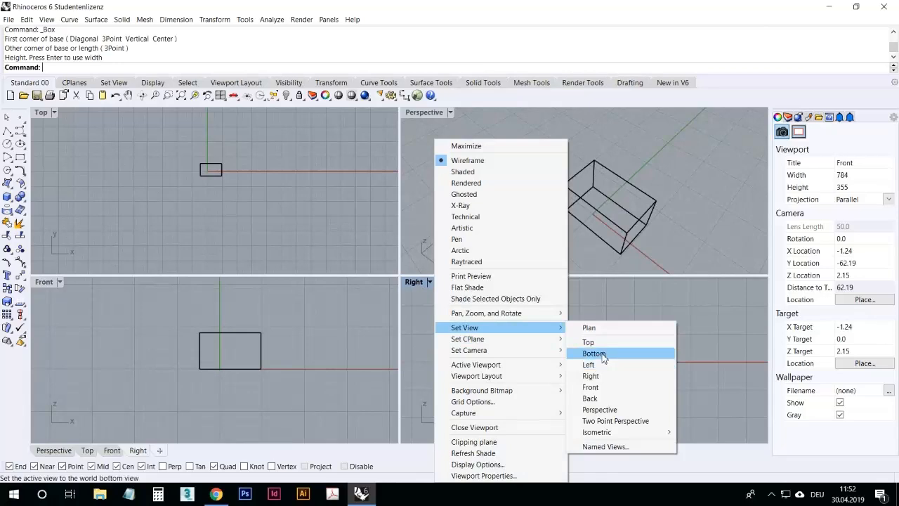
pyautogui.click(428, 296)
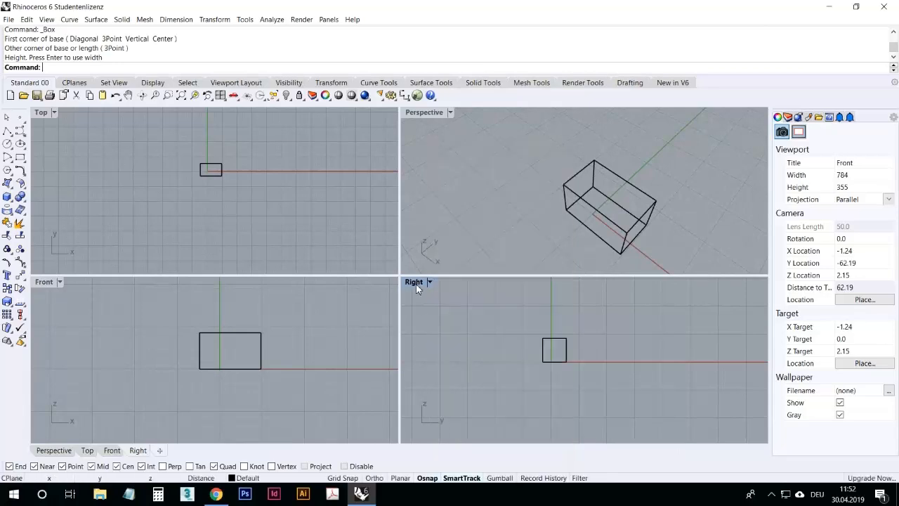
pyautogui.click(419, 283)
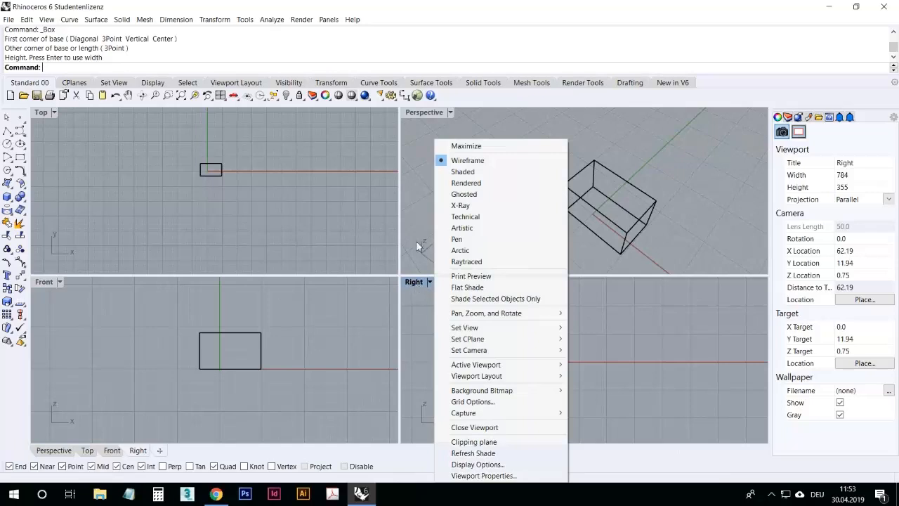
pyautogui.click(419, 264)
# Step: Select the box and delete it
pyautogui.moveTo(474, 173); pyautogui.dragTo(543, 218, button='right')
pyautogui.click(532, 196)
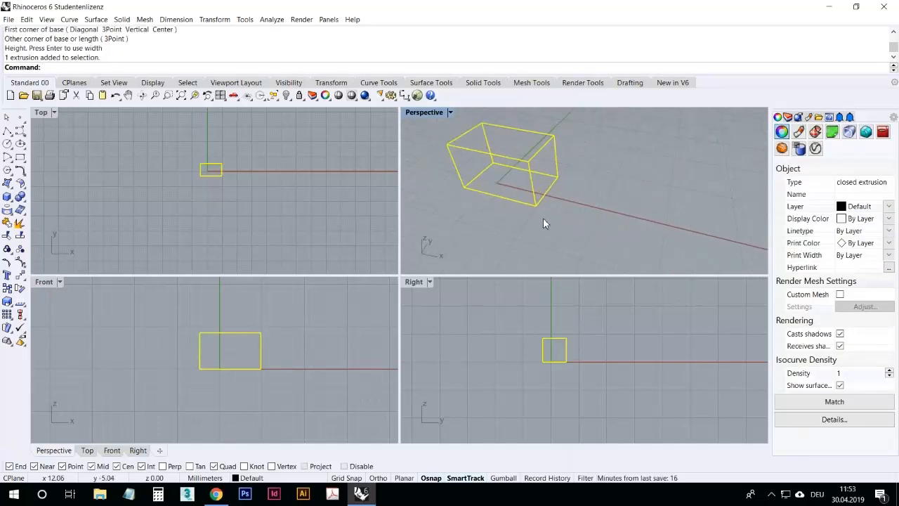
pyautogui.press('Delete')
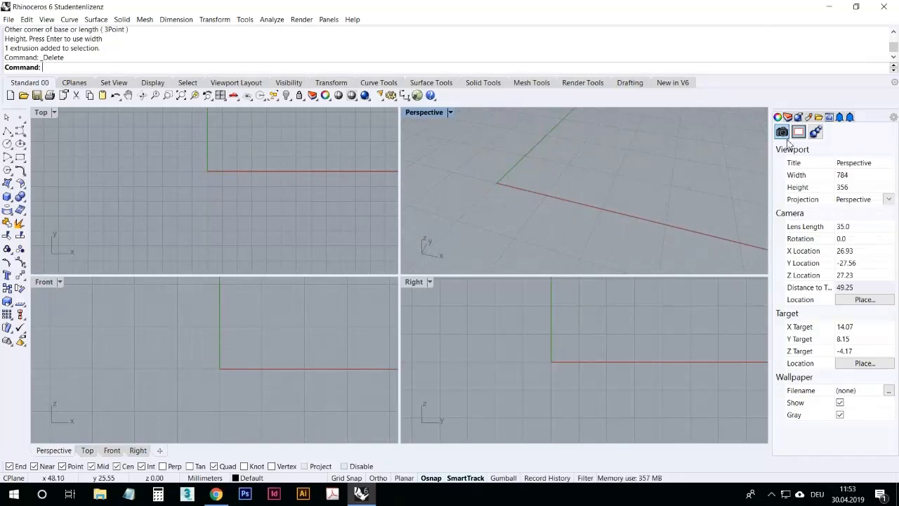
# Step: Orbit the Perspective view and draw a new box with the Box command in it
pyautogui.moveTo(664, 213); pyautogui.dragTo(762, 140, button='right')
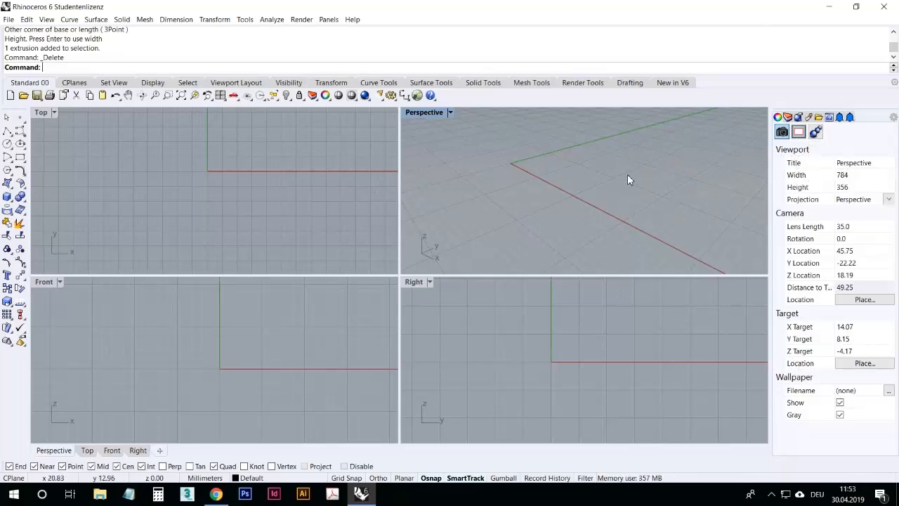
pyautogui.moveTo(581, 185); pyautogui.dragTo(634, 187, button='right')
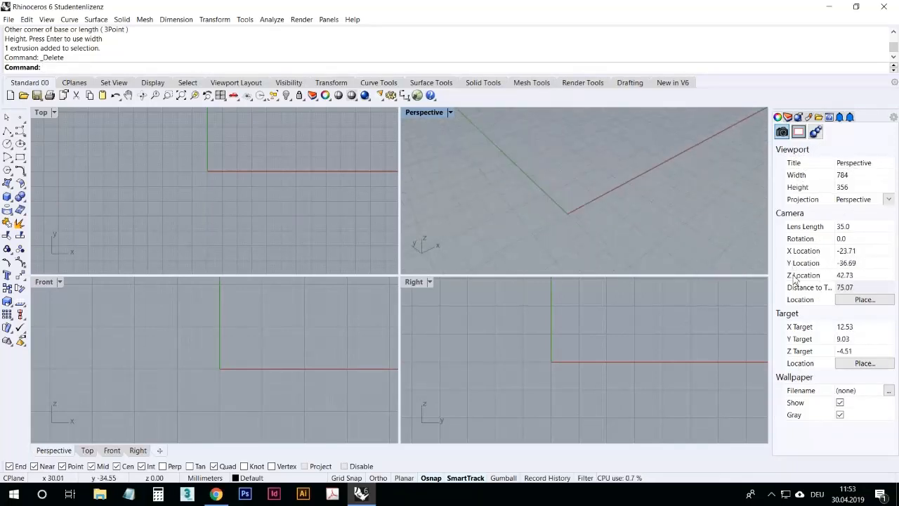
pyautogui.moveTo(649, 156); pyautogui.dragTo(618, 175, button='right')
pyautogui.click(7, 197)
pyautogui.click(524, 212)
pyautogui.click(593, 182)
pyautogui.click(645, 202)
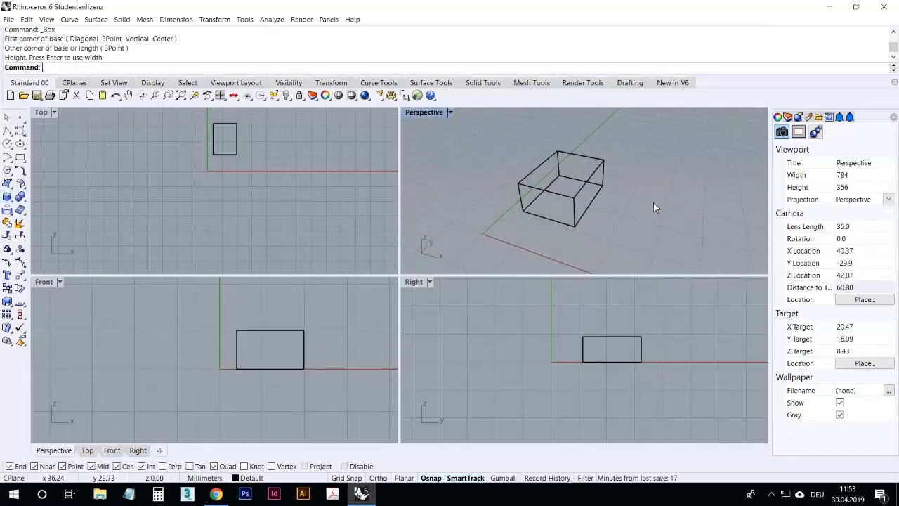
# Step: Select the box and inspect its object properties while orbiting the Perspective view
pyautogui.click(574, 167)
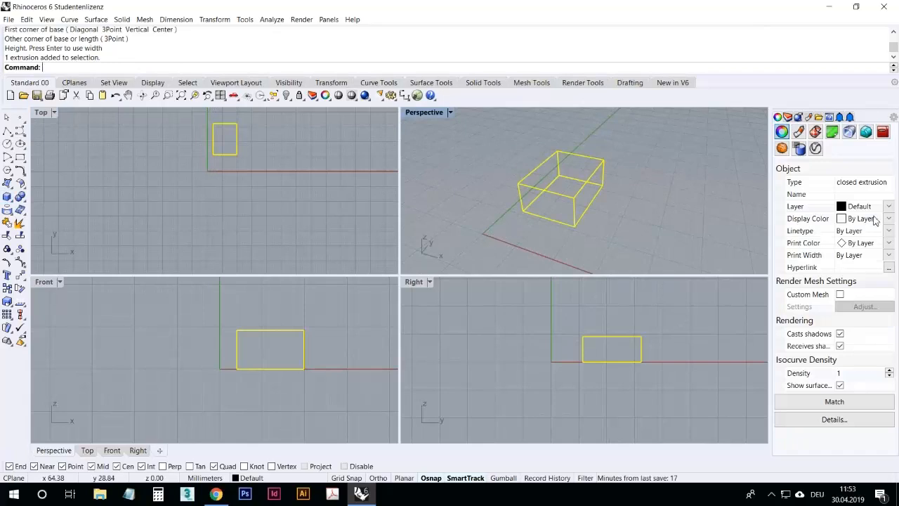
pyautogui.moveTo(716, 230); pyautogui.dragTo(767, 208, button='right')
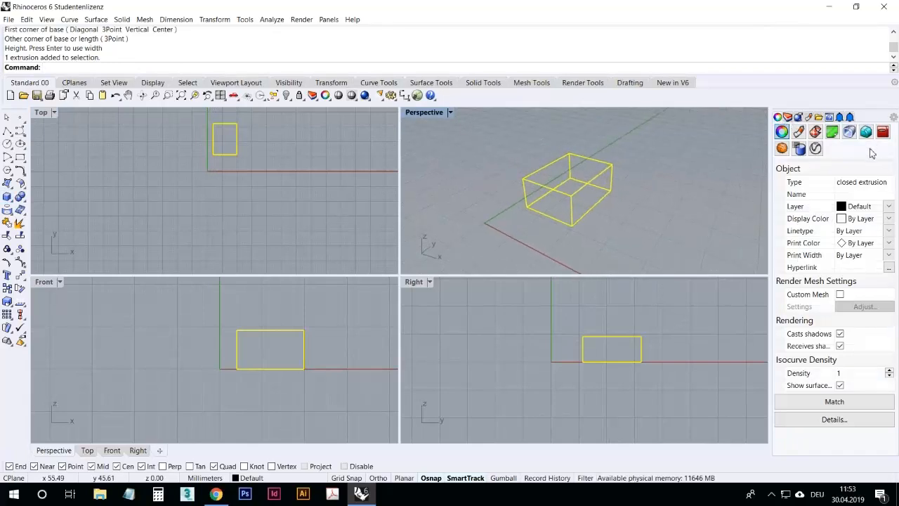
pyautogui.moveTo(700, 226)
pyautogui.mouseDown(button='right')
pyautogui.moveTo(568, 231)
pyautogui.moveTo(705, 239)
pyautogui.mouseUp(button='right')
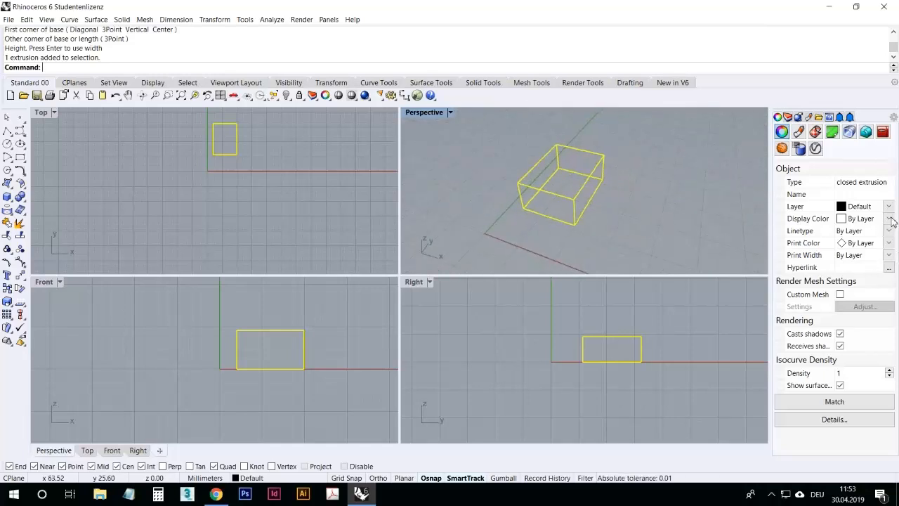
pyautogui.click(890, 218)
pyautogui.click(892, 221)
pyautogui.click(661, 240)
pyautogui.moveTo(662, 240); pyautogui.dragTo(611, 178, button='right')
# Step: Switch the Perspective viewport to Ghosted display mode and orbit around the box
pyautogui.click(429, 118)
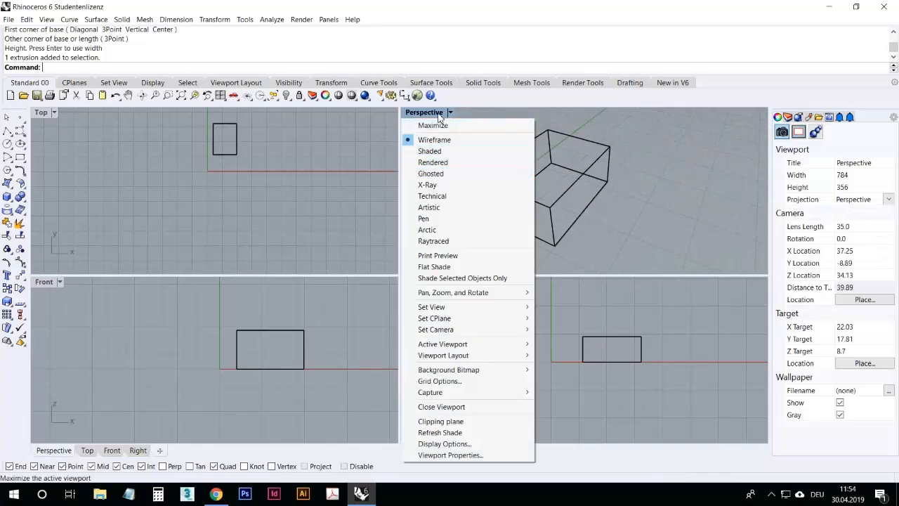
pyautogui.click(438, 173)
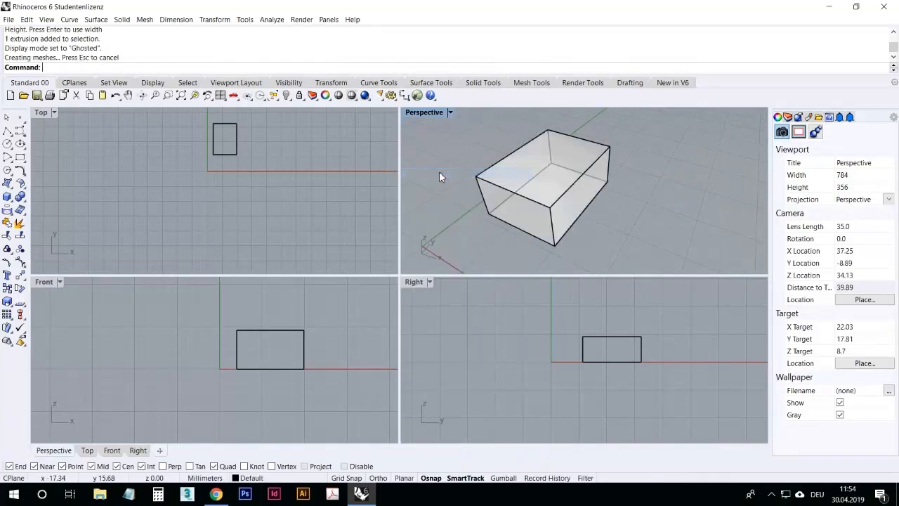
pyautogui.click(436, 114)
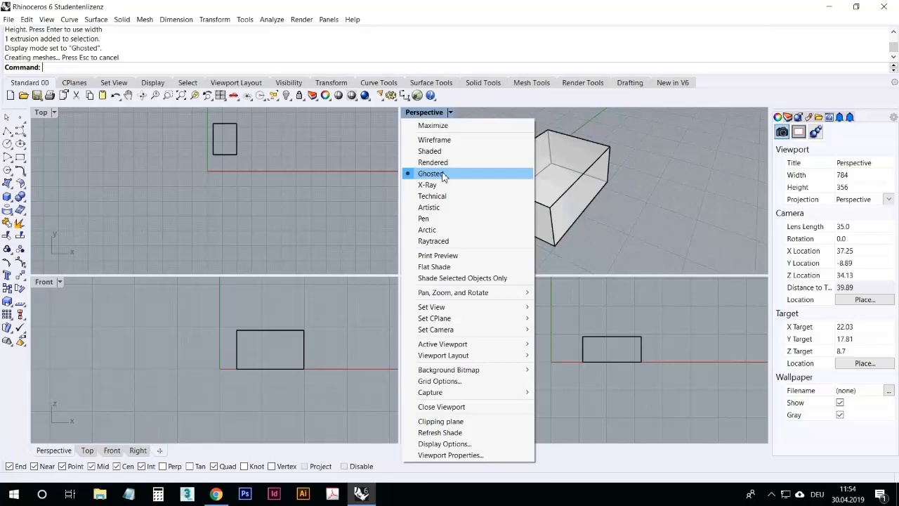
pyautogui.moveTo(675, 197); pyautogui.dragTo(451, 119, button='right')
# Step: Switch the Perspective viewport to Shaded display mode and orbit around the box
pyautogui.click(430, 113)
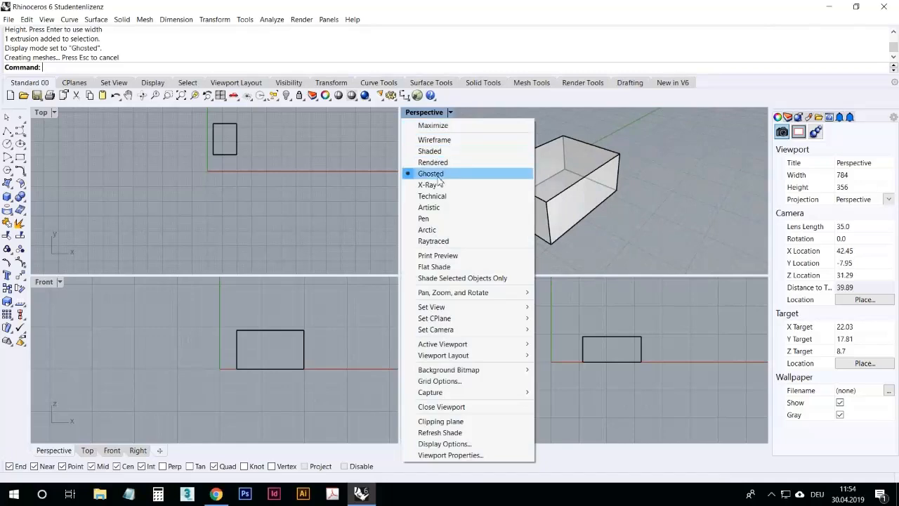
pyautogui.click(449, 151)
pyautogui.moveTo(459, 162)
pyautogui.mouseDown(button='right')
pyautogui.moveTo(552, 169)
pyautogui.moveTo(647, 159)
pyautogui.moveTo(520, 187)
pyautogui.moveTo(460, 185)
pyautogui.moveTo(443, 169)
pyautogui.mouseUp(button='right')
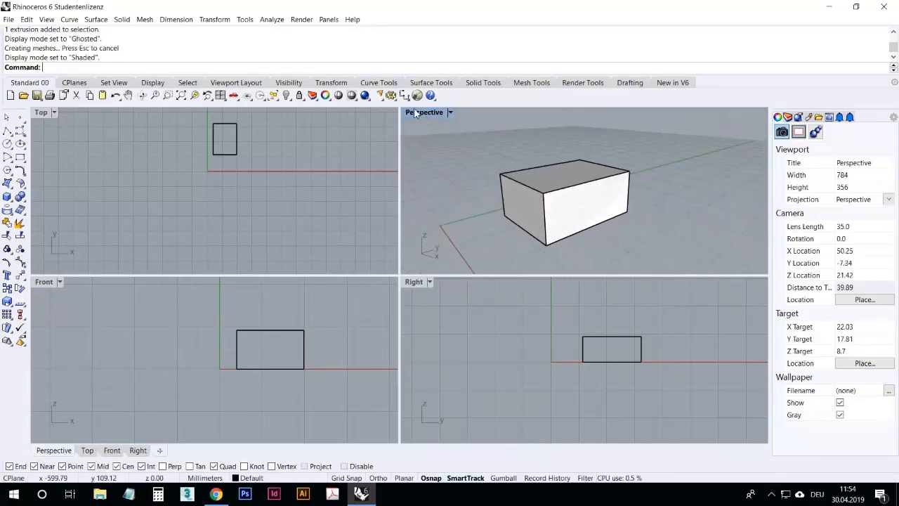
# Step: Switch the Perspective viewport to Technical and then Rendered display mode, orbiting to view the box
pyautogui.click(425, 113)
pyautogui.moveTo(487, 168); pyautogui.dragTo(535, 189, button='right')
pyautogui.click(431, 114)
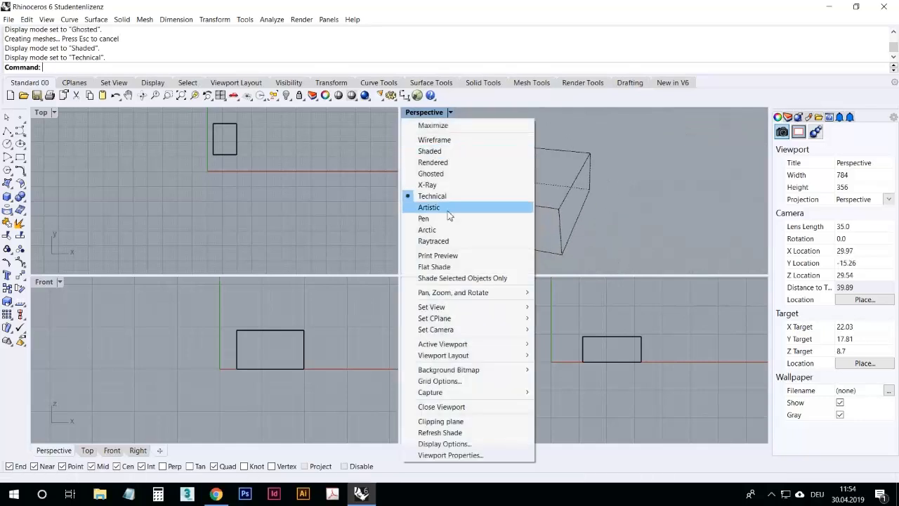
pyautogui.click(448, 163)
pyautogui.moveTo(650, 166); pyautogui.dragTo(583, 172, button='right')
# Step: Return the Perspective viewport to Ghosted display mode and orbit the view
pyautogui.click(450, 113)
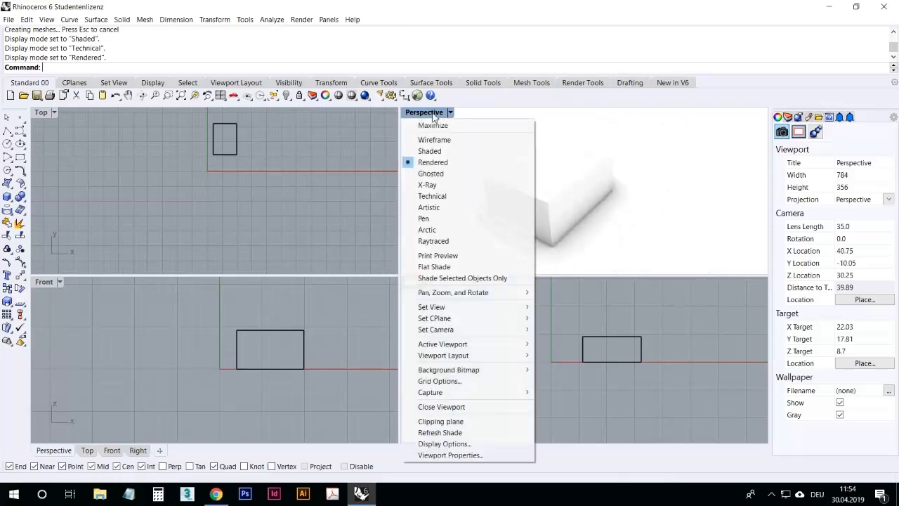
pyautogui.click(454, 176)
pyautogui.moveTo(659, 181); pyautogui.dragTo(646, 200, button='right')
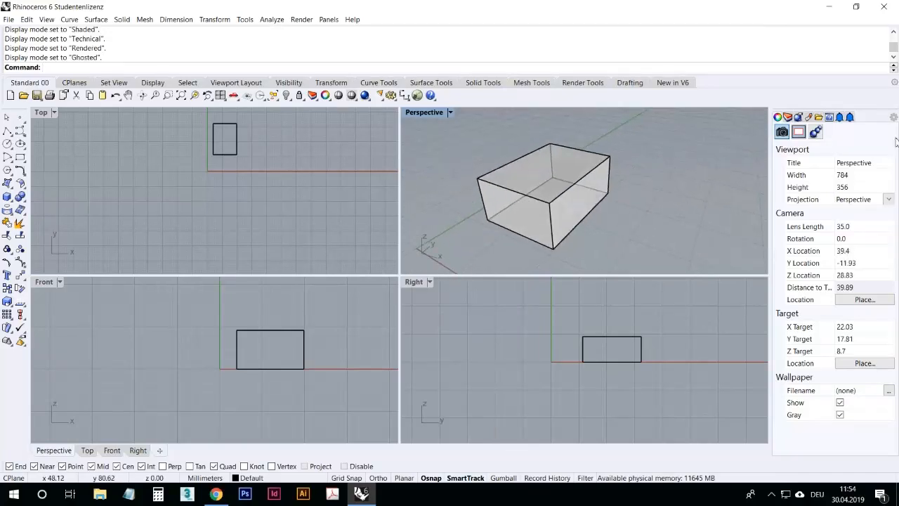
# Step: Examine the layer list and the box's assigned layer in the object properties
pyautogui.click(788, 118)
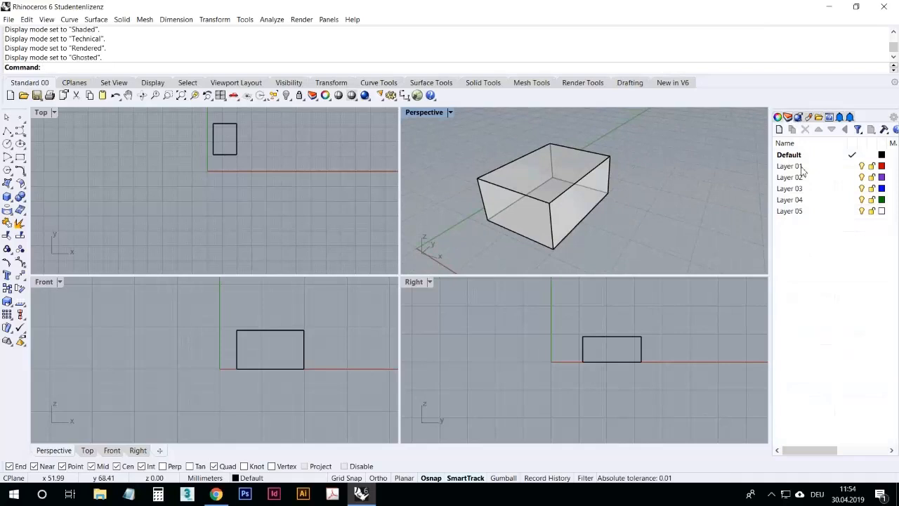
pyautogui.click(578, 184)
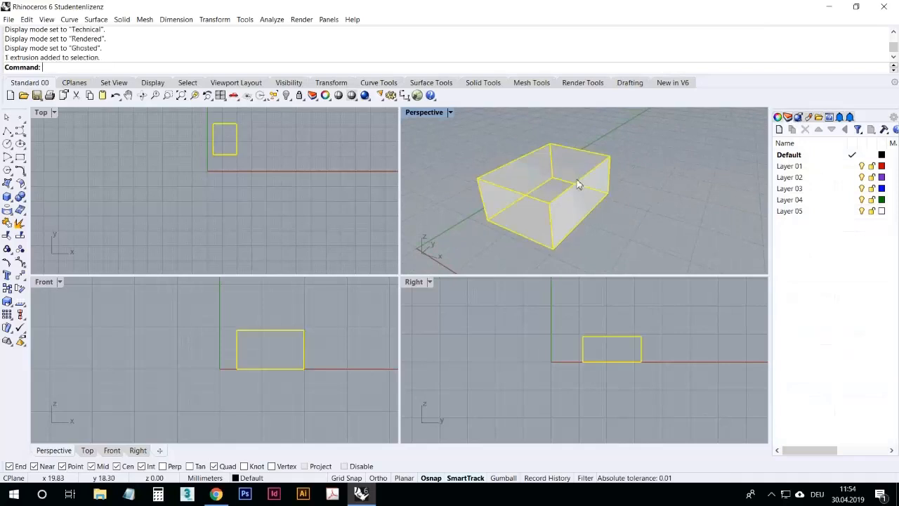
pyautogui.click(789, 155)
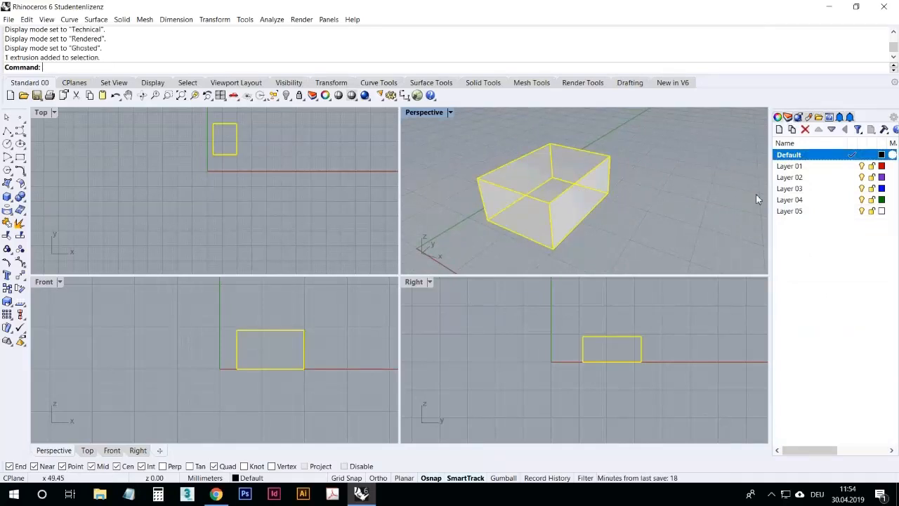
pyautogui.click(649, 210)
pyautogui.click(571, 205)
pyautogui.click(779, 118)
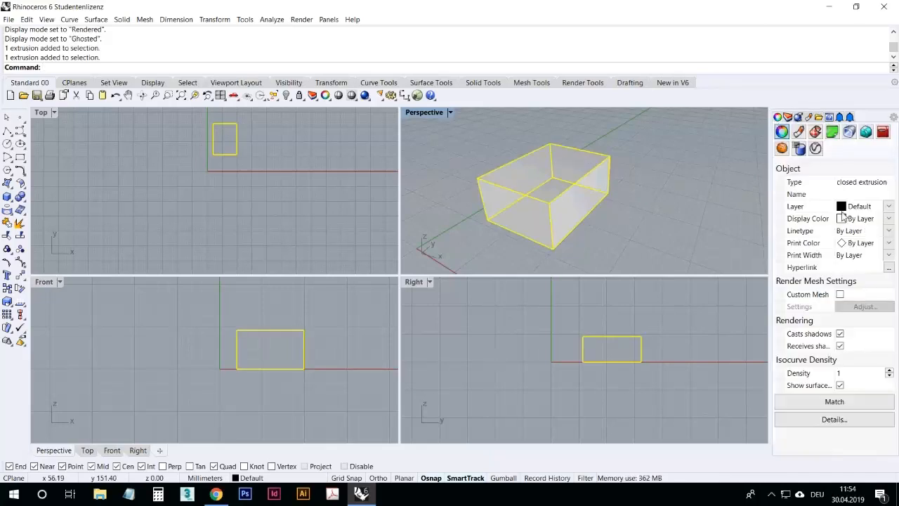
pyautogui.click(862, 206)
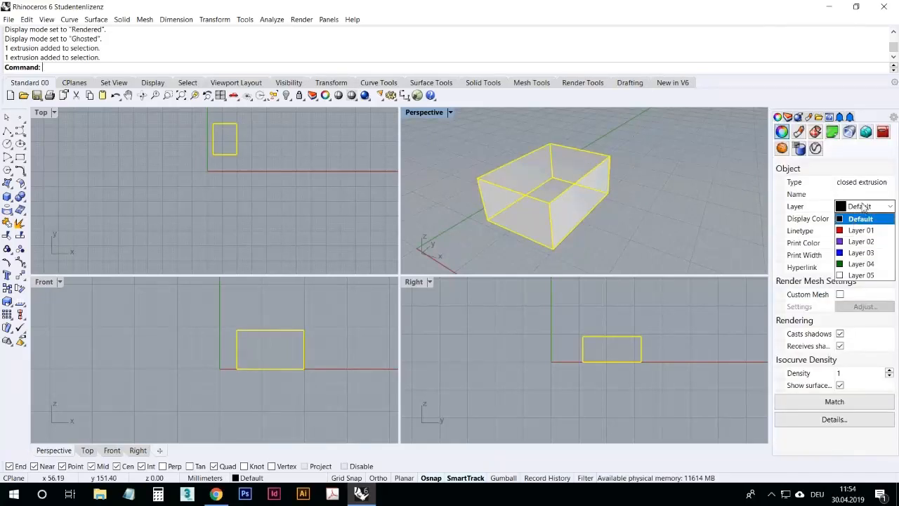
pyautogui.click(857, 219)
# Step: Select the box and change its object layer to Layer 03
pyautogui.click(788, 117)
pyautogui.click(696, 191)
pyautogui.click(594, 173)
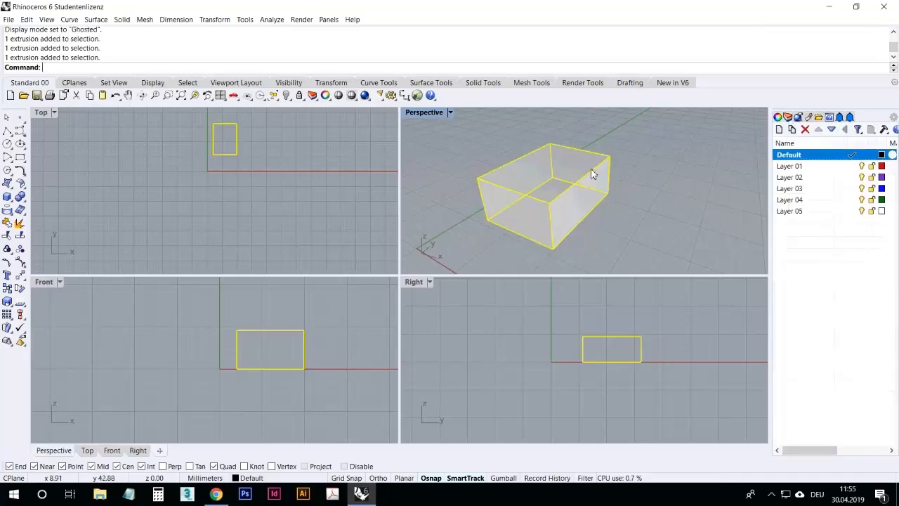
pyautogui.rightClick(796, 189)
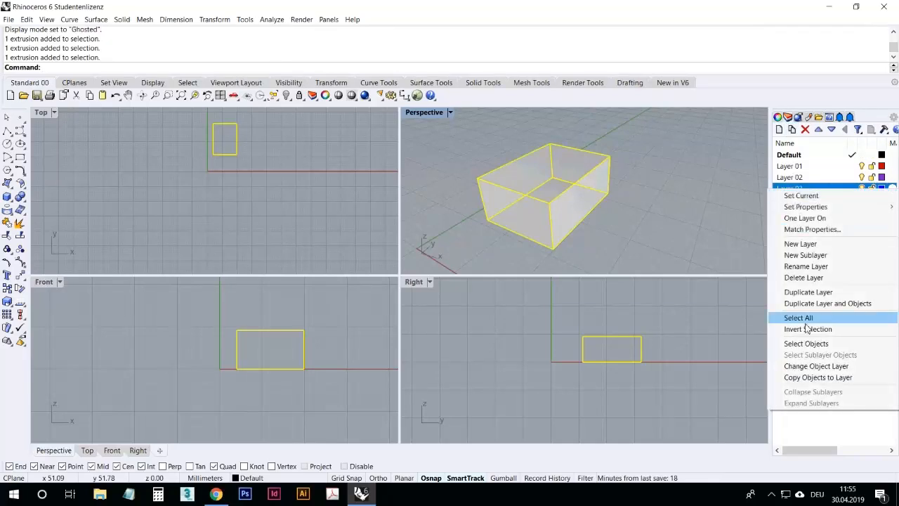
pyautogui.click(815, 366)
pyautogui.click(722, 252)
pyautogui.moveTo(755, 246); pyautogui.dragTo(620, 243, button='right')
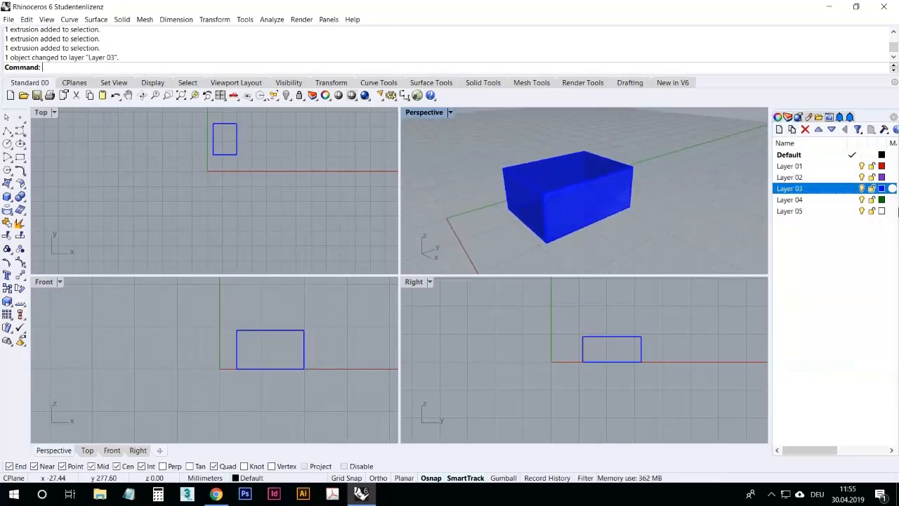
# Step: Rename Layer 03 as My Layer
pyautogui.rightClick(796, 198)
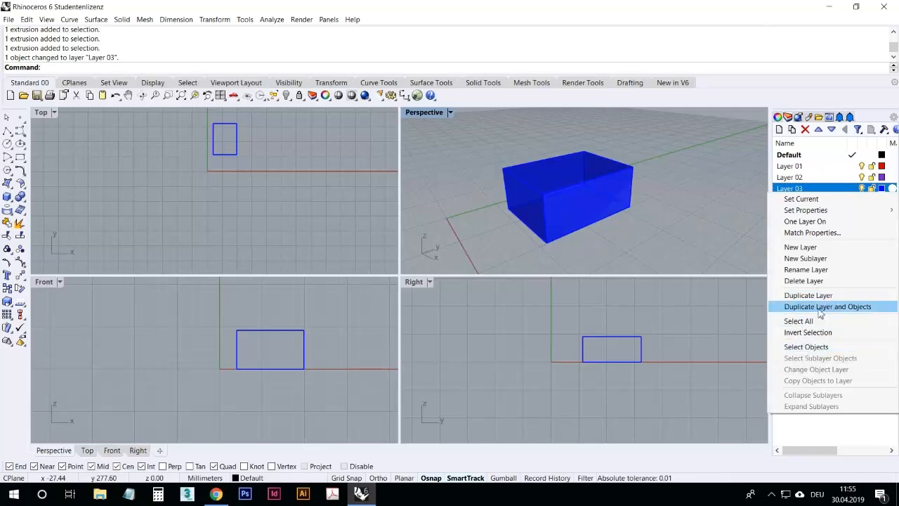
pyautogui.click(811, 270)
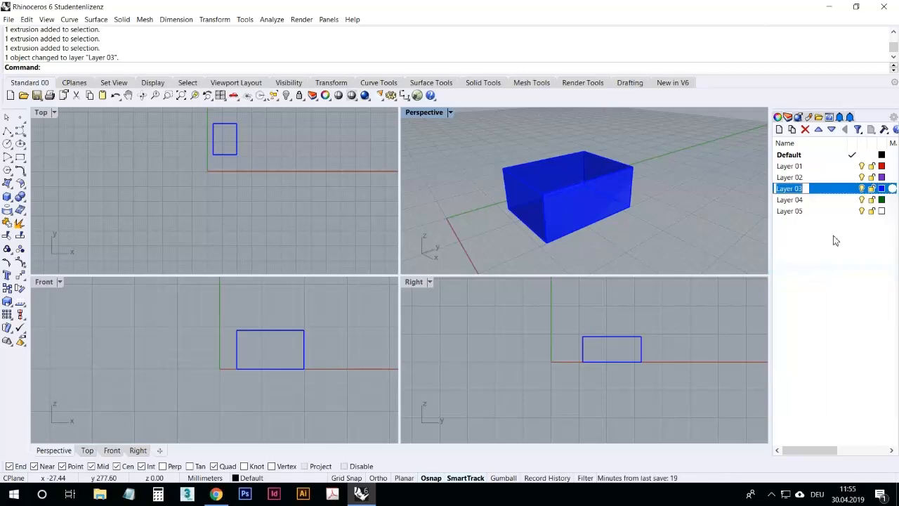
pyautogui.write('My Layer')
pyautogui.press('Return')
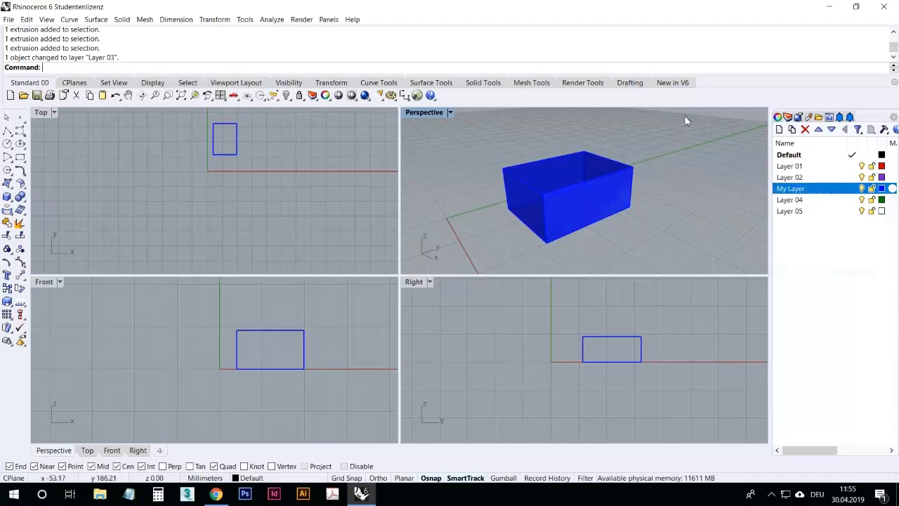
# Step: Delete the My Layer layer together with the box on it
pyautogui.click(805, 130)
pyautogui.click(426, 278)
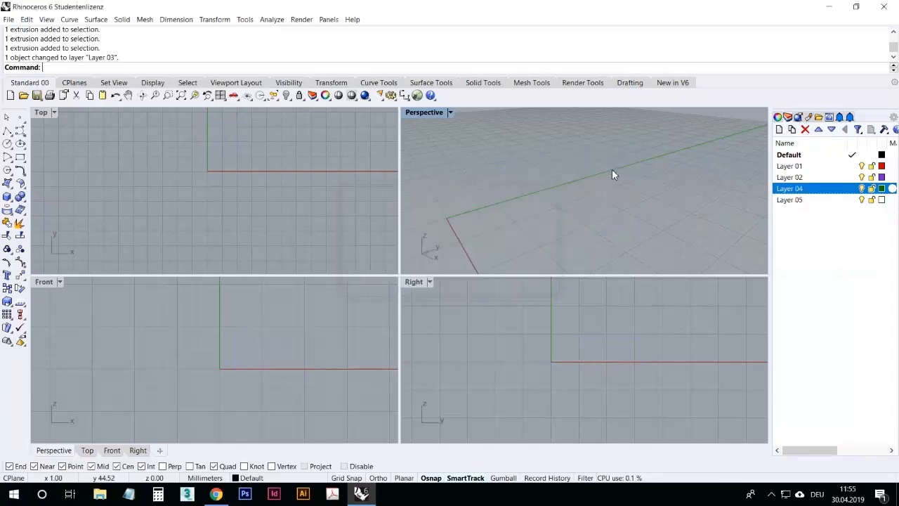
pyautogui.moveTo(582, 187); pyautogui.dragTo(611, 196, button='right')
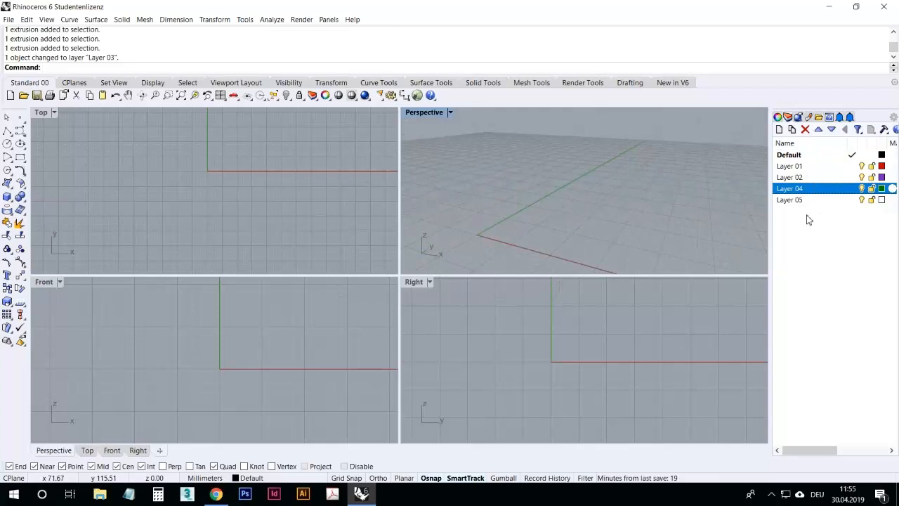
# Step: Browse the Materials, Rendering and Properties panels in the side panel
pyautogui.click(806, 116)
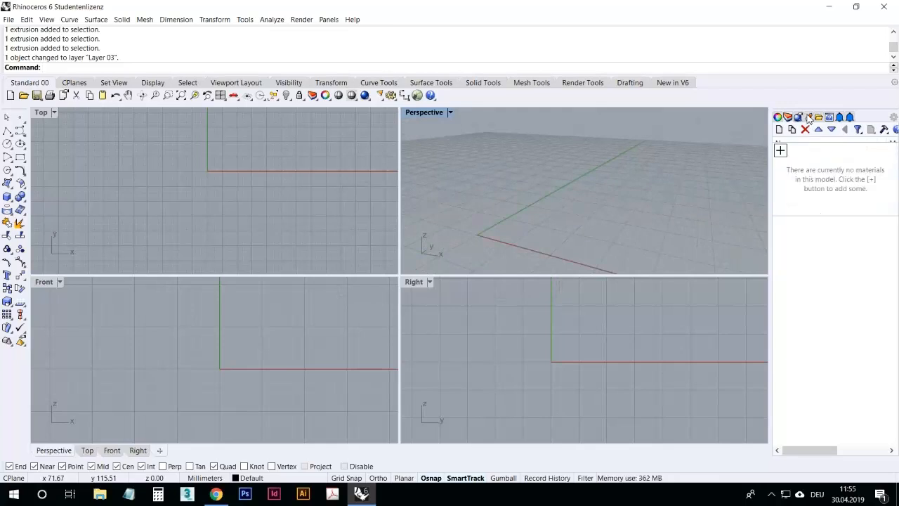
pyautogui.click(800, 118)
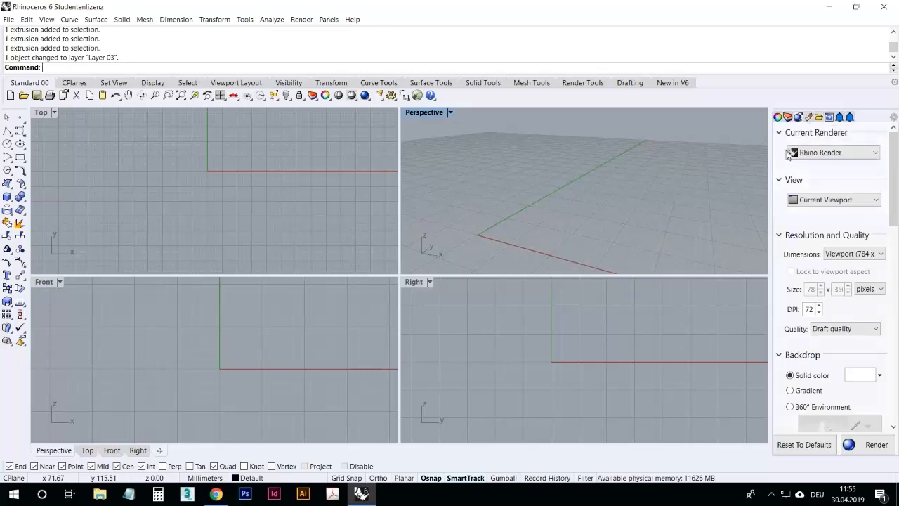
pyautogui.moveTo(638, 170); pyautogui.dragTo(644, 192, button='right')
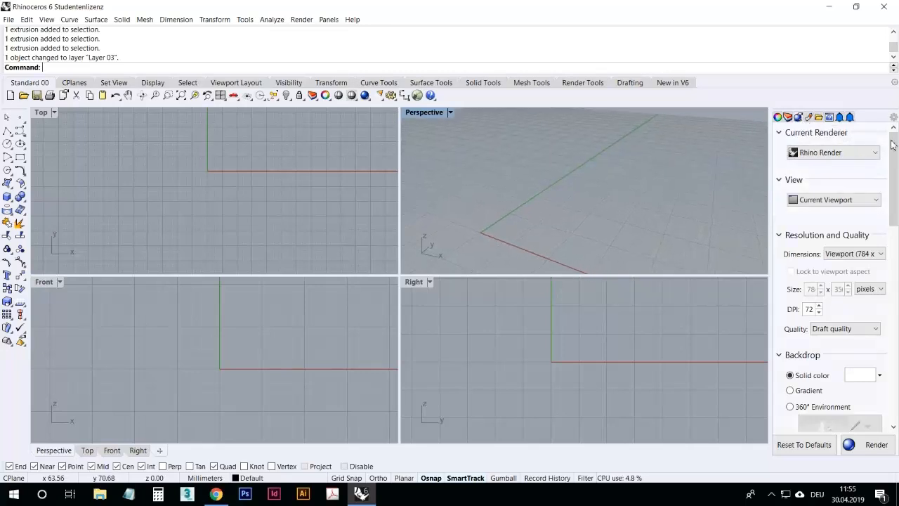
pyautogui.click(778, 118)
pyautogui.moveTo(693, 186); pyautogui.dragTo(635, 237, button='right')
pyautogui.scroll(-8, 635, 235)
pyautogui.scroll(10, 665, 181)
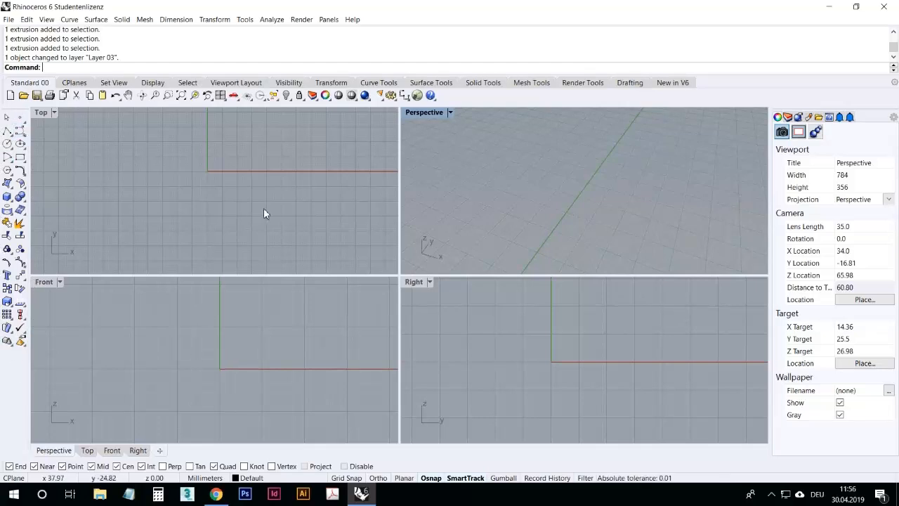
pyautogui.moveTo(295, 162); pyautogui.dragTo(229, 186, button='right')
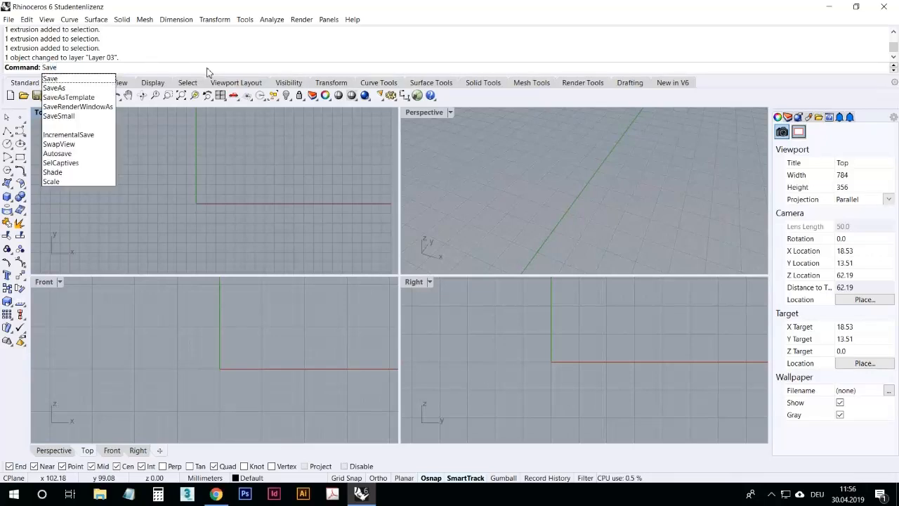
# Step: Call up the Save command at the command line using its autocompletion, first as Save and then as _Save
pyautogui.press('BackSpace')
pyautogui.press('BackSpace')
pyautogui.press('BackSpace')
pyautogui.press('BackSpace')
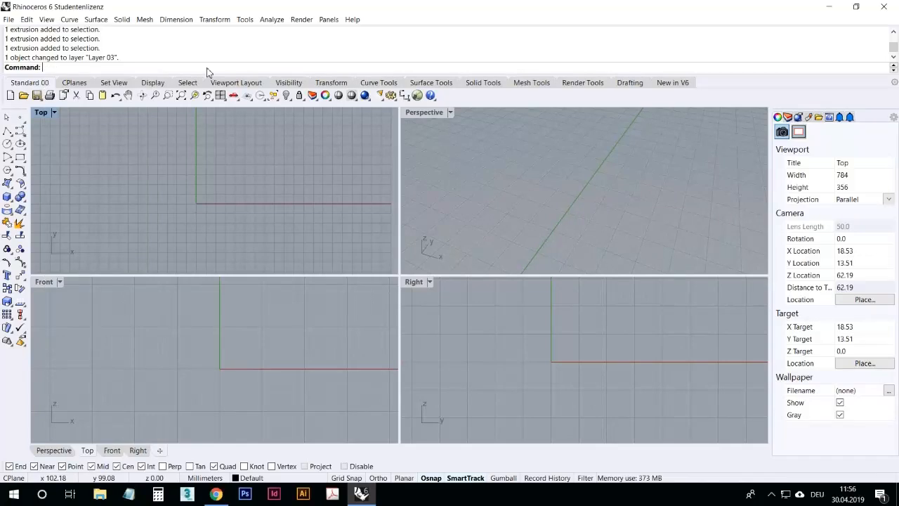
pyautogui.write('ve')
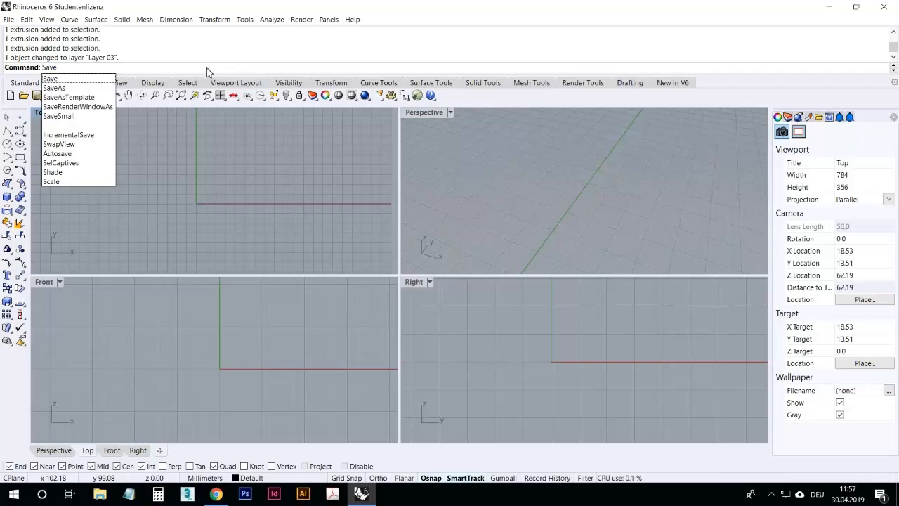
pyautogui.press('Return')
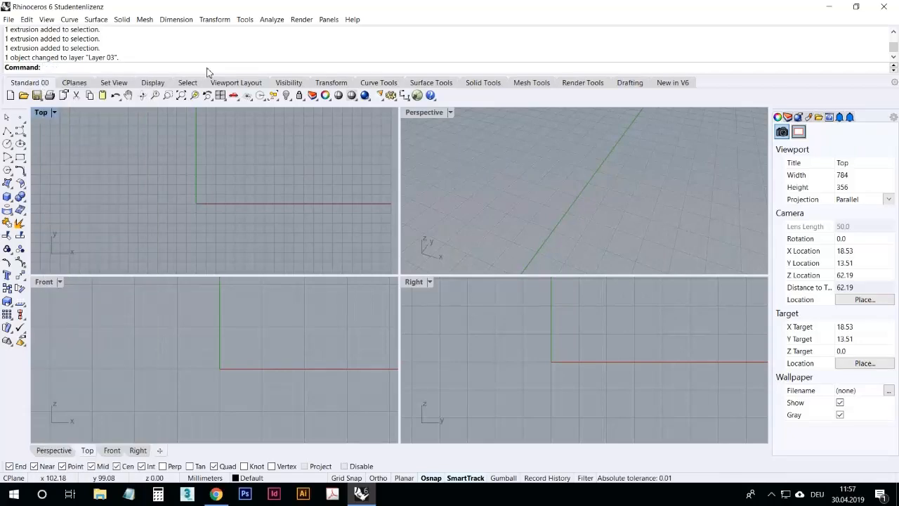
pyautogui.write('_Save')
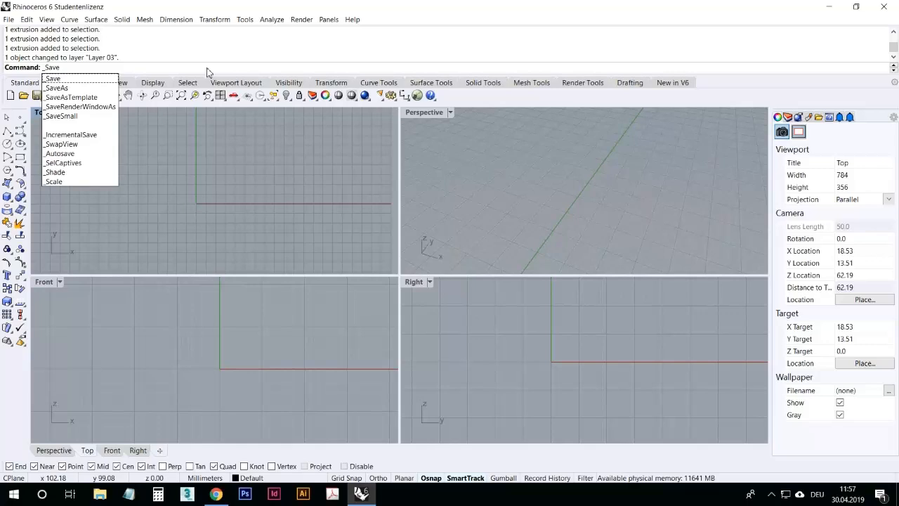
pyautogui.press('Return')
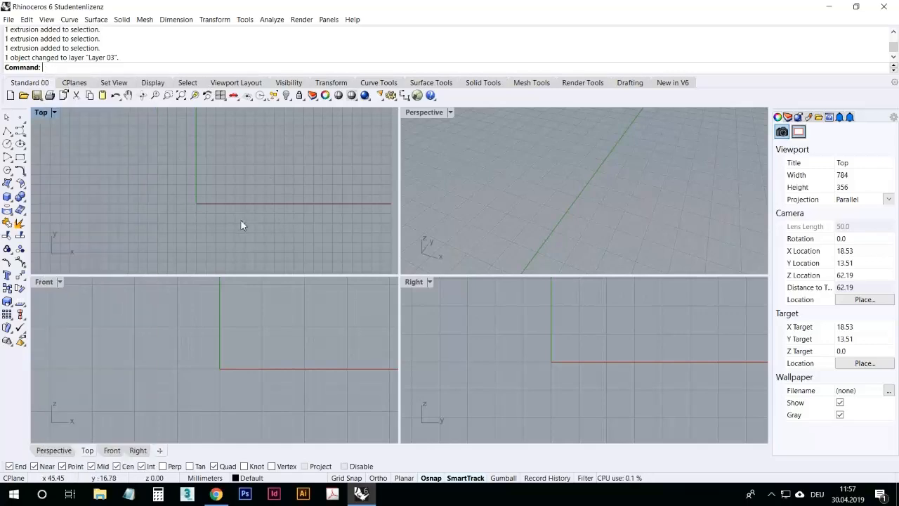
# Step: Draw a box in the Perspective viewport with the Box tool
pyautogui.click(7, 197)
pyautogui.click(520, 154)
pyautogui.click(532, 180)
pyautogui.click(533, 168)
# Step: Repeat the Box command to draw a second box next to the first
pyautogui.scroll(-6, 505, 162)
pyautogui.rightClick(534, 192)
pyautogui.click(512, 194)
pyautogui.click(529, 211)
pyautogui.click(538, 204)
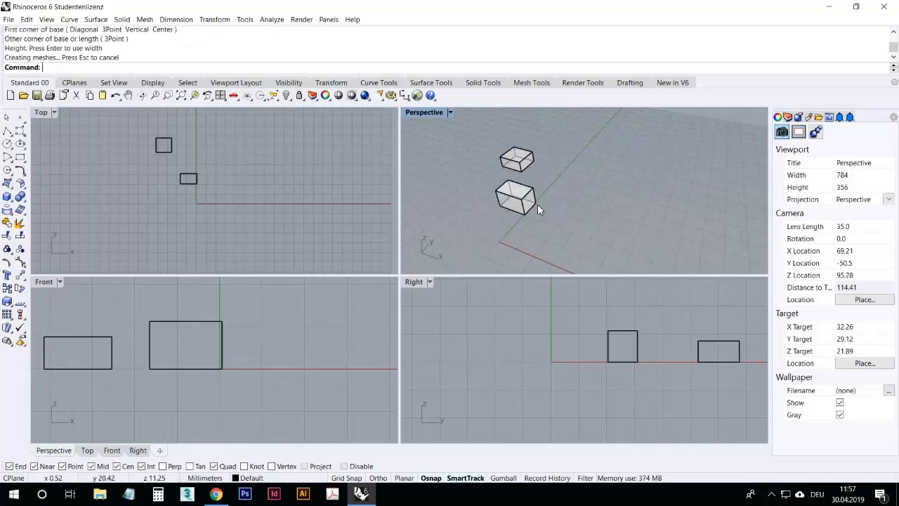
# Step: Repeat the Box command to draw a third box further along
pyautogui.keyDown('shift'); pyautogui.moveTo(565, 238); pyautogui.dragTo(533, 221, button='right'); pyautogui.keyUp('shift')
pyautogui.rightClick(533, 220)
pyautogui.click(531, 194)
pyautogui.click(555, 213)
pyautogui.click(565, 190)
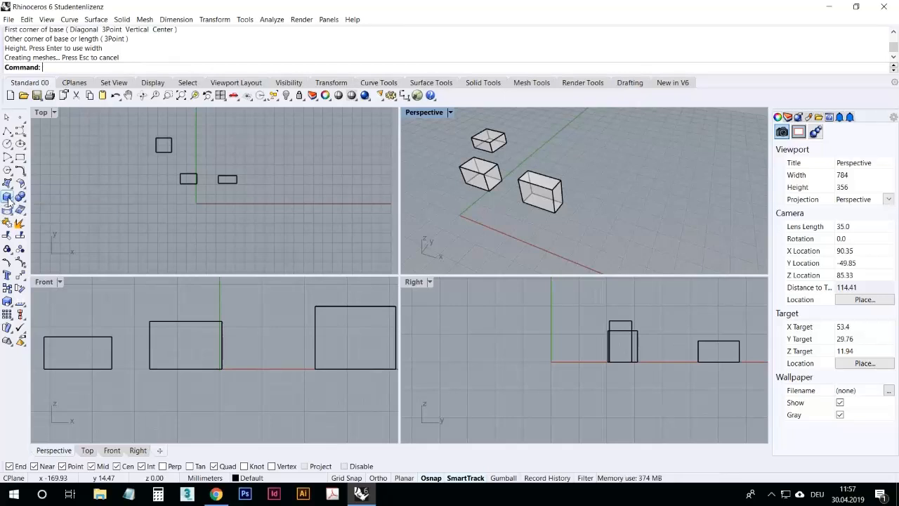
# Step: Orbit and zoom the Perspective view to inspect the three boxes
pyautogui.moveTo(545, 215); pyautogui.dragTo(434, 138, button='right')
pyautogui.scroll(-10, 607, 151)
pyautogui.scroll(10, 549, 133)
pyautogui.moveTo(559, 152)
pyautogui.mouseDown(button='right')
pyautogui.moveTo(614, 155)
pyautogui.moveTo(554, 156)
pyautogui.mouseUp(button='right')
pyautogui.scroll(-4, 549, 169)
pyautogui.scroll(-4, 548, 169)
pyautogui.scroll(6, 637, 183)
pyautogui.moveTo(636, 184); pyautogui.dragTo(604, 226, button='right')
pyautogui.moveTo(569, 199)
pyautogui.mouseDown(button='right')
pyautogui.moveTo(630, 190)
pyautogui.moveTo(618, 196)
pyautogui.moveTo(593, 183)
pyautogui.moveTo(550, 191)
pyautogui.moveTo(555, 200)
pyautogui.mouseUp(button='right')
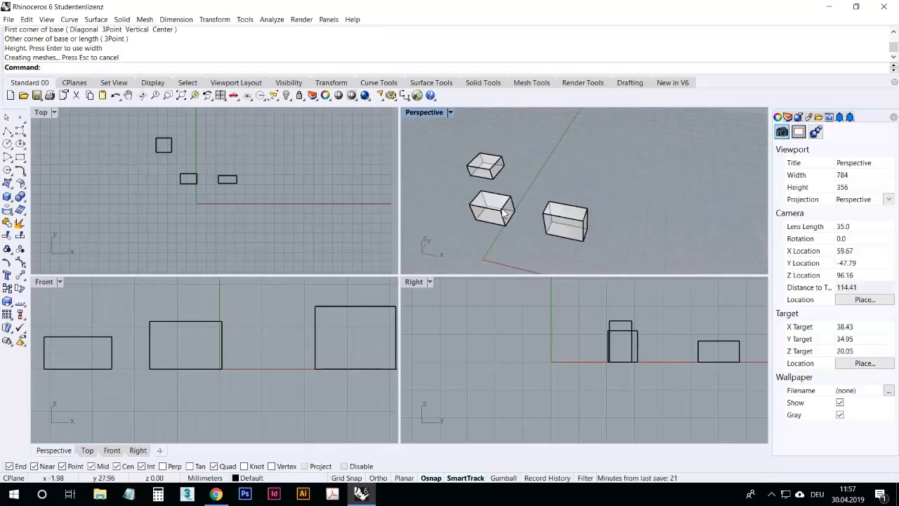
pyautogui.moveTo(564, 246)
pyautogui.mouseDown(button='right')
pyautogui.moveTo(525, 216)
pyautogui.moveTo(635, 234)
pyautogui.moveTo(594, 145)
pyautogui.moveTo(611, 271)
pyautogui.moveTo(633, 201)
pyautogui.moveTo(616, 257)
pyautogui.moveTo(609, 201)
pyautogui.moveTo(616, 247)
pyautogui.moveTo(647, 210)
pyautogui.moveTo(566, 255)
pyautogui.mouseUp(button='right')
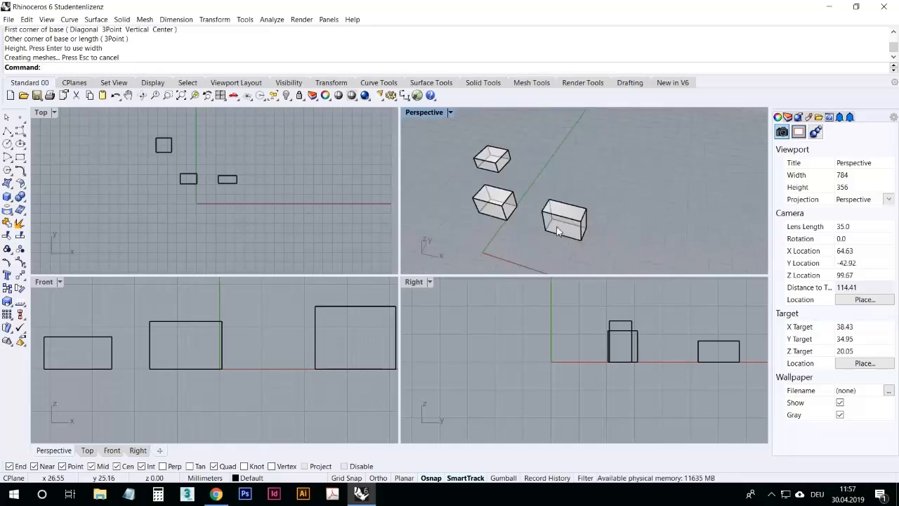
# Step: Select the third box and zoom the Perspective view to it with Zoom Selected
pyautogui.click(561, 235)
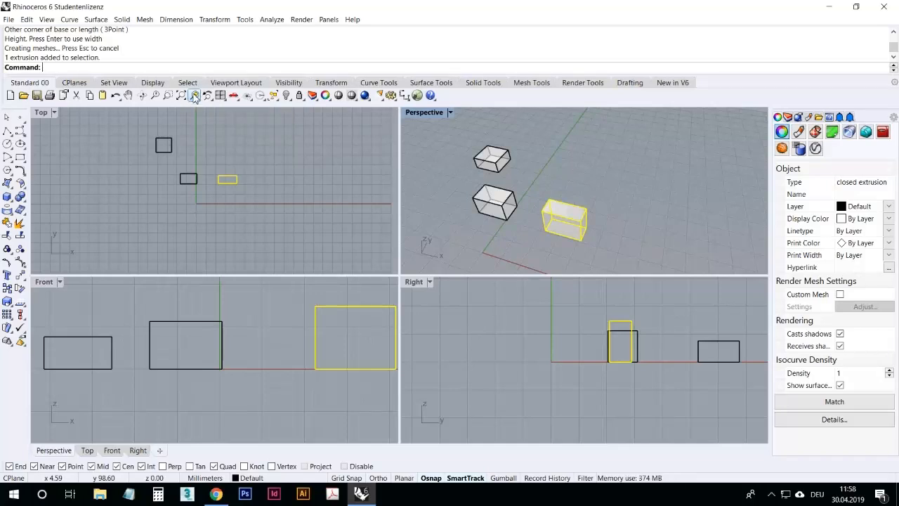
pyautogui.click(195, 96)
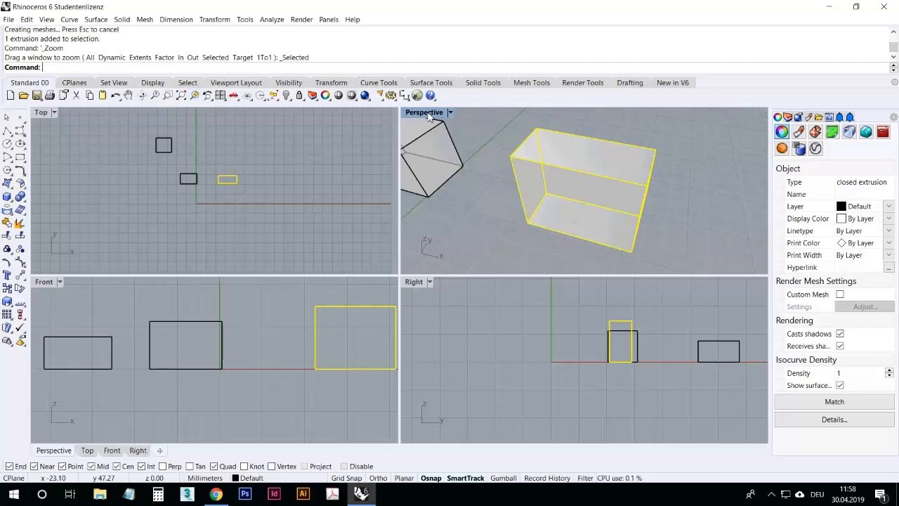
pyautogui.moveTo(588, 190); pyautogui.dragTo(548, 175, button='right')
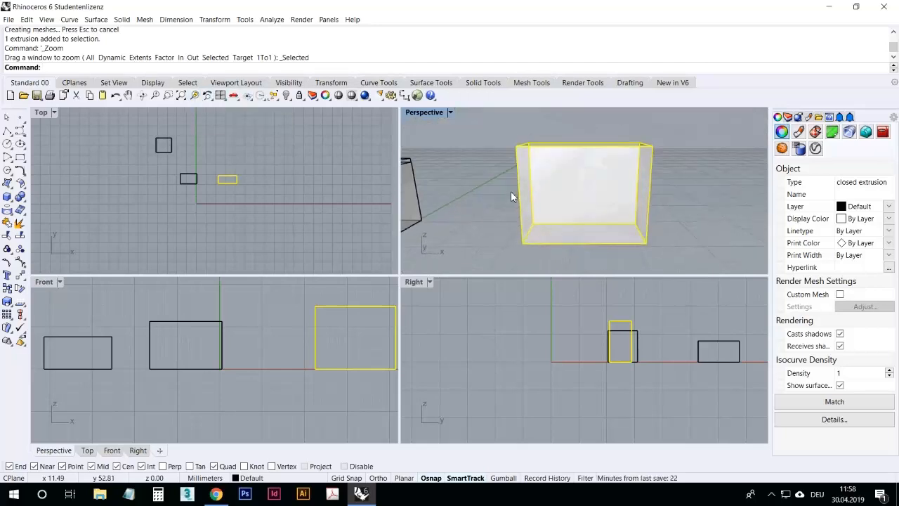
# Step: Zoom all viewports to the selected box
pyautogui.rightClick(194, 98)
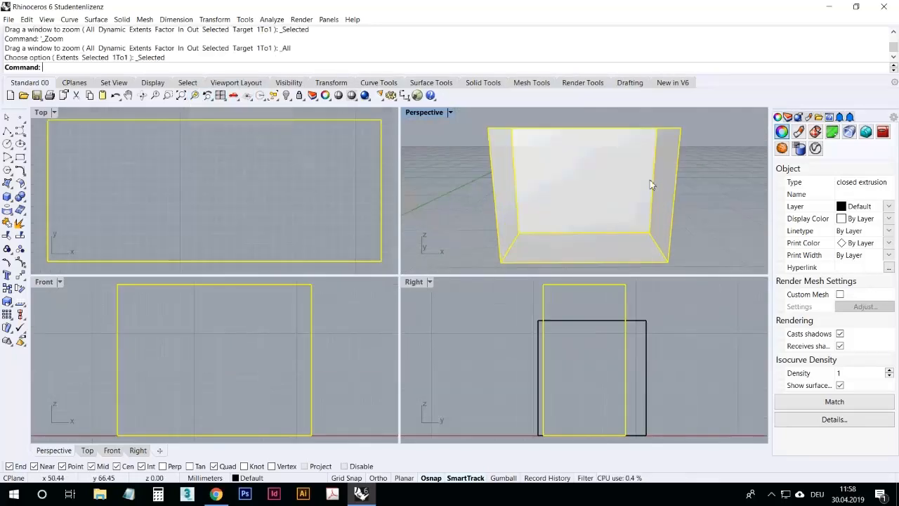
pyautogui.scroll(-10, 671, 173)
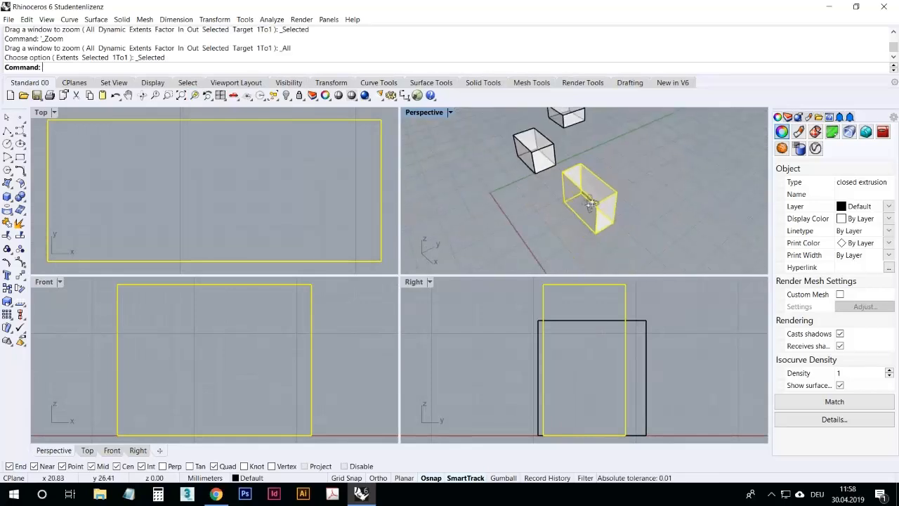
pyautogui.scroll(5, 621, 182)
pyautogui.moveTo(626, 190); pyautogui.dragTo(430, 209, button='right')
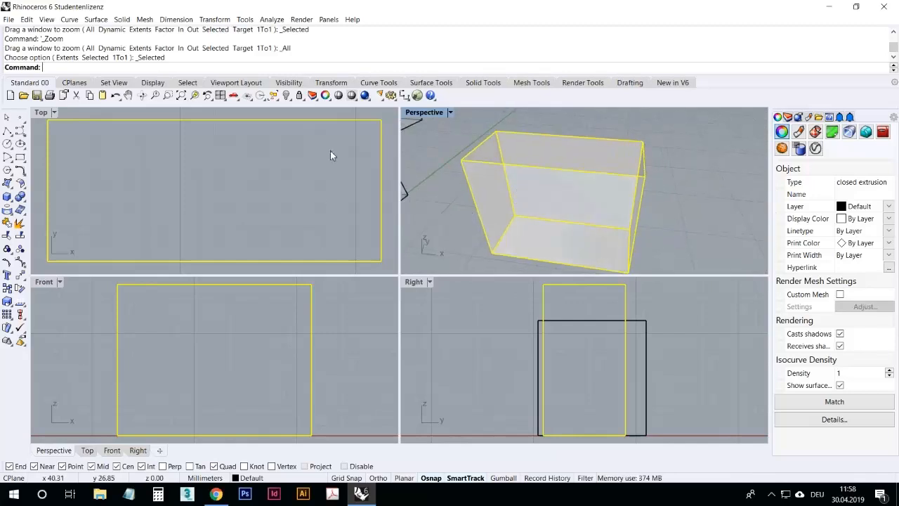
pyautogui.scroll(-2, 507, 228)
pyautogui.scroll(4, 508, 222)
pyautogui.scroll(-4, 508, 222)
pyautogui.scroll(2, 508, 222)
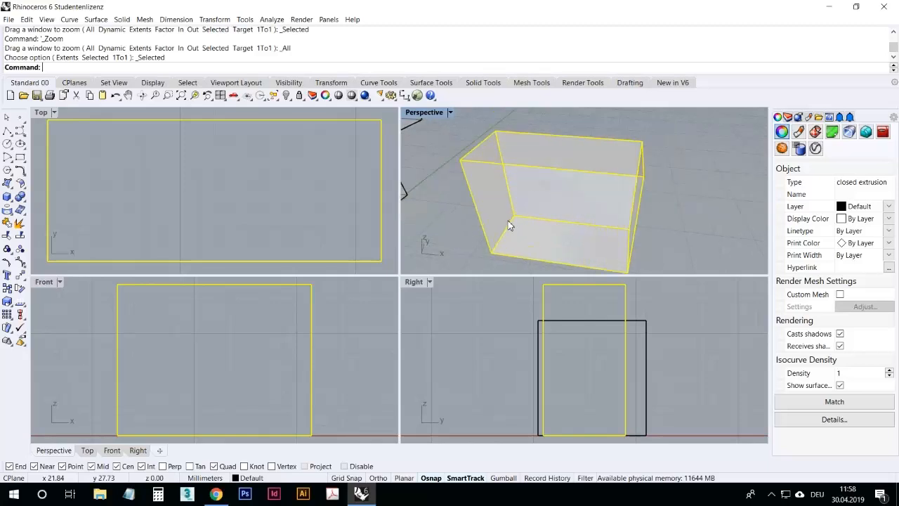
# Step: Zoom to the extents of all boxes, first in the Perspective viewport and then in all viewports
pyautogui.click(181, 96)
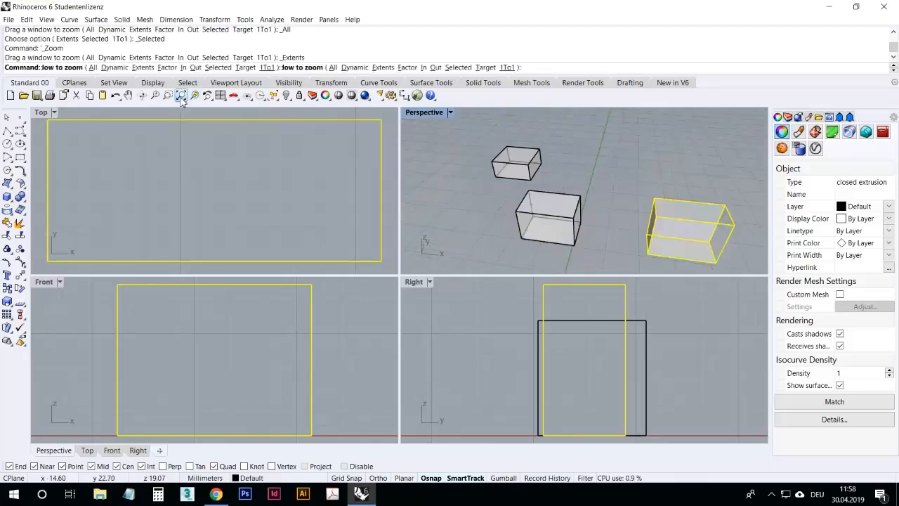
pyautogui.moveTo(542, 158); pyautogui.dragTo(621, 194, button='right')
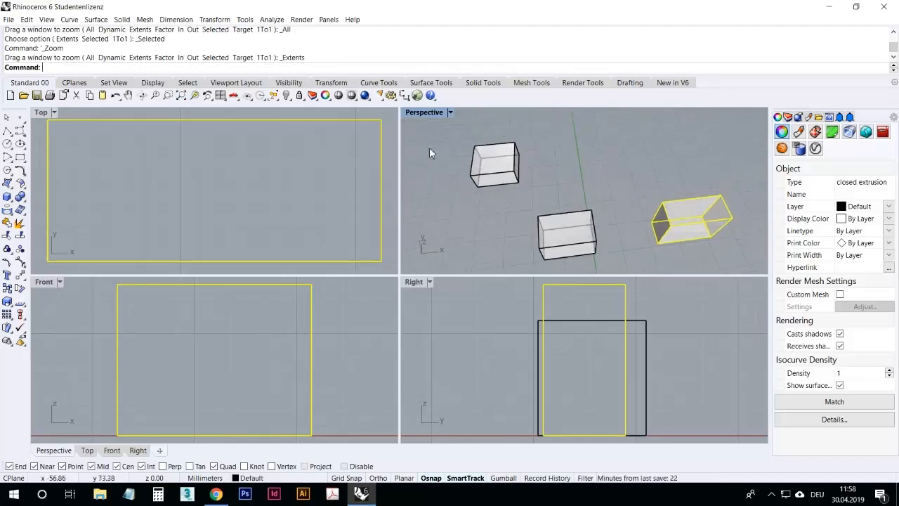
pyautogui.rightClick(181, 98)
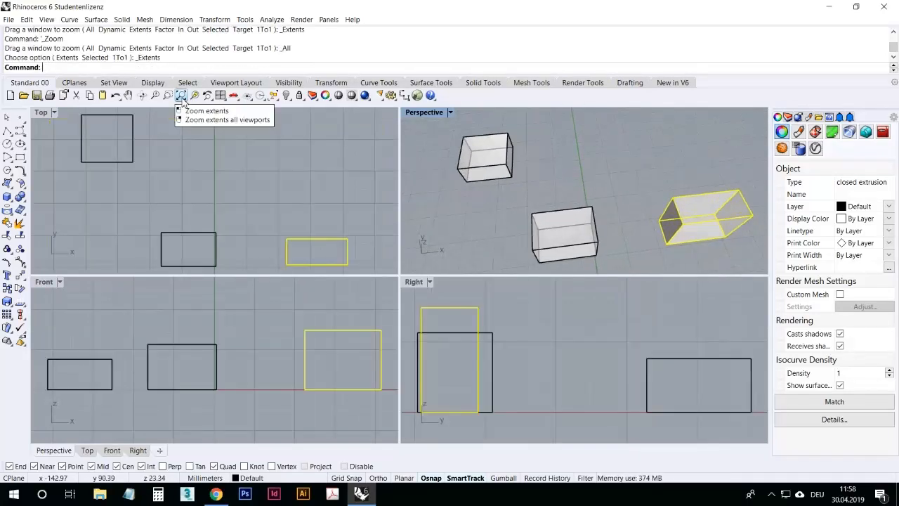
pyautogui.click(428, 189)
pyautogui.moveTo(576, 236); pyautogui.dragTo(559, 167, button='right')
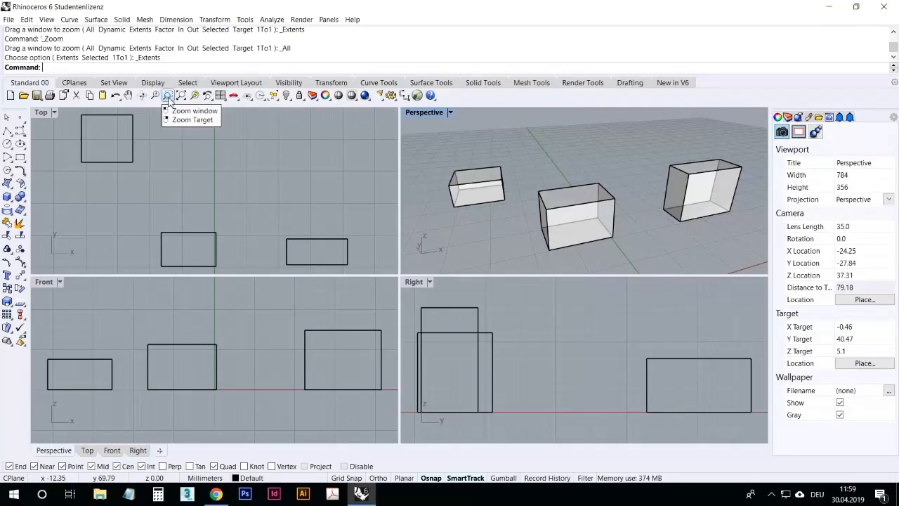
# Step: Use Zoom Target to zoom the Perspective view onto a corner of the left box
pyautogui.rightClick(170, 98)
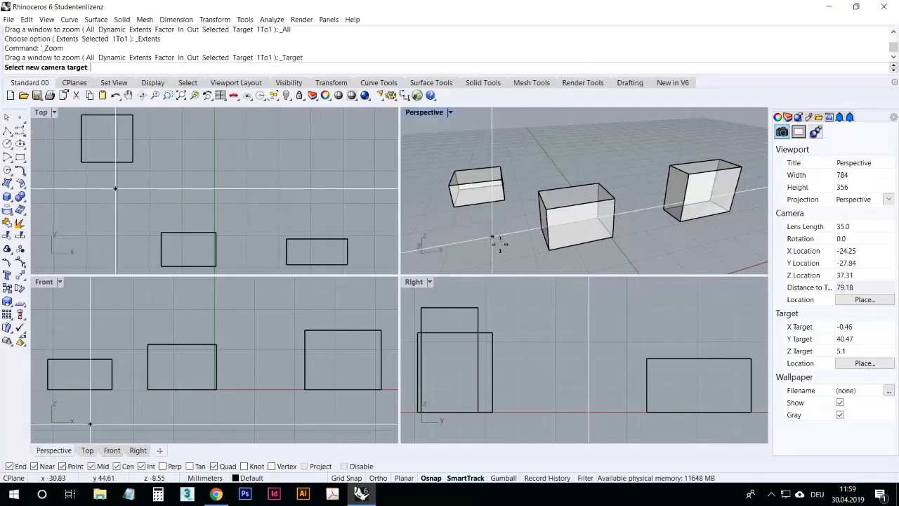
pyautogui.click(451, 187)
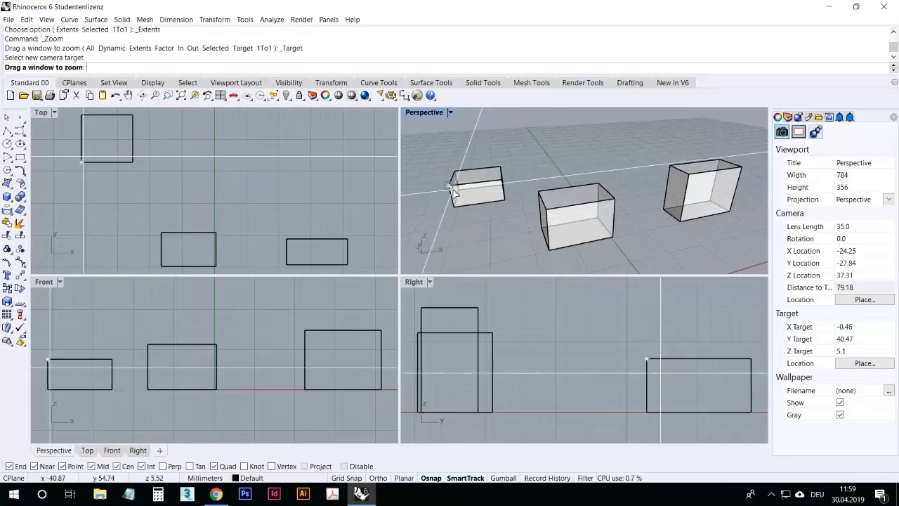
pyautogui.click(453, 190)
pyautogui.moveTo(527, 197); pyautogui.dragTo(450, 194, button='right')
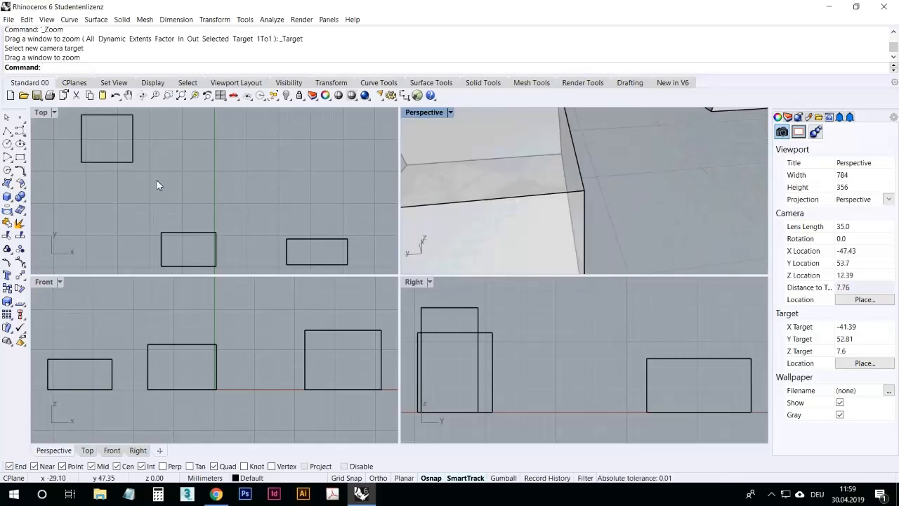
# Step: Use Zoom Target again, picking a bottom corner of the box as the camera target and windowing around it
pyautogui.scroll(-4, 580, 187)
pyautogui.scroll(20, 594, 208)
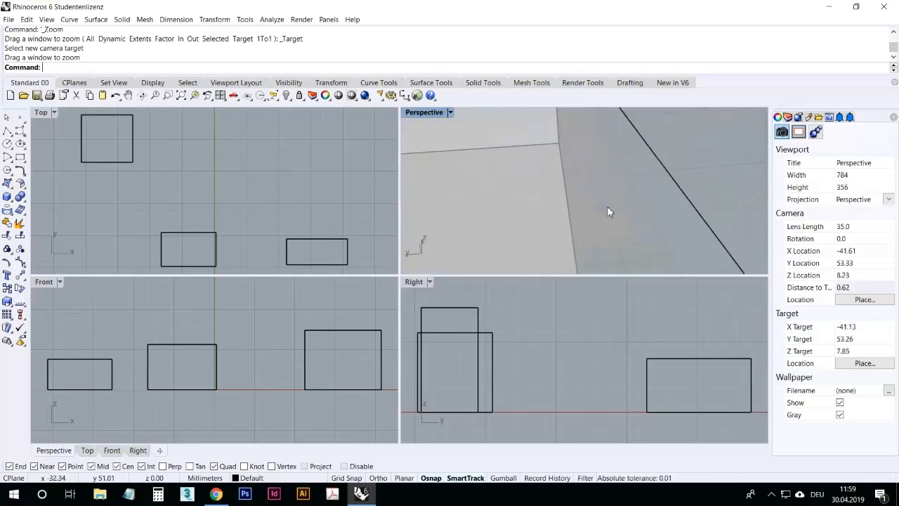
pyautogui.scroll(-10, 610, 211)
pyautogui.click(184, 97)
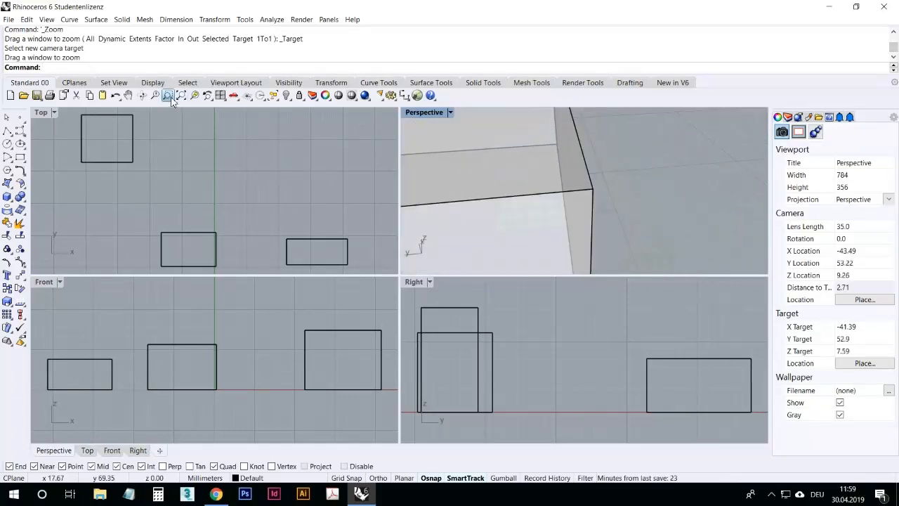
pyautogui.scroll(-2, 597, 211)
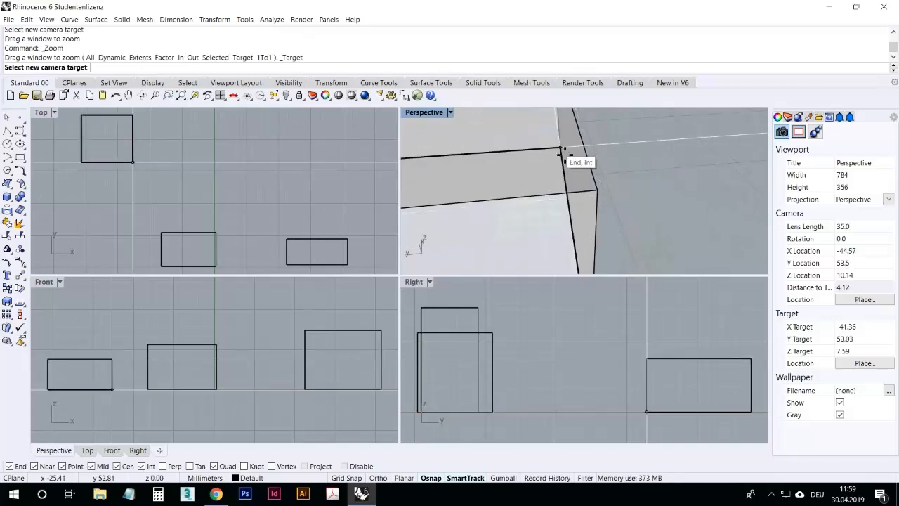
pyautogui.click(562, 150)
pyautogui.click(565, 150)
pyautogui.moveTo(605, 206); pyautogui.dragTo(478, 182, button='right')
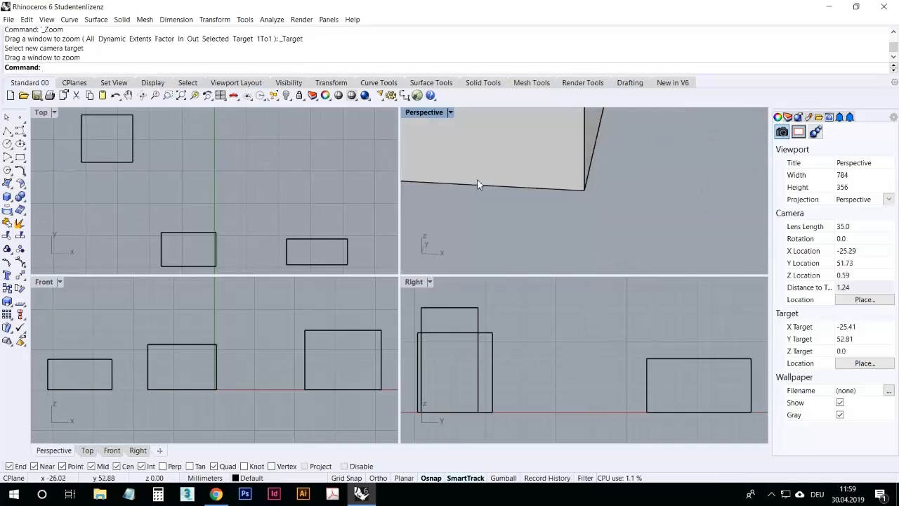
# Step: Drag two of the boxes to new positions in the Perspective view
pyautogui.scroll(-20, 465, 184)
pyautogui.scroll(-12, 578, 207)
pyautogui.moveTo(584, 219); pyautogui.dragTo(539, 252, button='right')
pyautogui.scroll(-6, 508, 147)
pyautogui.scroll(4, 587, 241)
pyautogui.moveTo(585, 222); pyautogui.dragTo(618, 184, button='right')
pyautogui.moveTo(618, 184); pyautogui.dragTo(506, 166)
pyautogui.moveTo(560, 156); pyautogui.dragTo(527, 139)
pyautogui.moveTo(560, 172); pyautogui.dragTo(450, 203, button='right')
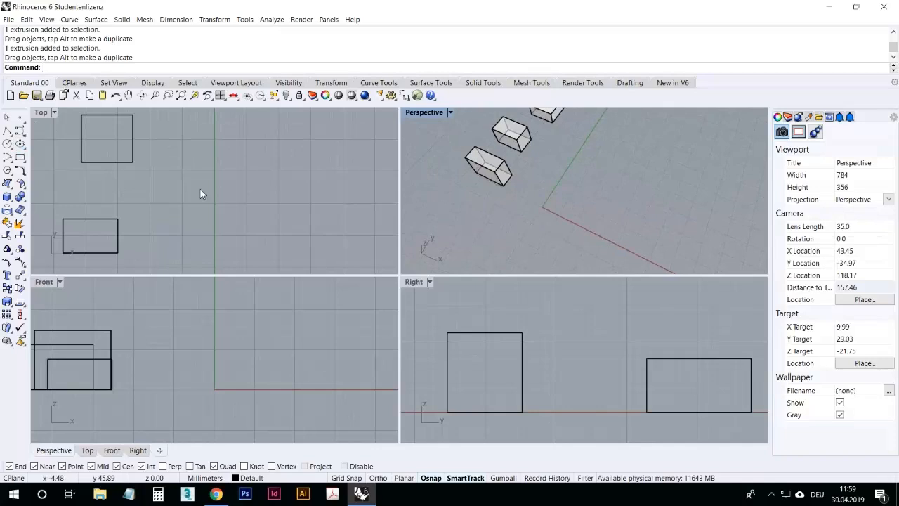
pyautogui.click(7, 118)
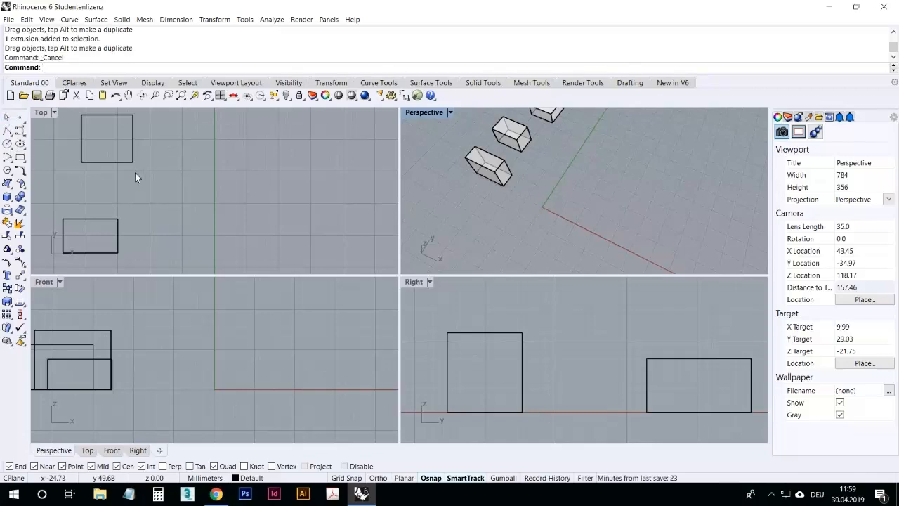
# Step: Select each of the three boxes in the Perspective view, then clear the selection
pyautogui.moveTo(522, 160); pyautogui.dragTo(538, 199, button='right')
pyautogui.scroll(3, 548, 169)
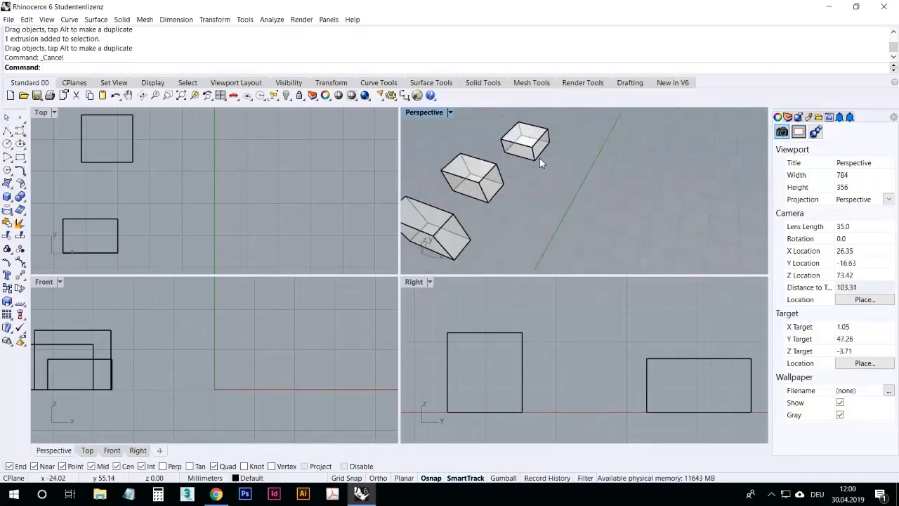
pyautogui.click(534, 149)
pyautogui.click(488, 191)
pyautogui.click(458, 231)
pyautogui.press('Escape')
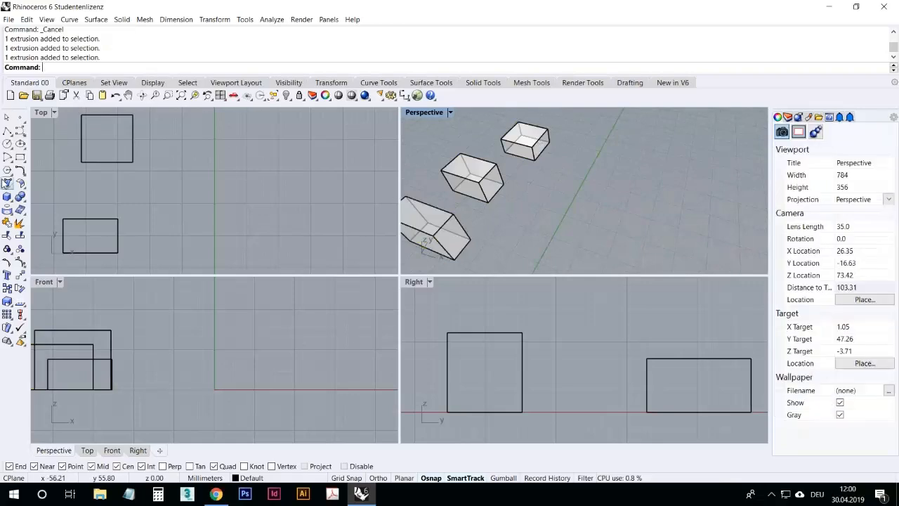
# Step: Place a single point on the construction plane in the Perspective view
pyautogui.click(19, 119)
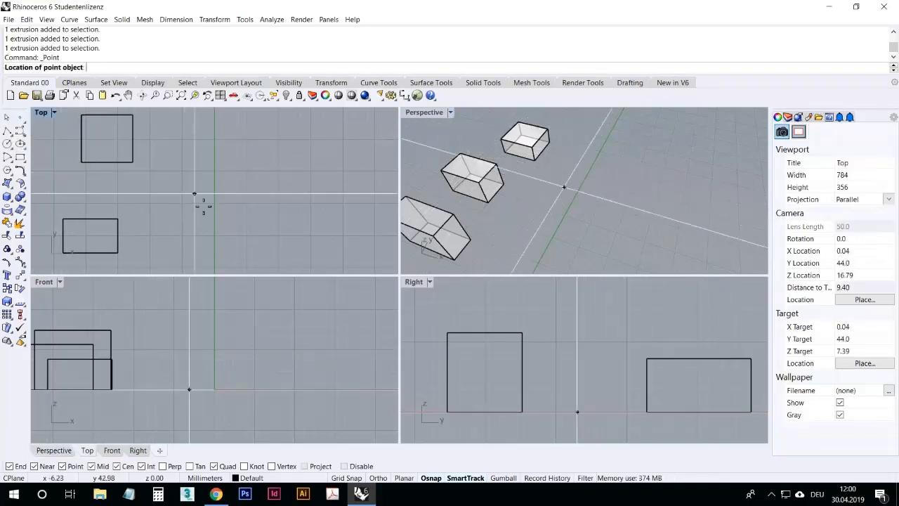
pyautogui.click(567, 162)
pyautogui.moveTo(551, 207); pyautogui.dragTo(589, 198, button='right')
pyautogui.scroll(-2, 590, 150)
pyautogui.keyDown('shift'); pyautogui.moveTo(625, 116); pyautogui.dragTo(598, 135, button='right'); pyautogui.keyUp('shift')
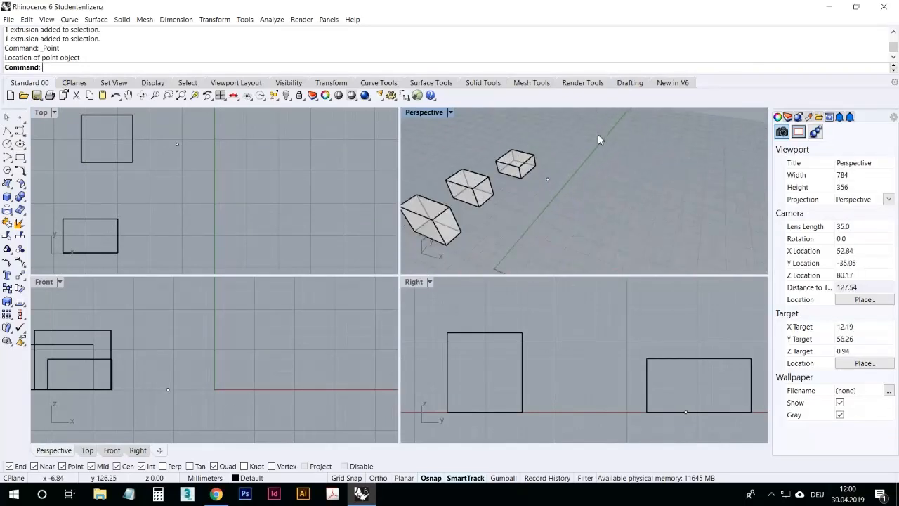
# Step: Place a second point at coordinates 15,15,15
pyautogui.scroll(-4, 560, 163)
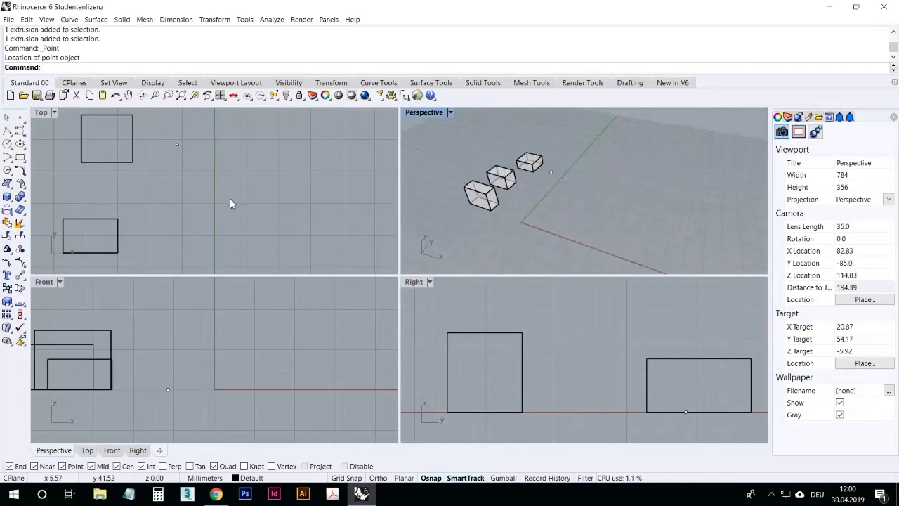
pyautogui.scroll(-4, 164, 166)
pyautogui.scroll(1, 169, 305)
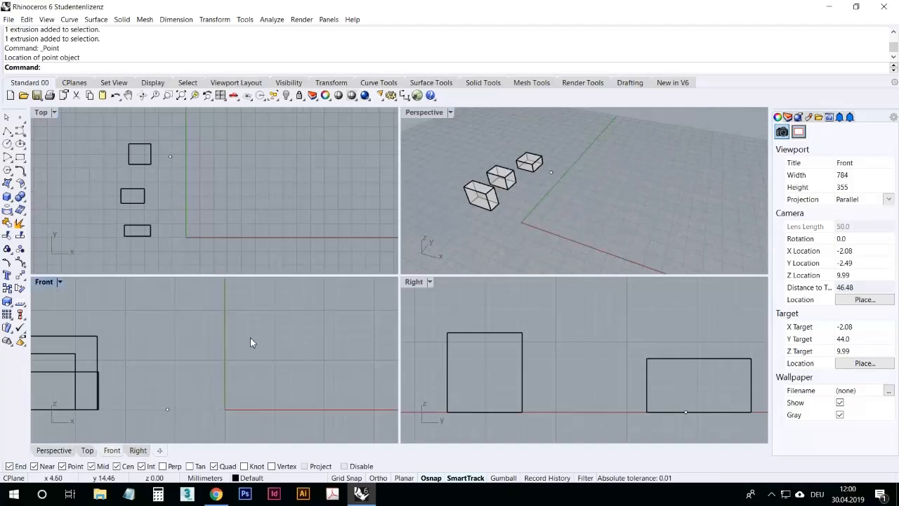
pyautogui.scroll(-2, 260, 334)
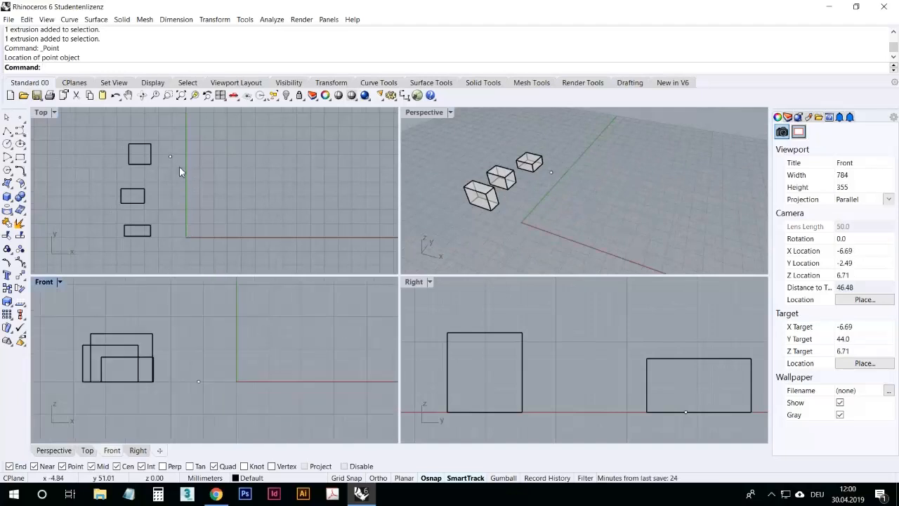
pyautogui.scroll(4, 190, 167)
pyautogui.scroll(-4, 187, 169)
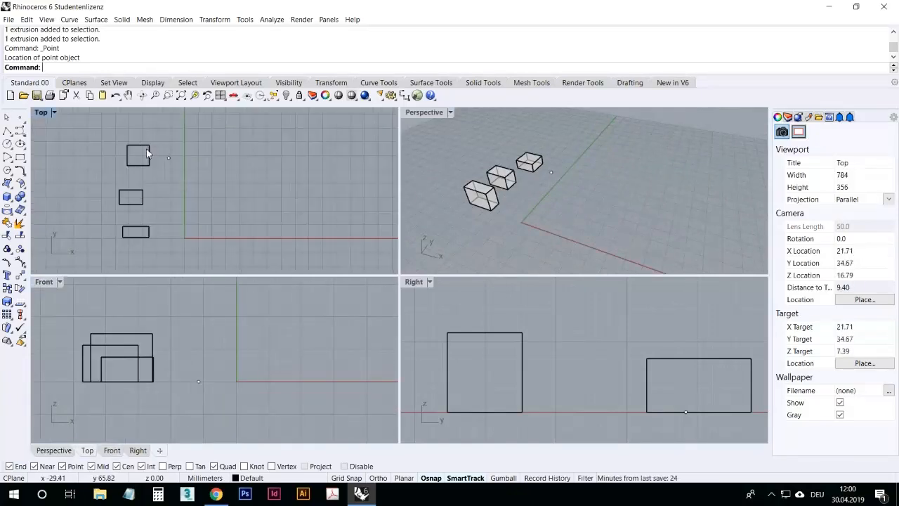
pyautogui.click(20, 121)
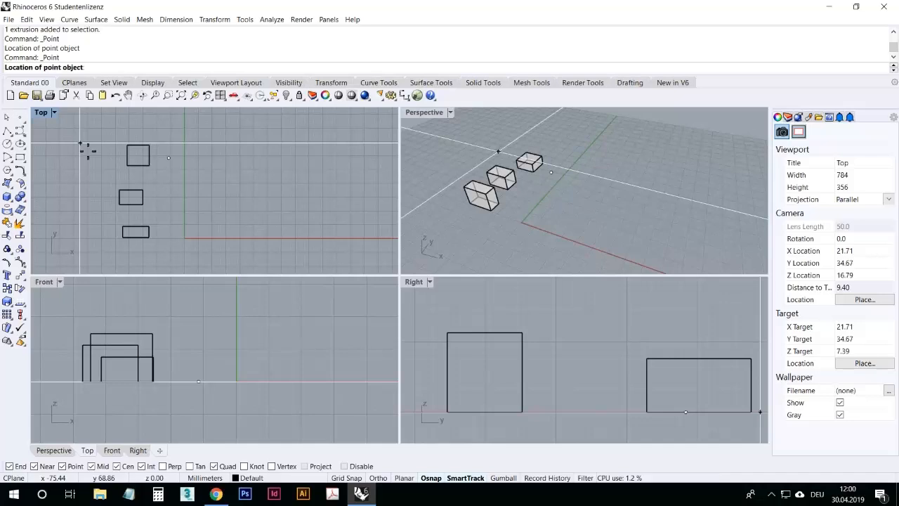
pyautogui.write('15,15,15')
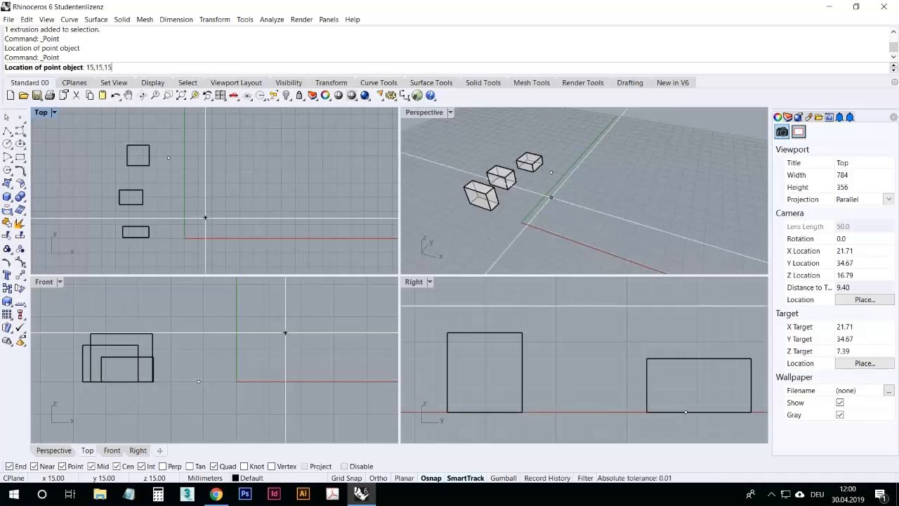
pyautogui.press('Return')
# Step: Select both points and delete them
pyautogui.moveTo(544, 203); pyautogui.dragTo(565, 168, button='right')
pyautogui.scroll(-3, 273, 347)
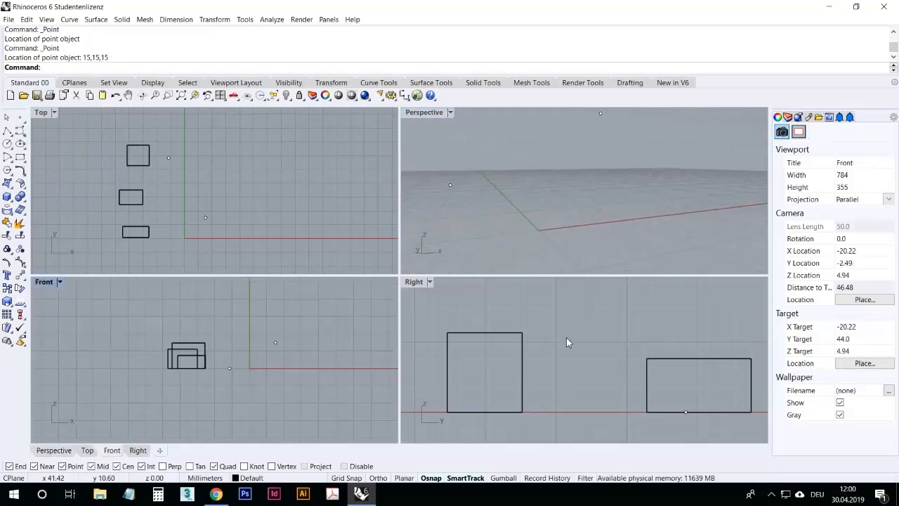
pyautogui.scroll(-3, 566, 339)
pyautogui.moveTo(555, 194)
pyautogui.mouseDown(button='right')
pyautogui.moveTo(555, 211)
pyautogui.moveTo(541, 189)
pyautogui.mouseUp(button='right')
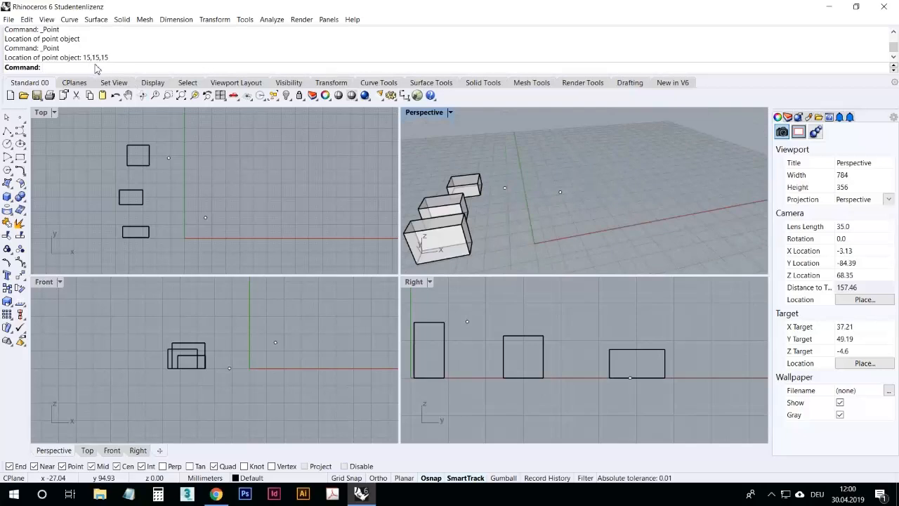
pyautogui.click(268, 237)
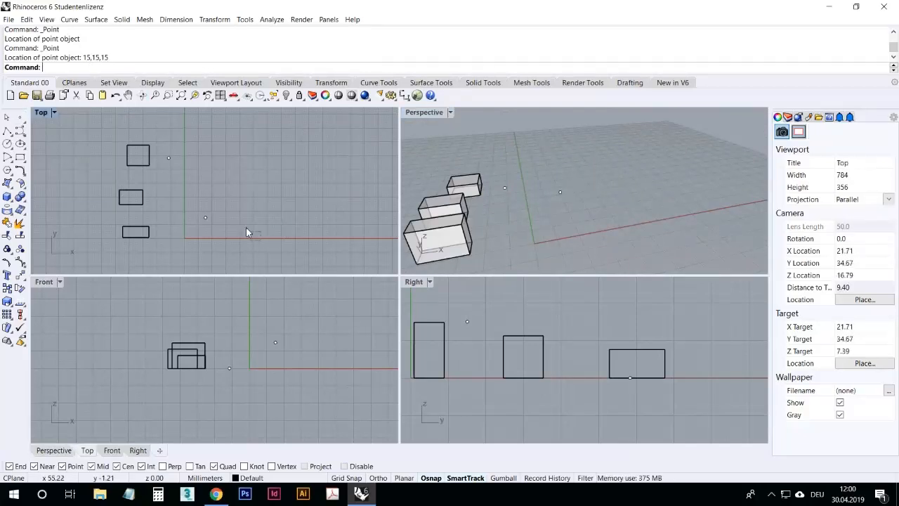
pyautogui.moveTo(167, 139); pyautogui.dragTo(169, 141)
pyautogui.press('Delete')
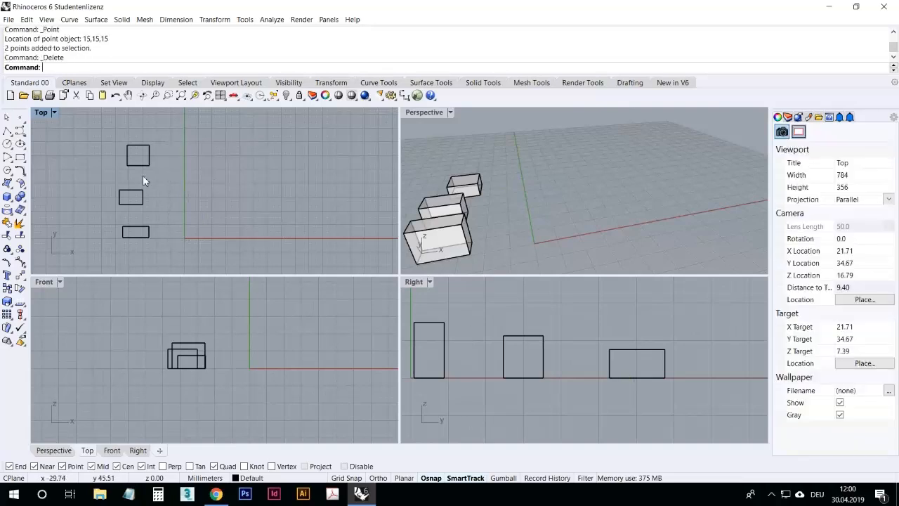
# Step: Maximize the Perspective viewport and orbit to an overview of the boxes
pyautogui.moveTo(186, 236); pyautogui.dragTo(257, 196, button='right')
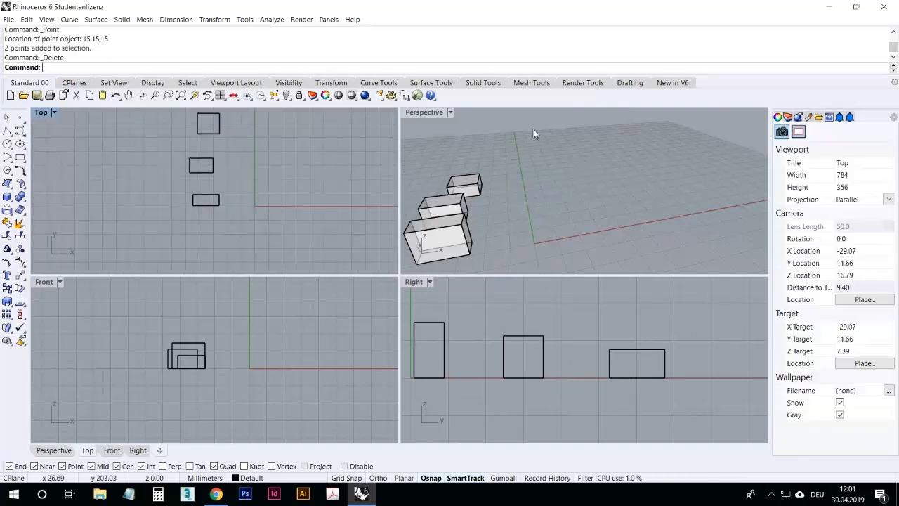
pyautogui.doubleClick(432, 116)
pyautogui.moveTo(502, 190); pyautogui.dragTo(305, 230, button='right')
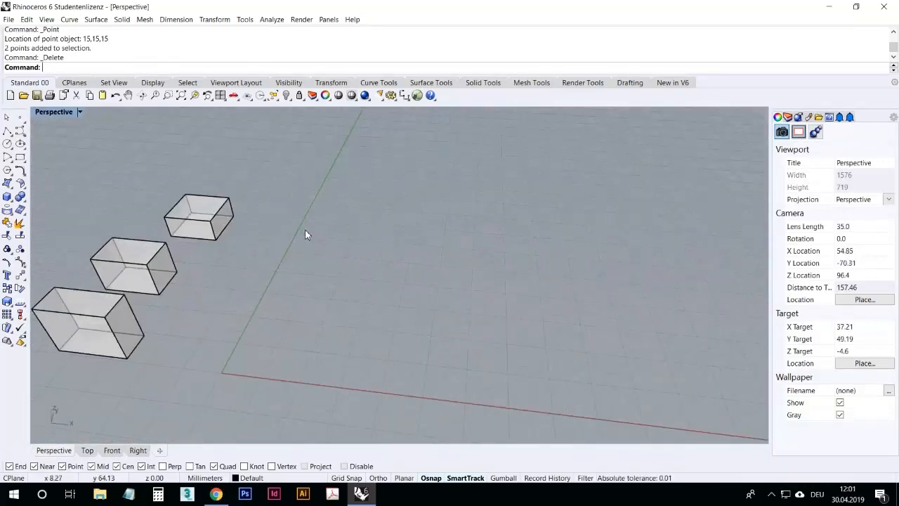
pyautogui.scroll(-4, 272, 297)
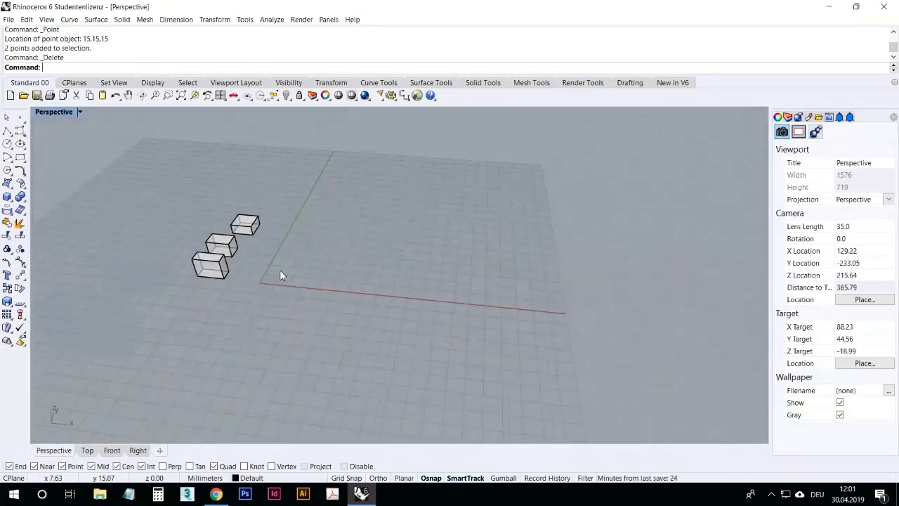
pyautogui.moveTo(327, 281); pyautogui.dragTo(266, 265, button='right')
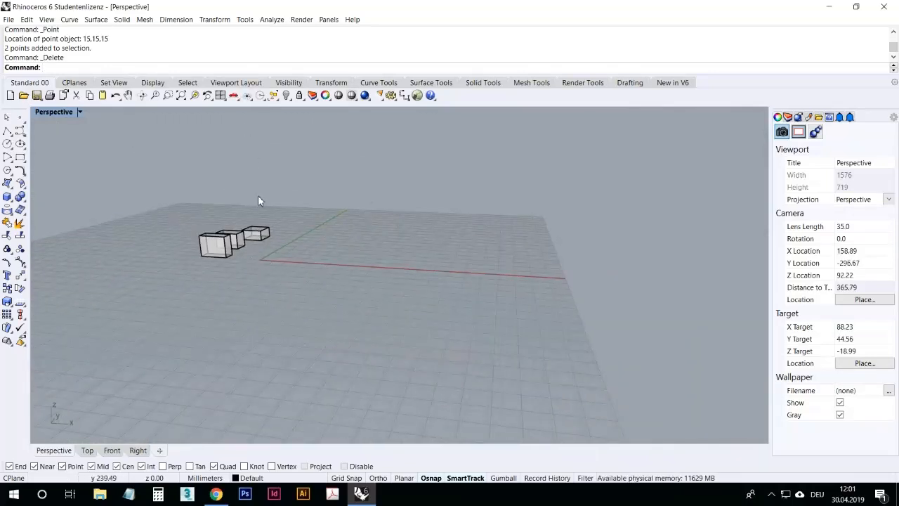
# Step: Draw a vertical polyline from 0 to 0,0,15
pyautogui.click(7, 131)
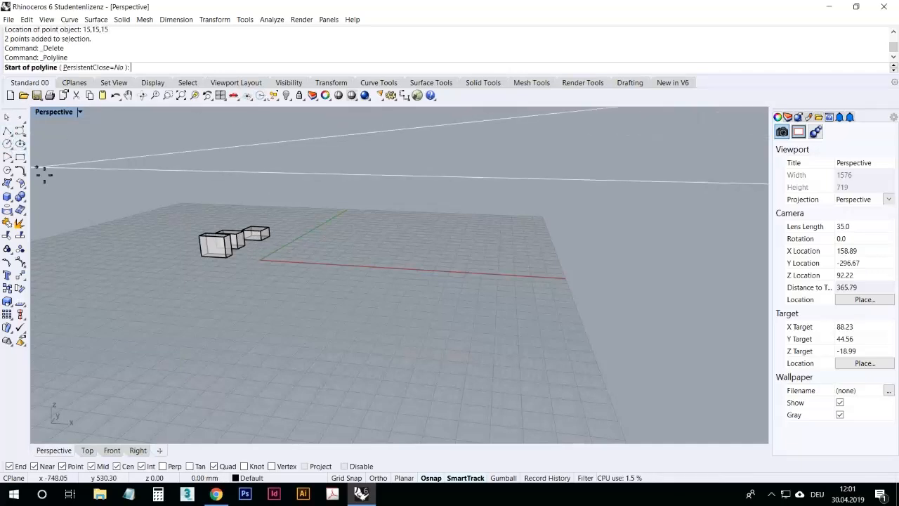
pyautogui.write('0')
pyautogui.press('Return')
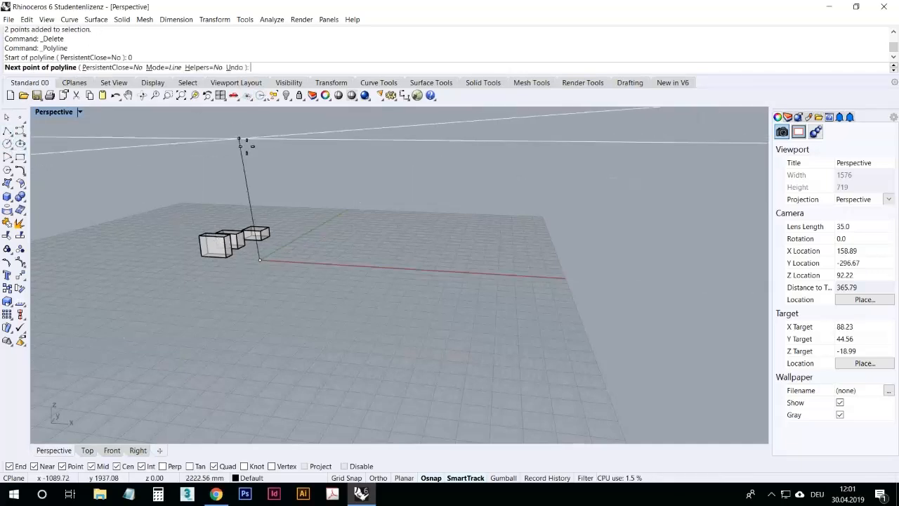
pyautogui.write('0')
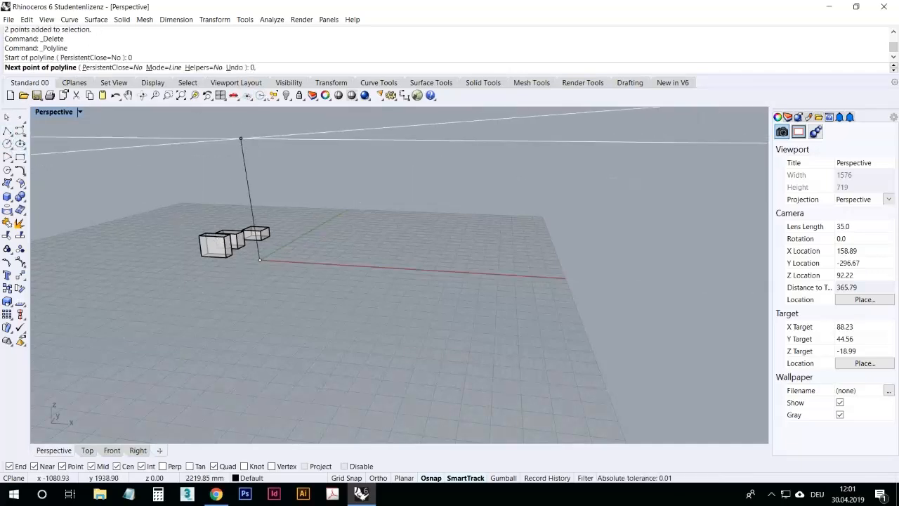
pyautogui.write(',0,15')
pyautogui.press('Return')
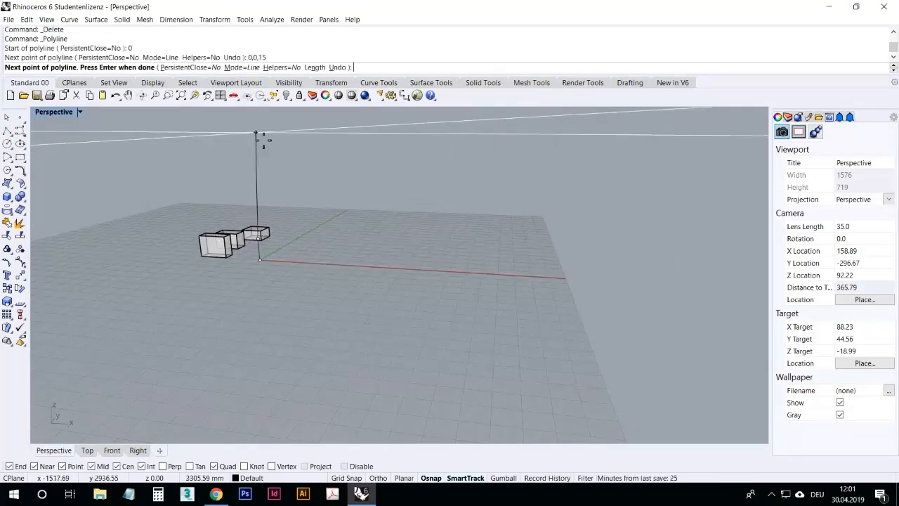
pyautogui.press('Return')
# Step: Select the vertical polyline and delete it
pyautogui.moveTo(257, 201); pyautogui.dragTo(300, 246, button='right')
pyautogui.scroll(10, 247, 262)
pyautogui.moveTo(295, 285); pyautogui.dragTo(311, 331, button='right')
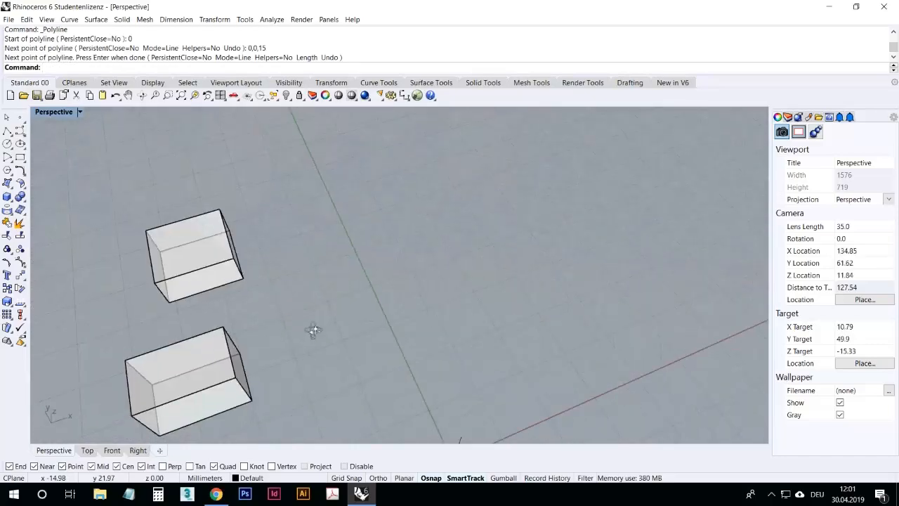
pyautogui.scroll(-5, 323, 320)
pyautogui.click(345, 285)
pyautogui.press('Delete')
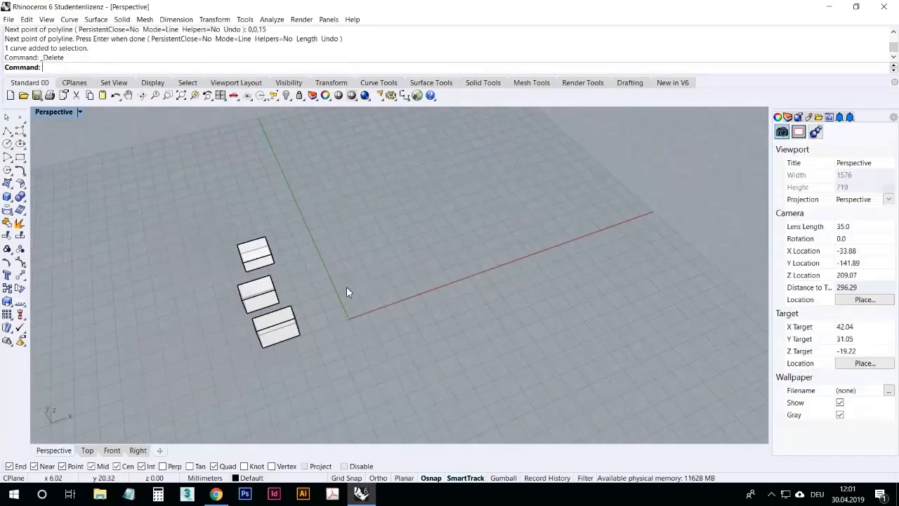
pyautogui.moveTo(356, 305); pyautogui.dragTo(175, 200, button='right')
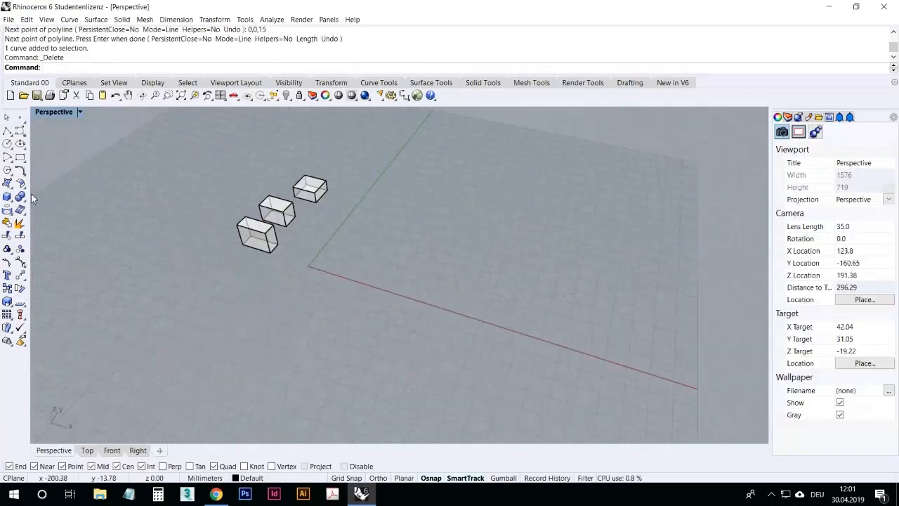
pyautogui.click(7, 132)
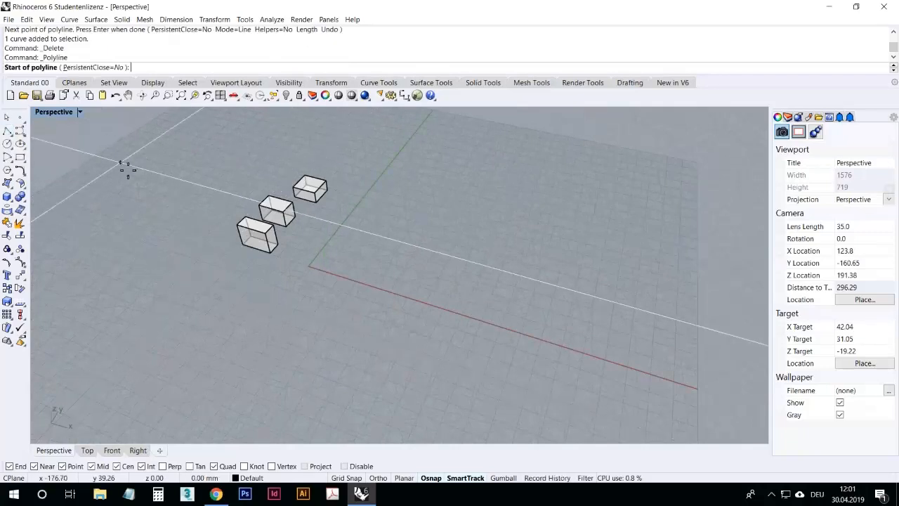
pyautogui.press('Escape')
pyautogui.moveTo(193, 254); pyautogui.dragTo(113, 179, button='right')
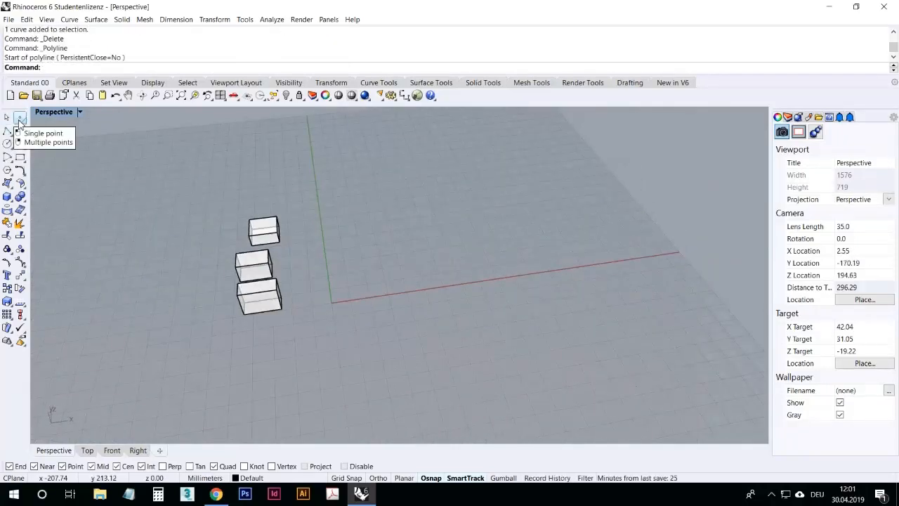
# Step: Place a single point at the origin by entering 0
pyautogui.click(19, 119)
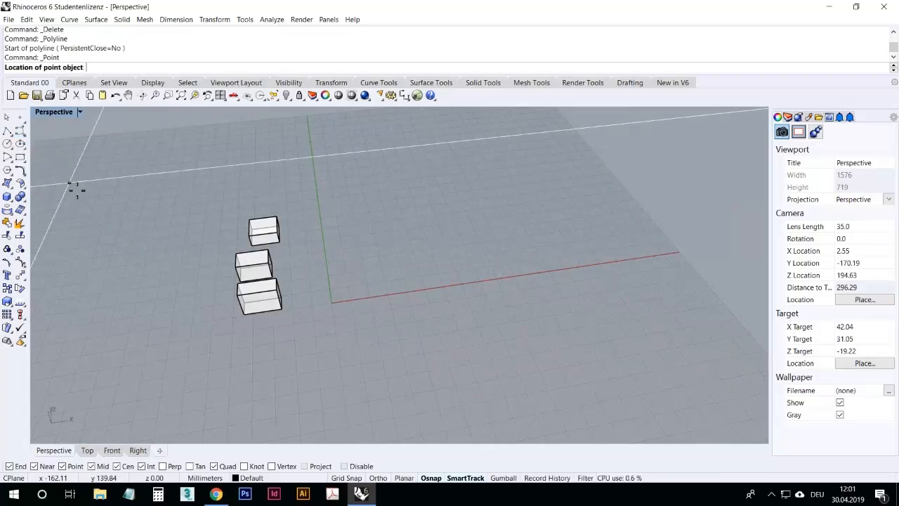
pyautogui.write('0')
pyautogui.press('Return')
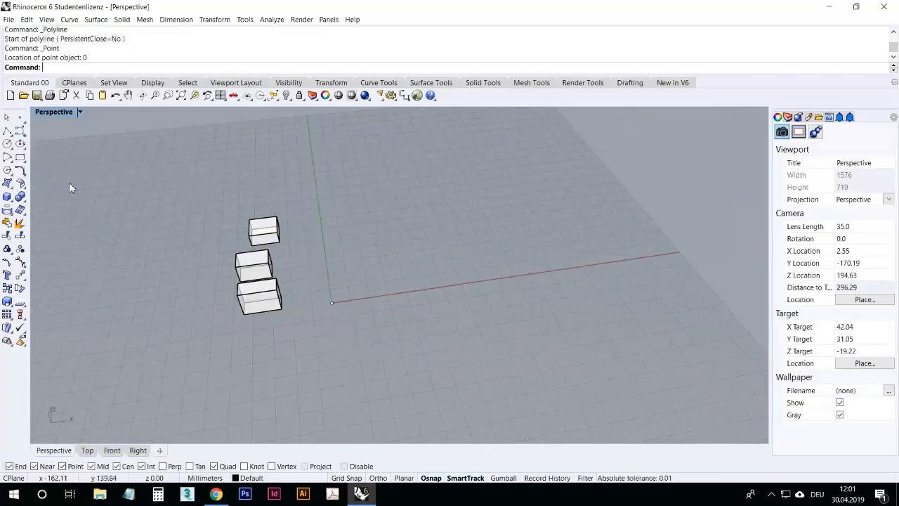
# Step: Place four separate points on the construction plane near the origin
pyautogui.moveTo(387, 328); pyautogui.dragTo(308, 399, button='right')
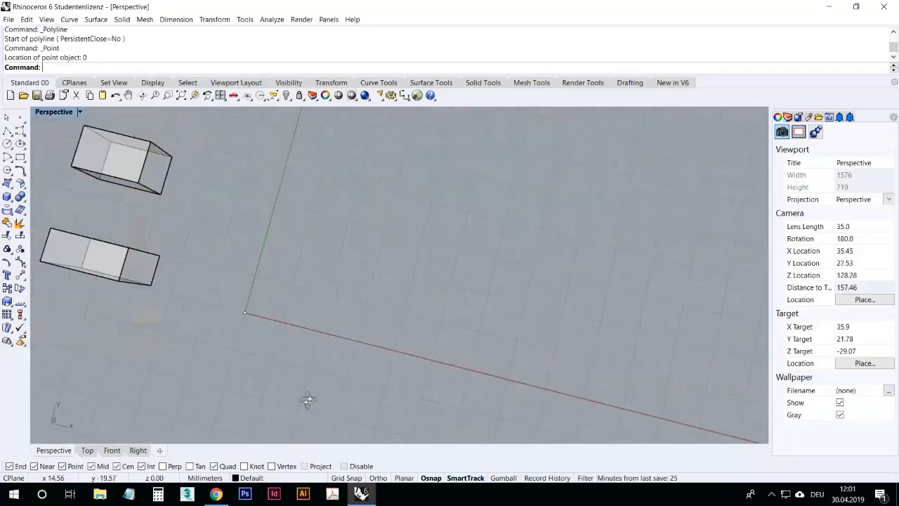
pyautogui.scroll(10, 243, 306)
pyautogui.scroll(2, 241, 301)
pyautogui.moveTo(237, 349); pyautogui.dragTo(263, 286, button='right')
pyautogui.scroll(-8, 228, 351)
pyautogui.scroll(-4, 236, 324)
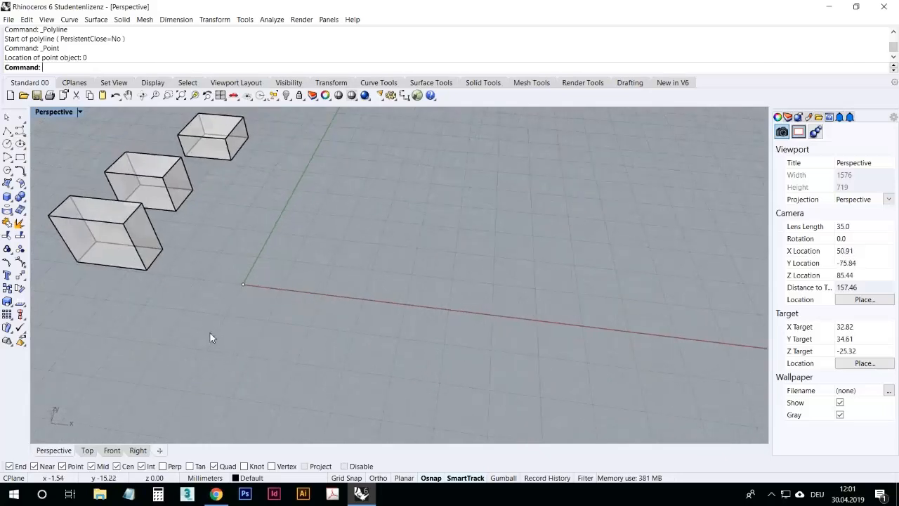
pyautogui.scroll(-2, 226, 331)
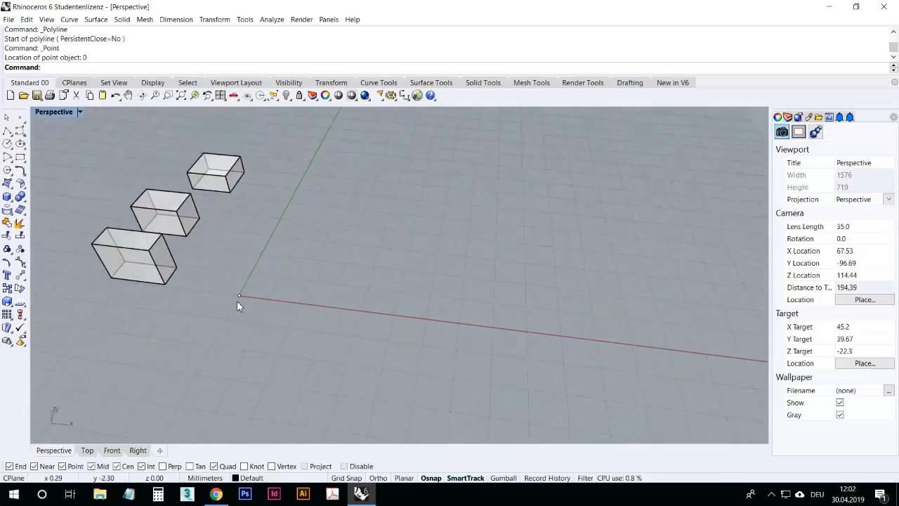
pyautogui.click(19, 118)
pyautogui.click(281, 274)
pyautogui.click(328, 256)
pyautogui.click(388, 288)
pyautogui.click(427, 309)
pyautogui.press('Return')
# Step: Turn off the Near snap and draw a polyline from the origin through the four points
pyautogui.moveTo(352, 307); pyautogui.dragTo(264, 295, button='right')
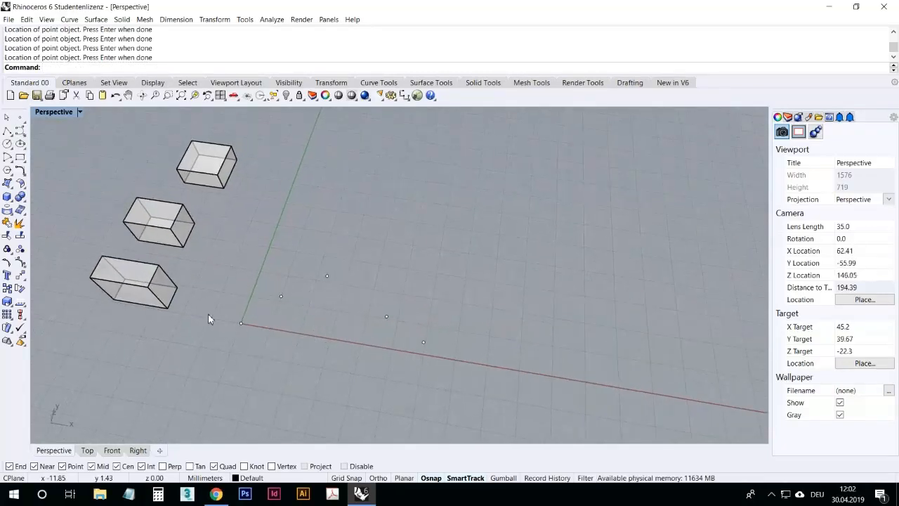
pyautogui.click(7, 132)
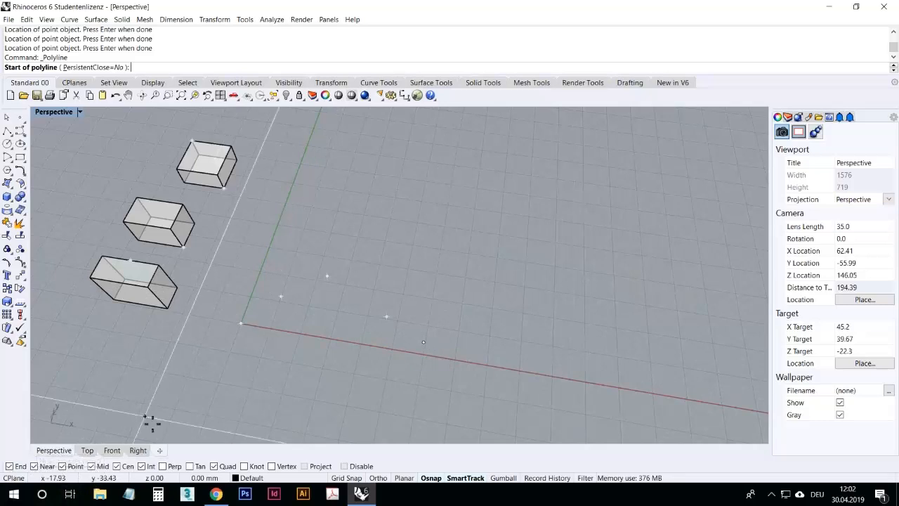
pyautogui.click(37, 467)
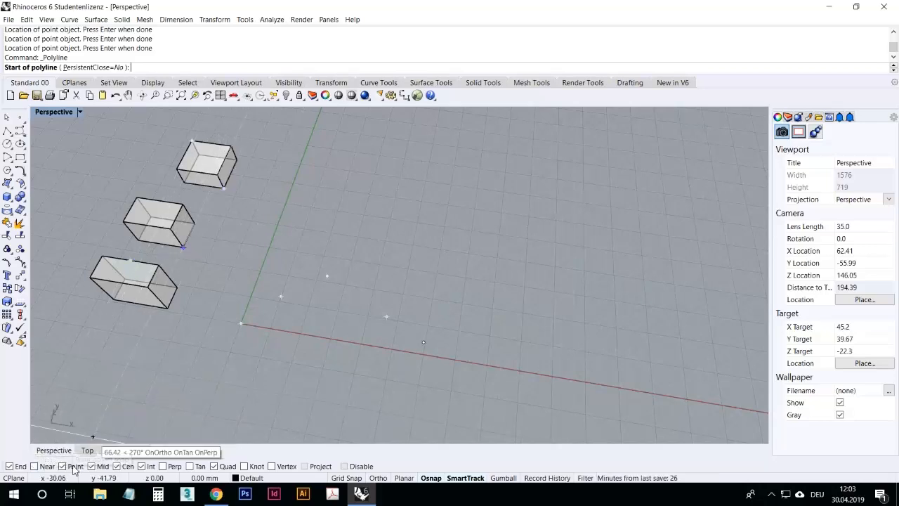
pyautogui.click(241, 323)
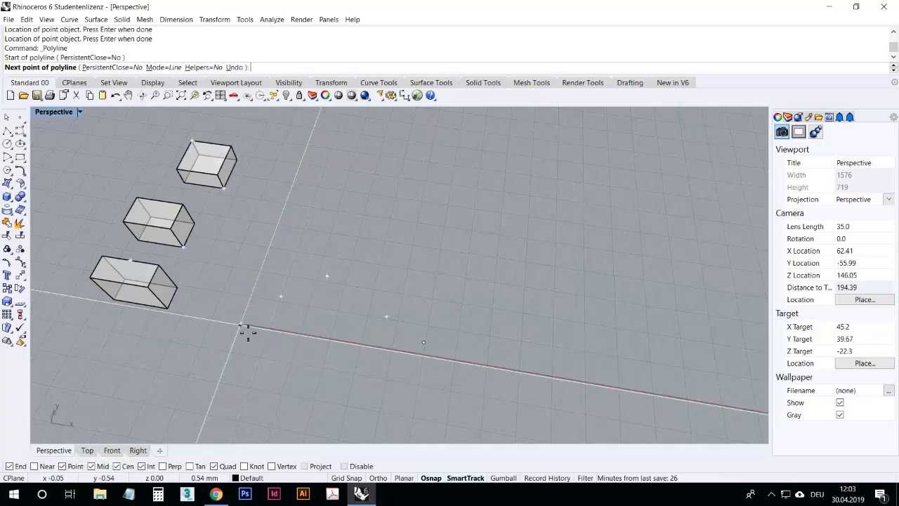
pyautogui.click(281, 296)
pyautogui.click(328, 277)
pyautogui.click(386, 316)
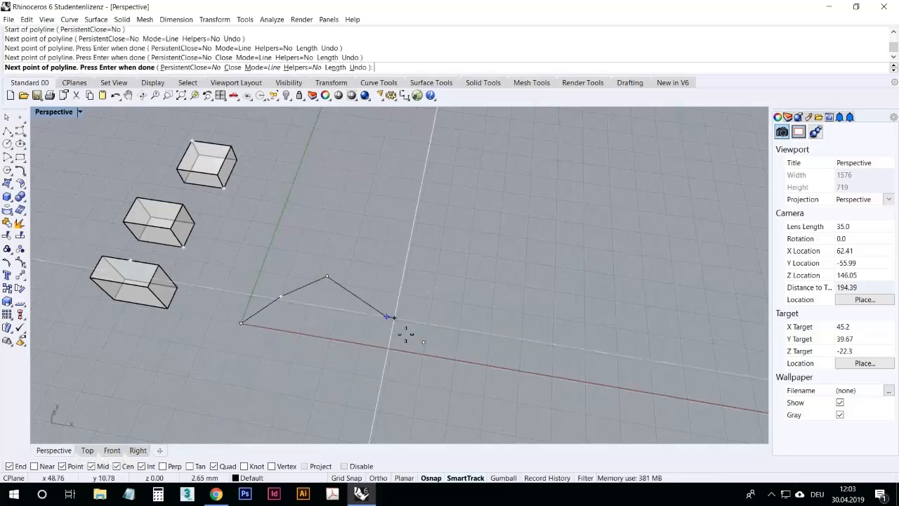
pyautogui.click(424, 342)
pyautogui.press('Return')
# Step: Draw a second freehand zigzag polyline with nine vertices beyond the first one
pyautogui.moveTo(396, 357); pyautogui.dragTo(369, 282, button='right')
pyautogui.press('Return')
pyautogui.click(290, 255)
pyautogui.click(321, 214)
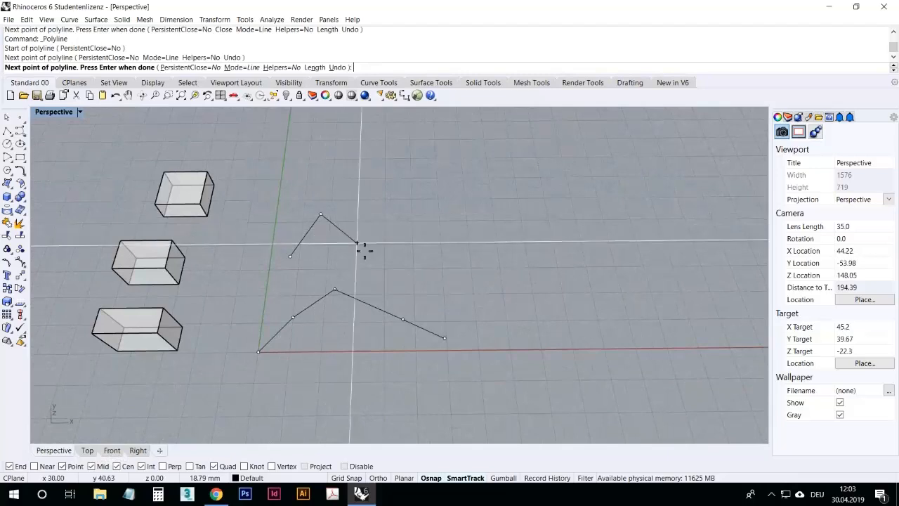
pyautogui.click(357, 244)
pyautogui.click(396, 189)
pyautogui.click(432, 242)
pyautogui.click(483, 212)
pyautogui.click(529, 284)
pyautogui.click(586, 320)
pyautogui.click(650, 274)
pyautogui.press('Return')
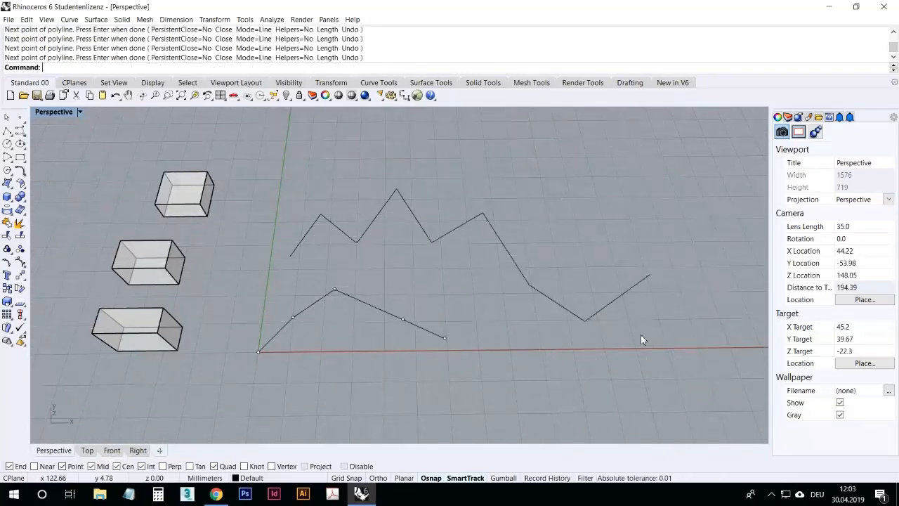
# Step: Draw a third freehand zigzag polyline with ten vertices behind the second one
pyautogui.click(569, 311)
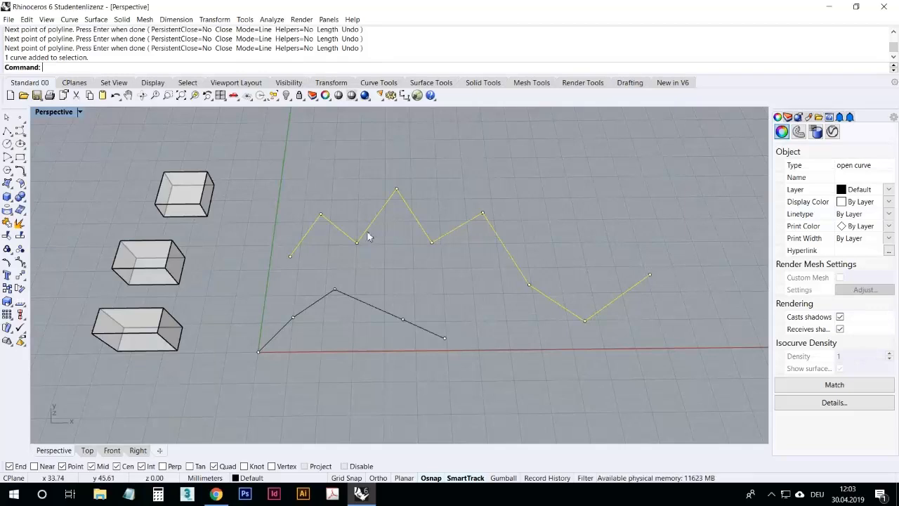
pyautogui.click(399, 292)
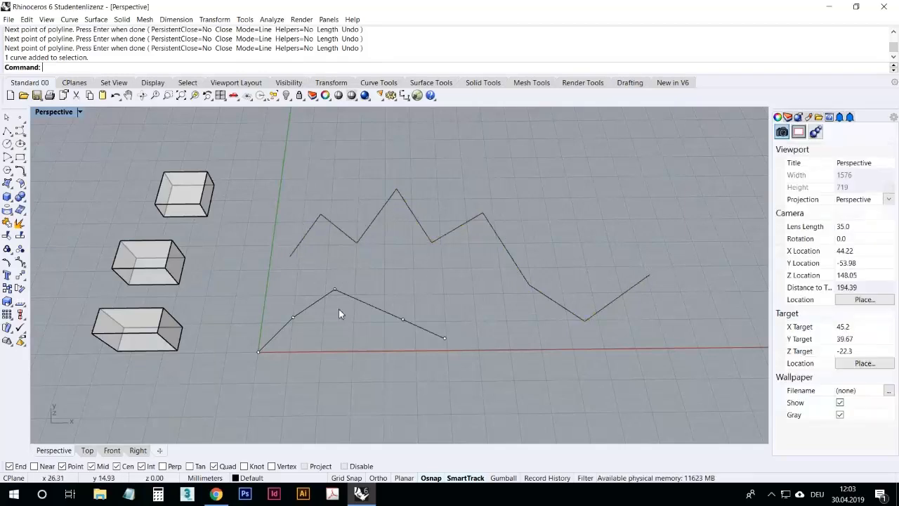
pyautogui.moveTo(276, 165); pyautogui.dragTo(288, 168, button='right')
pyautogui.rightClick(293, 168)
pyautogui.click(327, 172)
pyautogui.click(346, 138)
pyautogui.click(365, 161)
pyautogui.click(429, 130)
pyautogui.click(452, 156)
pyautogui.click(501, 131)
pyautogui.click(512, 170)
pyautogui.click(584, 145)
pyautogui.click(605, 202)
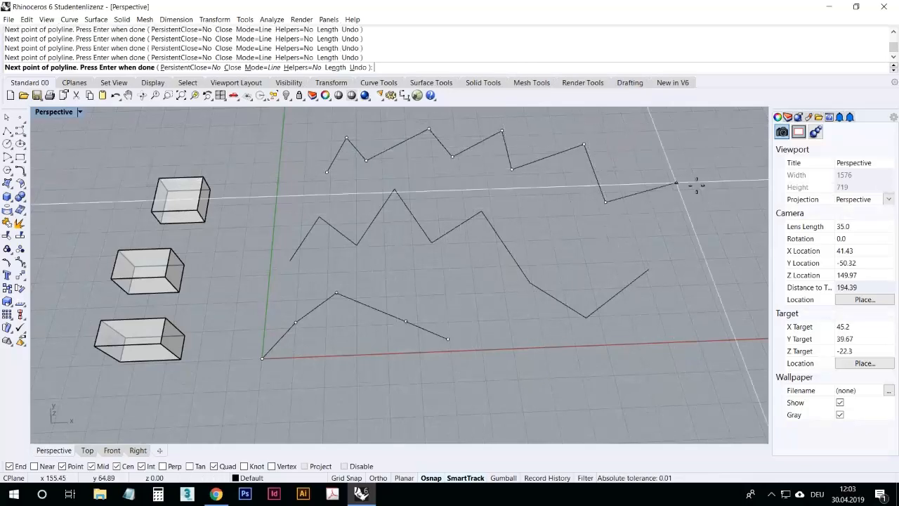
pyautogui.click(695, 176)
pyautogui.rightClick(696, 178)
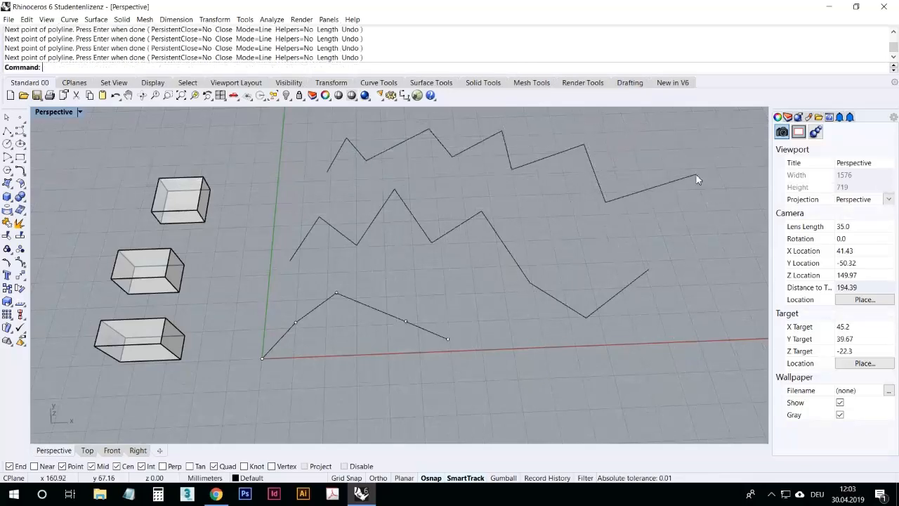
# Step: Show the third polyline's control points and drag four of its vertices to new positions
pyautogui.click(648, 190)
pyautogui.moveTo(518, 365); pyautogui.dragTo(520, 322, button='right')
pyautogui.moveTo(612, 184); pyautogui.dragTo(565, 230, button='right')
pyautogui.scroll(-8, 565, 229)
pyautogui.scroll(10, 599, 206)
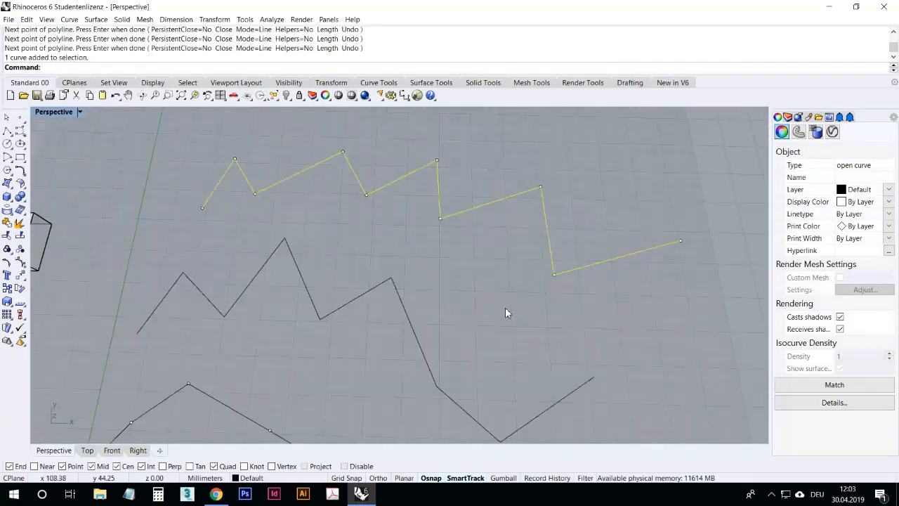
pyautogui.moveTo(460, 323); pyautogui.dragTo(450, 318, button='right')
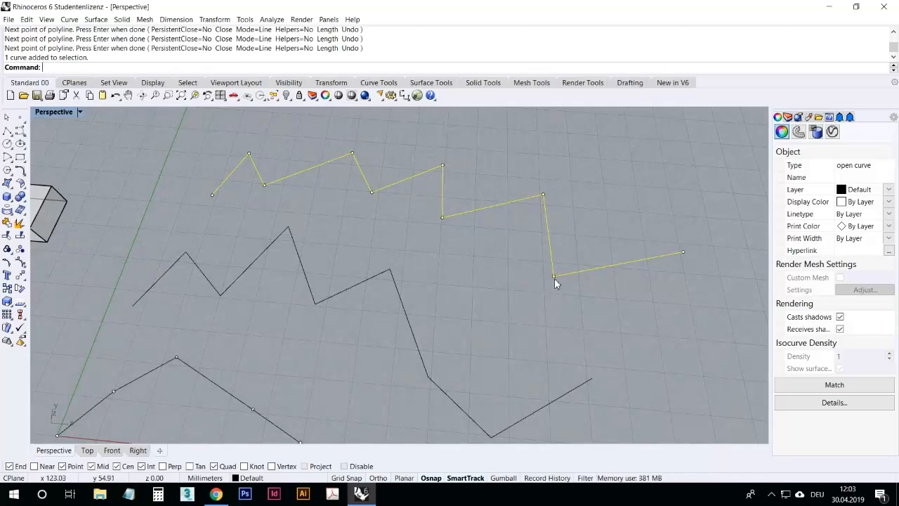
pyautogui.moveTo(554, 276); pyautogui.dragTo(469, 356)
pyautogui.moveTo(443, 223); pyautogui.dragTo(420, 287)
pyautogui.moveTo(371, 192); pyautogui.dragTo(340, 256)
pyautogui.moveTo(265, 185); pyautogui.dragTo(246, 232)
# Step: Select the two zigzag polylines and delete them
pyautogui.scroll(-3, 204, 208)
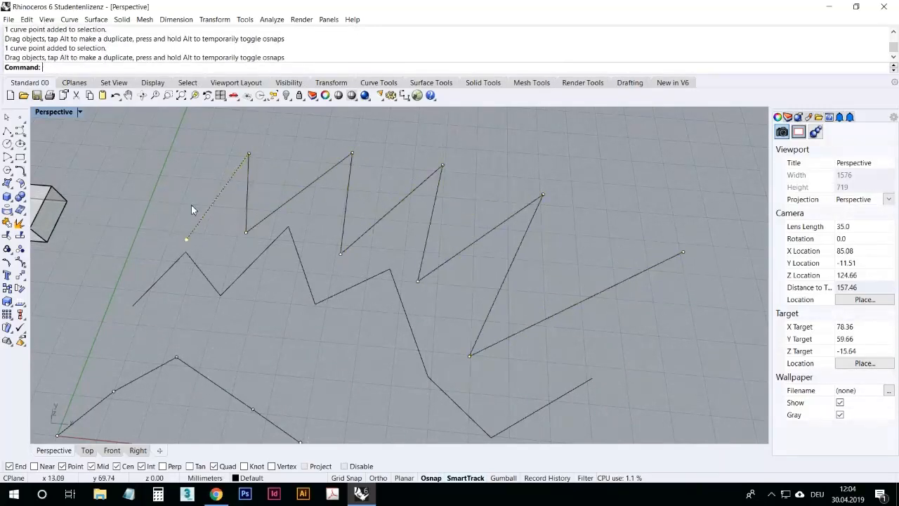
pyautogui.scroll(-3, 502, 248)
pyautogui.moveTo(350, 224); pyautogui.dragTo(368, 203)
pyautogui.press('Delete')
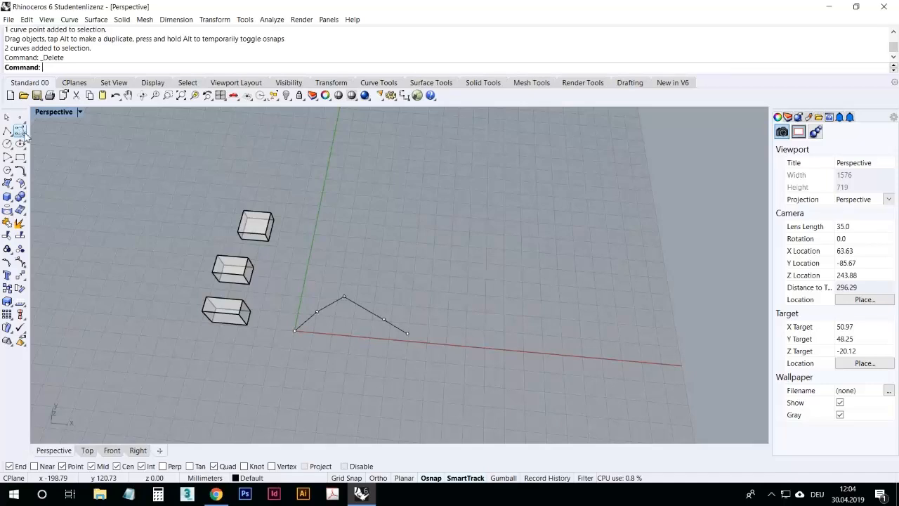
# Step: Draw a control-point curve snapping to the origin and the four placed points
pyautogui.click(24, 135)
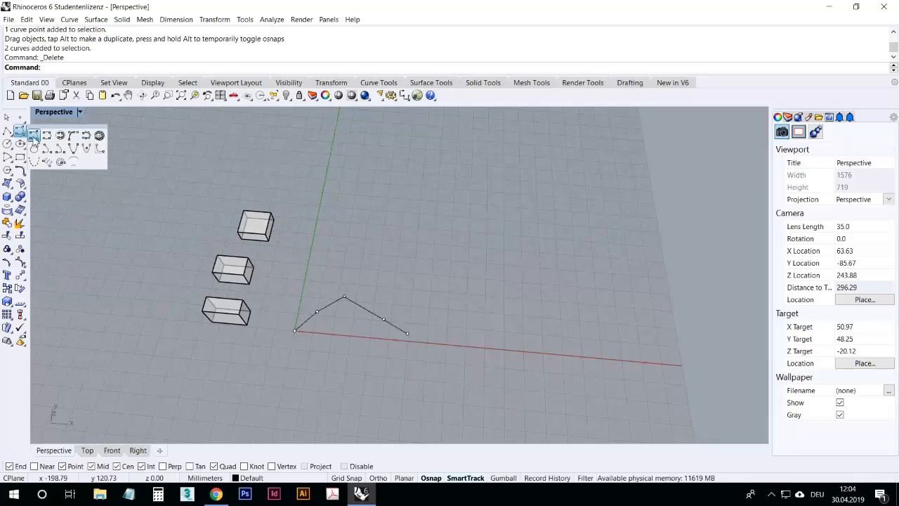
pyautogui.click(33, 135)
pyautogui.scroll(5, 370, 359)
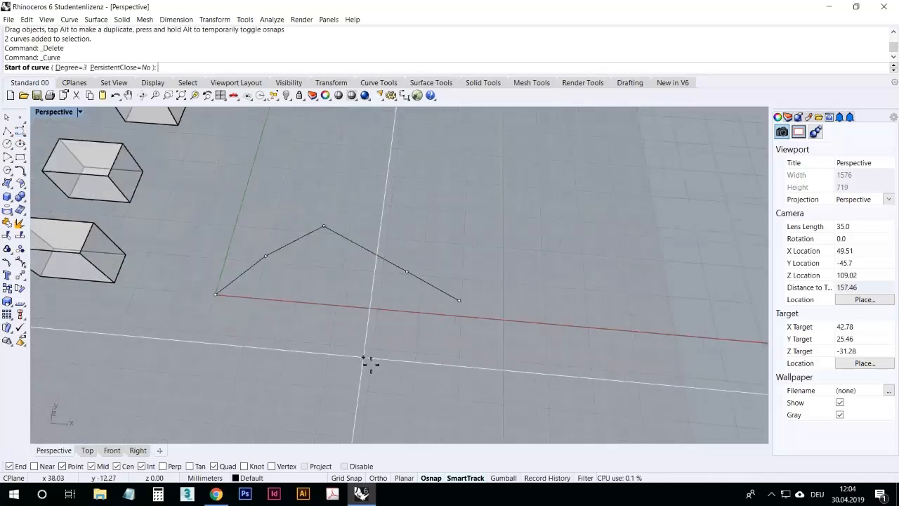
pyautogui.scroll(4, 369, 335)
pyautogui.click(120, 321)
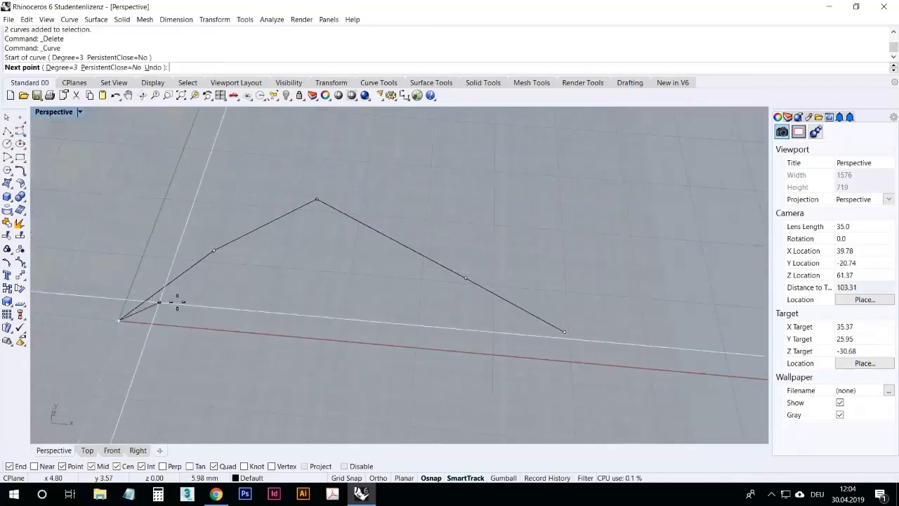
pyautogui.click(214, 251)
pyautogui.click(316, 200)
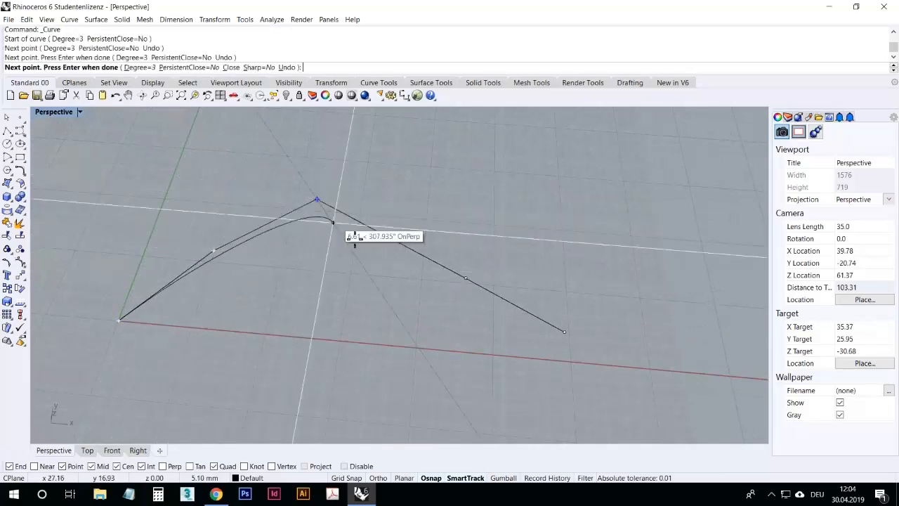
pyautogui.click(465, 278)
pyautogui.click(566, 332)
pyautogui.press('Return')
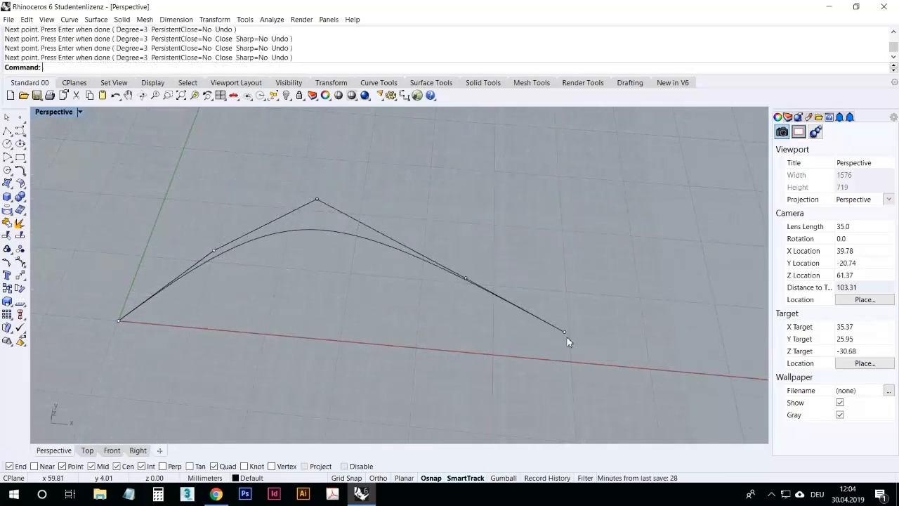
# Step: Move the new curve up and away from the polyline
pyautogui.click(342, 235)
pyautogui.moveTo(340, 230); pyautogui.dragTo(489, 168)
pyautogui.moveTo(422, 240); pyautogui.dragTo(457, 250, button='right')
pyautogui.scroll(-6, 457, 247)
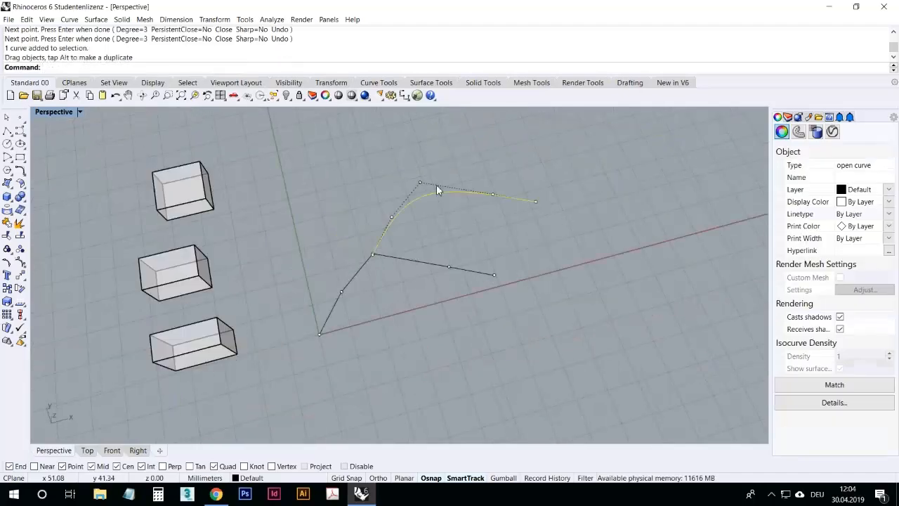
pyautogui.moveTo(431, 193); pyautogui.dragTo(374, 213)
pyautogui.click(391, 190)
pyautogui.moveTo(391, 190); pyautogui.dragTo(367, 199, button='right')
pyautogui.scroll(8, 380, 203)
pyautogui.click(381, 206)
# Step: Turn on the curve's control points and drag three of them to reshape the curve
pyautogui.press('F10')
pyautogui.scroll(-5, 361, 216)
pyautogui.moveTo(340, 247); pyautogui.dragTo(365, 236, button='right')
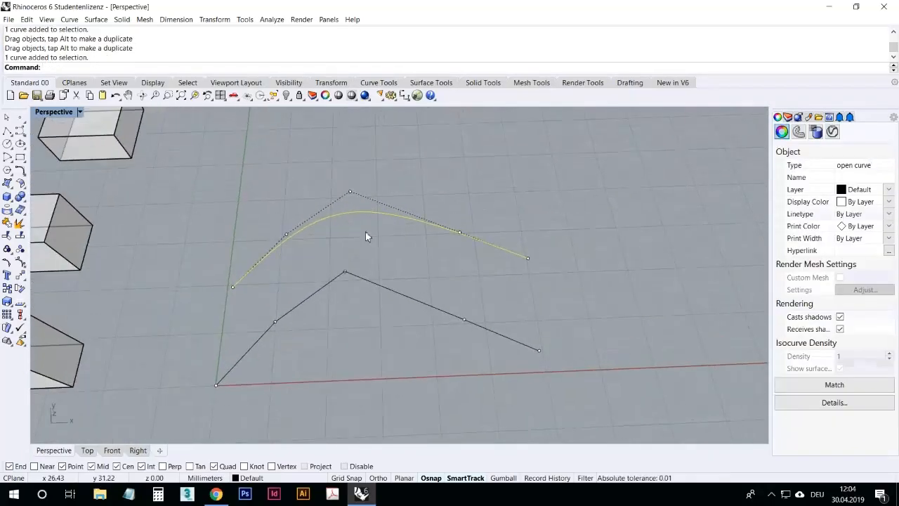
pyautogui.click(461, 234)
pyautogui.moveTo(461, 234); pyautogui.dragTo(513, 169)
pyautogui.moveTo(287, 235); pyautogui.dragTo(236, 175)
pyautogui.moveTo(349, 191); pyautogui.dragTo(363, 261)
pyautogui.press('Escape')
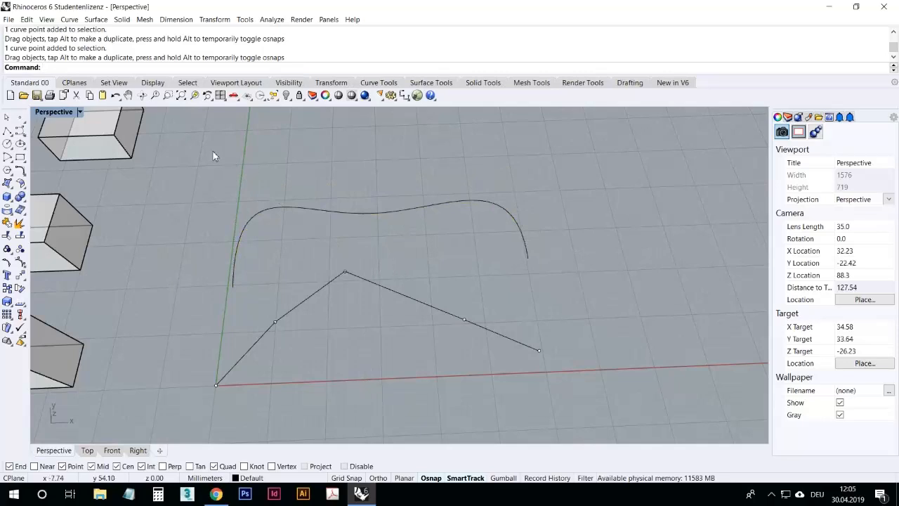
pyautogui.click(21, 133)
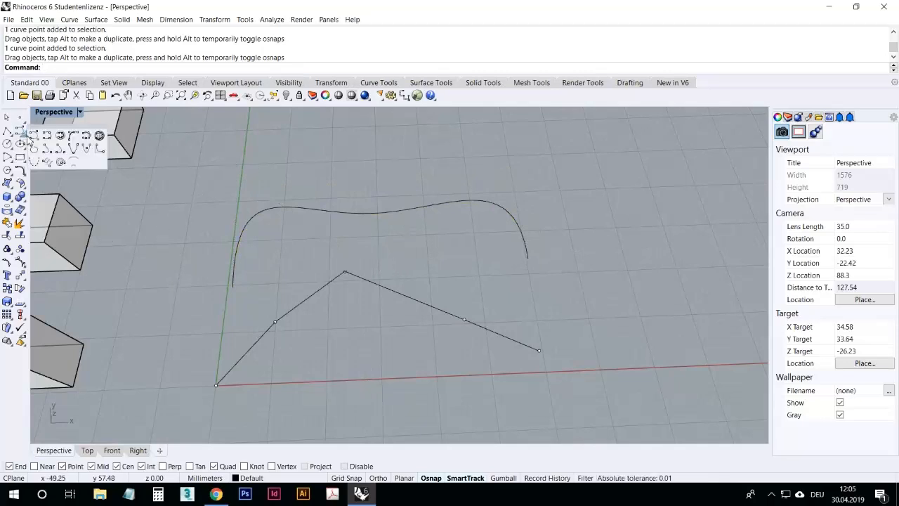
pyautogui.click(12, 137)
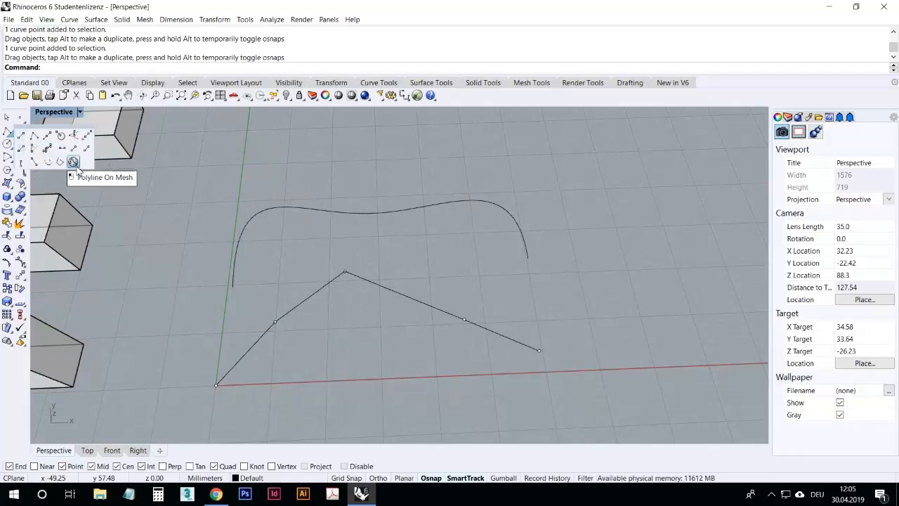
pyautogui.click(4, 385)
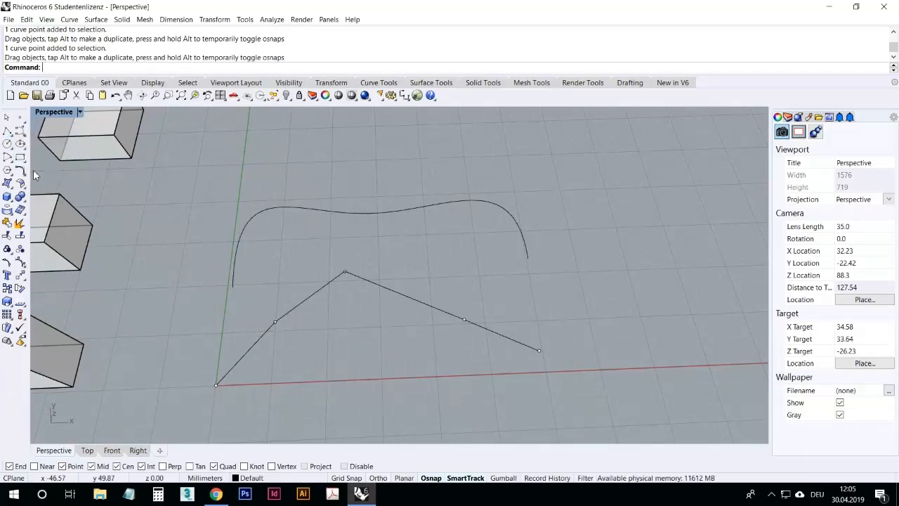
pyautogui.click(23, 132)
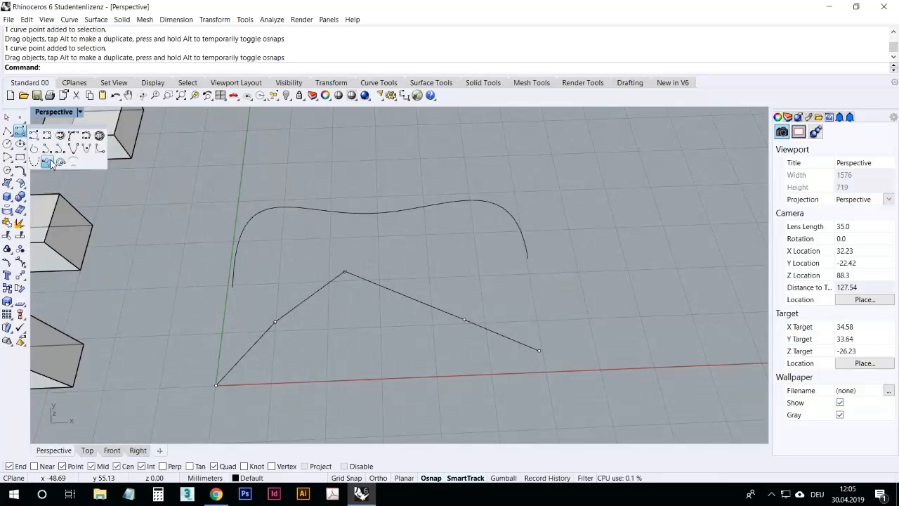
# Step: Draw a small circle beside the boxes with Circle: center, radius, picking a center and a radius point
pyautogui.click(9, 148)
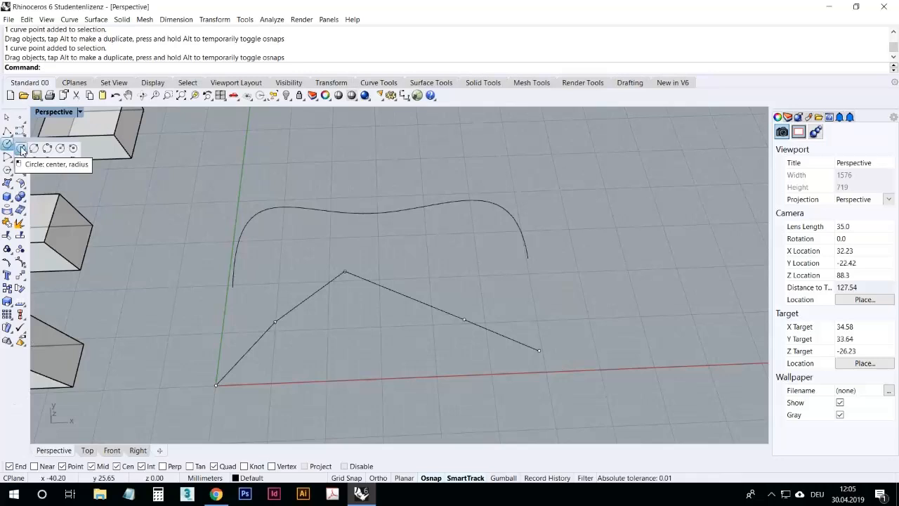
pyautogui.click(21, 148)
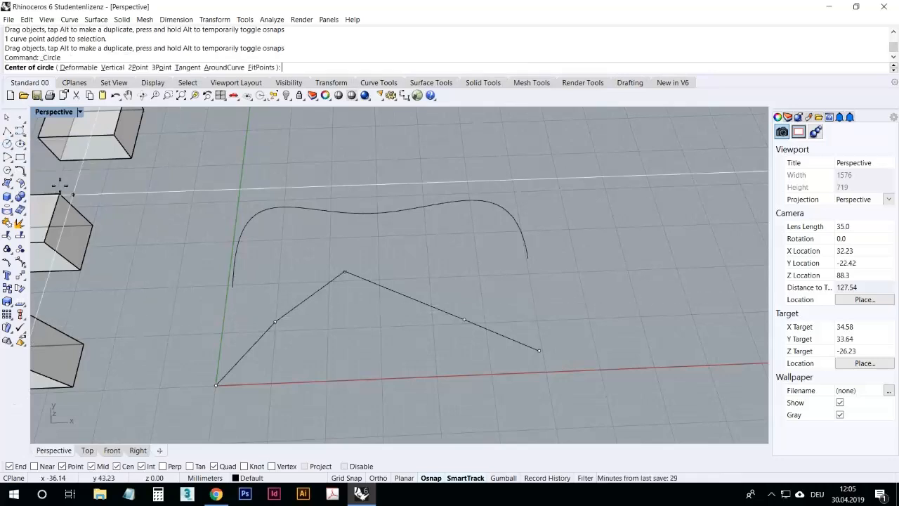
pyautogui.click(10, 145)
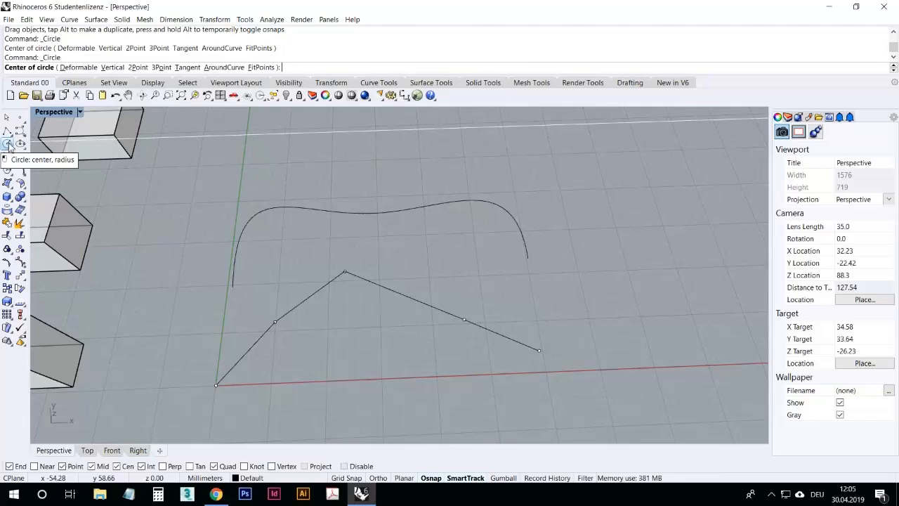
pyautogui.click(10, 145)
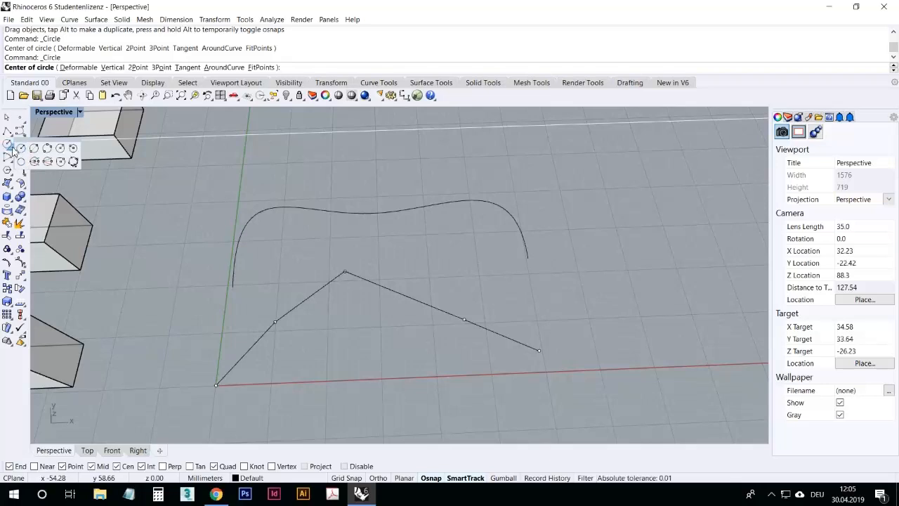
pyautogui.click(20, 148)
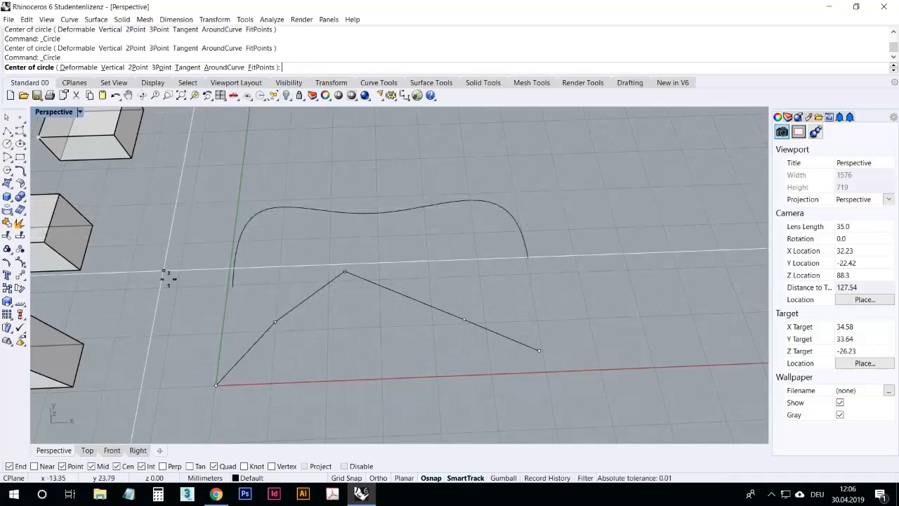
pyautogui.click(137, 244)
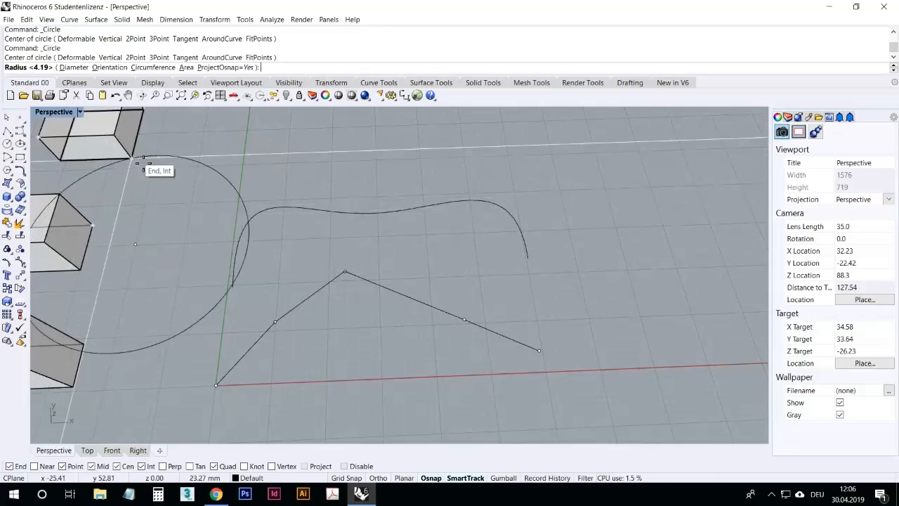
pyautogui.click(160, 232)
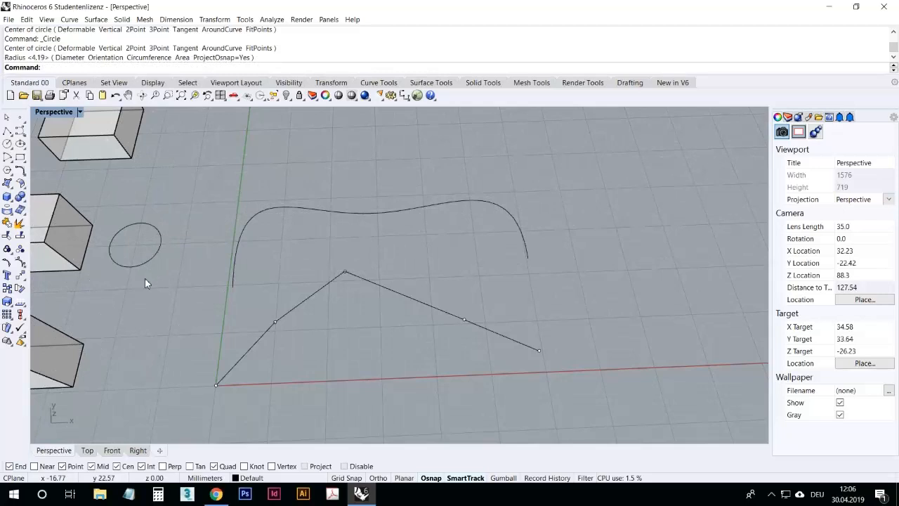
# Step: Draw a second circle from a picked center with a radius of 10
pyautogui.moveTo(157, 255); pyautogui.dragTo(163, 253, button='right')
pyautogui.rightClick(188, 201)
pyautogui.click(187, 193)
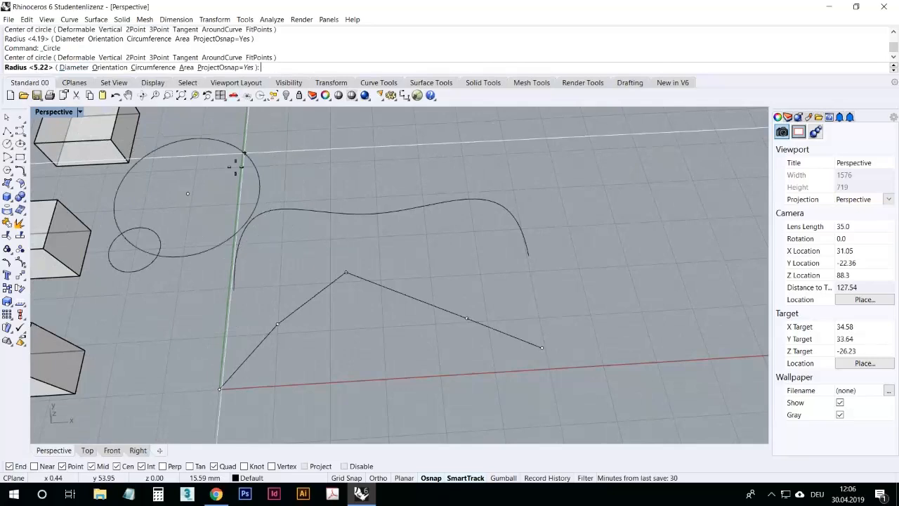
pyautogui.write('10')
pyautogui.press('Return')
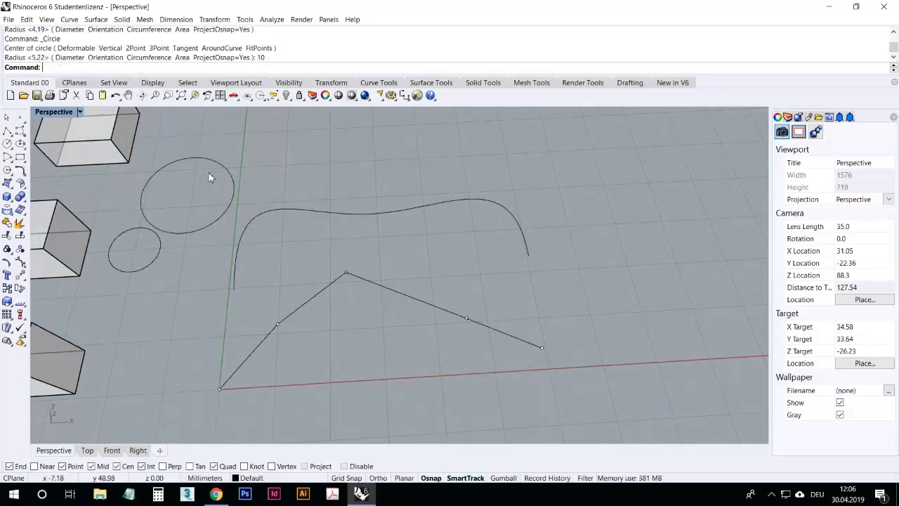
# Step: Draw an ellipse from its center, picking the end of the first axis and then the second axis
pyautogui.click(232, 192)
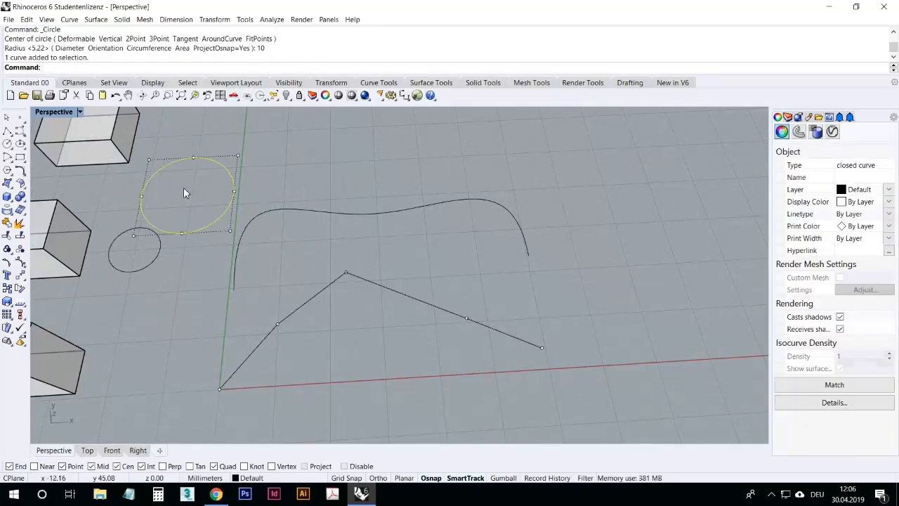
pyautogui.click(180, 304)
pyautogui.scroll(-5, 204, 296)
pyautogui.moveTo(203, 347); pyautogui.dragTo(184, 243, button='right')
pyautogui.scroll(4, 210, 175)
pyautogui.click(25, 151)
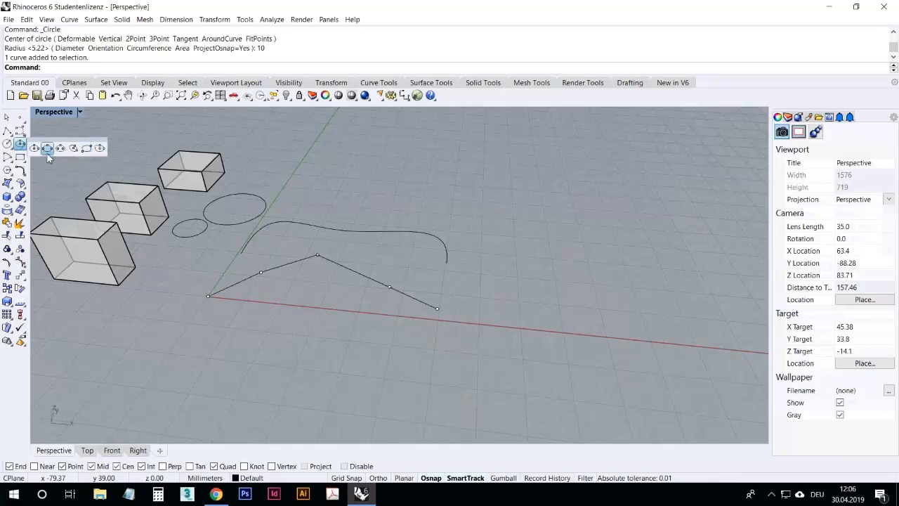
pyautogui.click(34, 148)
pyautogui.click(158, 273)
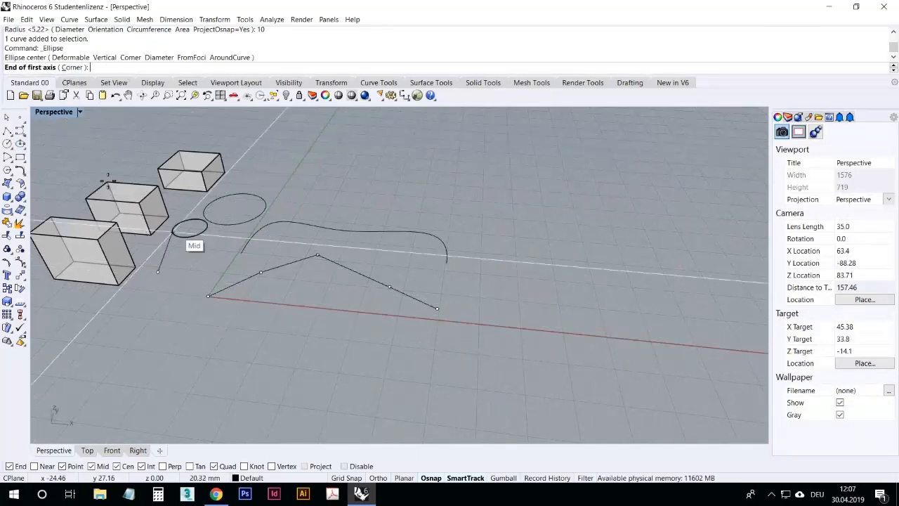
pyautogui.keyDown('shift'); pyautogui.click(204, 276); pyautogui.keyUp('shift')
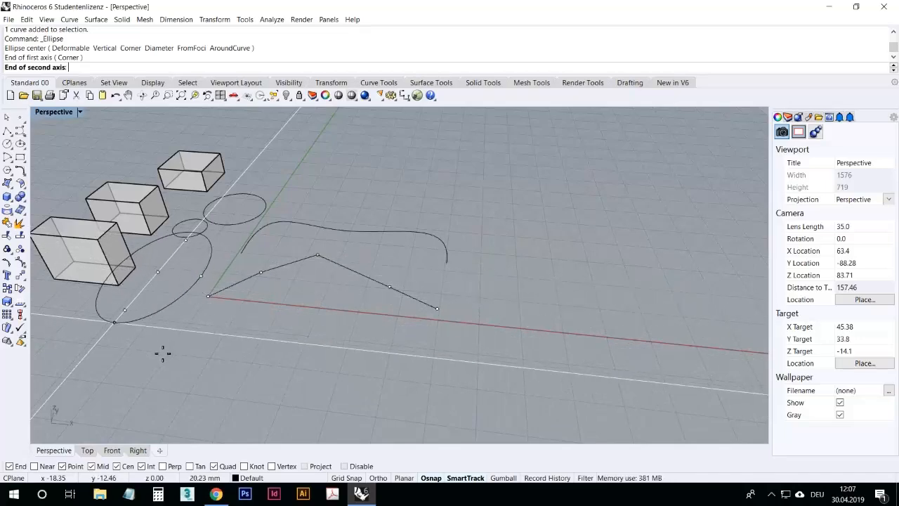
pyautogui.click(178, 320)
# Step: Draw a long horizontal ellipse from a center point with Ortho, then select and delete it
pyautogui.moveTo(176, 284); pyautogui.dragTo(351, 297, button='right')
pyautogui.rightClick(350, 234)
pyautogui.click(331, 192)
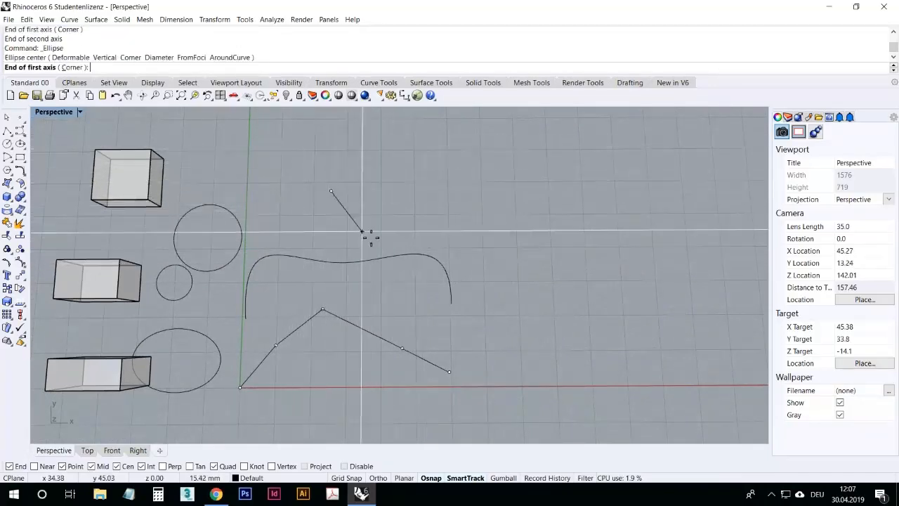
pyautogui.press('shift')
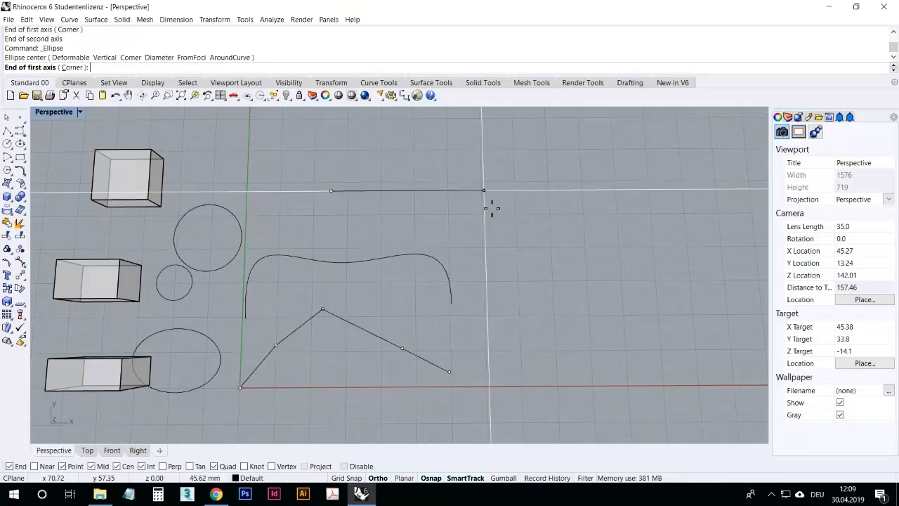
pyautogui.click(378, 479)
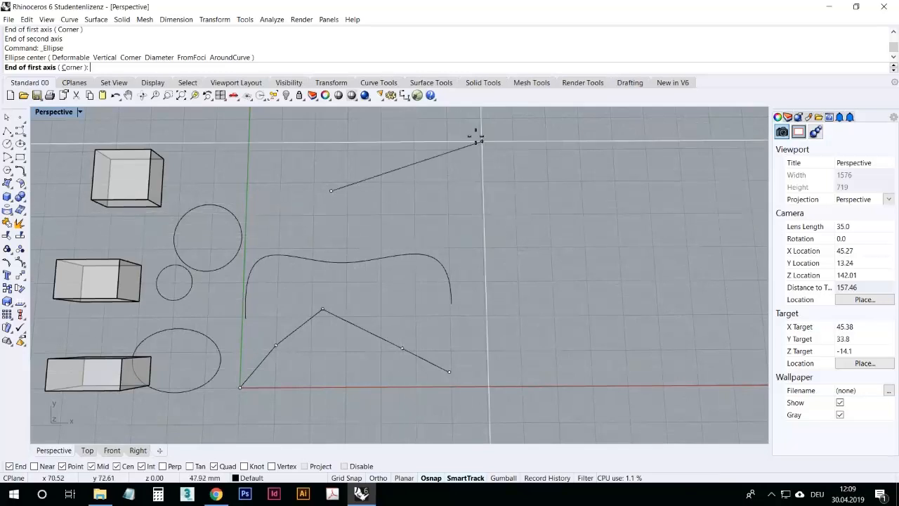
pyautogui.press('F8')
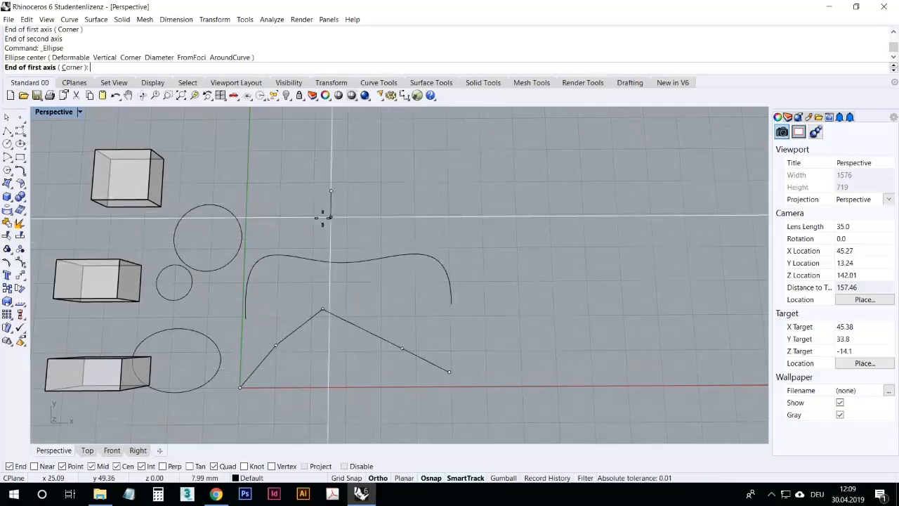
pyautogui.click(550, 199)
pyautogui.click(535, 228)
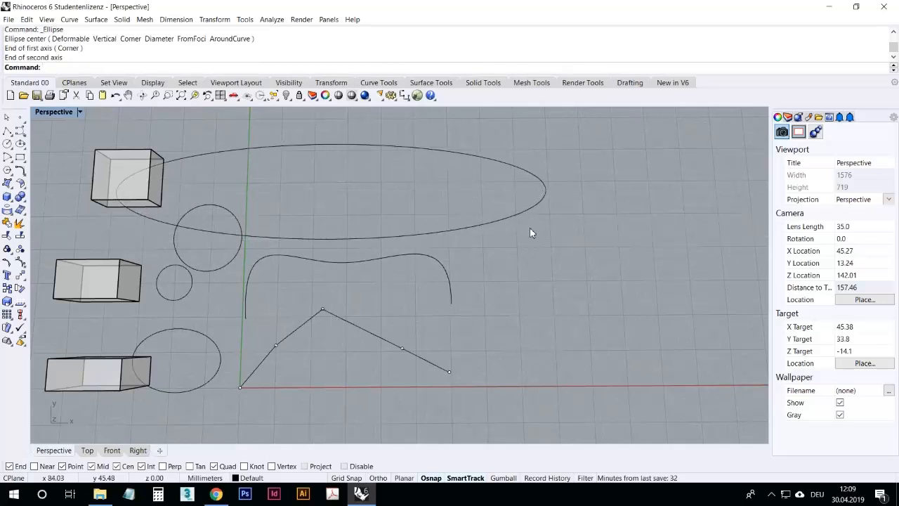
pyautogui.click(525, 217)
pyautogui.press('Delete')
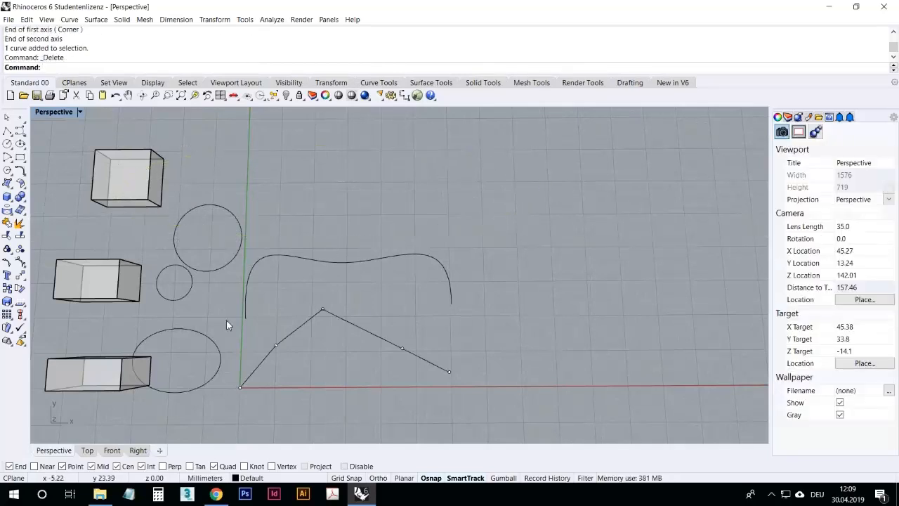
# Step: Window-select all the curves and points and delete them
pyautogui.moveTo(359, 318); pyautogui.dragTo(175, 188)
pyautogui.press('Delete')
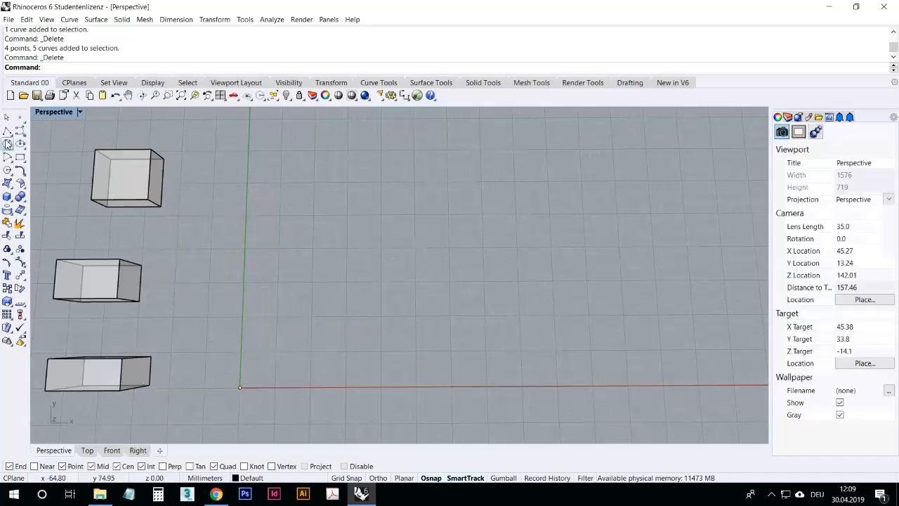
# Step: Place five scattered points in the perspective view with the Points command
pyautogui.click(8, 144)
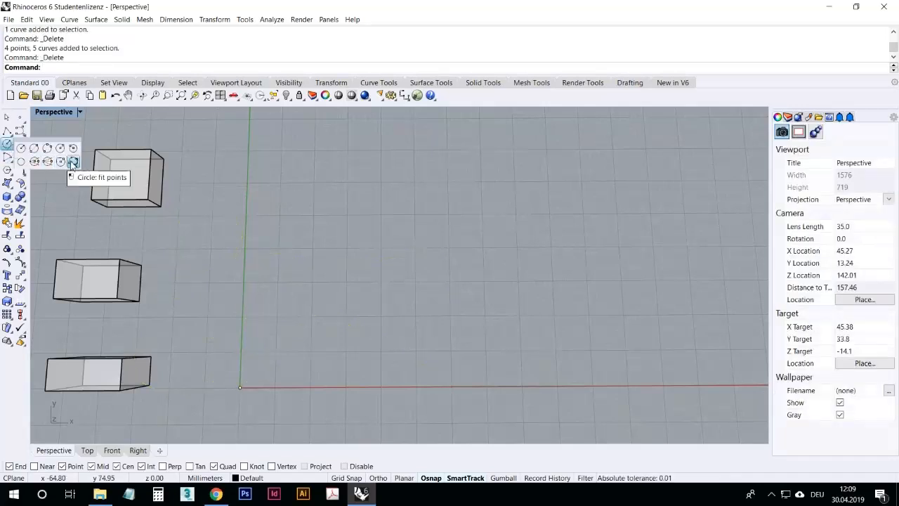
pyautogui.rightClick(20, 118)
pyautogui.click(401, 248)
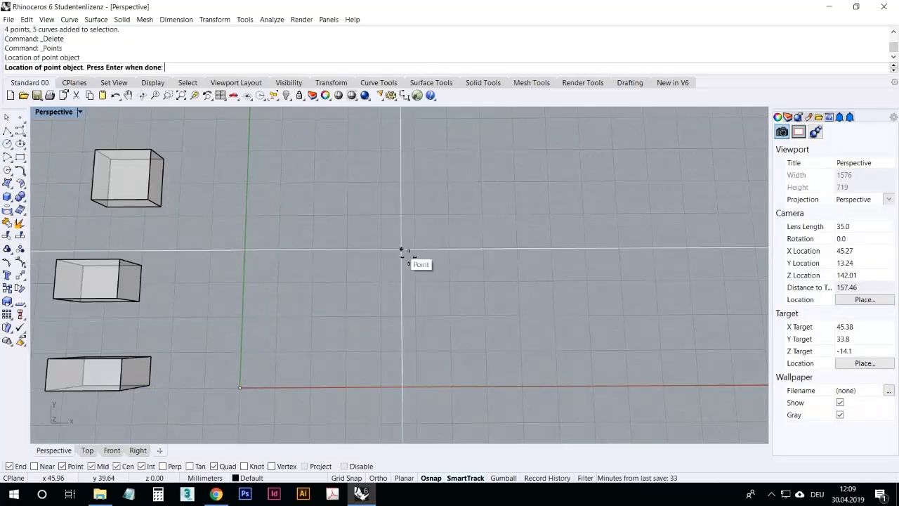
pyautogui.click(350, 239)
pyautogui.click(319, 275)
pyautogui.click(298, 312)
pyautogui.press('Return')
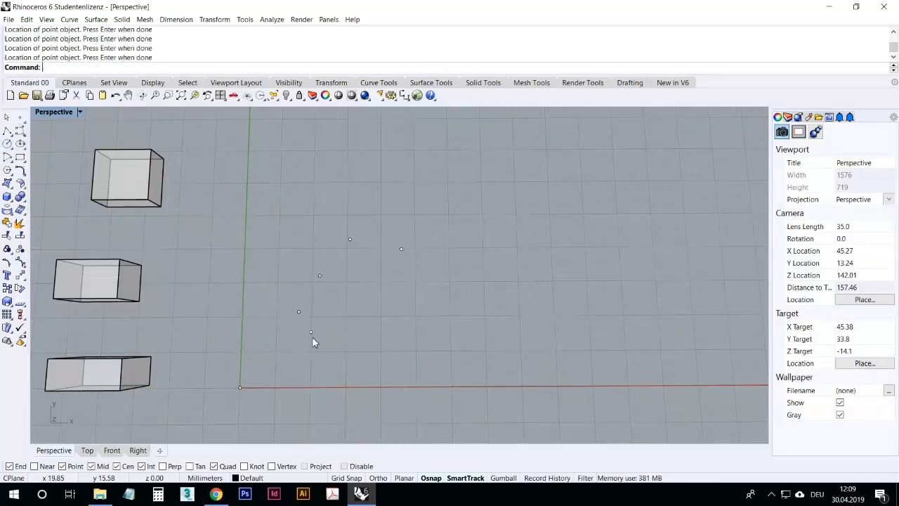
# Step: Create a circle fitted through the five selected points with Circle: fit points
pyautogui.click(12, 147)
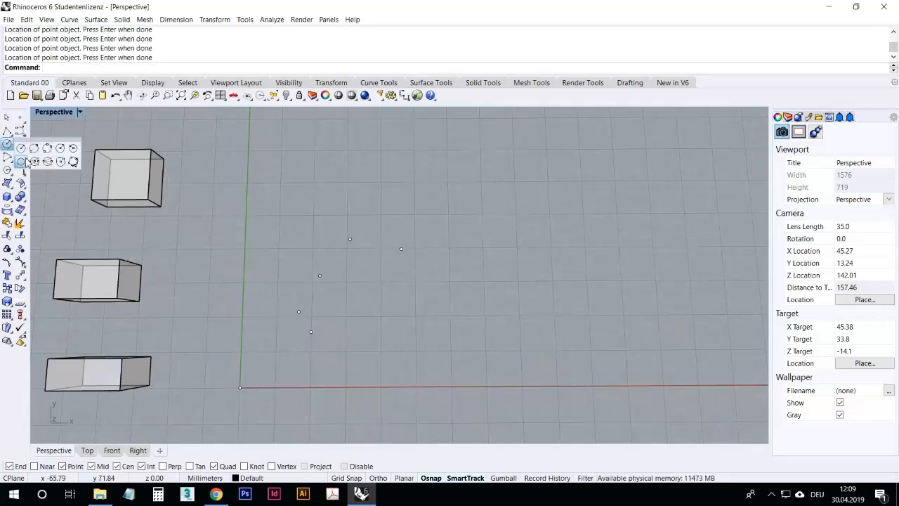
pyautogui.click(73, 161)
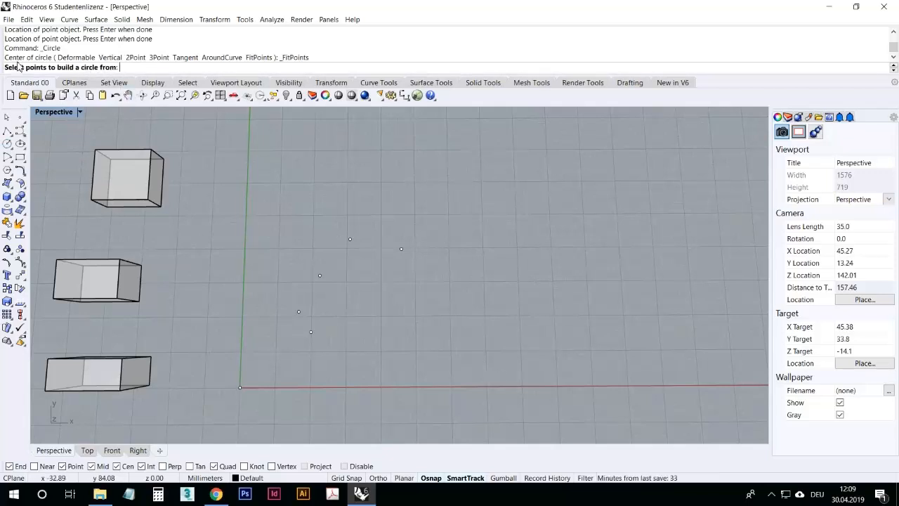
pyautogui.moveTo(316, 236); pyautogui.dragTo(264, 188)
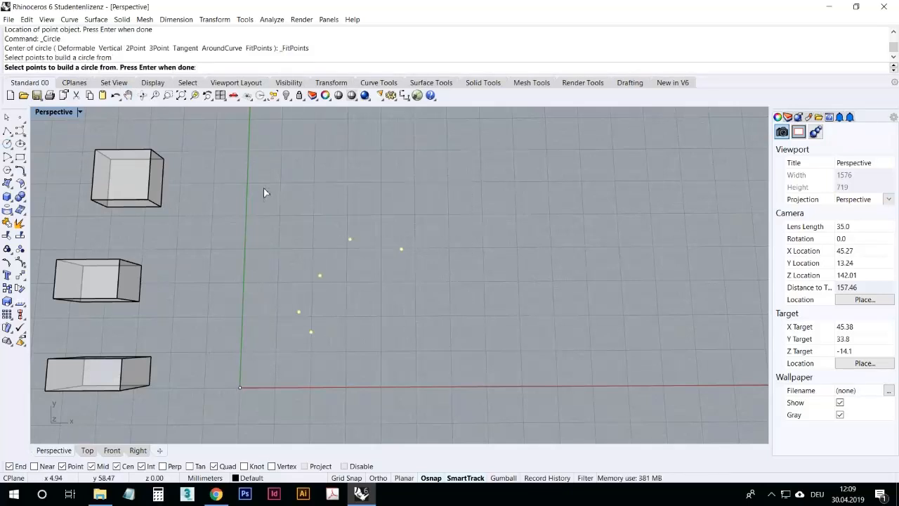
pyautogui.press('Return')
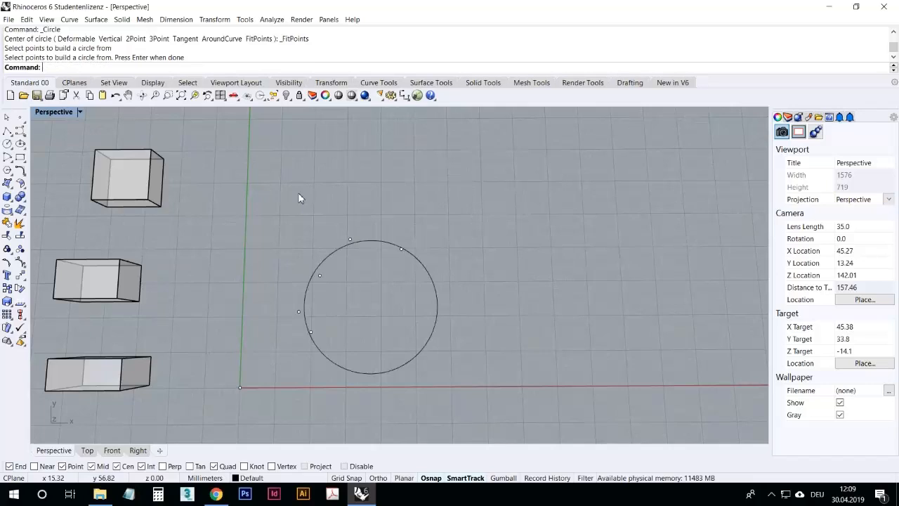
# Step: Select the fitted circle together with its points and delete them
pyautogui.moveTo(445, 370); pyautogui.dragTo(465, 344, button='right')
pyautogui.scroll(-8, 464, 344)
pyautogui.scroll(4, 468, 346)
pyautogui.moveTo(487, 373); pyautogui.dragTo(299, 218)
pyautogui.moveTo(472, 213); pyautogui.dragTo(474, 322, button='right')
pyautogui.click(437, 288)
pyautogui.click(464, 289)
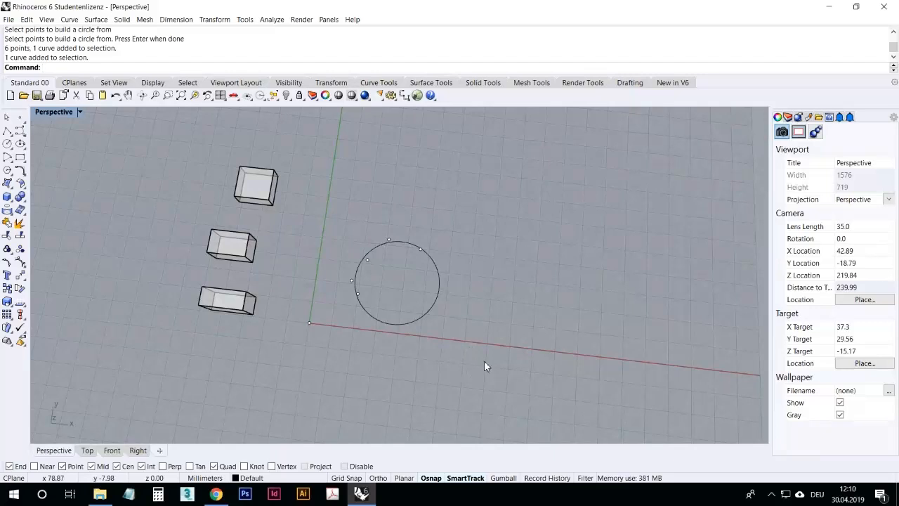
pyautogui.moveTo(305, 200); pyautogui.dragTo(306, 229)
pyautogui.press('Delete')
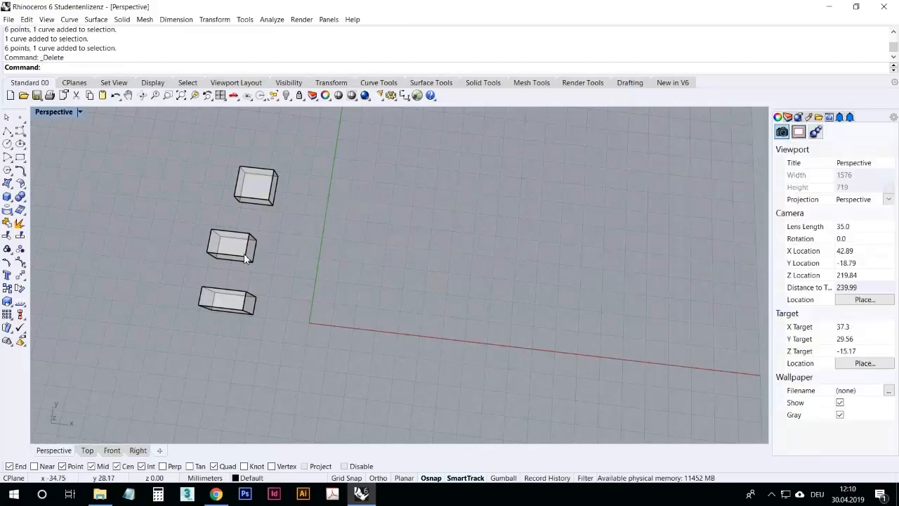
# Step: Draw an arc by picking its center, start point and end point, then delete it
pyautogui.click(13, 162)
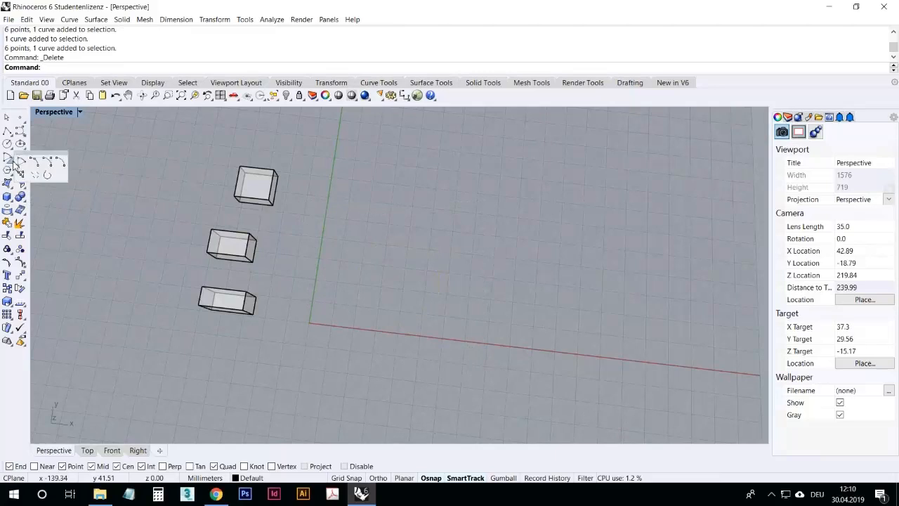
pyautogui.click(10, 169)
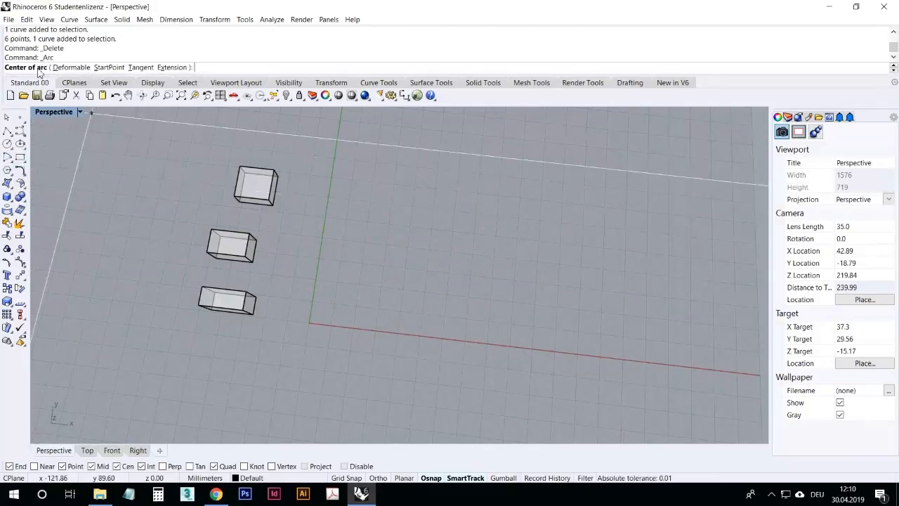
pyautogui.click(343, 296)
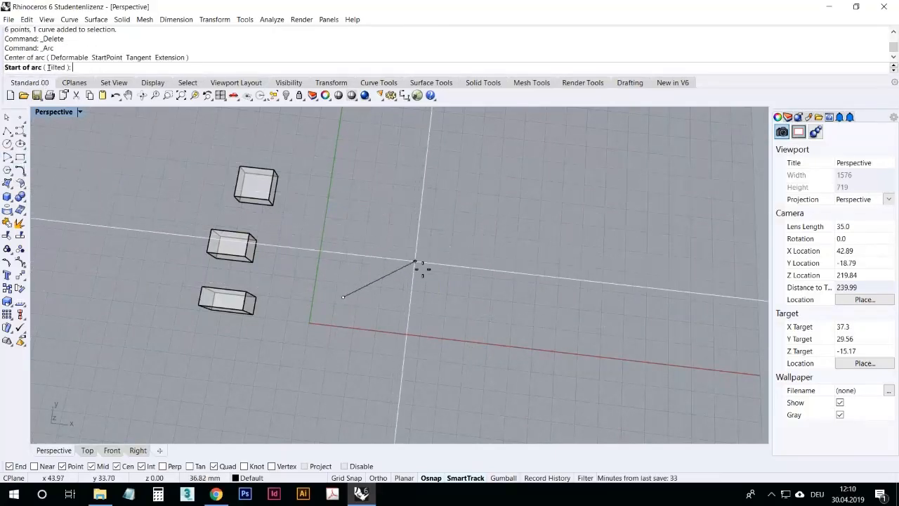
pyautogui.click(415, 261)
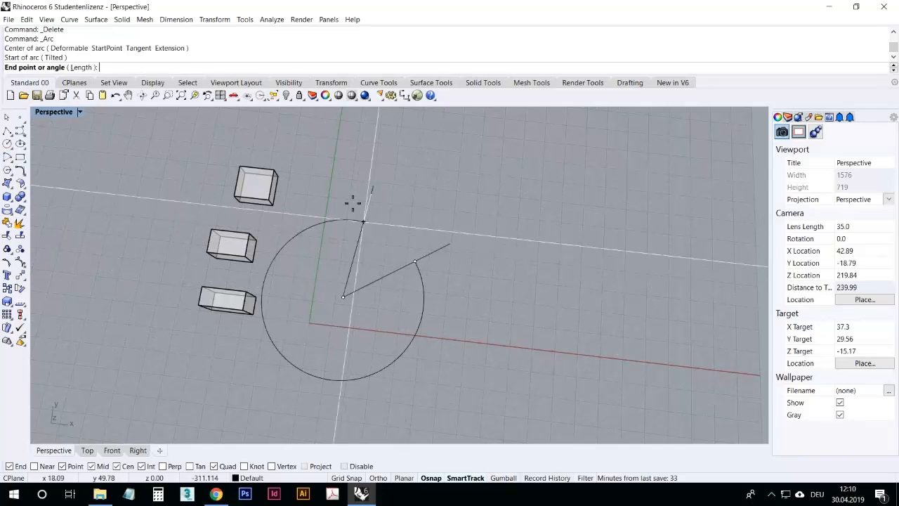
pyautogui.click(451, 388)
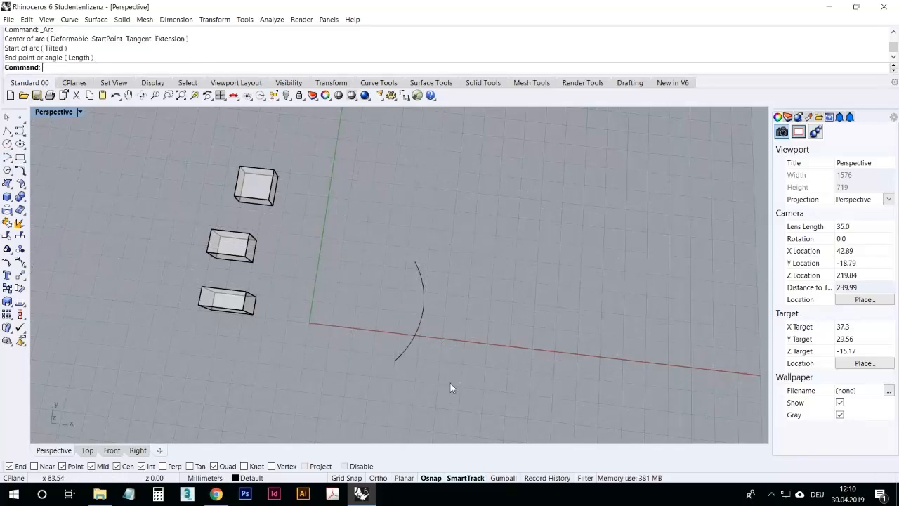
pyautogui.click(424, 324)
pyautogui.press('Delete')
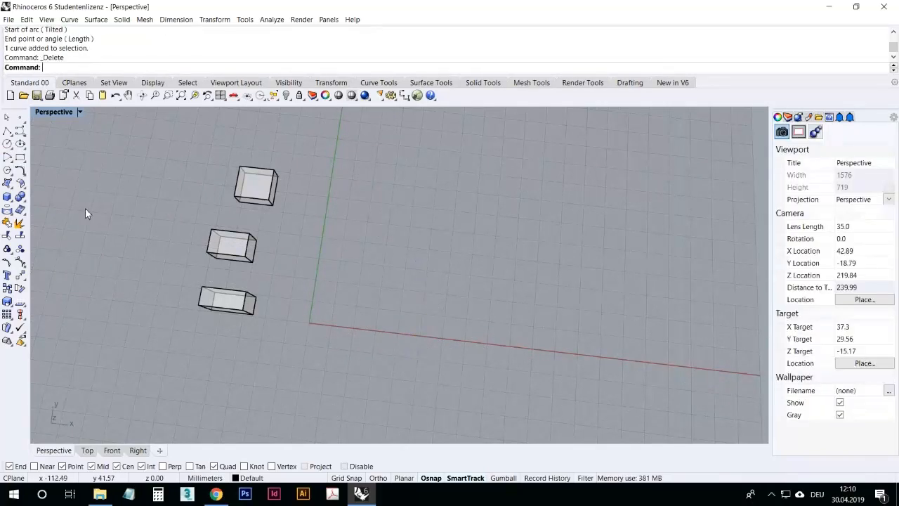
# Step: Draw a rectangle with rounded corners, its first corner at the origin 0, picking the opposite corner and corner radius
pyautogui.click(24, 165)
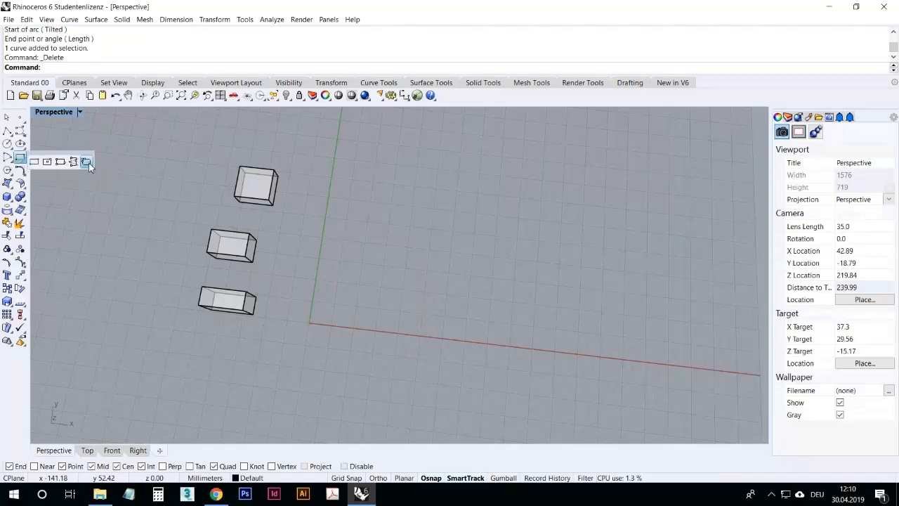
pyautogui.click(33, 162)
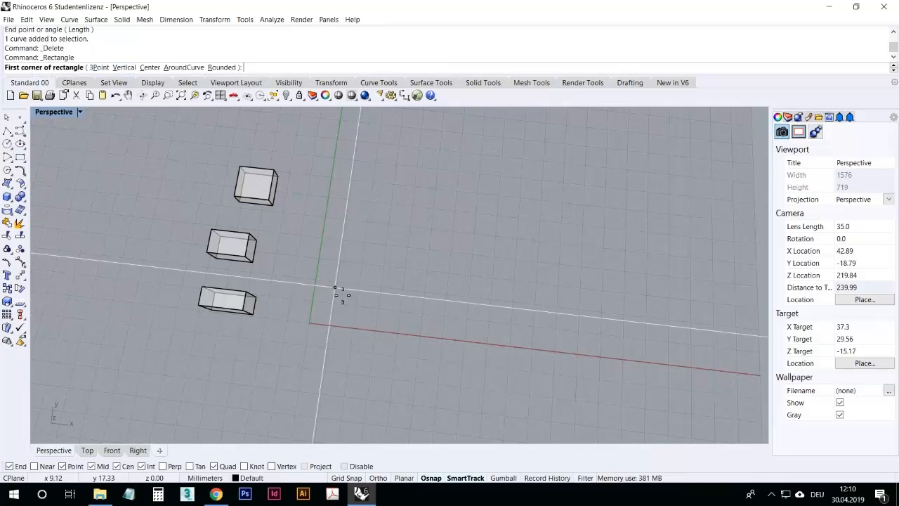
pyautogui.write('0')
pyautogui.press('Return')
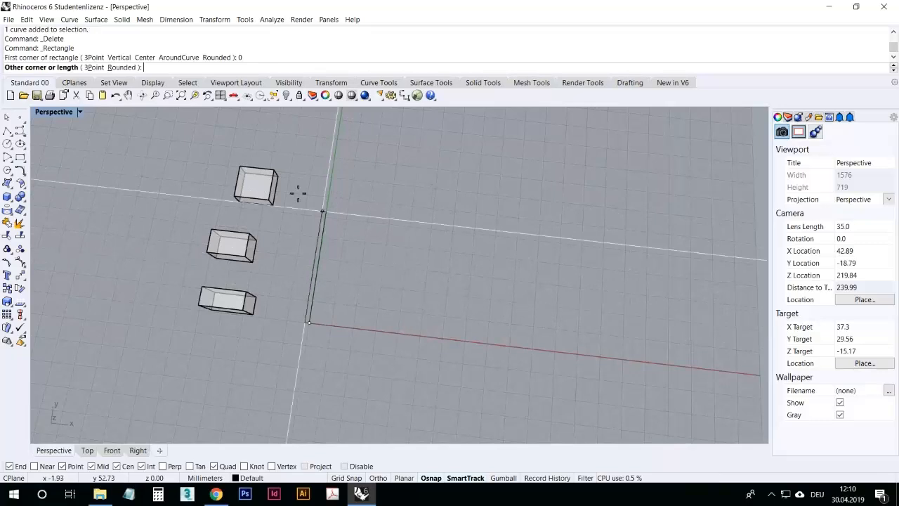
pyautogui.click(121, 67)
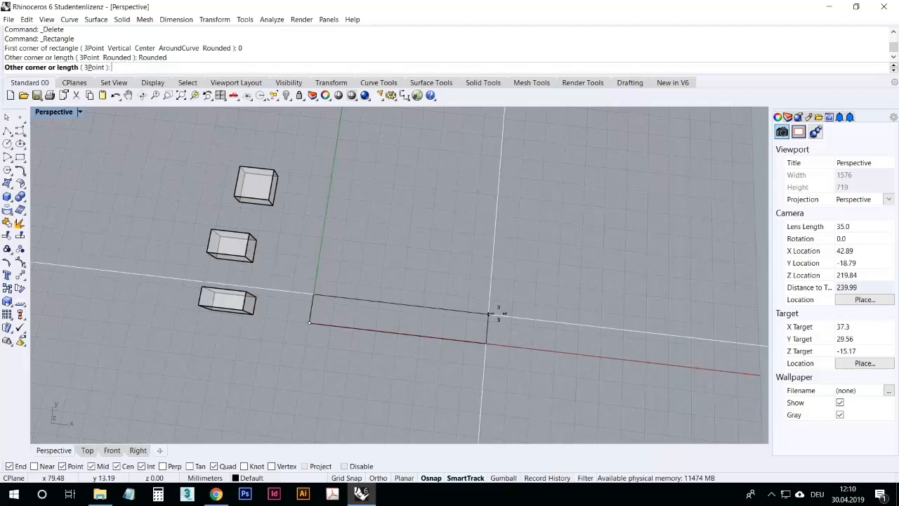
pyautogui.click(557, 188)
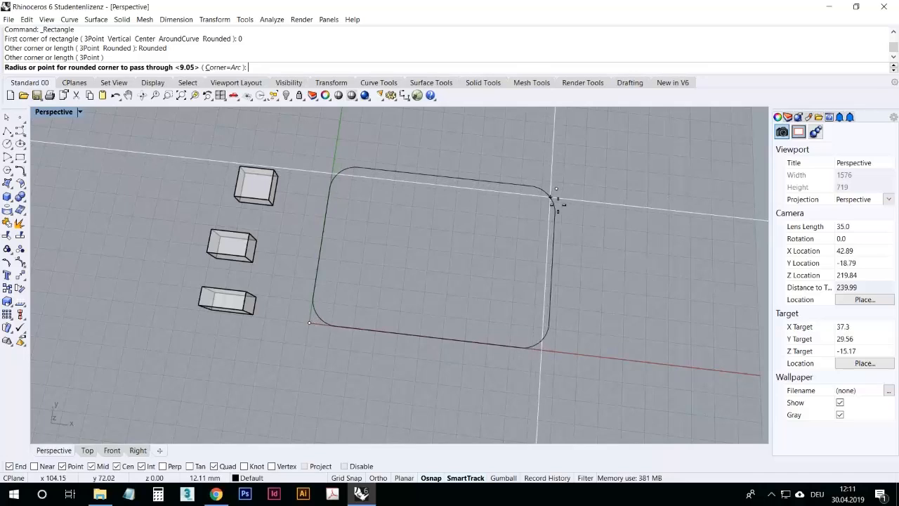
pyautogui.click(550, 197)
pyautogui.rightClick(421, 286)
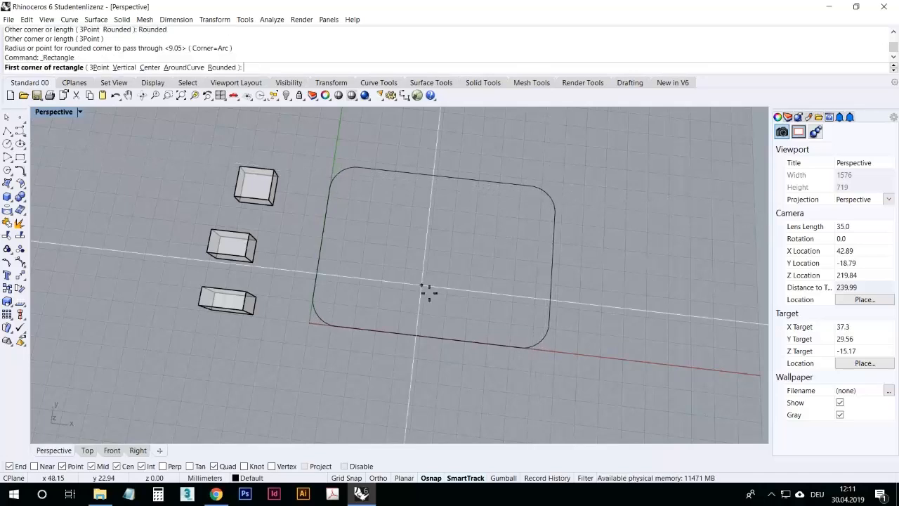
pyautogui.press('Escape')
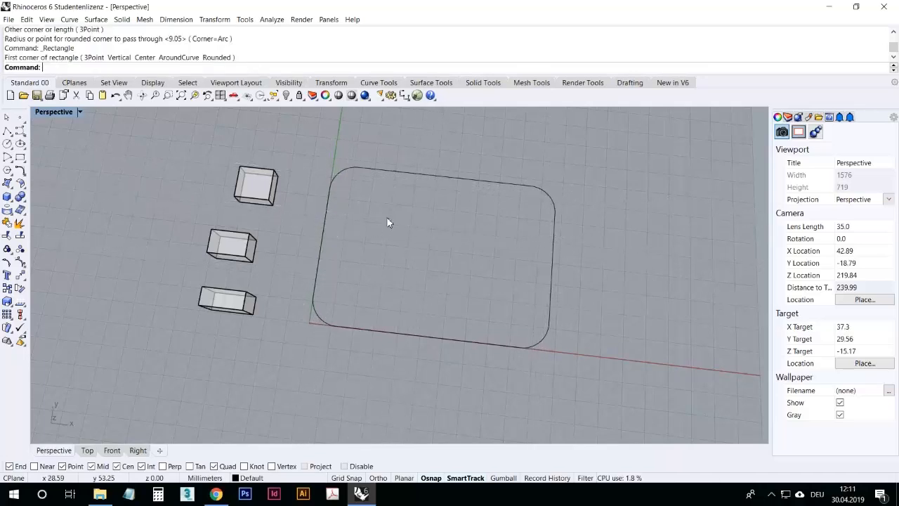
pyautogui.scroll(-6, 345, 230)
pyautogui.scroll(8, 443, 252)
pyautogui.moveTo(443, 253)
pyautogui.mouseDown(button='right')
pyautogui.moveTo(468, 223)
pyautogui.moveTo(443, 255)
pyautogui.mouseUp(button='right')
pyautogui.scroll(-6, 443, 255)
pyautogui.scroll(4, 496, 185)
pyautogui.moveTo(420, 205); pyautogui.dragTo(435, 224, button='right')
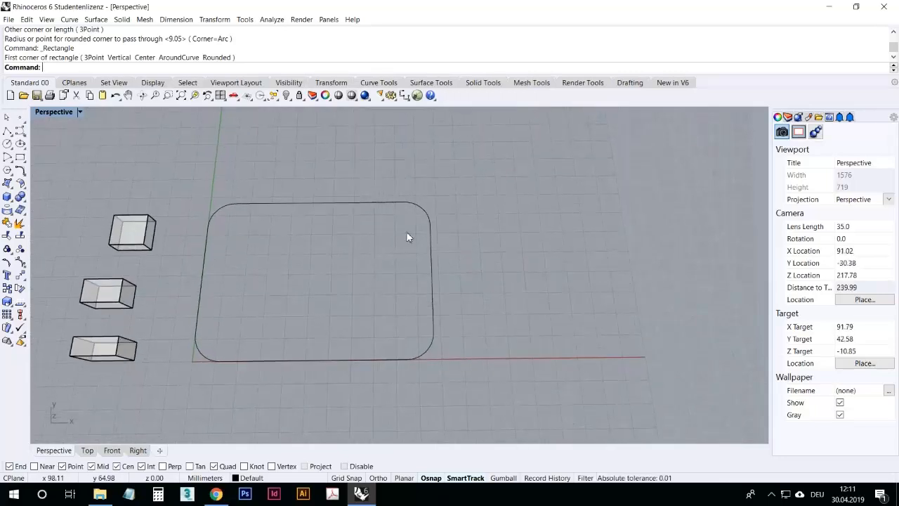
pyautogui.scroll(-4, 337, 242)
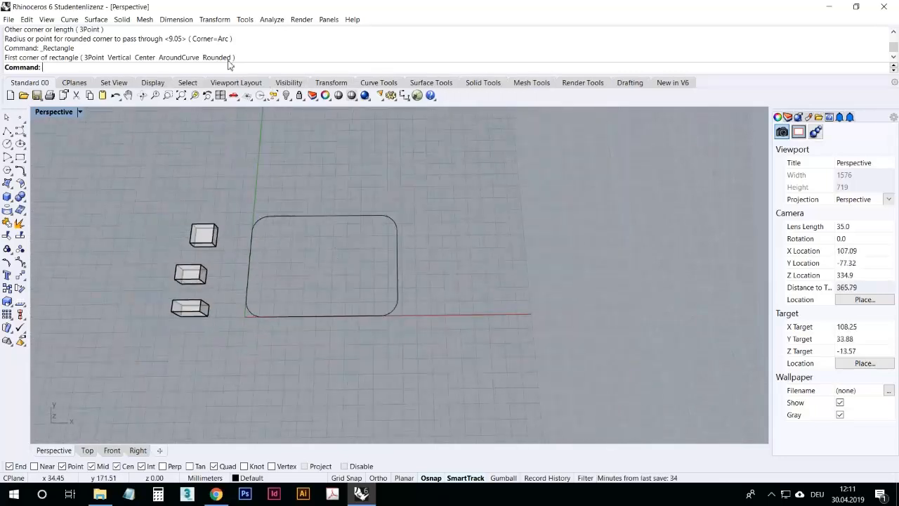
pyautogui.press('Return')
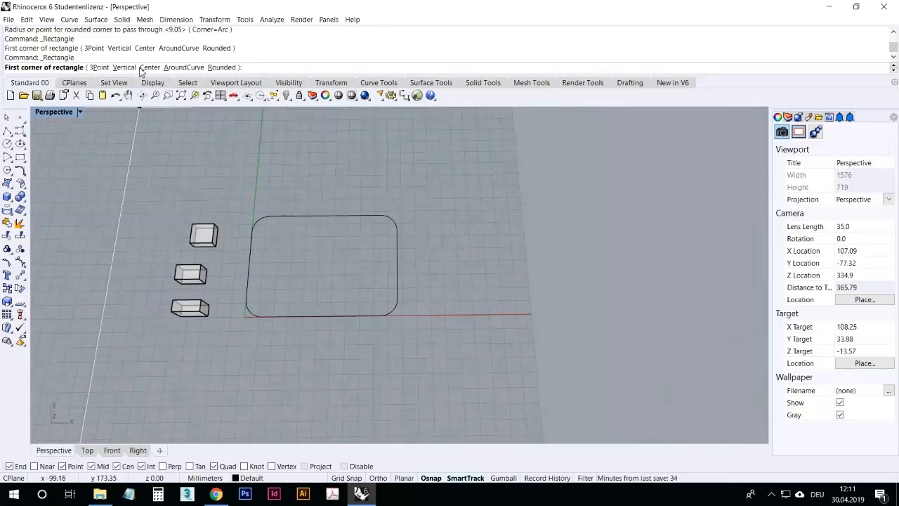
pyautogui.press('Escape')
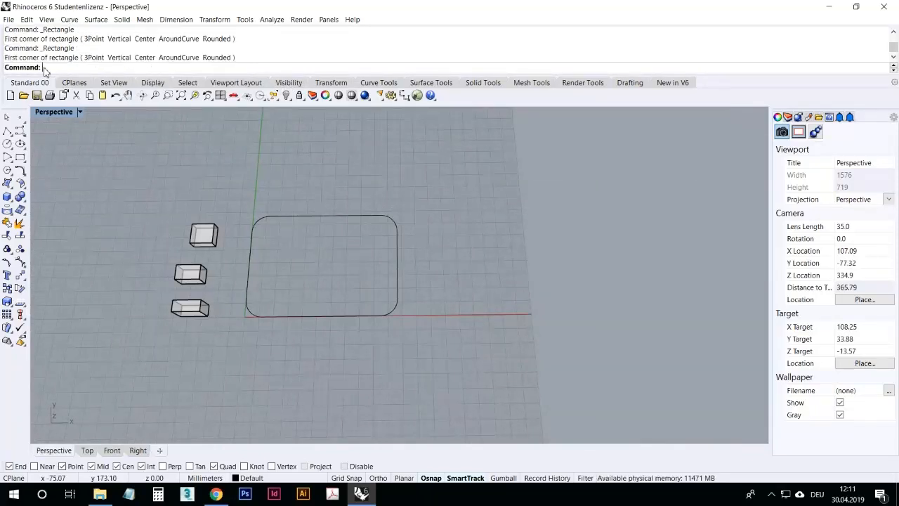
pyautogui.rightClick(98, 69)
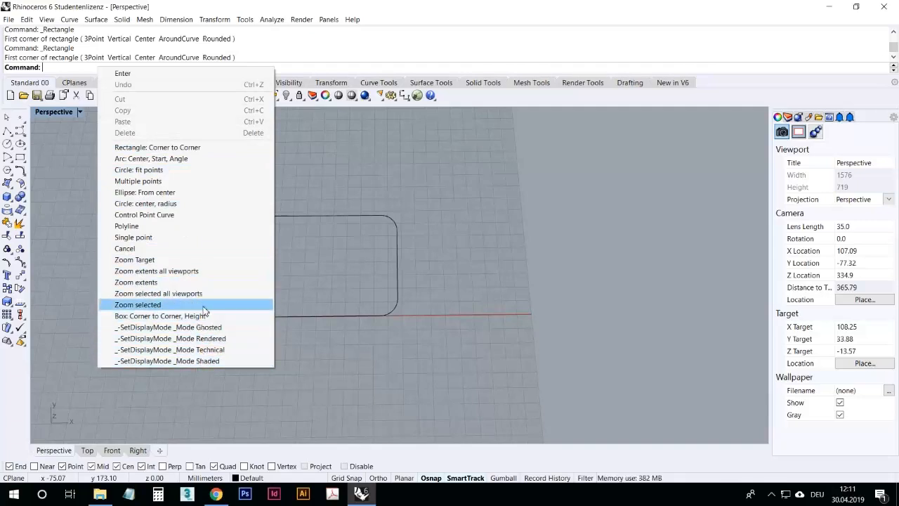
pyautogui.click(274, 5)
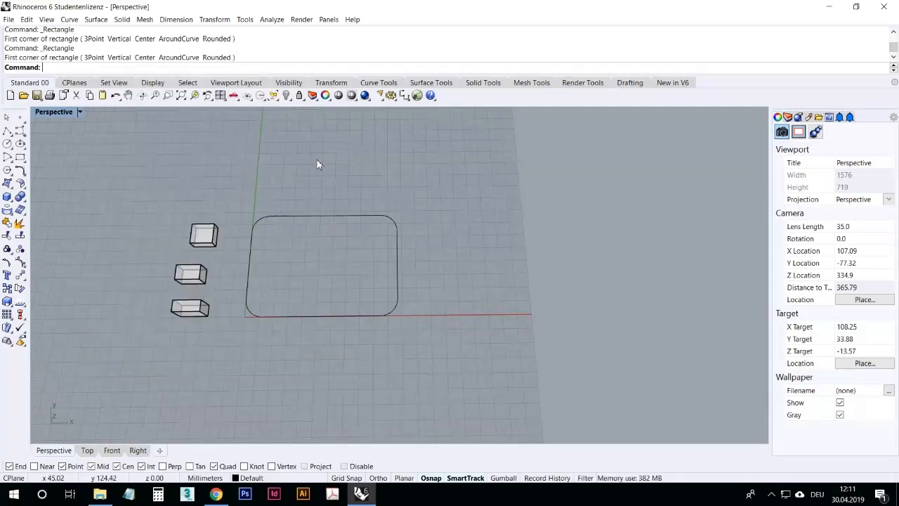
# Step: Draw a plain corner-to-corner rectangle above the rounded rectangle
pyautogui.rightClick(318, 165)
pyautogui.click(308, 193)
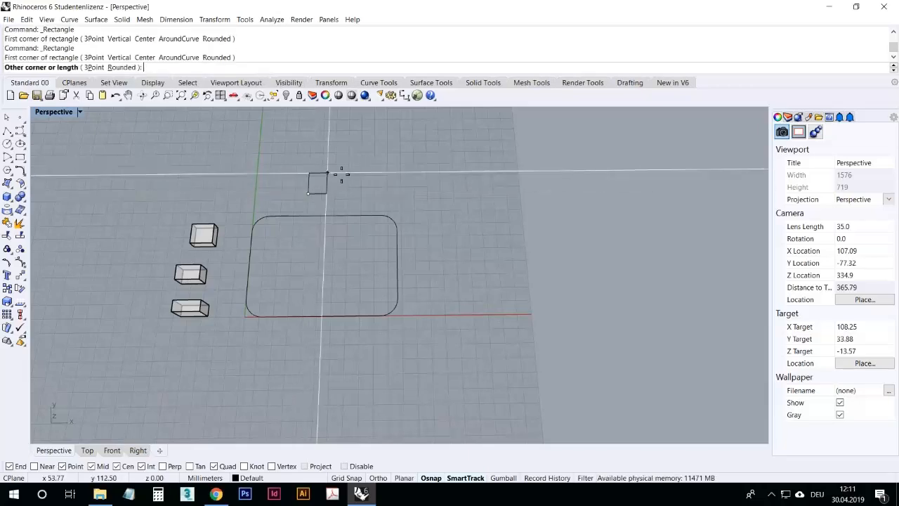
pyautogui.click(431, 125)
pyautogui.moveTo(401, 222); pyautogui.dragTo(394, 311, button='right')
pyautogui.moveTo(413, 243); pyautogui.dragTo(365, 152)
pyautogui.scroll(-2, 363, 216)
pyautogui.scroll(4, 362, 213)
pyautogui.click(444, 220)
pyautogui.scroll(-2, 389, 237)
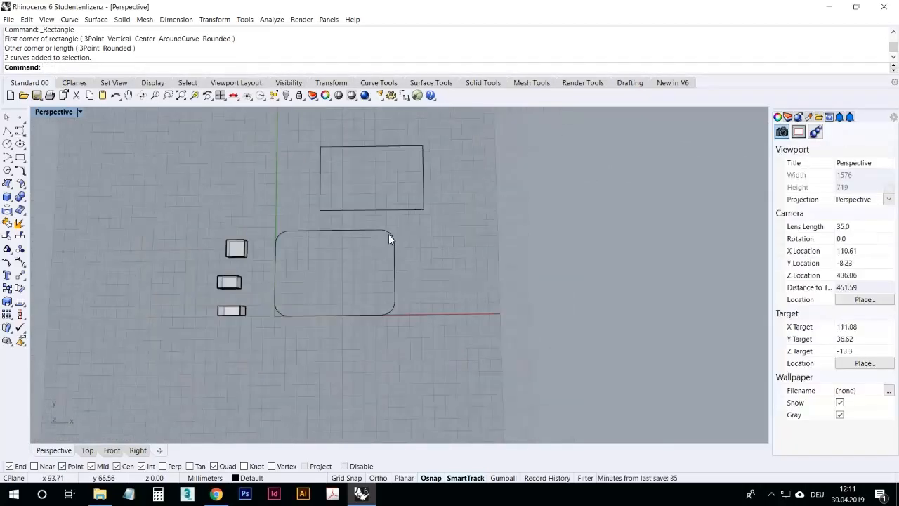
pyautogui.scroll(2, 428, 269)
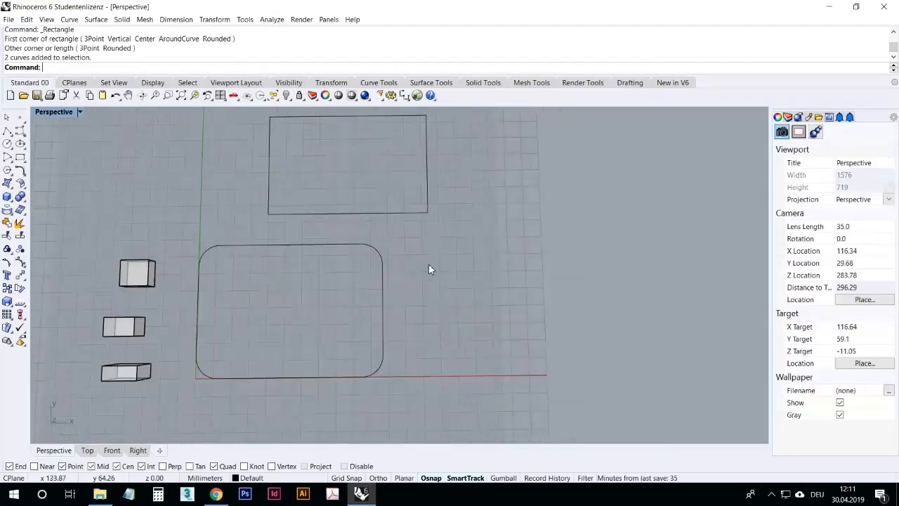
# Step: Draw a five-sided polygon with Polygon: Center, Radius to the right of the rounded rectangle
pyautogui.click(12, 176)
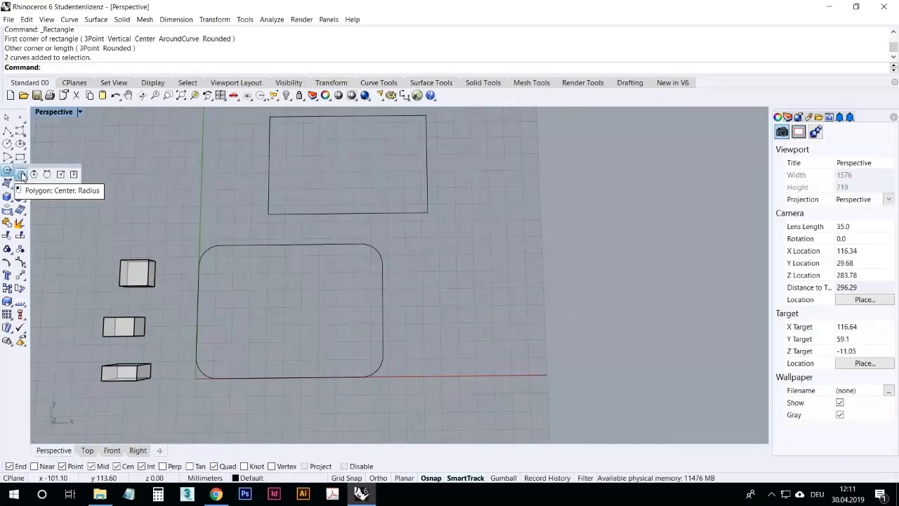
pyautogui.click(22, 176)
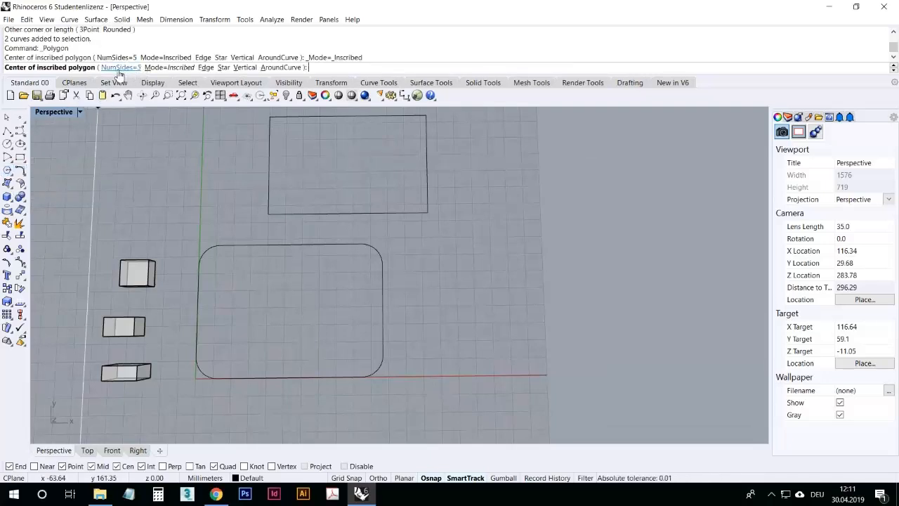
pyautogui.click(459, 320)
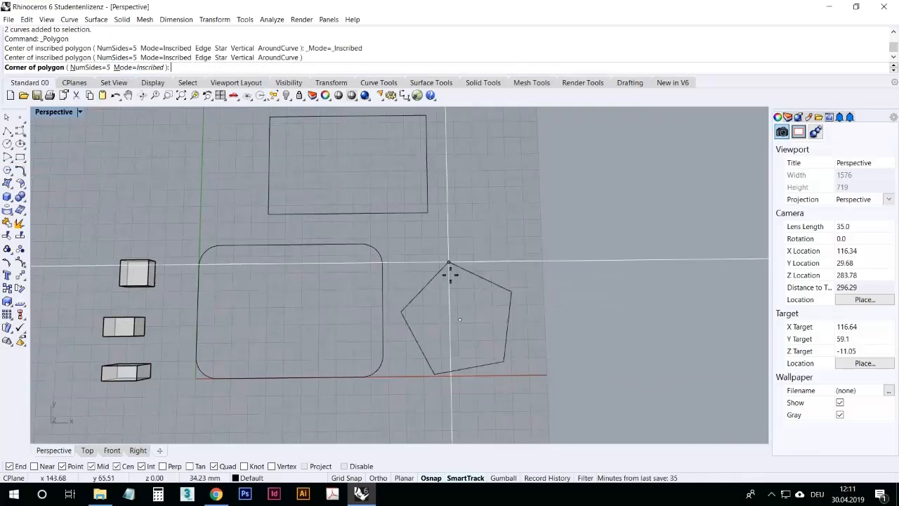
pyautogui.press('shift')
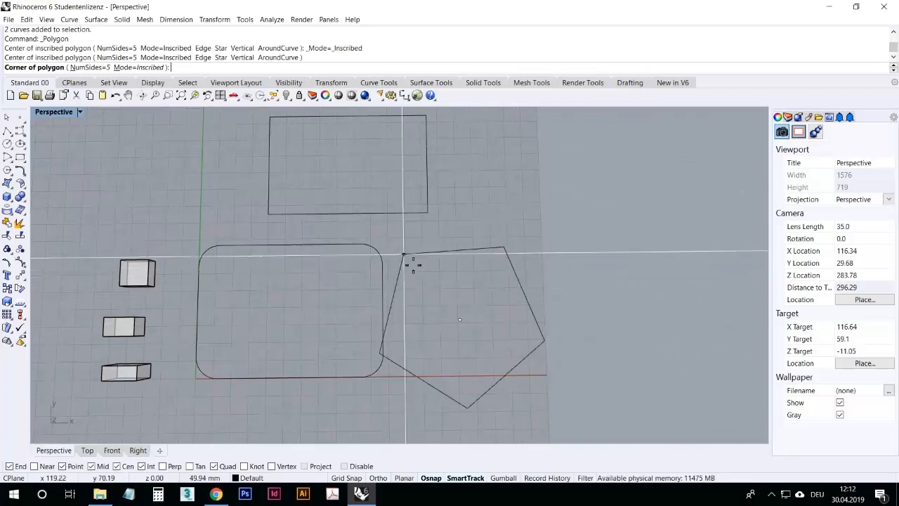
pyautogui.press('shift')
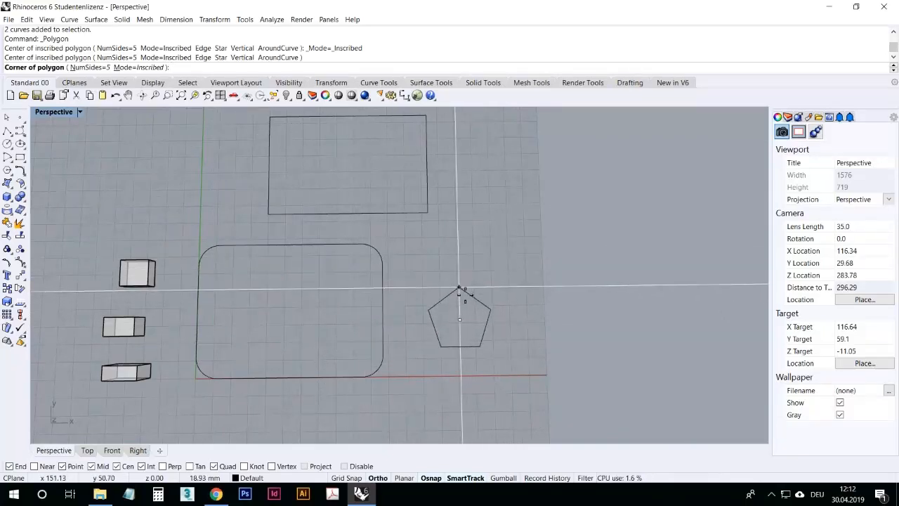
pyautogui.click(459, 288)
pyautogui.moveTo(487, 323); pyautogui.dragTo(376, 319, button='right')
pyautogui.scroll(2, 423, 348)
pyautogui.scroll(-8, 380, 301)
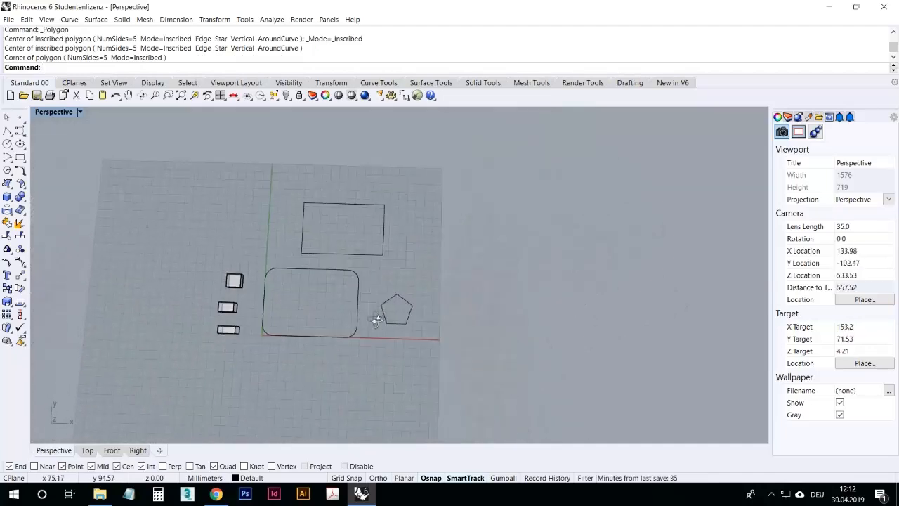
pyautogui.scroll(6, 386, 314)
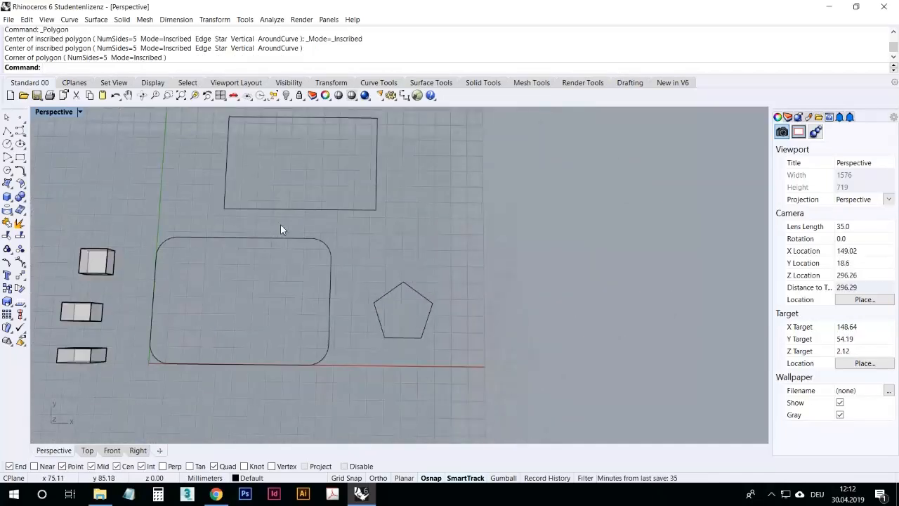
# Step: Set the polygon's number of sides to 3 and draw a triangle beside the pentagon
pyautogui.press('Return')
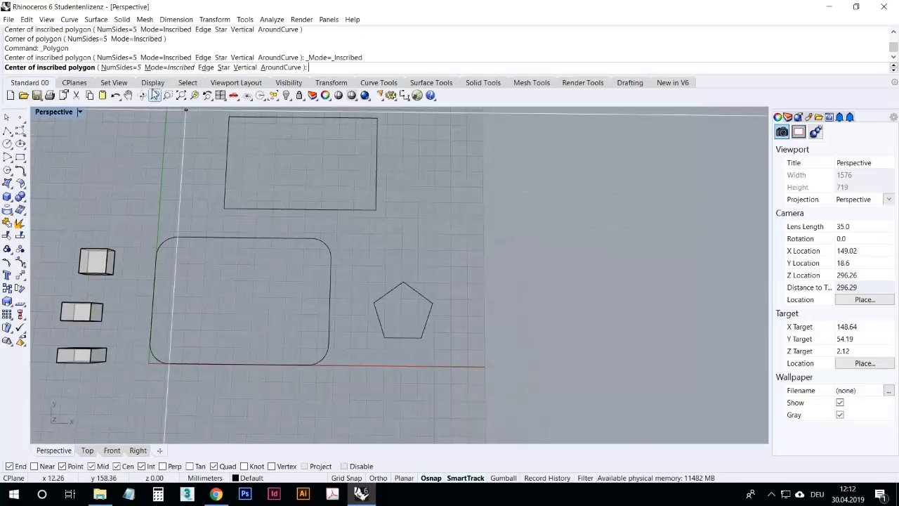
pyautogui.click(121, 67)
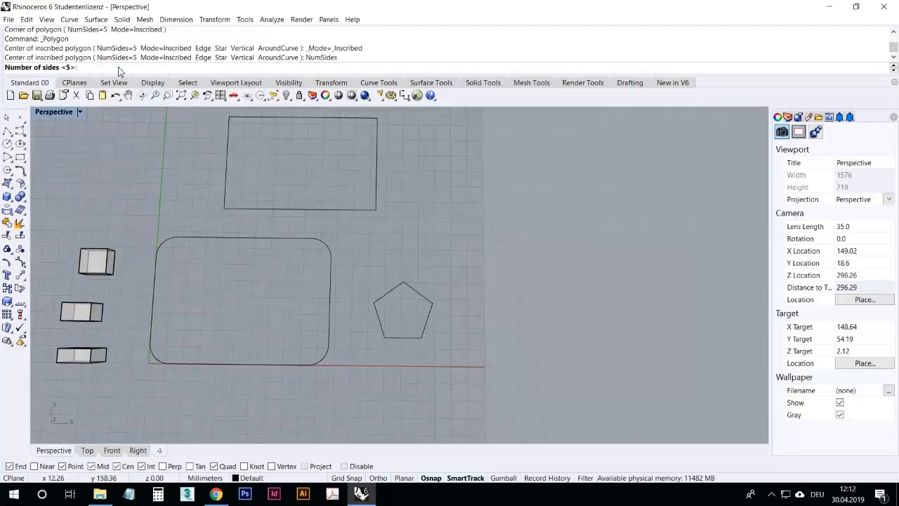
pyautogui.write('3')
pyautogui.press('Return')
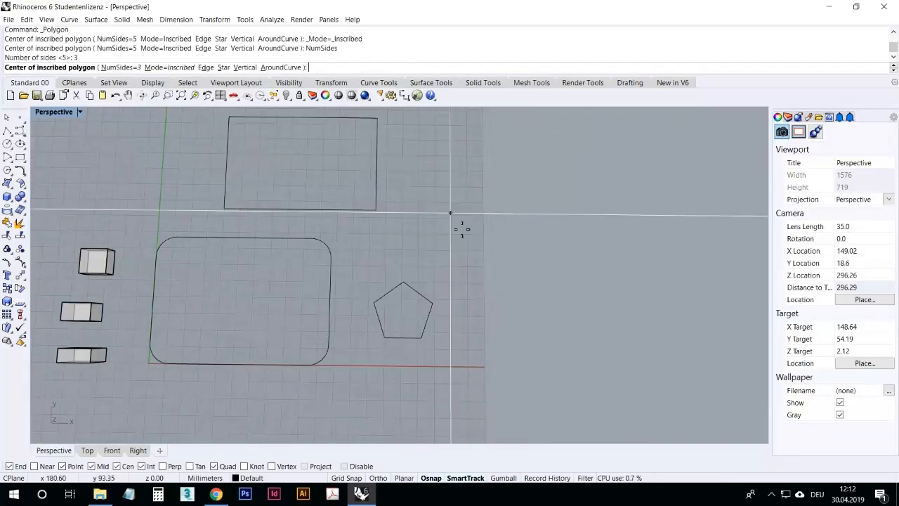
pyautogui.click(474, 310)
pyautogui.click(473, 276)
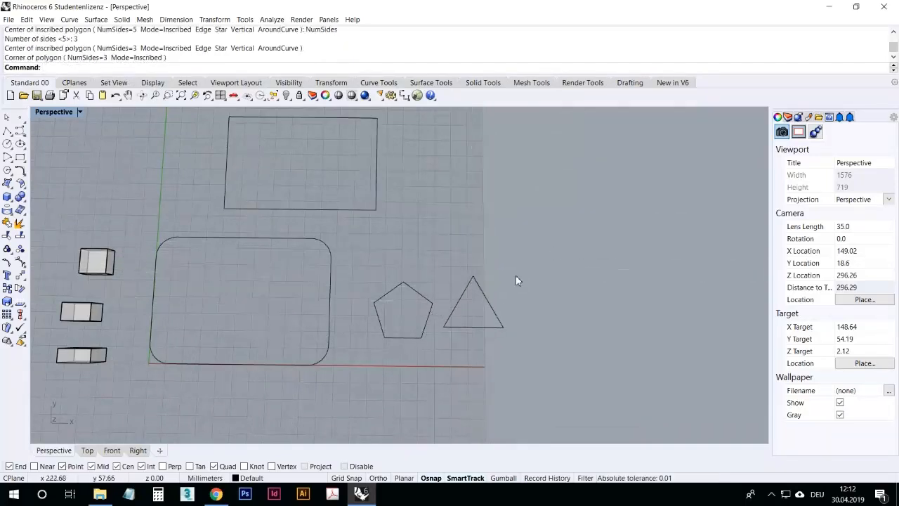
# Step: Move the triangle and the pentagon slightly to adjust their positions
pyautogui.moveTo(473, 327); pyautogui.dragTo(467, 331)
pyautogui.click(434, 385)
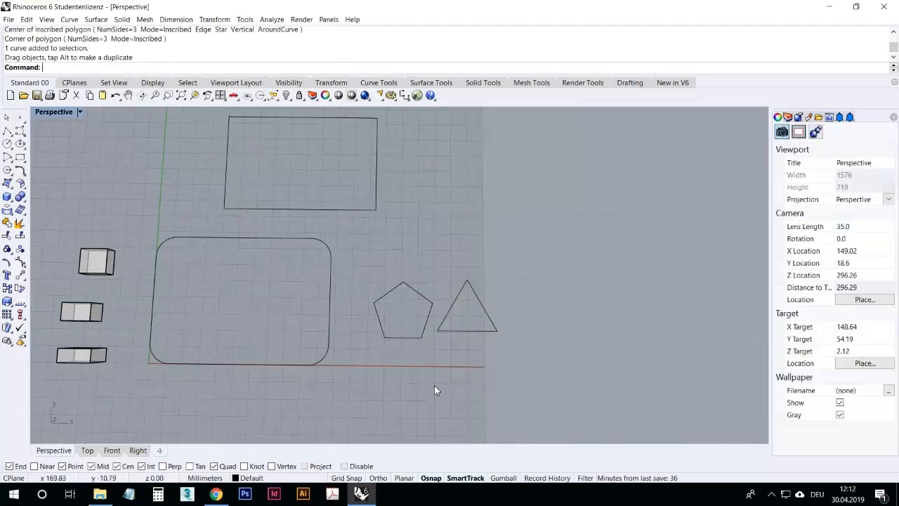
pyautogui.moveTo(421, 294); pyautogui.dragTo(420, 280)
pyautogui.click(441, 265)
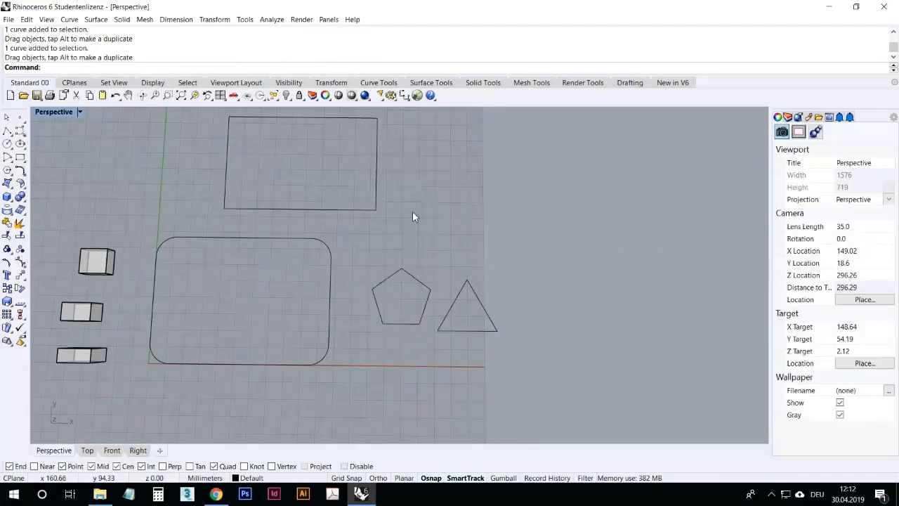
# Step: Draw a circle with Circle: center, radius above the pentagon and triangle
pyautogui.click(7, 143)
pyautogui.click(457, 236)
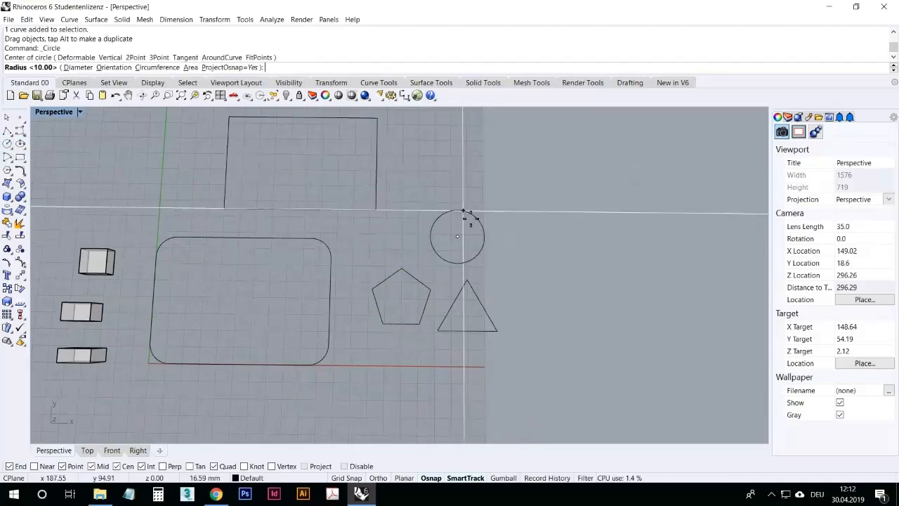
pyautogui.click(468, 209)
# Step: Switch to the curve tools toolset
pyautogui.moveTo(413, 253); pyautogui.dragTo(408, 278, button='right')
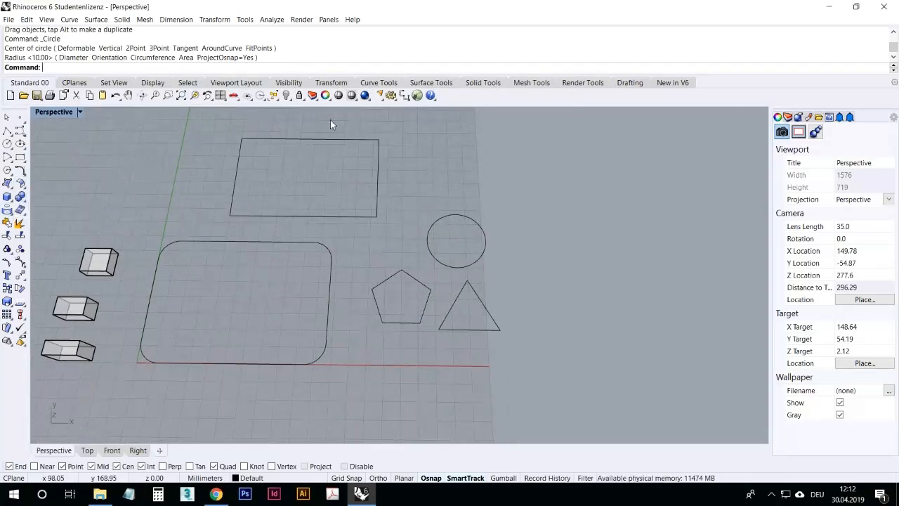
pyautogui.click(379, 82)
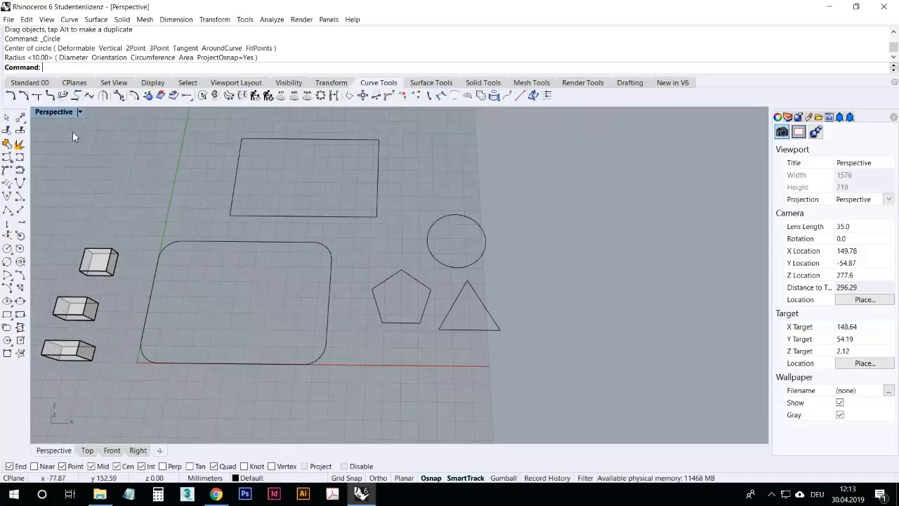
# Step: Start the Rebuild command on the circle and preview it with 6 points and degree 1
pyautogui.moveTo(412, 256); pyautogui.dragTo(422, 285, button='right')
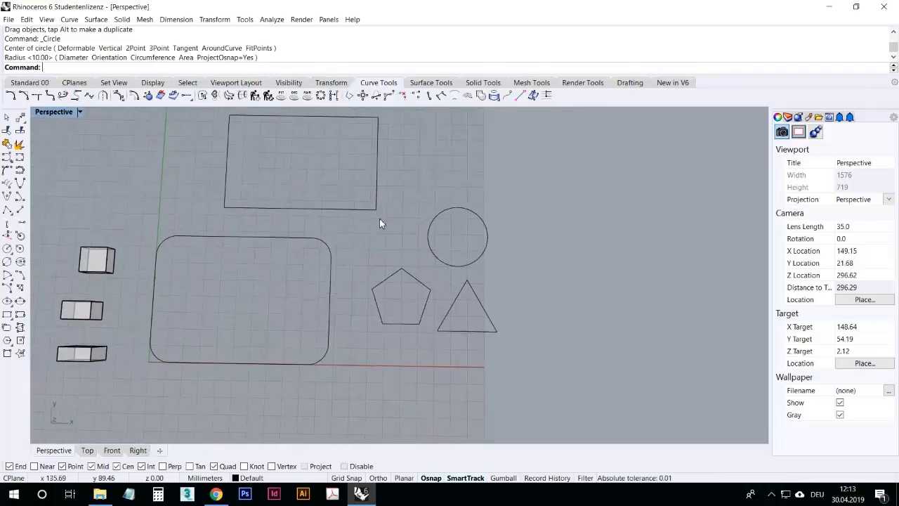
pyautogui.moveTo(371, 241); pyautogui.dragTo(380, 232, button='right')
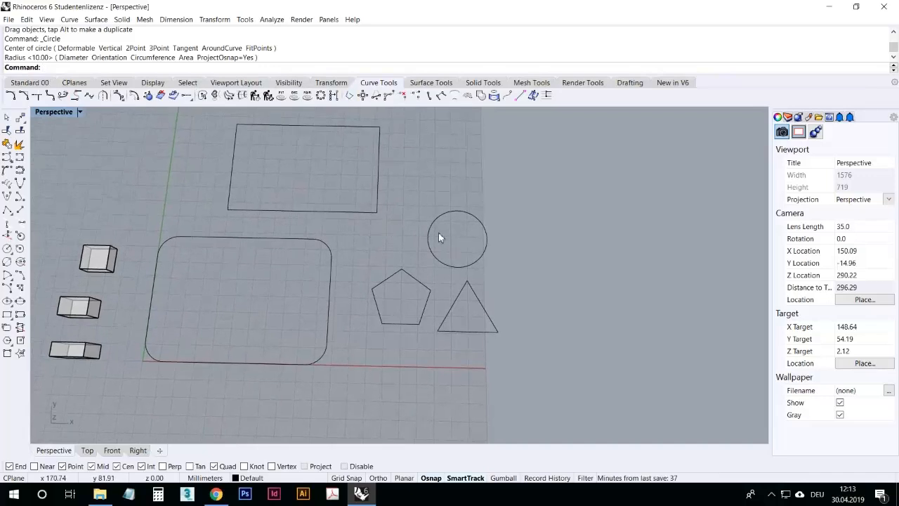
pyautogui.write('Rebuild')
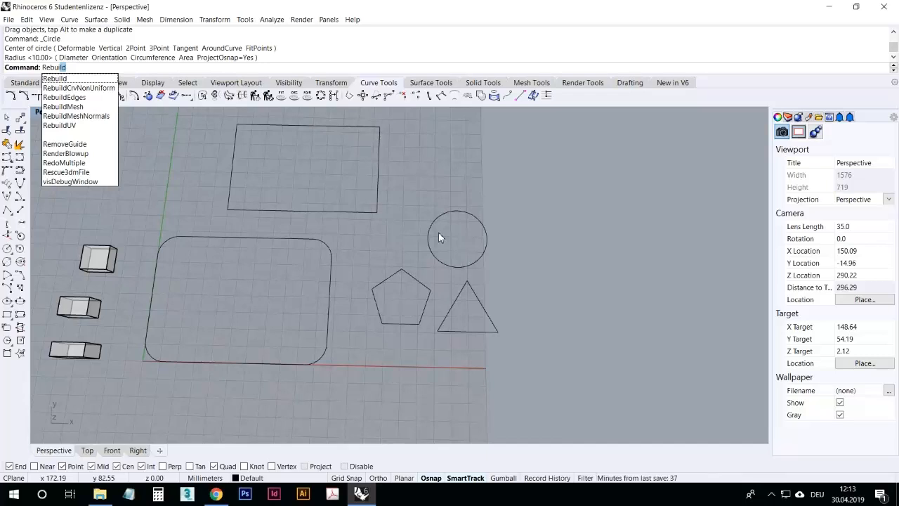
pyautogui.press('Return')
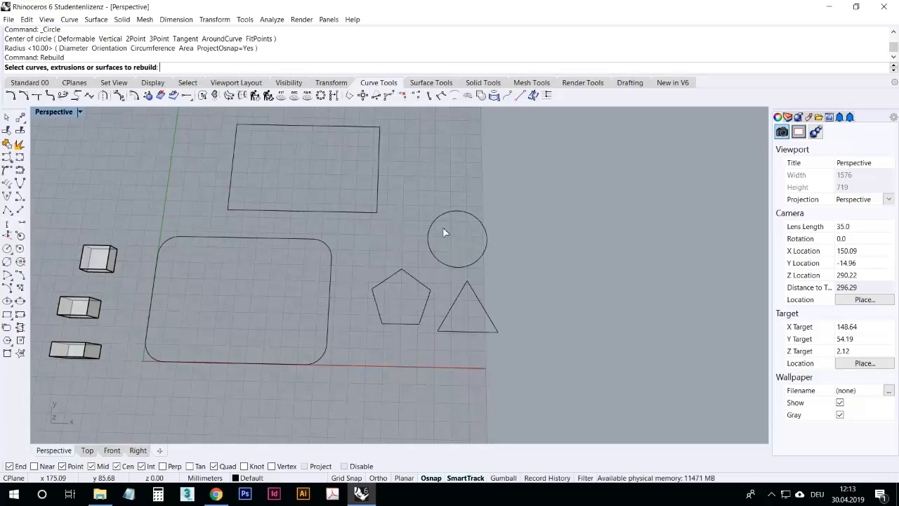
pyautogui.click(471, 219)
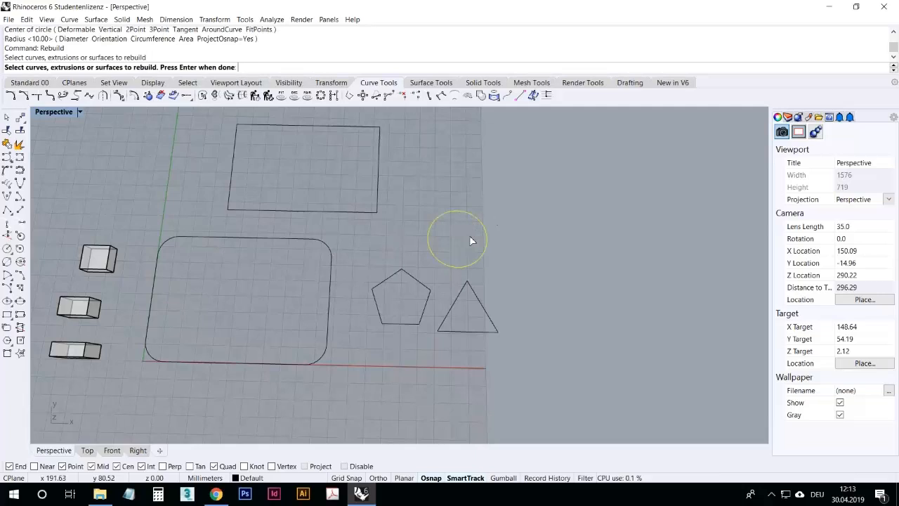
pyautogui.press('Return')
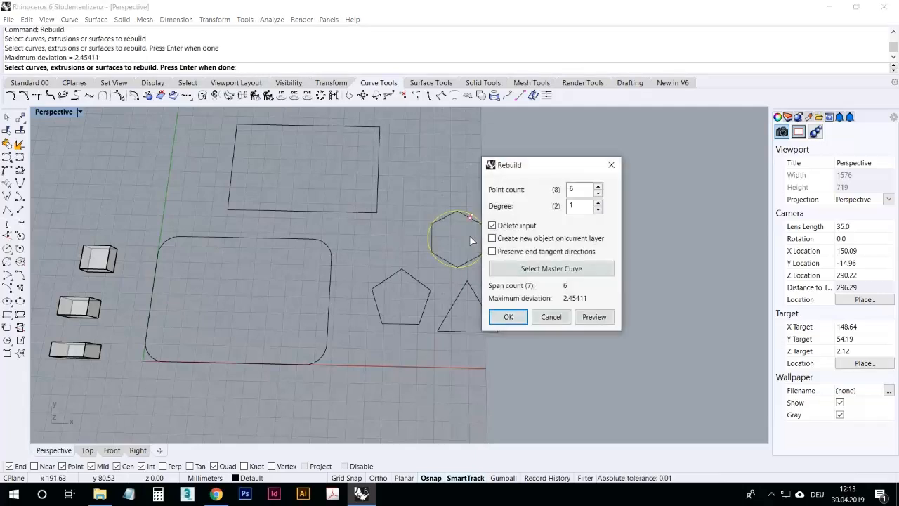
pyautogui.moveTo(516, 165); pyautogui.dragTo(211, 129)
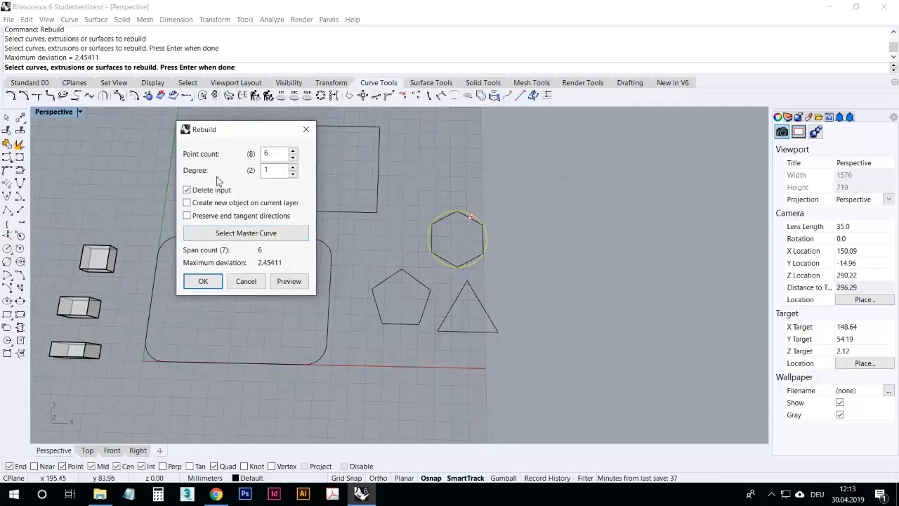
pyautogui.click(284, 283)
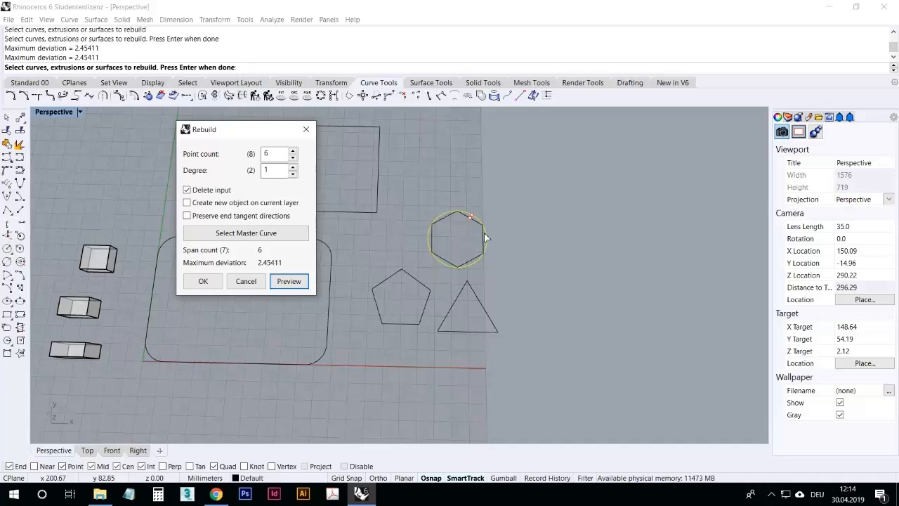
# Step: Preview the rebuilt circle with 3, 4 and 8 points and with degree 2
pyautogui.click(294, 161)
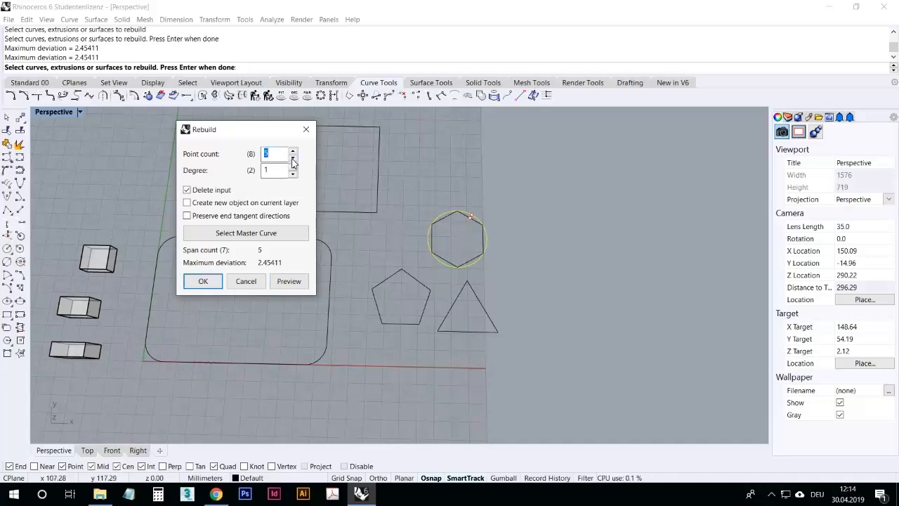
pyautogui.click(294, 160)
pyautogui.click(293, 161)
pyautogui.click(288, 281)
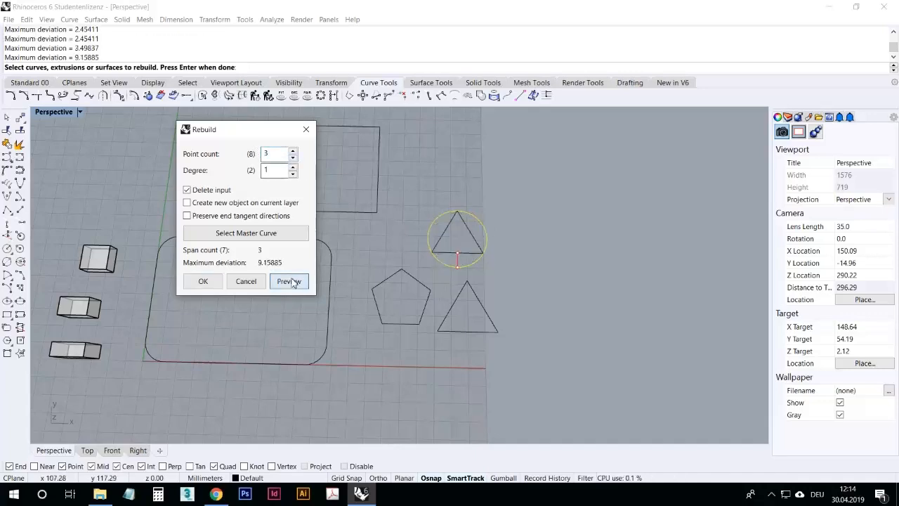
pyautogui.click(293, 150)
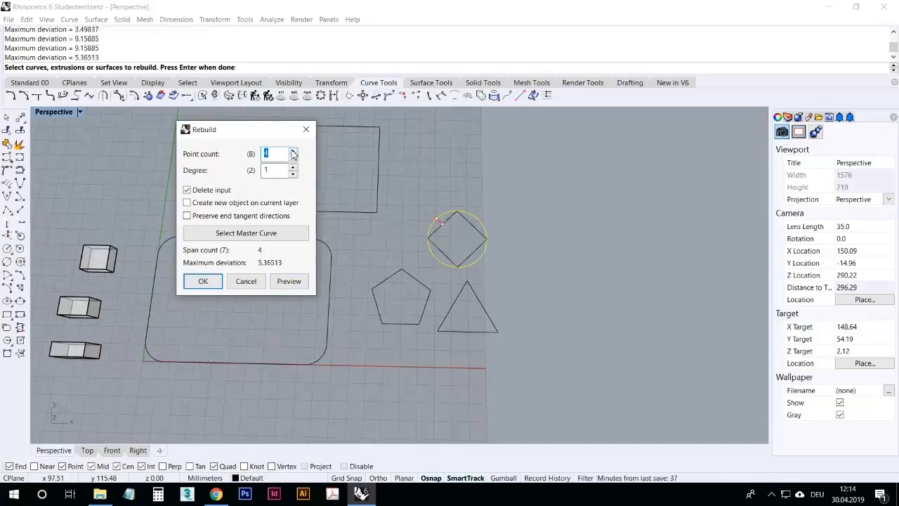
pyautogui.click(292, 151)
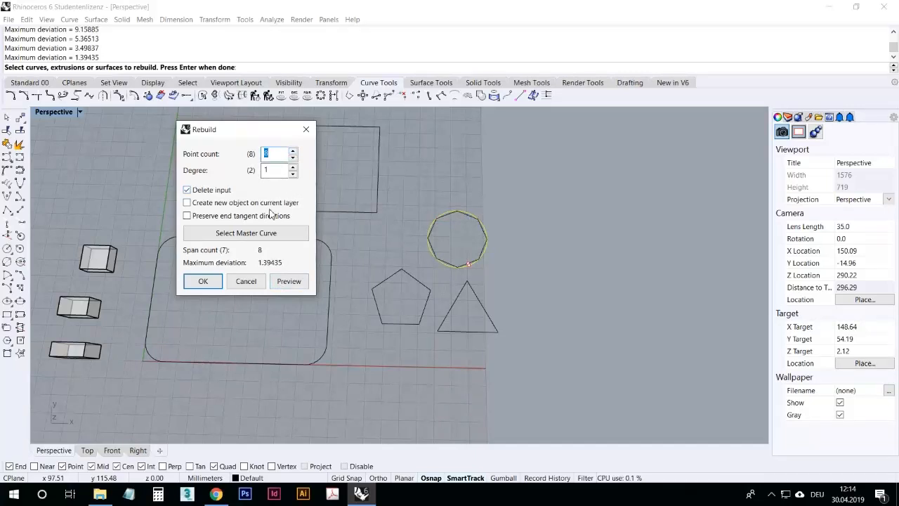
pyautogui.click(294, 167)
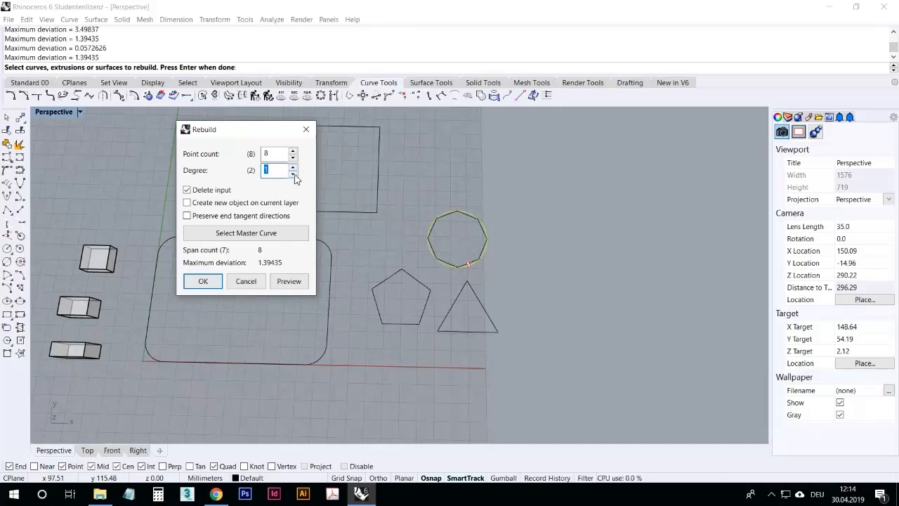
pyautogui.click(293, 167)
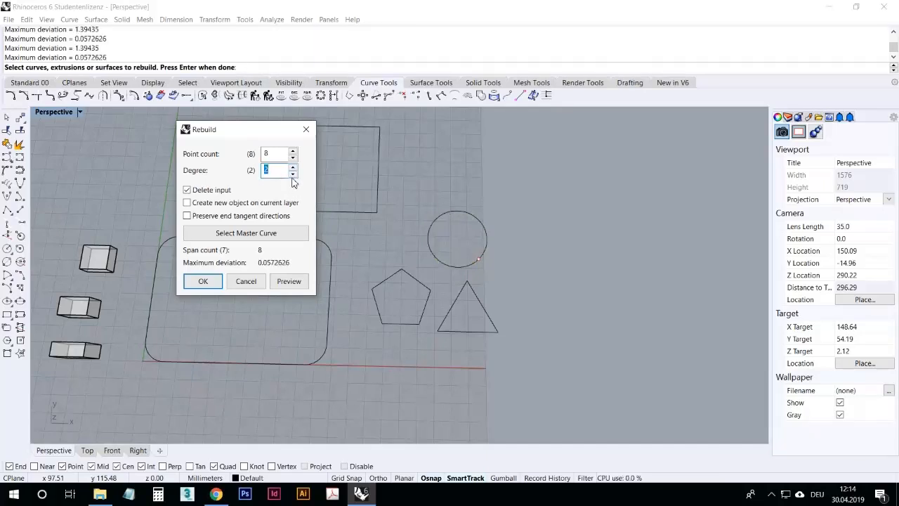
# Step: Rebuild the circle as a curve with 4 points and degree 1
pyautogui.click(293, 158)
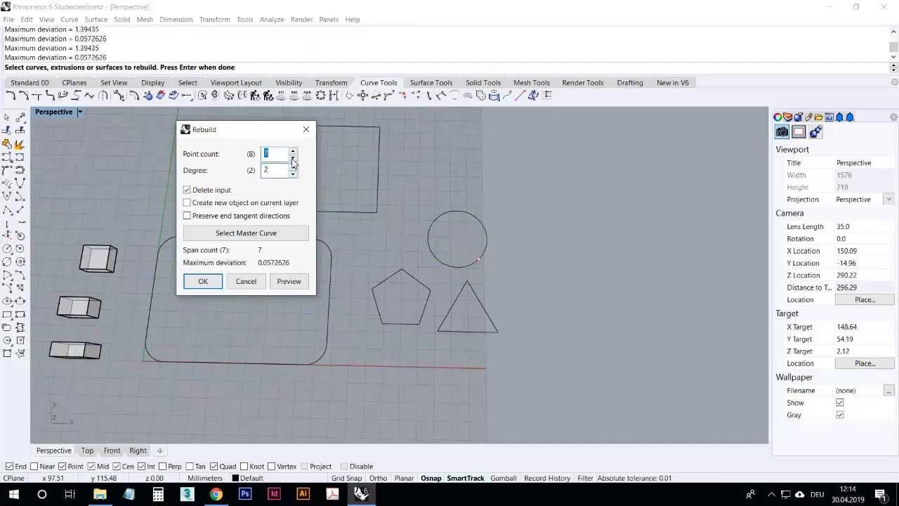
pyautogui.click(292, 174)
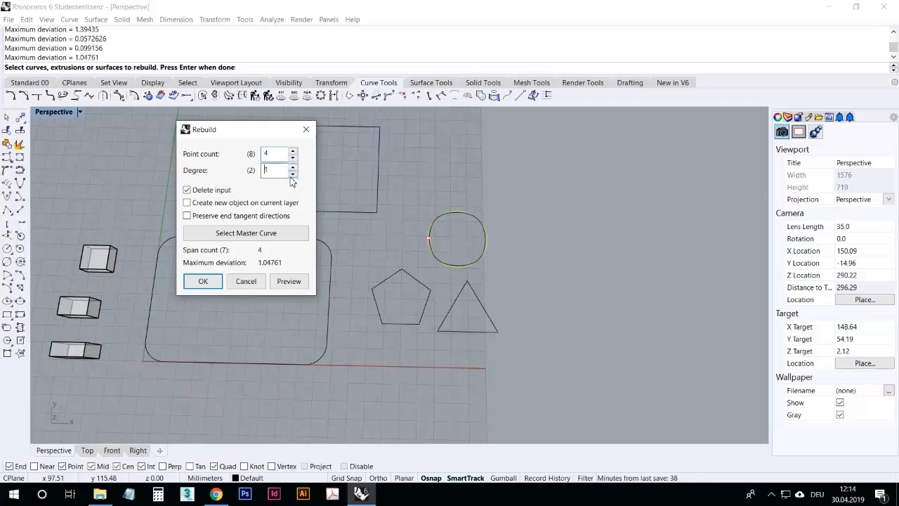
pyautogui.click(212, 283)
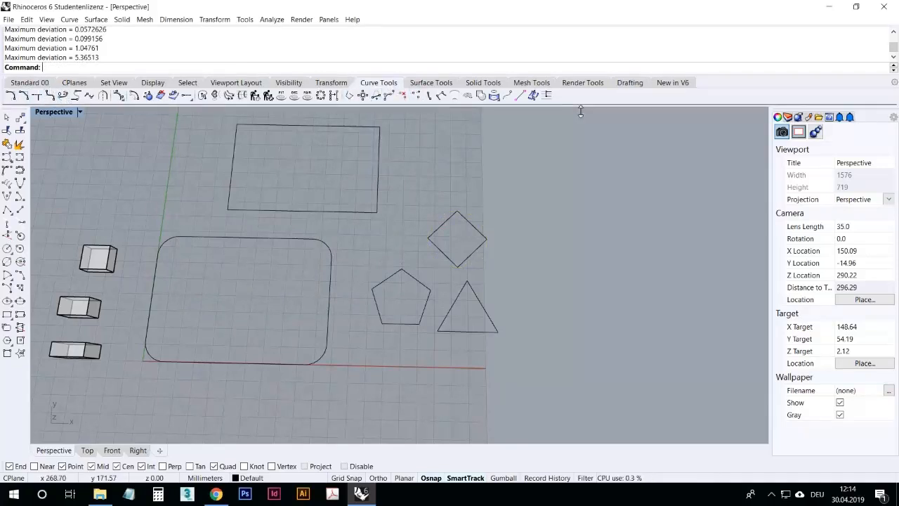
# Step: Switch back to the standard toolset
pyautogui.click(32, 83)
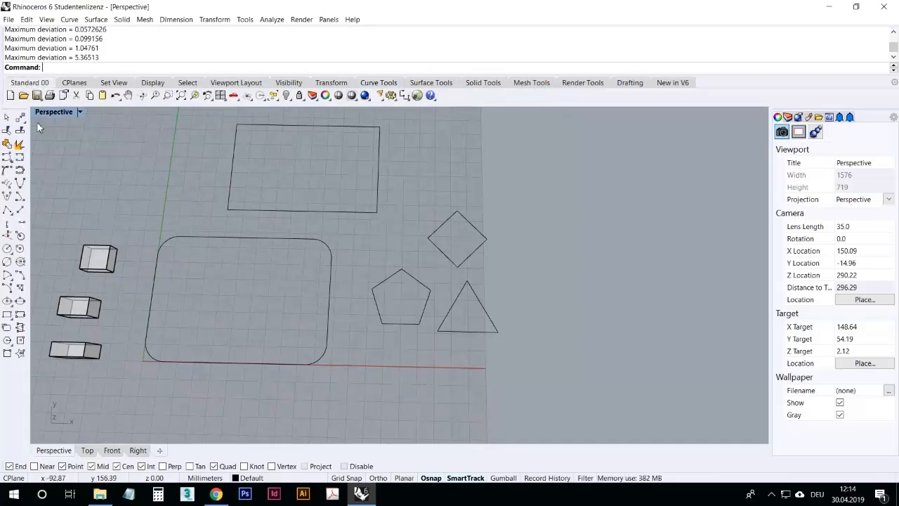
pyautogui.click(80, 84)
pyautogui.click(44, 85)
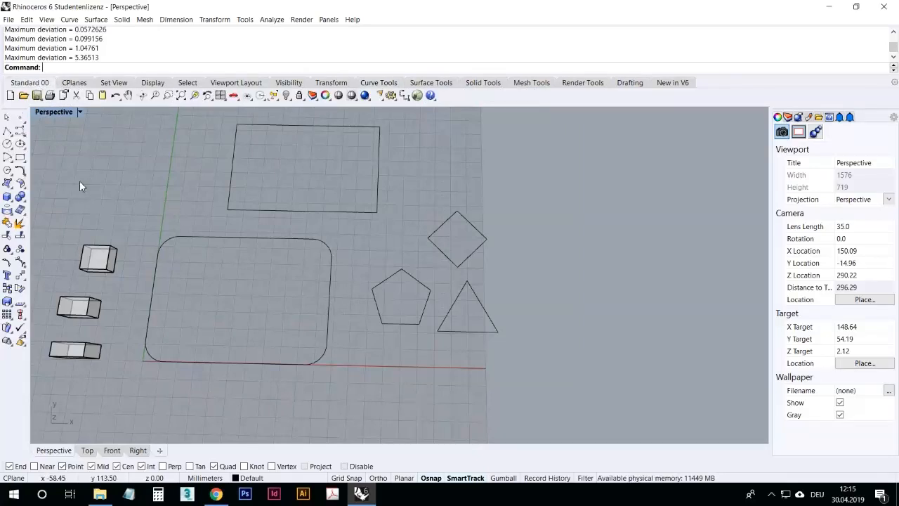
# Step: Try filleting the pentagon's upper-left corner with a radius of 1 and undo the fillet
pyautogui.moveTo(102, 187); pyautogui.dragTo(63, 164, button='right')
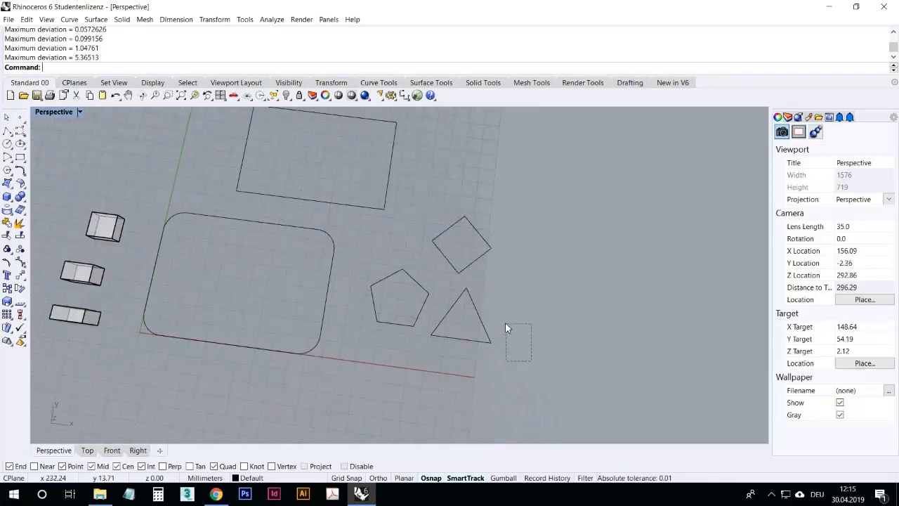
pyautogui.scroll(-4, 524, 323)
pyautogui.scroll(4, 592, 342)
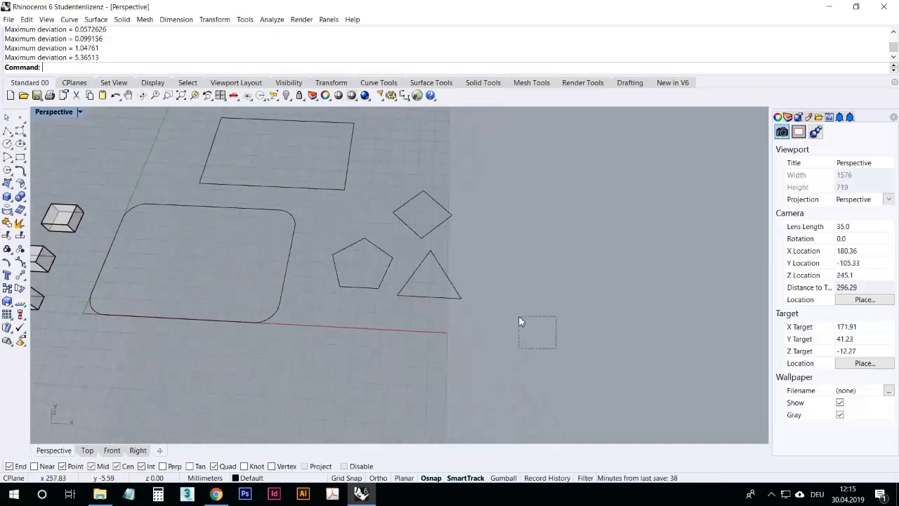
pyautogui.click(24, 179)
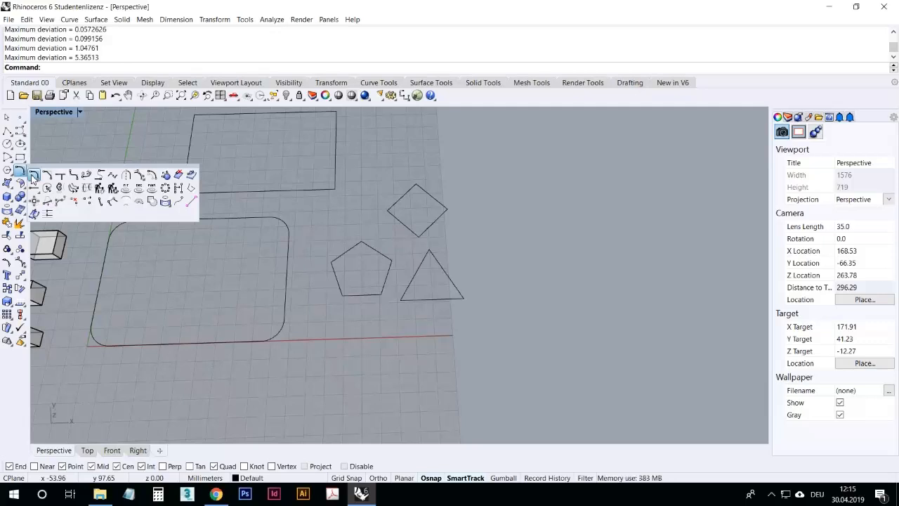
pyautogui.click(33, 176)
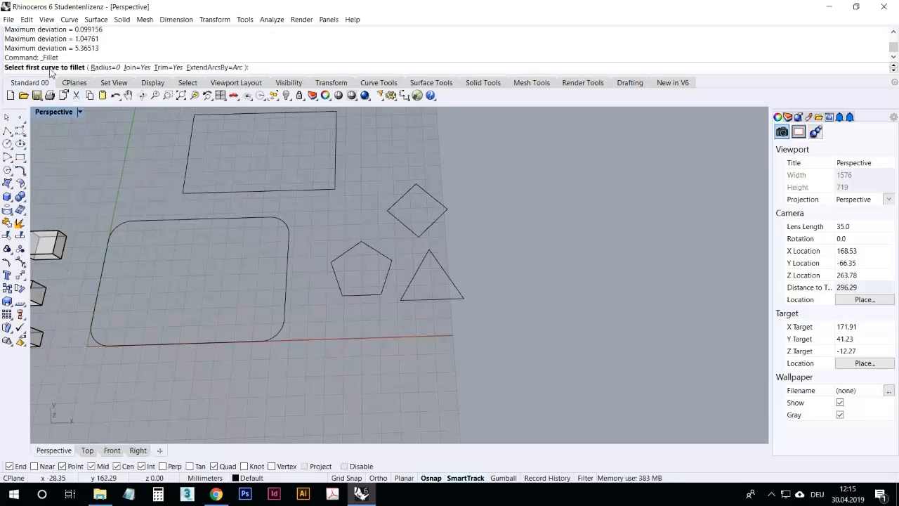
pyautogui.click(112, 68)
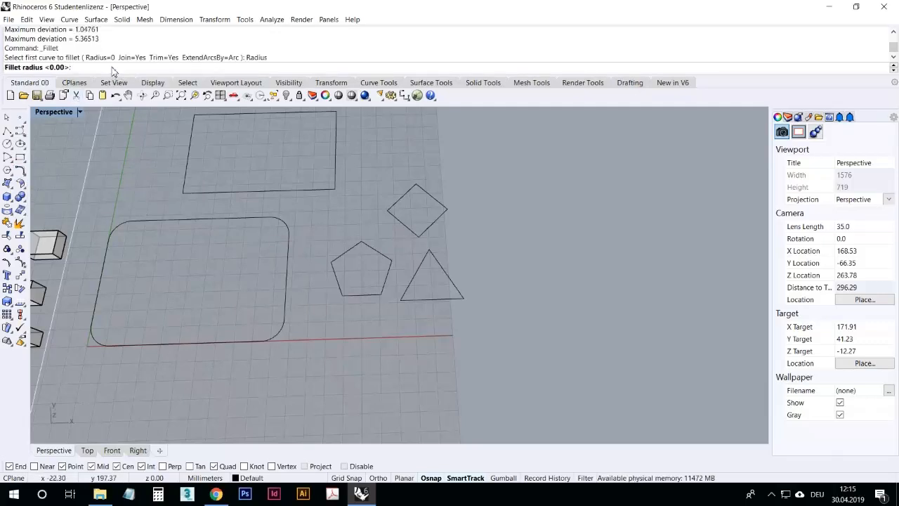
pyautogui.write('1')
pyautogui.press('Return')
pyautogui.scroll(5, 326, 273)
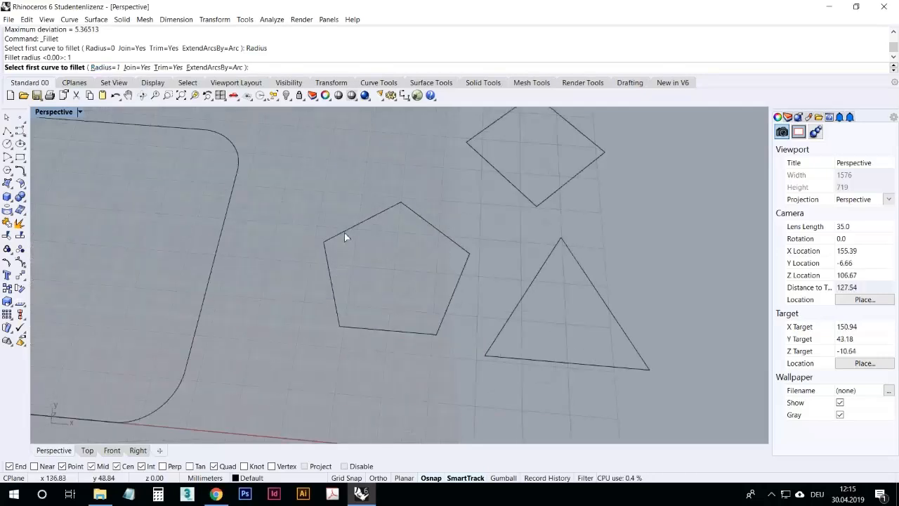
pyautogui.click(344, 232)
pyautogui.click(327, 261)
pyautogui.scroll(6, 323, 246)
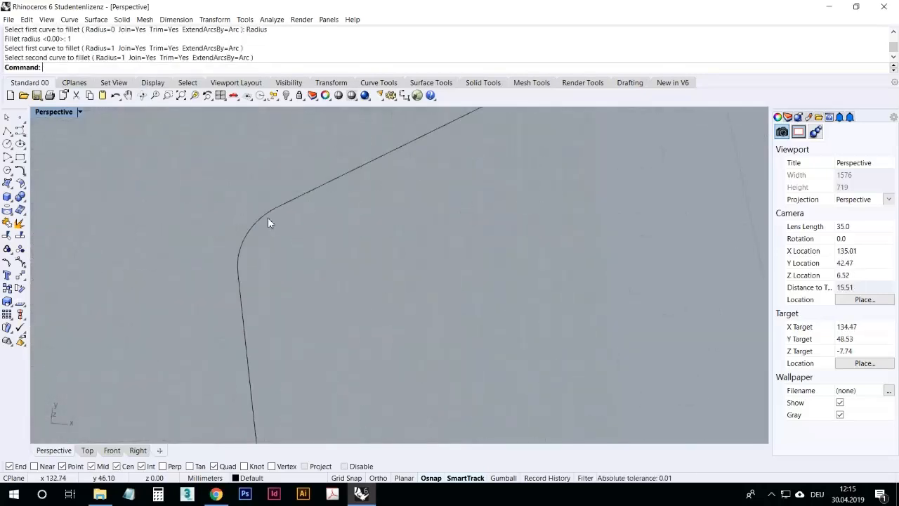
pyautogui.click(115, 94)
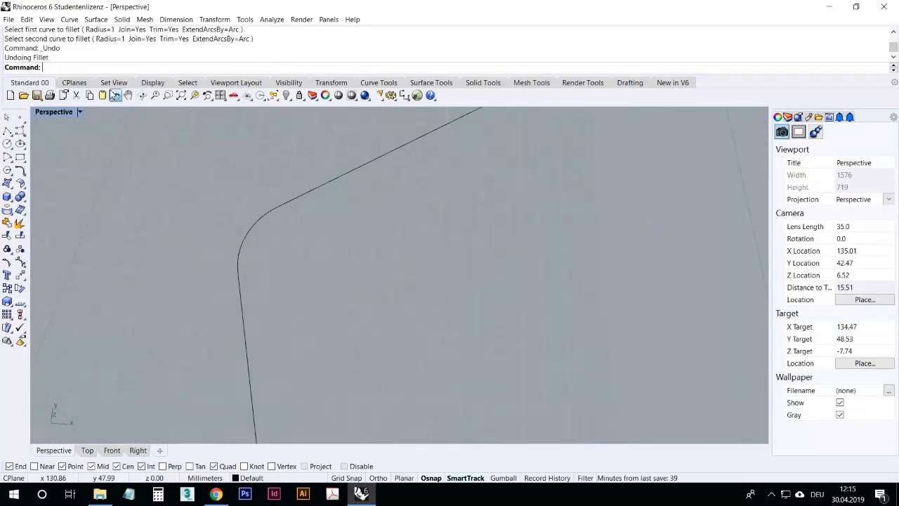
# Step: Fillet the pentagon's upper-left corner with a radius of 10
pyautogui.click(147, 195)
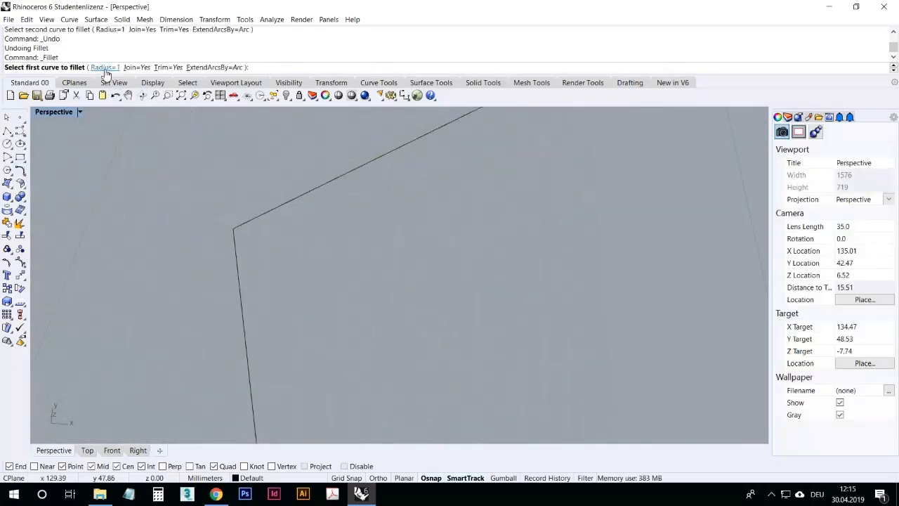
pyautogui.click(104, 68)
pyautogui.write('10')
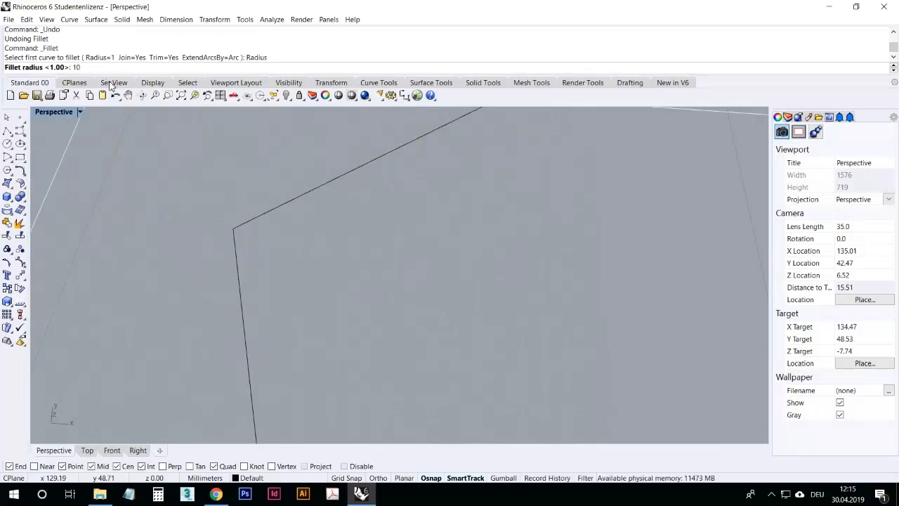
pyautogui.press('Return')
pyautogui.scroll(-5, 204, 287)
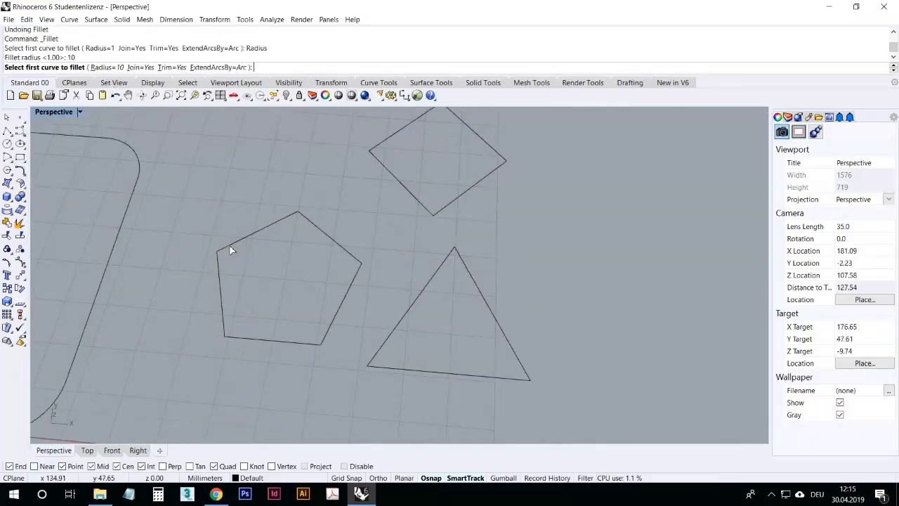
pyautogui.click(230, 247)
pyautogui.click(217, 269)
# Step: Open the Surface Creation toolbar as a floating palette
pyautogui.moveTo(259, 269); pyautogui.dragTo(248, 286, button='right')
pyautogui.scroll(-12, 297, 265)
pyautogui.scroll(4, 243, 231)
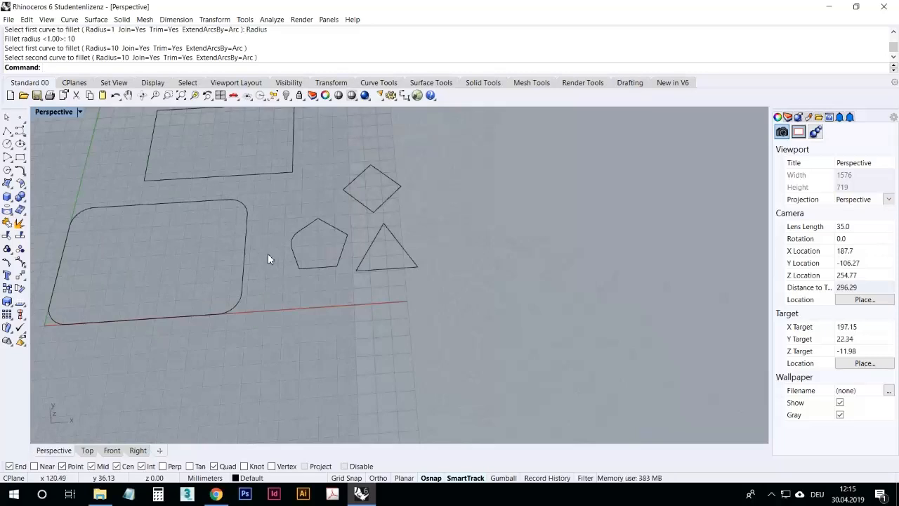
pyautogui.click(14, 194)
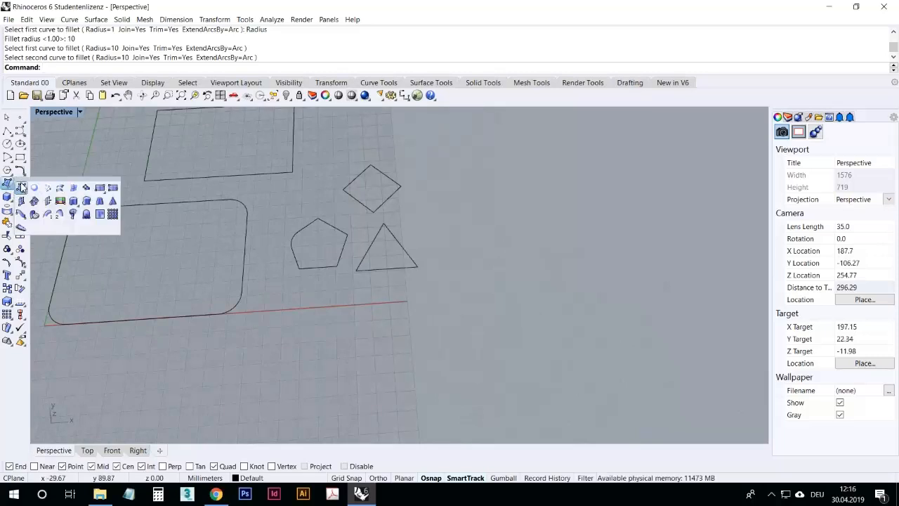
pyautogui.moveTo(40, 185); pyautogui.dragTo(643, 131)
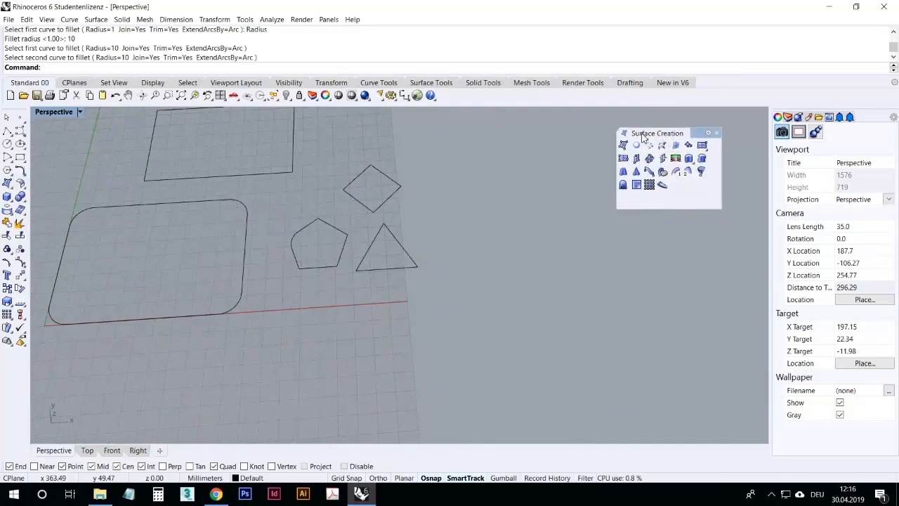
pyautogui.moveTo(416, 314); pyautogui.dragTo(400, 293, button='right')
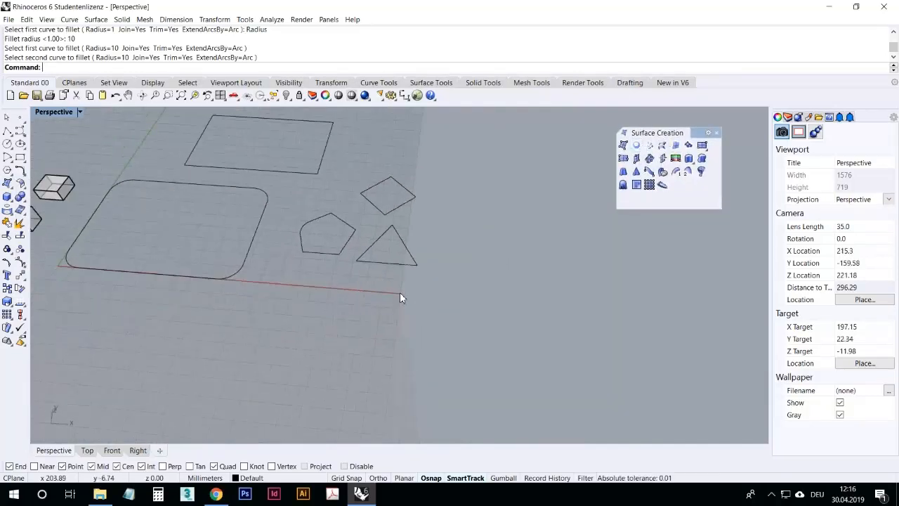
pyautogui.moveTo(459, 220); pyautogui.dragTo(491, 255, button='right')
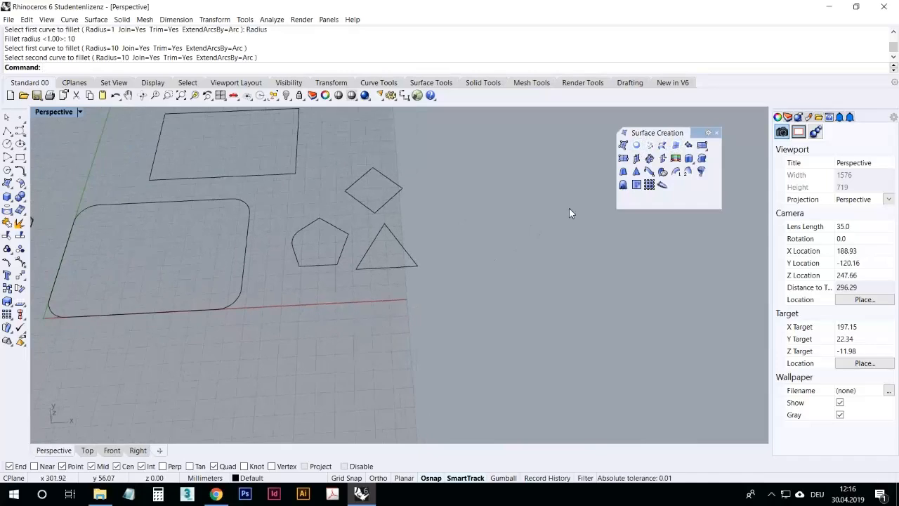
# Step: Create a planar surface from the filleted pentagon curve
pyautogui.click(636, 145)
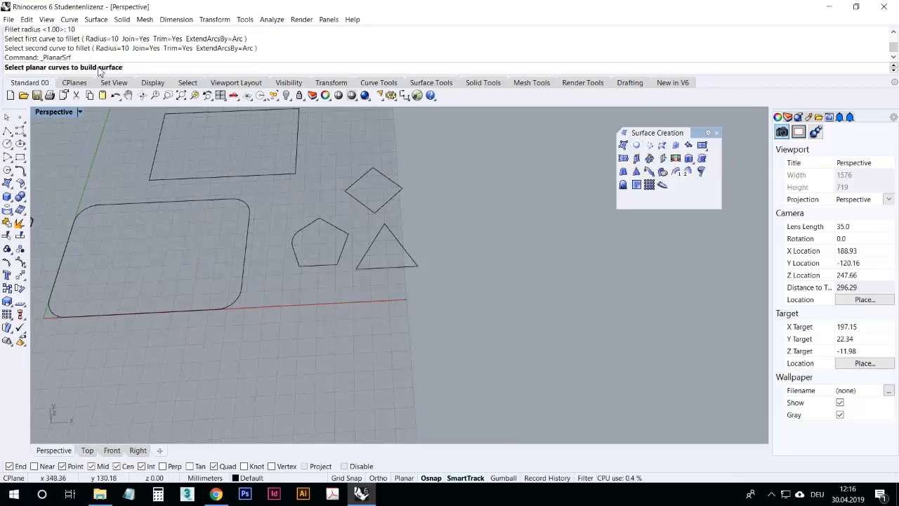
pyautogui.scroll(2, 286, 300)
pyautogui.scroll(-5, 322, 250)
pyautogui.scroll(7, 309, 224)
pyautogui.moveTo(333, 358)
pyautogui.mouseDown(button='right')
pyautogui.moveTo(345, 265)
pyautogui.moveTo(328, 371)
pyautogui.mouseUp(button='right')
pyautogui.scroll(-4, 351, 295)
pyautogui.scroll(2, 327, 356)
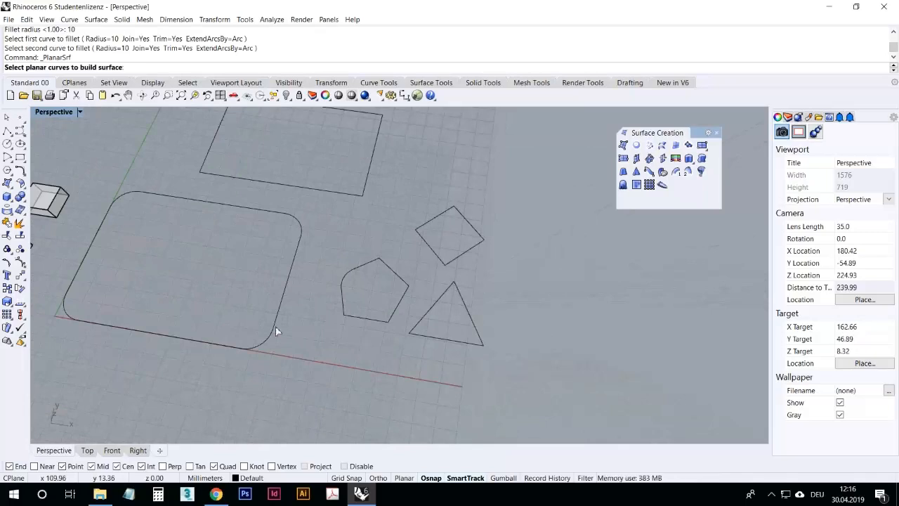
pyautogui.click(343, 310)
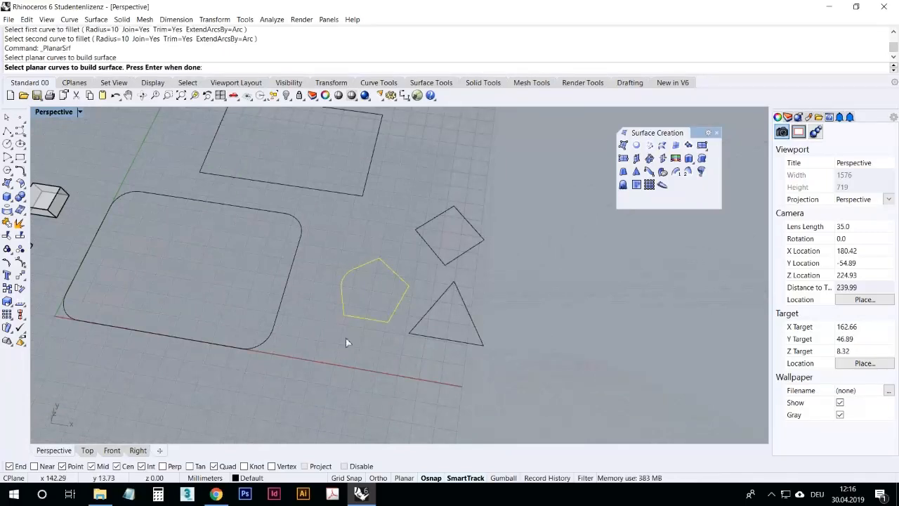
pyautogui.press('Return')
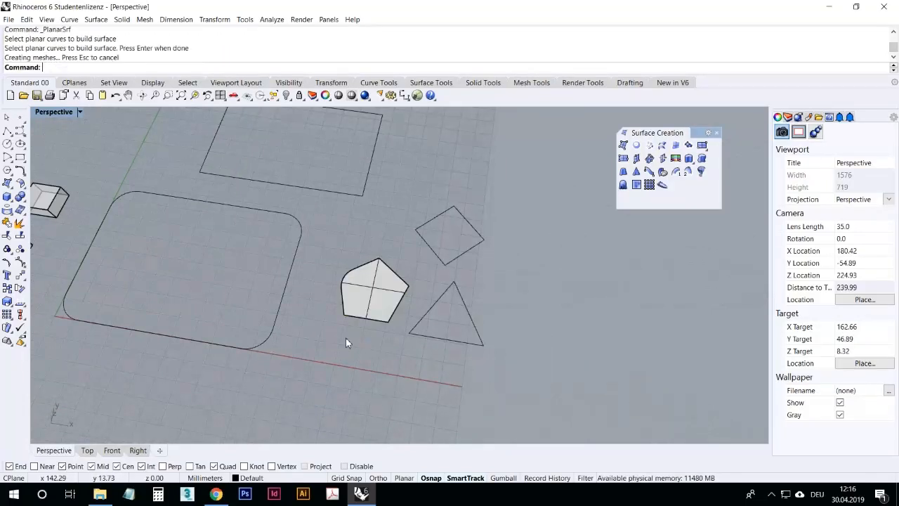
# Step: Select the new pentagon surface and inspect it up close from different angles
pyautogui.moveTo(346, 338); pyautogui.dragTo(387, 320, button='right')
pyautogui.scroll(6, 387, 309)
pyautogui.click(393, 283)
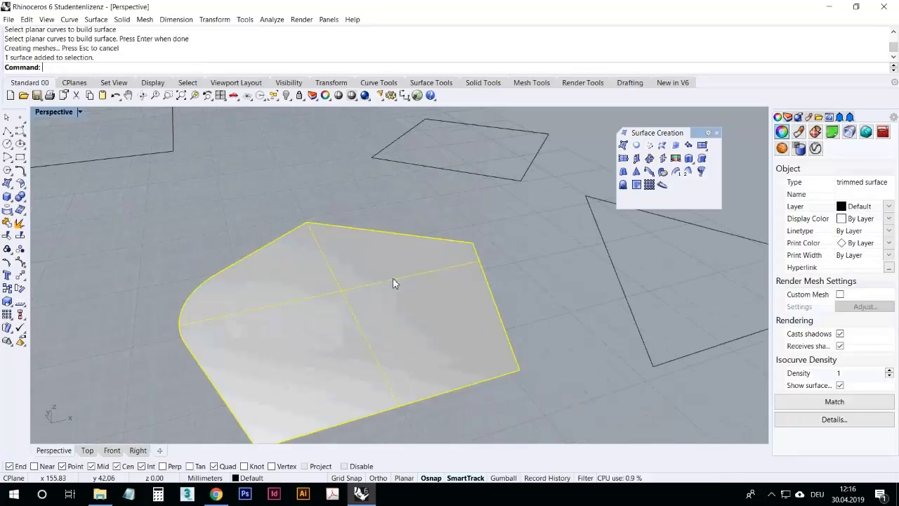
pyautogui.click(238, 224)
pyautogui.scroll(-10, 295, 242)
pyautogui.moveTo(400, 278); pyautogui.dragTo(355, 361, button='right')
pyautogui.scroll(-5, 409, 310)
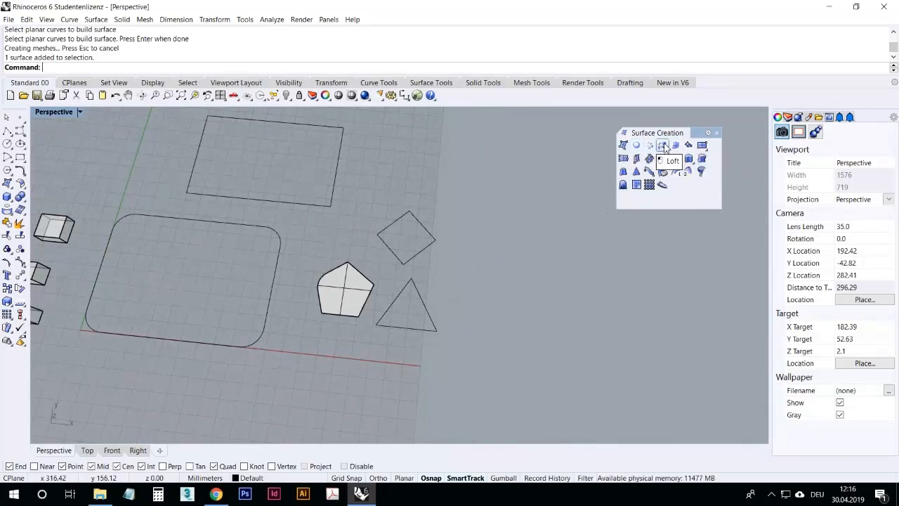
# Step: Create a surface from four corner points picked above the rectangle
pyautogui.click(623, 147)
pyautogui.moveTo(382, 179); pyautogui.dragTo(402, 170, button='right')
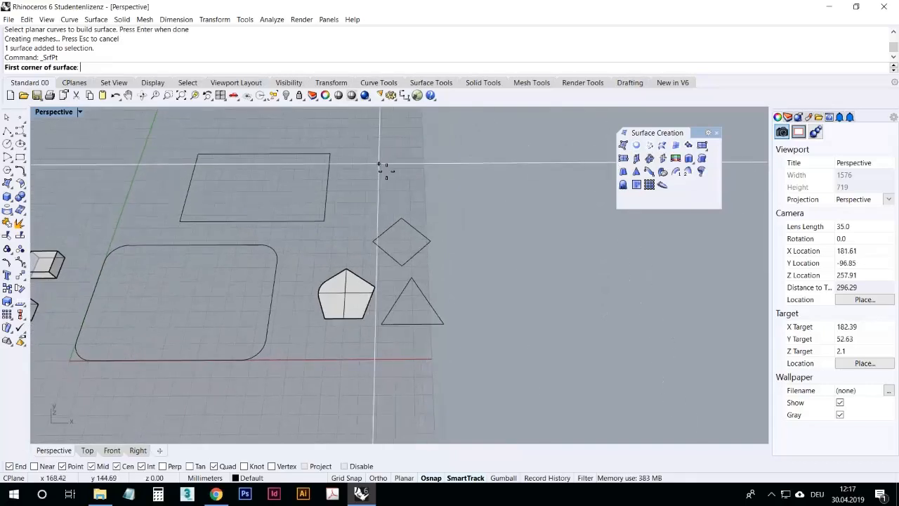
pyautogui.click(380, 165)
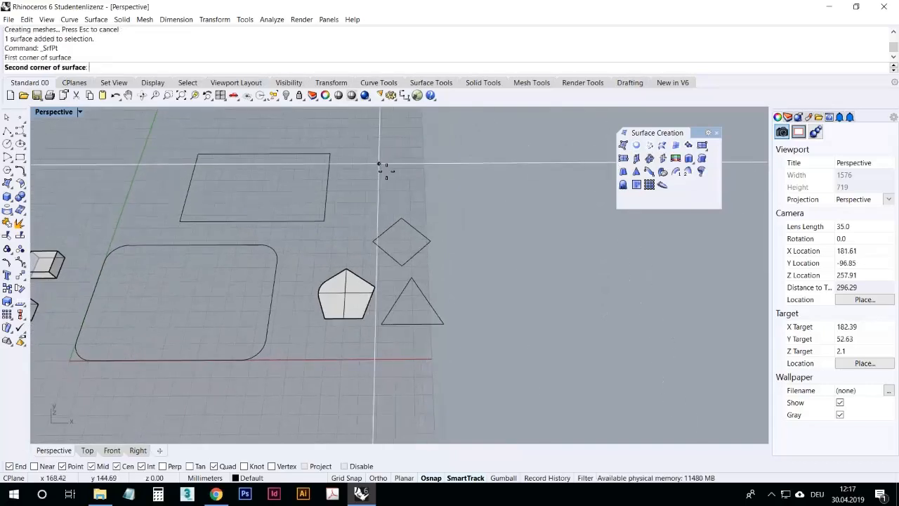
pyautogui.click(351, 194)
pyautogui.click(432, 200)
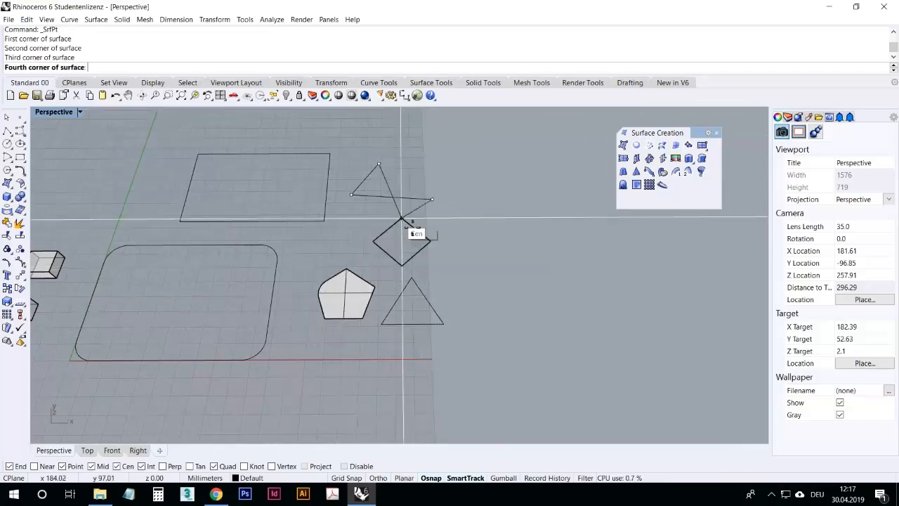
pyautogui.click(414, 171)
# Step: Repeat the corner-point surface command to create a second surface from four picked points
pyautogui.moveTo(406, 187); pyautogui.dragTo(397, 272, button='right')
pyautogui.scroll(-2, 406, 225)
pyautogui.rightClick(414, 186)
pyautogui.click(407, 149)
pyautogui.click(397, 179)
pyautogui.click(454, 199)
pyautogui.click(460, 158)
# Step: Select all the curves and surfaces beside the boxes and delete them
pyautogui.moveTo(461, 163); pyautogui.dragTo(360, 247, button='right')
pyautogui.scroll(-8, 407, 228)
pyautogui.scroll(8, 327, 261)
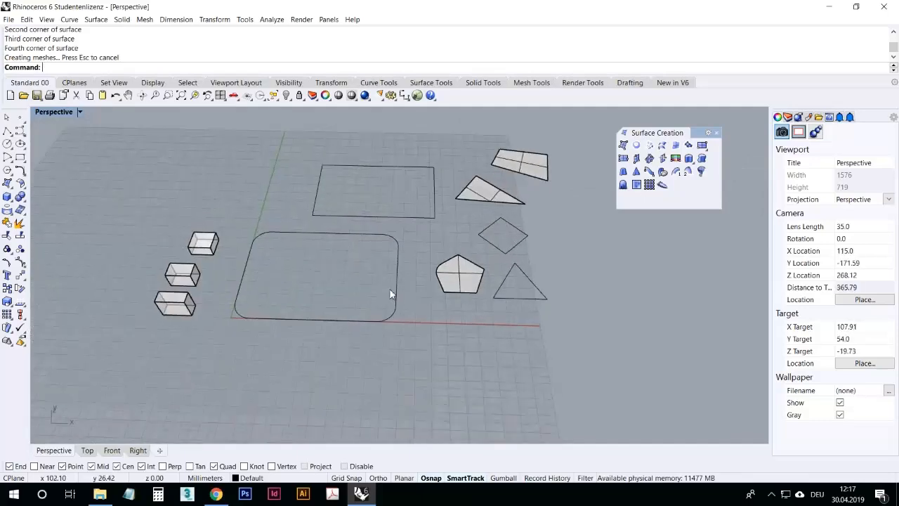
pyautogui.scroll(-2, 391, 289)
pyautogui.moveTo(548, 331); pyautogui.dragTo(320, 154)
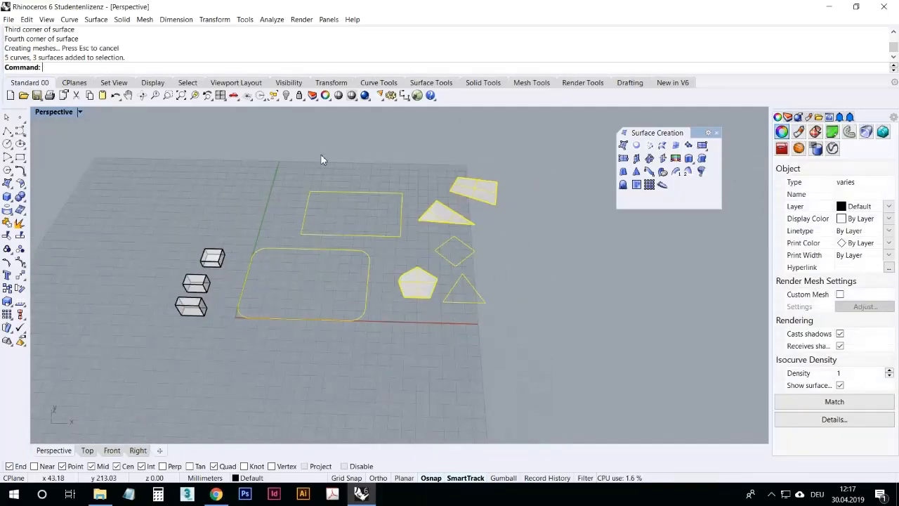
pyautogui.press('Delete')
# Step: Create a corner-point surface with corners picked at different heights across the four viewports
pyautogui.moveTo(291, 247); pyautogui.dragTo(301, 307, button='right')
pyautogui.scroll(3, 307, 328)
pyautogui.scroll(-1, 244, 303)
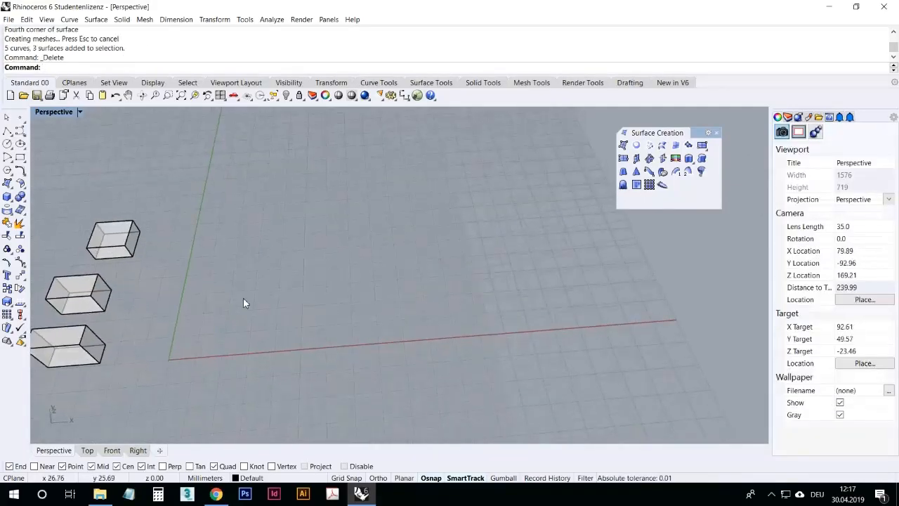
pyautogui.rightClick(222, 291)
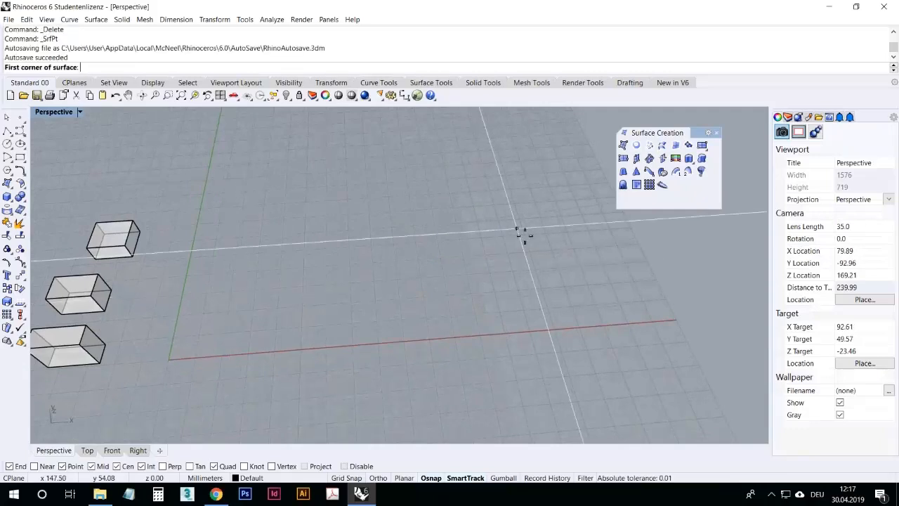
pyautogui.click(234, 287)
pyautogui.click(368, 325)
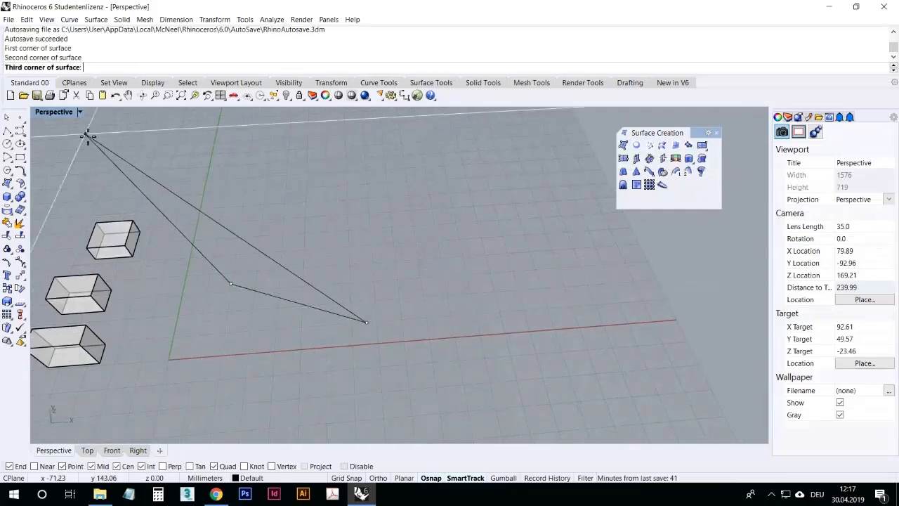
pyautogui.doubleClick(65, 116)
pyautogui.scroll(-6, 162, 406)
pyautogui.scroll(4, 279, 370)
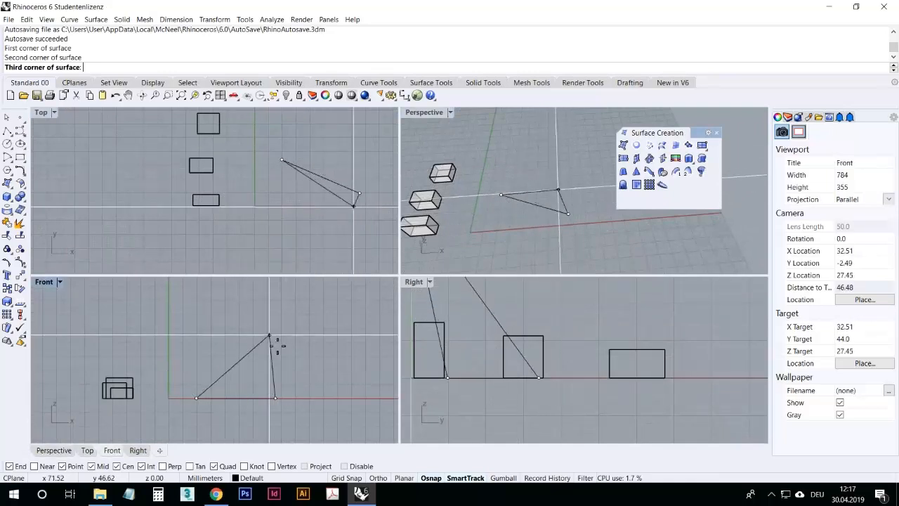
pyautogui.click(285, 375)
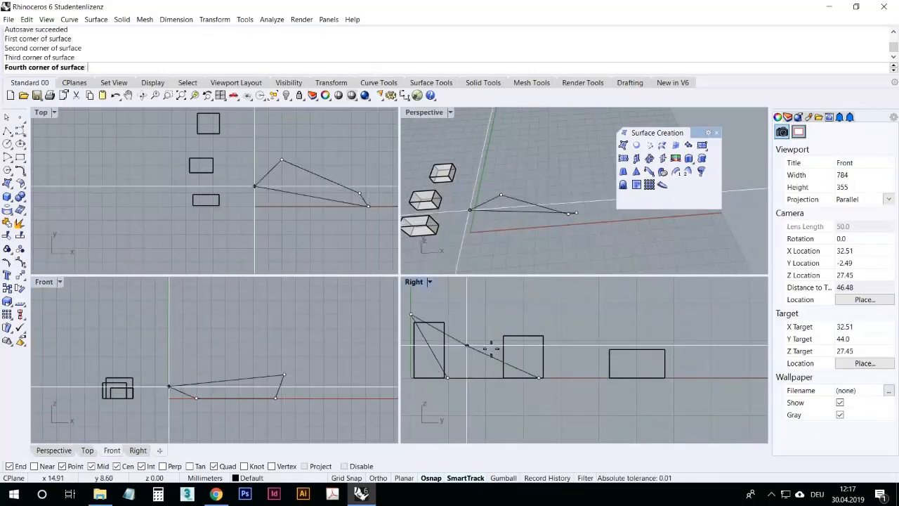
pyautogui.click(588, 360)
pyautogui.doubleClick(422, 112)
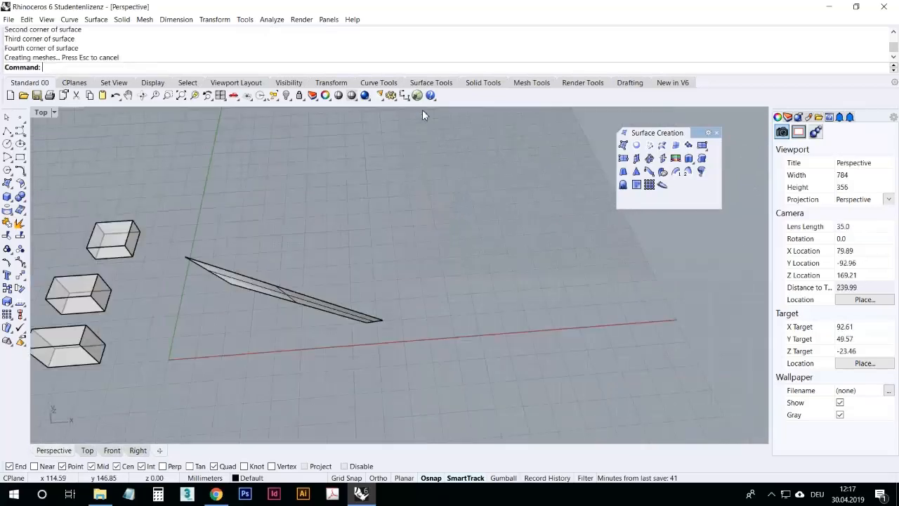
# Step: Delete the skewed corner-point surface
pyautogui.moveTo(464, 264); pyautogui.dragTo(345, 223, button='right')
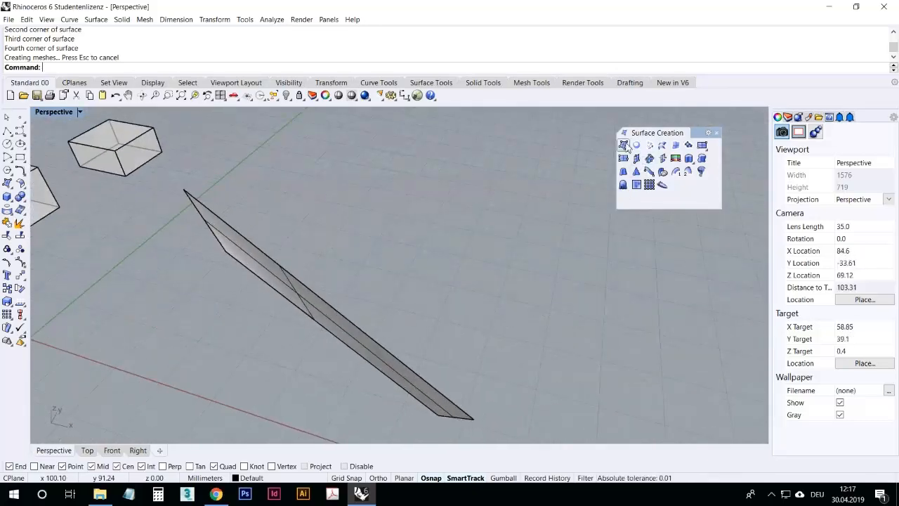
pyautogui.scroll(-5, 408, 336)
pyautogui.moveTo(484, 379); pyautogui.dragTo(419, 304)
pyautogui.press('Delete')
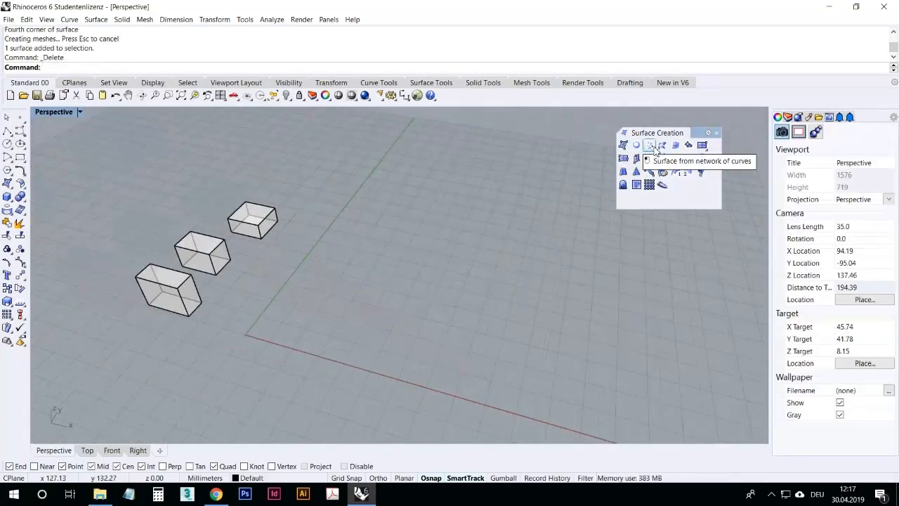
pyautogui.moveTo(315, 247); pyautogui.dragTo(385, 268, button='right')
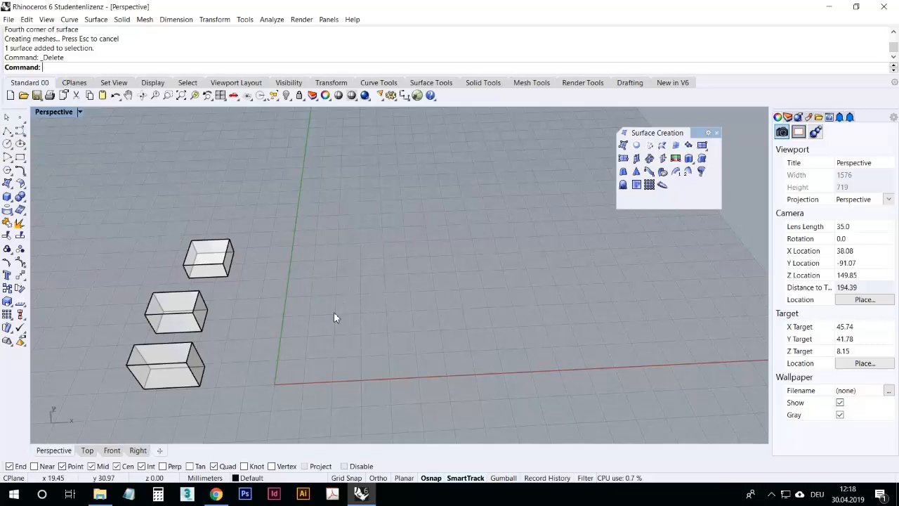
pyautogui.moveTo(339, 313); pyautogui.dragTo(414, 261, button='right')
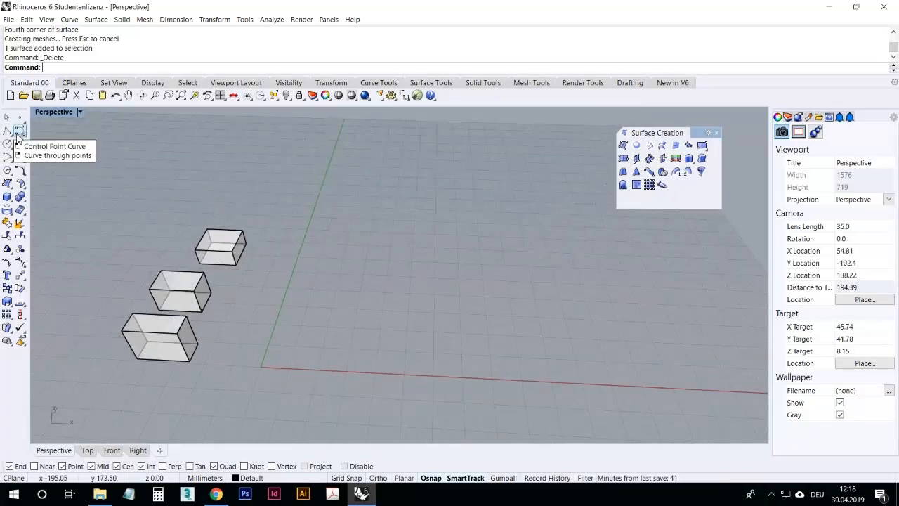
pyautogui.moveTo(590, 345); pyautogui.dragTo(117, 157, button='right')
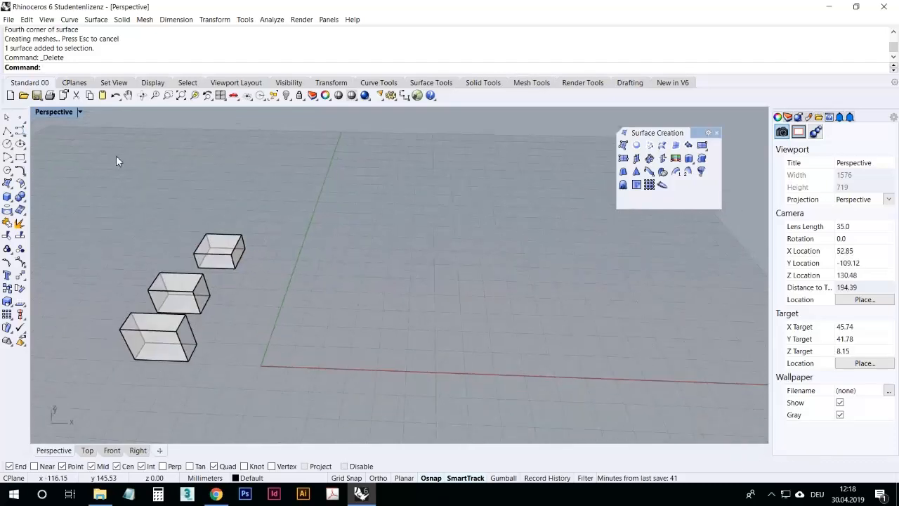
pyautogui.click(771, 497)
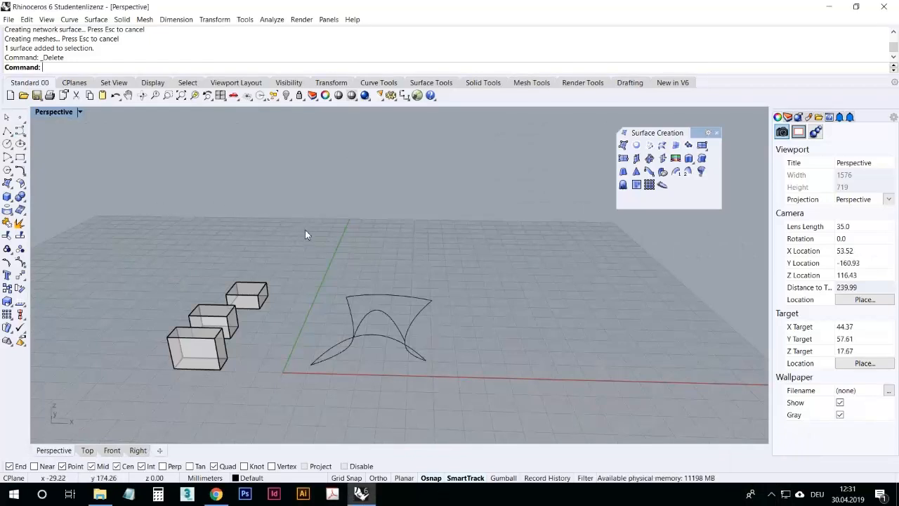
# Step: Orbit around and inspect the four curves drawn for a network surface
pyautogui.moveTo(409, 293); pyautogui.dragTo(407, 355, button='right')
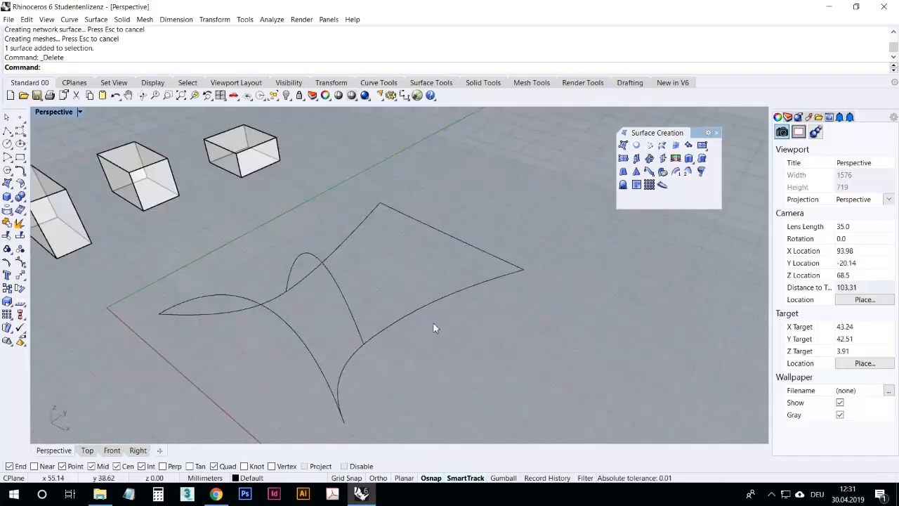
pyautogui.click(427, 304)
pyautogui.click(508, 319)
pyautogui.scroll(-6, 517, 317)
pyautogui.moveTo(581, 372); pyautogui.dragTo(416, 249)
pyautogui.click(421, 240)
pyautogui.scroll(4, 464, 341)
pyautogui.click(456, 295)
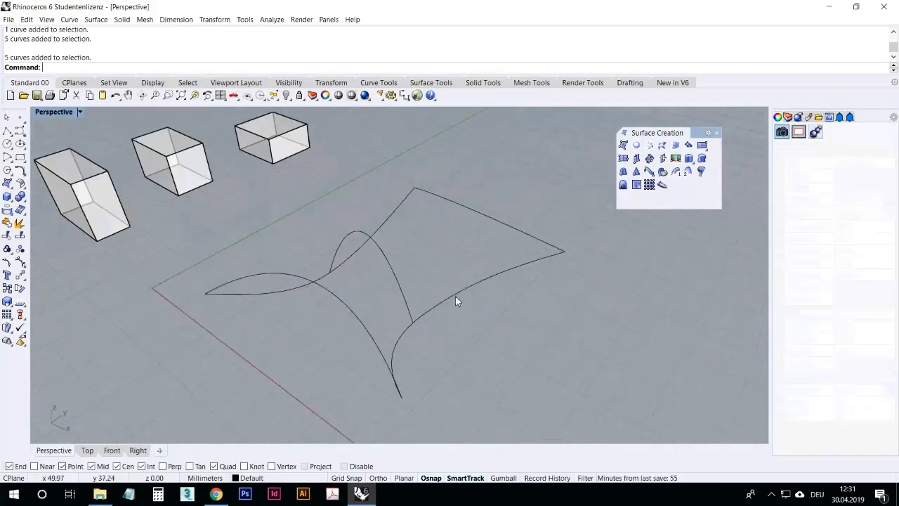
pyautogui.click(399, 210)
pyautogui.click(460, 207)
pyautogui.click(383, 263)
pyautogui.click(389, 262)
pyautogui.click(339, 299)
pyautogui.click(277, 360)
pyautogui.moveTo(266, 360); pyautogui.dragTo(460, 370, button='right')
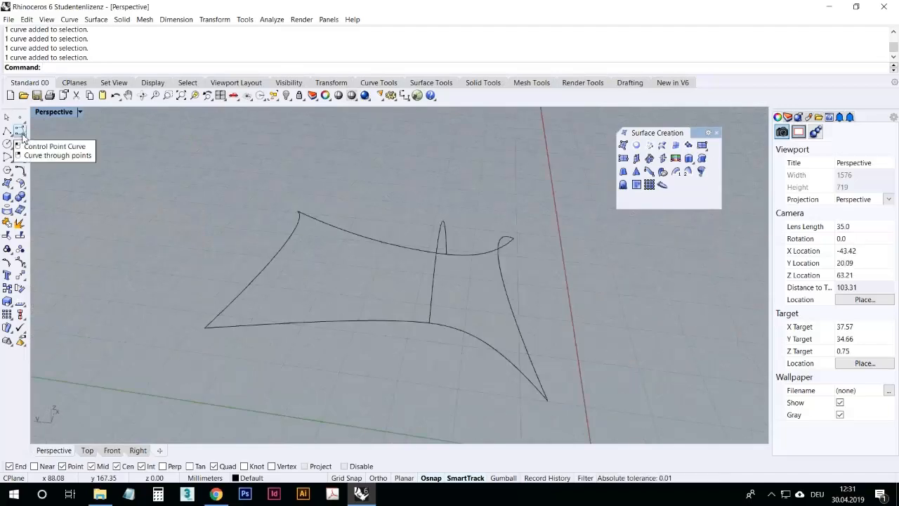
pyautogui.moveTo(304, 236); pyautogui.dragTo(444, 289, button='right')
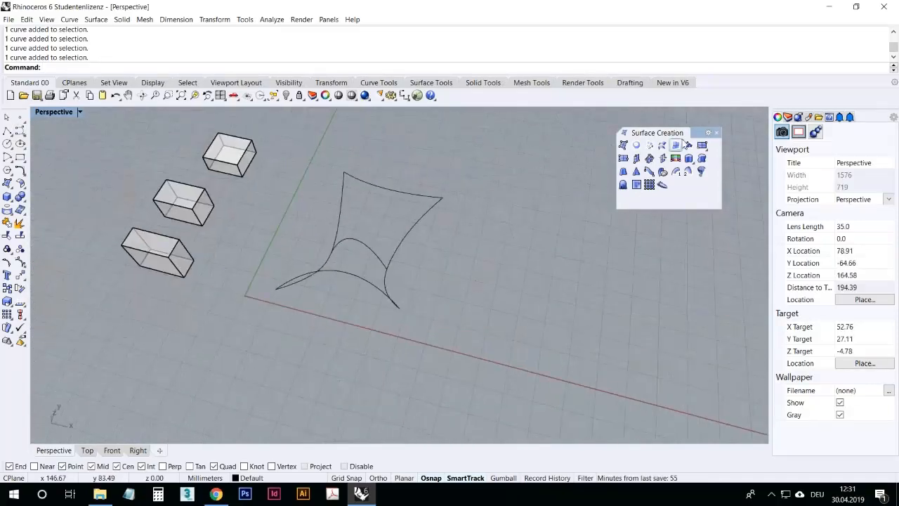
pyautogui.moveTo(590, 211); pyautogui.dragTo(552, 225, button='right')
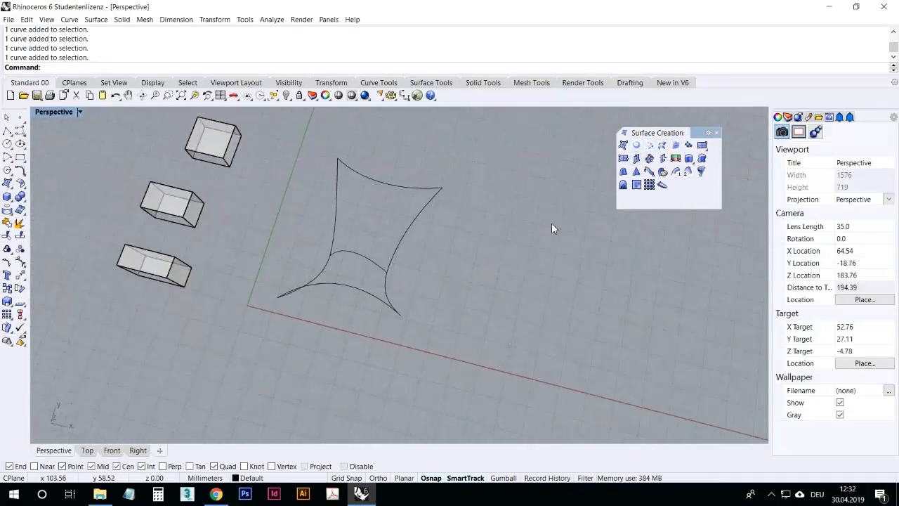
# Step: Create a surface from the network of the four curves
pyautogui.click(651, 145)
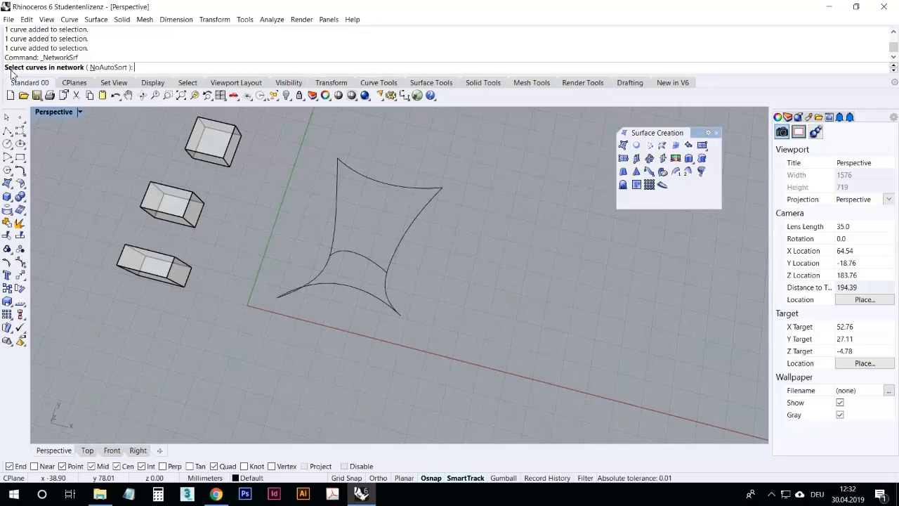
pyautogui.moveTo(388, 254); pyautogui.dragTo(347, 335, button='right')
pyautogui.moveTo(375, 330); pyautogui.dragTo(476, 353, button='right')
pyautogui.moveTo(322, 198); pyautogui.dragTo(269, 156)
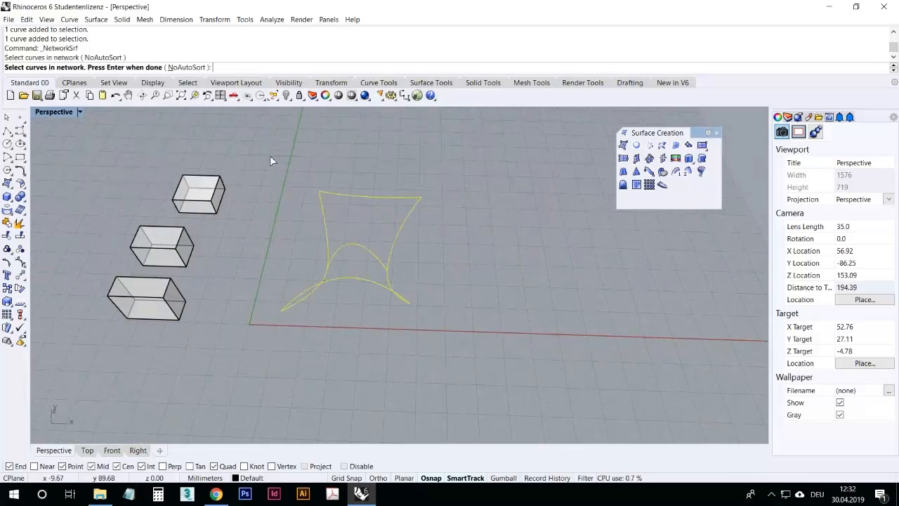
pyautogui.press('Return')
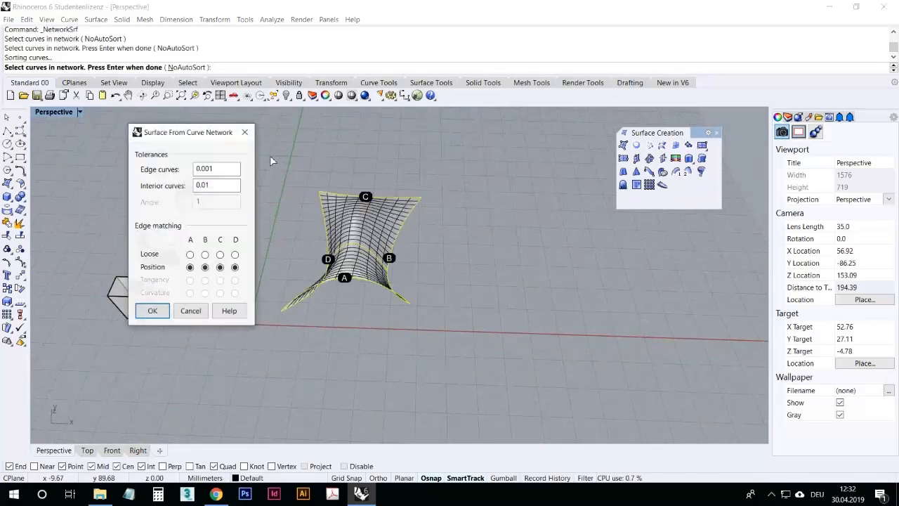
# Step: Finish the network surface with edges B and D set to loose edge matching, keeping A and C at position
pyautogui.moveTo(231, 134); pyautogui.dragTo(629, 141)
pyautogui.moveTo(382, 265); pyautogui.dragTo(450, 257, button='right')
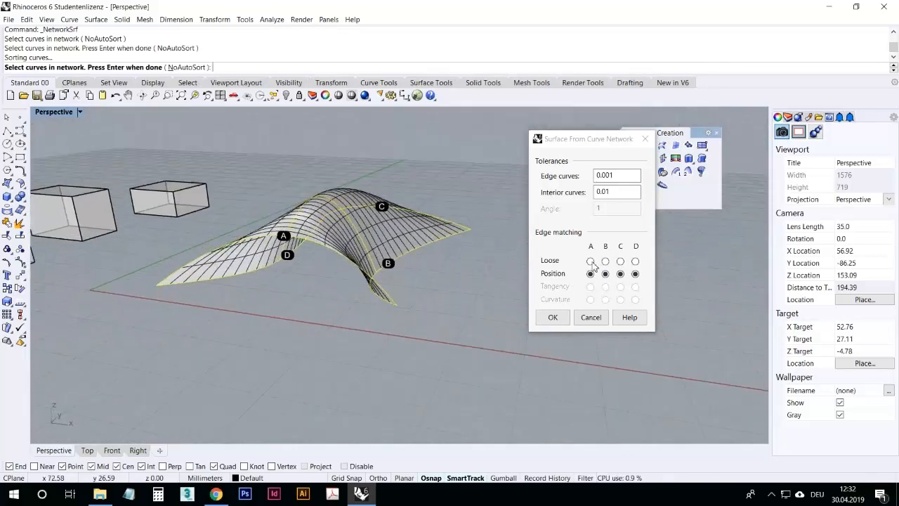
pyautogui.moveTo(513, 259); pyautogui.dragTo(616, 302, button='right')
pyautogui.moveTo(499, 253); pyautogui.dragTo(470, 271, button='right')
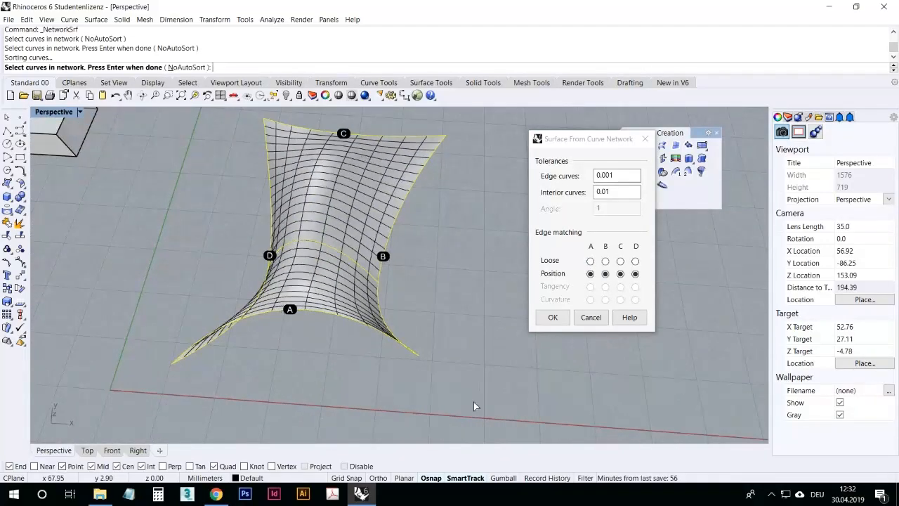
pyautogui.click(605, 262)
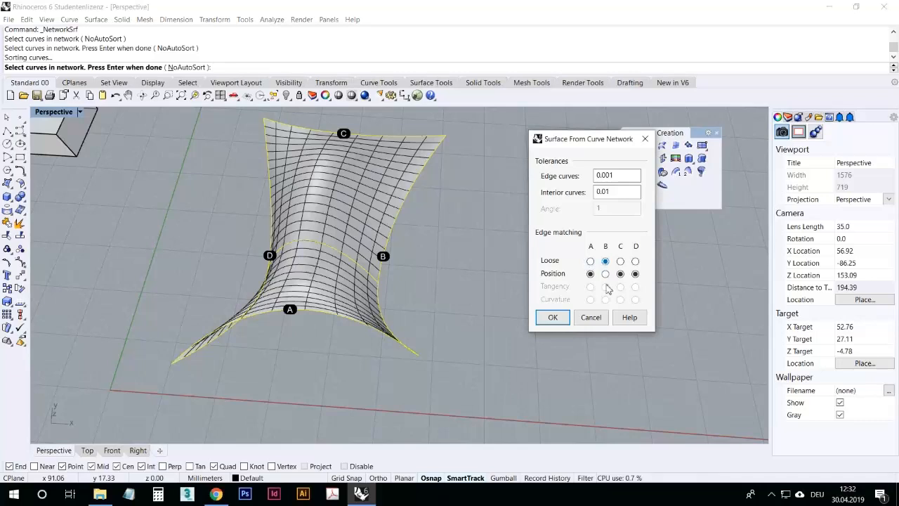
pyautogui.moveTo(428, 271); pyautogui.dragTo(384, 231, button='right')
pyautogui.click(635, 261)
pyautogui.click(620, 273)
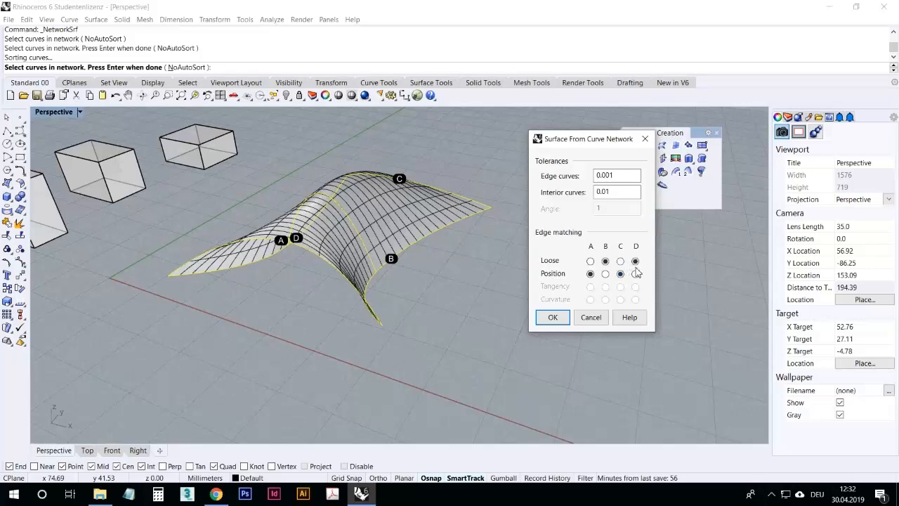
pyautogui.click(569, 318)
# Step: Orbit around the new network surface to inspect its shape
pyautogui.moveTo(451, 280); pyautogui.dragTo(292, 298, button='right')
pyautogui.click(292, 298)
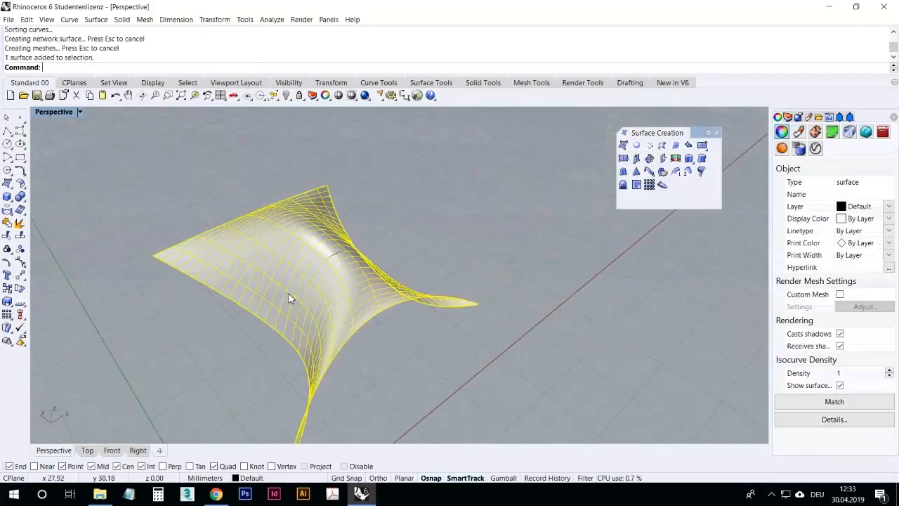
pyautogui.moveTo(425, 257); pyautogui.dragTo(298, 267, button='right')
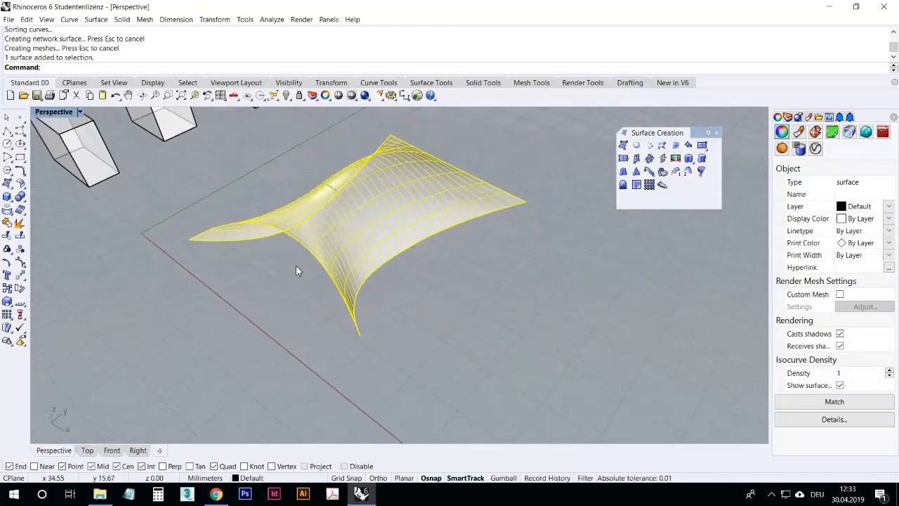
pyautogui.click(273, 285)
pyautogui.scroll(-8, 271, 282)
pyautogui.moveTo(385, 216); pyautogui.dragTo(509, 242, button='right')
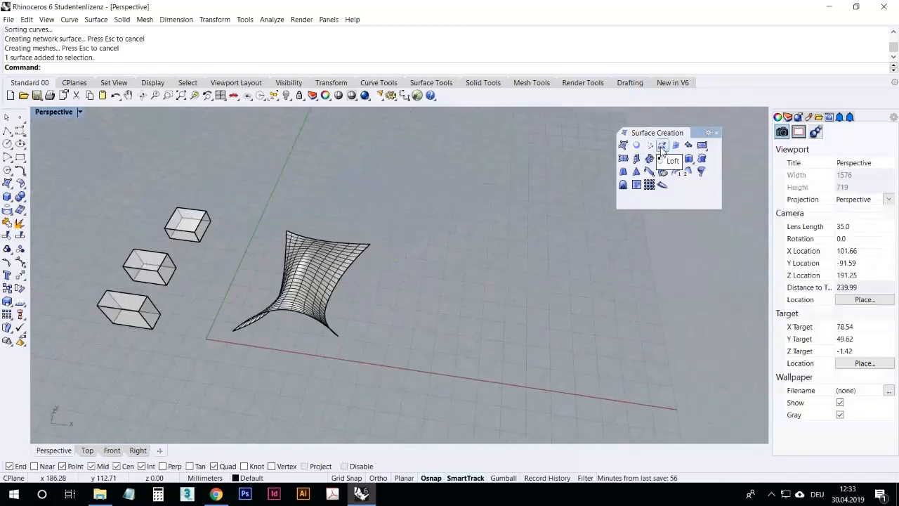
pyautogui.click(19, 131)
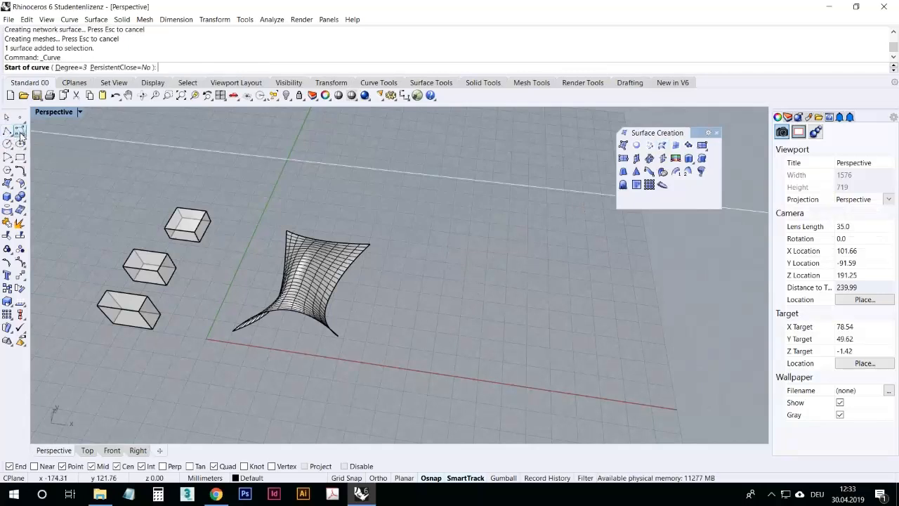
pyautogui.press('Escape')
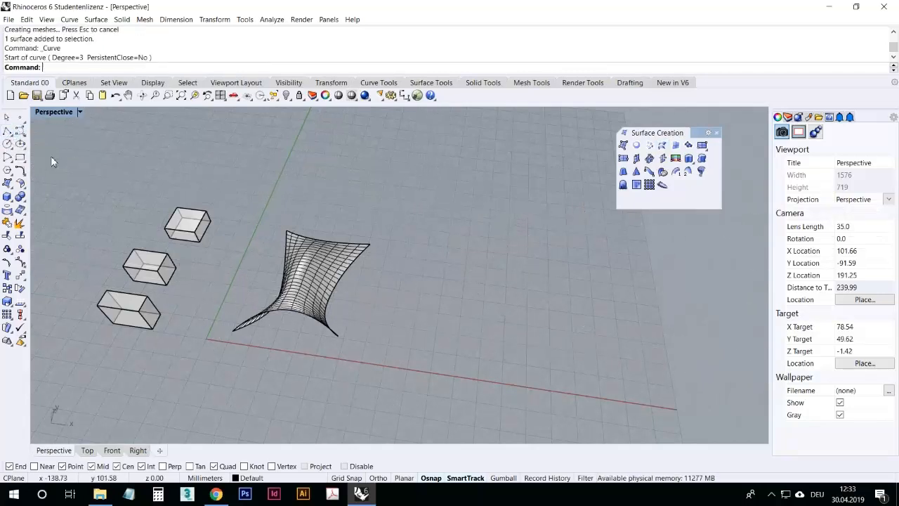
# Step: Draw an arched curve with four points on the ground plane
pyautogui.rightClick(393, 284)
pyautogui.moveTo(444, 342); pyautogui.dragTo(442, 333, button='right')
pyautogui.scroll(5, 441, 333)
pyautogui.click(379, 298)
pyautogui.click(434, 258)
pyautogui.click(476, 279)
pyautogui.click(522, 328)
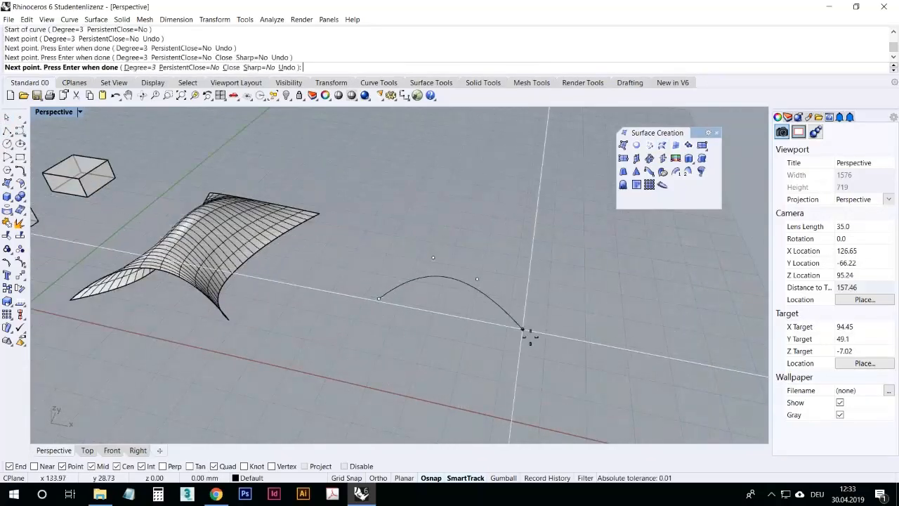
pyautogui.rightClick(529, 335)
# Step: Draw a second arched curve behind the first one
pyautogui.moveTo(401, 252); pyautogui.dragTo(399, 253, button='right')
pyautogui.rightClick(397, 257)
pyautogui.click(392, 261)
pyautogui.click(417, 236)
pyautogui.click(459, 238)
pyautogui.click(487, 262)
pyautogui.click(498, 277)
pyautogui.rightClick(500, 281)
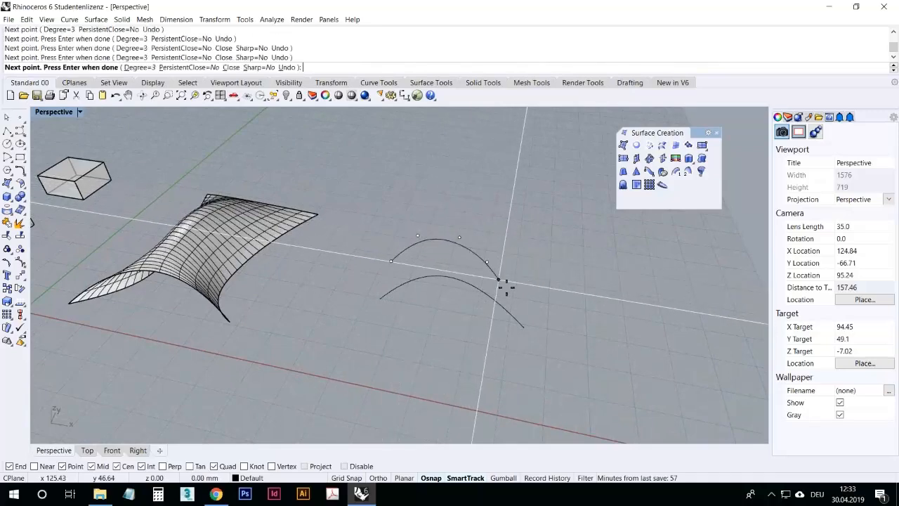
# Step: Draw a third arched curve further back, parallel to the others
pyautogui.rightClick(444, 230)
pyautogui.click(402, 228)
pyautogui.click(429, 206)
pyautogui.click(474, 199)
pyautogui.click(499, 236)
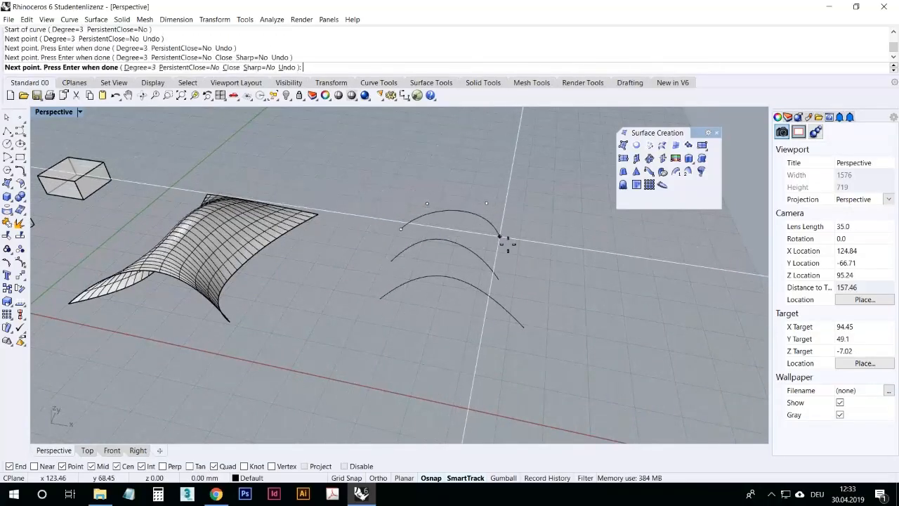
pyautogui.rightClick(500, 240)
pyautogui.moveTo(454, 280); pyautogui.dragTo(463, 247, button='right')
pyautogui.doubleClick(43, 111)
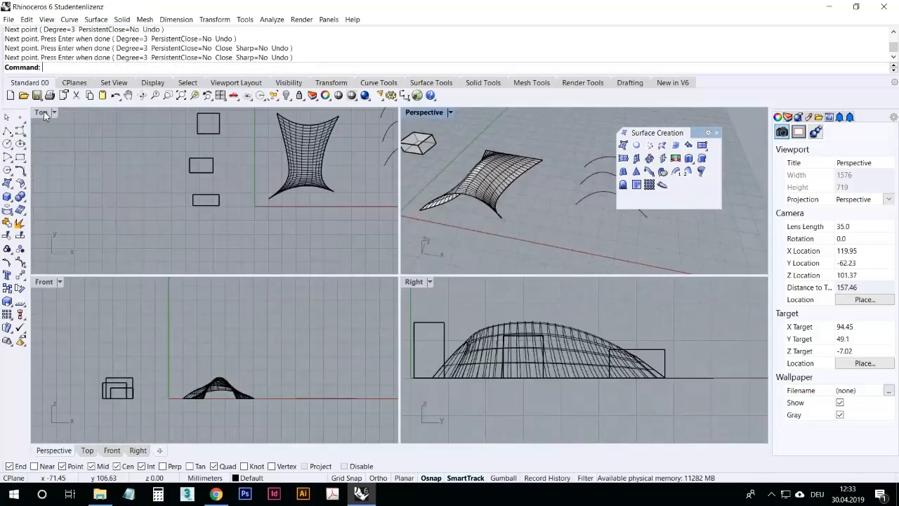
pyautogui.doubleClick(425, 112)
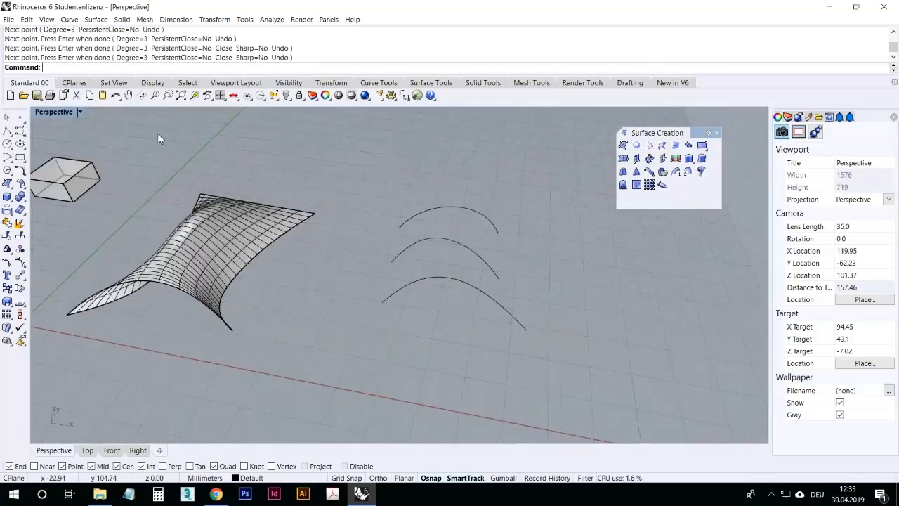
pyautogui.doubleClick(47, 113)
pyautogui.doubleClick(44, 113)
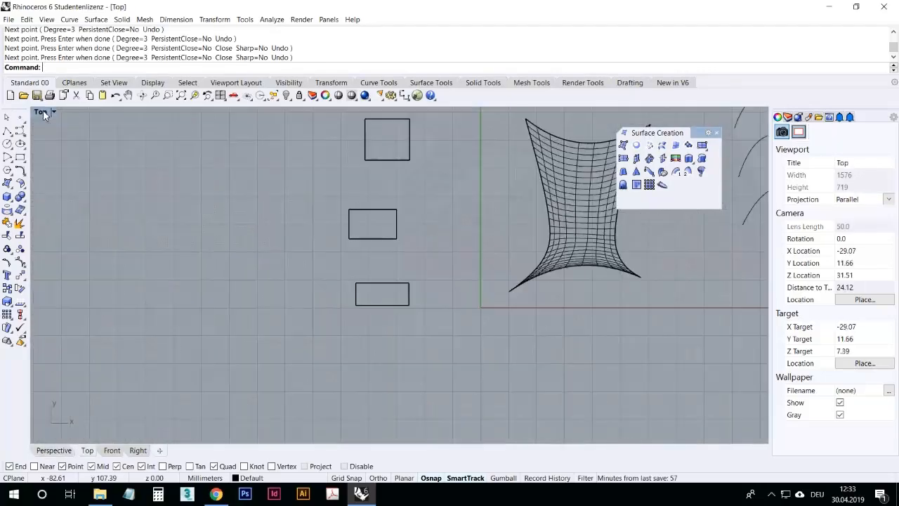
pyautogui.doubleClick(44, 112)
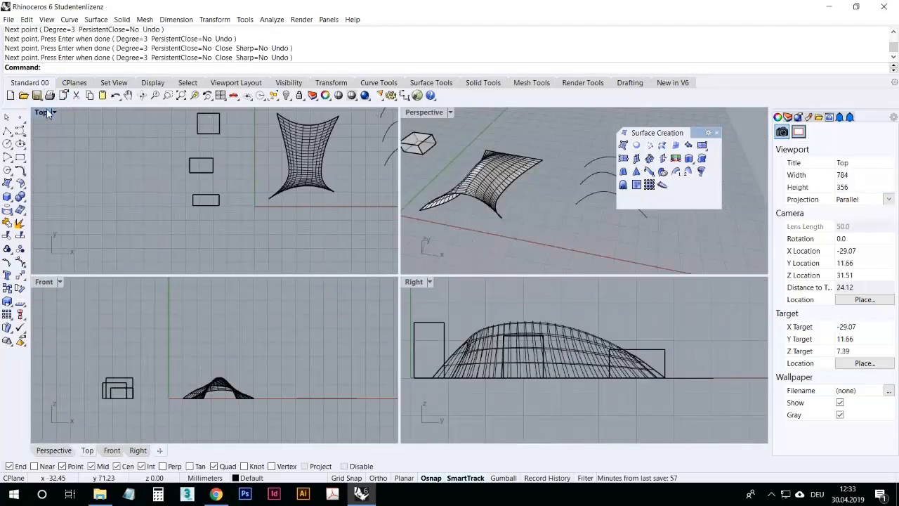
pyautogui.doubleClick(43, 112)
pyautogui.doubleClick(43, 112)
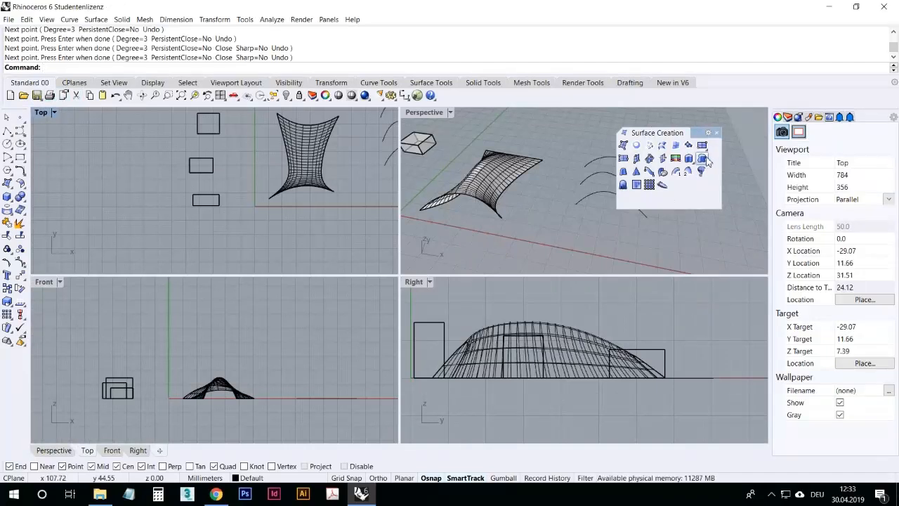
# Step: Move the middle arched curve straight up about 20 mm
pyautogui.moveTo(675, 133); pyautogui.dragTo(756, 184)
pyautogui.moveTo(619, 204); pyautogui.dragTo(512, 179, button='right')
pyautogui.click(512, 179)
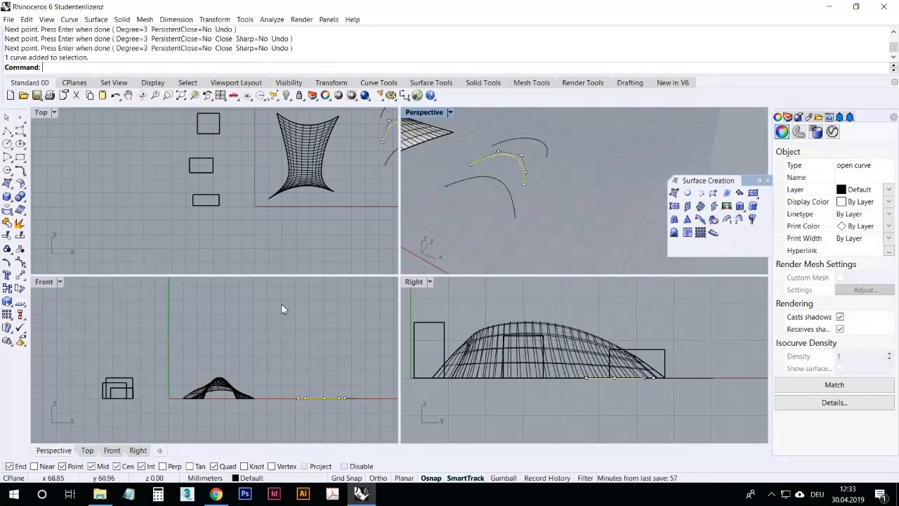
pyautogui.scroll(-8, 205, 346)
pyautogui.scroll(8, 221, 344)
pyautogui.moveTo(334, 389); pyautogui.dragTo(251, 360, button='right')
pyautogui.scroll(-7, 170, 351)
pyautogui.moveTo(169, 354); pyautogui.dragTo(205, 353, button='right')
pyautogui.scroll(5, 202, 352)
pyautogui.scroll(-2, 215, 352)
pyautogui.scroll(5, 225, 344)
pyautogui.scroll(-4, 227, 343)
pyautogui.scroll(4, 225, 343)
pyautogui.scroll(-4, 223, 345)
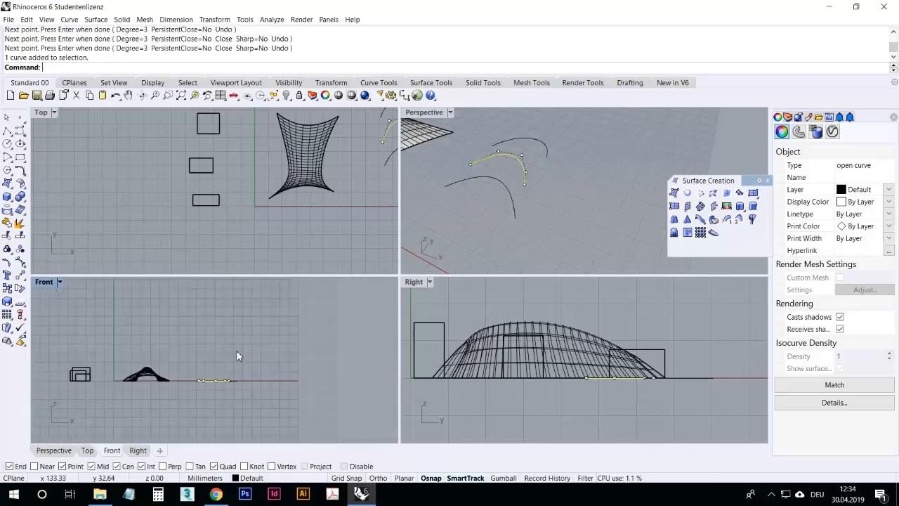
pyautogui.press('Return')
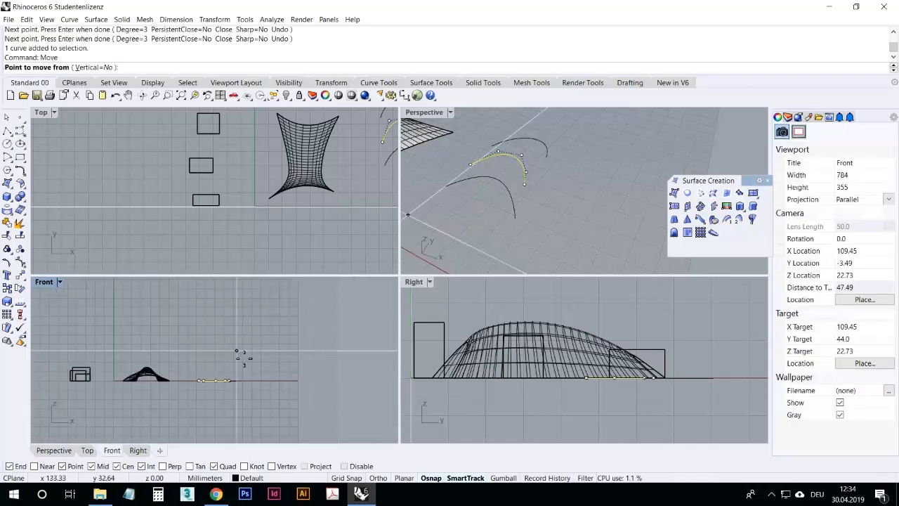
pyautogui.click(254, 368)
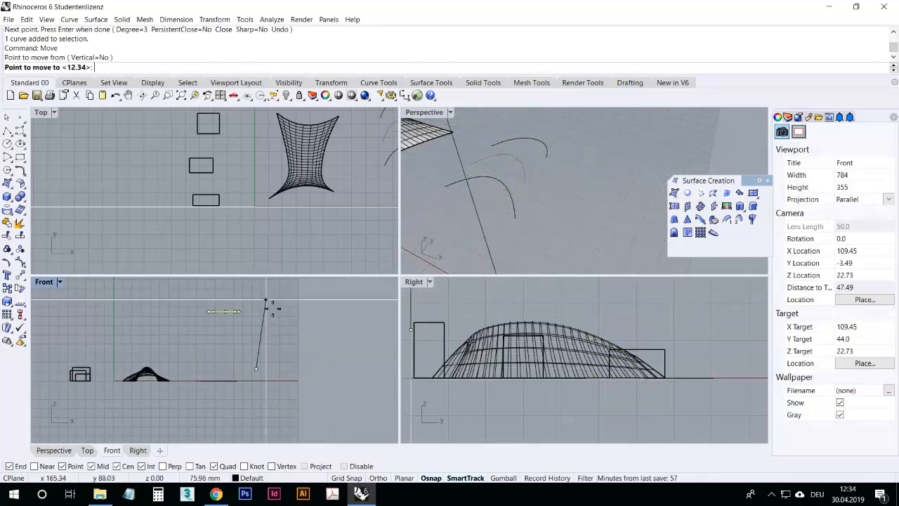
pyautogui.press('shift')
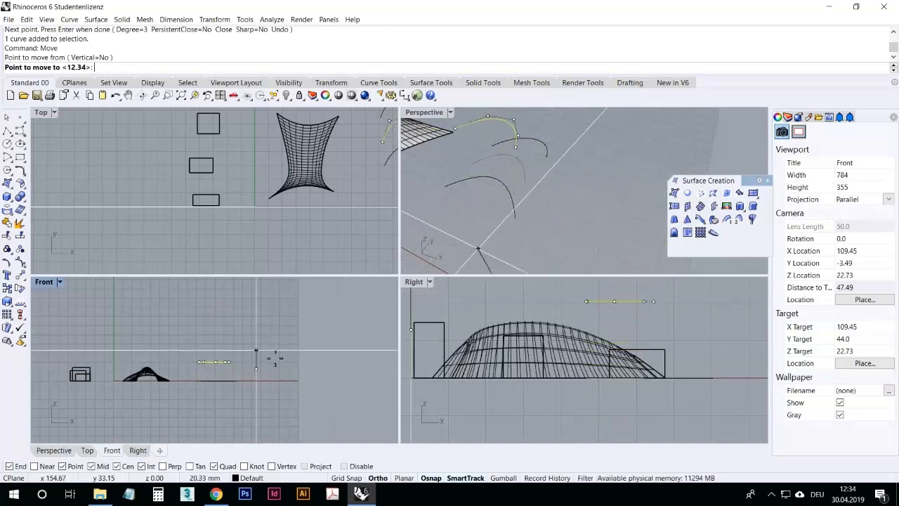
pyautogui.click(270, 357)
# Step: Move the rear arched curve straight up about 42 mm
pyautogui.moveTo(493, 211); pyautogui.dragTo(538, 213, button='right')
pyautogui.click(527, 245)
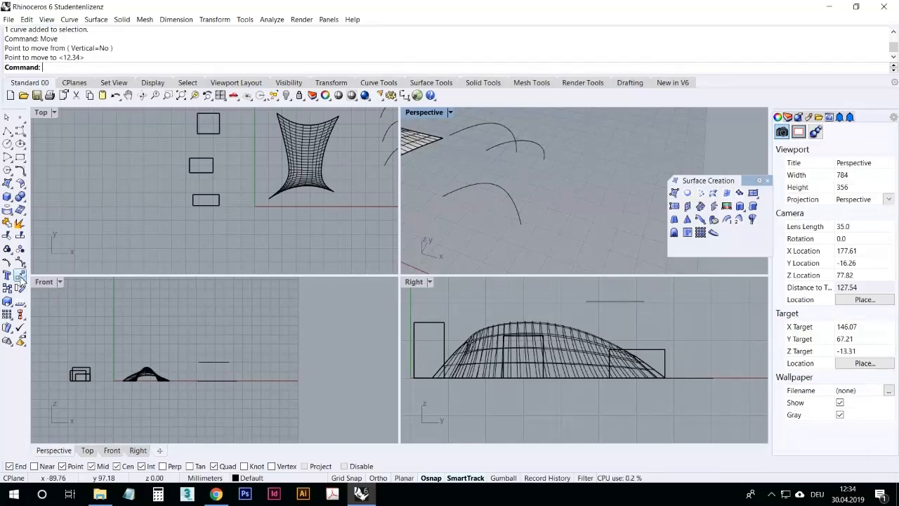
pyautogui.moveTo(525, 232); pyautogui.dragTo(512, 175, button='right')
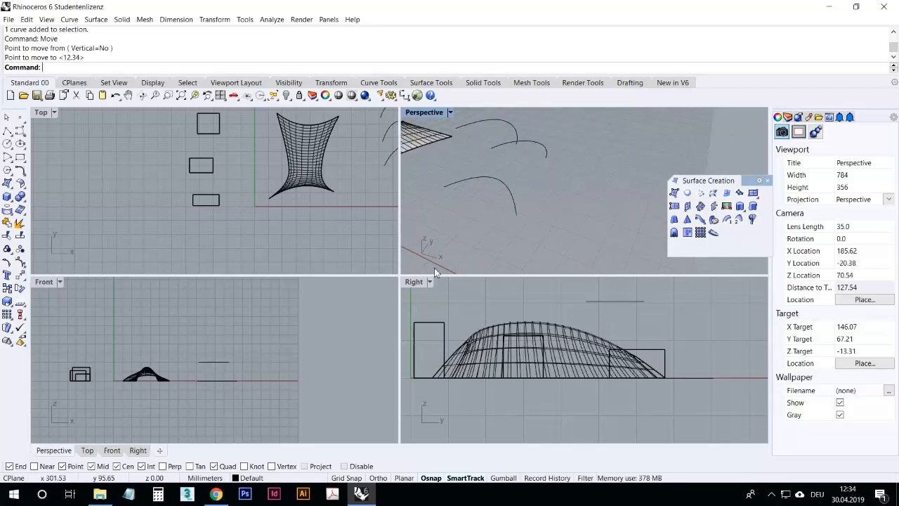
pyautogui.click(527, 150)
pyautogui.moveTo(577, 229); pyautogui.dragTo(505, 202, button='right')
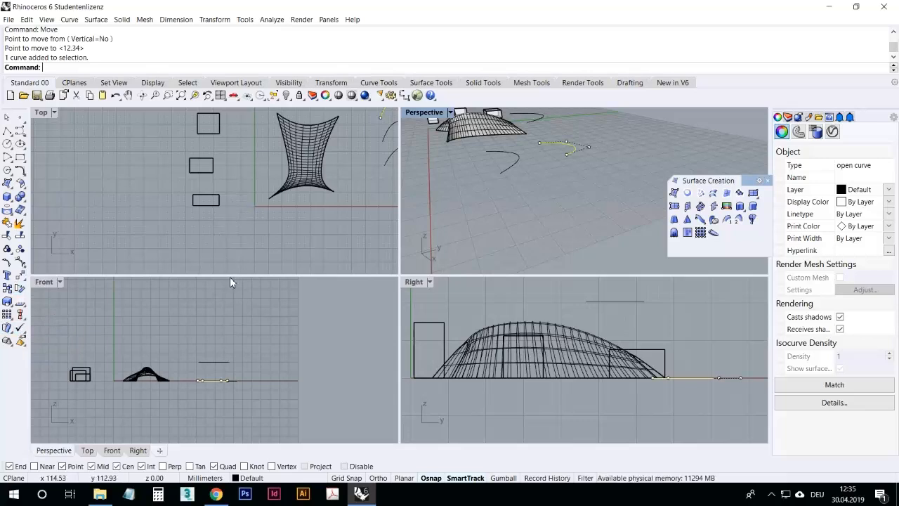
pyautogui.moveTo(561, 179); pyautogui.dragTo(609, 208, button='right')
pyautogui.click(19, 277)
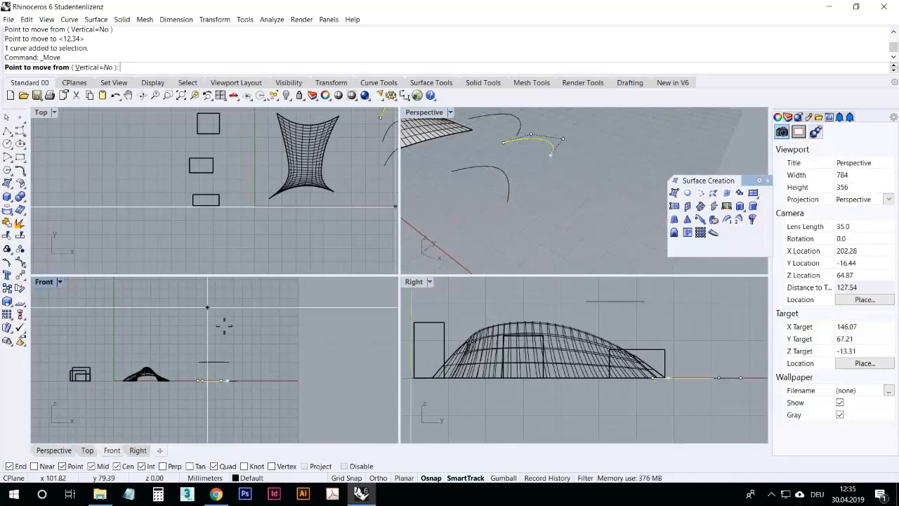
pyautogui.moveTo(252, 340); pyautogui.dragTo(232, 352, button='right')
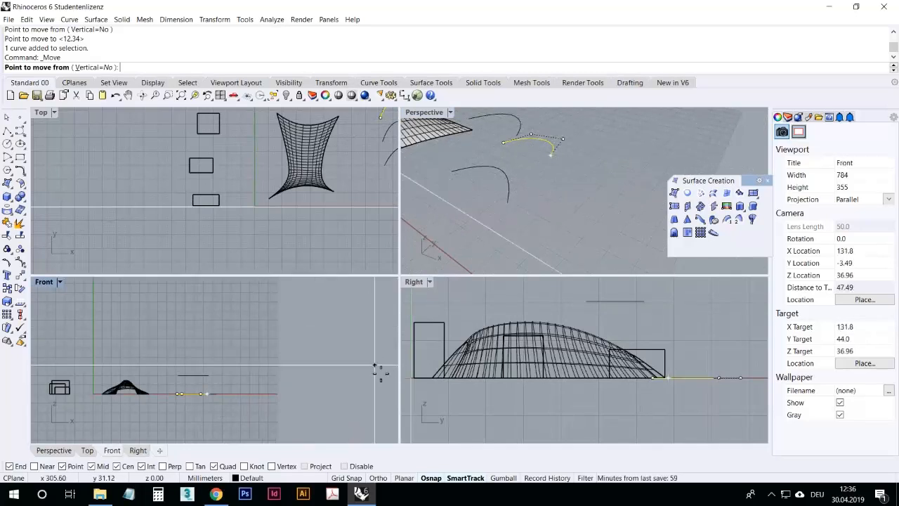
pyautogui.scroll(2, 291, 373)
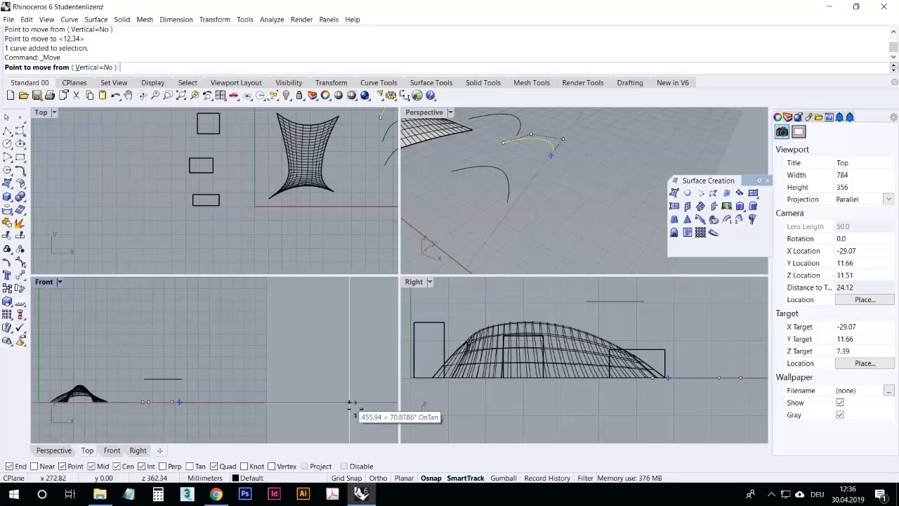
pyautogui.click(239, 381)
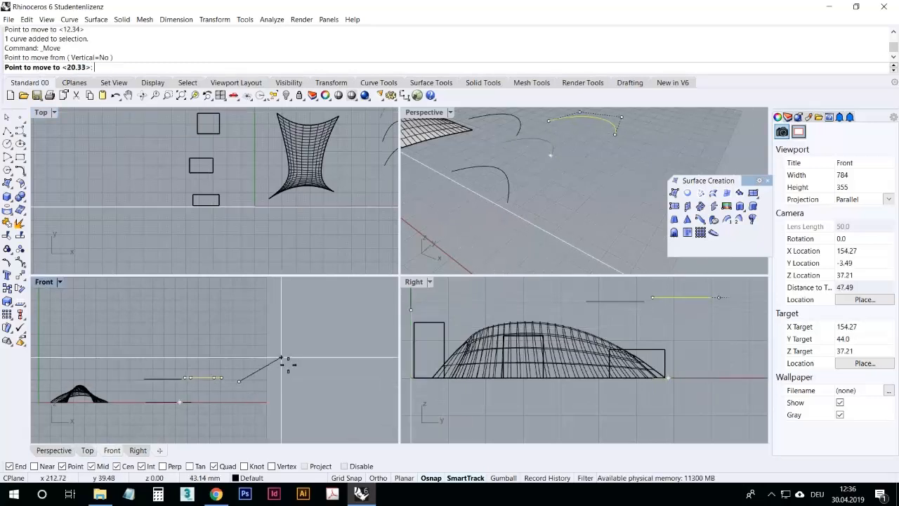
pyautogui.scroll(-2, 241, 367)
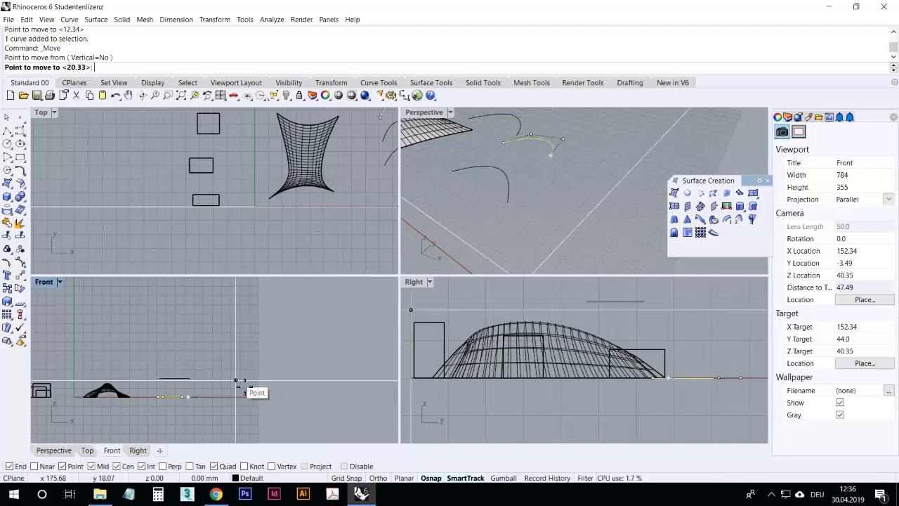
pyautogui.click(236, 342)
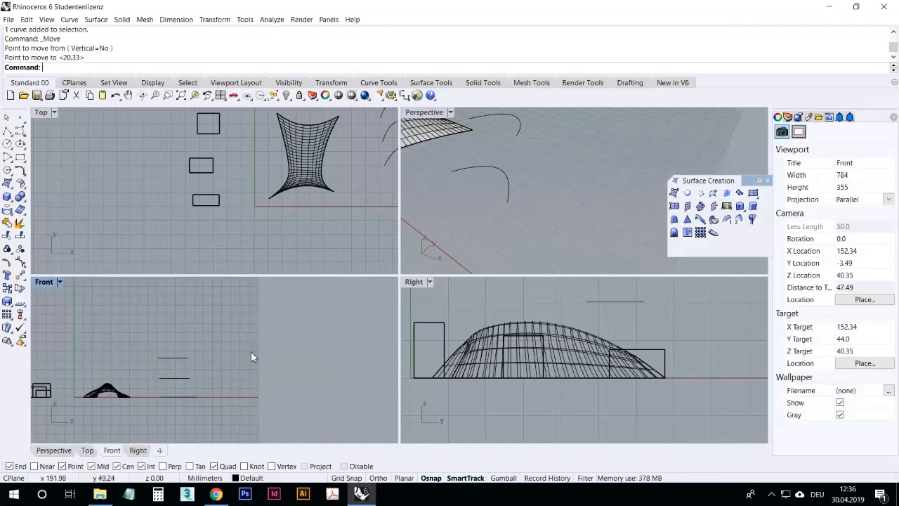
# Step: Move one more arched curve upward so the three curves sit at different heights
pyautogui.doubleClick(433, 112)
pyautogui.moveTo(138, 187); pyautogui.dragTo(275, 211, button='right')
pyautogui.click(277, 176)
pyautogui.click(20, 276)
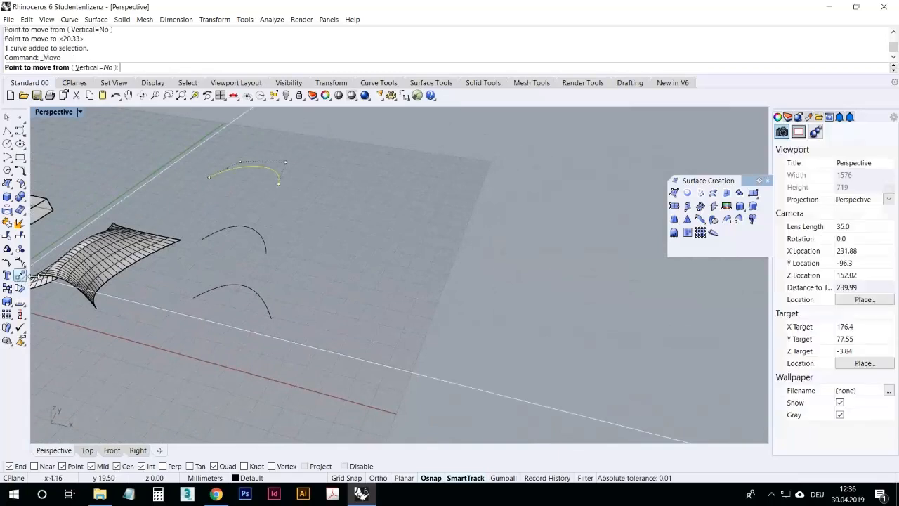
pyautogui.moveTo(395, 314); pyautogui.dragTo(420, 277, button='right')
pyautogui.click(415, 273)
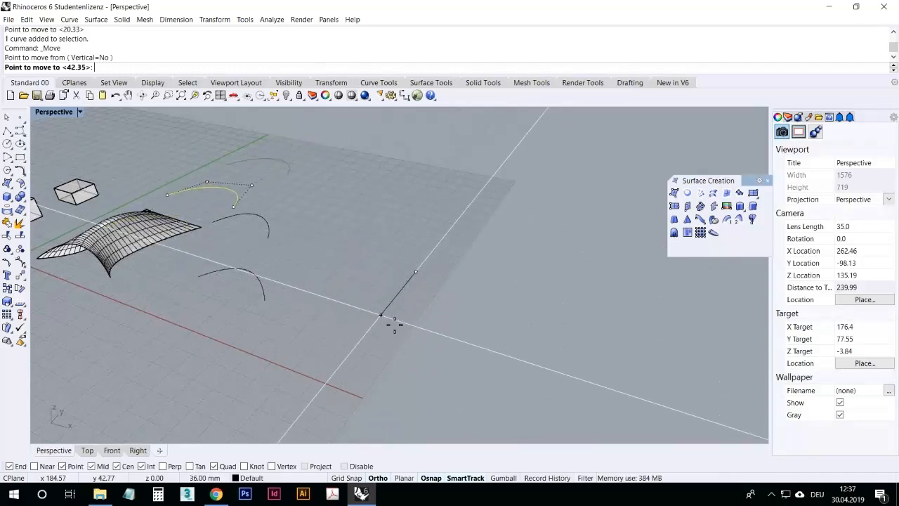
pyautogui.click(413, 299)
pyautogui.moveTo(375, 322); pyautogui.dragTo(247, 274, button='right')
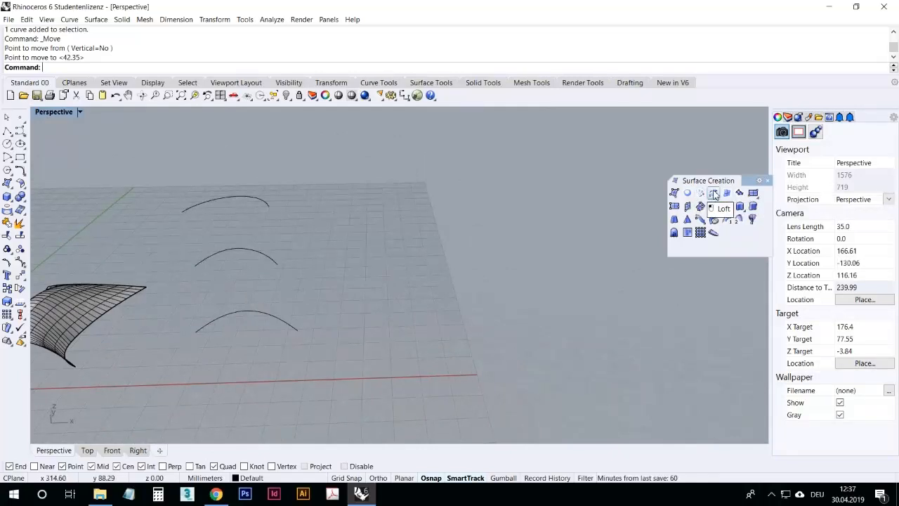
pyautogui.moveTo(401, 301); pyautogui.dragTo(534, 281, button='right')
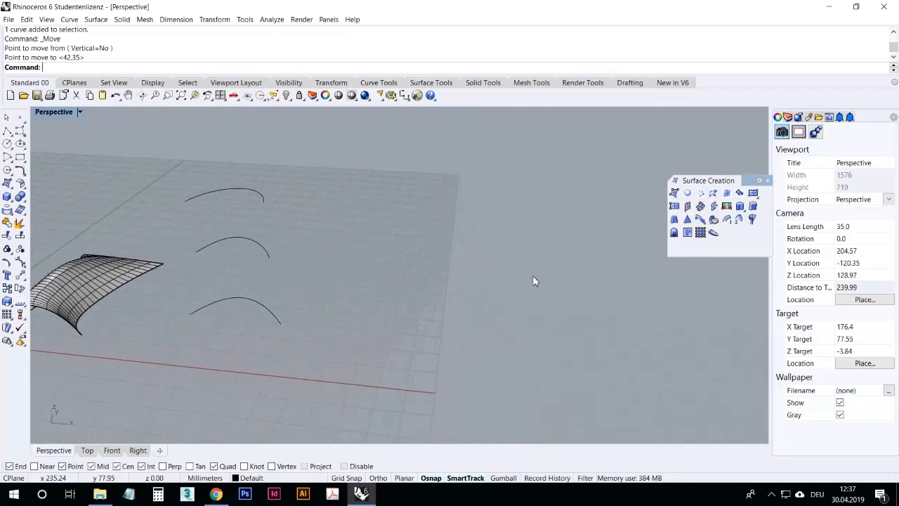
# Step: Loft the three arched curves into a surface with Normal style
pyautogui.click(712, 194)
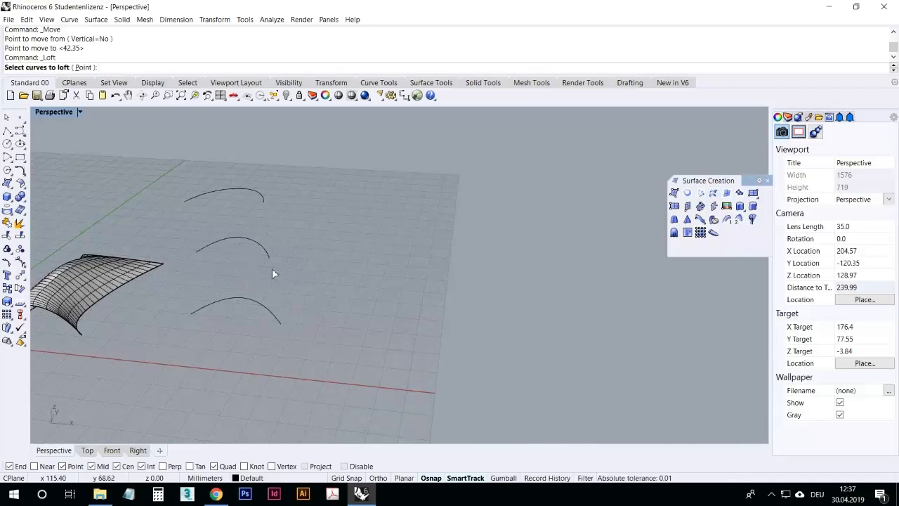
pyautogui.moveTo(259, 200); pyautogui.dragTo(257, 334, button='right')
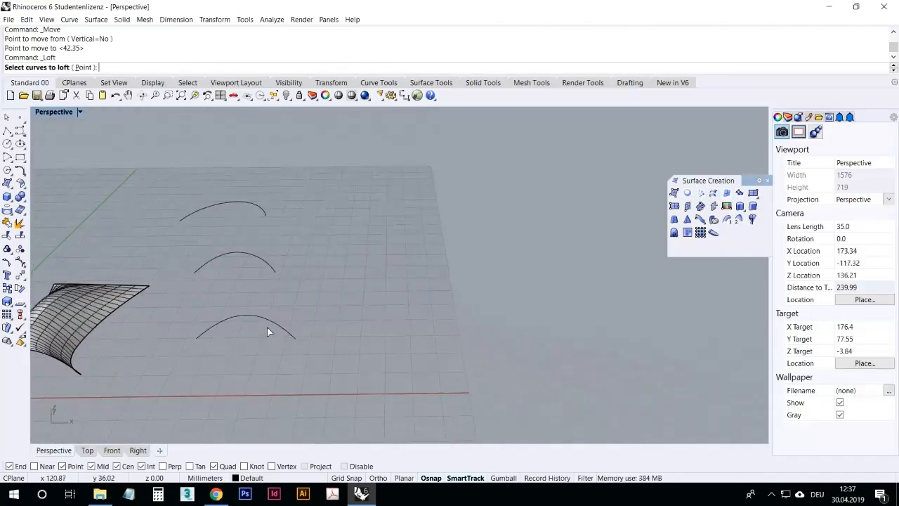
pyautogui.click(272, 322)
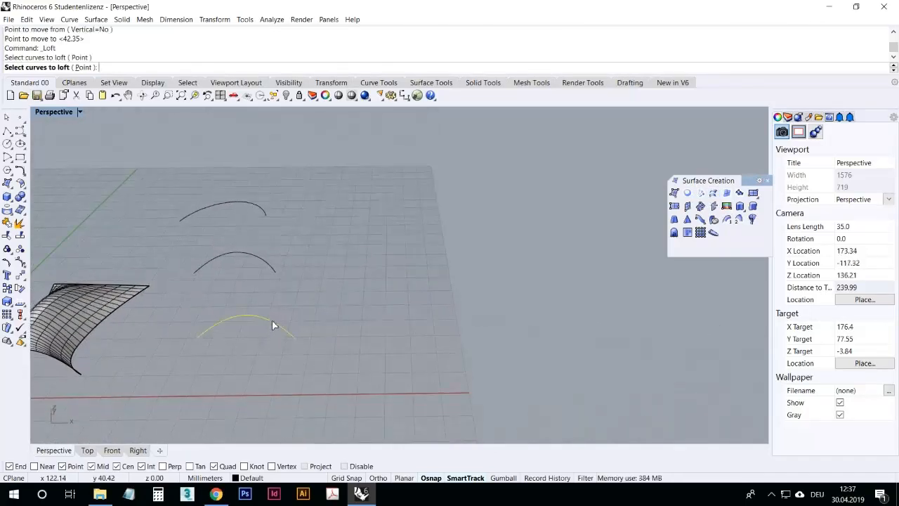
pyautogui.click(260, 257)
pyautogui.click(253, 204)
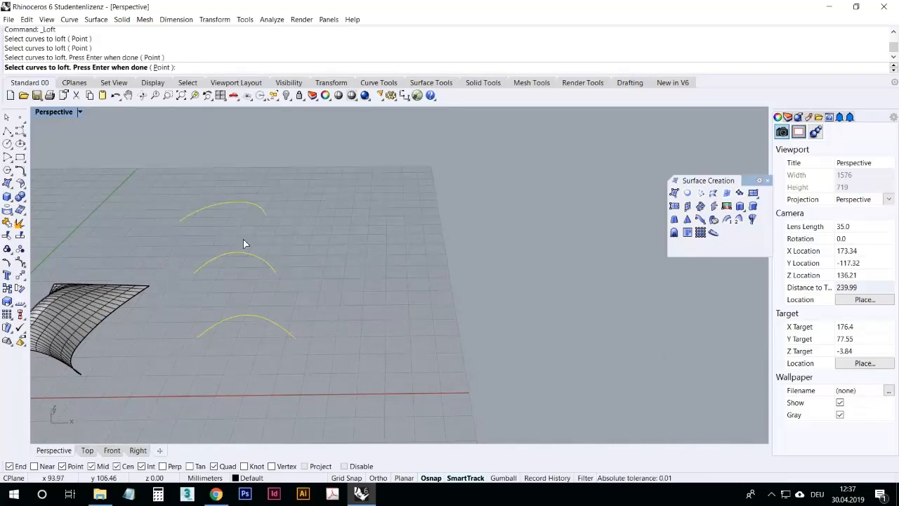
pyautogui.press('Return')
pyautogui.click(406, 309)
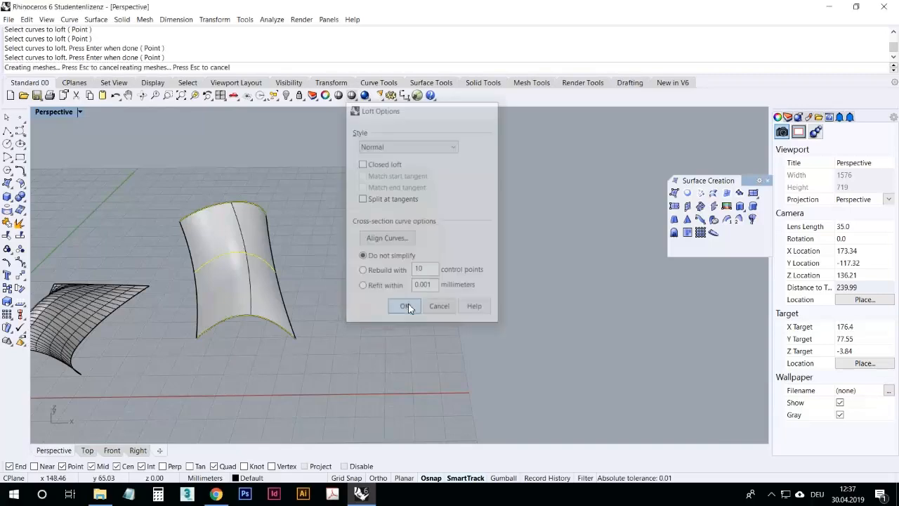
# Step: Delete the lofted surface
pyautogui.moveTo(315, 307); pyautogui.dragTo(252, 267, button='right')
pyautogui.click(250, 269)
pyautogui.press('Delete')
# Step: Reverse the direction of the middle arched curve with Flip
pyautogui.click(267, 236)
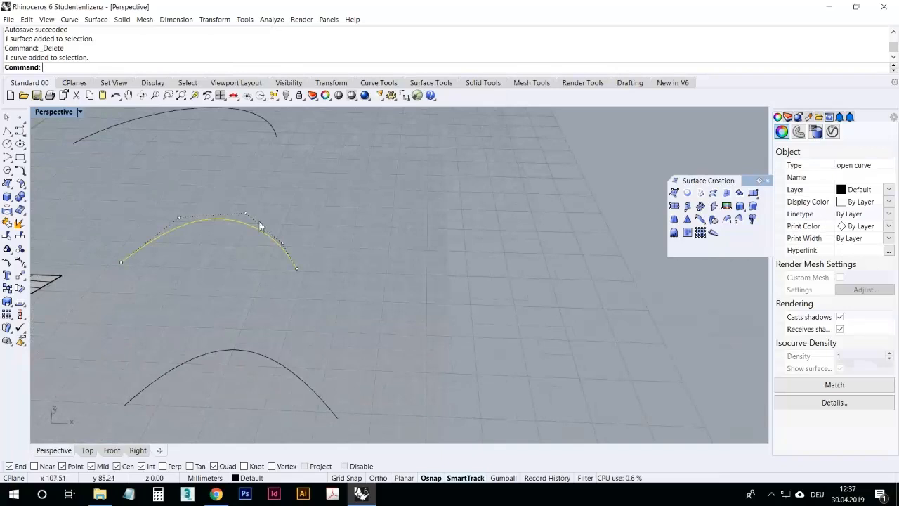
pyautogui.click(186, 228)
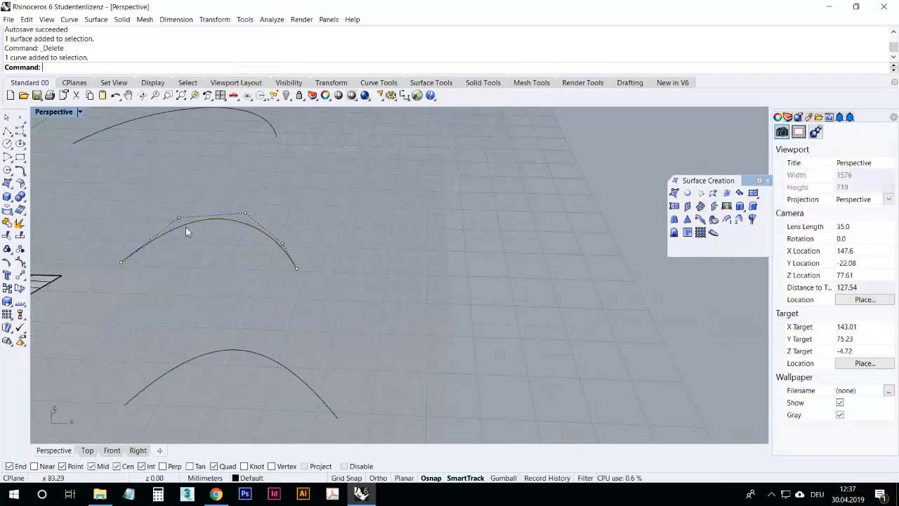
pyautogui.click(127, 262)
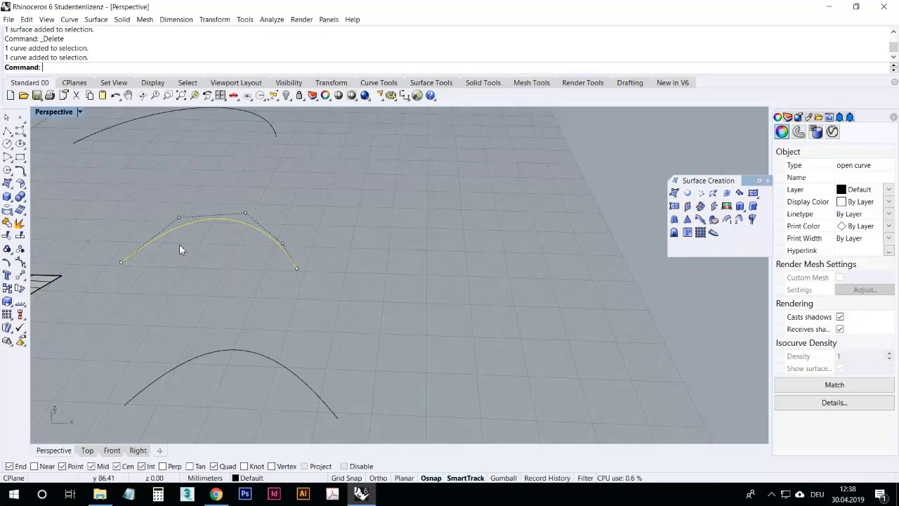
pyautogui.click(184, 271)
pyautogui.scroll(-2, 210, 249)
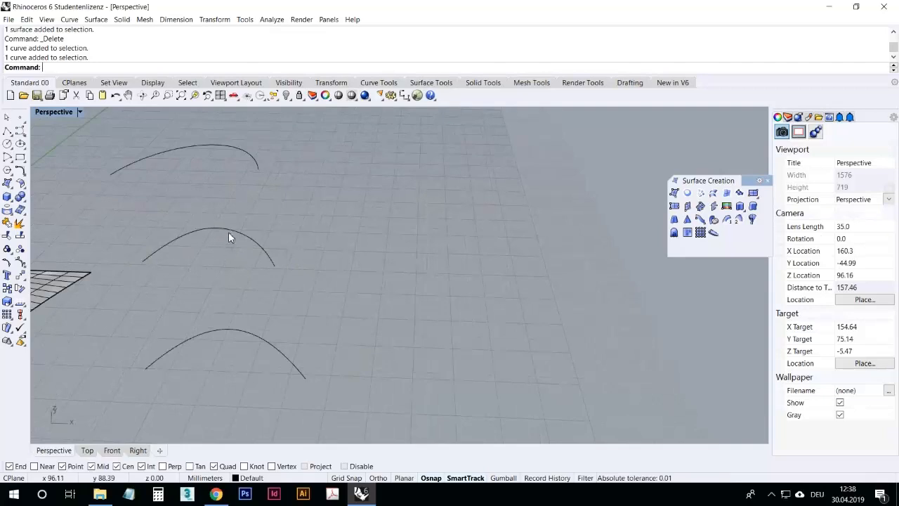
pyautogui.click(228, 233)
pyautogui.write('Flip')
pyautogui.press('Return')
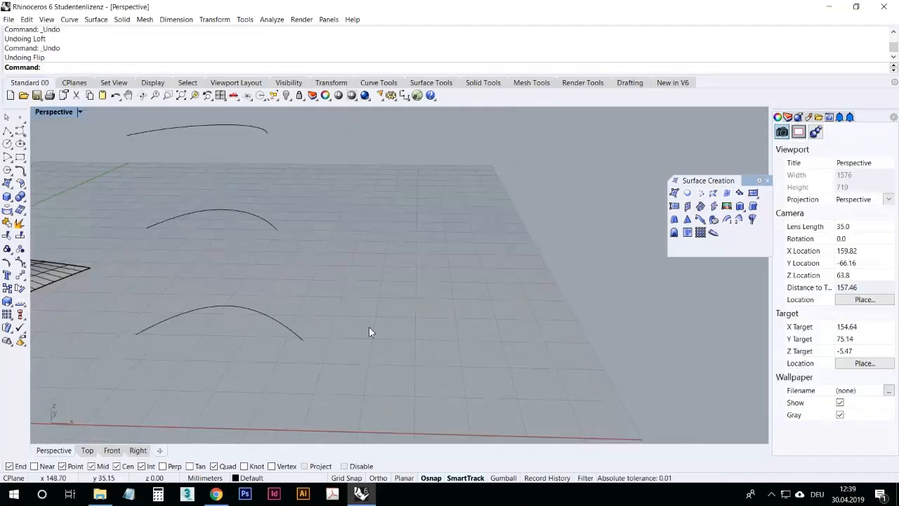
pyautogui.moveTo(371, 332); pyautogui.dragTo(316, 309, button='right')
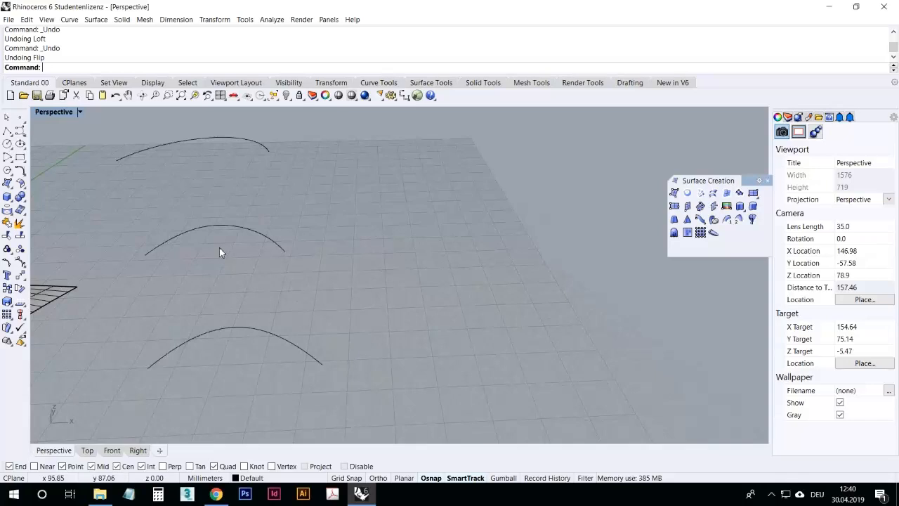
pyautogui.moveTo(278, 314)
pyautogui.mouseDown(button='right')
pyautogui.moveTo(349, 301)
pyautogui.moveTo(314, 326)
pyautogui.moveTo(257, 323)
pyautogui.moveTo(295, 309)
pyautogui.mouseUp(button='right')
pyautogui.click(714, 194)
pyautogui.click(247, 314)
pyautogui.click(256, 219)
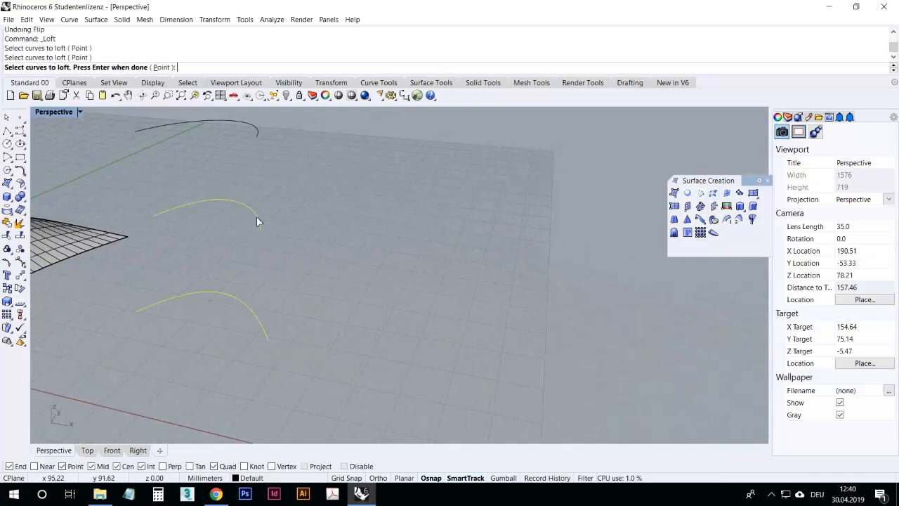
pyautogui.press('Escape')
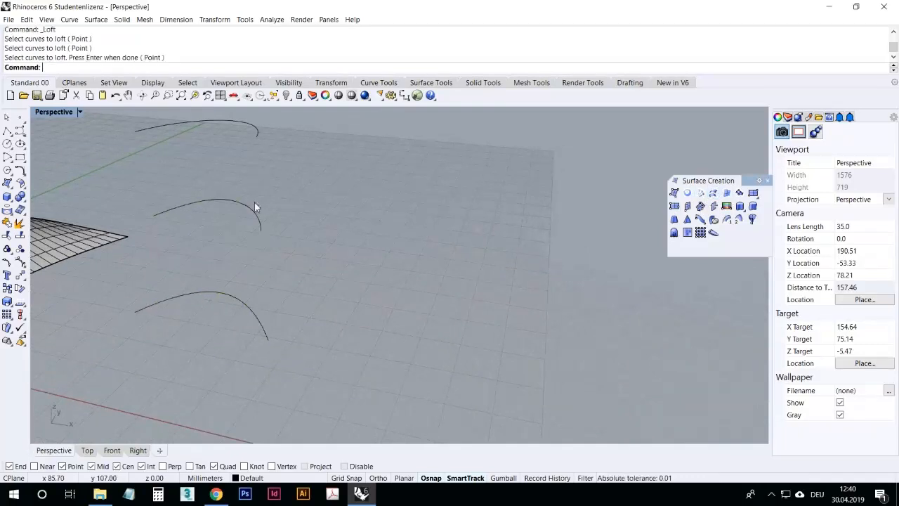
# Step: Reverse the direction of the middle arched curve with Flip
pyautogui.click(257, 220)
pyautogui.write('Flip')
pyautogui.press('Return')
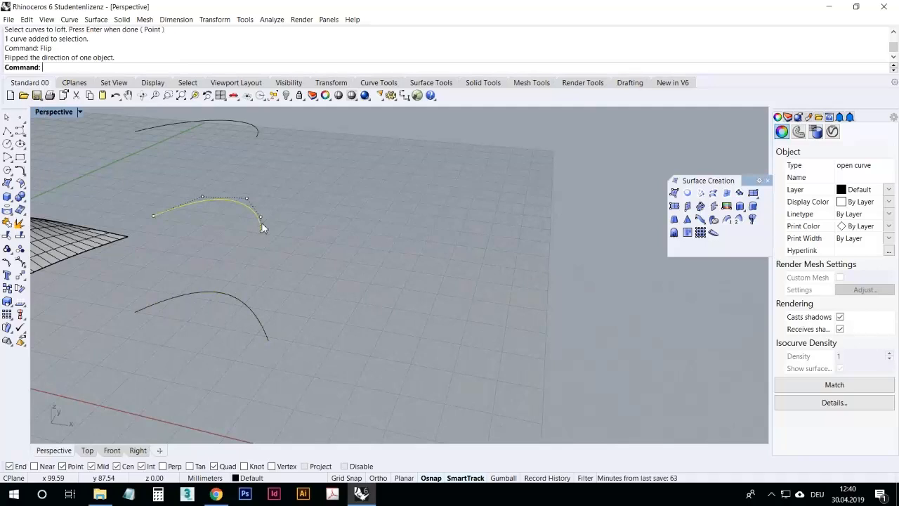
pyautogui.click(298, 253)
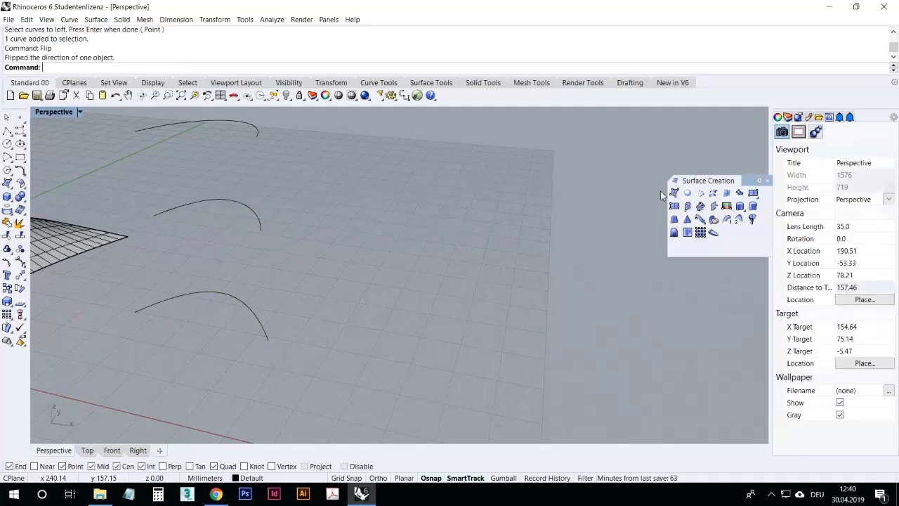
# Step: Loft the three arched curves in Normal style, reversing the front curve's direction with Align Curves
pyautogui.click(713, 194)
pyautogui.click(225, 296)
pyautogui.click(239, 205)
pyautogui.click(242, 120)
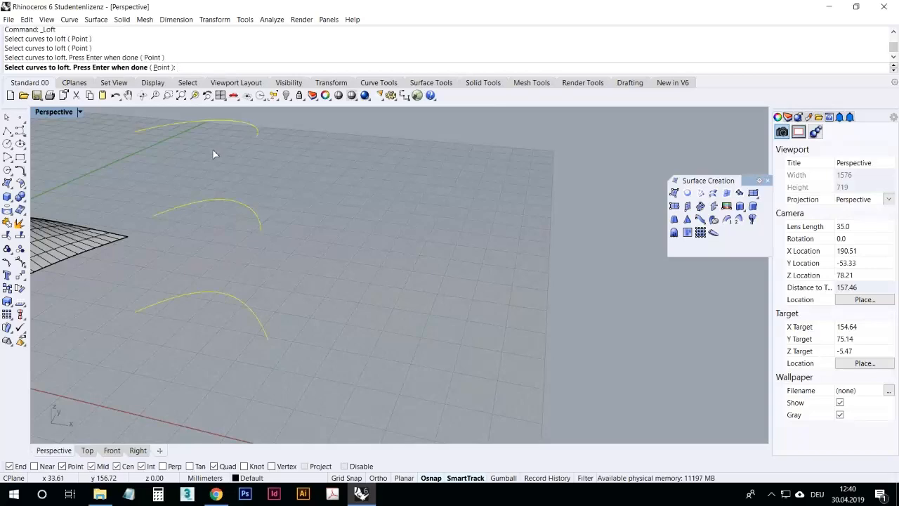
pyautogui.press('Return')
pyautogui.moveTo(227, 289)
pyautogui.mouseDown(button='right')
pyautogui.moveTo(240, 270)
pyautogui.moveTo(257, 266)
pyautogui.moveTo(235, 288)
pyautogui.moveTo(269, 263)
pyautogui.moveTo(241, 293)
pyautogui.mouseUp(button='right')
pyautogui.moveTo(278, 274); pyautogui.dragTo(324, 345, button='right')
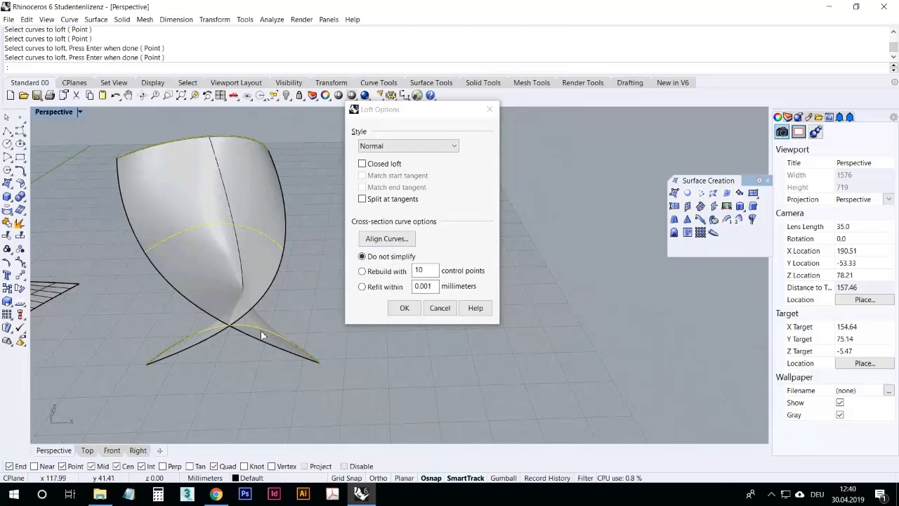
pyautogui.click(387, 239)
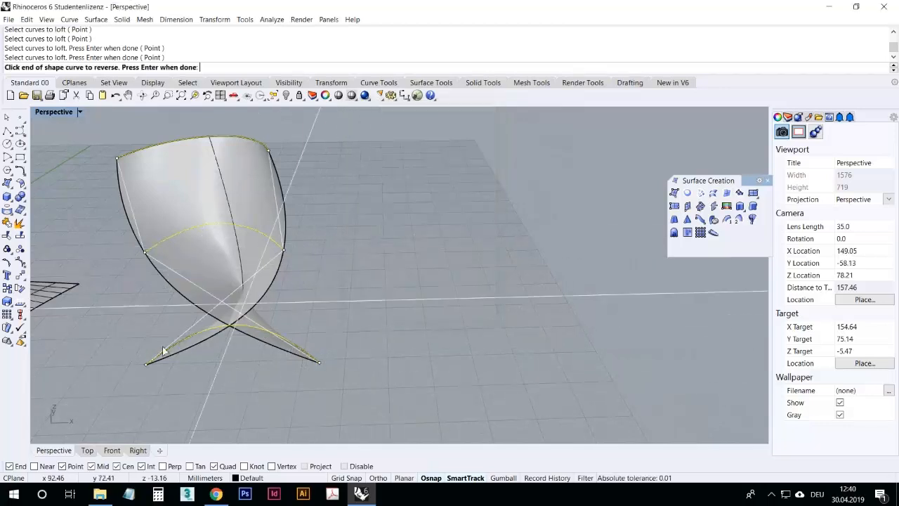
pyautogui.click(318, 363)
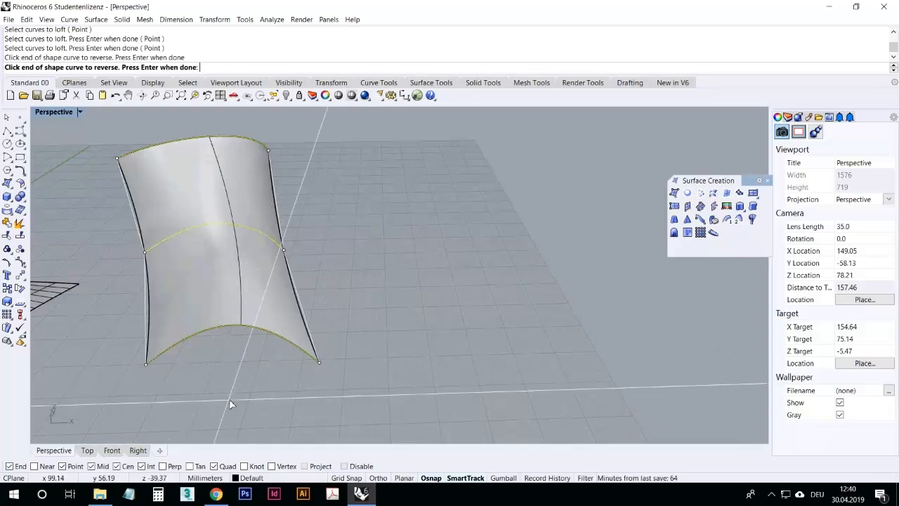
pyautogui.moveTo(257, 393); pyautogui.dragTo(307, 373, button='right')
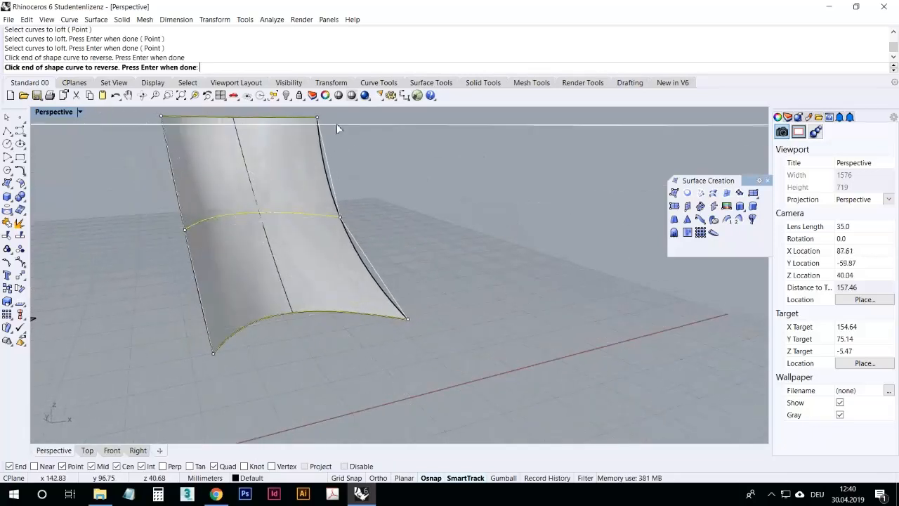
pyautogui.moveTo(257, 248); pyautogui.dragTo(171, 298, button='right')
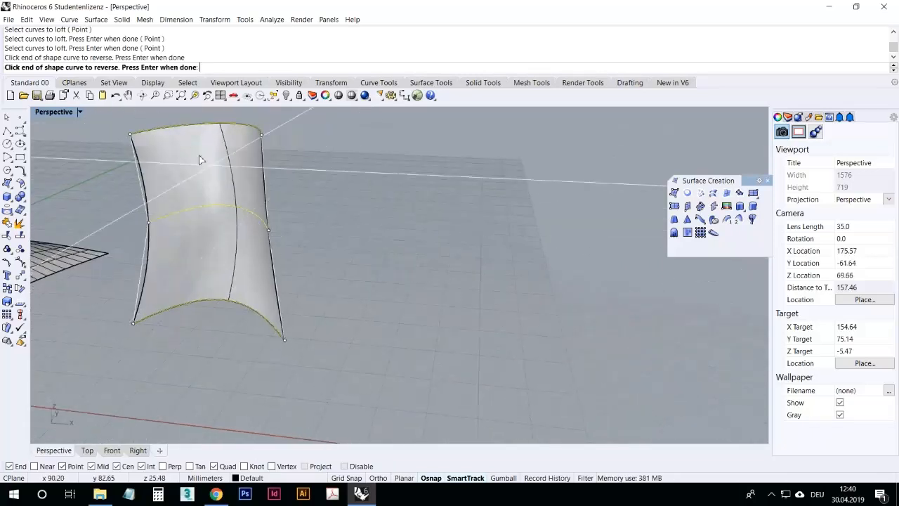
pyautogui.press('Return')
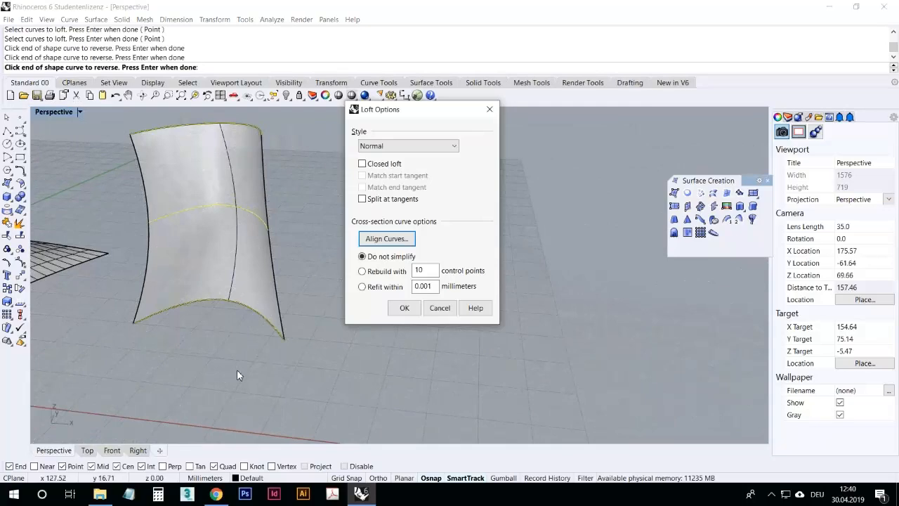
pyautogui.click(395, 311)
# Step: Drag the earlier network surface aside, away from its boundary curves
pyautogui.moveTo(258, 352); pyautogui.dragTo(265, 380, button='right')
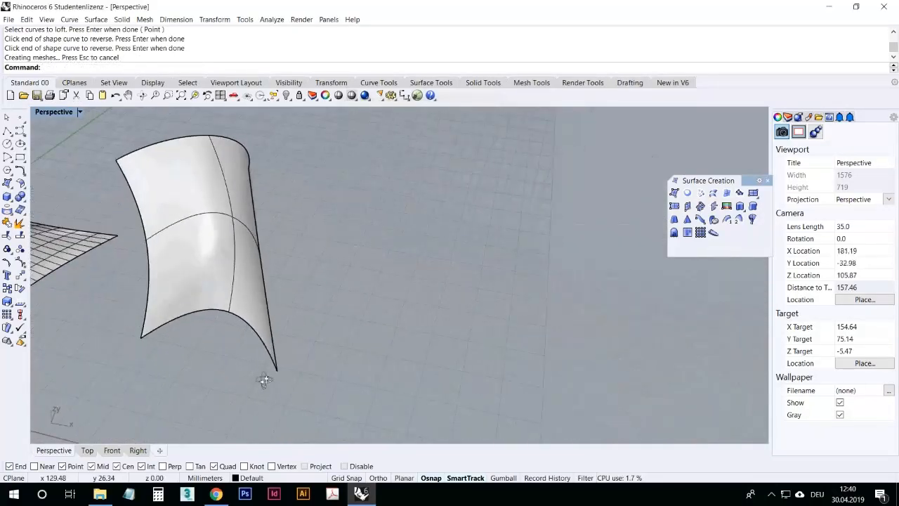
pyautogui.scroll(-4, 277, 325)
pyautogui.scroll(4, 328, 309)
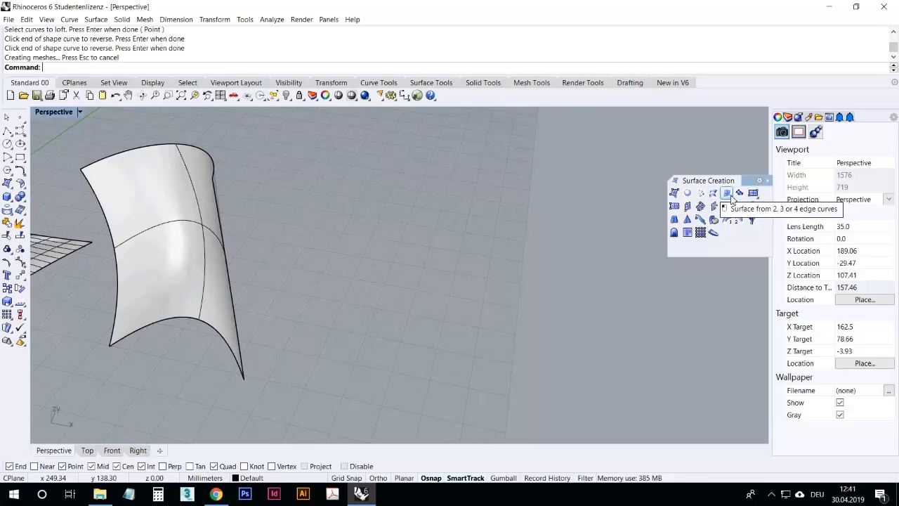
pyautogui.moveTo(391, 247); pyautogui.dragTo(452, 228, button='right')
pyautogui.scroll(-8, 451, 227)
pyautogui.scroll(6, 299, 341)
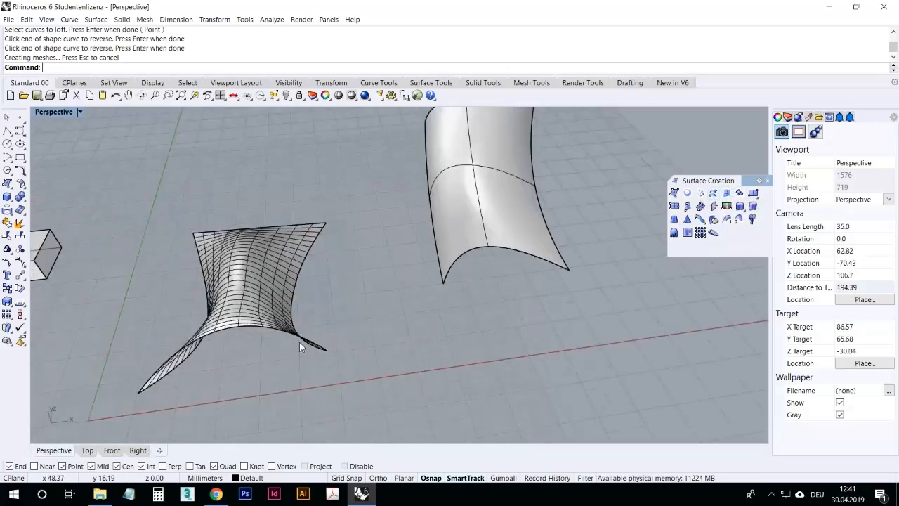
pyautogui.moveTo(299, 341); pyautogui.dragTo(272, 355, button='right')
pyautogui.click(246, 281)
pyautogui.moveTo(246, 281); pyautogui.dragTo(195, 181)
pyautogui.click(283, 279)
pyautogui.moveTo(284, 279); pyautogui.dragTo(295, 321, button='right')
# Step: Copy two of the network surface's boundary curves to an empty spot on the grid
pyautogui.scroll(-5, 293, 324)
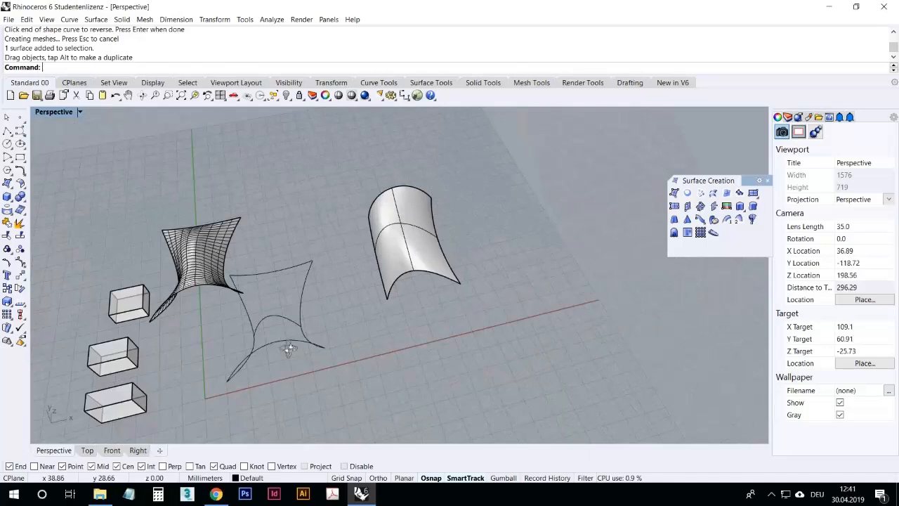
pyautogui.click(277, 333)
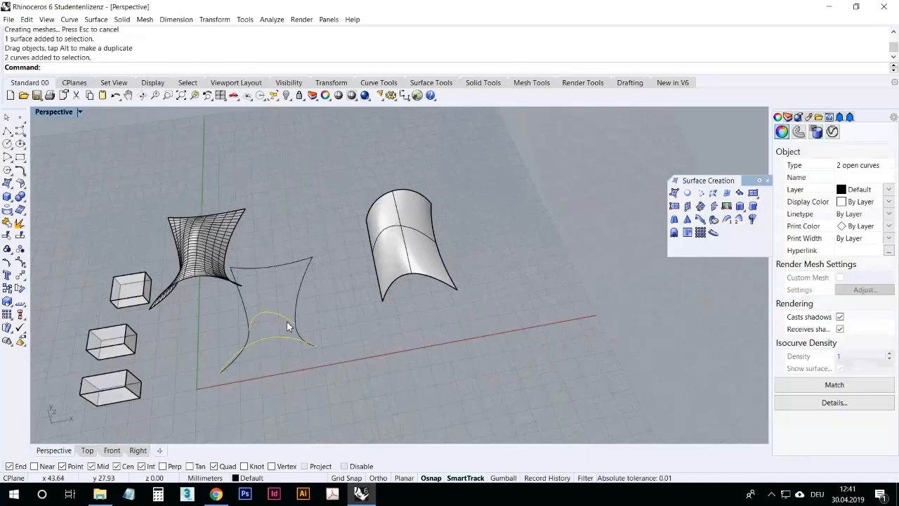
pyautogui.moveTo(276, 368); pyautogui.dragTo(11, 301, button='right')
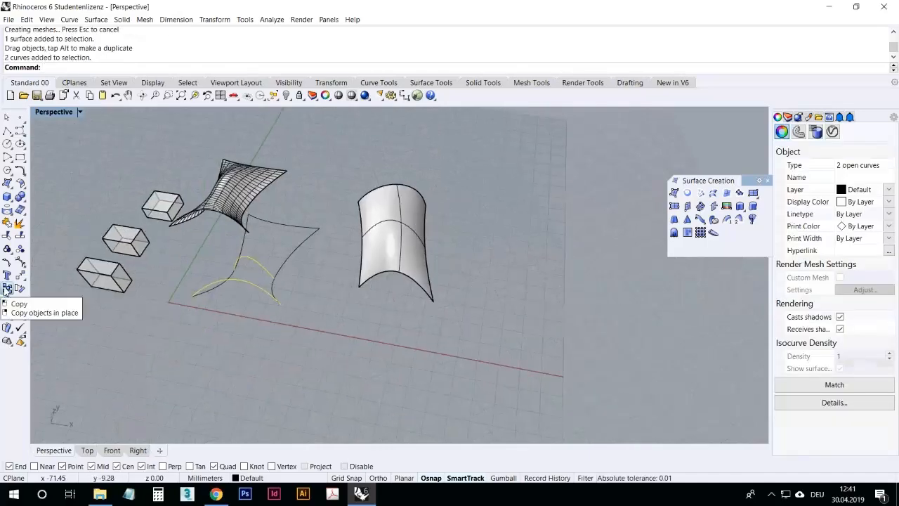
pyautogui.click(7, 289)
pyautogui.click(223, 351)
pyautogui.click(530, 386)
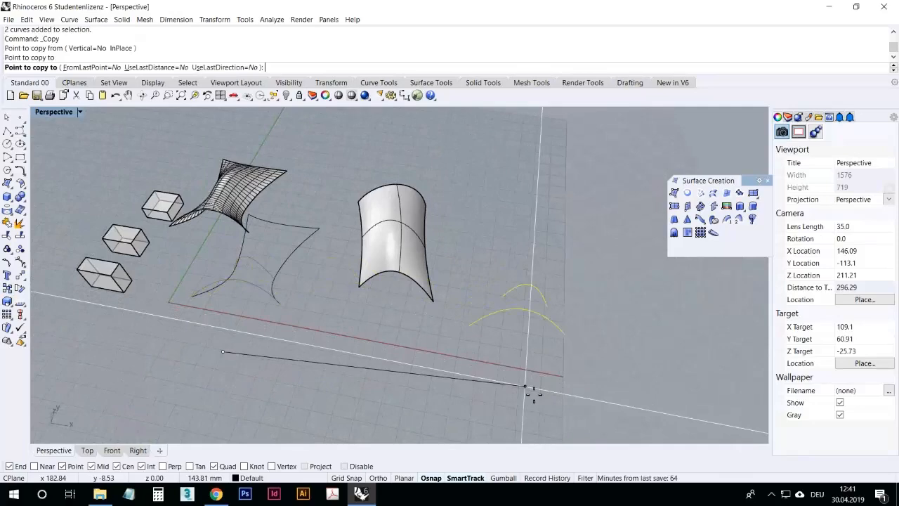
pyautogui.rightClick(532, 387)
# Step: Create a surface from the two copied curves with Surface from 2, 3 or 4 edge curves
pyautogui.click(532, 387)
pyautogui.moveTo(531, 387); pyautogui.dragTo(353, 302, button='right')
pyautogui.scroll(6, 560, 316)
pyautogui.scroll(-4, 353, 300)
pyautogui.scroll(4, 370, 326)
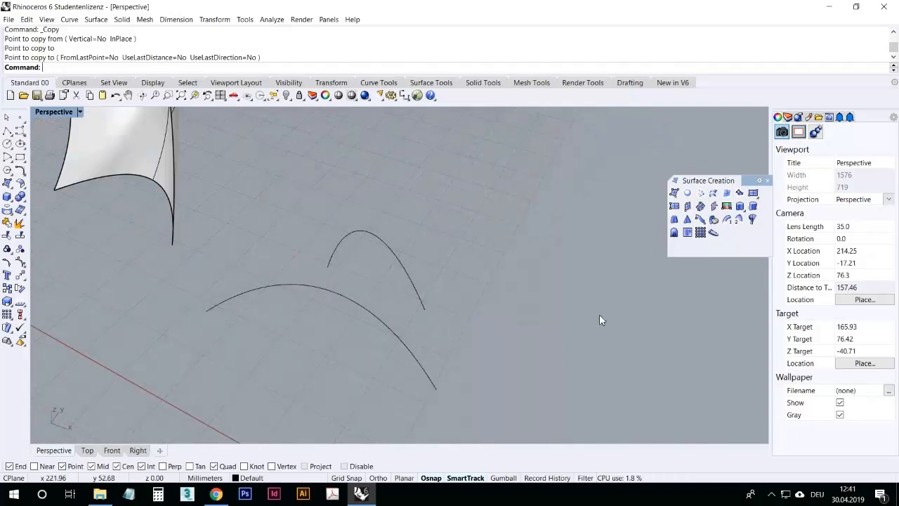
pyautogui.click(727, 195)
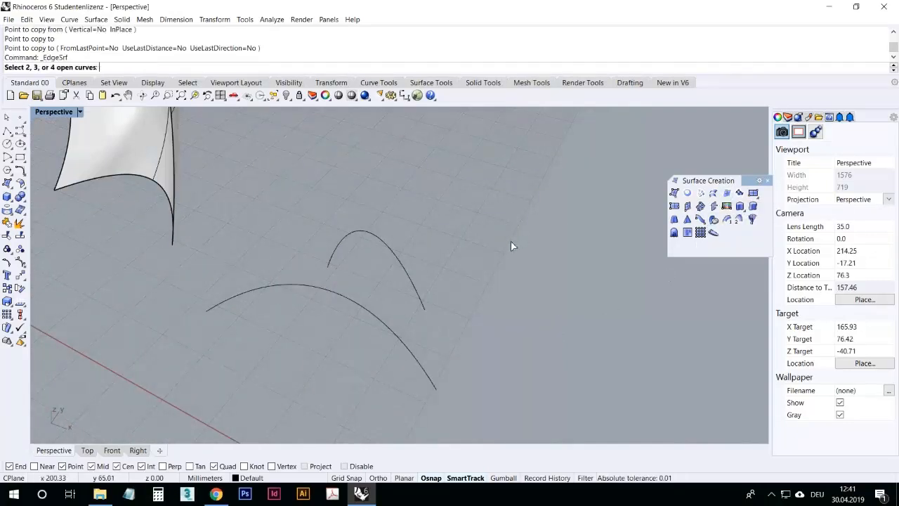
pyautogui.click(411, 279)
pyautogui.click(398, 318)
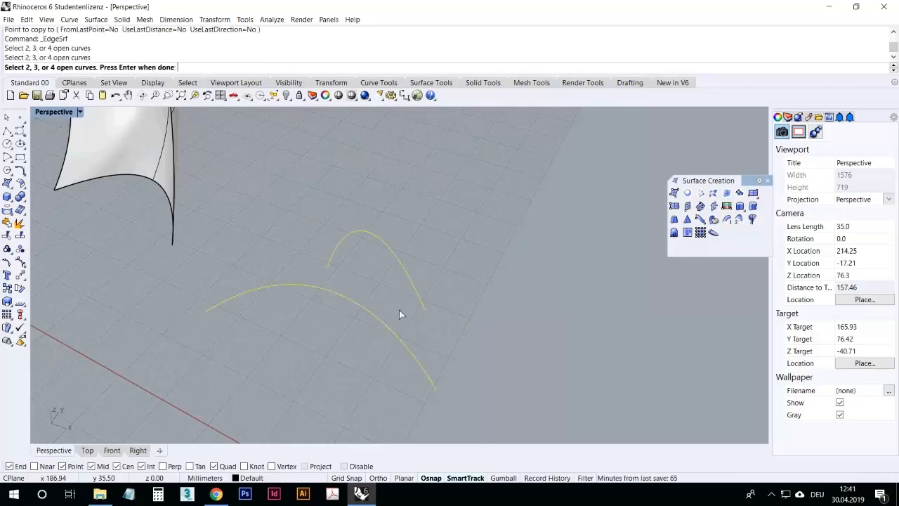
pyautogui.press('Return')
# Step: Delete the new edge surface
pyautogui.moveTo(355, 276)
pyautogui.mouseDown(button='right')
pyautogui.moveTo(424, 241)
pyautogui.moveTo(494, 249)
pyautogui.moveTo(429, 327)
pyautogui.moveTo(311, 312)
pyautogui.moveTo(281, 271)
pyautogui.moveTo(341, 251)
pyautogui.moveTo(359, 288)
pyautogui.mouseUp(button='right')
pyautogui.click(323, 297)
pyautogui.press('Delete')
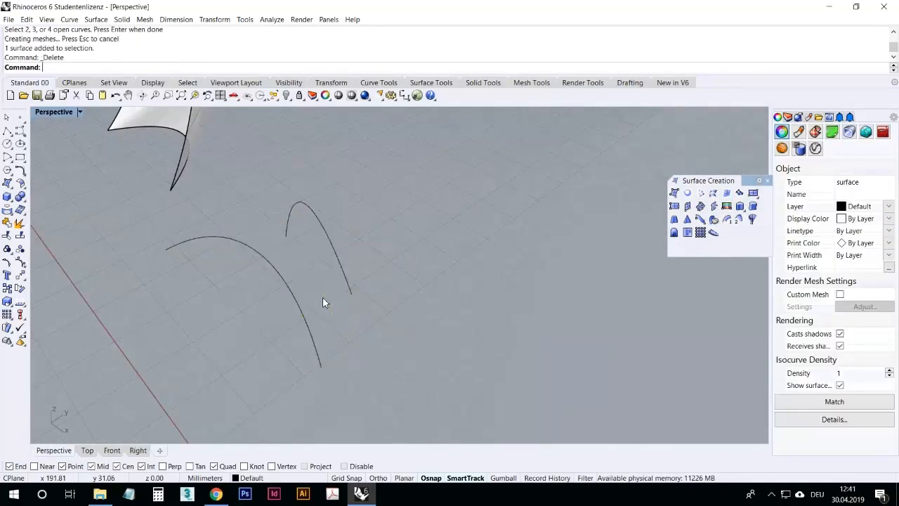
# Step: Draw a curve joining the lower ends of the two copied curves with the Curve tool
pyautogui.click(19, 131)
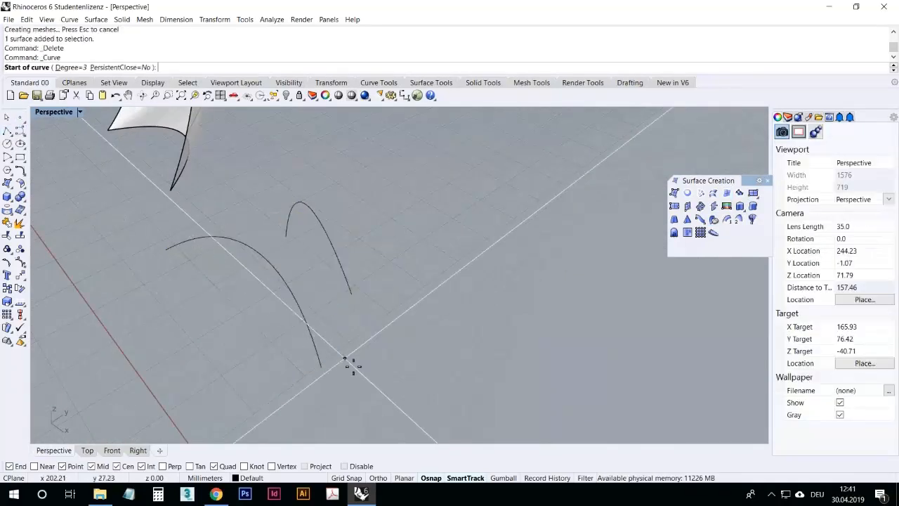
pyautogui.click(359, 347)
pyautogui.scroll(4, 322, 325)
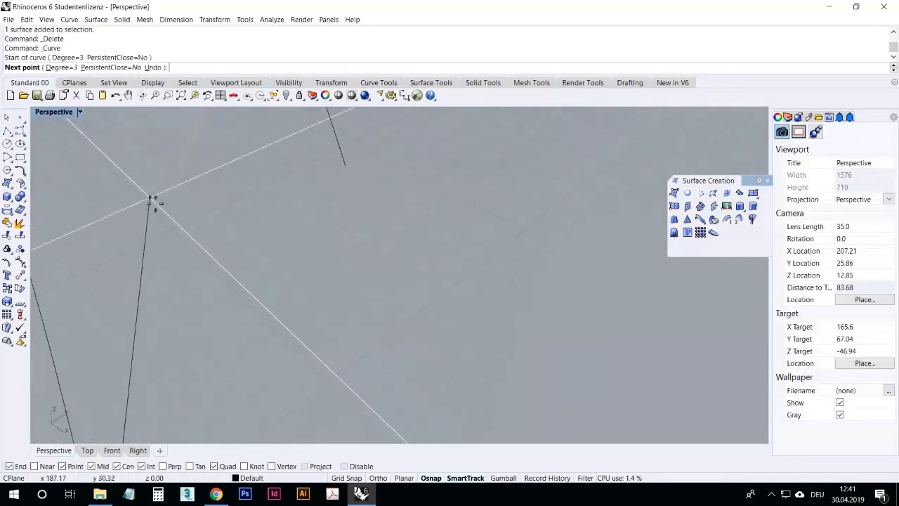
pyautogui.click(169, 191)
pyautogui.click(346, 166)
pyautogui.press('Return')
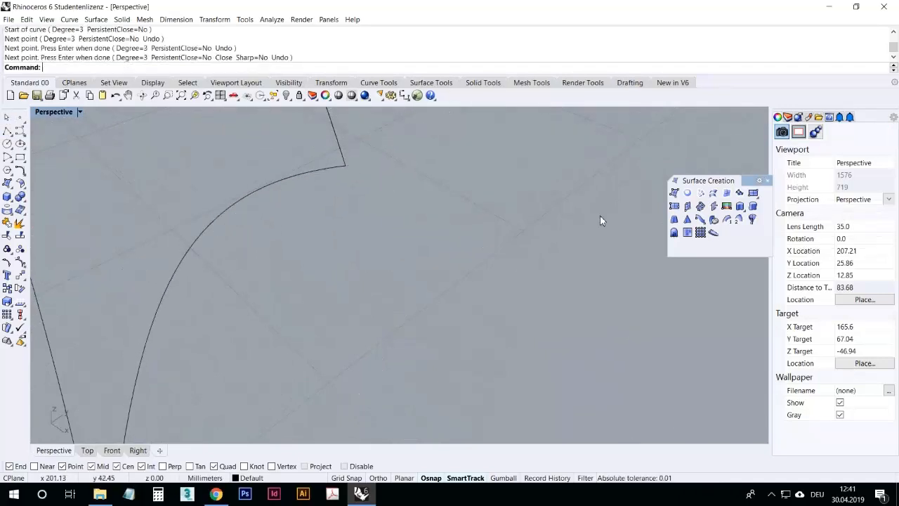
# Step: Draw a fourth curve connecting the remaining open ends of the copied curves
pyautogui.moveTo(380, 237); pyautogui.dragTo(458, 266, button='right')
pyautogui.scroll(-10, 429, 260)
pyautogui.moveTo(396, 258); pyautogui.dragTo(461, 191, button='right')
pyautogui.scroll(-8, 378, 237)
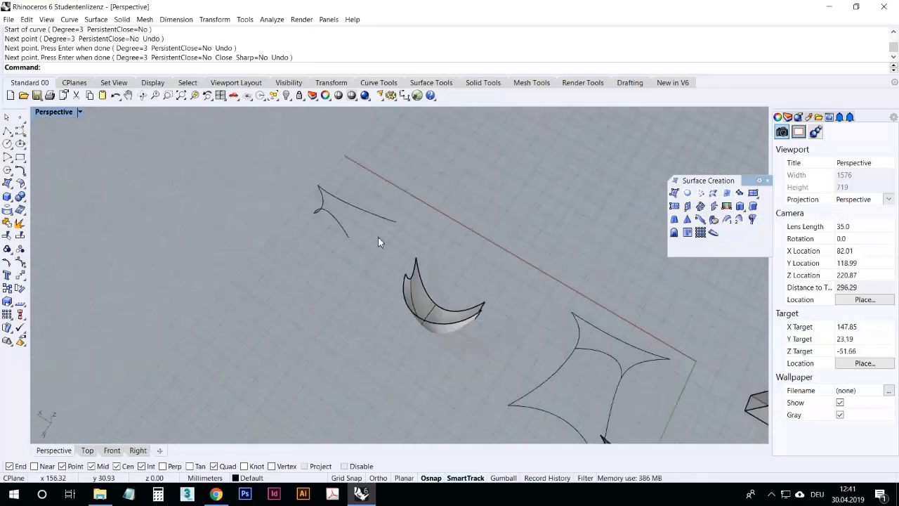
pyautogui.scroll(6, 378, 237)
pyautogui.rightClick(364, 234)
pyautogui.click(313, 251)
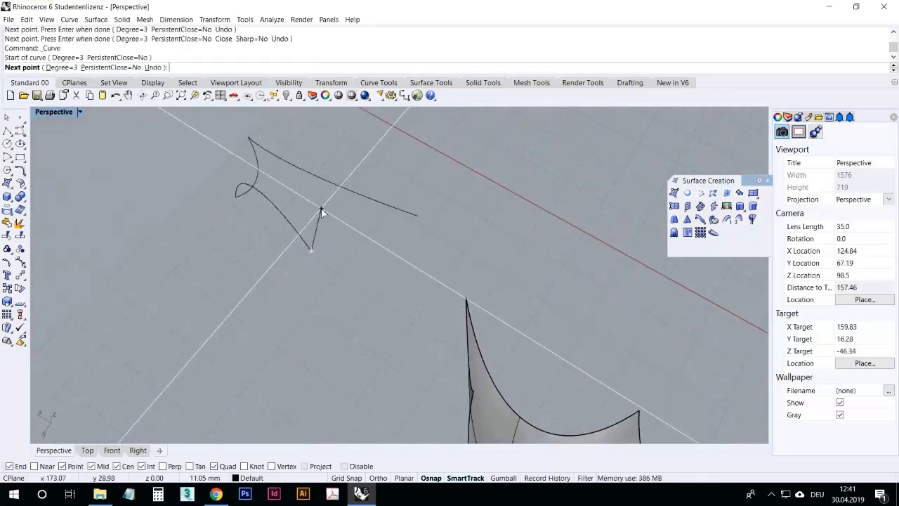
pyautogui.click(321, 208)
pyautogui.click(418, 214)
pyautogui.rightClick(424, 219)
# Step: Create a surface from the four curves with Surface from 2, 3 or 4 edge curves
pyautogui.moveTo(425, 219); pyautogui.dragTo(329, 275, button='right')
pyautogui.moveTo(310, 217); pyautogui.dragTo(382, 214, button='right')
pyautogui.scroll(6, 307, 248)
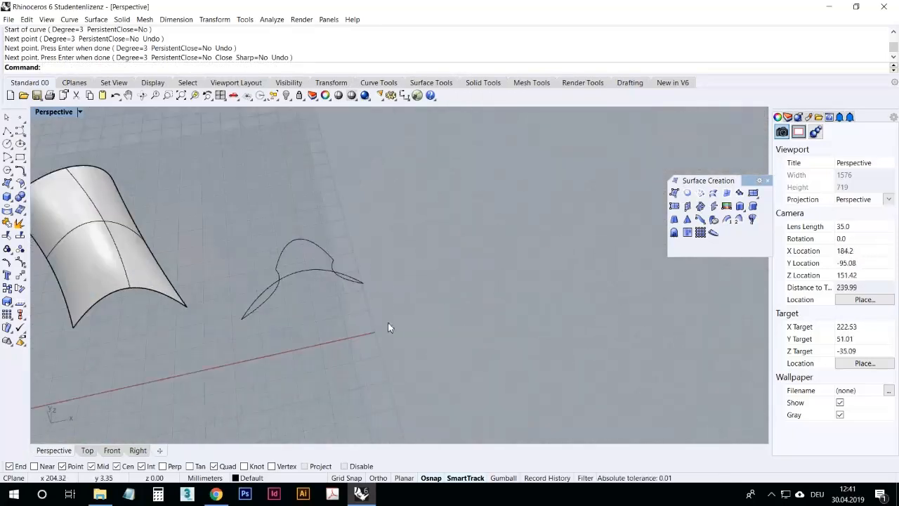
pyautogui.moveTo(253, 227); pyautogui.dragTo(253, 227)
pyautogui.click(195, 95)
pyautogui.click(240, 193)
pyautogui.moveTo(344, 228)
pyautogui.mouseDown(button='right')
pyautogui.moveTo(395, 232)
pyautogui.moveTo(247, 241)
pyautogui.moveTo(265, 261)
pyautogui.moveTo(415, 335)
pyautogui.moveTo(375, 327)
pyautogui.moveTo(327, 314)
pyautogui.moveTo(406, 303)
pyautogui.moveTo(491, 309)
pyautogui.mouseUp(button='right')
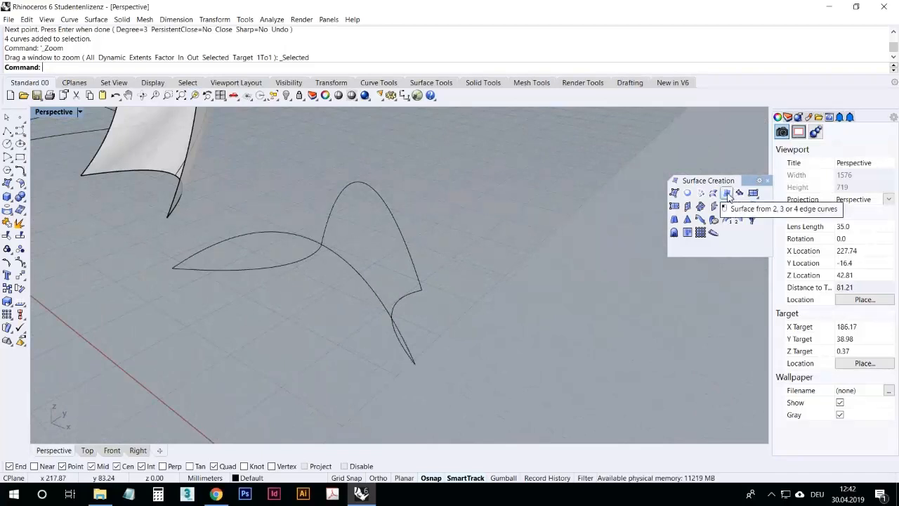
pyautogui.click(727, 194)
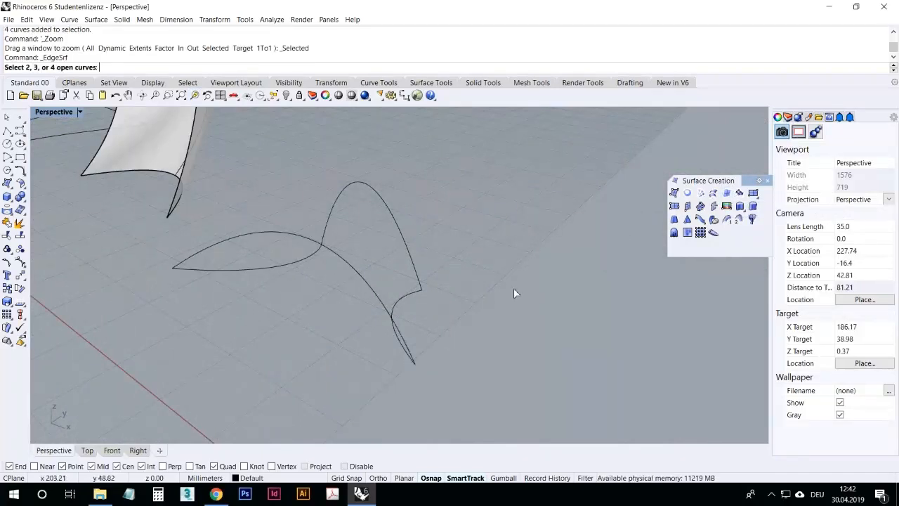
pyautogui.click(411, 351)
pyautogui.click(408, 300)
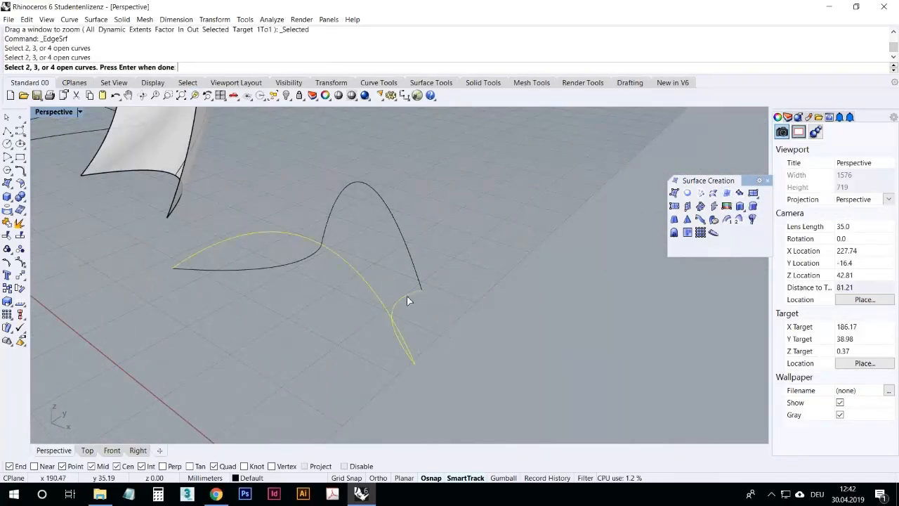
pyautogui.click(414, 274)
pyautogui.click(284, 264)
pyautogui.moveTo(292, 308); pyautogui.dragTo(191, 307, button='right')
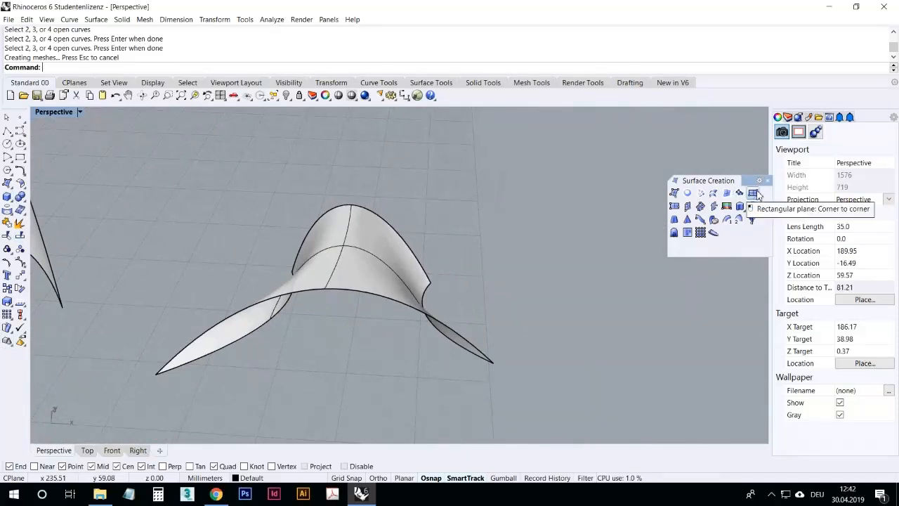
pyautogui.moveTo(414, 161); pyautogui.dragTo(404, 224, button='right')
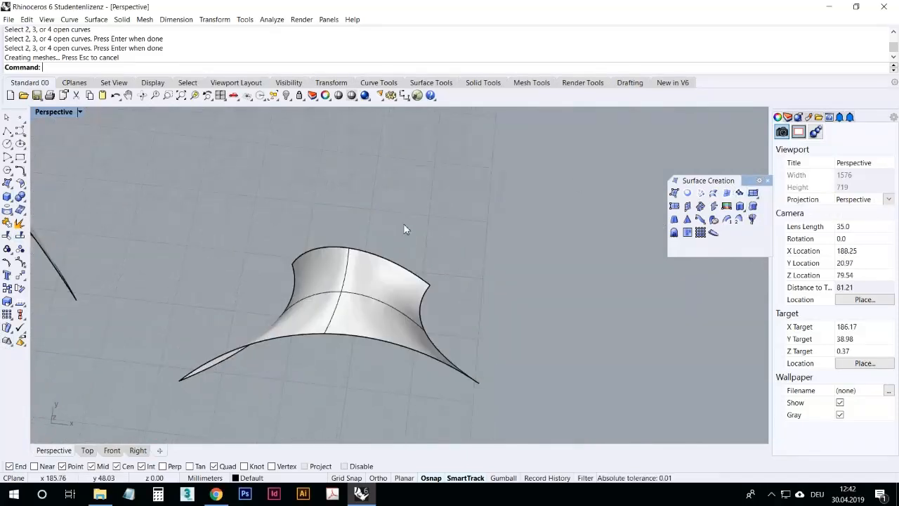
# Step: Create a rectangular plane by two corners above the new edge surface
pyautogui.scroll(-8, 404, 225)
pyautogui.click(753, 192)
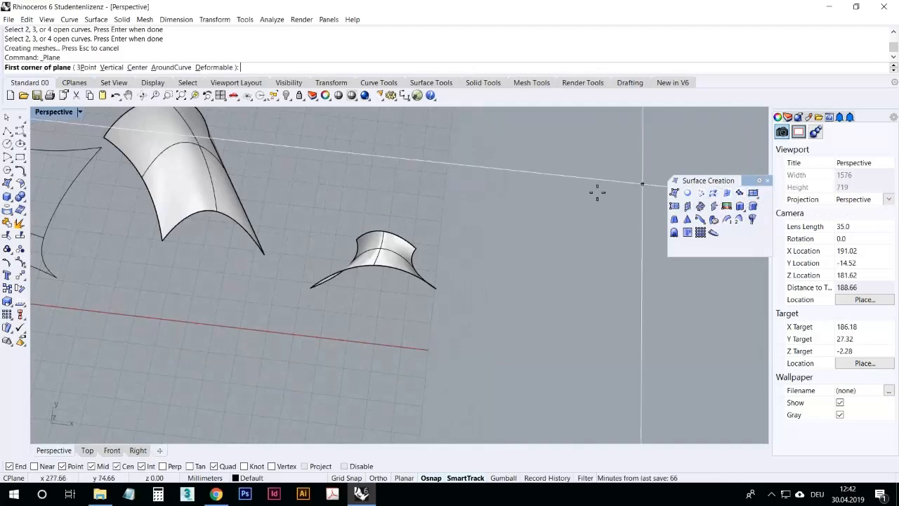
pyautogui.scroll(2, 339, 211)
pyautogui.click(335, 227)
pyautogui.click(465, 148)
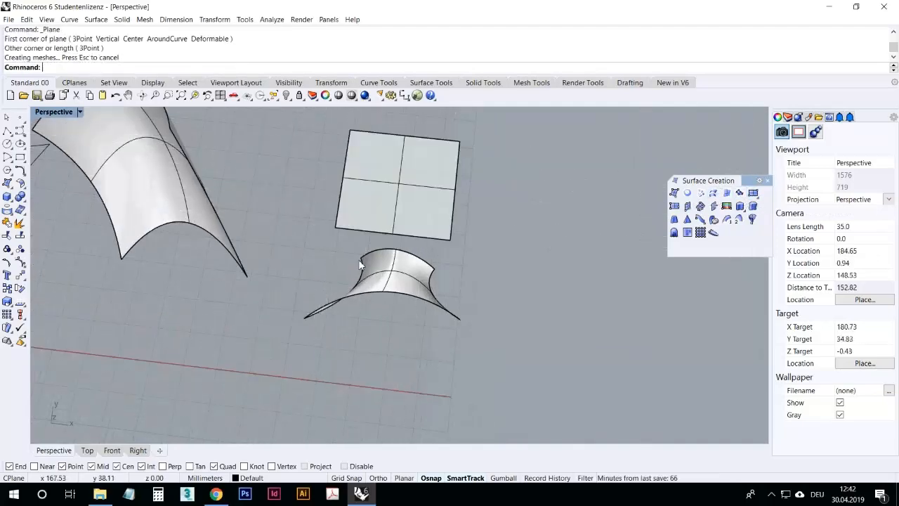
# Step: Delete the rectangular plane
pyautogui.moveTo(372, 251); pyautogui.dragTo(387, 233, button='right')
pyautogui.scroll(6, 385, 208)
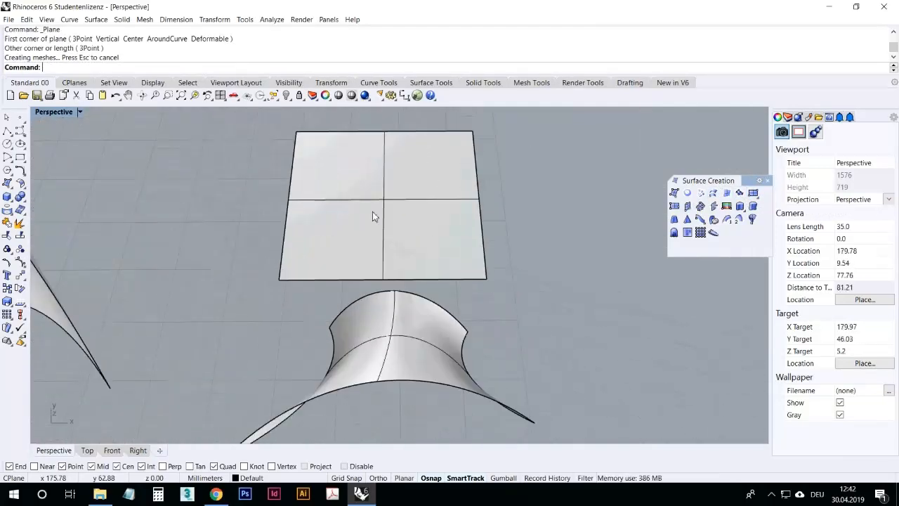
pyautogui.scroll(-4, 350, 241)
pyautogui.scroll(-2, 351, 245)
pyautogui.click(396, 216)
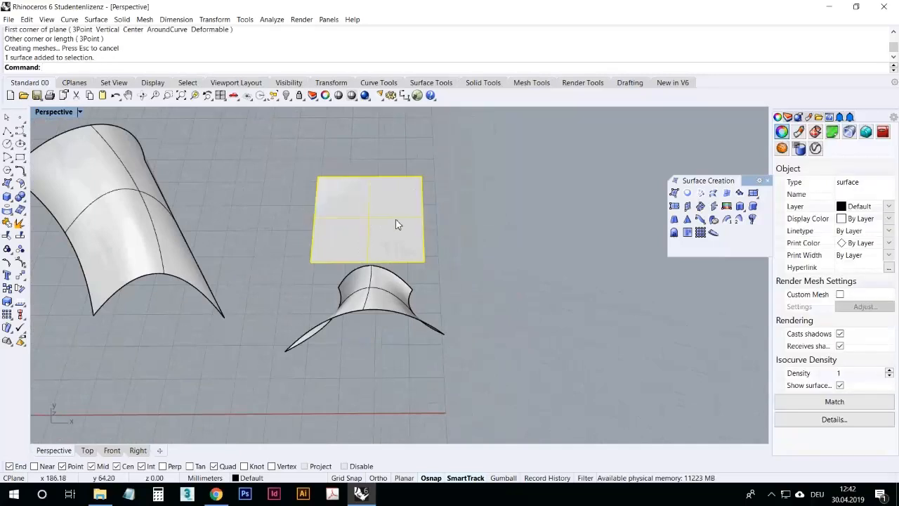
pyautogui.press('Delete')
# Step: Draw a long wavy curve rising across the grid with the Curve tool
pyautogui.moveTo(485, 293); pyautogui.dragTo(480, 271, button='right')
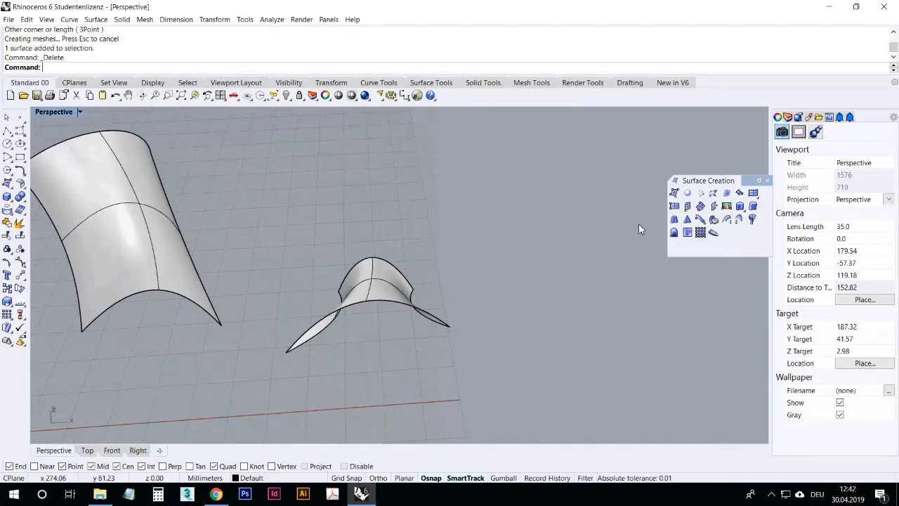
pyautogui.moveTo(472, 262); pyautogui.dragTo(470, 273, button='right')
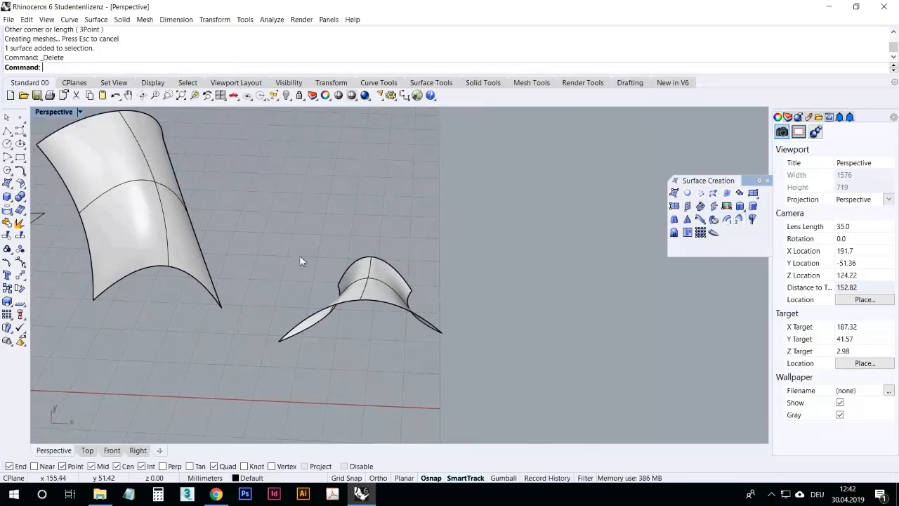
pyautogui.click(19, 132)
pyautogui.scroll(-8, 282, 324)
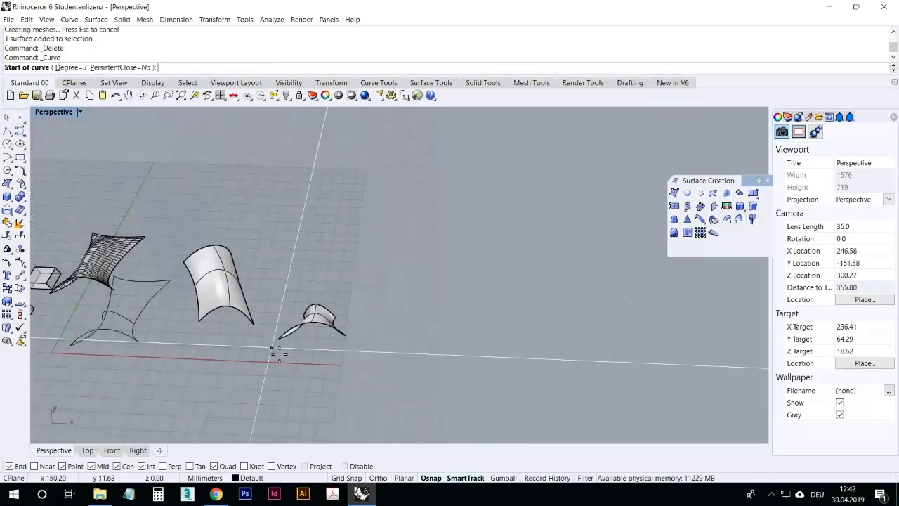
pyautogui.scroll(6, 324, 255)
pyautogui.click(243, 317)
pyautogui.click(235, 239)
pyautogui.click(285, 193)
pyautogui.click(398, 214)
pyautogui.click(487, 192)
pyautogui.click(511, 156)
pyautogui.click(523, 134)
pyautogui.click(583, 127)
pyautogui.press('Return')
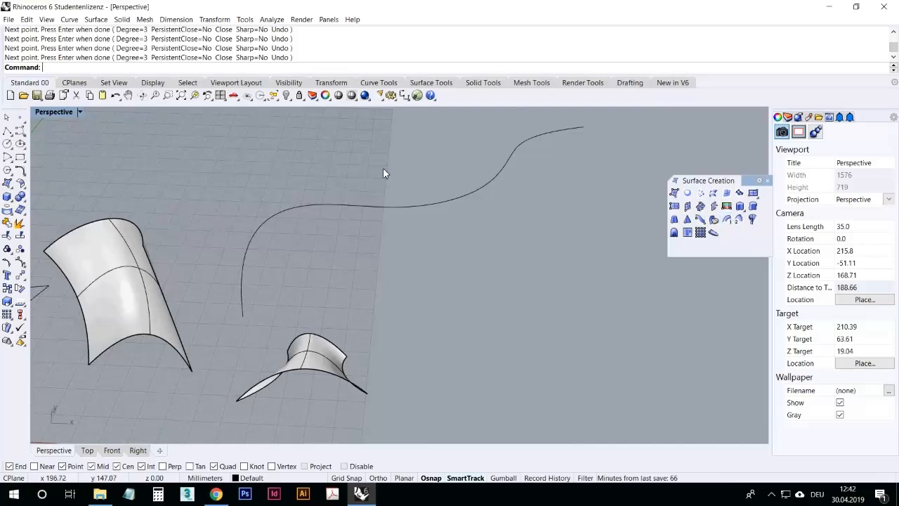
pyautogui.click(21, 132)
pyautogui.click(242, 317)
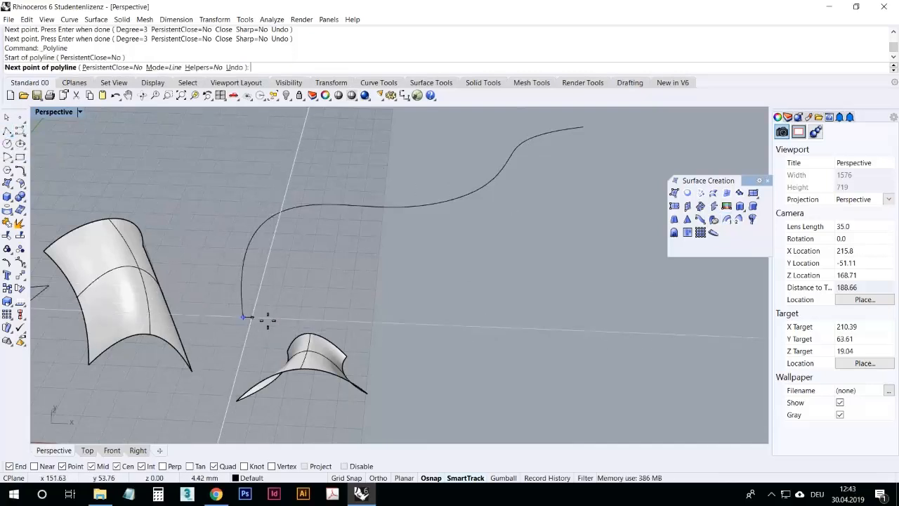
pyautogui.press('Escape')
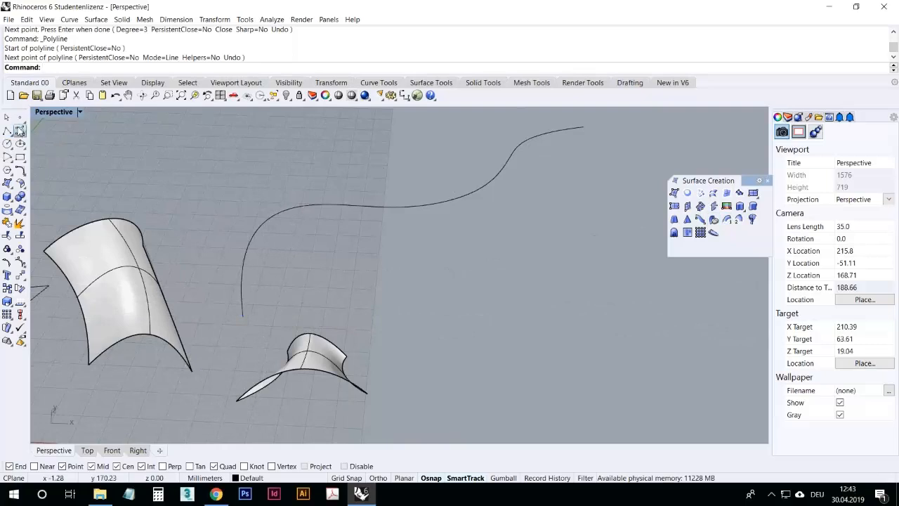
# Step: Draw a small arched profile curve starting at the long curve's lower end
pyautogui.click(20, 131)
pyautogui.click(242, 317)
pyautogui.click(264, 289)
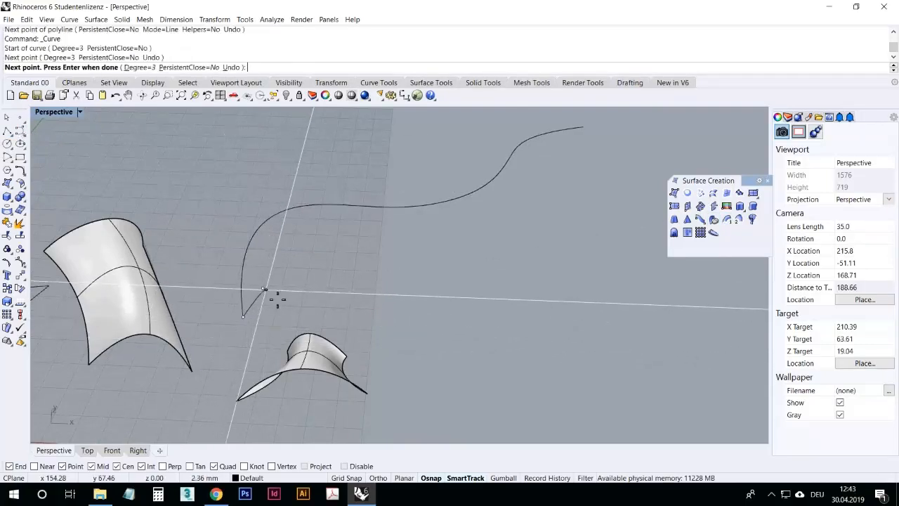
pyautogui.click(277, 299)
pyautogui.click(288, 313)
pyautogui.rightClick(295, 321)
# Step: Turn on Near snap and draw a second profile curve starting from the middle of the long curve
pyautogui.moveTo(422, 230); pyautogui.dragTo(445, 205, button='right')
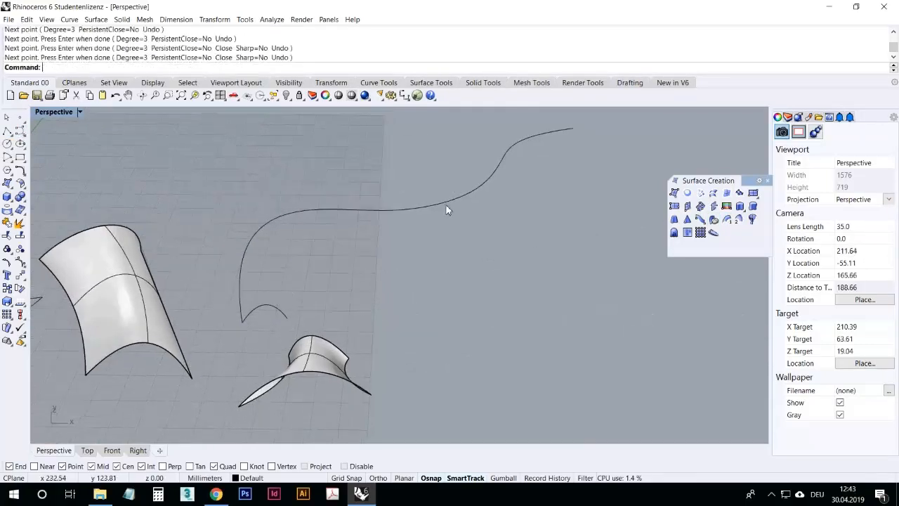
pyautogui.rightClick(445, 203)
pyautogui.click(45, 467)
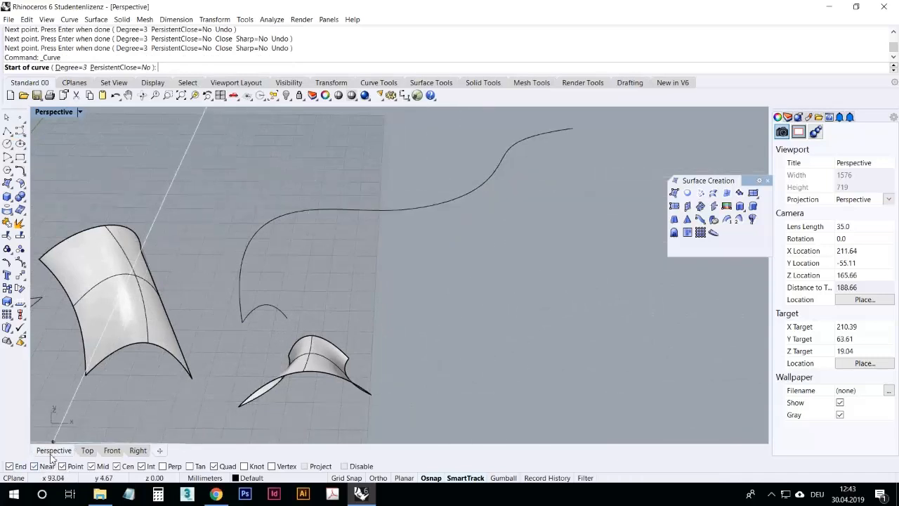
pyautogui.click(444, 207)
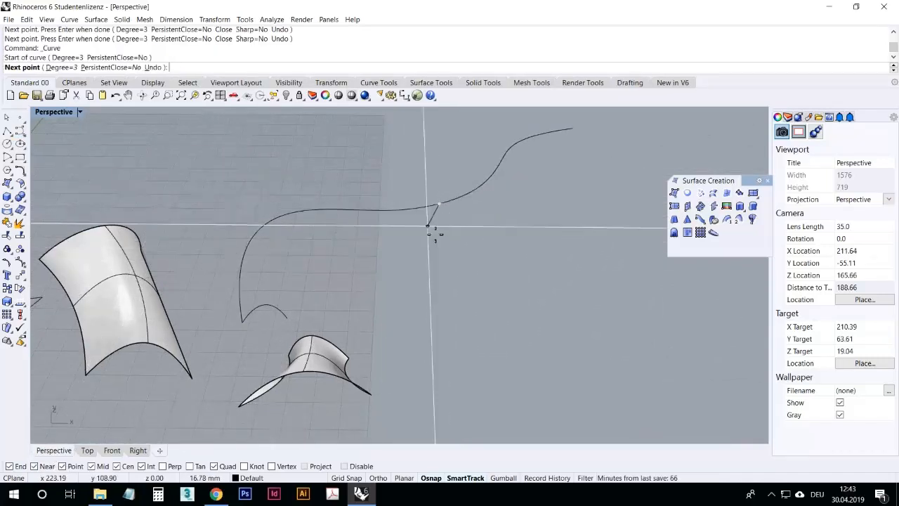
pyautogui.click(428, 228)
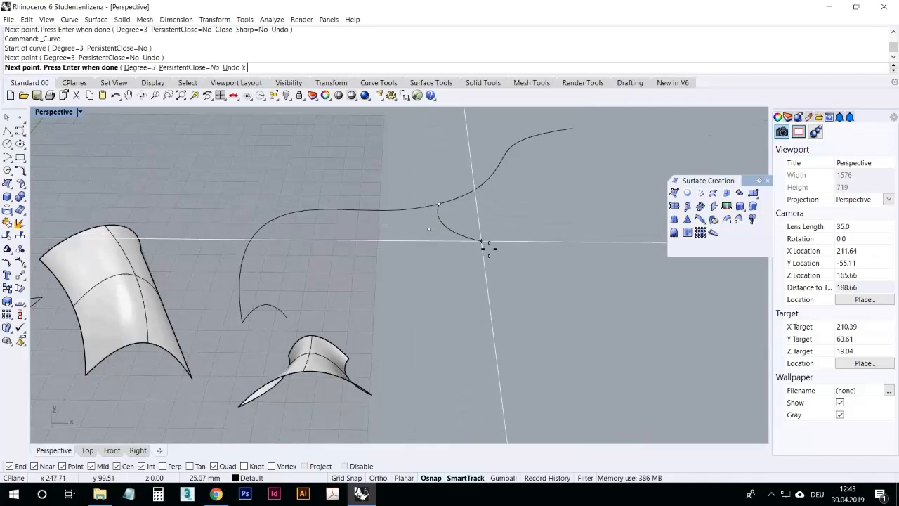
pyautogui.click(460, 232)
pyautogui.click(462, 266)
pyautogui.rightClick(474, 262)
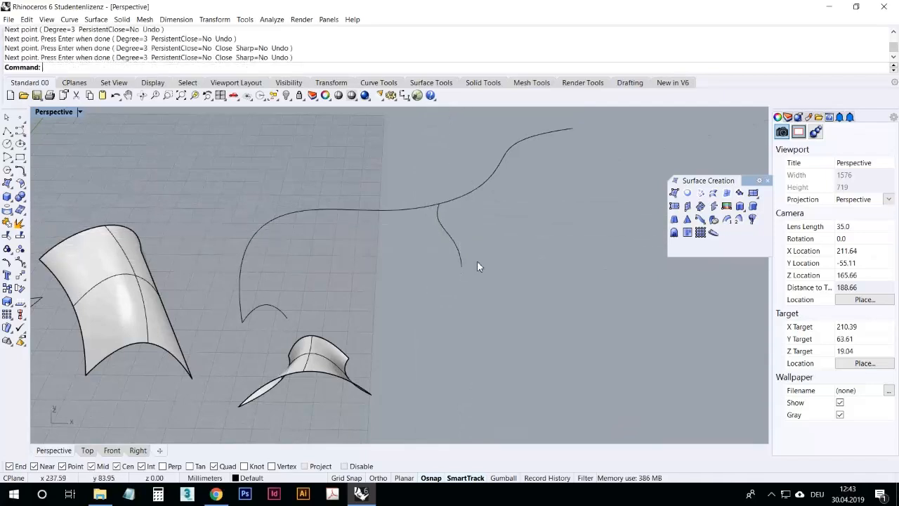
# Step: Draw a third profile curve starting at the long curve's upper end
pyautogui.rightClick(531, 207)
pyautogui.click(572, 128)
pyautogui.click(581, 152)
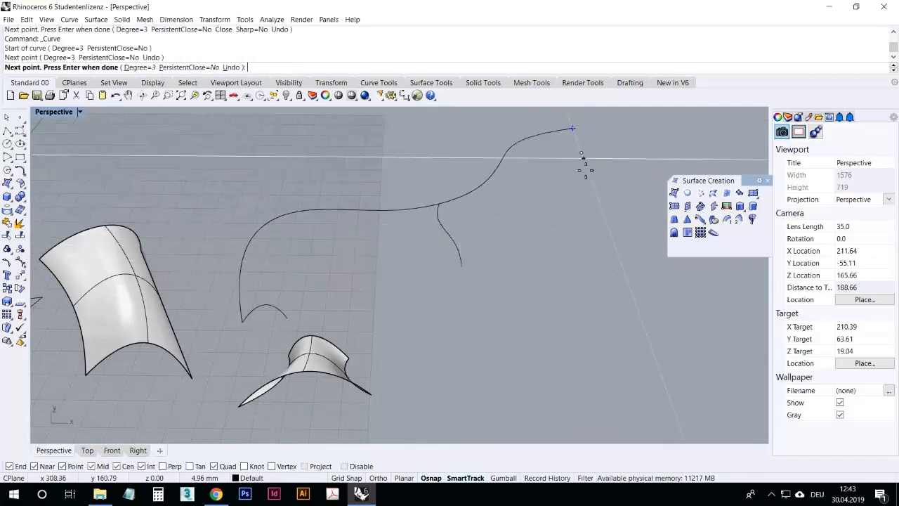
pyautogui.click(613, 182)
pyautogui.rightClick(621, 186)
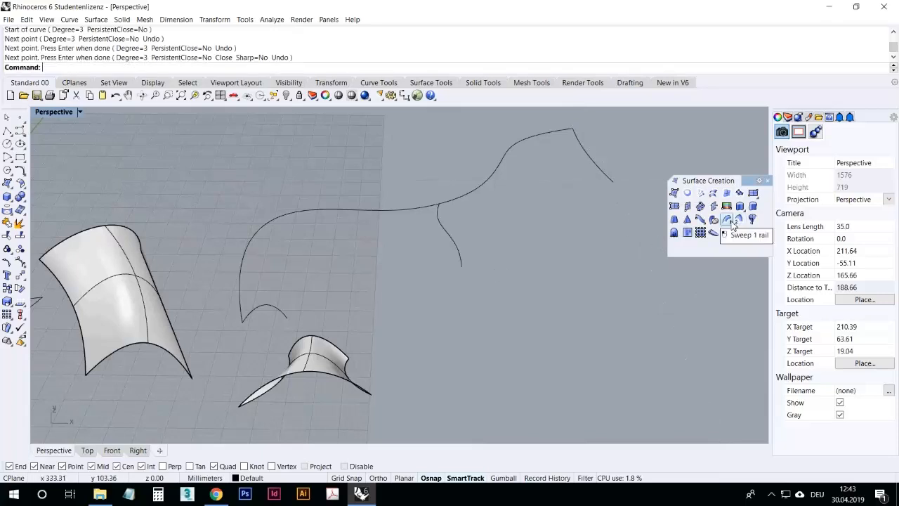
# Step: Sweep a surface along the long wavy curve through the three profile curves with Sweep 1 Rail
pyautogui.click(555, 131)
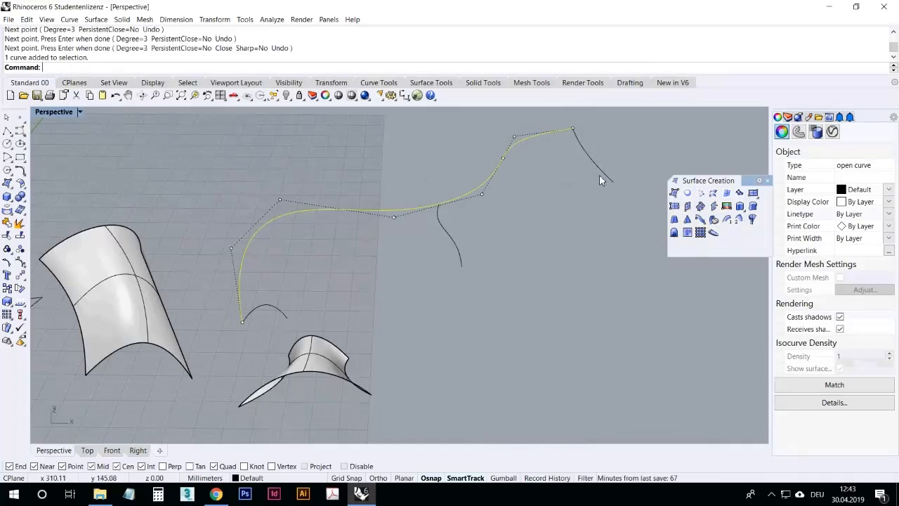
pyautogui.click(567, 237)
pyautogui.moveTo(344, 260); pyautogui.dragTo(341, 275, button='right')
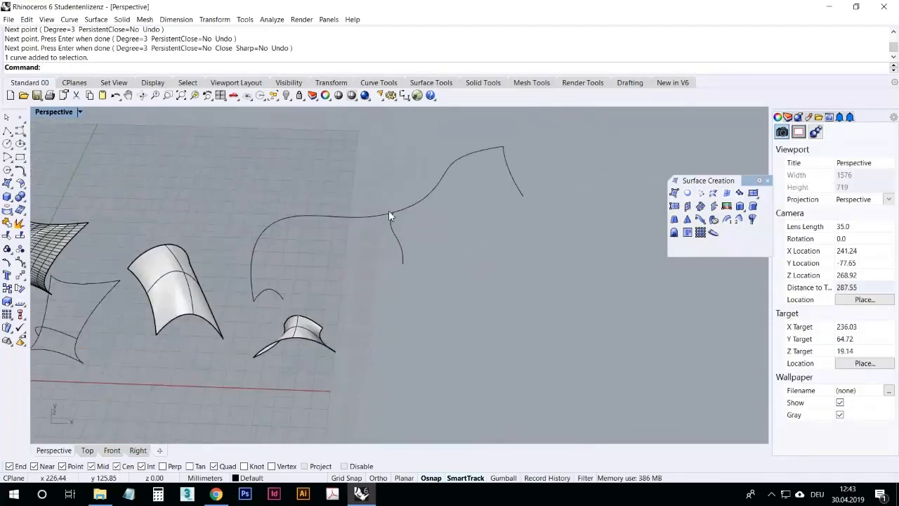
pyautogui.scroll(3, 389, 210)
pyautogui.scroll(-1, 407, 226)
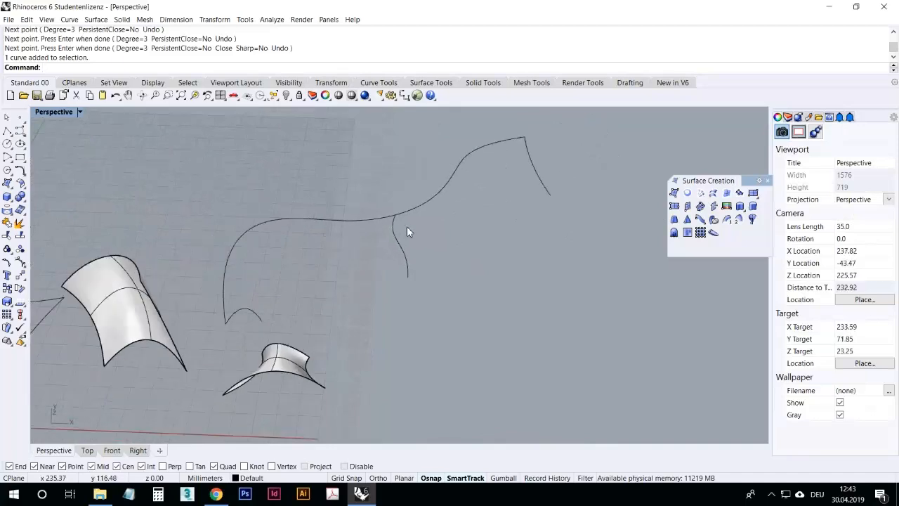
pyautogui.click(727, 220)
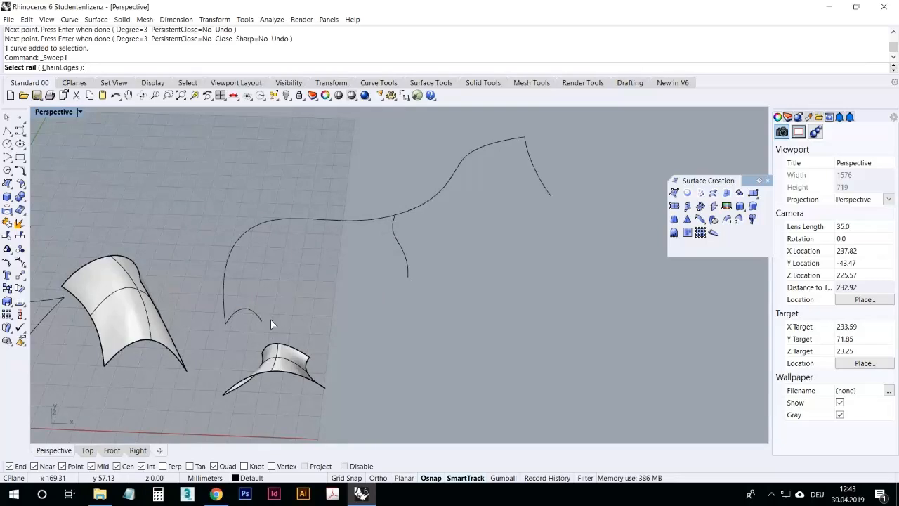
pyautogui.click(247, 234)
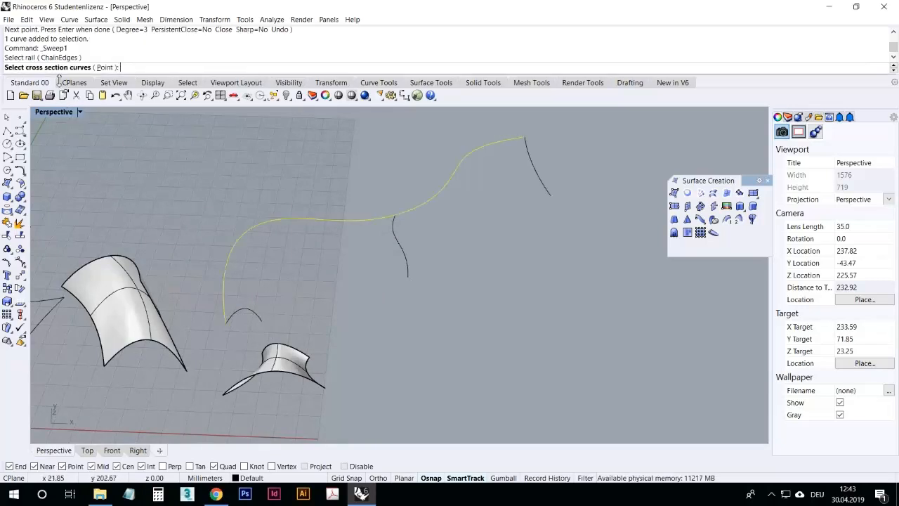
pyautogui.click(256, 313)
pyautogui.click(400, 243)
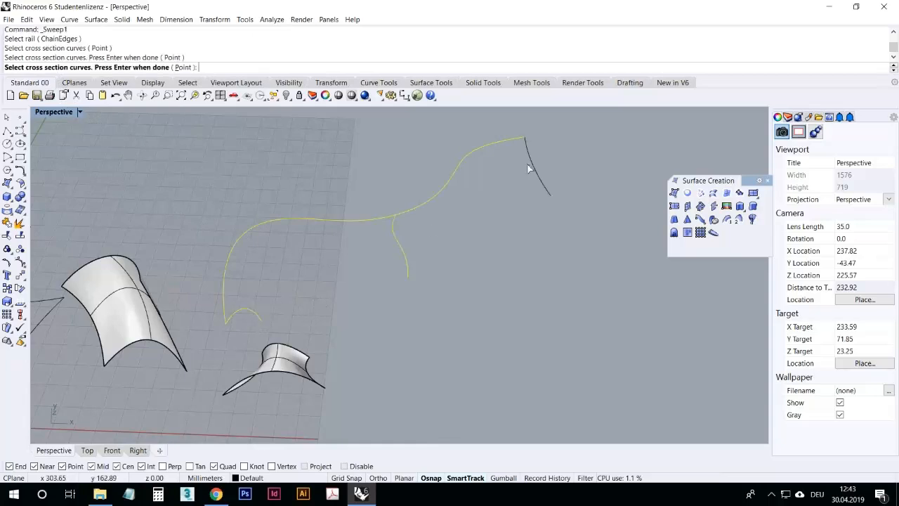
pyautogui.click(536, 165)
pyautogui.press('Return')
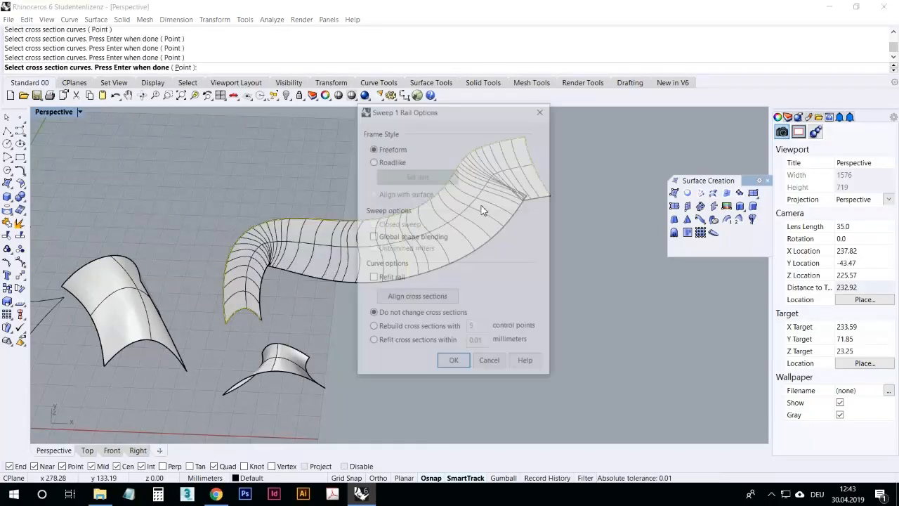
pyautogui.click(439, 362)
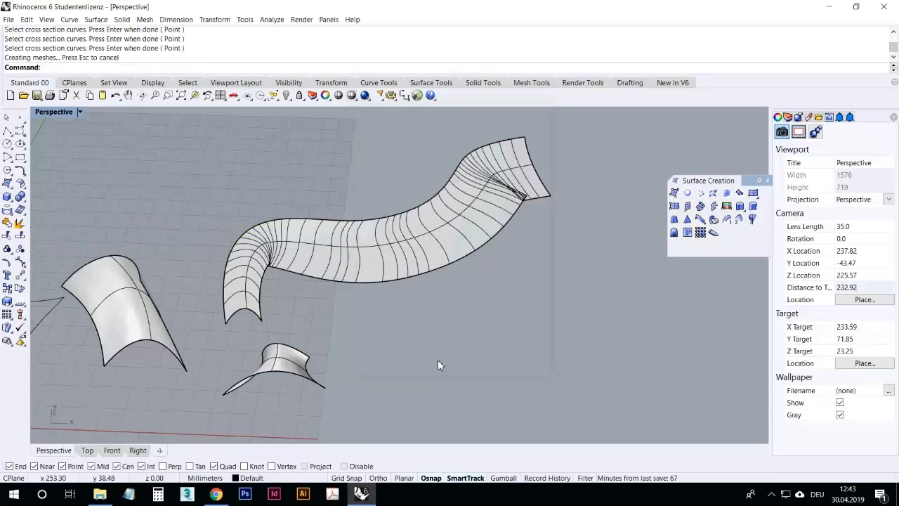
# Step: Delete the Sweep 1 Rail surface
pyautogui.moveTo(480, 317); pyautogui.dragTo(429, 294, button='right')
pyautogui.scroll(6, 566, 305)
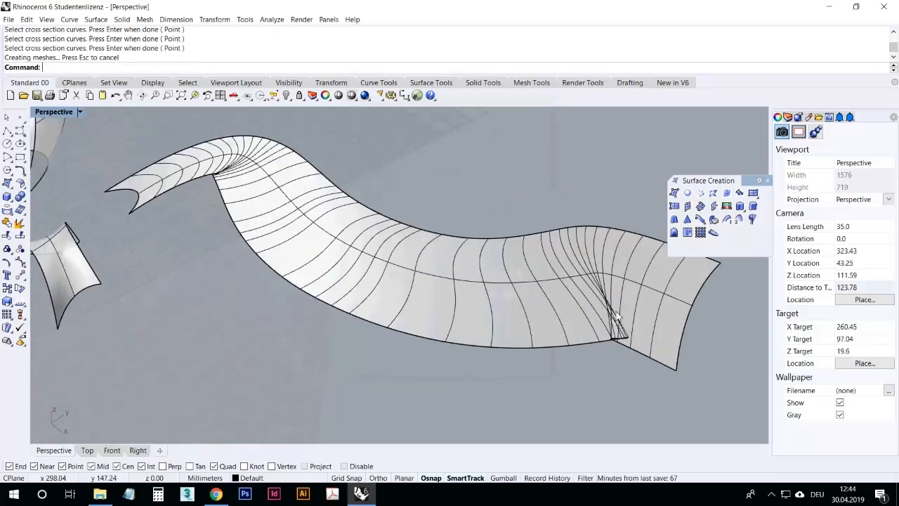
pyautogui.moveTo(554, 314); pyautogui.dragTo(596, 343, button='right')
pyautogui.scroll(-8, 501, 241)
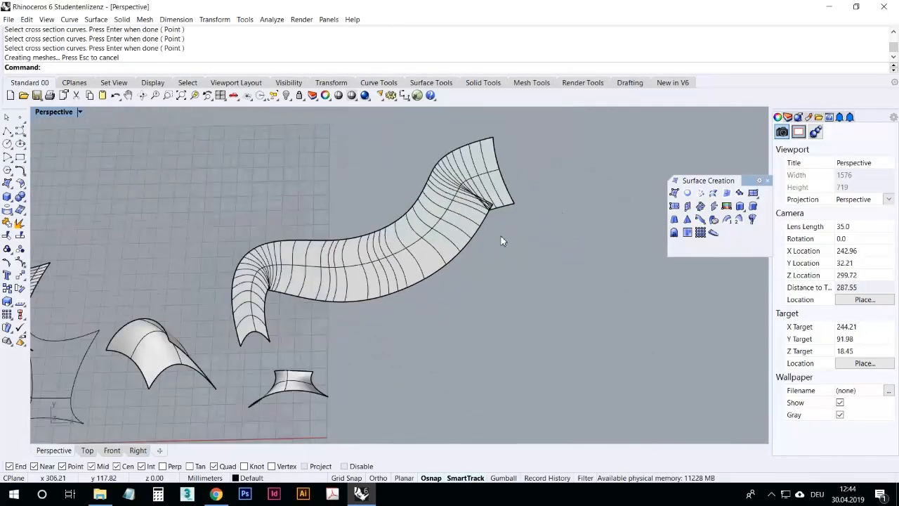
pyautogui.click(440, 257)
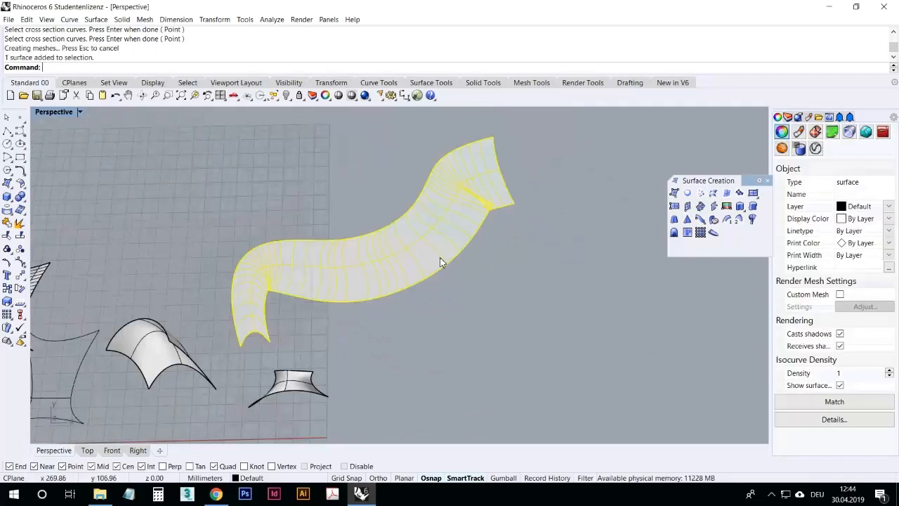
pyautogui.press('Delete')
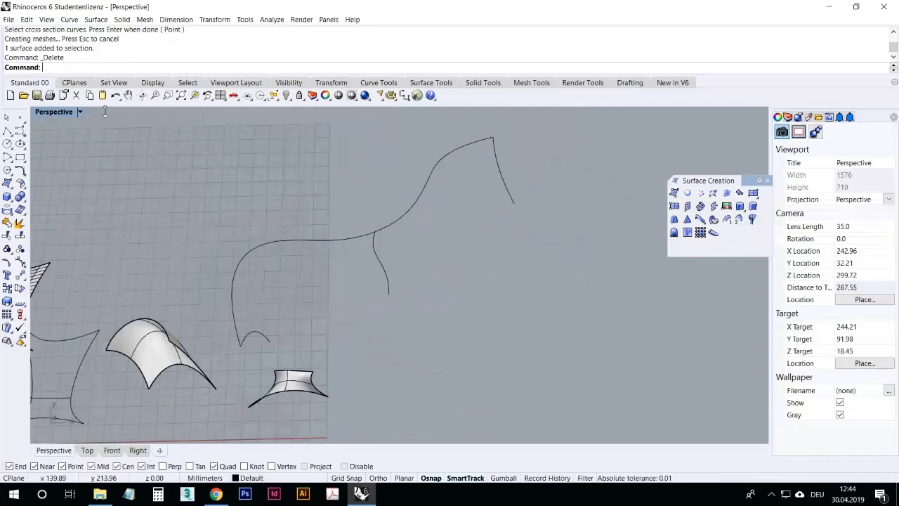
# Step: Draw a second rail curve connecting the free ends of the three profile curves, snapping to the end of each profile
pyautogui.click(21, 132)
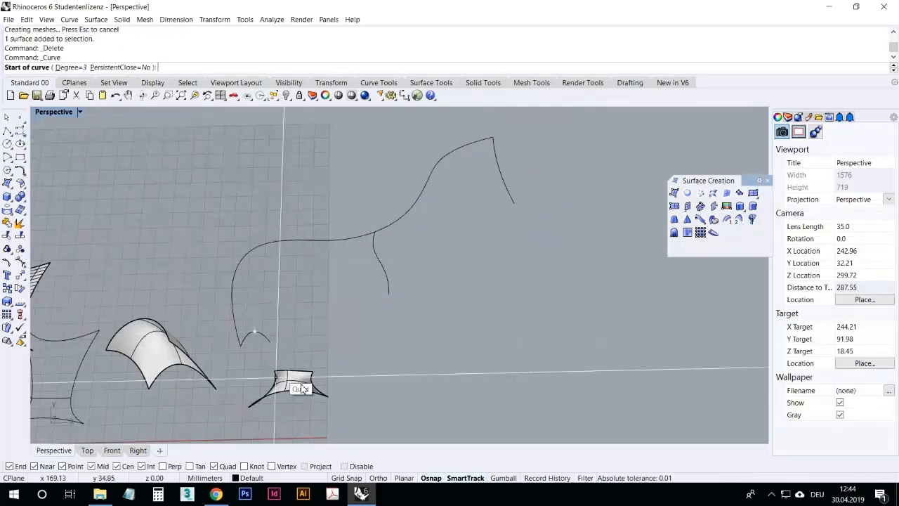
pyautogui.click(281, 347)
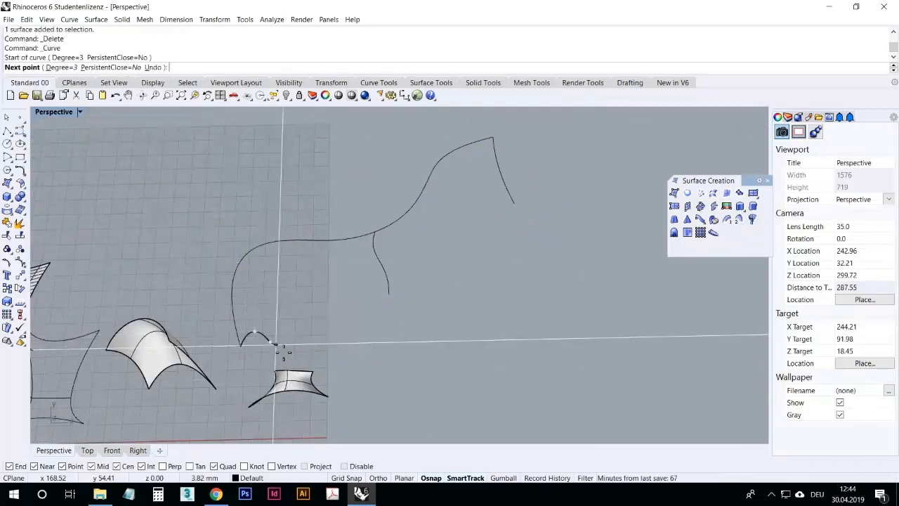
pyautogui.click(272, 272)
pyautogui.click(334, 282)
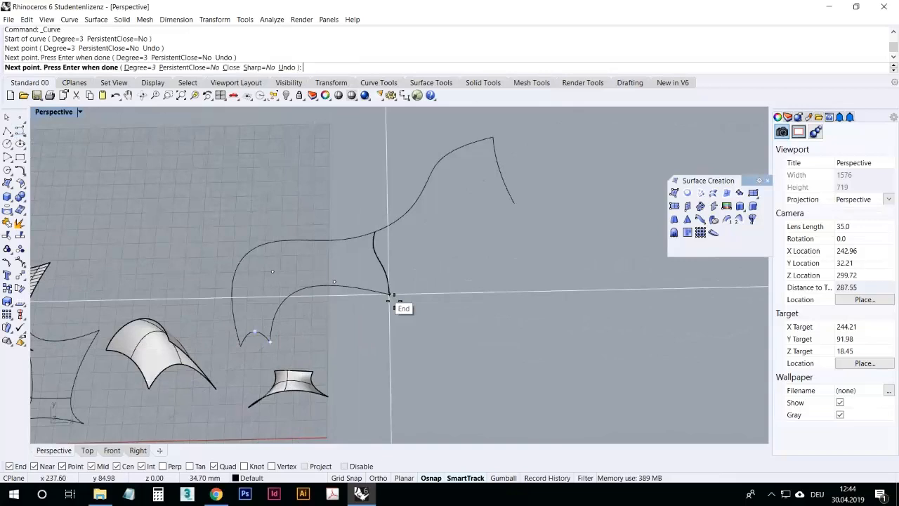
pyautogui.click(389, 296)
pyautogui.click(467, 284)
pyautogui.click(515, 203)
pyautogui.press('Return')
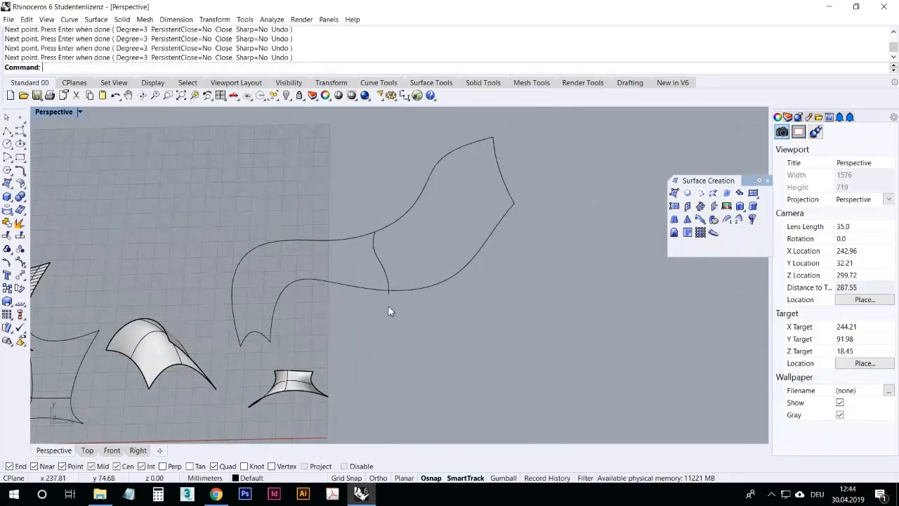
# Step: Inspect where the new rail curve meets the middle profile curve
pyautogui.scroll(2, 400, 288)
pyautogui.click(393, 295)
pyautogui.scroll(5, 389, 293)
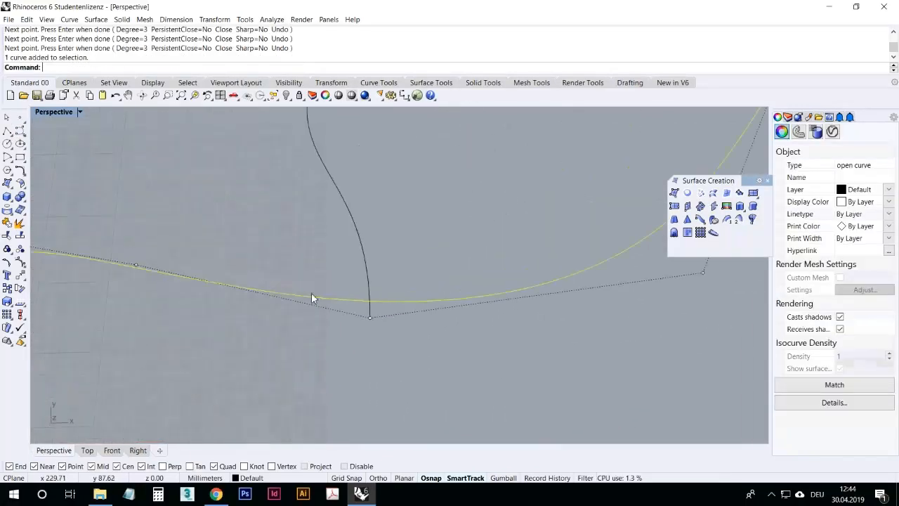
pyautogui.click(338, 326)
pyautogui.scroll(-8, 339, 324)
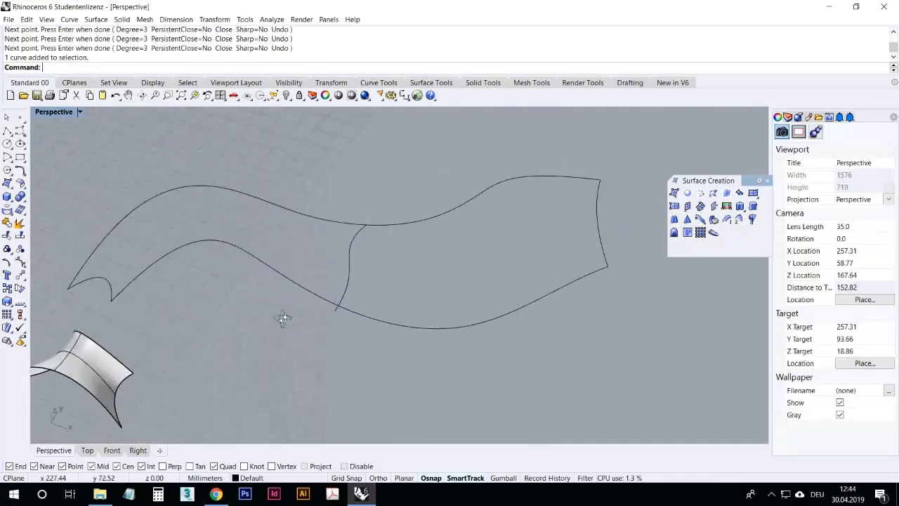
pyautogui.scroll(10, 281, 323)
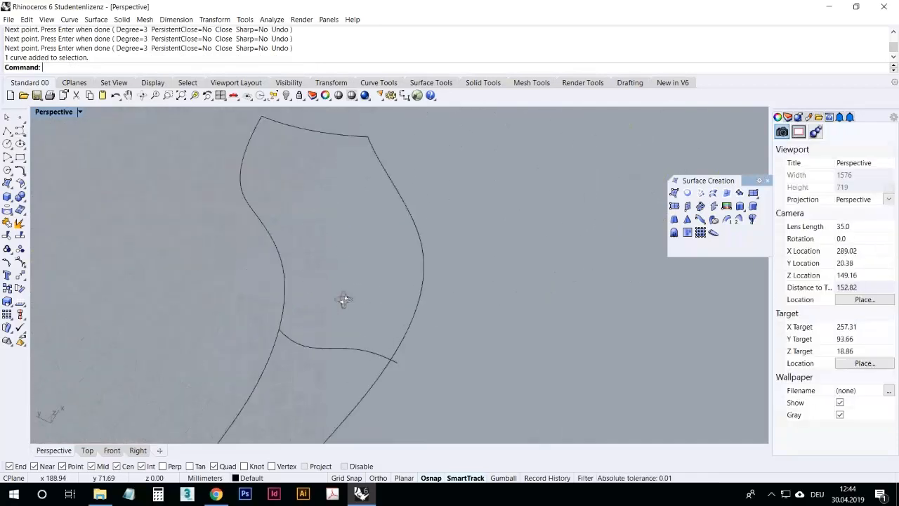
pyautogui.moveTo(366, 253); pyautogui.dragTo(233, 298, button='right')
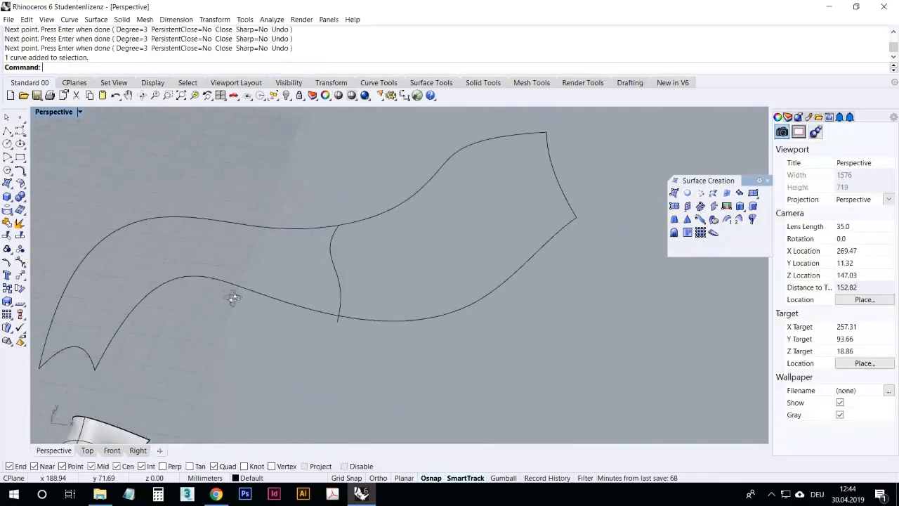
pyautogui.moveTo(325, 337)
pyautogui.mouseDown(button='right')
pyautogui.moveTo(386, 359)
pyautogui.moveTo(340, 361)
pyautogui.moveTo(327, 336)
pyautogui.mouseUp(button='right')
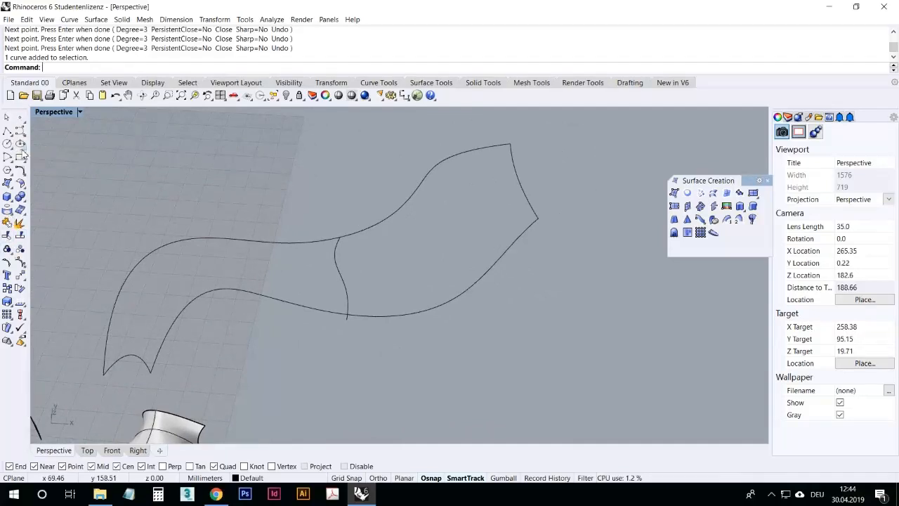
# Step: Trim the end of the middle profile curve that overhangs the new rail curve, using the rail as cutting object
pyautogui.click(7, 236)
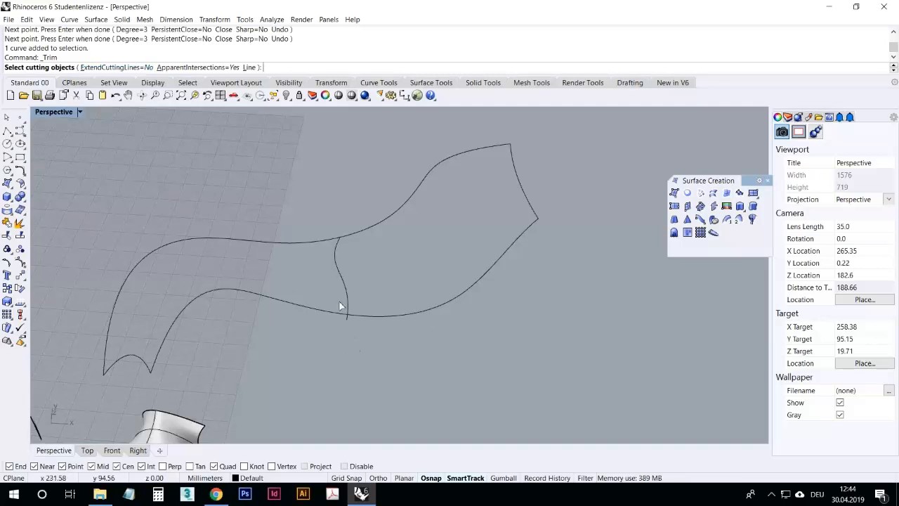
pyautogui.click(385, 316)
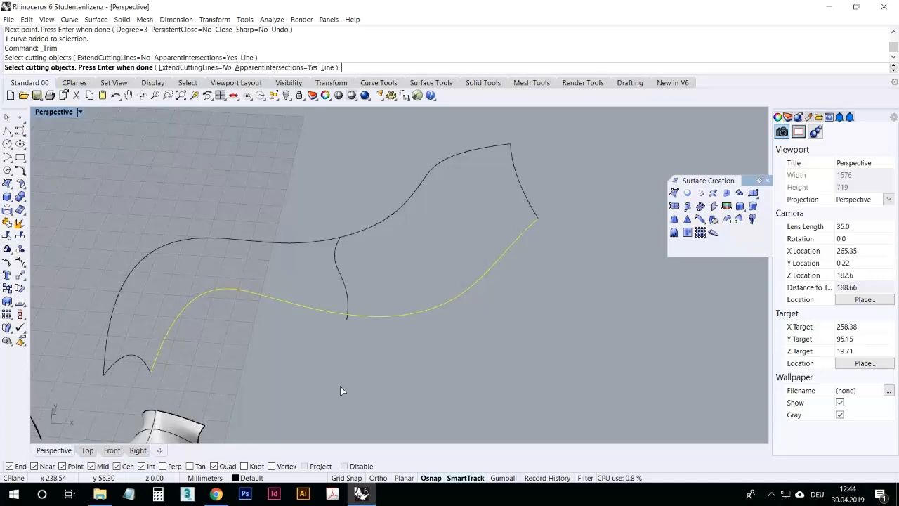
pyautogui.press('Return')
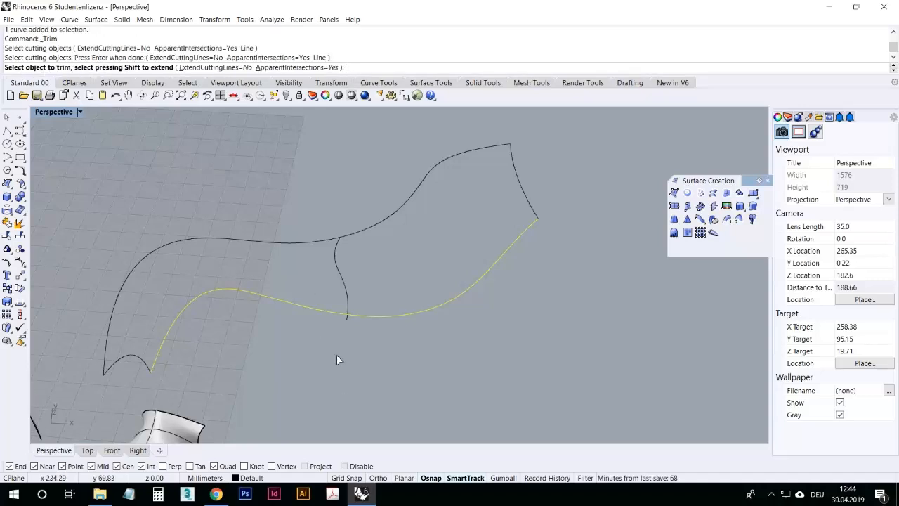
pyautogui.moveTo(347, 348); pyautogui.dragTo(335, 331, button='right')
pyautogui.scroll(4, 336, 332)
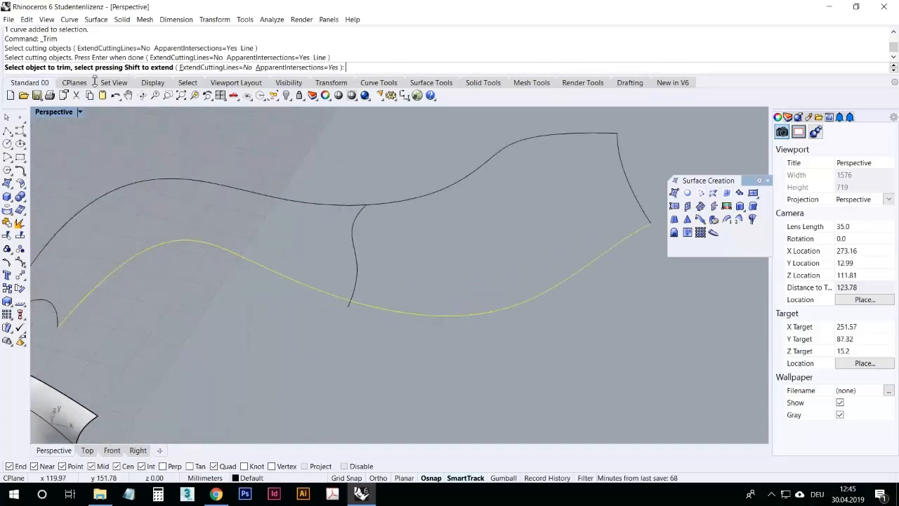
pyautogui.moveTo(265, 304); pyautogui.dragTo(289, 337, button='right')
pyautogui.scroll(-6, 342, 303)
pyautogui.scroll(6, 350, 324)
pyautogui.scroll(-2, 362, 325)
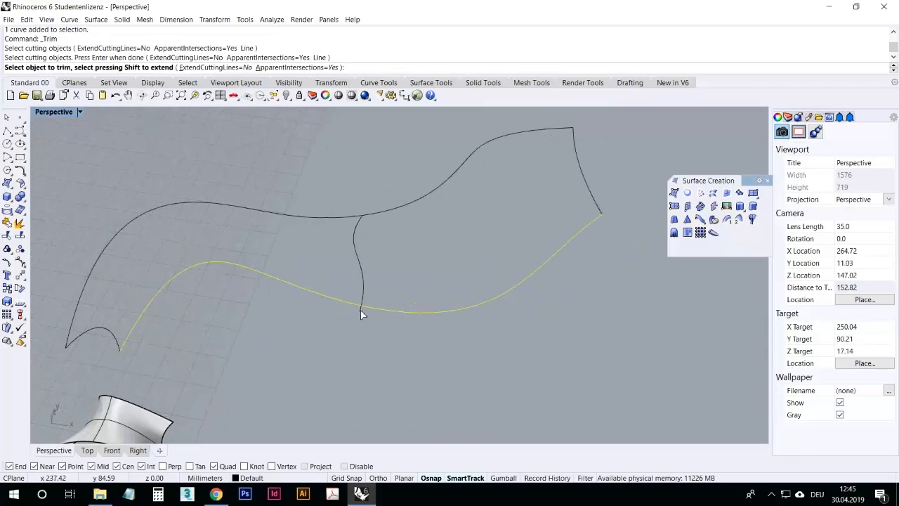
pyautogui.scroll(8, 360, 310)
pyautogui.click(363, 316)
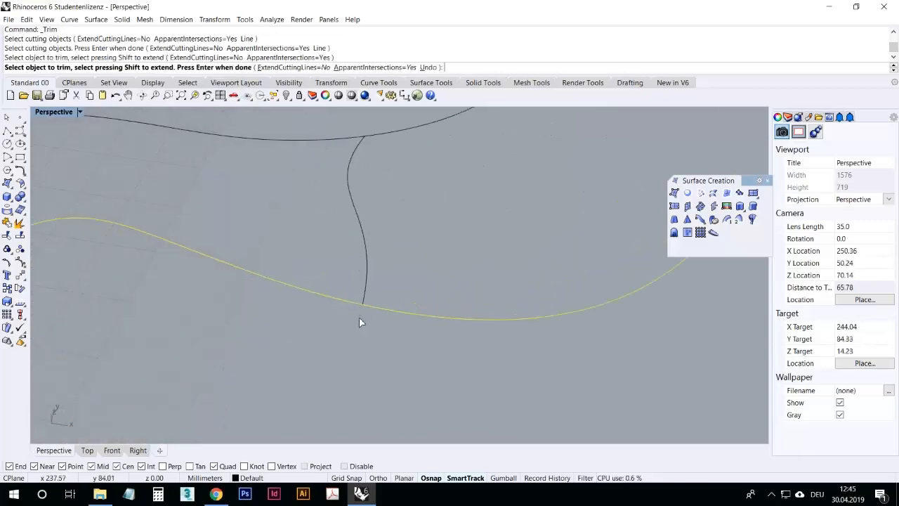
pyautogui.scroll(-8, 345, 348)
pyautogui.rightClick(347, 341)
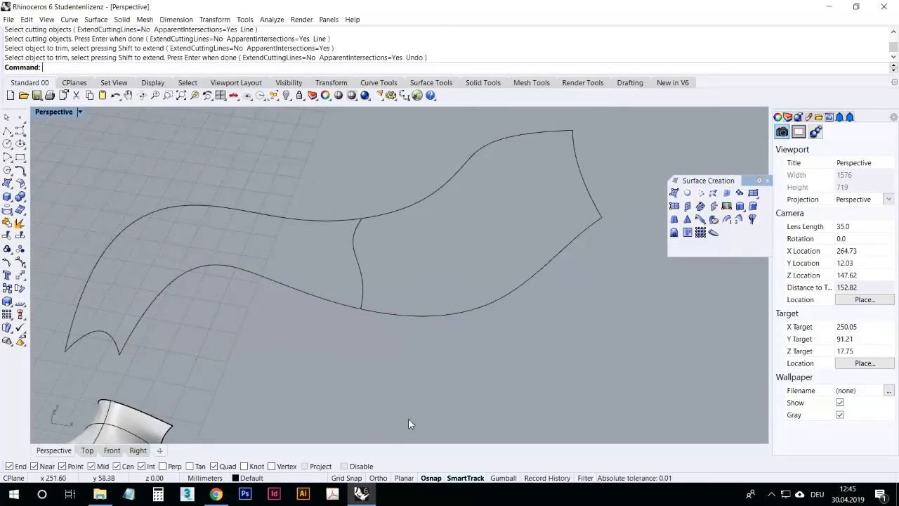
# Step: Create a Sweep 2 Rails surface along the long curve and the new rail through the three profile curves
pyautogui.moveTo(408, 418); pyautogui.dragTo(387, 348, button='right')
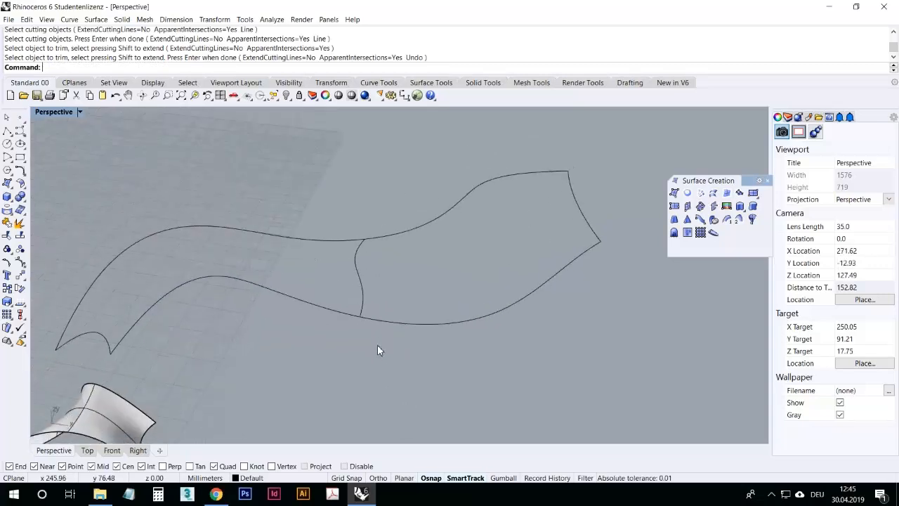
pyautogui.click(740, 221)
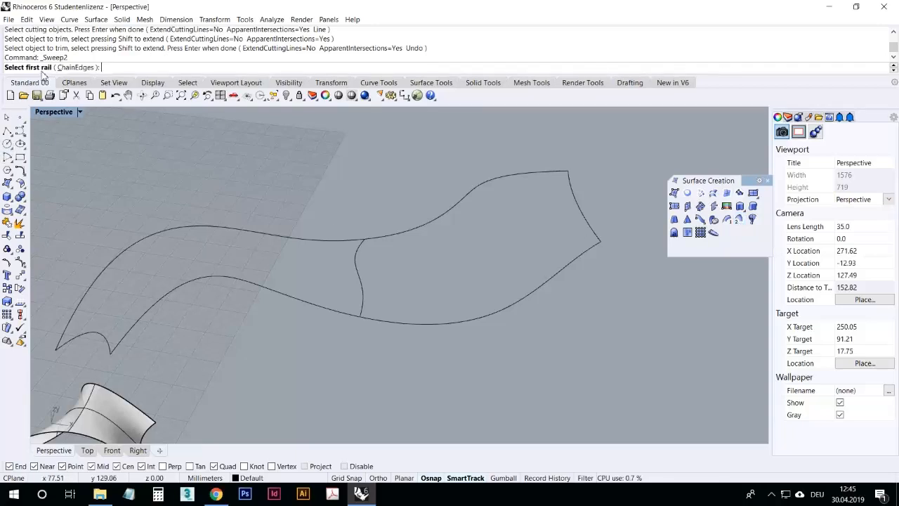
pyautogui.click(177, 227)
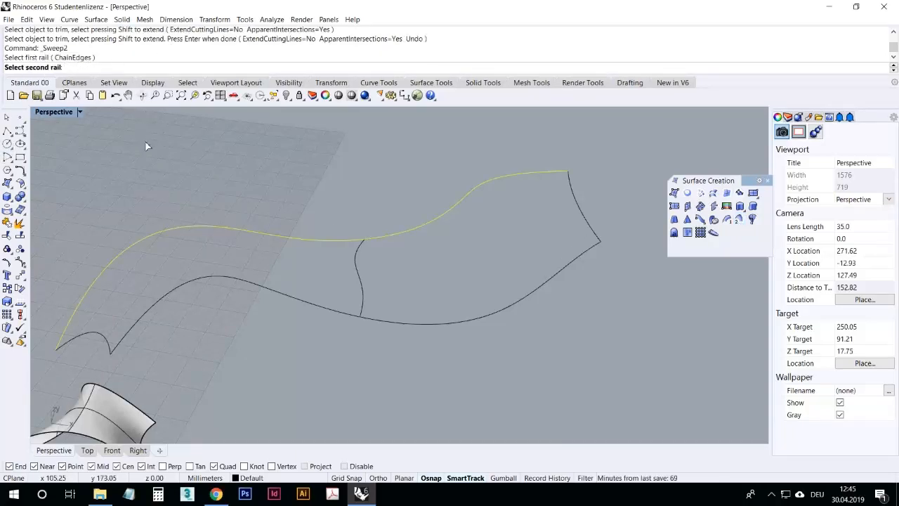
pyautogui.click(205, 277)
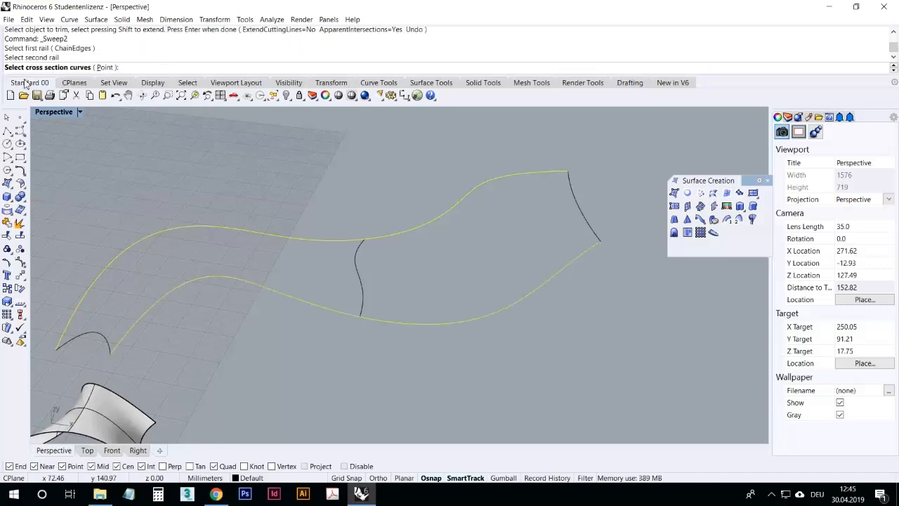
pyautogui.click(104, 336)
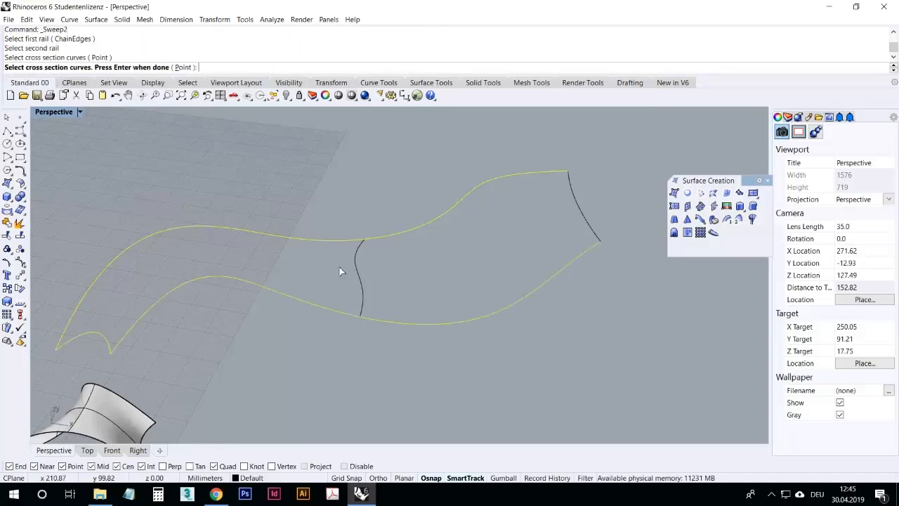
pyautogui.click(355, 270)
pyautogui.click(578, 195)
pyautogui.press('Return')
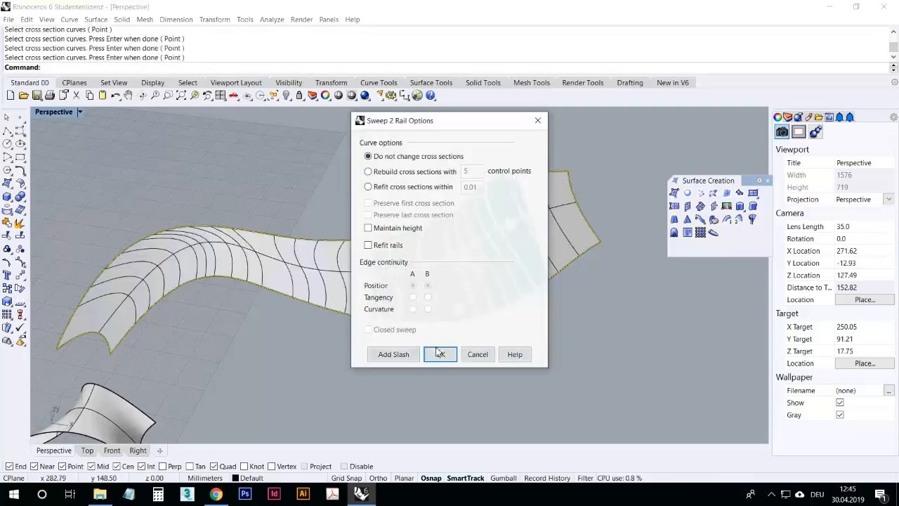
pyautogui.click(439, 353)
pyautogui.moveTo(412, 364); pyautogui.dragTo(391, 358, button='right')
pyautogui.moveTo(436, 302)
pyautogui.mouseDown(button='right')
pyautogui.moveTo(438, 317)
pyautogui.moveTo(428, 316)
pyautogui.mouseUp(button='right')
pyautogui.click(440, 289)
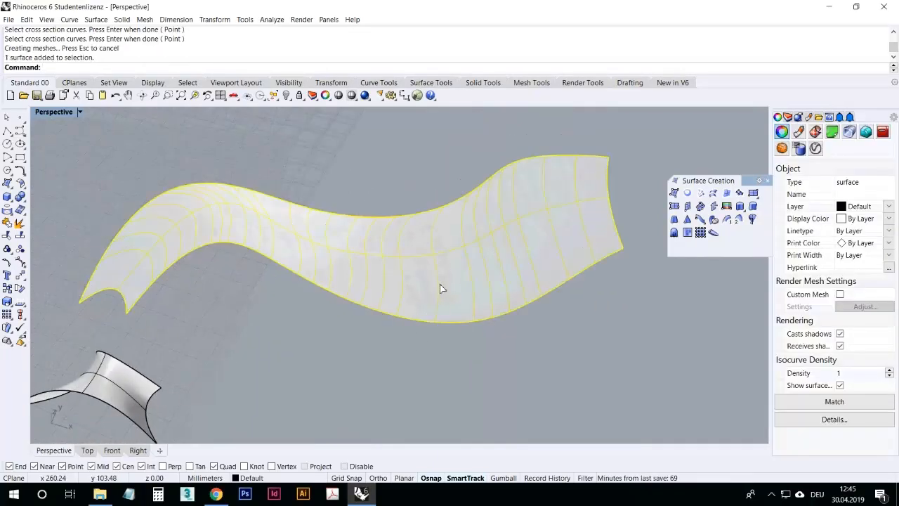
# Step: Replace the swept surface with a new Sweep 2 Rails surface, rebuilding the cross sections with 50 control points
pyautogui.press('Delete')
pyautogui.press('Return')
pyautogui.click(132, 216)
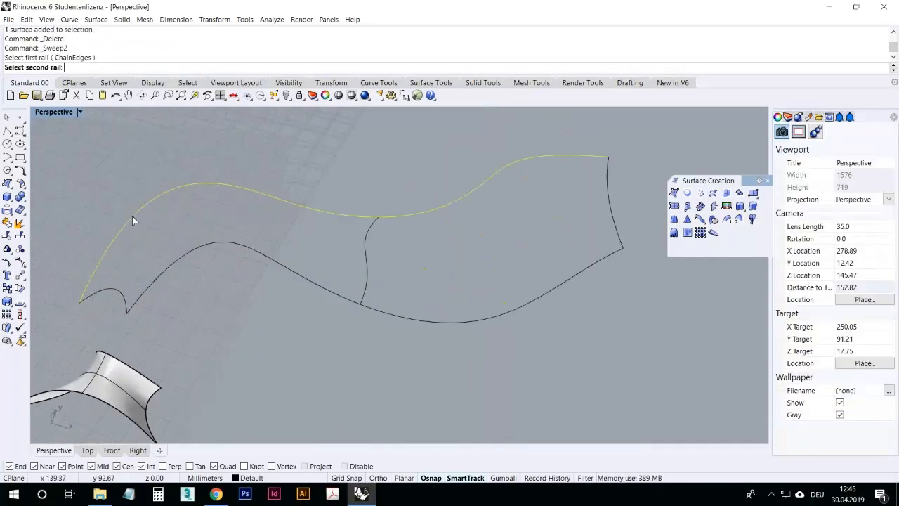
pyautogui.click(175, 264)
pyautogui.click(120, 297)
pyautogui.click(366, 240)
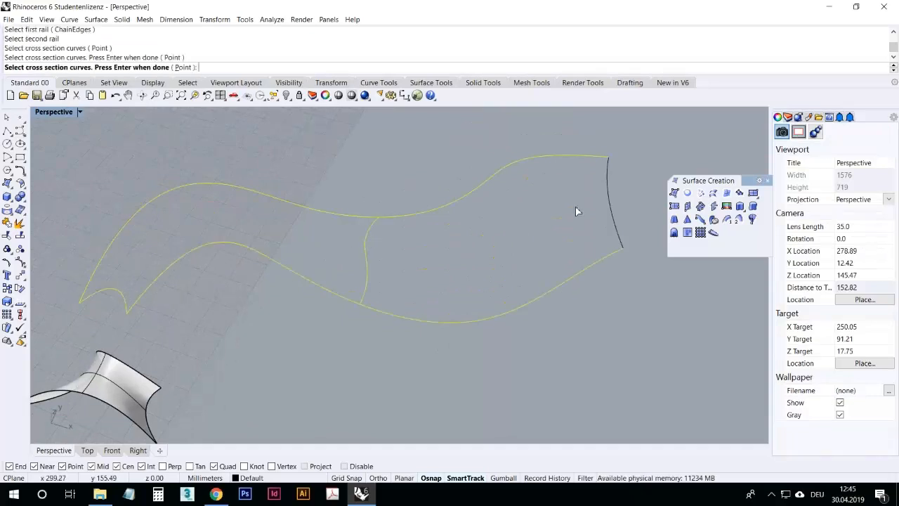
pyautogui.click(611, 202)
pyautogui.press('Return')
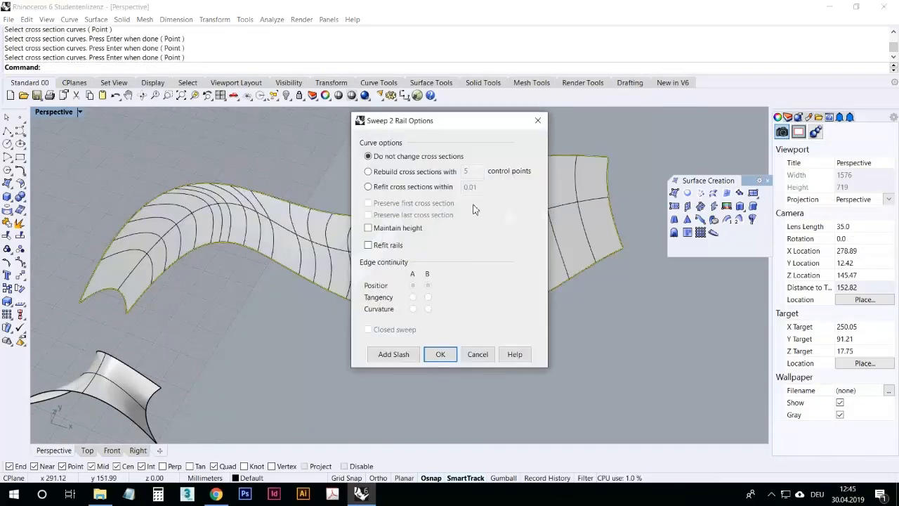
pyautogui.moveTo(463, 120); pyautogui.dragTo(689, 90)
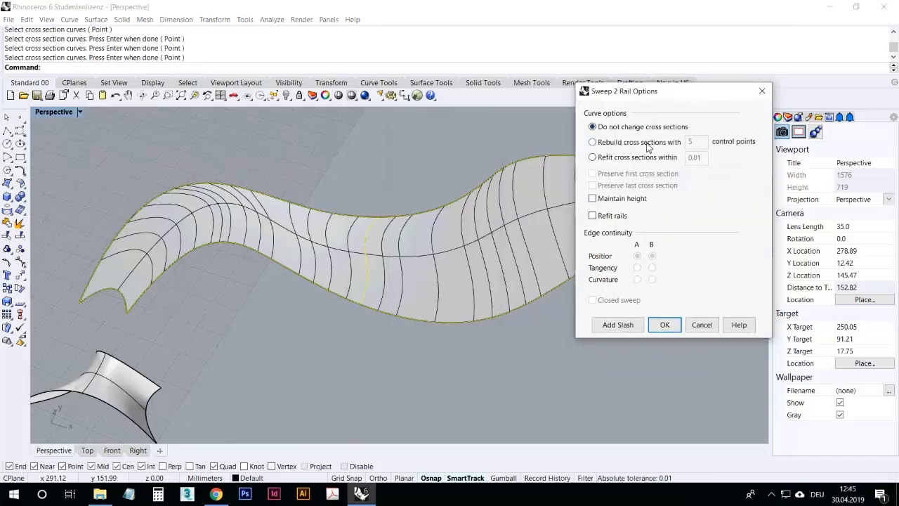
pyautogui.click(647, 143)
pyautogui.press('Tab')
pyautogui.write('50')
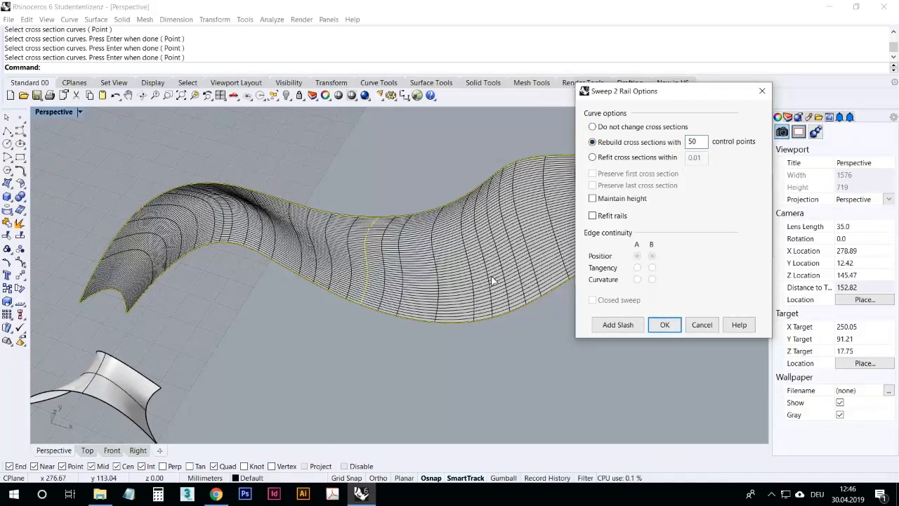
pyautogui.click(671, 329)
# Step: Delete the swept surface together with its rail and profile curves
pyautogui.moveTo(443, 326); pyautogui.dragTo(455, 356, button='right')
pyautogui.moveTo(639, 344); pyautogui.dragTo(224, 133)
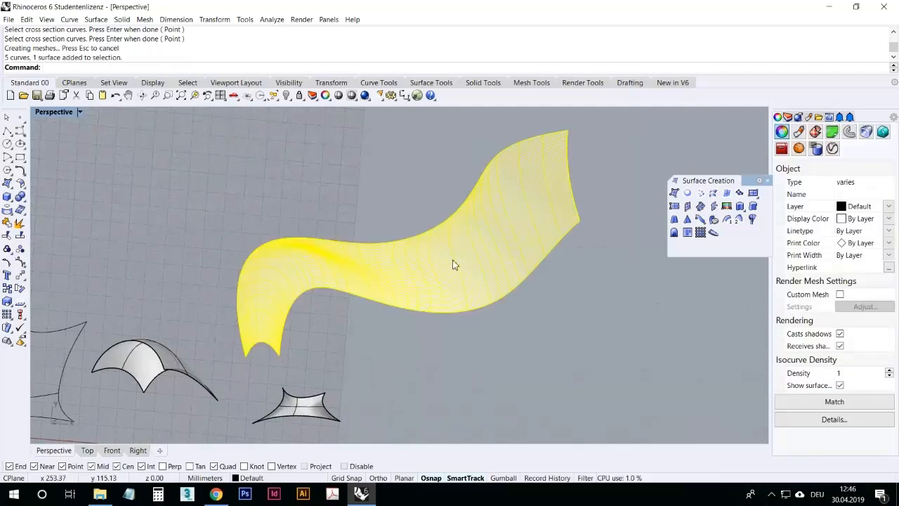
pyautogui.press('Delete')
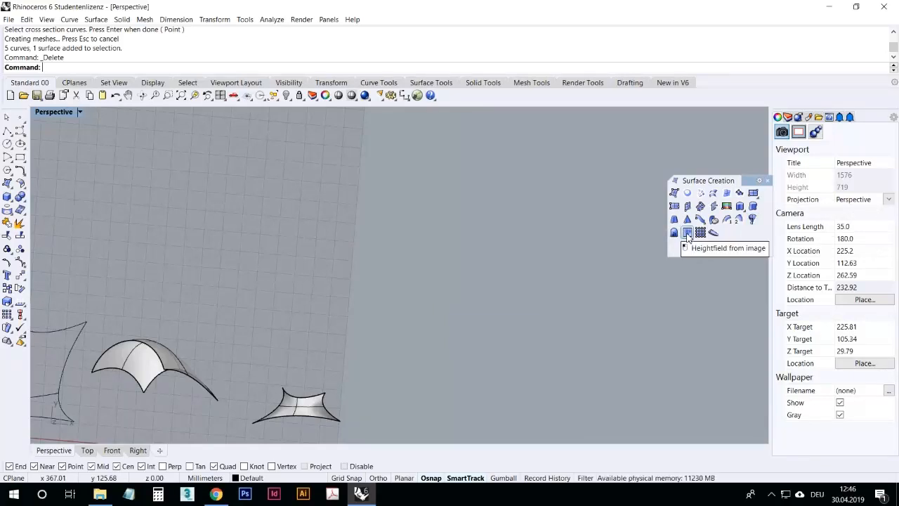
# Step: Close the floating Surface Creation toolbar
pyautogui.moveTo(217, 197); pyautogui.dragTo(259, 199, button='right')
pyautogui.scroll(3, 259, 199)
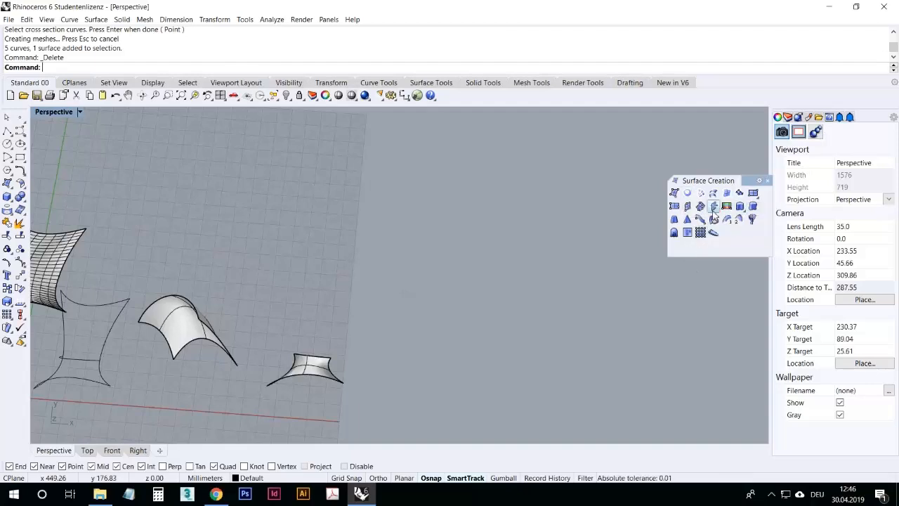
pyautogui.click(768, 182)
pyautogui.moveTo(488, 273); pyautogui.dragTo(314, 247, button='right')
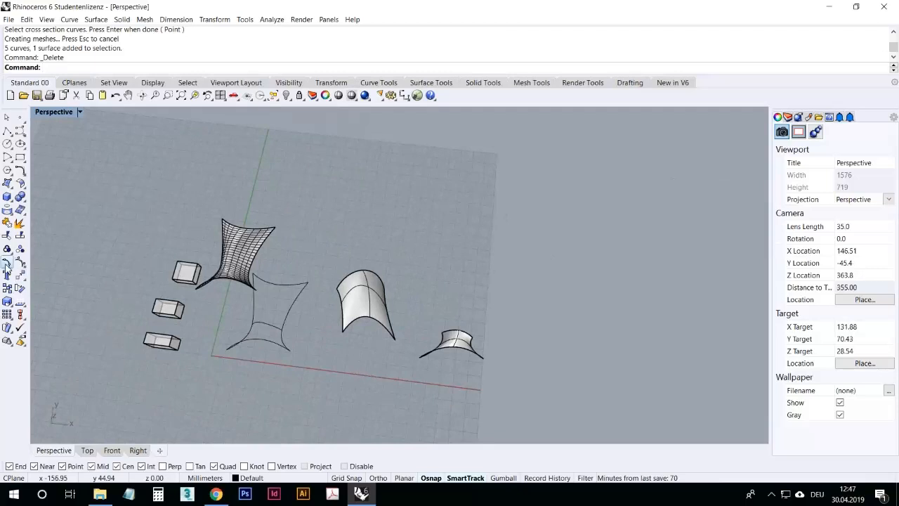
# Step: Create a Fillet Surface with radius 5 between two adjacent faces of the middle box
pyautogui.click(25, 185)
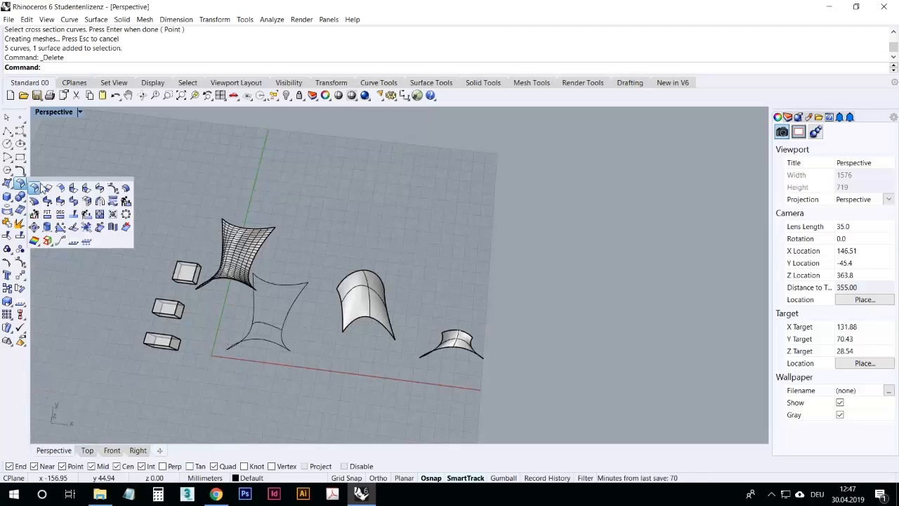
pyautogui.scroll(5, 281, 276)
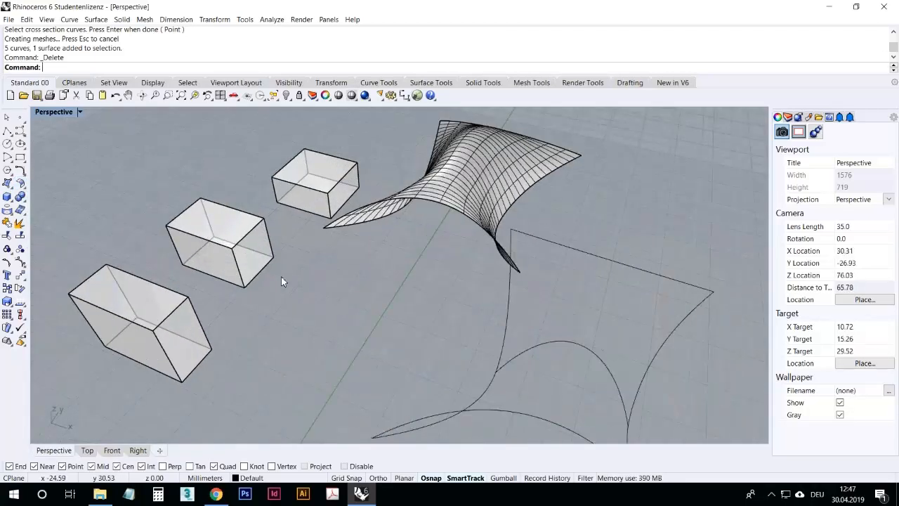
pyautogui.click(264, 274)
pyautogui.click(260, 295)
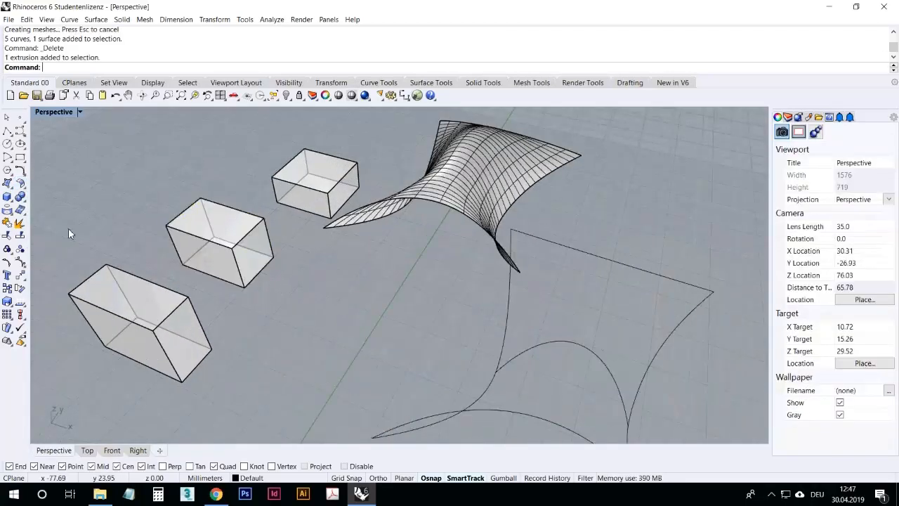
pyautogui.click(25, 198)
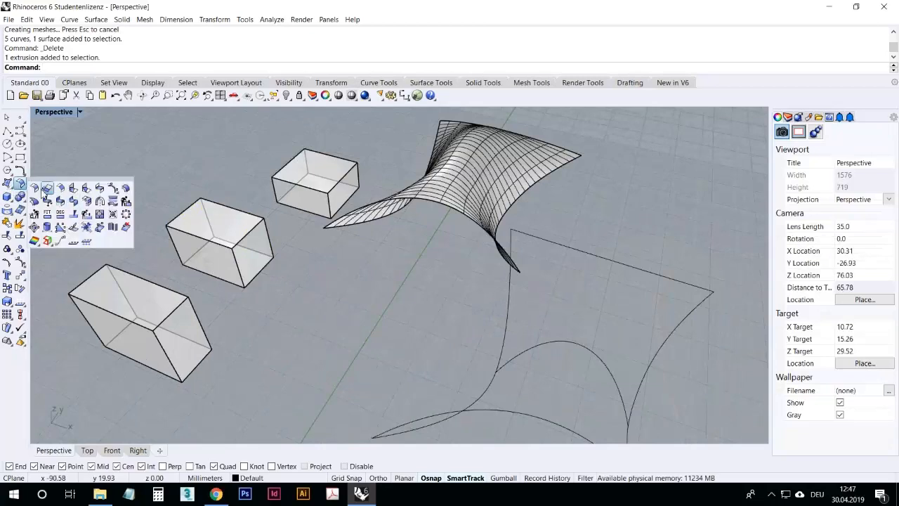
pyautogui.click(47, 188)
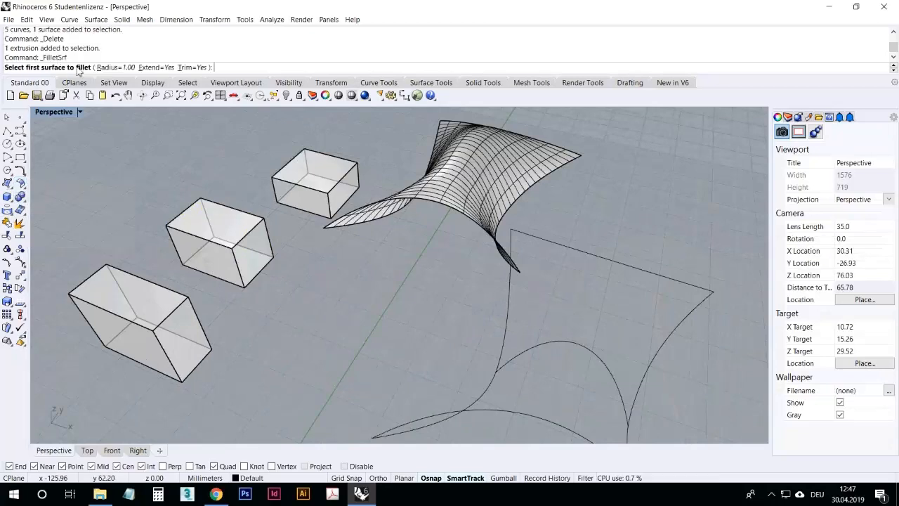
pyautogui.click(126, 68)
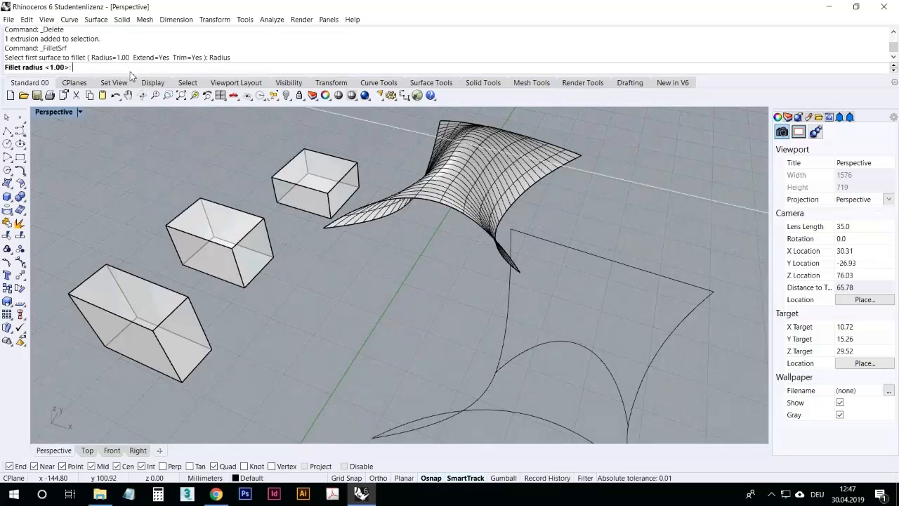
pyautogui.write('5')
pyautogui.press('Return')
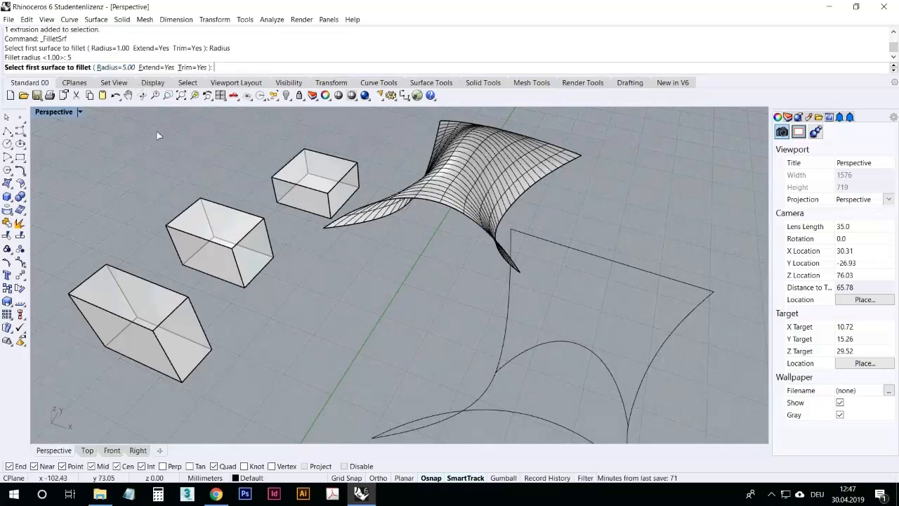
pyautogui.scroll(4, 248, 281)
pyautogui.click(283, 278)
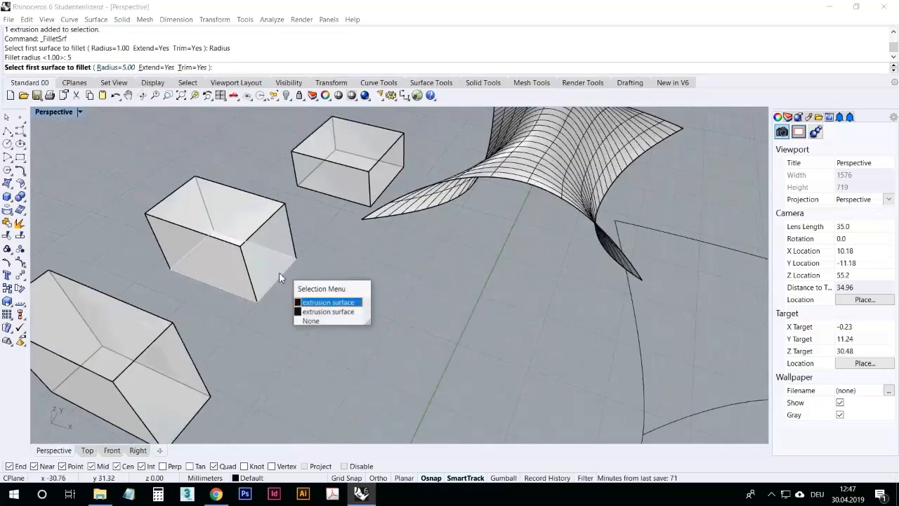
pyautogui.click(321, 307)
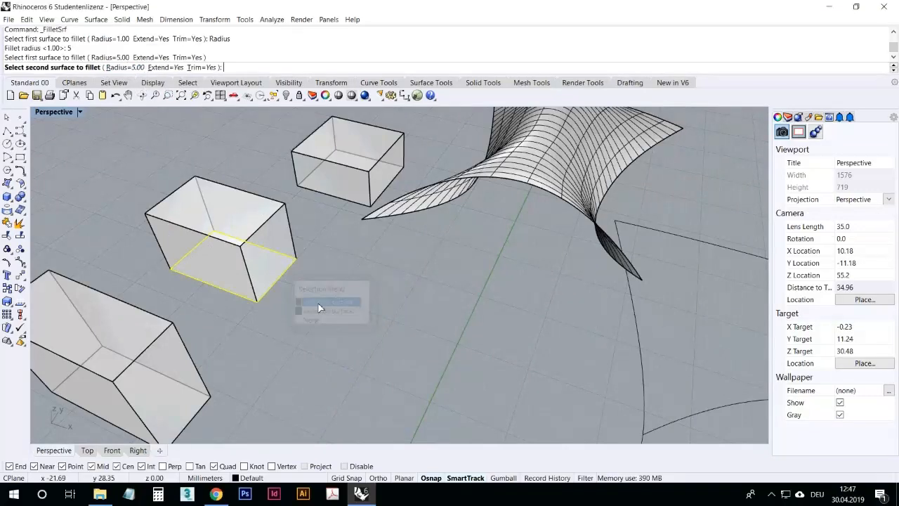
pyautogui.click(301, 263)
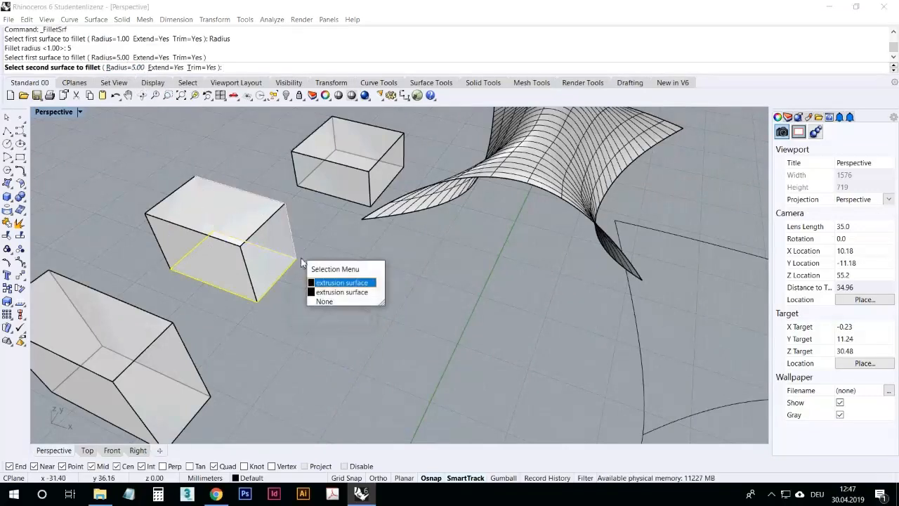
pyautogui.click(342, 291)
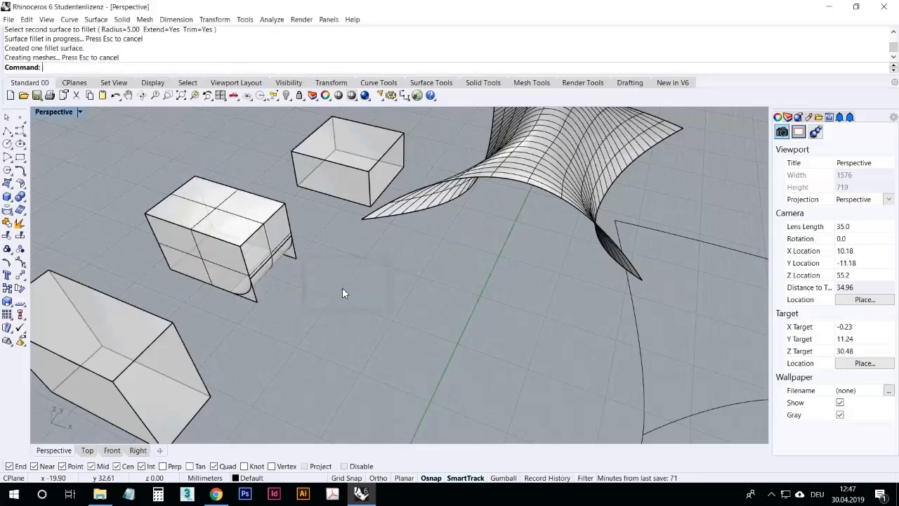
# Step: Drag the filleted box and the fillet surface apart to examine the rounded corner
pyautogui.moveTo(316, 298); pyautogui.dragTo(281, 290, button='right')
pyautogui.scroll(-10, 314, 313)
pyautogui.scroll(10, 394, 327)
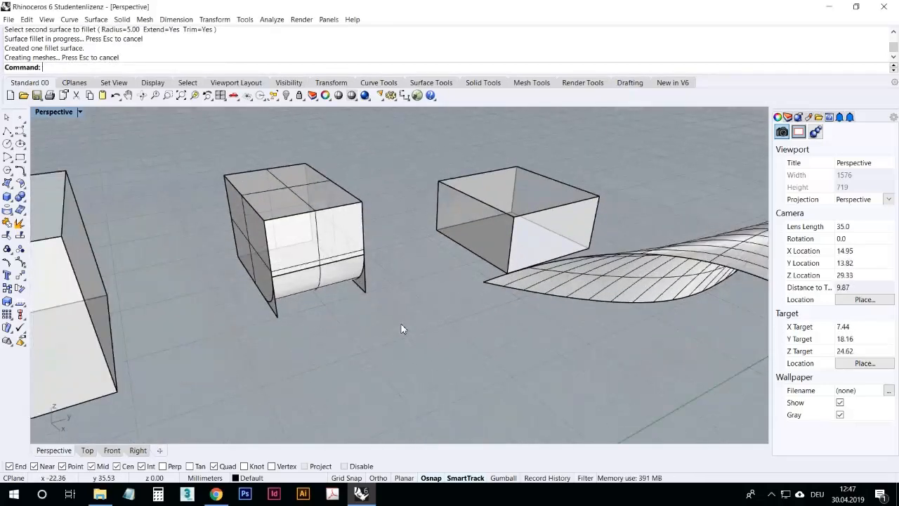
pyautogui.scroll(-10, 389, 327)
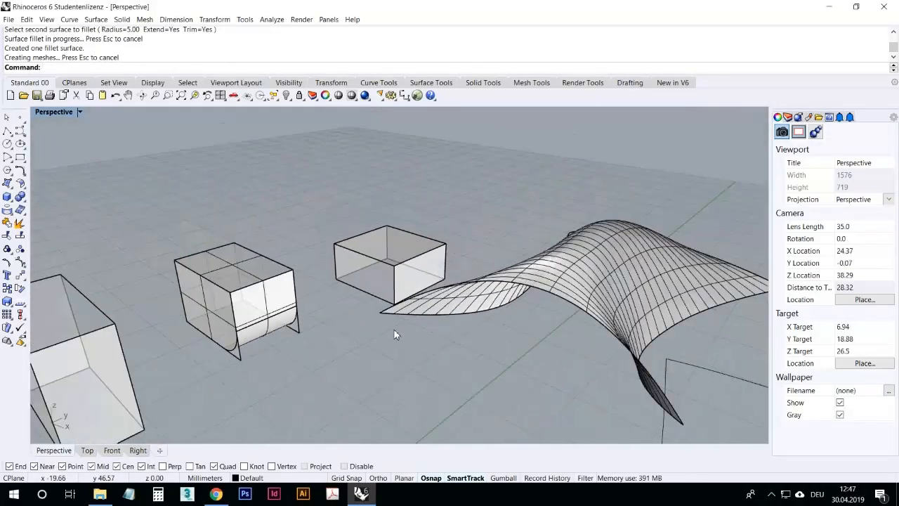
pyautogui.moveTo(347, 355); pyautogui.dragTo(319, 321, button='right')
pyautogui.click(318, 319)
pyautogui.scroll(6, 318, 326)
pyautogui.moveTo(306, 268); pyautogui.dragTo(207, 223)
pyautogui.click(314, 341)
pyautogui.moveTo(320, 343); pyautogui.dragTo(273, 367, button='right')
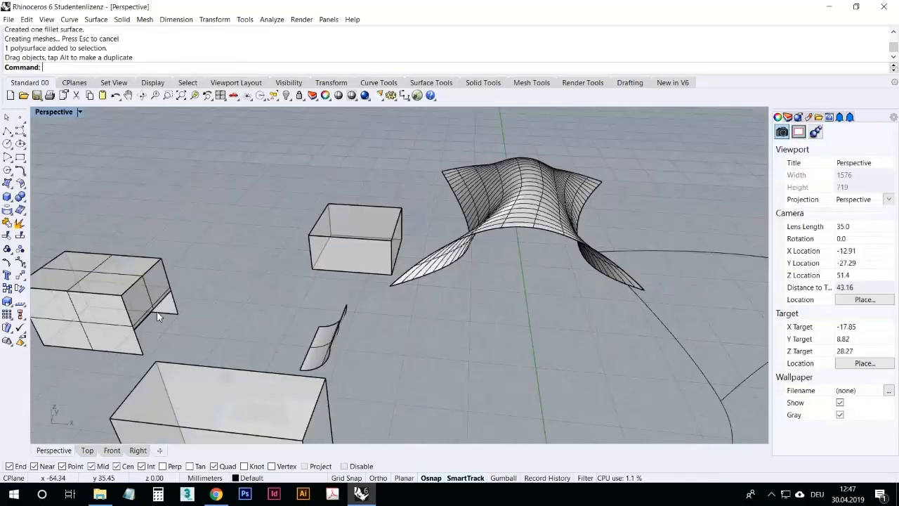
# Step: Explode the nearest box into its separate faces
pyautogui.moveTo(282, 274); pyautogui.dragTo(53, 200, button='right')
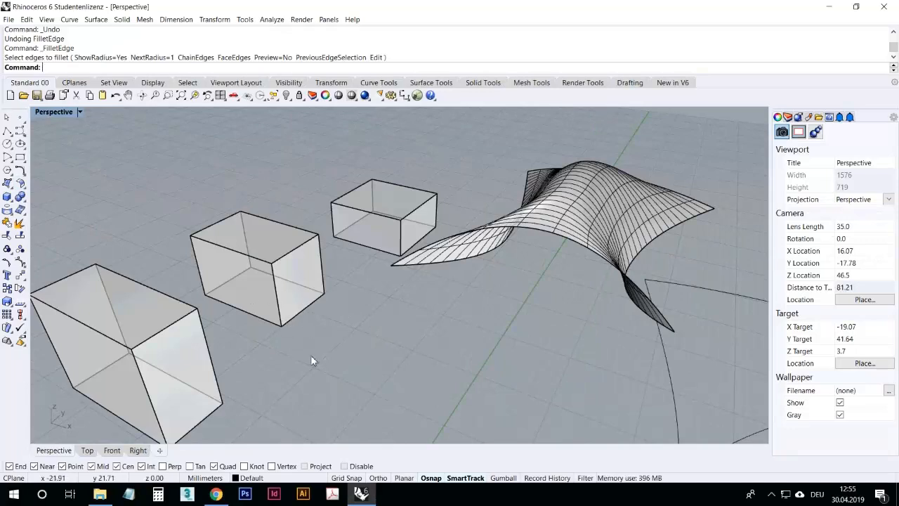
pyautogui.moveTo(274, 343); pyautogui.dragTo(278, 330, button='right')
pyautogui.scroll(6, 280, 320)
pyautogui.moveTo(273, 207); pyautogui.dragTo(294, 247, button='right')
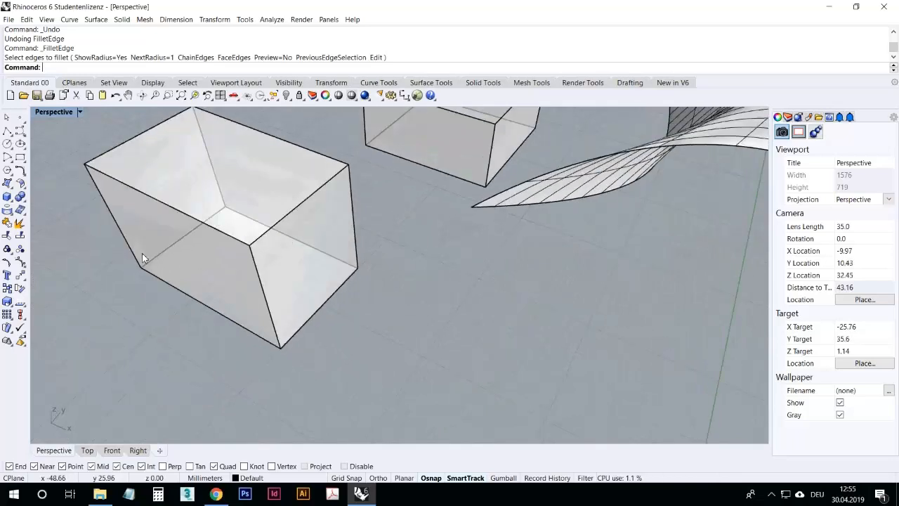
pyautogui.click(22, 199)
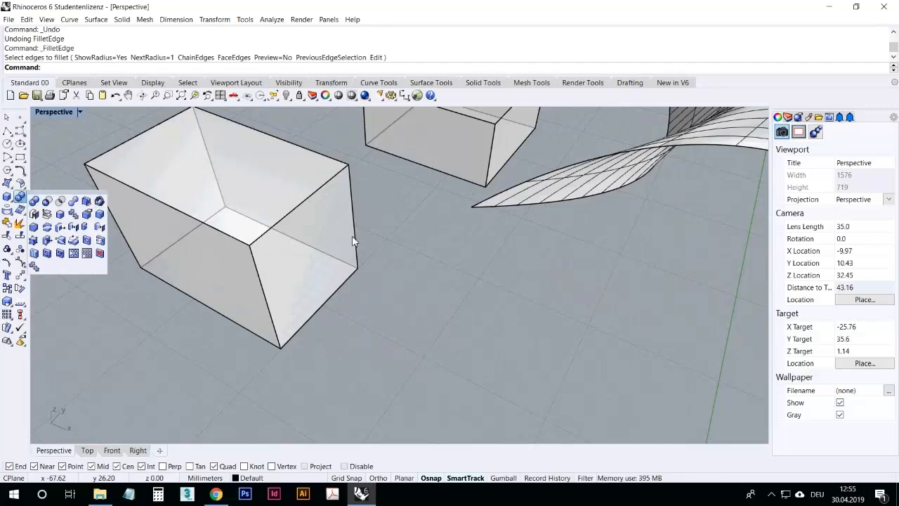
pyautogui.moveTo(356, 280); pyautogui.dragTo(318, 259, button='right')
pyautogui.scroll(6, 207, 238)
pyautogui.scroll(-6, 295, 340)
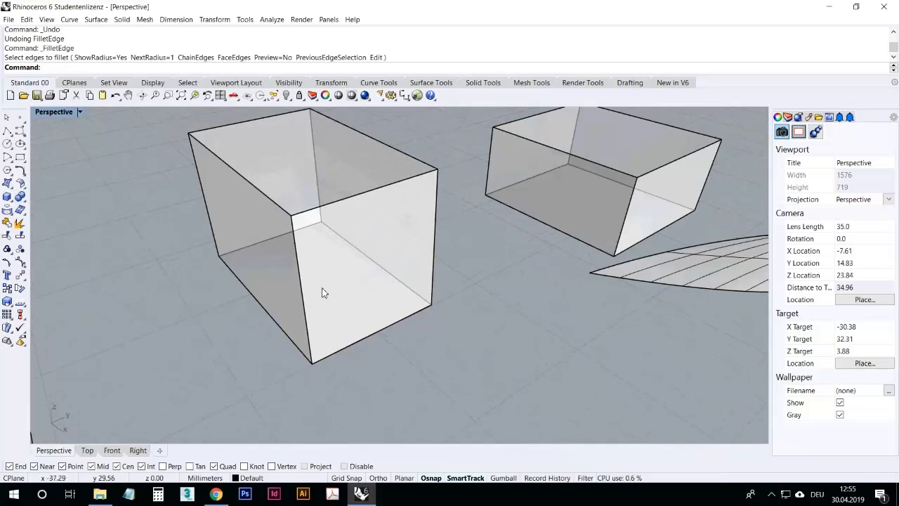
pyautogui.moveTo(301, 251); pyautogui.dragTo(315, 262, button='right')
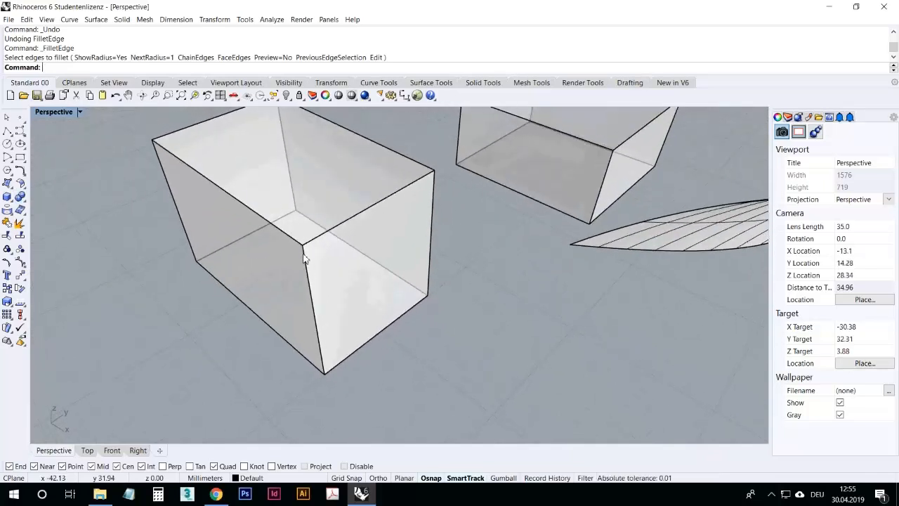
pyautogui.moveTo(332, 294); pyautogui.dragTo(367, 301, button='right')
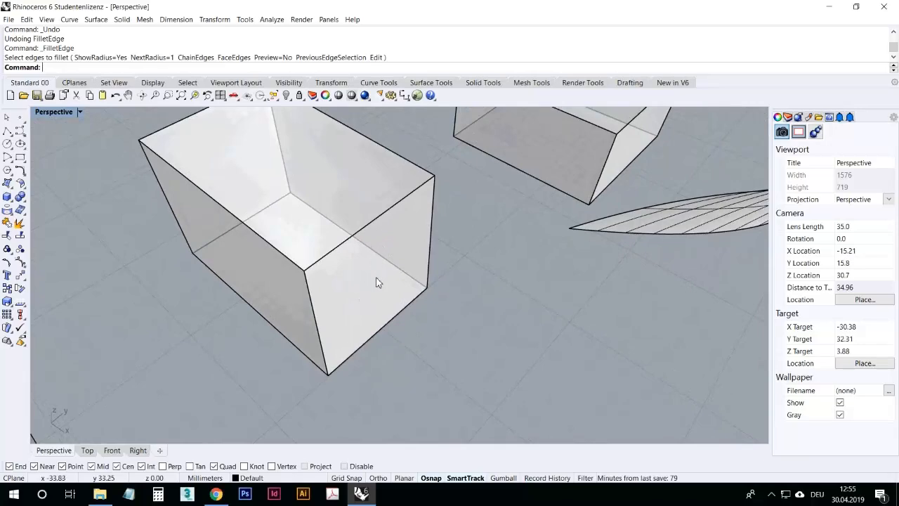
pyautogui.click(368, 286)
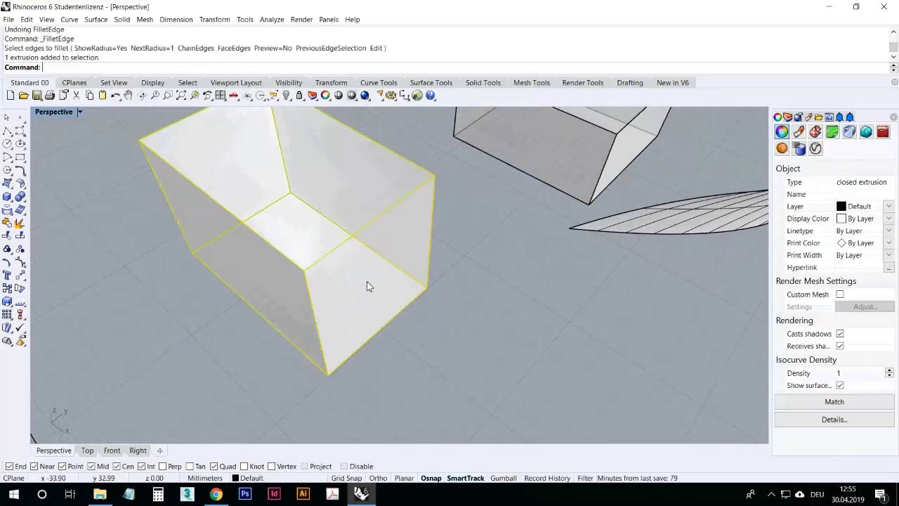
pyautogui.click(20, 224)
# Step: Select two faces of the exploded box, then clear the selection
pyautogui.click(182, 341)
pyautogui.click(376, 316)
pyautogui.moveTo(306, 379); pyautogui.dragTo(220, 345, button='right')
pyautogui.click(284, 278)
pyautogui.press('Escape')
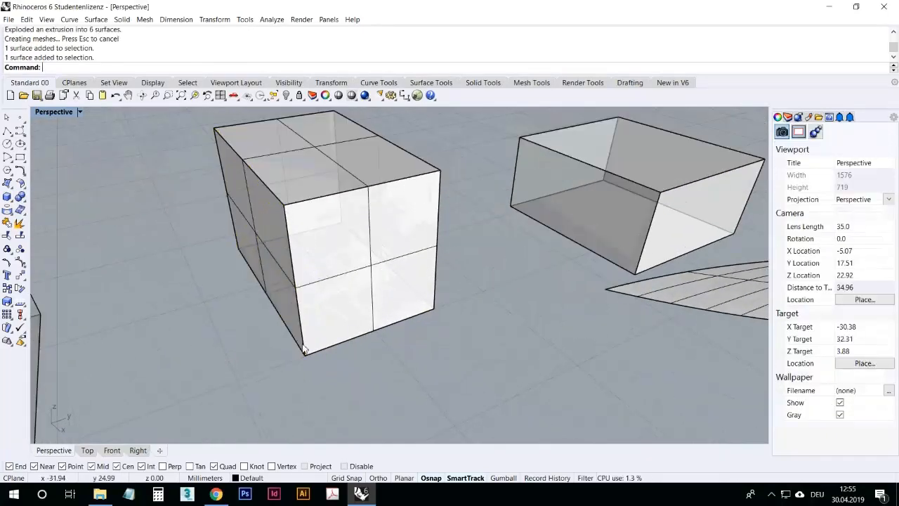
# Step: Undo the explode of the box
pyautogui.moveTo(283, 230); pyautogui.dragTo(296, 219, button='right')
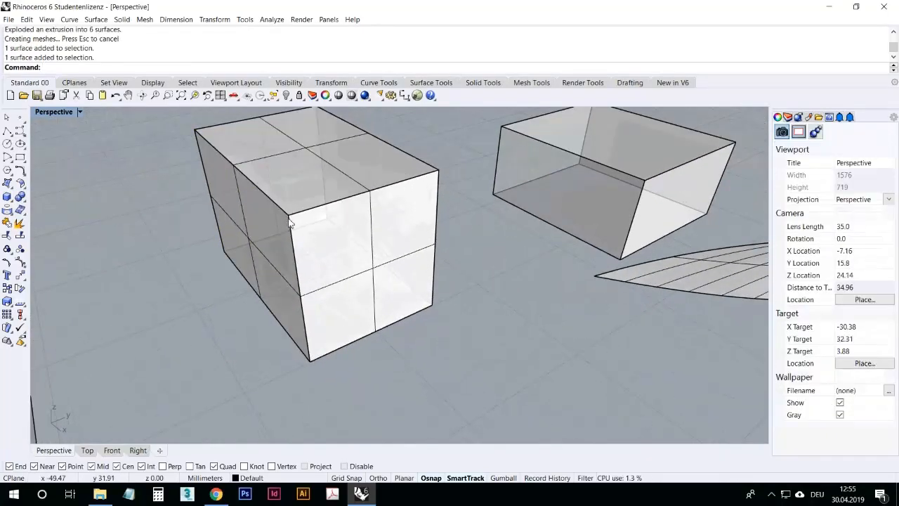
pyautogui.scroll(10, 288, 216)
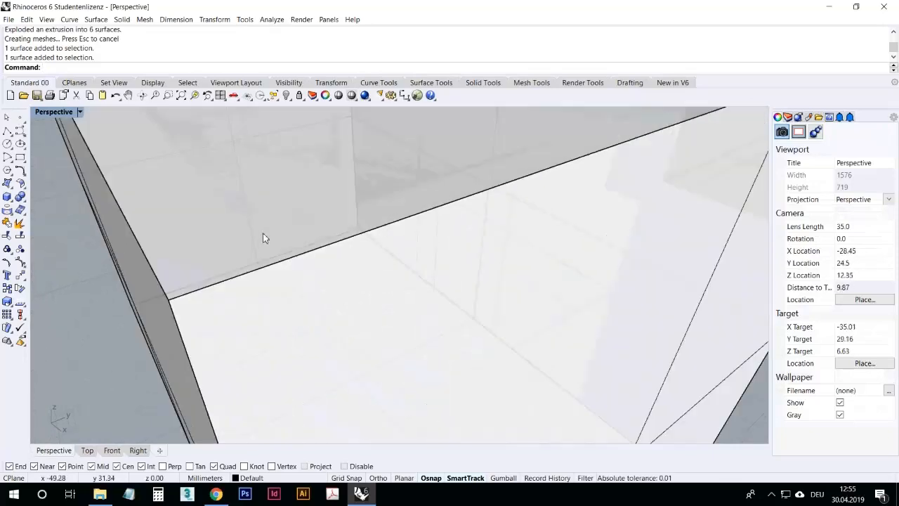
pyautogui.moveTo(278, 235)
pyautogui.mouseDown(button='right')
pyautogui.moveTo(263, 238)
pyautogui.moveTo(273, 234)
pyautogui.mouseUp(button='right')
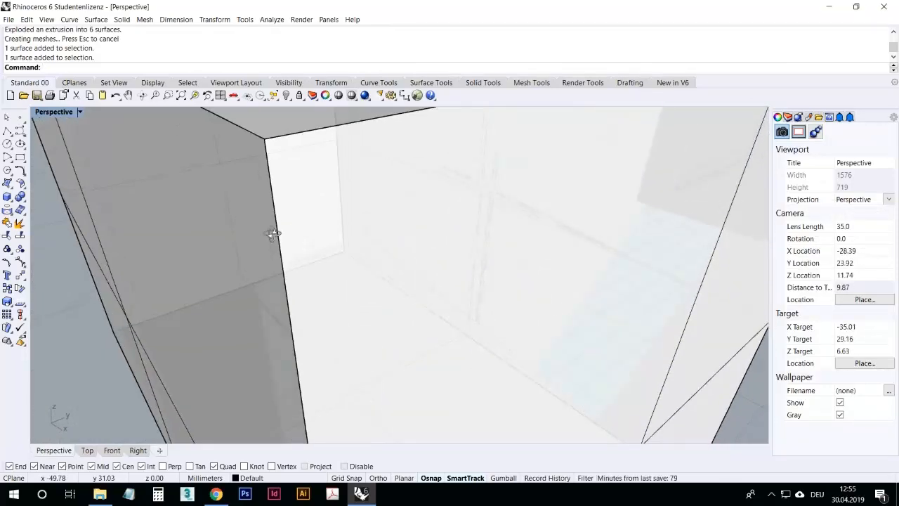
pyautogui.scroll(-5, 252, 243)
pyautogui.click(116, 94)
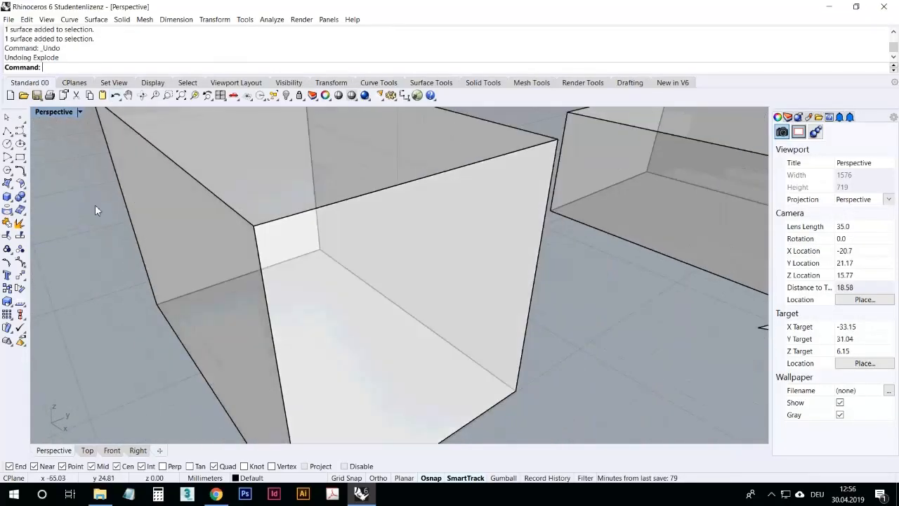
pyautogui.scroll(-5, 115, 209)
pyautogui.click(163, 270)
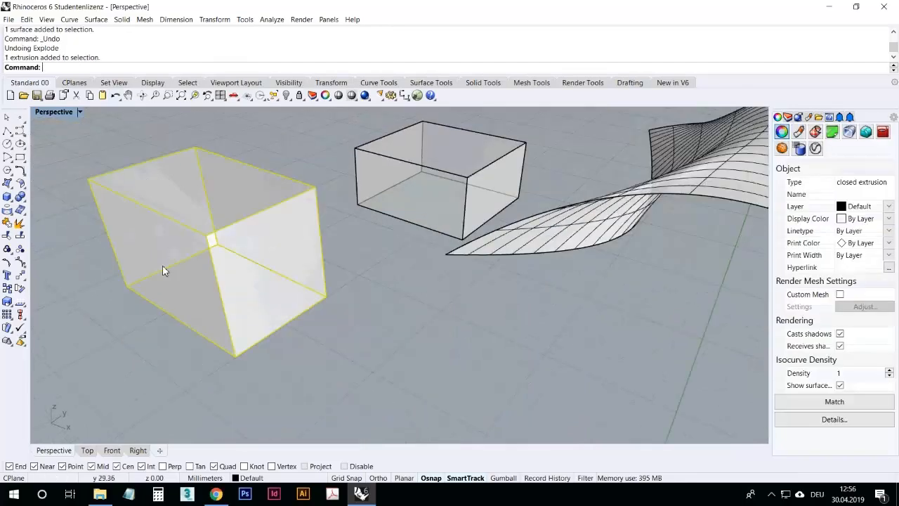
pyautogui.click(77, 266)
pyautogui.click(218, 251)
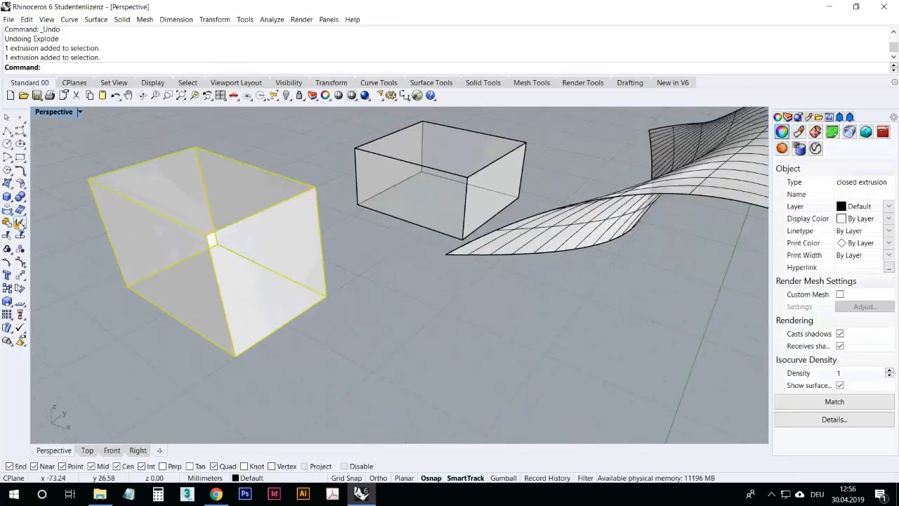
pyautogui.click(19, 223)
pyautogui.click(199, 300)
pyautogui.click(263, 284)
pyautogui.click(267, 188)
pyautogui.click(75, 187)
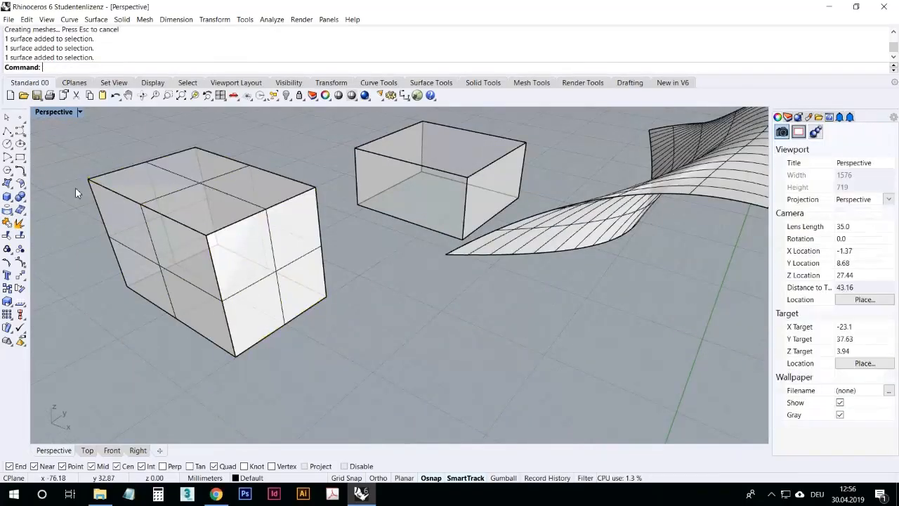
pyautogui.click(116, 95)
# Step: Start Fillet Edges and select the three edges meeting at the box's front bottom corner with a next radius of 1.5
pyautogui.click(166, 224)
pyautogui.moveTo(165, 224); pyautogui.dragTo(190, 263, button='right')
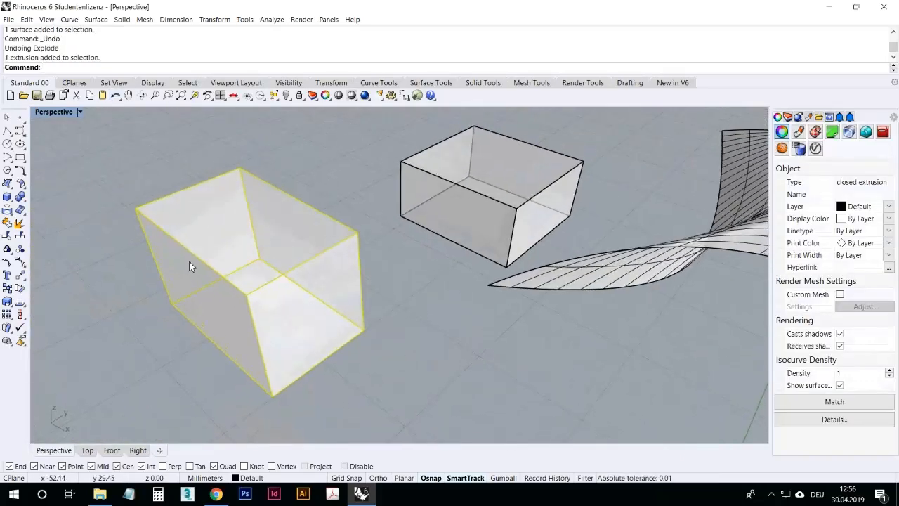
pyautogui.click(21, 198)
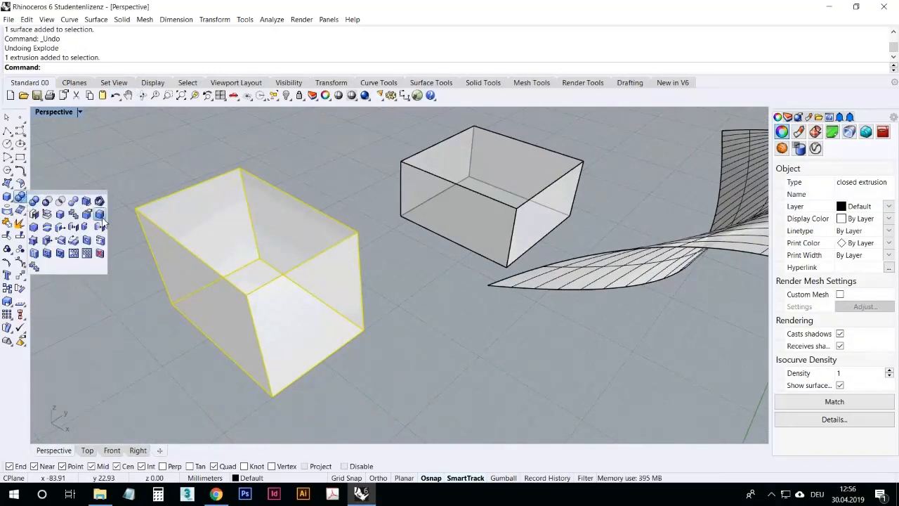
pyautogui.click(100, 214)
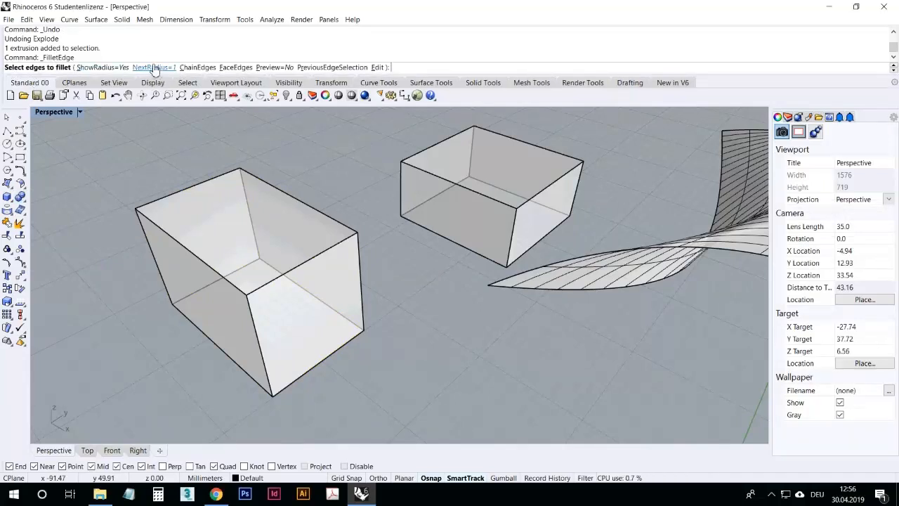
pyautogui.moveTo(215, 293); pyautogui.dragTo(217, 267, button='right')
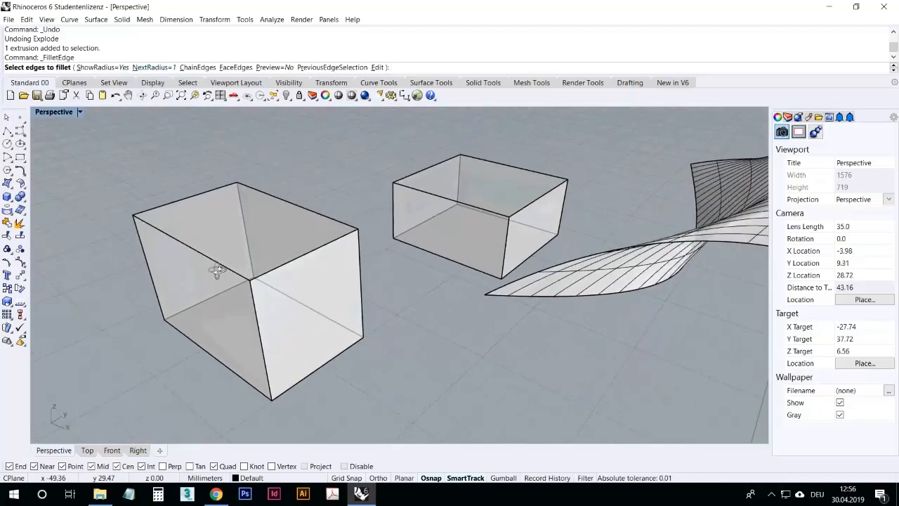
pyautogui.click(270, 391)
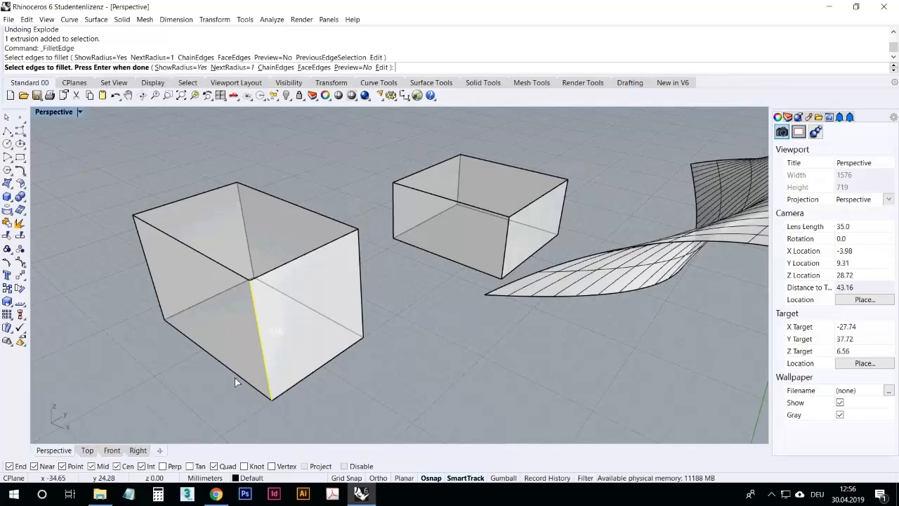
pyautogui.click(237, 70)
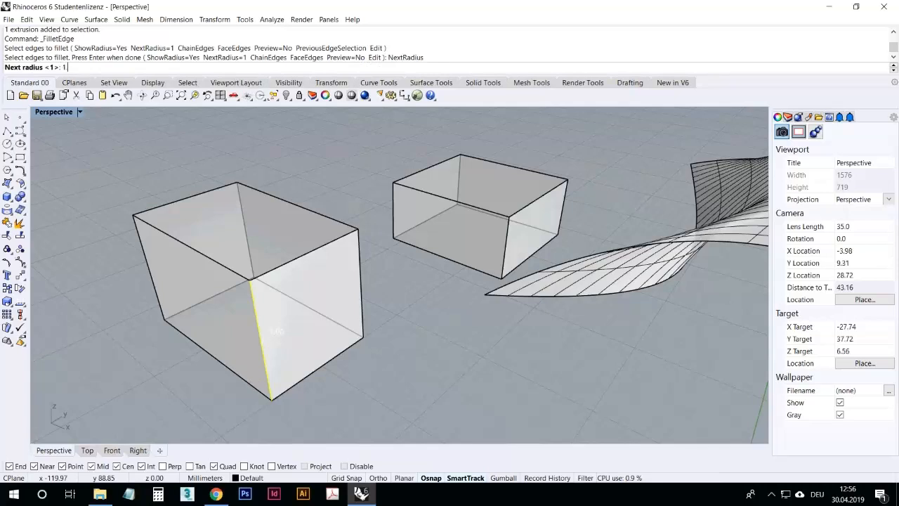
pyautogui.press('Return')
pyautogui.click(239, 374)
pyautogui.click(309, 383)
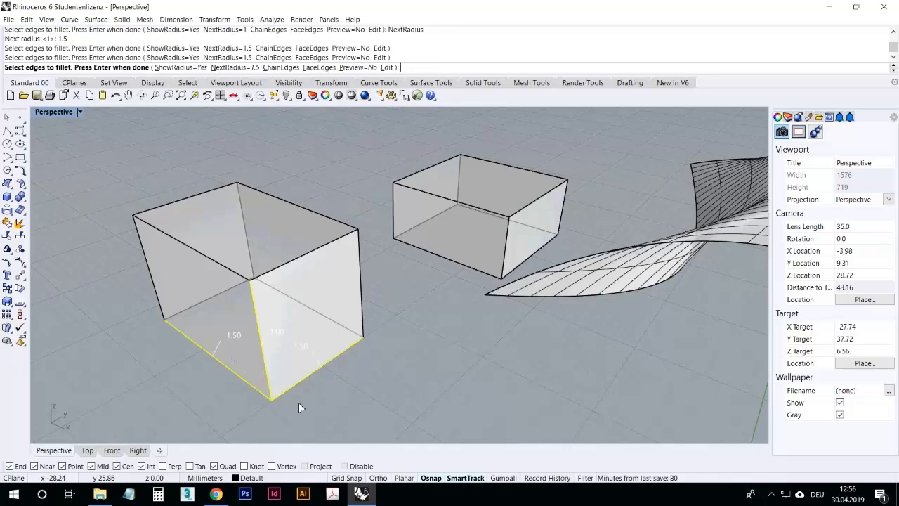
pyautogui.moveTo(298, 401); pyautogui.dragTo(274, 379, button='right')
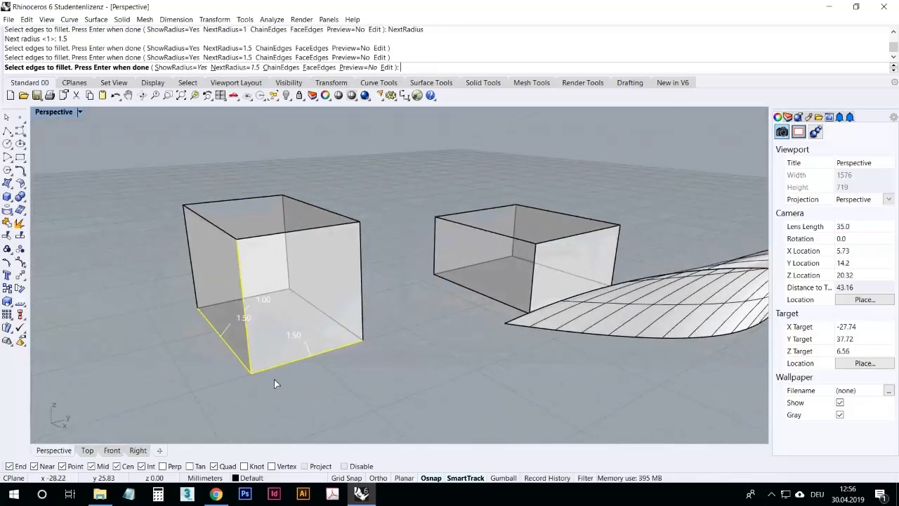
pyautogui.press('Return')
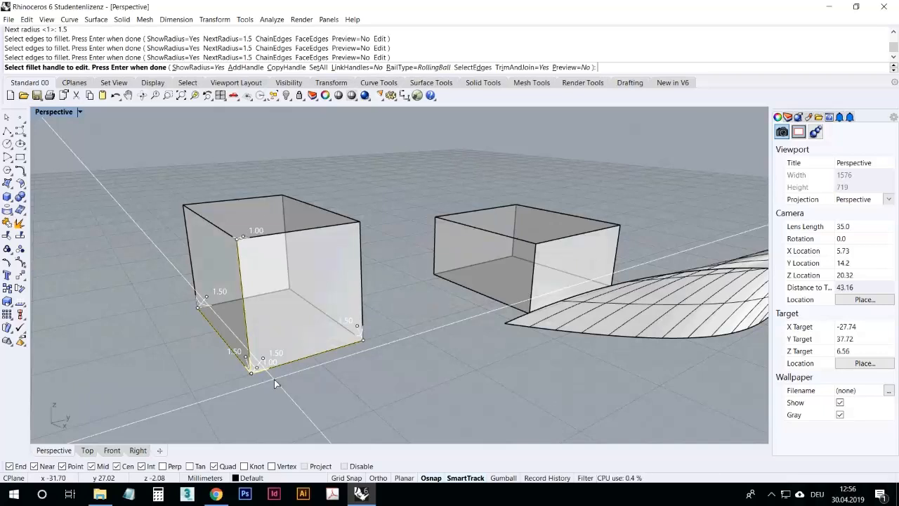
# Step: Enlarge the corner edge's fillet handle radius to about 3.79 and apply the fillet
pyautogui.click(263, 359)
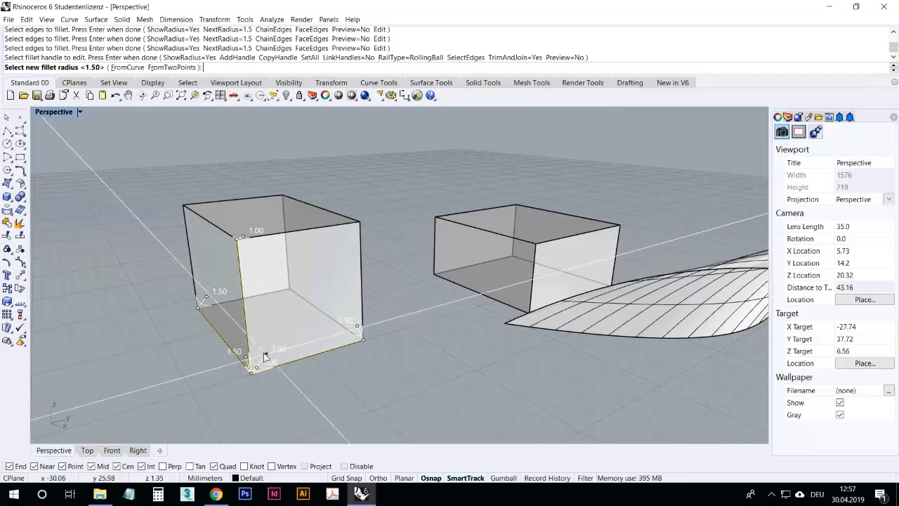
pyautogui.click(281, 335)
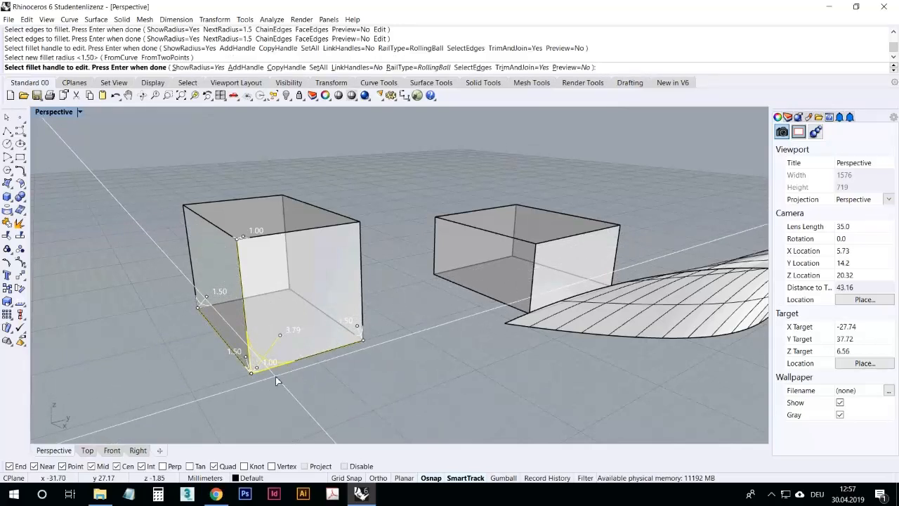
pyautogui.press('Return')
# Step: Switch the Perspective viewport to Rendered display mode to view the rounded edges
pyautogui.moveTo(276, 376); pyautogui.dragTo(197, 205, button='right')
pyautogui.click(55, 112)
pyautogui.click(64, 162)
pyautogui.moveTo(257, 282); pyautogui.dragTo(284, 345, button='right')
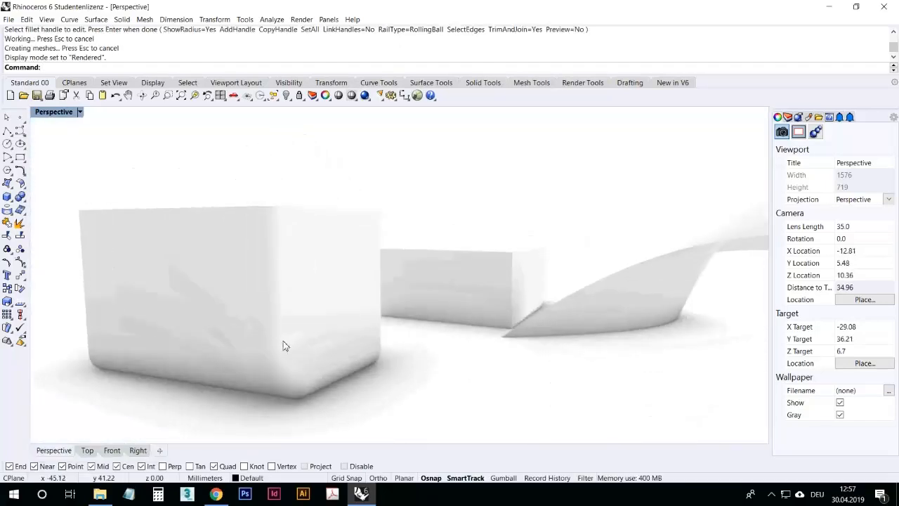
# Step: Select the filleted box and undo the edge fillet
pyautogui.click(285, 346)
pyautogui.click(204, 179)
pyautogui.click(114, 95)
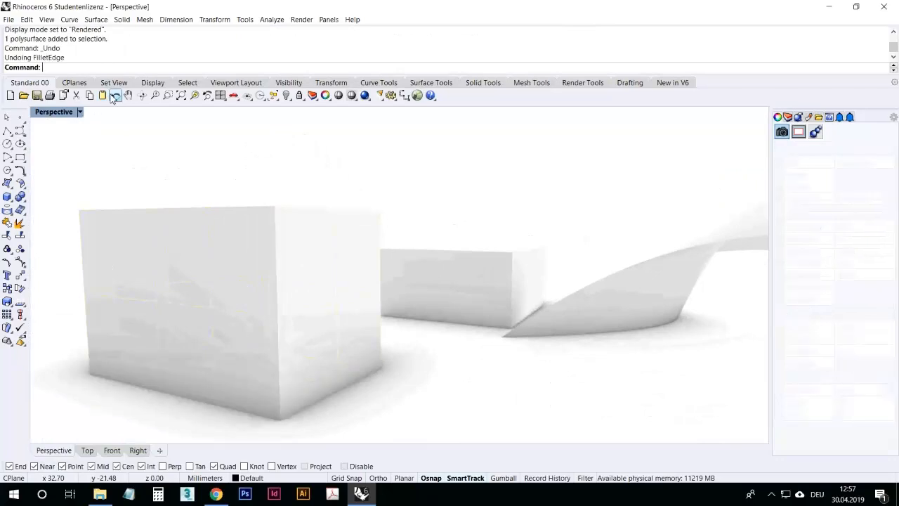
# Step: Set the Perspective viewport's display mode to Ghosted
pyautogui.moveTo(314, 185); pyautogui.dragTo(260, 234, button='right')
pyautogui.click(62, 114)
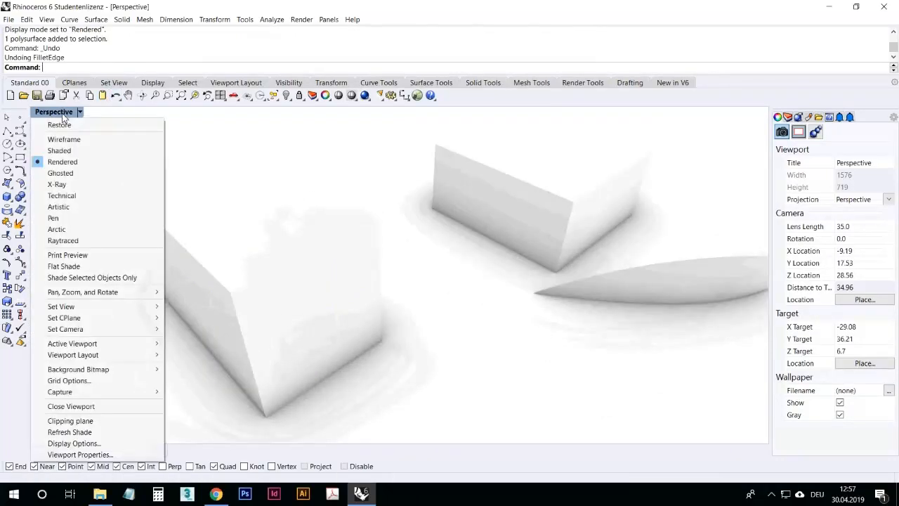
pyautogui.click(63, 174)
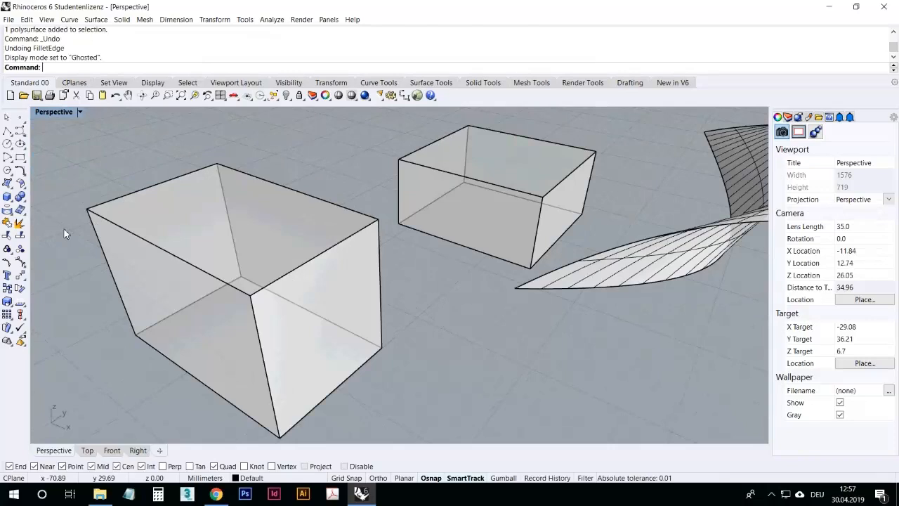
# Step: Create a sphere on the ground in front of the twisted surface and move it closer to the boxes
pyautogui.scroll(-2, 57, 223)
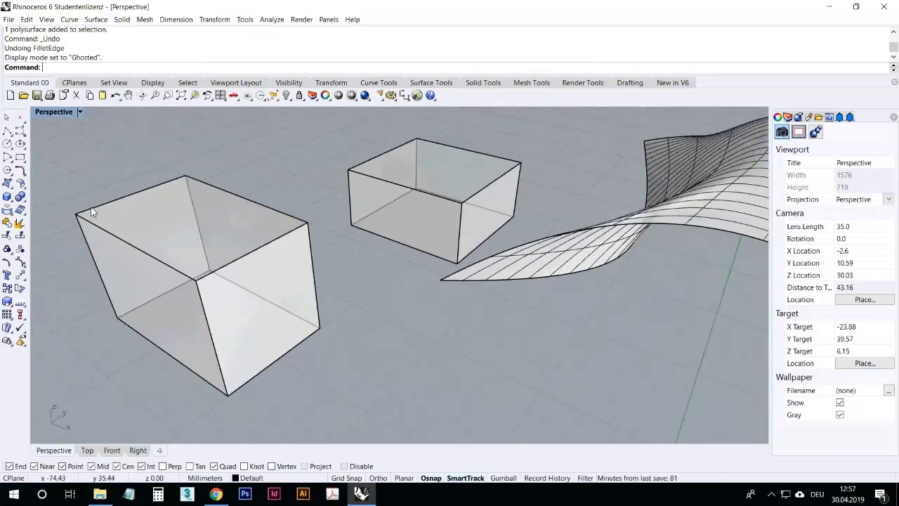
pyautogui.click(12, 204)
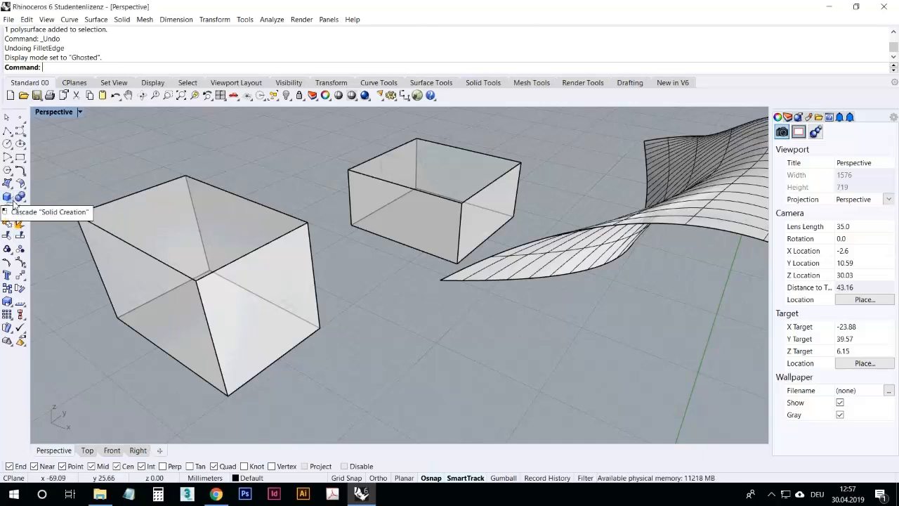
pyautogui.click(10, 203)
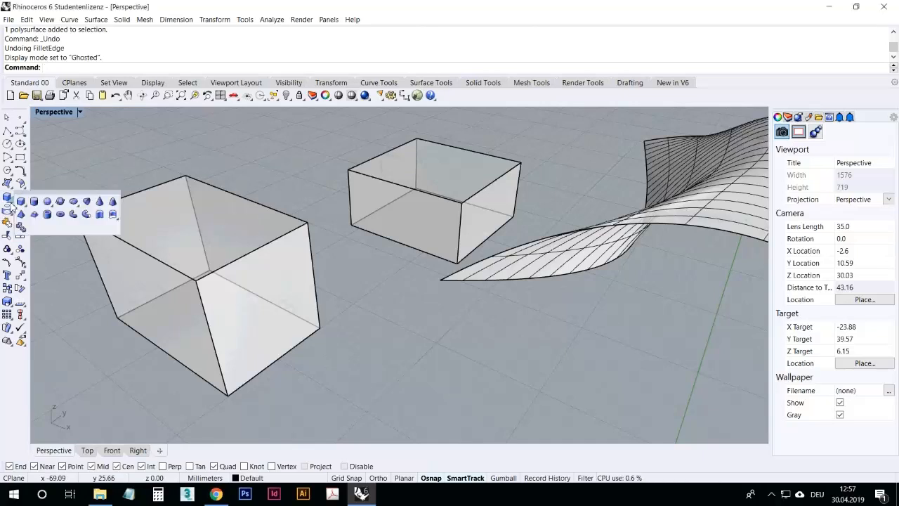
pyautogui.click(47, 204)
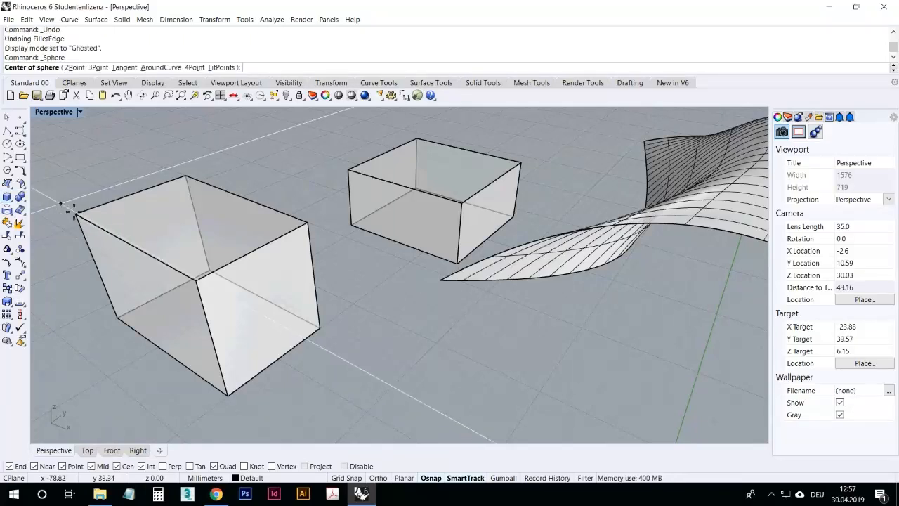
pyautogui.click(456, 346)
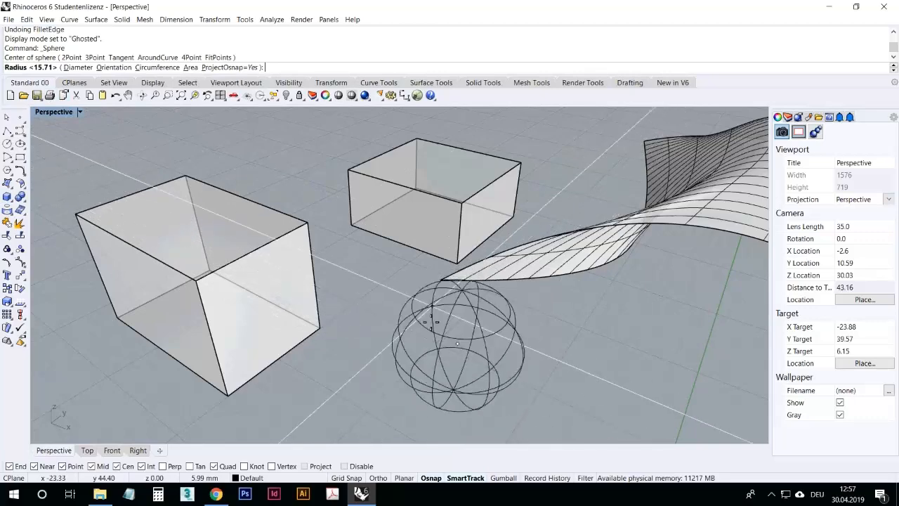
pyautogui.click(442, 374)
pyautogui.moveTo(458, 342)
pyautogui.mouseDown()
pyautogui.moveTo(441, 356)
pyautogui.moveTo(392, 317)
pyautogui.mouseUp()
pyautogui.click(336, 388)
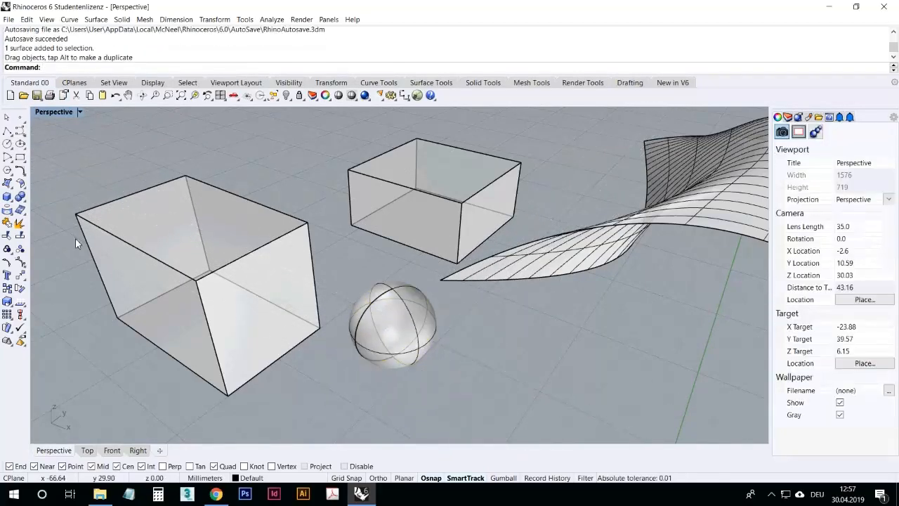
# Step: Create an ellipsoid from its center in front of the large box by picking its three axis ends, then move it
pyautogui.click(13, 203)
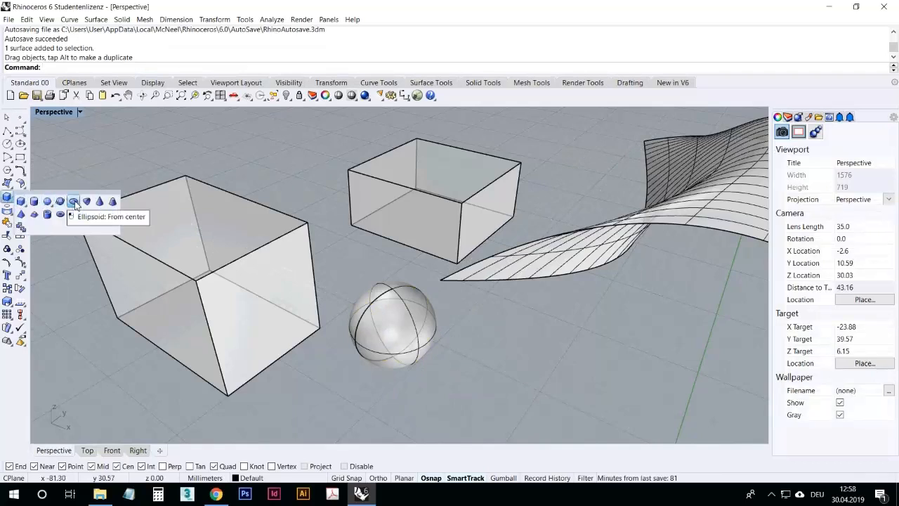
pyautogui.click(74, 202)
pyautogui.click(364, 371)
pyautogui.click(401, 391)
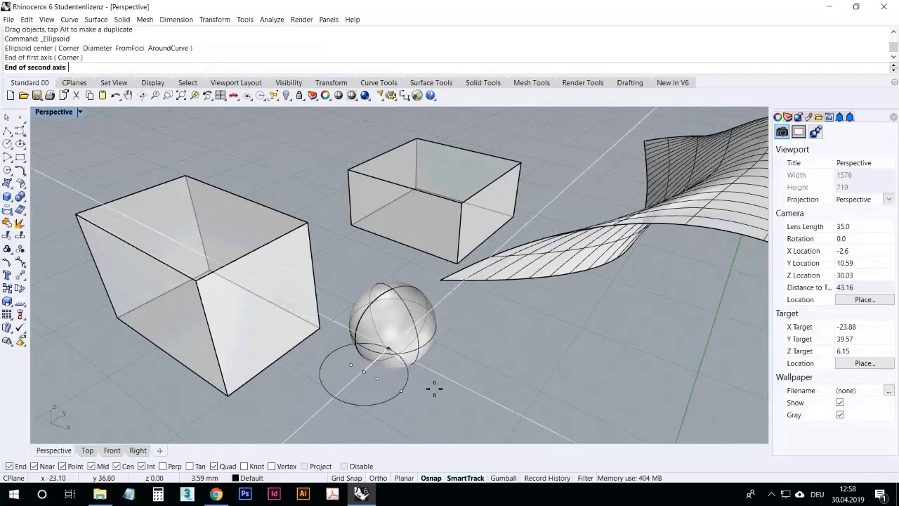
pyautogui.click(424, 399)
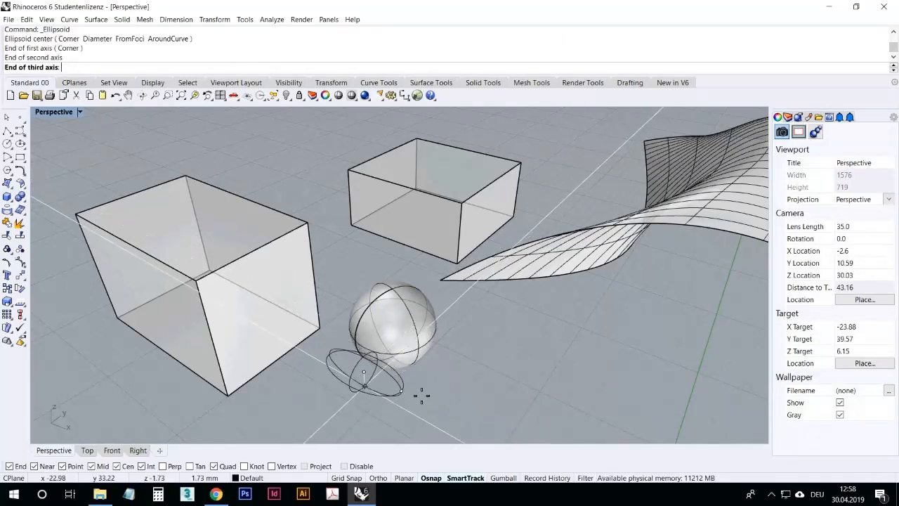
pyautogui.click(426, 401)
pyautogui.moveTo(394, 382); pyautogui.dragTo(355, 403)
pyautogui.press('Escape')
# Step: Open the solid creation tools to pick another primitive
pyautogui.click(21, 200)
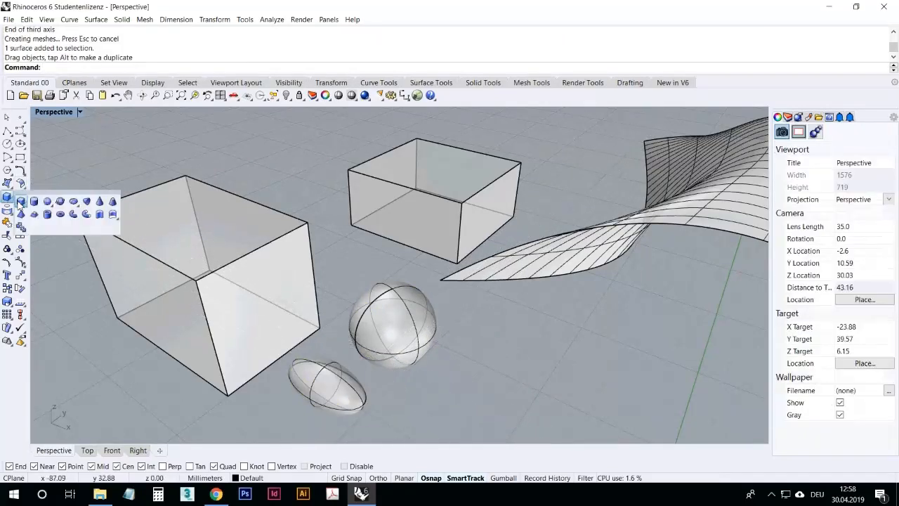
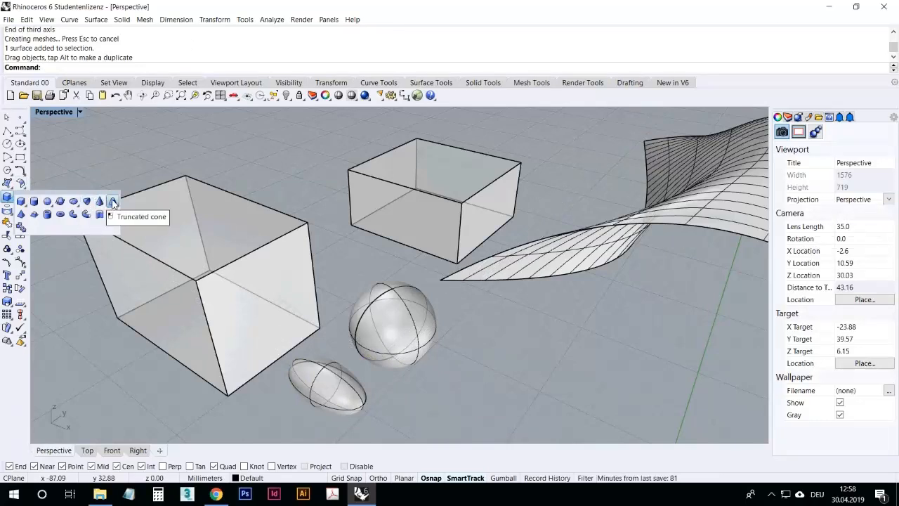
# Step: Create a tube on the ground in front of the twisted surface, beside the sphere, picking its radii and height
pyautogui.click(47, 215)
pyautogui.click(486, 342)
pyautogui.click(510, 348)
pyautogui.click(520, 357)
pyautogui.click(513, 358)
pyautogui.click(550, 361)
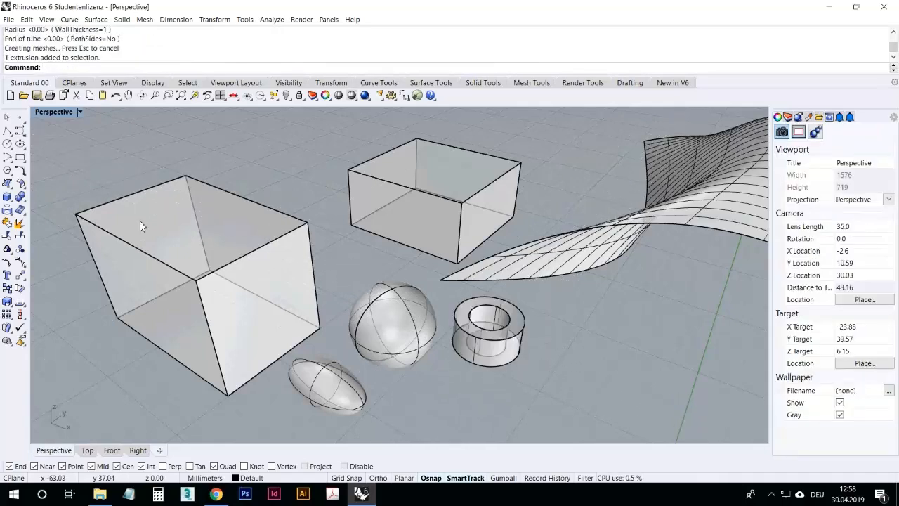
pyautogui.click(12, 203)
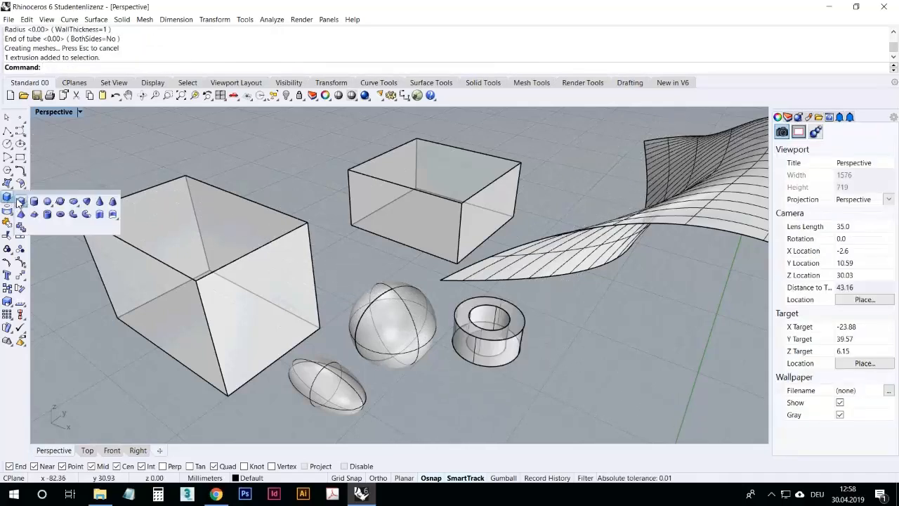
pyautogui.click(74, 215)
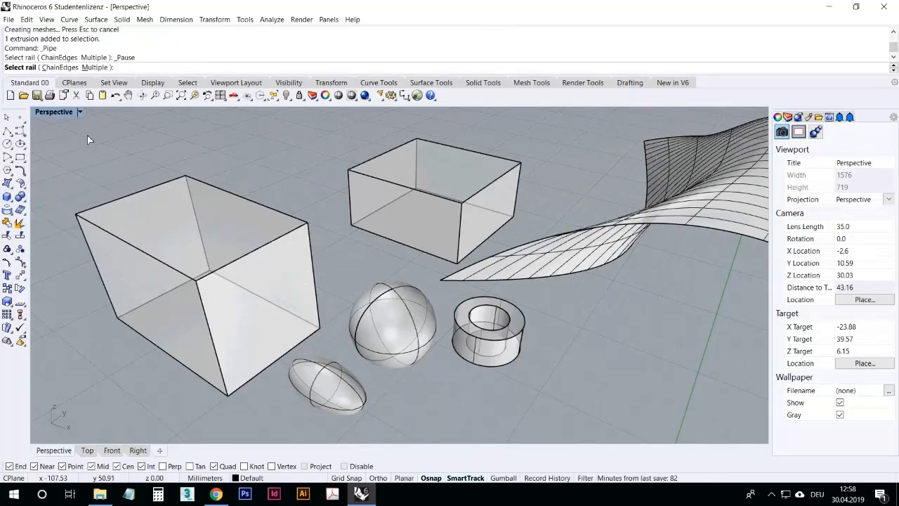
pyautogui.press('Escape')
pyautogui.click(20, 132)
pyautogui.scroll(-10, 254, 227)
pyautogui.moveTo(254, 229); pyautogui.dragTo(263, 247, button='right')
pyautogui.moveTo(267, 317); pyautogui.dragTo(300, 311, button='right')
pyautogui.press('Escape')
# Step: Sweep a flat-capped pipe along the surface's edge curve with start and end radii picked in the view, then delete it
pyautogui.click(585, 253)
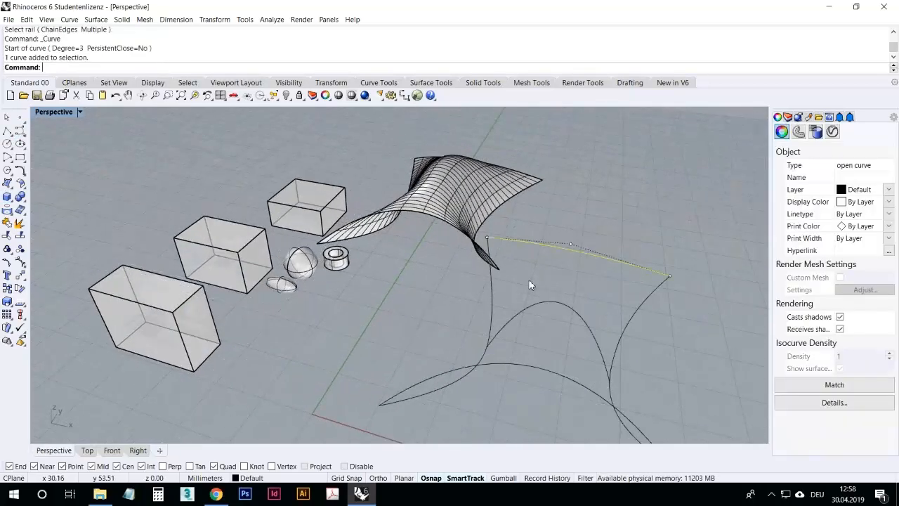
pyautogui.scroll(-4, 427, 261)
pyautogui.scroll(6, 489, 335)
pyautogui.scroll(-8, 401, 295)
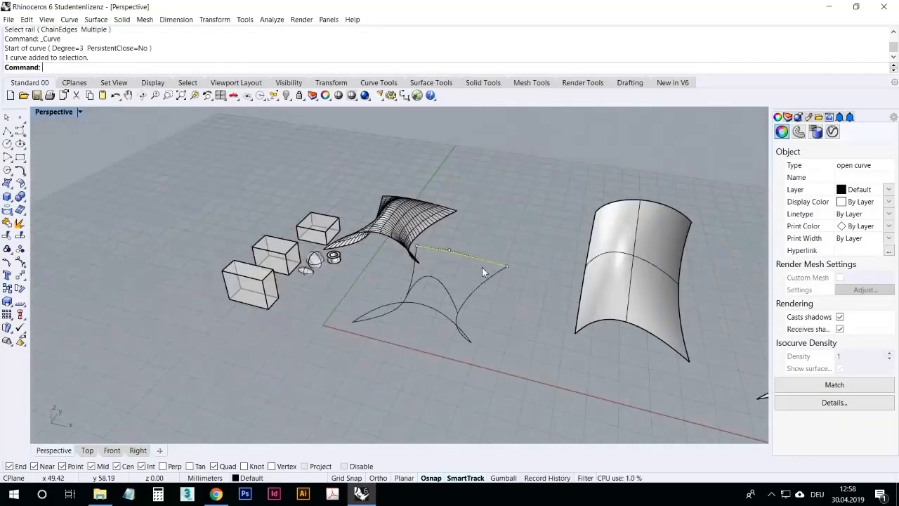
pyautogui.scroll(6, 482, 268)
pyautogui.click(461, 286)
pyautogui.click(459, 248)
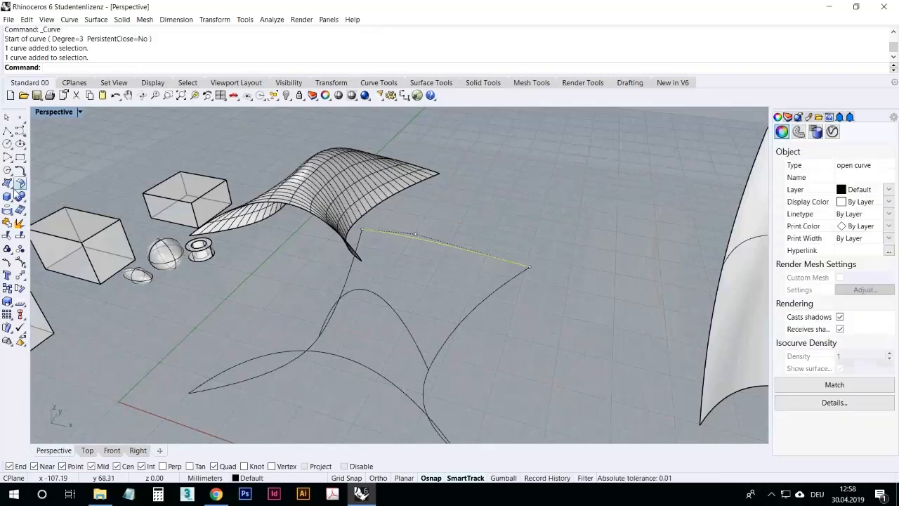
pyautogui.click(13, 202)
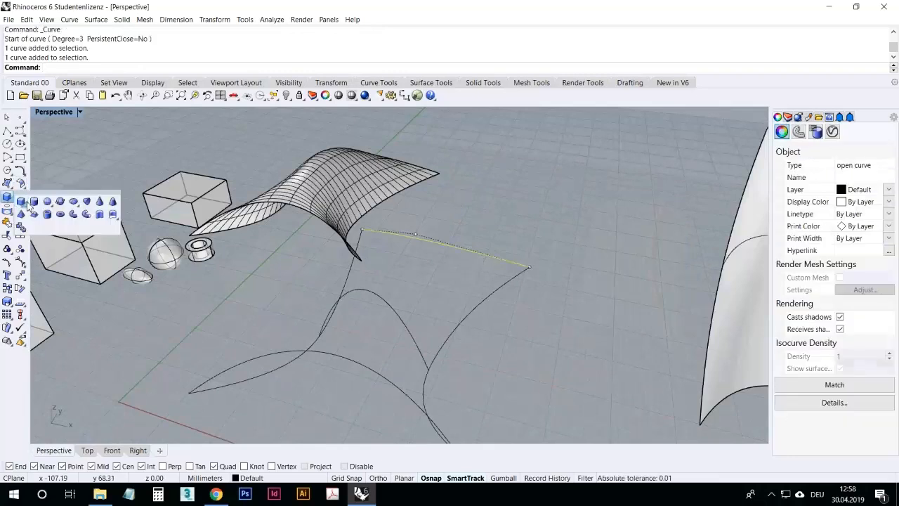
pyautogui.click(72, 215)
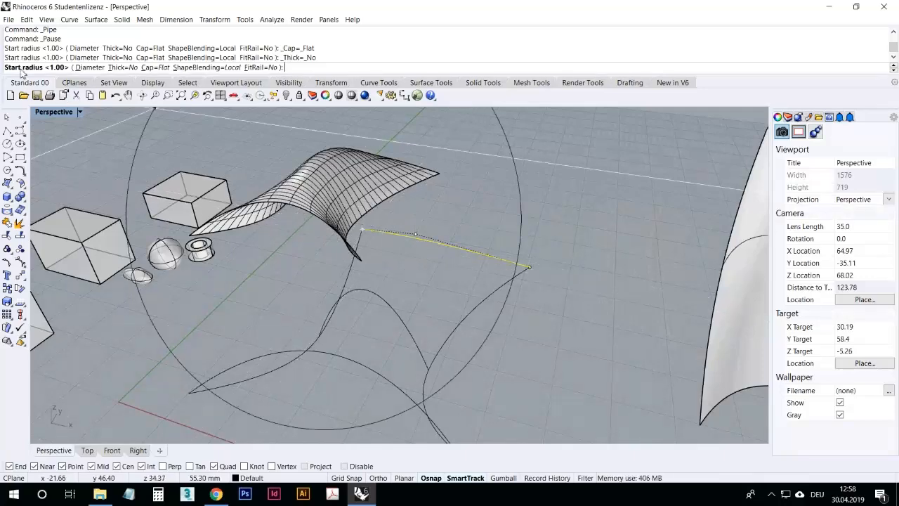
pyautogui.scroll(5, 394, 247)
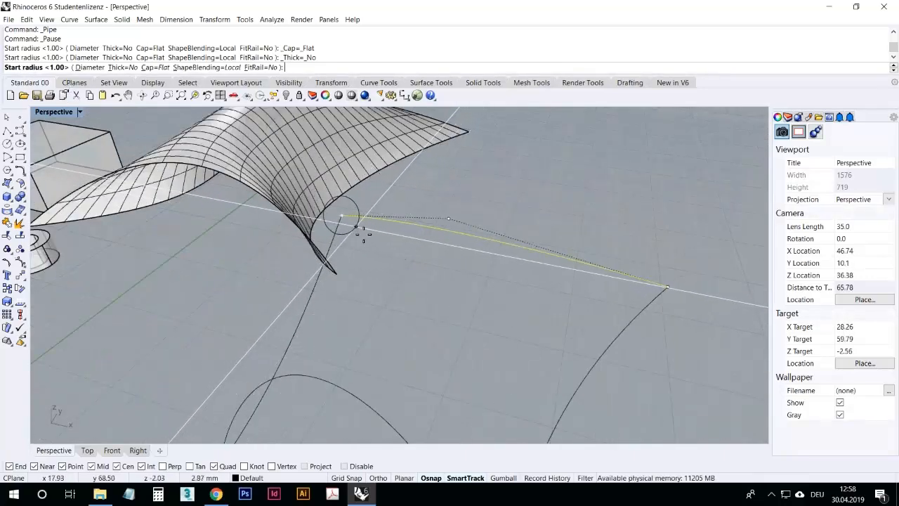
pyautogui.click(362, 234)
pyautogui.scroll(-5, 411, 272)
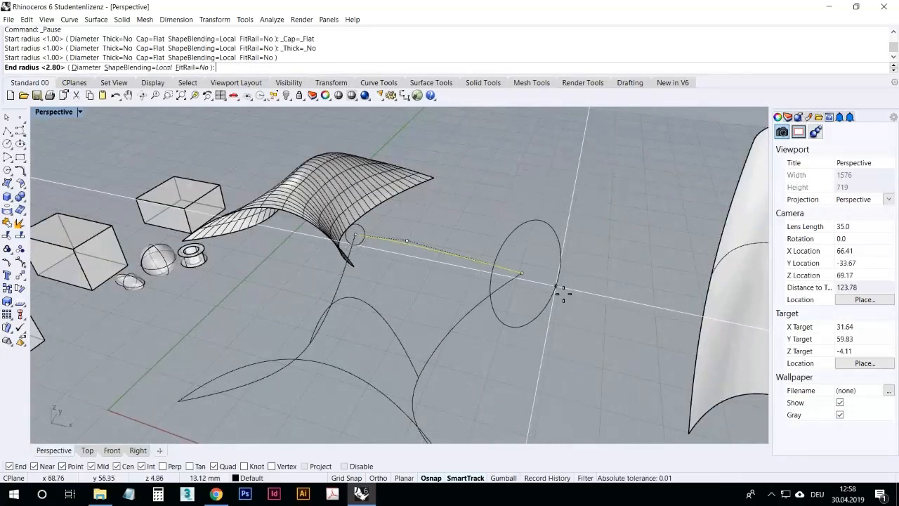
pyautogui.click(563, 290)
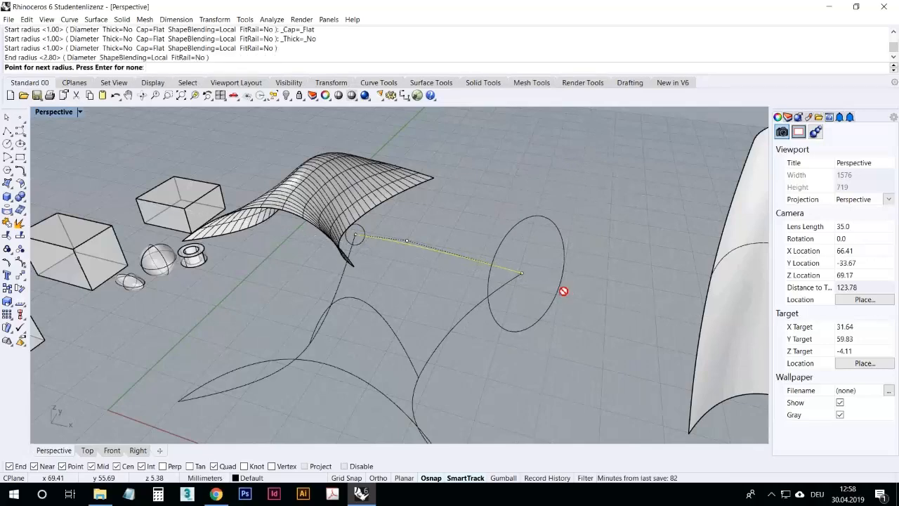
pyautogui.press('Return')
pyautogui.moveTo(498, 347); pyautogui.dragTo(447, 267, button='right')
pyautogui.click(433, 307)
pyautogui.press('Delete')
# Step: Sweep a pipe along the same edge curve tapering from radius 1 to 10, then delete it
pyautogui.click(448, 262)
pyautogui.rightClick(448, 264)
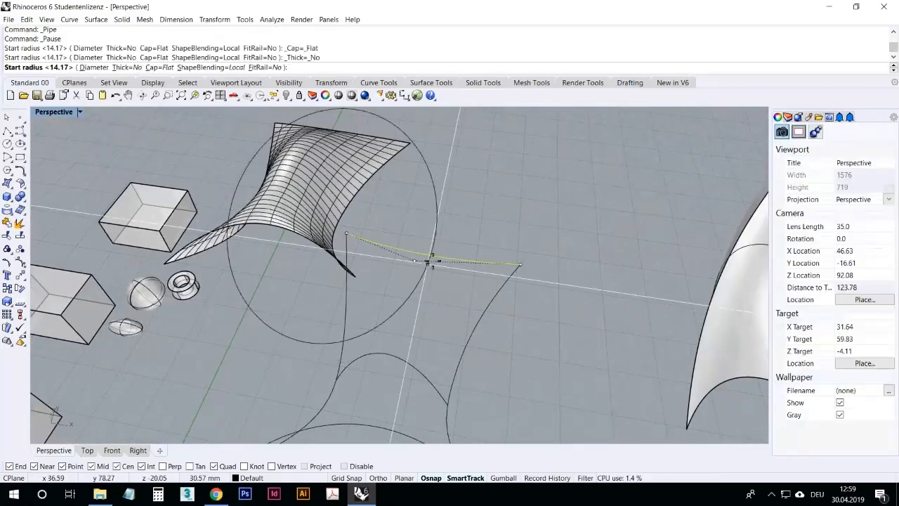
pyautogui.write('1')
pyautogui.press('Return')
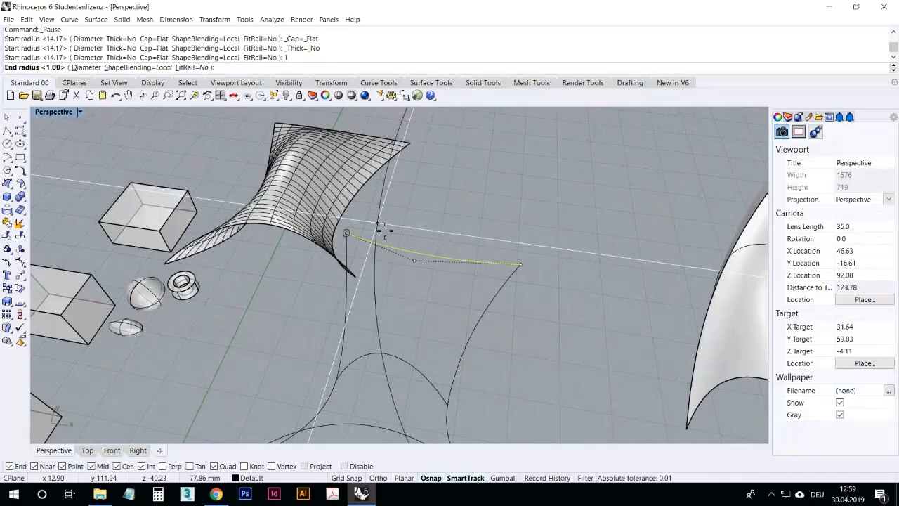
pyautogui.write('10')
pyautogui.press('Return')
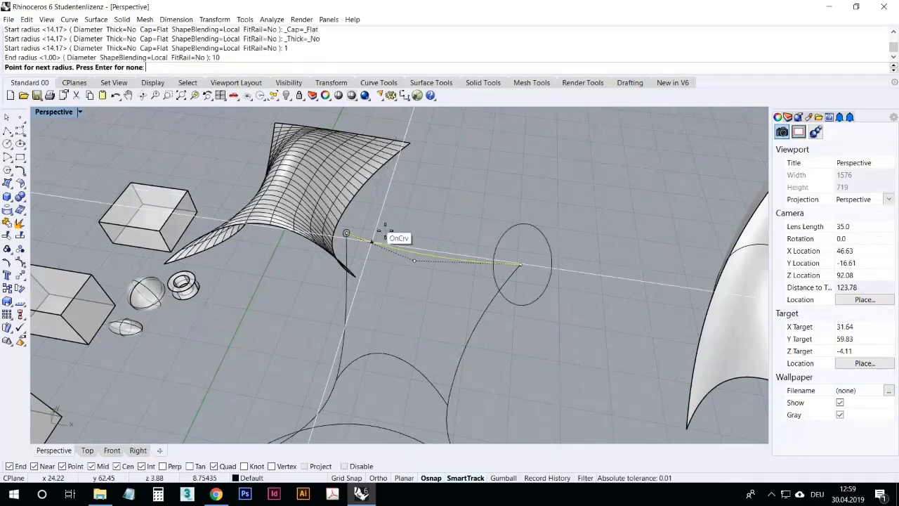
pyautogui.press('Return')
pyautogui.press('Return')
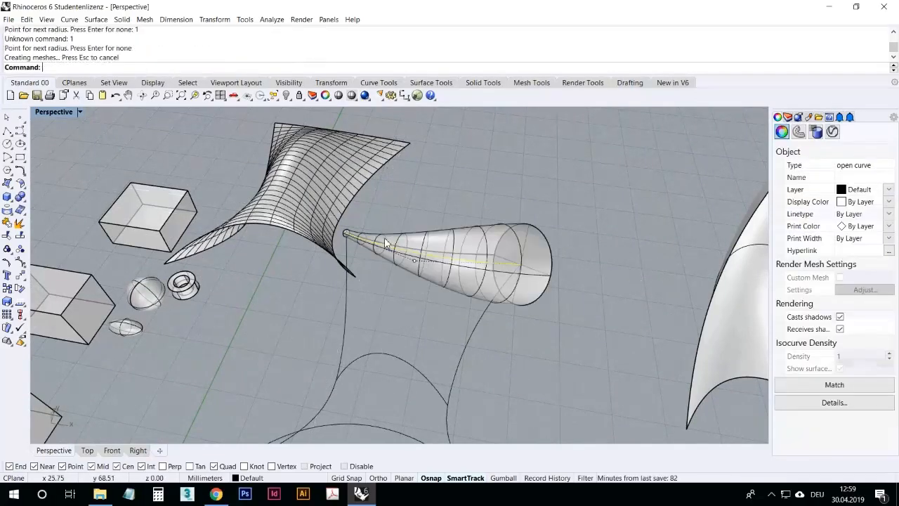
pyautogui.click(413, 275)
pyautogui.press('Delete')
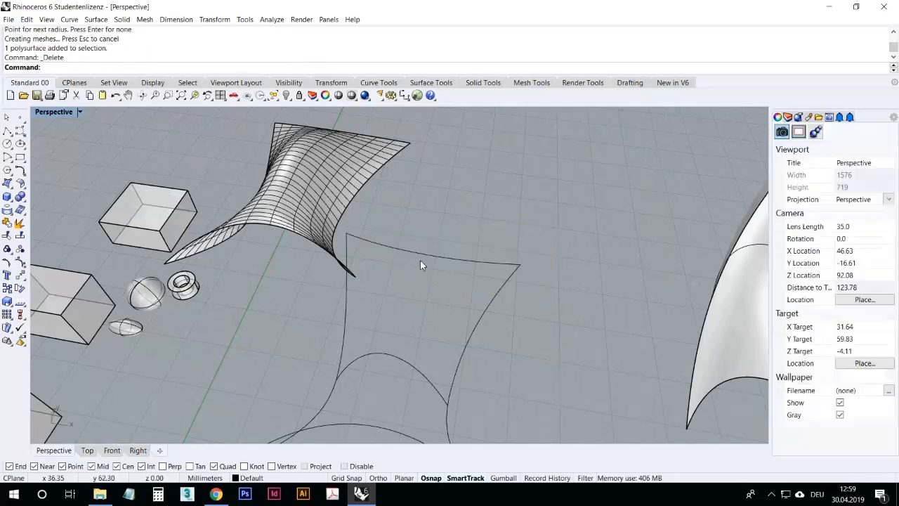
# Step: Sweep a pipe along the edge curve with start and end radius 1, inspect it closely, then delete it
pyautogui.click(422, 258)
pyautogui.rightClick(423, 273)
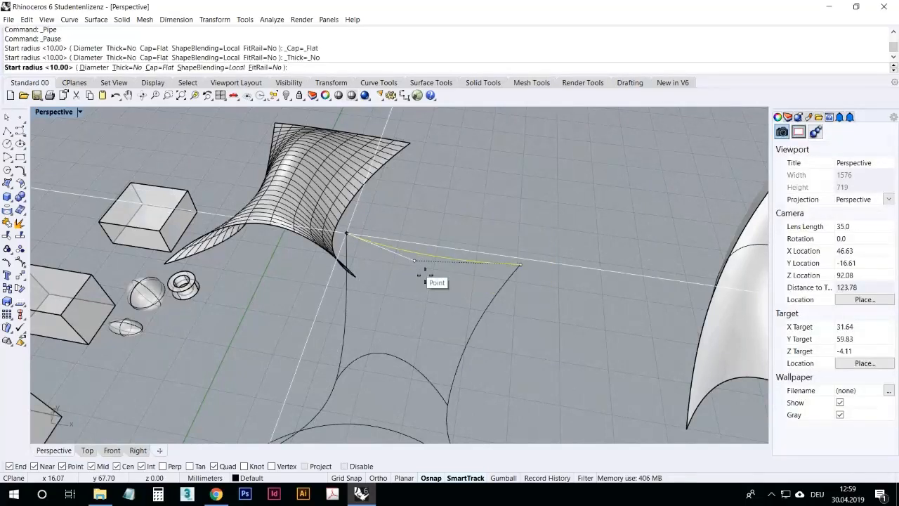
pyautogui.write('1')
pyautogui.press('Return')
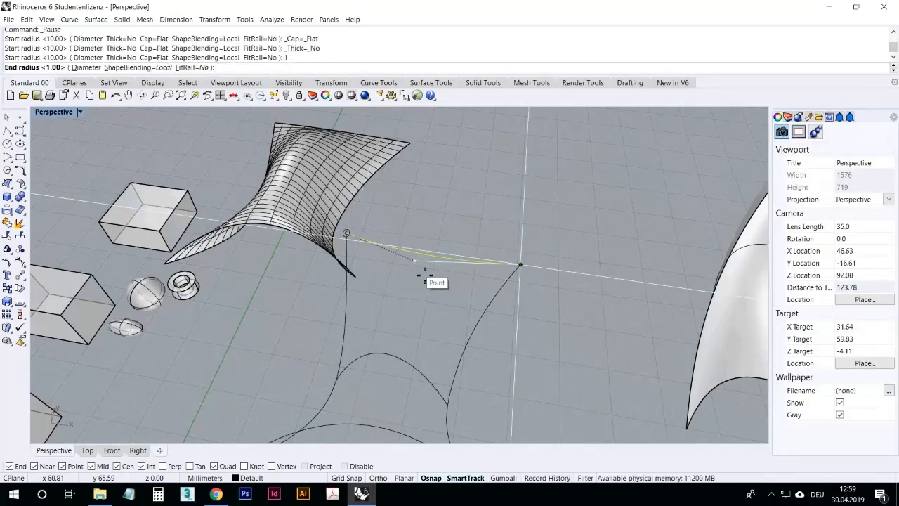
pyautogui.write('1')
pyautogui.press('Return')
pyautogui.press('Return')
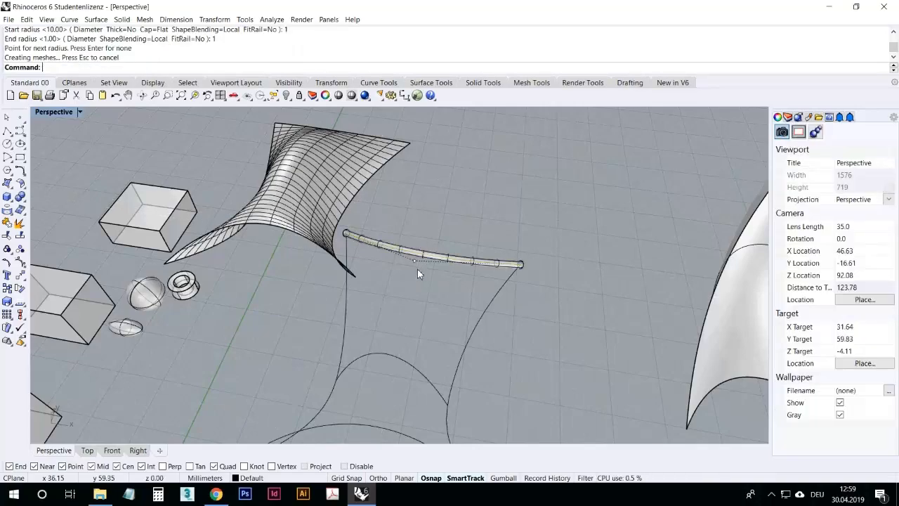
pyautogui.moveTo(420, 291); pyautogui.dragTo(494, 244, button='right')
pyautogui.scroll(12, 495, 243)
pyautogui.moveTo(496, 289); pyautogui.dragTo(551, 326, button='right')
pyautogui.scroll(-10, 540, 327)
pyautogui.scroll(4, 488, 340)
pyautogui.moveTo(487, 343); pyautogui.dragTo(468, 313, button='right')
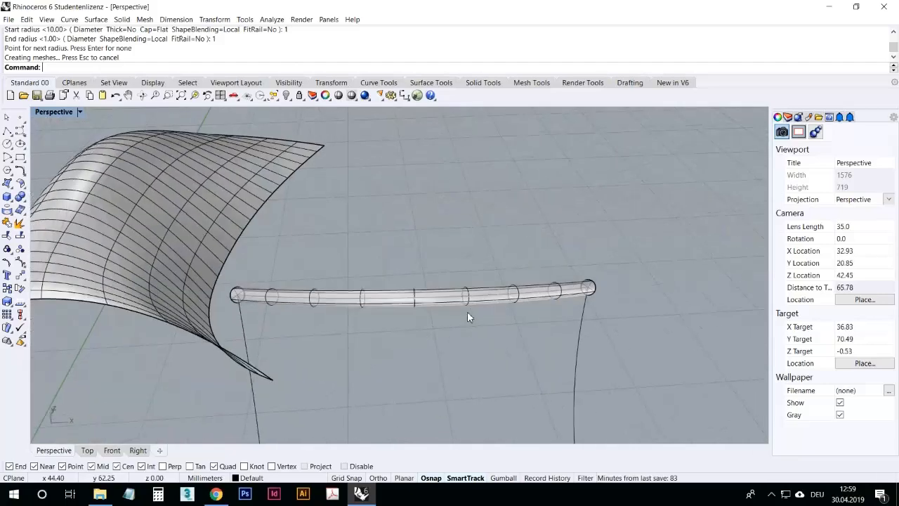
pyautogui.click(470, 311)
pyautogui.press('Delete')
# Step: Draw a closed freeform curve on the ground to the left of the boxes
pyautogui.scroll(-8, 511, 280)
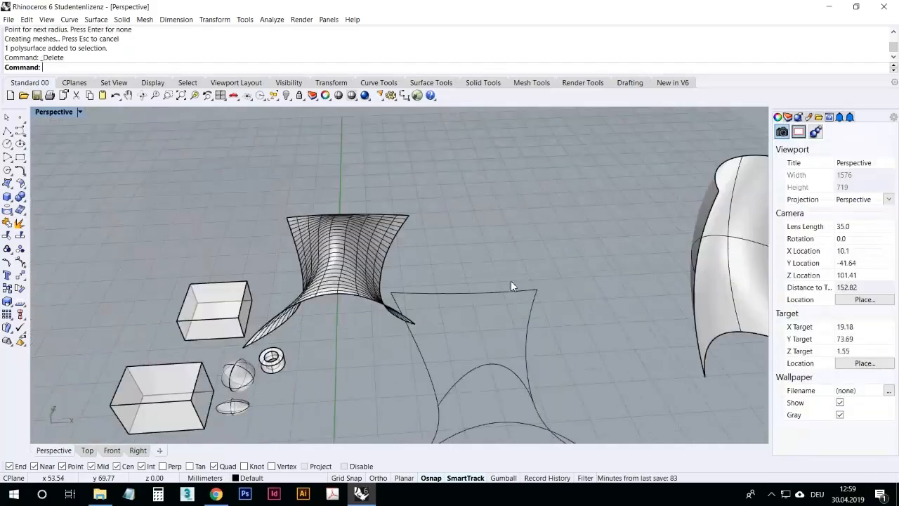
pyautogui.scroll(-6, 416, 308)
pyautogui.scroll(8, 287, 379)
pyautogui.moveTo(401, 316); pyautogui.dragTo(295, 351, button='right')
pyautogui.scroll(2, 216, 226)
pyautogui.scroll(2, 217, 226)
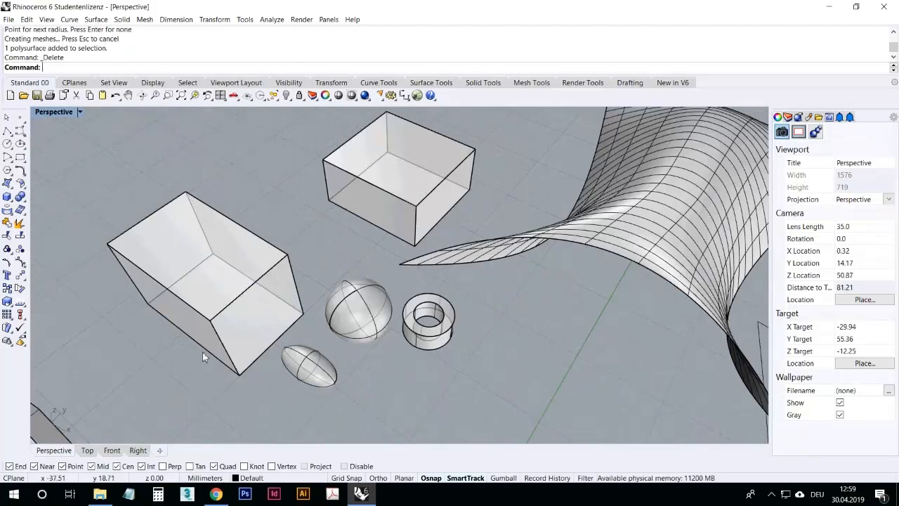
pyautogui.moveTo(374, 281); pyautogui.dragTo(394, 269, button='right')
pyautogui.scroll(-4, 373, 278)
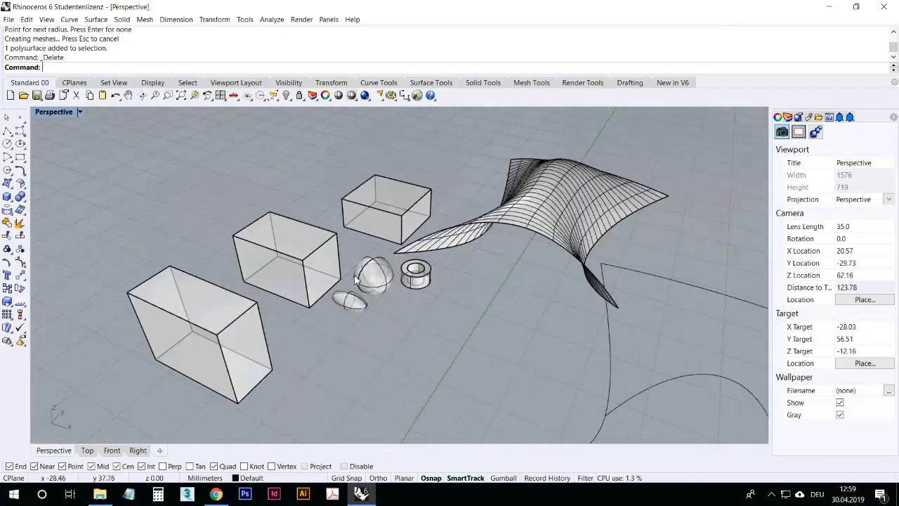
pyautogui.moveTo(356, 303); pyautogui.dragTo(201, 251, button='right')
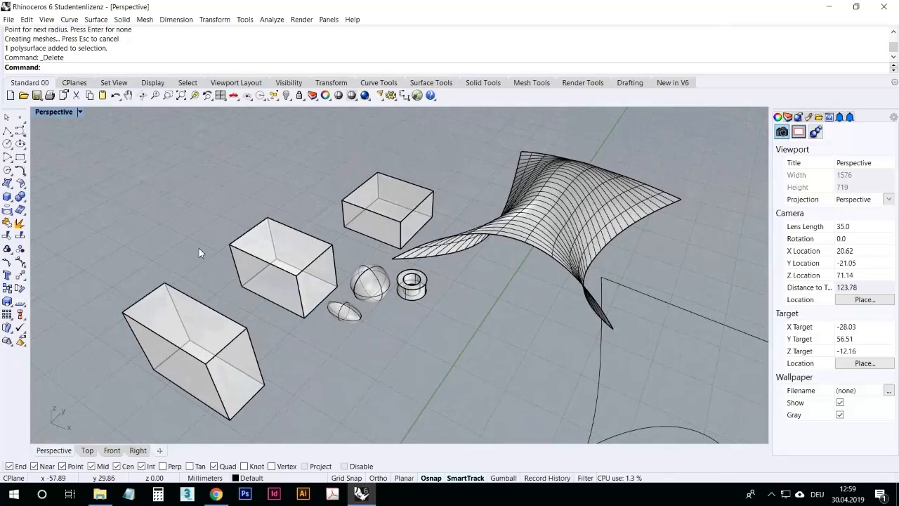
pyautogui.click(13, 204)
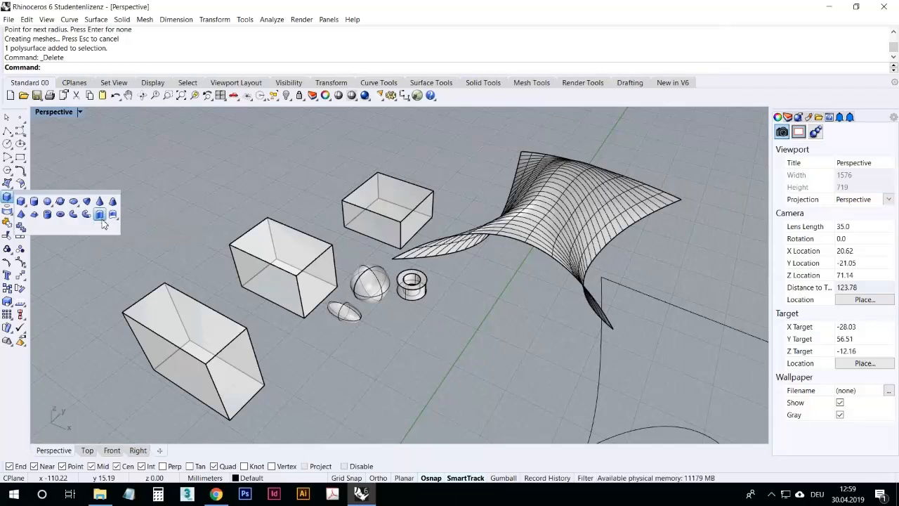
pyautogui.scroll(-5, 288, 236)
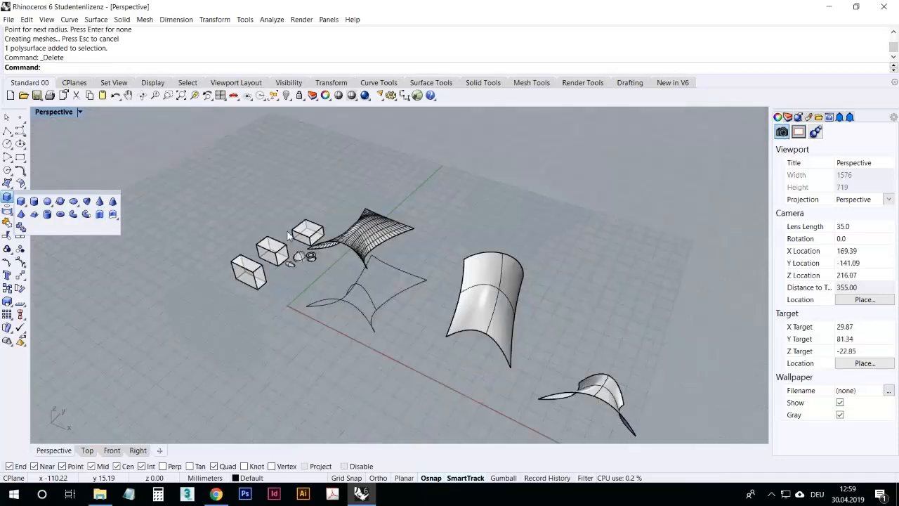
pyautogui.scroll(3, 208, 259)
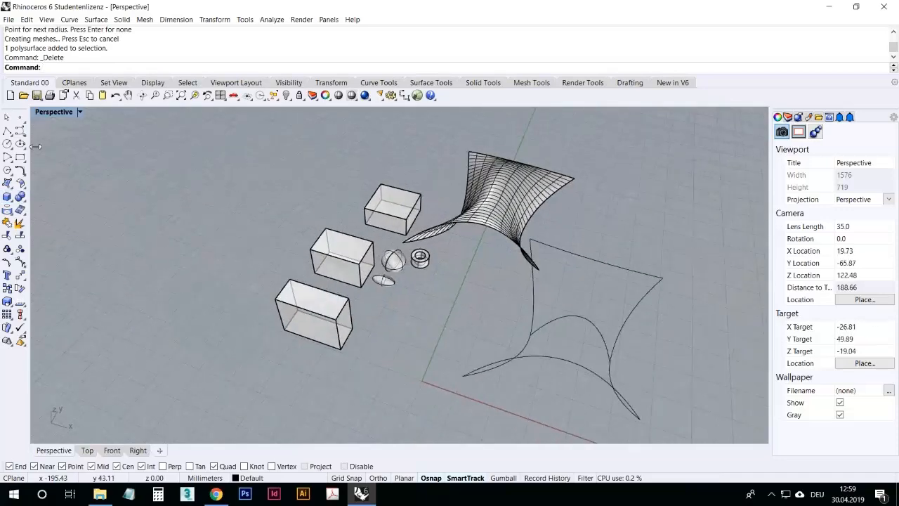
pyautogui.click(20, 130)
pyautogui.click(165, 240)
pyautogui.click(152, 224)
pyautogui.click(185, 222)
pyautogui.click(194, 257)
pyautogui.click(200, 299)
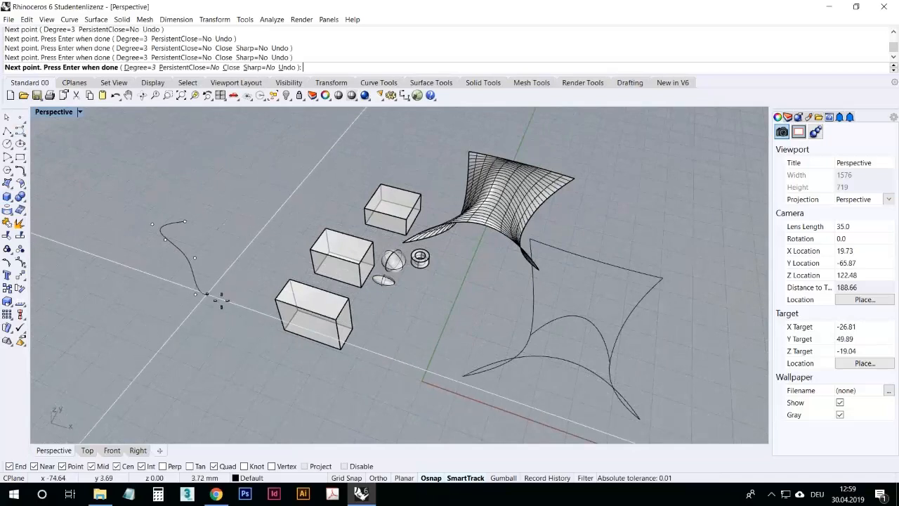
pyautogui.click(235, 272)
pyautogui.click(237, 223)
pyautogui.click(186, 222)
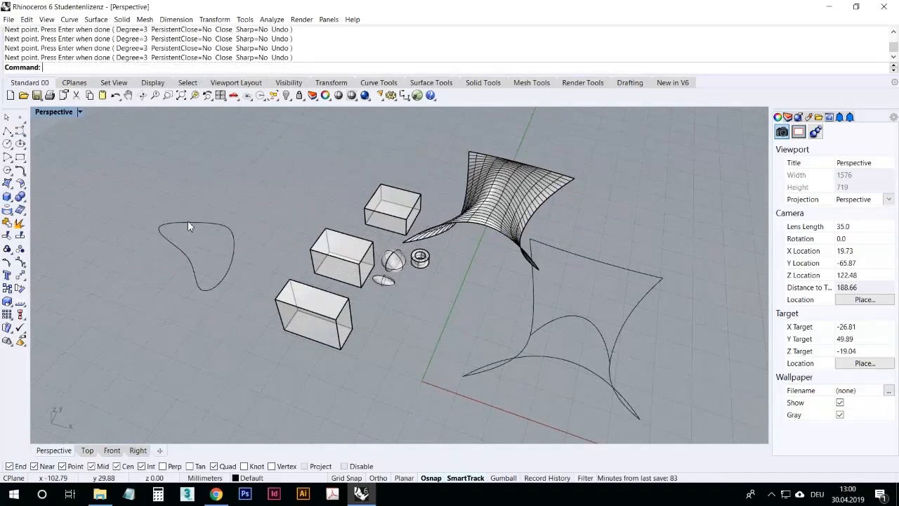
pyautogui.click(188, 224)
# Step: Extrude the closed planar curve upward into a solid
pyautogui.click(11, 204)
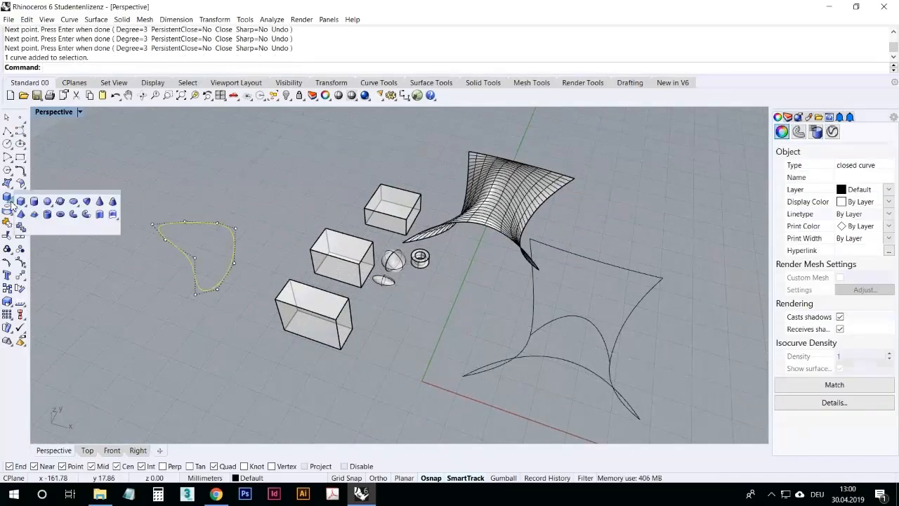
pyautogui.click(99, 215)
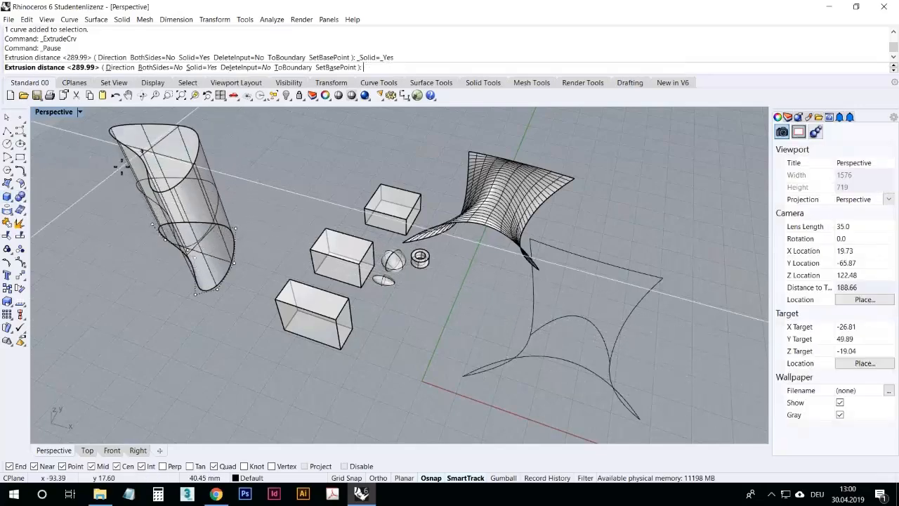
pyautogui.moveTo(124, 184)
pyautogui.mouseDown(button='right')
pyautogui.moveTo(125, 158)
pyautogui.moveTo(125, 184)
pyautogui.mouseUp(button='right')
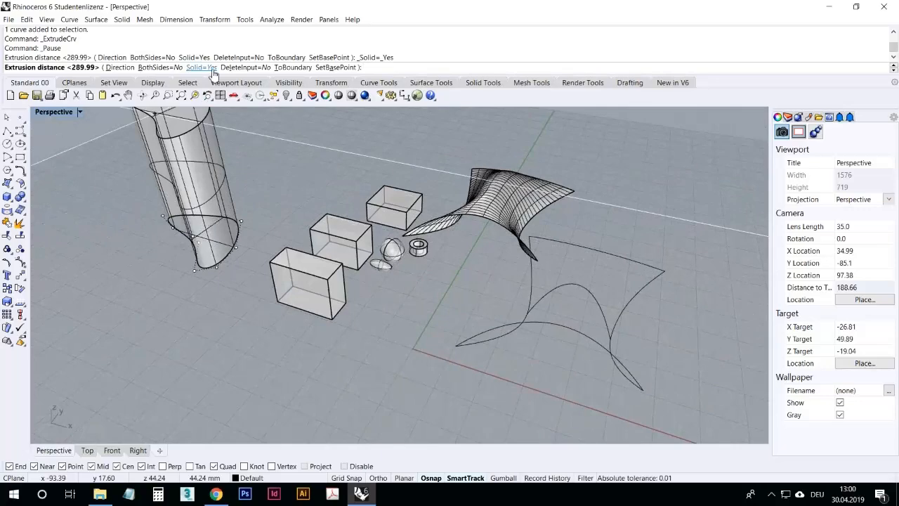
pyautogui.click(197, 155)
pyautogui.click(234, 180)
pyautogui.moveTo(236, 180); pyautogui.dragTo(265, 175, button='right')
# Step: Set the Perspective viewport's display mode to Rendered
pyautogui.rightClick(62, 114)
pyautogui.click(70, 161)
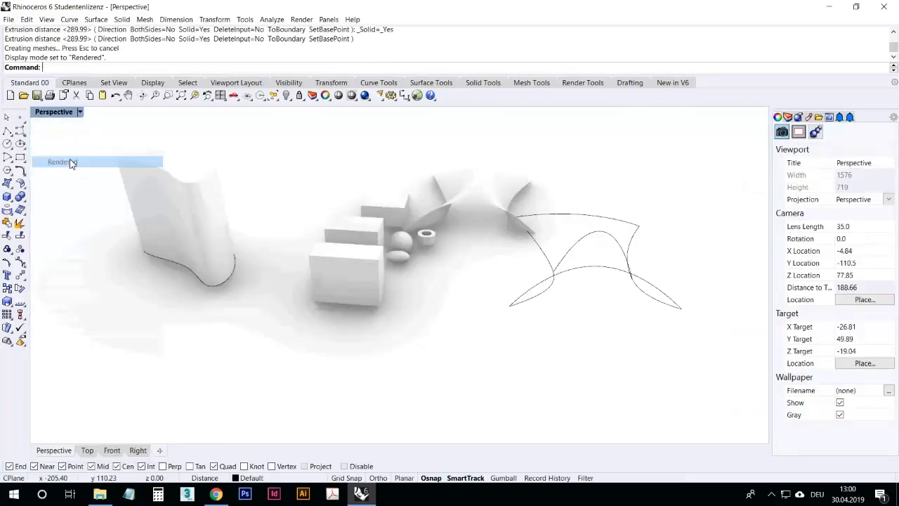
# Step: Delete the extruded solid and reselect its closed base curve
pyautogui.moveTo(136, 187)
pyautogui.mouseDown(button='right')
pyautogui.moveTo(173, 194)
pyautogui.moveTo(206, 178)
pyautogui.moveTo(115, 197)
pyautogui.moveTo(124, 207)
pyautogui.moveTo(136, 180)
pyautogui.mouseUp(button='right')
pyautogui.click(139, 181)
pyautogui.press('Delete')
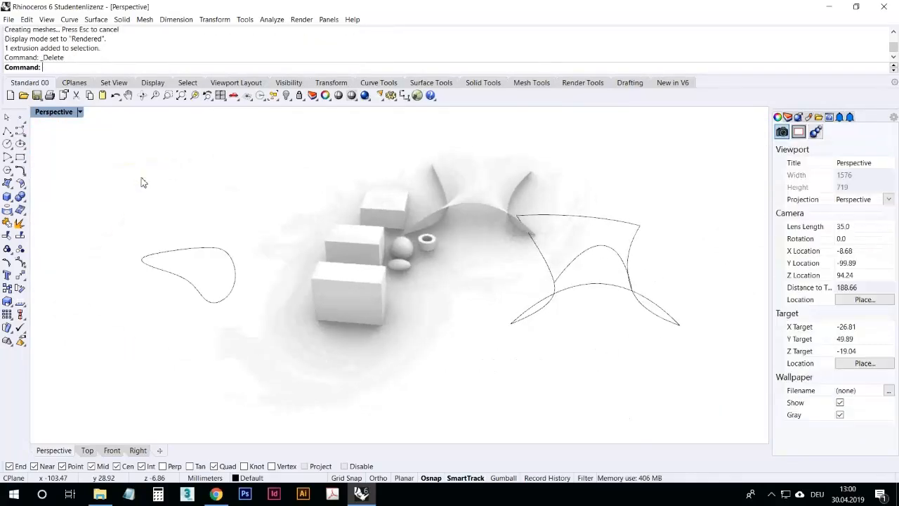
pyautogui.click(163, 243)
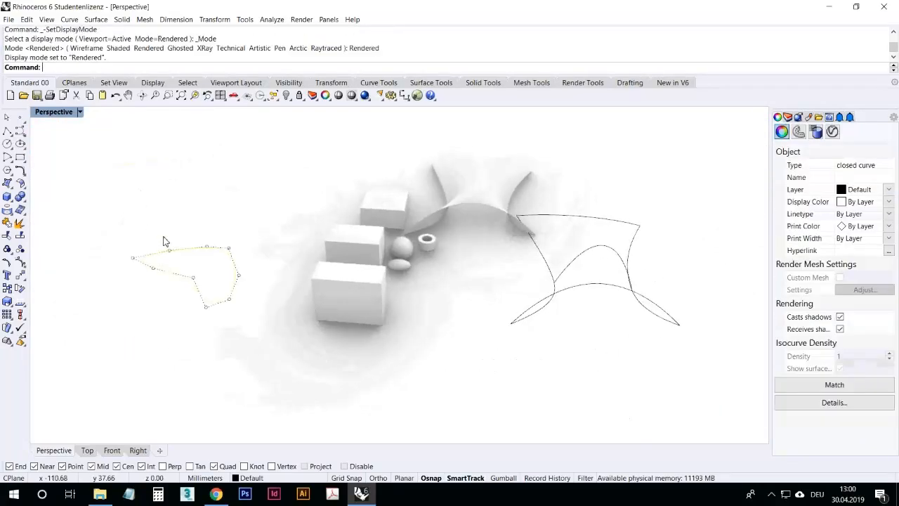
# Step: Extrude the closed freeform curve upward again by repeating the previous extrude command
pyautogui.rightClick(83, 70)
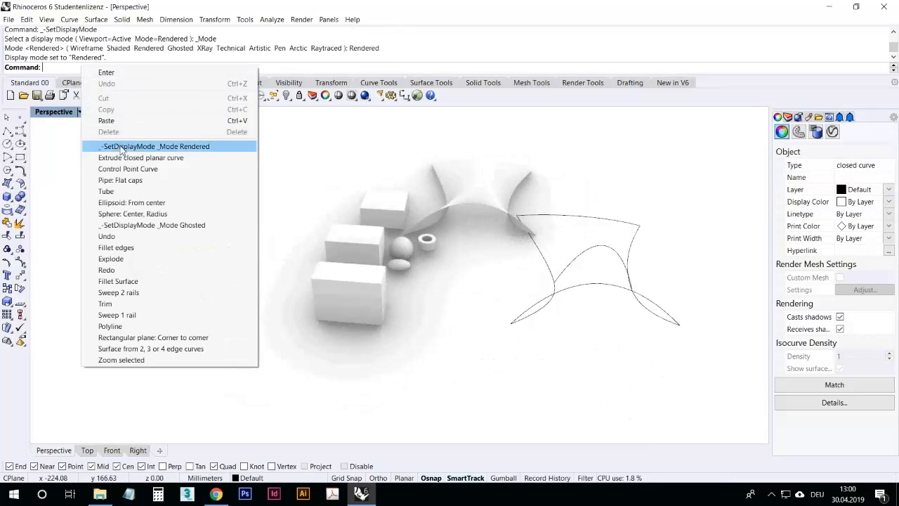
pyautogui.click(140, 168)
pyautogui.click(210, 68)
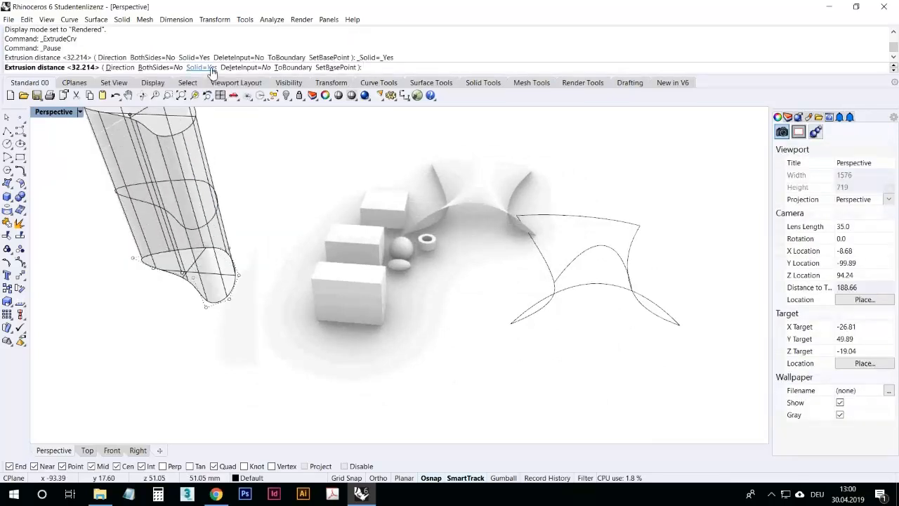
pyautogui.click(253, 199)
pyautogui.press('Escape')
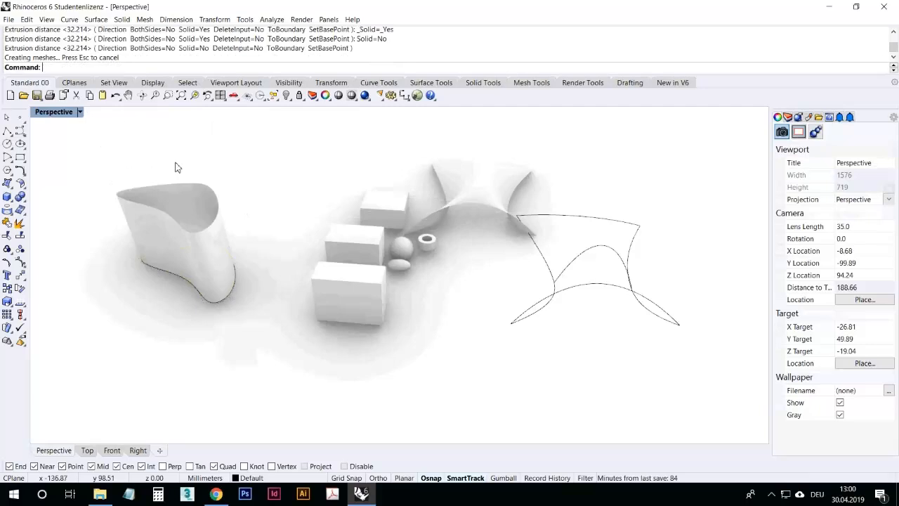
# Step: Delete the new extrusion together with its closed base curve
pyautogui.scroll(5, 111, 195)
pyautogui.moveTo(111, 194); pyautogui.dragTo(168, 224, button='right')
pyautogui.scroll(-5, 279, 333)
pyautogui.moveTo(281, 321); pyautogui.dragTo(194, 207)
pyautogui.press('Delete')
pyautogui.scroll(5, 332, 249)
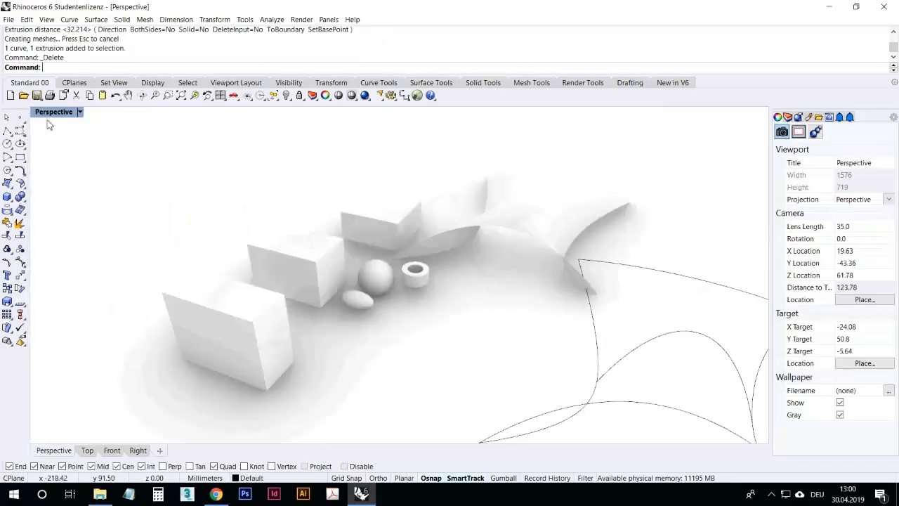
# Step: Move one of the boxes so it sits overlapping the other box on the left
pyautogui.click(10, 201)
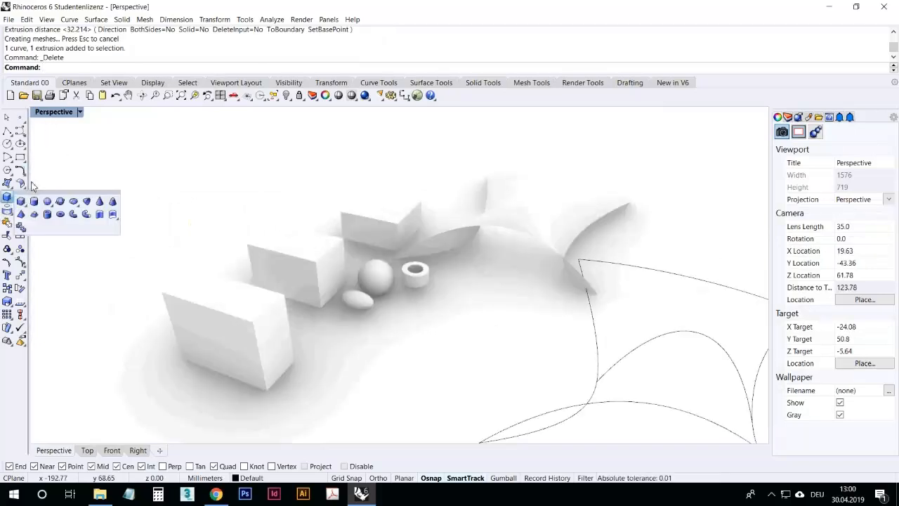
pyautogui.click(26, 203)
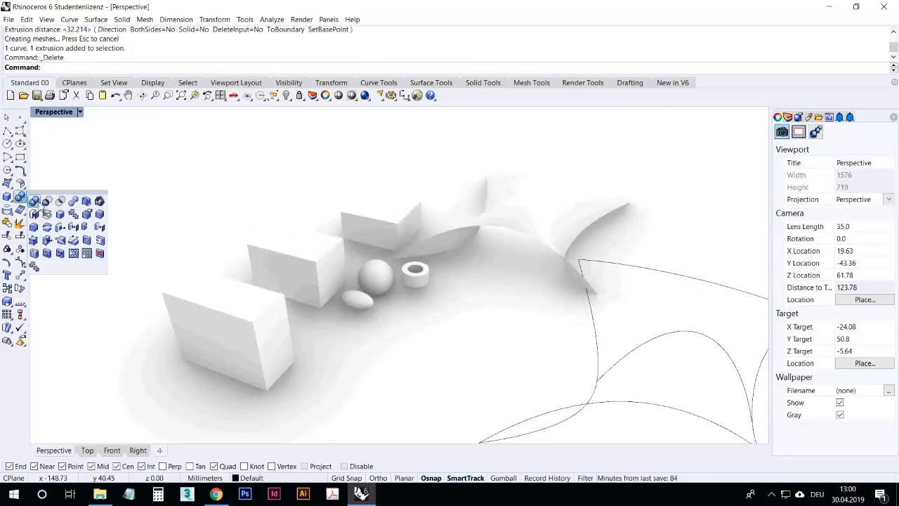
pyautogui.moveTo(241, 251); pyautogui.dragTo(231, 274, button='right')
pyautogui.click(271, 291)
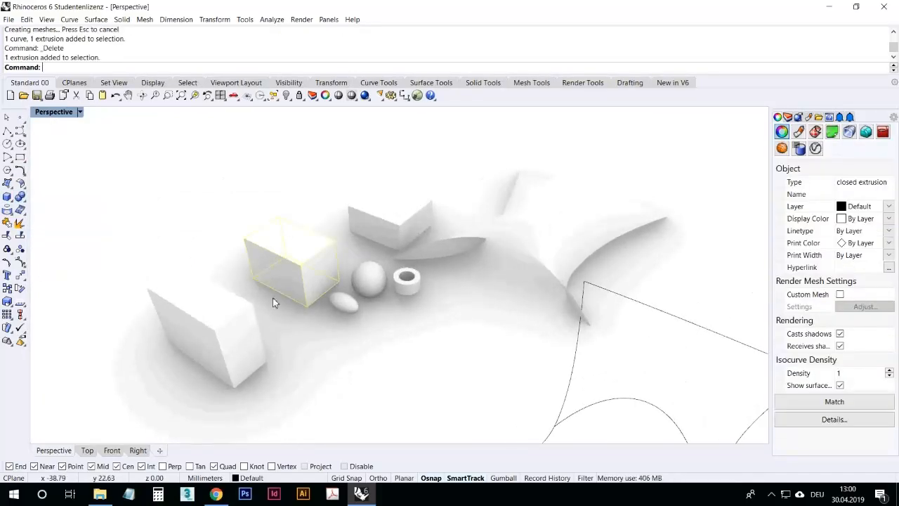
pyautogui.click(292, 316)
pyautogui.moveTo(304, 276); pyautogui.dragTo(215, 357, button='right')
pyautogui.scroll(6, 225, 227)
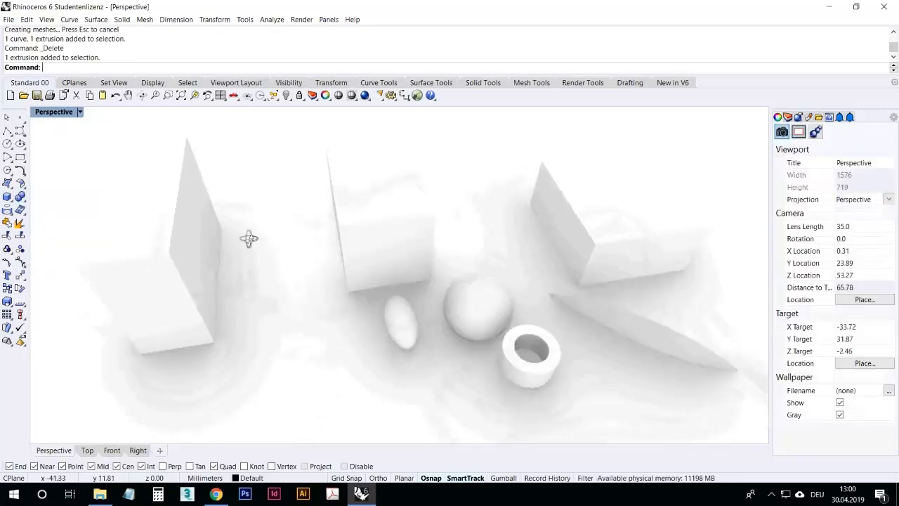
pyautogui.moveTo(246, 254); pyautogui.dragTo(273, 218, button='right')
pyautogui.moveTo(363, 206); pyautogui.dragTo(203, 301)
pyautogui.press('Escape')
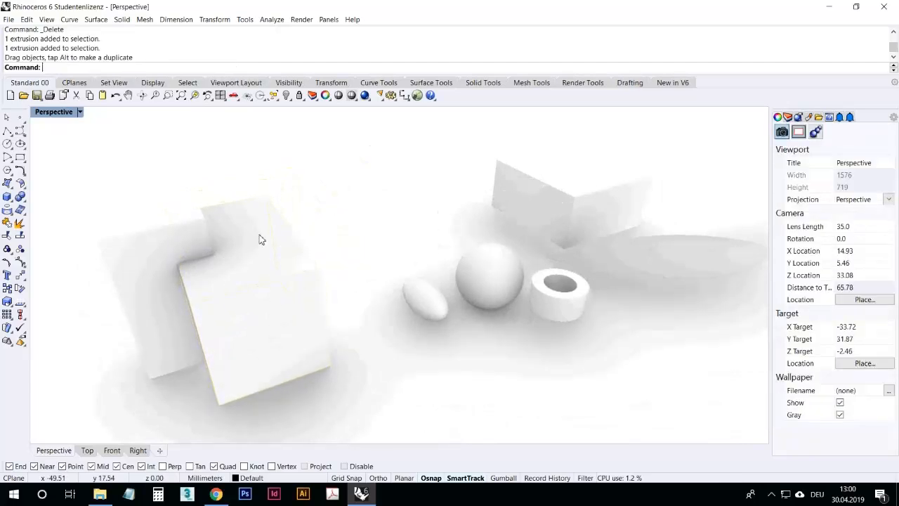
# Step: Drag the far box slightly to a new position
pyautogui.click(563, 181)
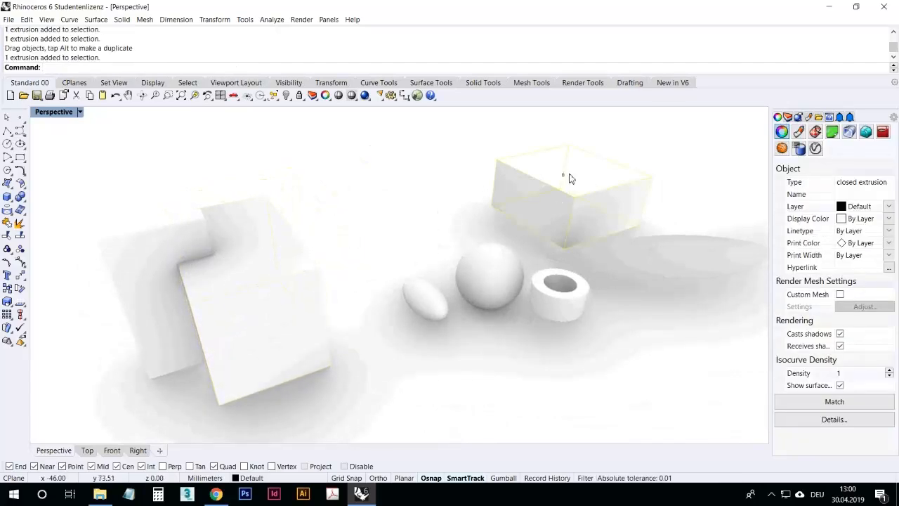
pyautogui.click(606, 149)
pyautogui.moveTo(603, 168); pyautogui.dragTo(588, 155)
pyautogui.press('Escape')
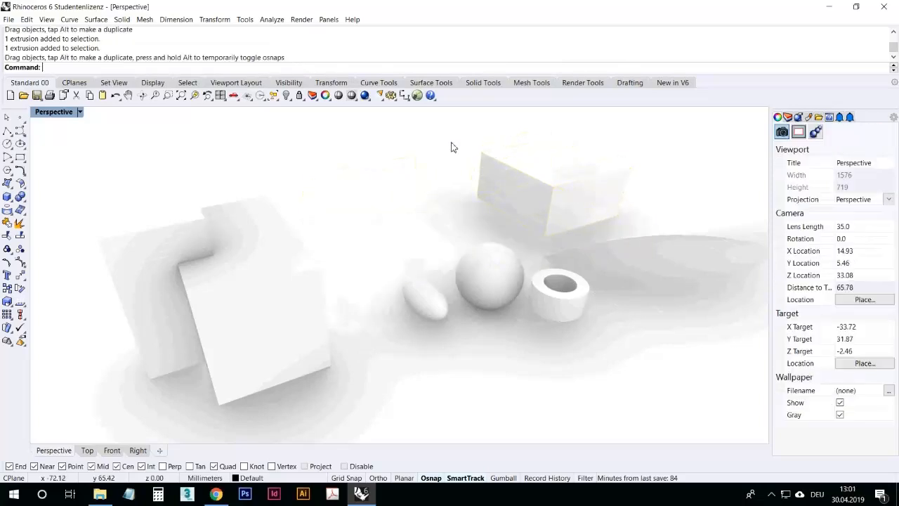
# Step: Switch the Perspective viewport's display mode to Ghosted
pyautogui.moveTo(295, 267); pyautogui.dragTo(218, 311, button='right')
pyautogui.moveTo(227, 304); pyautogui.dragTo(276, 236, button='right')
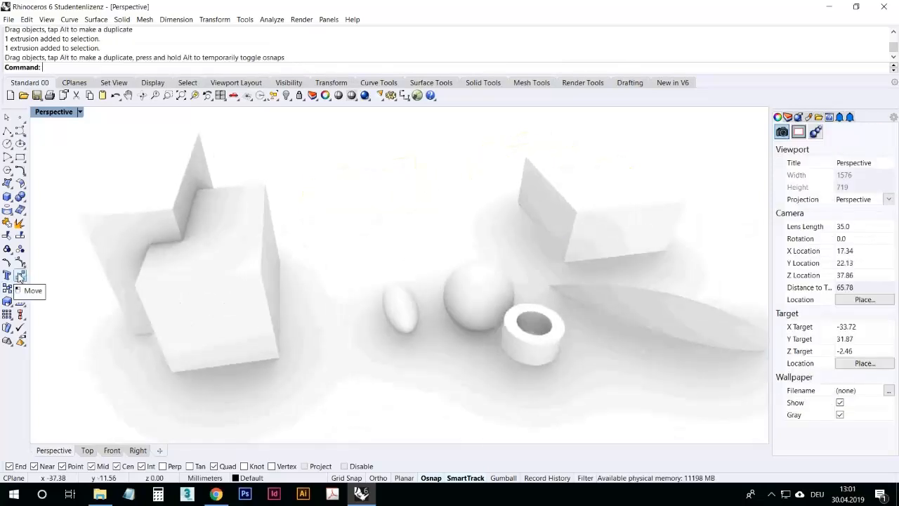
pyautogui.moveTo(83, 287); pyautogui.dragTo(150, 251, button='right')
pyautogui.click(116, 190)
pyautogui.click(106, 192)
pyautogui.moveTo(106, 193); pyautogui.dragTo(58, 124, button='right')
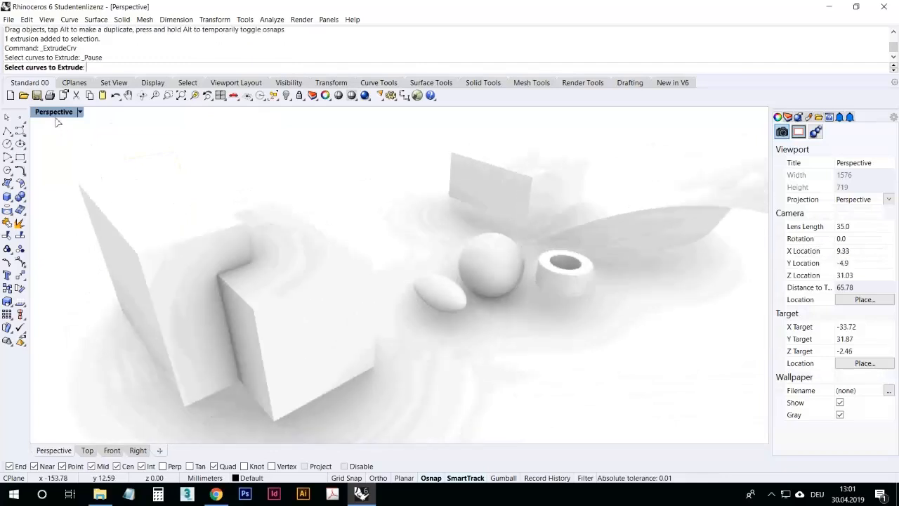
pyautogui.click(56, 113)
pyautogui.click(63, 171)
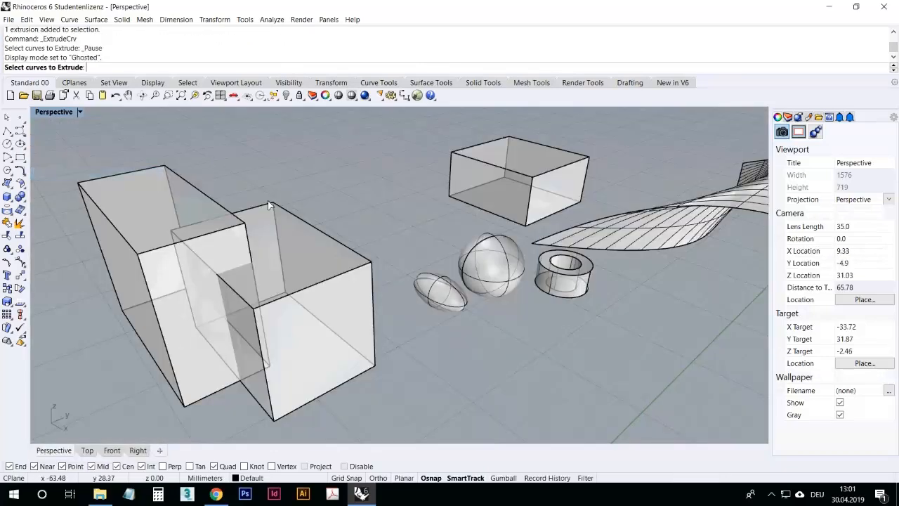
# Step: Reposition the front box so it clearly intersects the tall box beside it
pyautogui.click(5, 117)
pyautogui.moveTo(116, 128); pyautogui.dragTo(290, 209, button='right')
pyautogui.click(230, 195)
pyautogui.moveTo(230, 196); pyautogui.dragTo(138, 218, button='right')
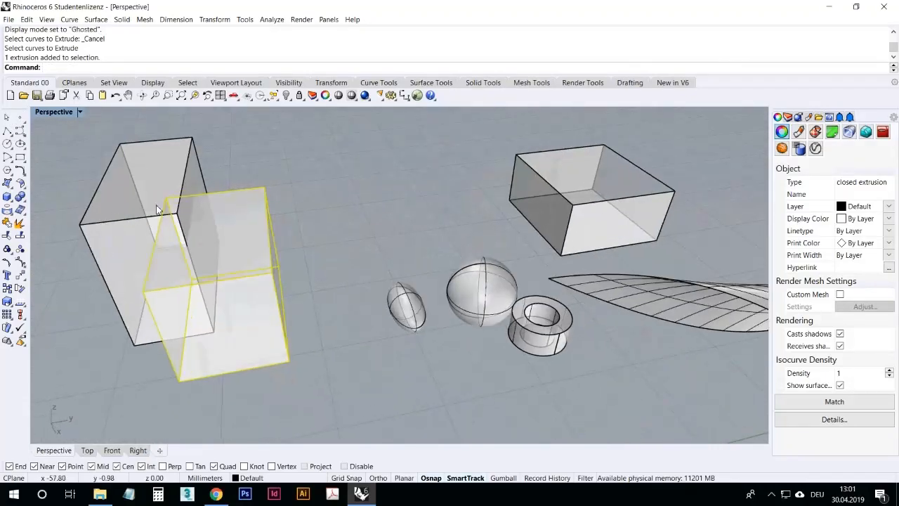
pyautogui.moveTo(124, 249); pyautogui.dragTo(212, 215, button='right')
pyautogui.press('Escape')
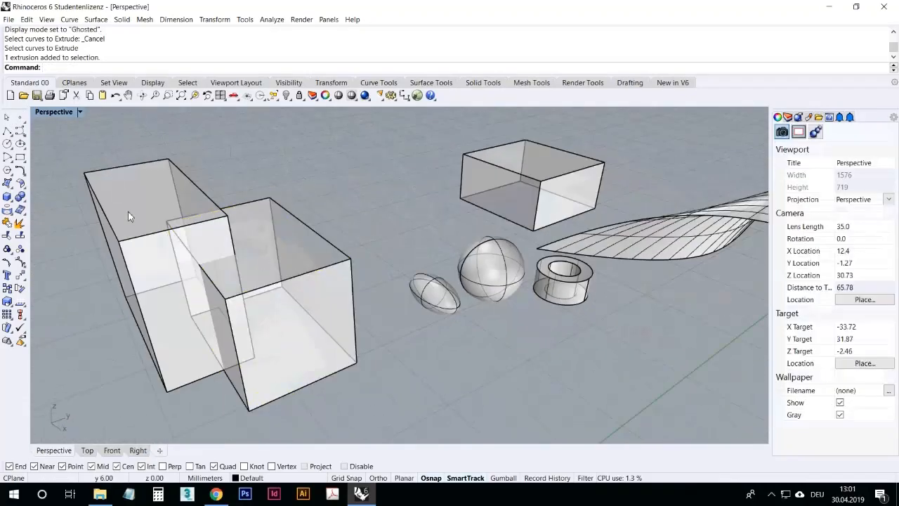
# Step: Boolean-union the two overlapping boxes into a single solid
pyautogui.moveTo(346, 363); pyautogui.dragTo(208, 221)
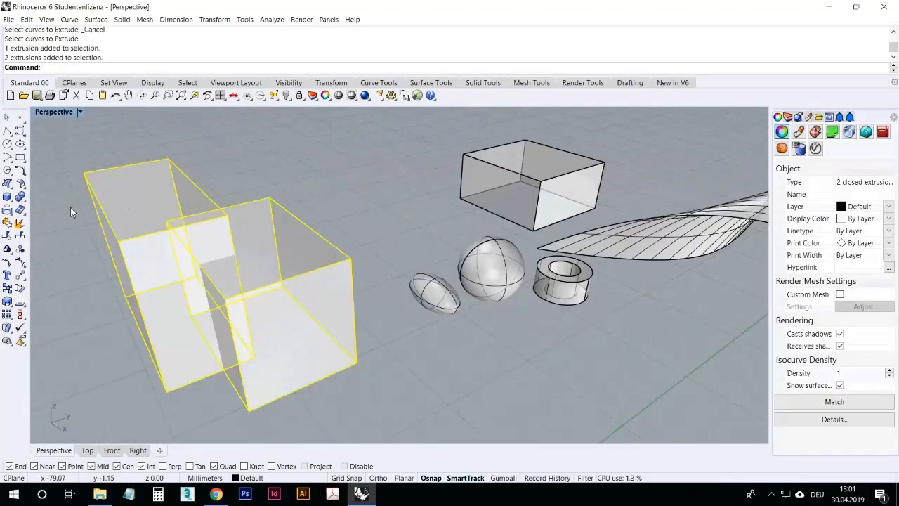
pyautogui.click(20, 197)
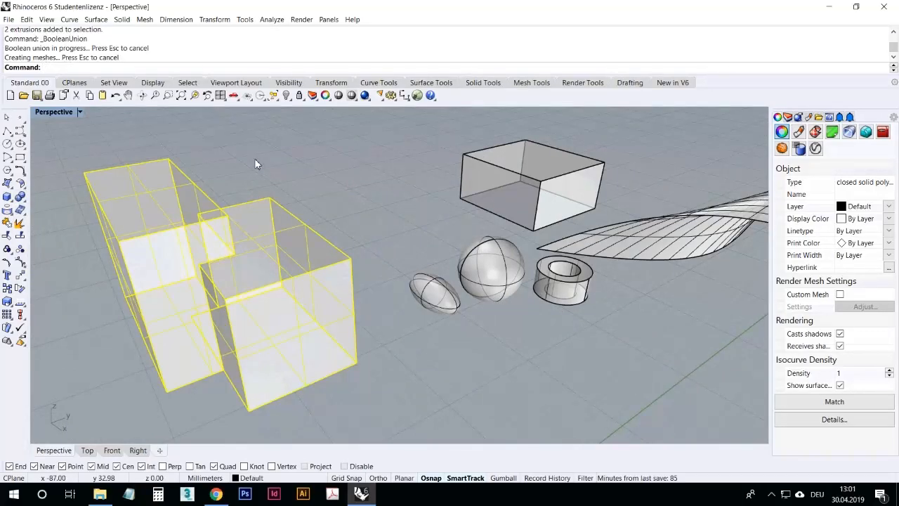
pyautogui.press('Escape')
# Step: Orbit and zoom around the united solid to examine its underside
pyautogui.moveTo(254, 221); pyautogui.dragTo(319, 241, button='right')
pyautogui.click(319, 241)
pyautogui.click(358, 342)
pyautogui.moveTo(358, 342); pyautogui.dragTo(293, 281, button='right')
pyautogui.scroll(6, 131, 145)
pyautogui.moveTo(131, 144); pyautogui.dragTo(246, 328, button='right')
pyautogui.moveTo(322, 204); pyautogui.dragTo(279, 214, button='right')
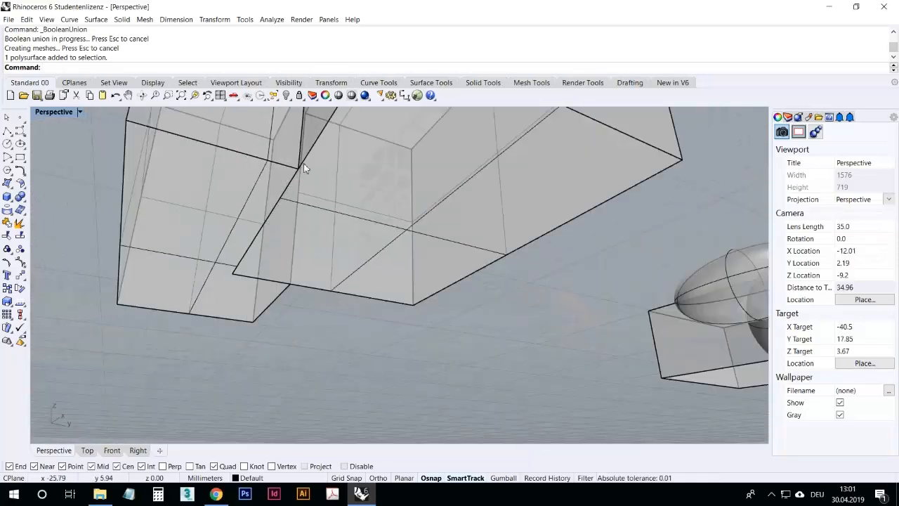
pyautogui.moveTo(267, 254); pyautogui.dragTo(279, 314, button='right')
pyautogui.scroll(4, 258, 372)
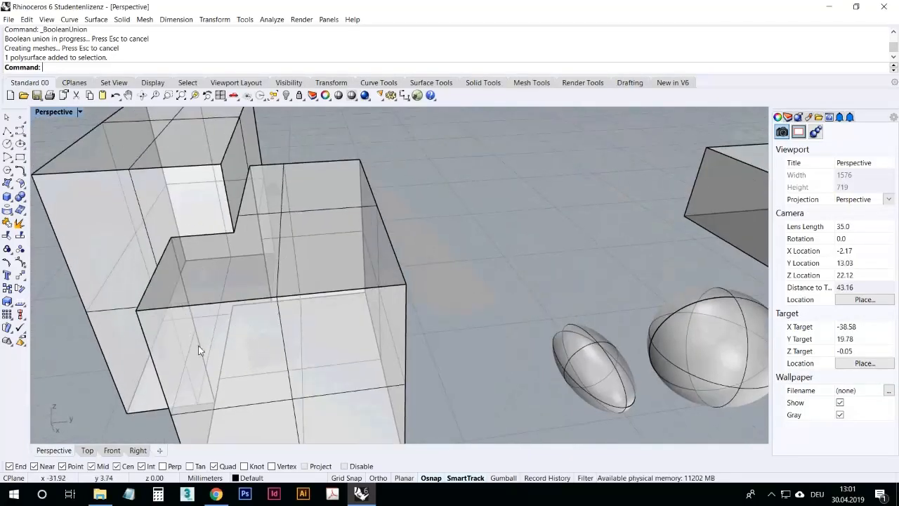
pyautogui.scroll(-2, 179, 273)
pyautogui.moveTo(180, 273); pyautogui.dragTo(192, 316, button='right')
pyautogui.moveTo(171, 349); pyautogui.dragTo(226, 331, button='right')
# Step: Explode the united solid into its separate surfaces
pyautogui.click(257, 347)
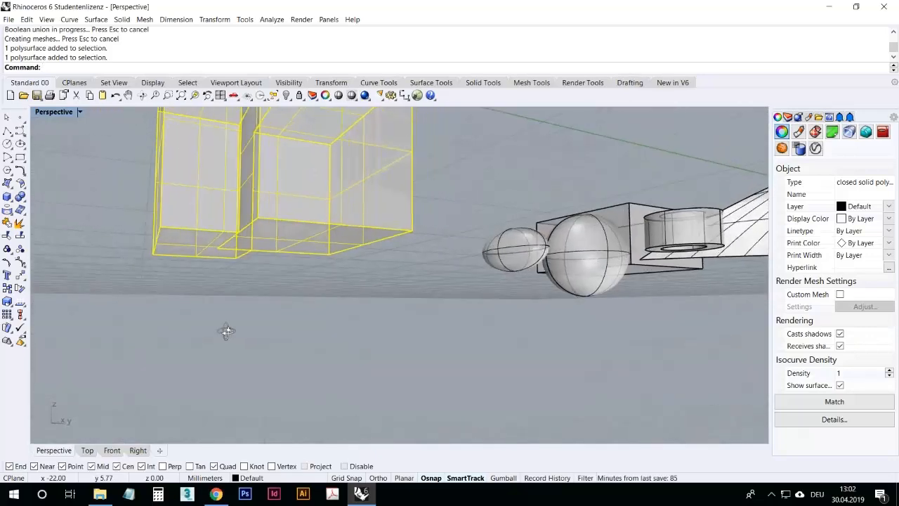
pyautogui.click(19, 222)
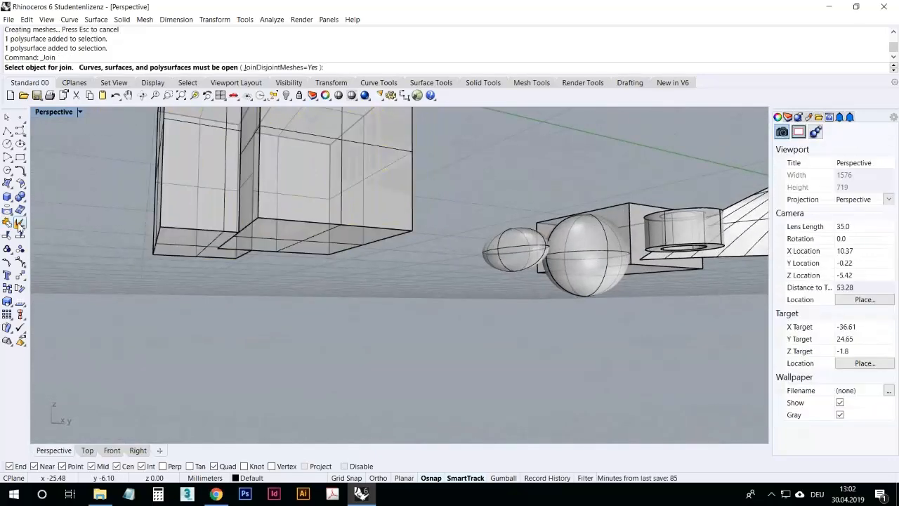
pyautogui.click(143, 227)
pyautogui.click(21, 236)
pyautogui.click(217, 279)
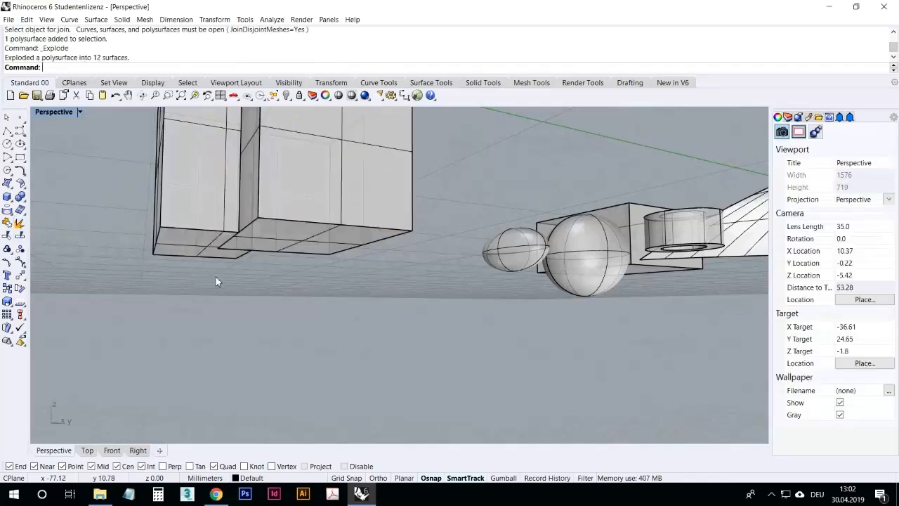
# Step: Delete the bottom faces of the exploded solid, undoing one mistaken deletion
pyautogui.moveTo(217, 278); pyautogui.dragTo(281, 251, button='right')
pyautogui.click(325, 225)
pyautogui.press('Delete')
pyautogui.click(239, 223)
pyautogui.press('Delete')
pyautogui.click(117, 95)
pyautogui.click(235, 266)
pyautogui.click(229, 222)
pyautogui.press('Delete')
pyautogui.moveTo(239, 231); pyautogui.dragTo(169, 299, button='right')
pyautogui.scroll(-4, 169, 298)
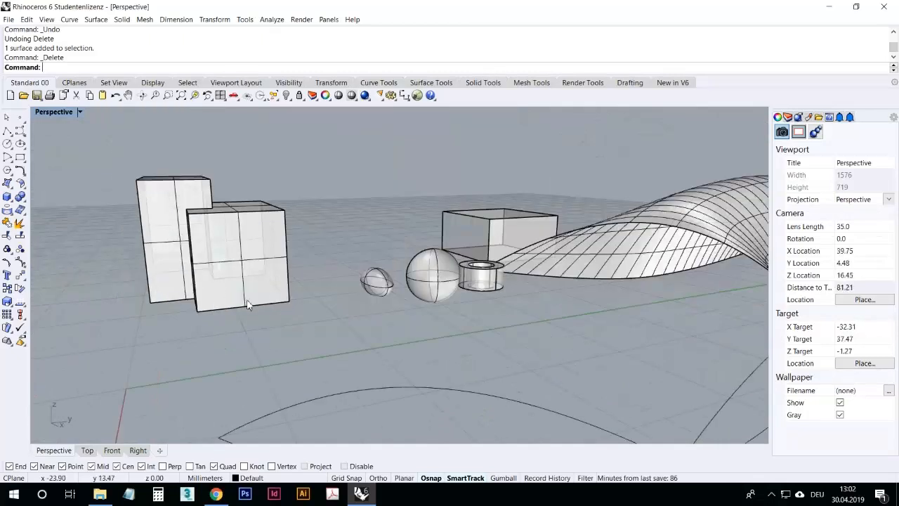
# Step: Duplicate the open bottom boundary edges as curves with the DupEdge command
pyautogui.press('BackSpace')
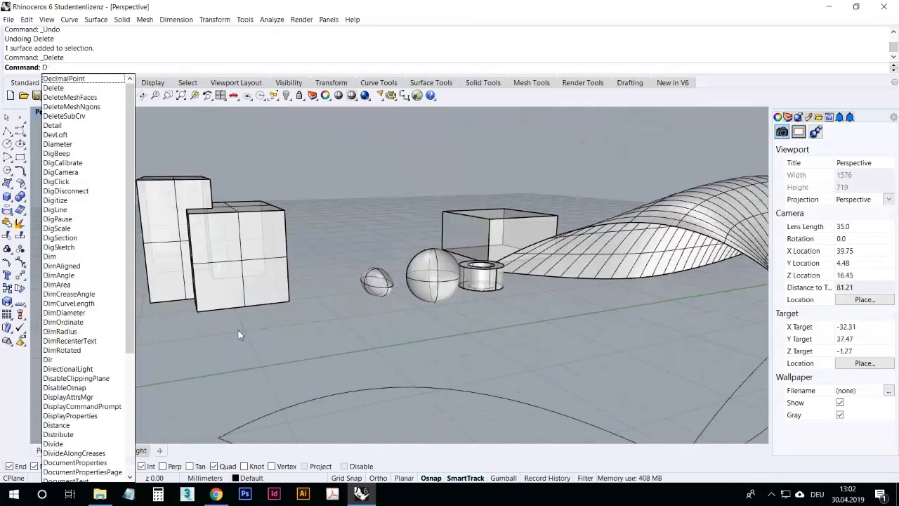
pyautogui.write('upEdge')
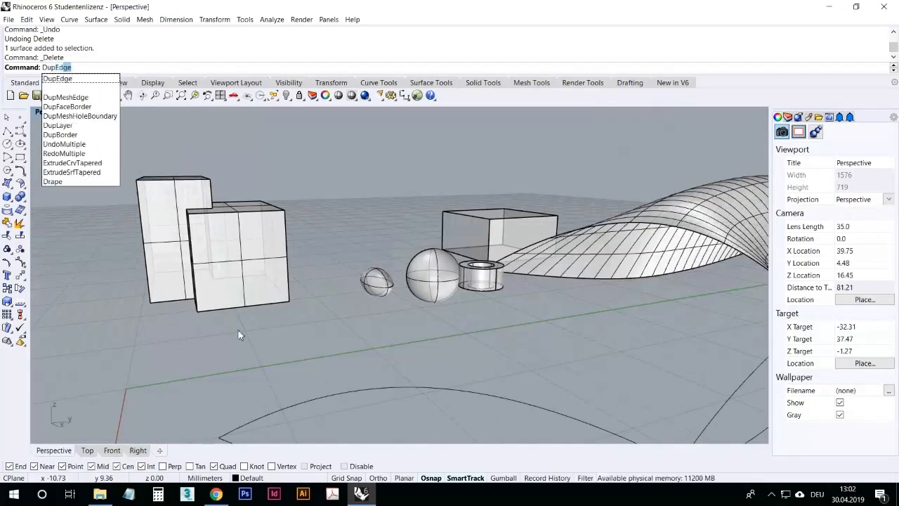
pyautogui.press('Return')
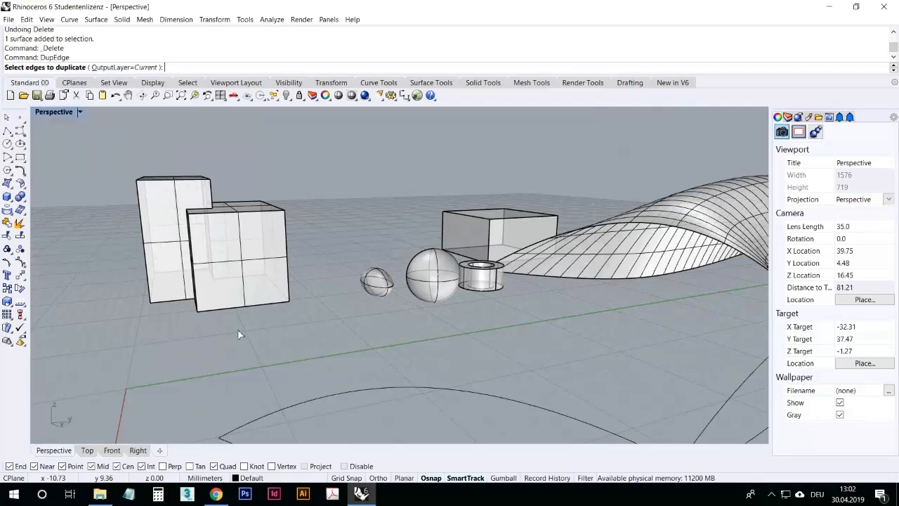
pyautogui.moveTo(207, 330); pyautogui.dragTo(205, 320, button='right')
pyautogui.moveTo(108, 243); pyautogui.dragTo(327, 324)
pyautogui.moveTo(232, 329); pyautogui.dragTo(259, 295, button='right')
pyautogui.press('Return')
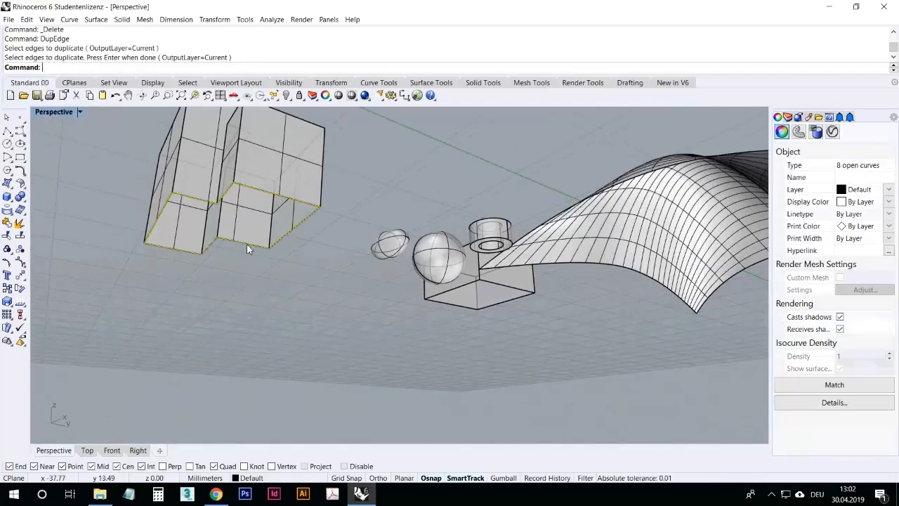
# Step: Create a planar surface from the duplicated edge curves to cap the bottom
pyautogui.scroll(5, 241, 171)
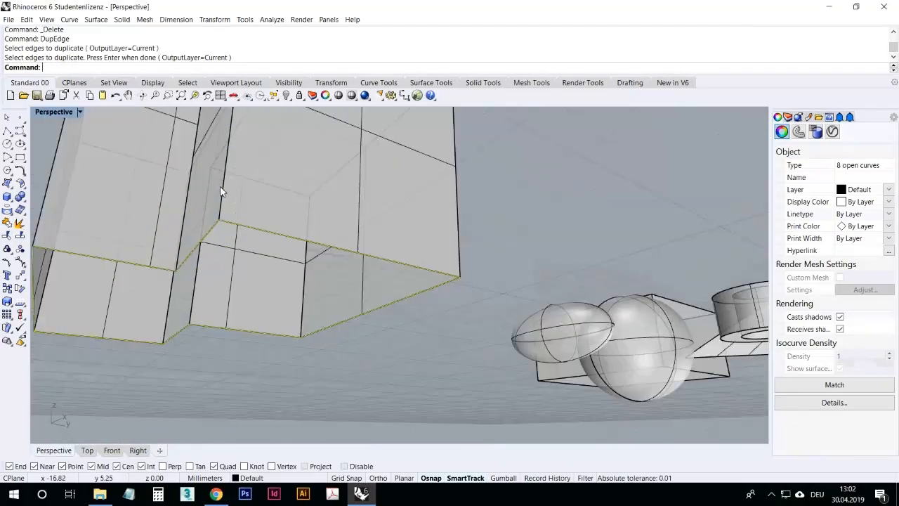
pyautogui.scroll(-2, 149, 194)
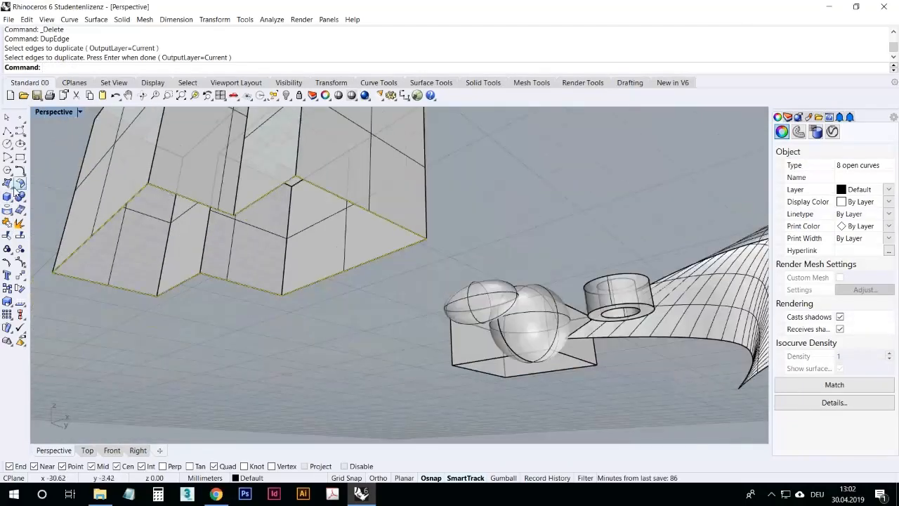
pyautogui.click(7, 184)
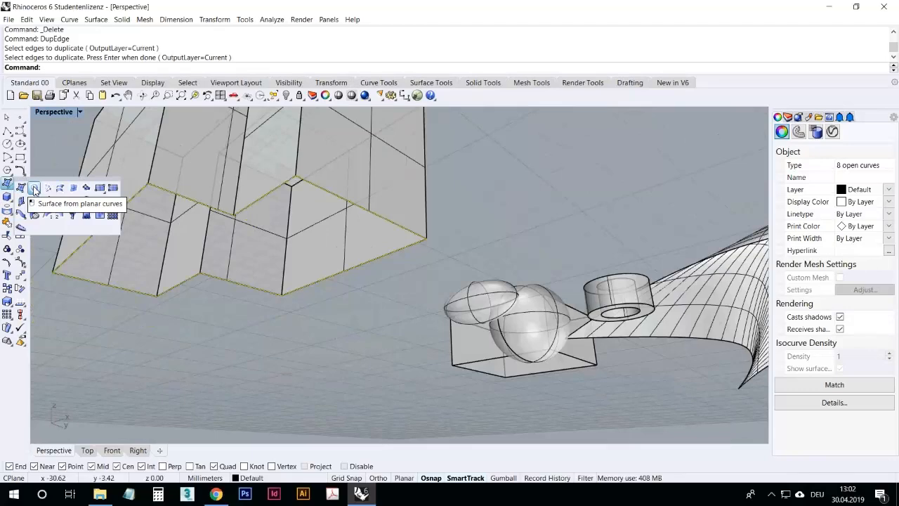
pyautogui.click(33, 189)
pyautogui.click(269, 371)
pyautogui.moveTo(278, 311); pyautogui.dragTo(270, 340, button='right')
pyautogui.click(270, 340)
pyautogui.press('Escape')
pyautogui.moveTo(295, 293); pyautogui.dragTo(343, 343, button='right')
pyautogui.click(241, 286)
pyautogui.click(284, 400)
pyautogui.scroll(-2, 284, 364)
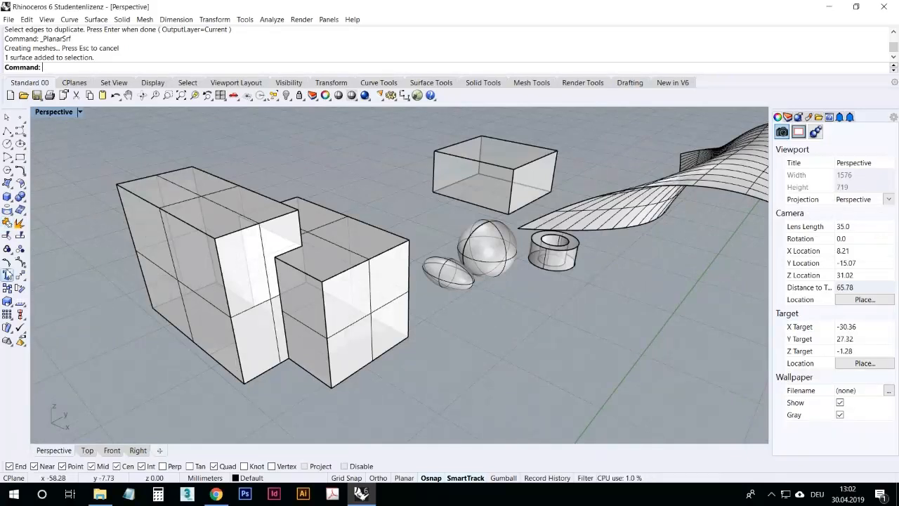
# Step: Join the exploded side surfaces and the new bottom surface into one closed polysurface
pyautogui.click(10, 236)
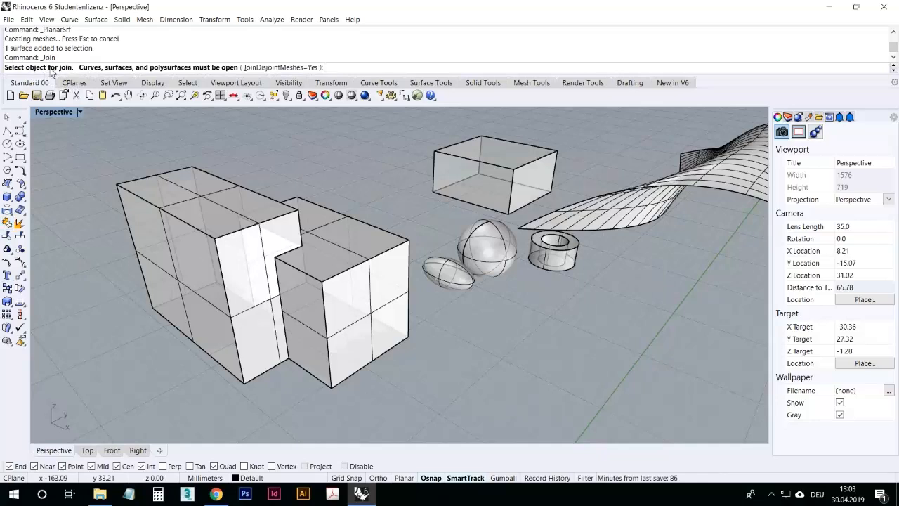
pyautogui.moveTo(232, 205); pyautogui.dragTo(187, 198, button='right')
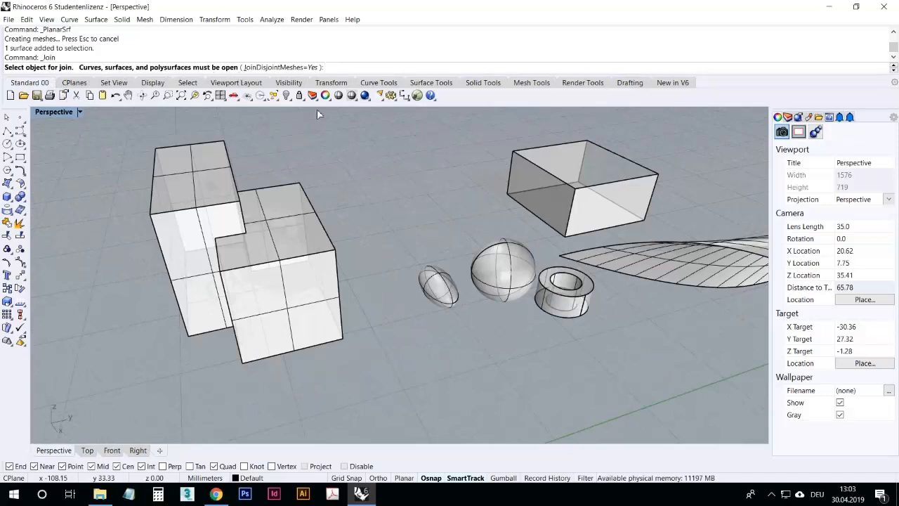
pyautogui.moveTo(287, 358); pyautogui.dragTo(319, 363, button='right')
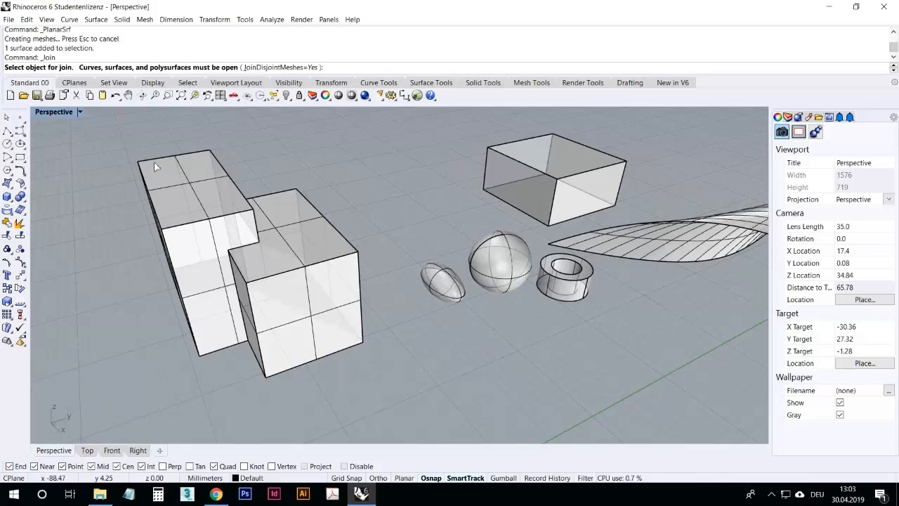
pyautogui.moveTo(206, 253); pyautogui.dragTo(303, 289, button='right')
pyautogui.click(302, 289)
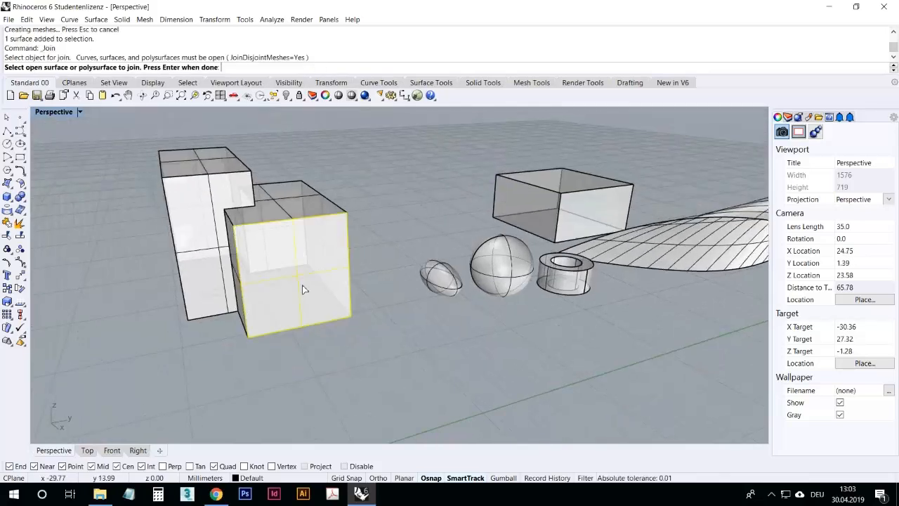
pyautogui.click(247, 309)
pyautogui.moveTo(232, 330); pyautogui.dragTo(228, 283, button='right')
pyautogui.click(228, 283)
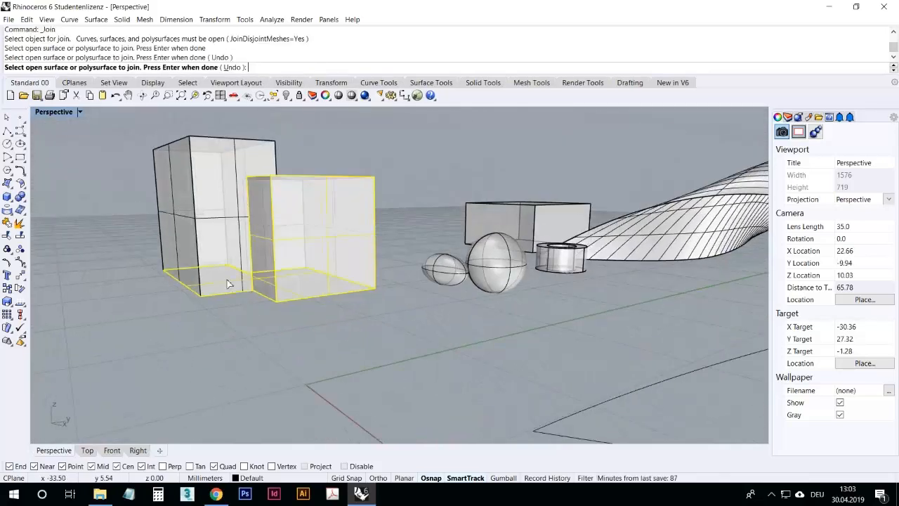
pyautogui.click(226, 253)
pyautogui.click(257, 281)
pyautogui.click(209, 224)
pyautogui.click(179, 216)
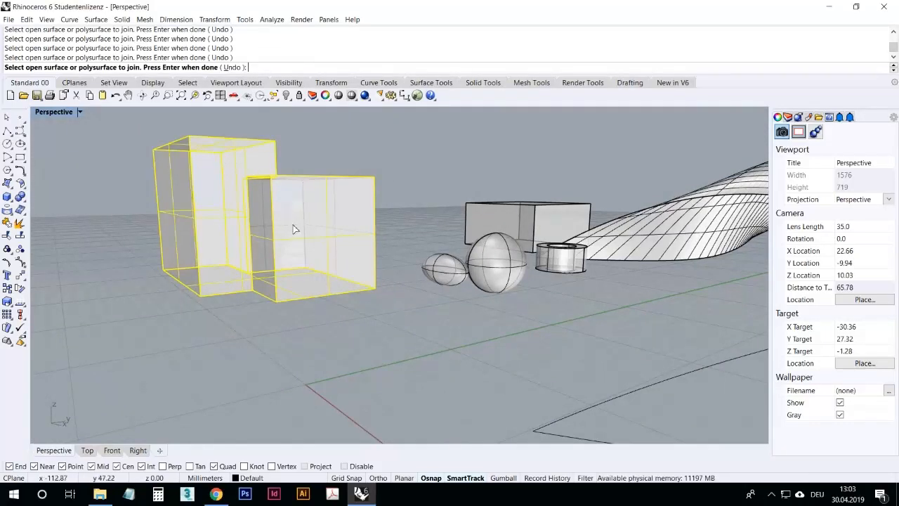
pyautogui.moveTo(328, 192); pyautogui.dragTo(295, 235, button='right')
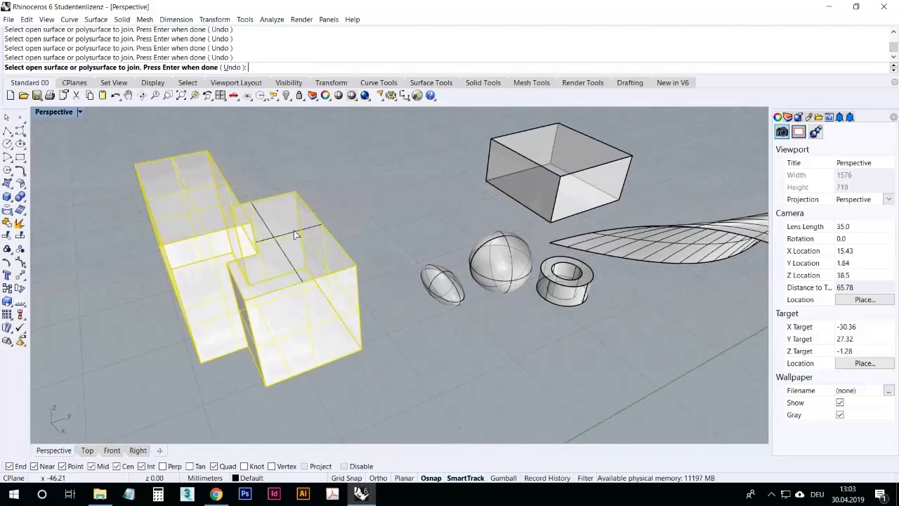
pyautogui.press('Return')
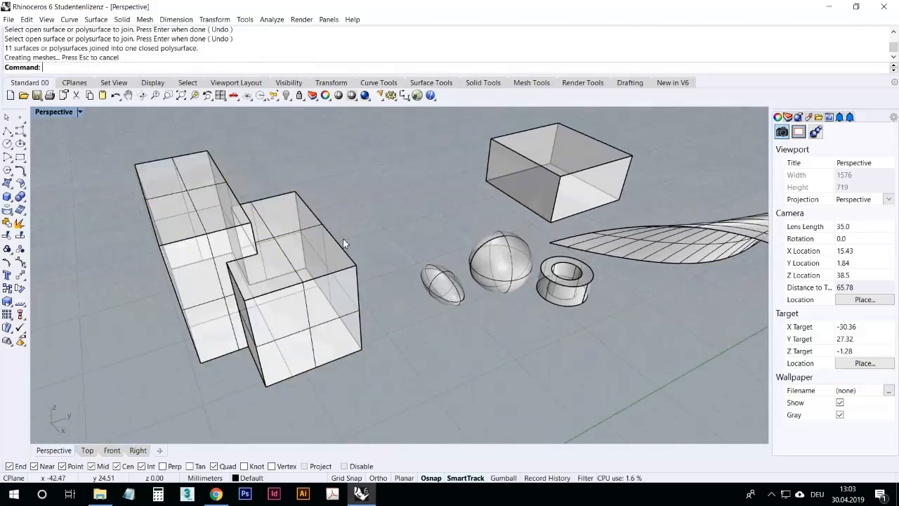
# Step: Select the joined polysurface and undo the join
pyautogui.moveTo(342, 247); pyautogui.dragTo(315, 241, button='right')
pyautogui.click(240, 343)
pyautogui.click(214, 352)
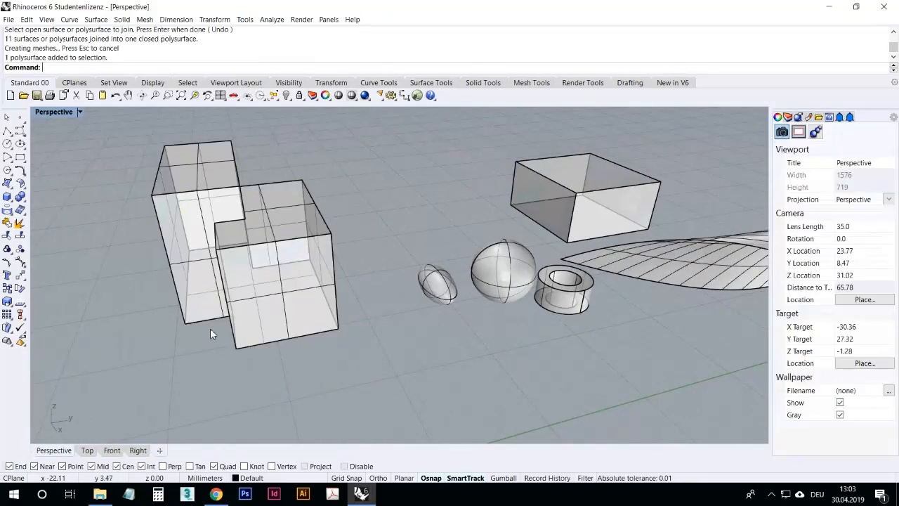
pyautogui.click(116, 97)
# Step: Window-select the surfaces and duplicated edge curves and join them all again
pyautogui.click(111, 203)
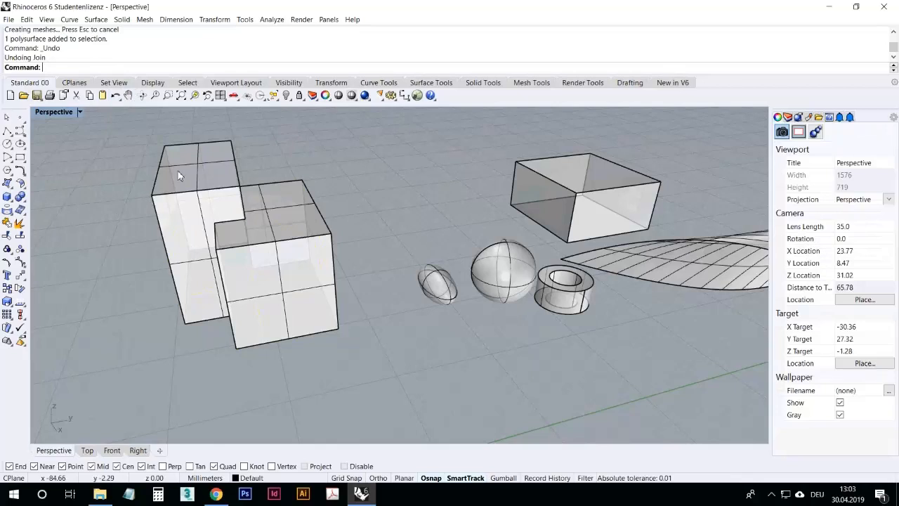
pyautogui.click(170, 166)
pyautogui.press('Escape')
pyautogui.moveTo(382, 379); pyautogui.dragTo(133, 125)
pyautogui.click(7, 223)
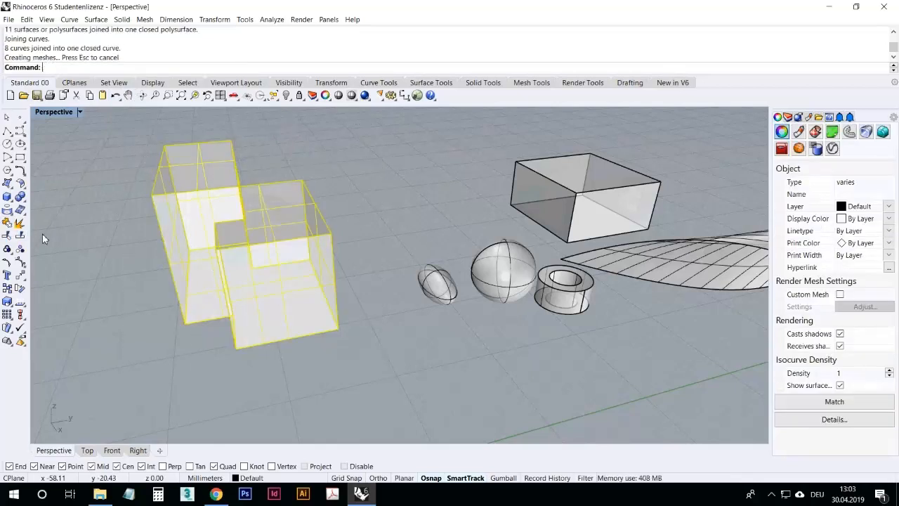
# Step: Move two boxes so they overlap the joined solid from the front and side
pyautogui.press('Escape')
pyautogui.moveTo(260, 267); pyautogui.dragTo(247, 342, button='right')
pyautogui.click(239, 267)
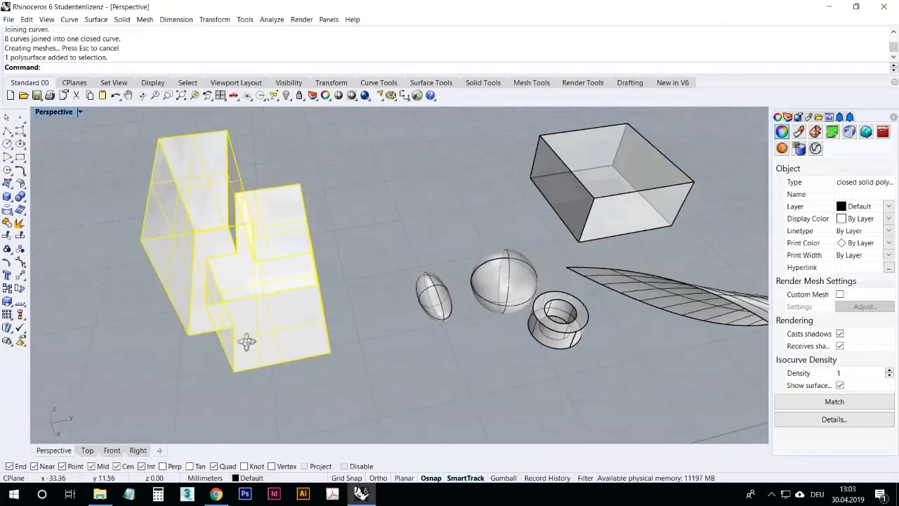
pyautogui.click(382, 245)
pyautogui.moveTo(381, 245); pyautogui.dragTo(326, 207, button='right')
pyautogui.click(465, 186)
pyautogui.moveTo(465, 186); pyautogui.dragTo(177, 256)
pyautogui.click(160, 335)
pyautogui.moveTo(161, 335); pyautogui.dragTo(222, 326, button='right')
pyautogui.scroll(6, 222, 325)
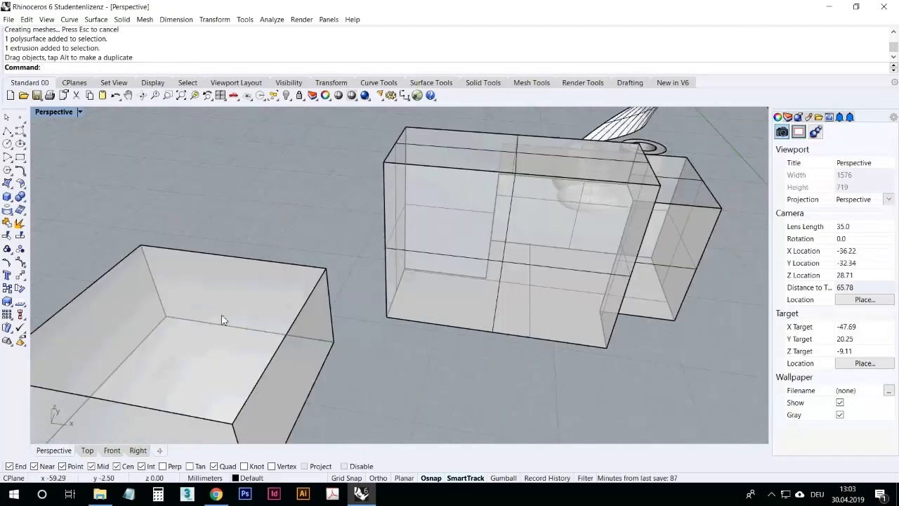
pyautogui.scroll(-2, 222, 325)
pyautogui.moveTo(255, 342); pyautogui.dragTo(389, 312)
pyautogui.click(415, 340)
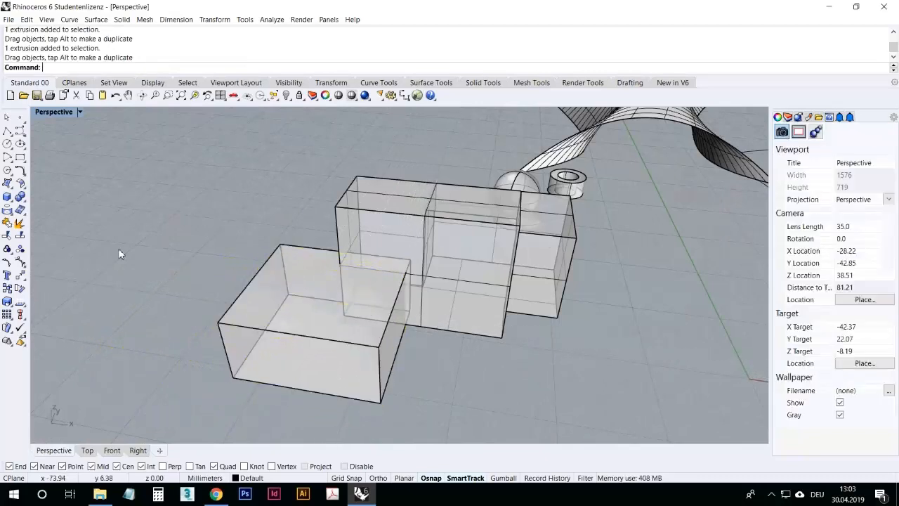
# Step: Try a Boolean difference subtracting the front box from the joined solid, then undo it
pyautogui.click(25, 202)
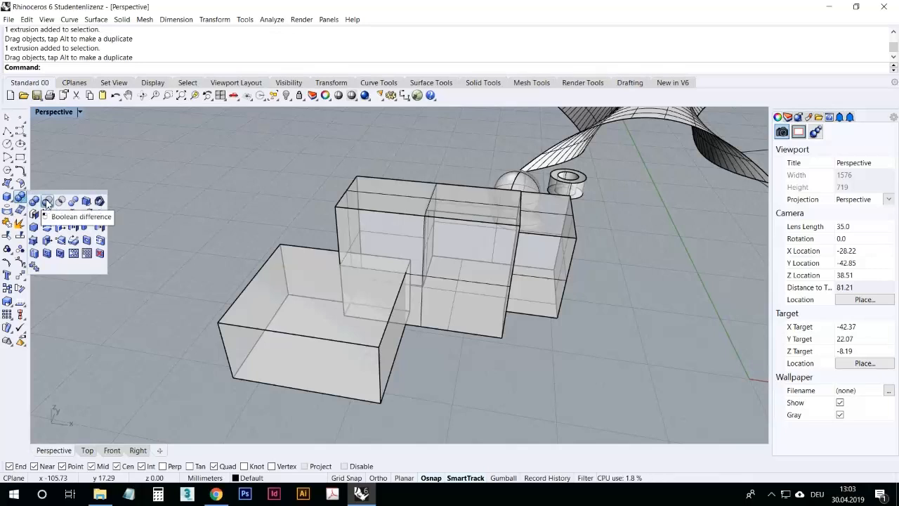
pyautogui.click(47, 202)
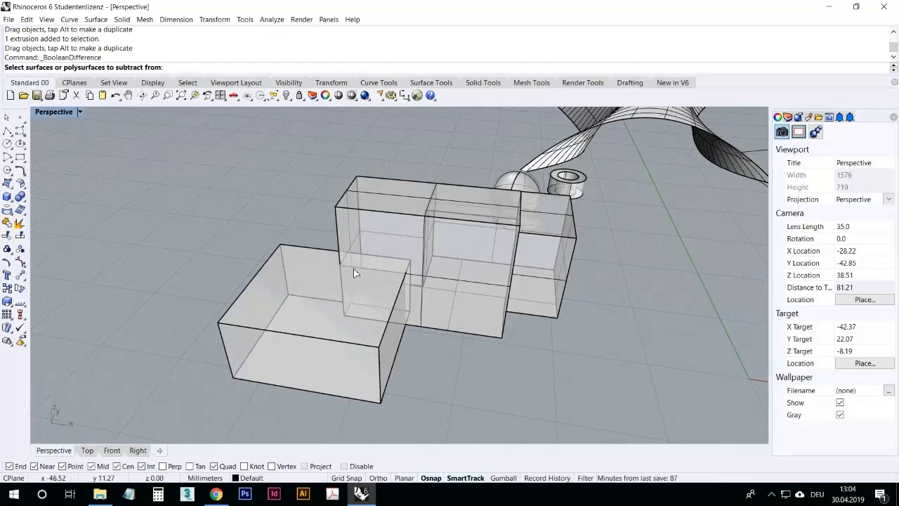
pyautogui.moveTo(354, 267); pyautogui.dragTo(341, 281, button='right')
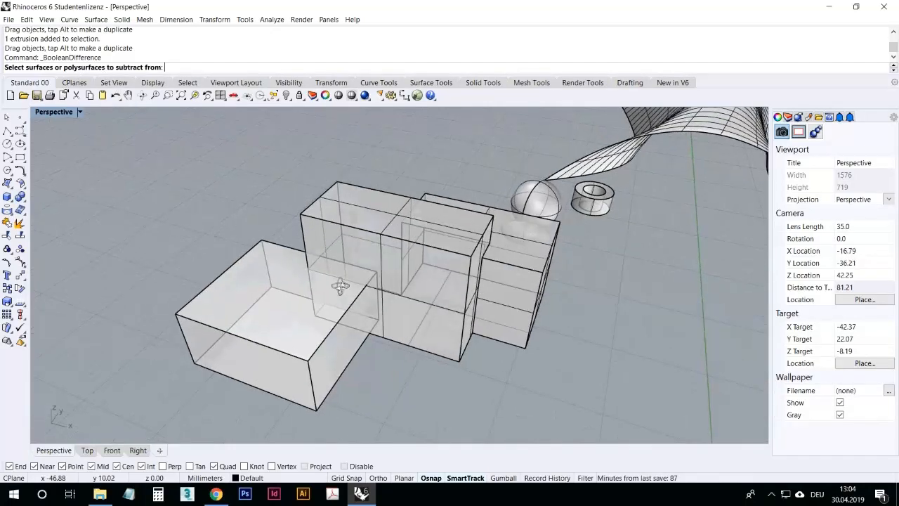
pyautogui.click(374, 214)
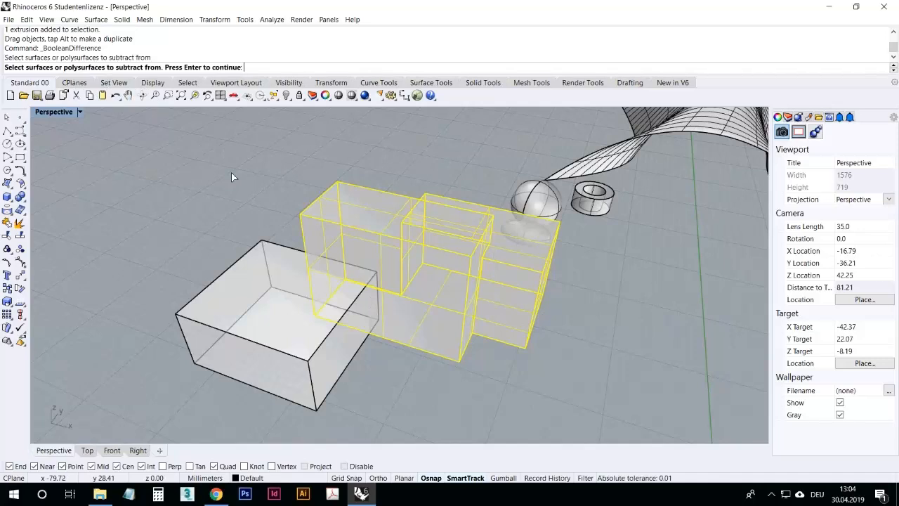
pyautogui.press('Return')
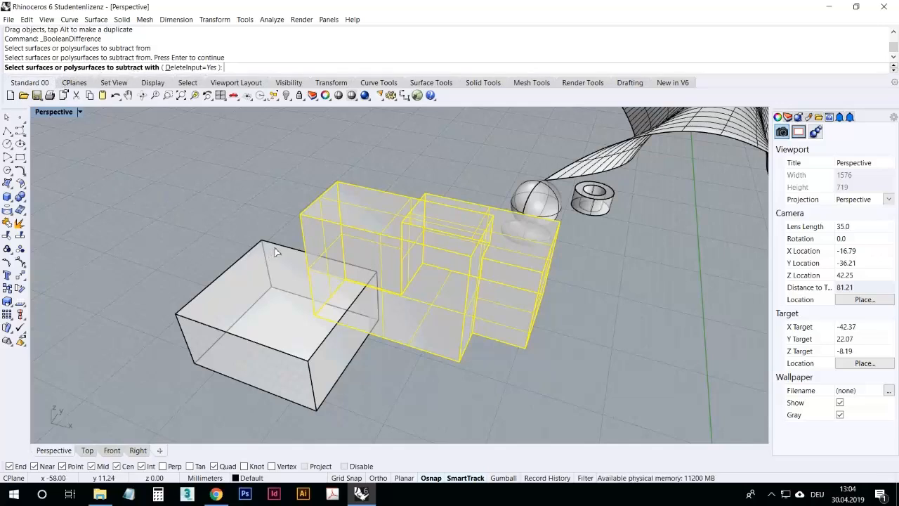
pyautogui.click(316, 364)
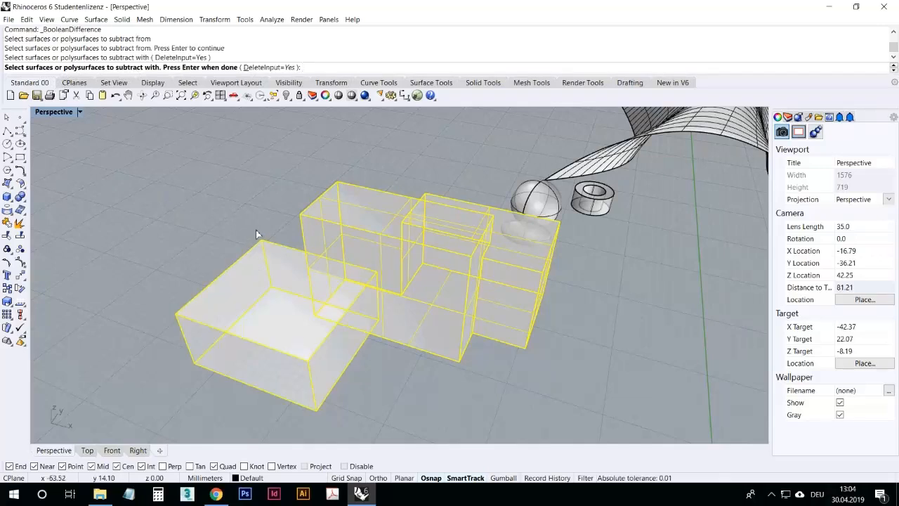
pyautogui.press('Return')
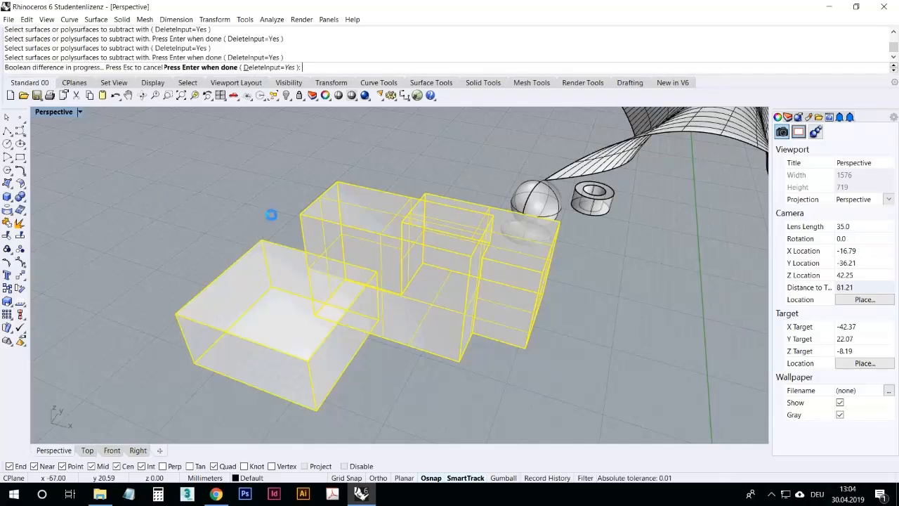
pyautogui.moveTo(244, 274); pyautogui.dragTo(161, 239, button='right')
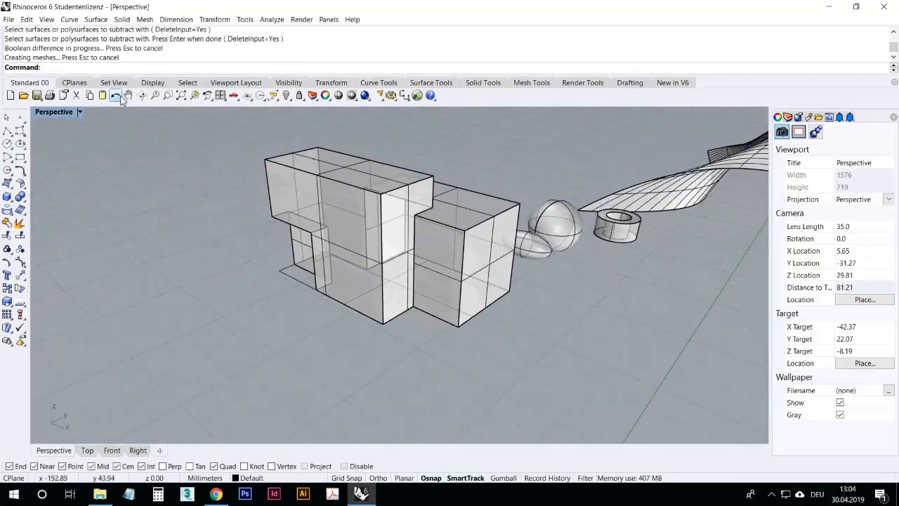
pyautogui.click(116, 95)
# Step: Try a Boolean intersection between the joined solid and the front box, then undo it
pyautogui.click(84, 197)
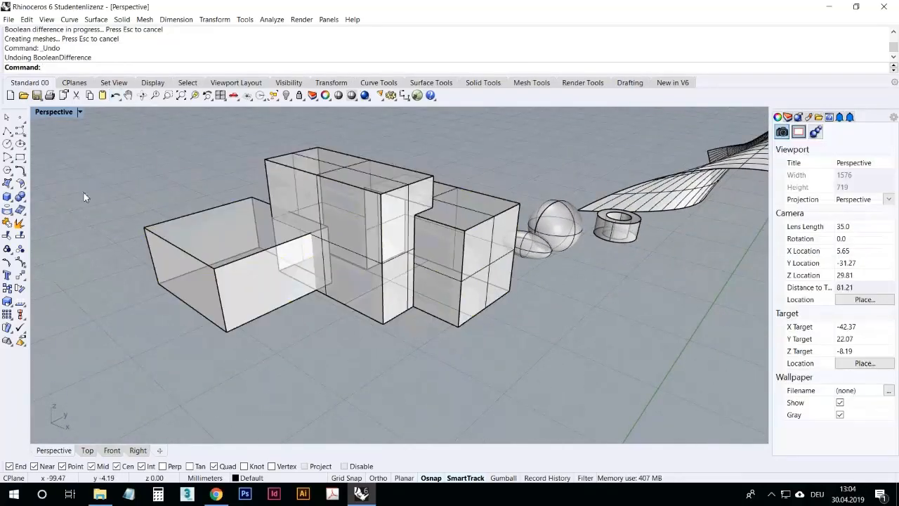
pyautogui.click(23, 200)
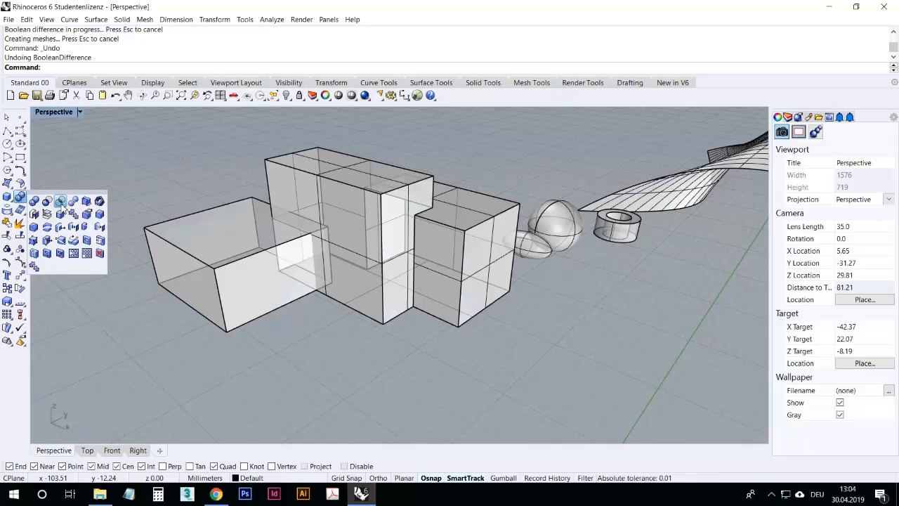
pyautogui.click(61, 203)
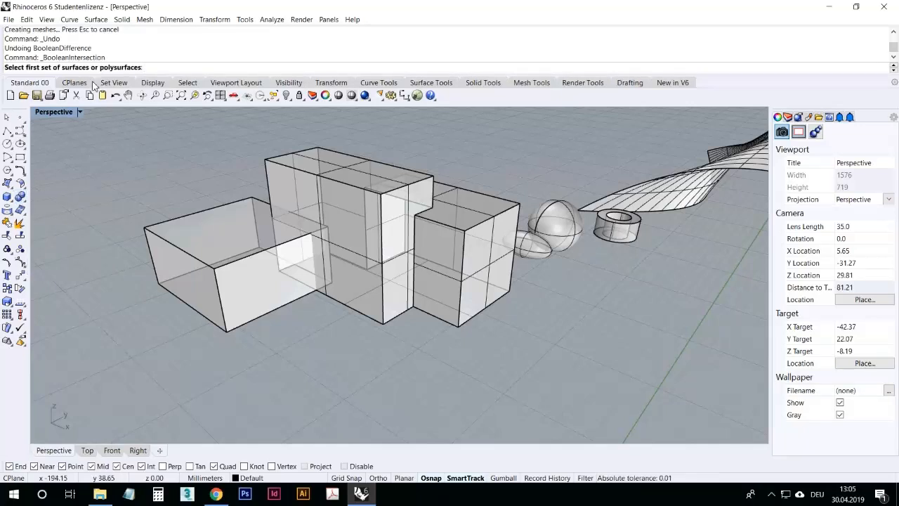
pyautogui.click(306, 175)
pyautogui.press('Return')
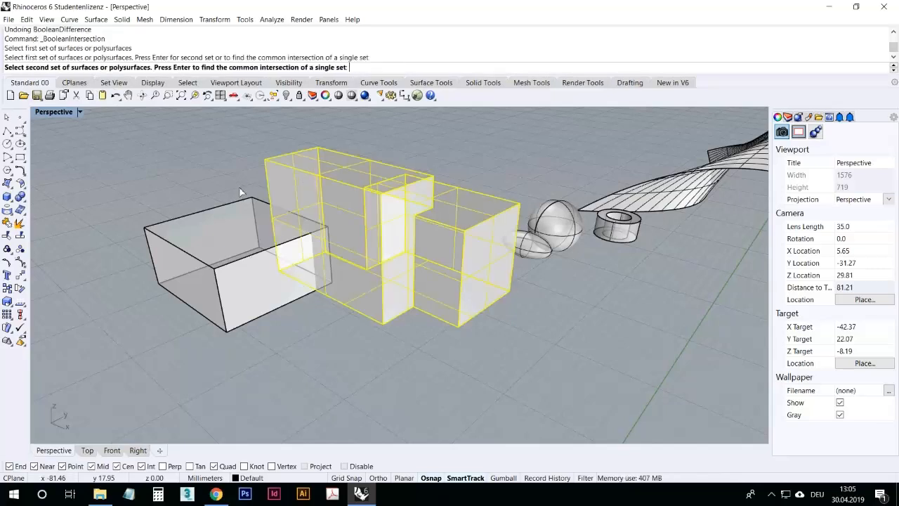
pyautogui.click(239, 205)
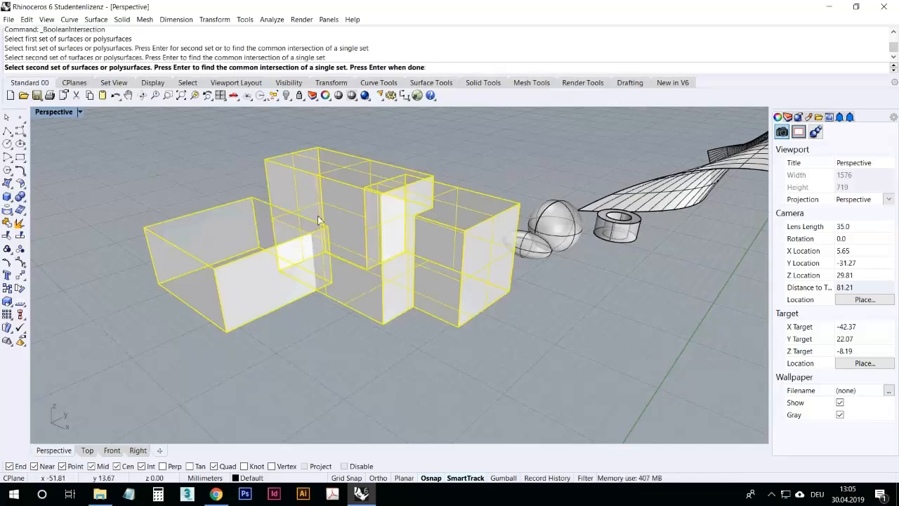
pyautogui.press('Return')
pyautogui.moveTo(222, 338); pyautogui.dragTo(297, 345, button='right')
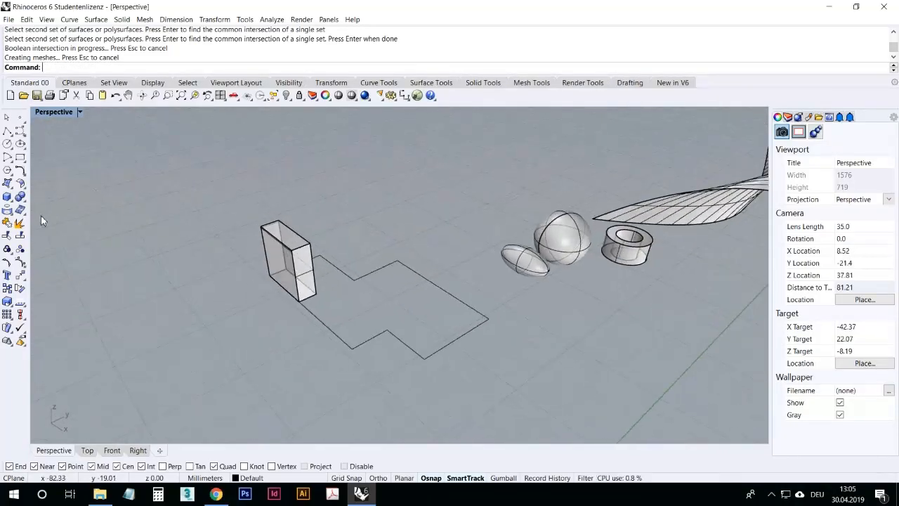
pyautogui.click(115, 96)
pyautogui.click(116, 143)
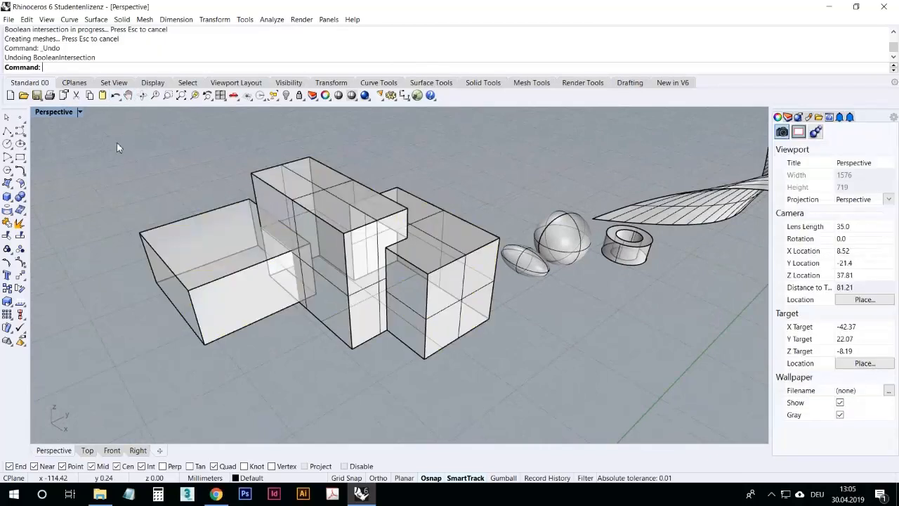
# Step: Split the joined solid and the front box with Boolean split, using the front box as cutter
pyautogui.click(21, 198)
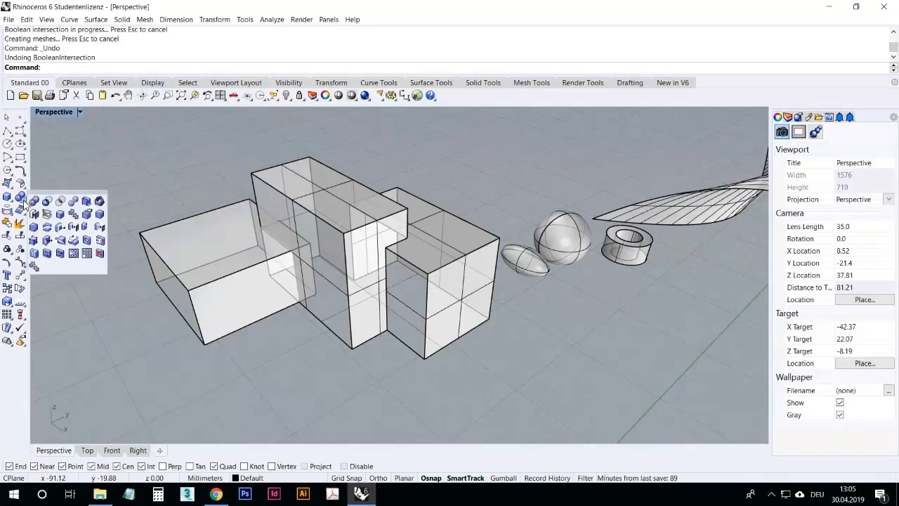
pyautogui.click(73, 203)
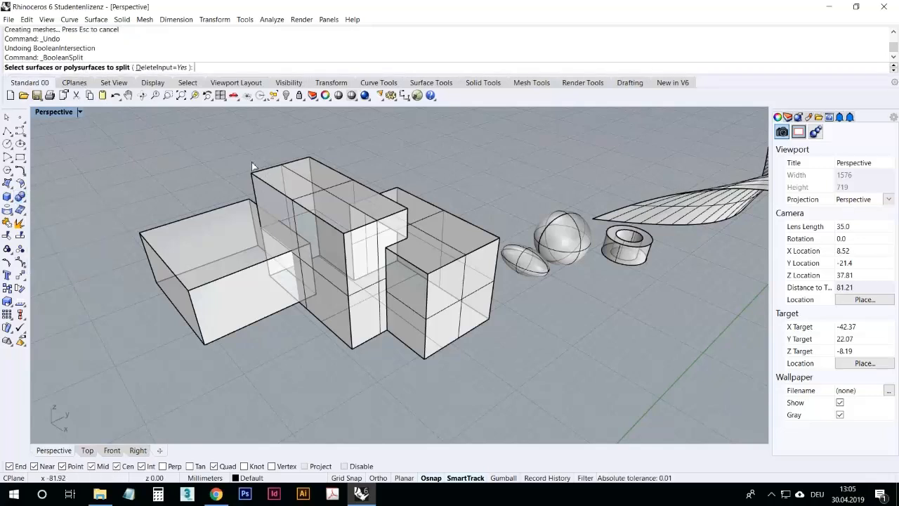
pyautogui.click(264, 181)
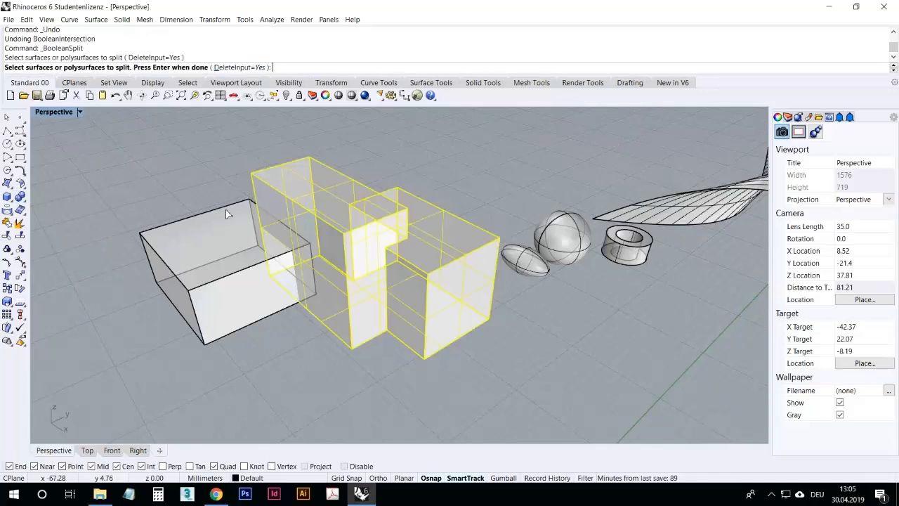
pyautogui.click(226, 214)
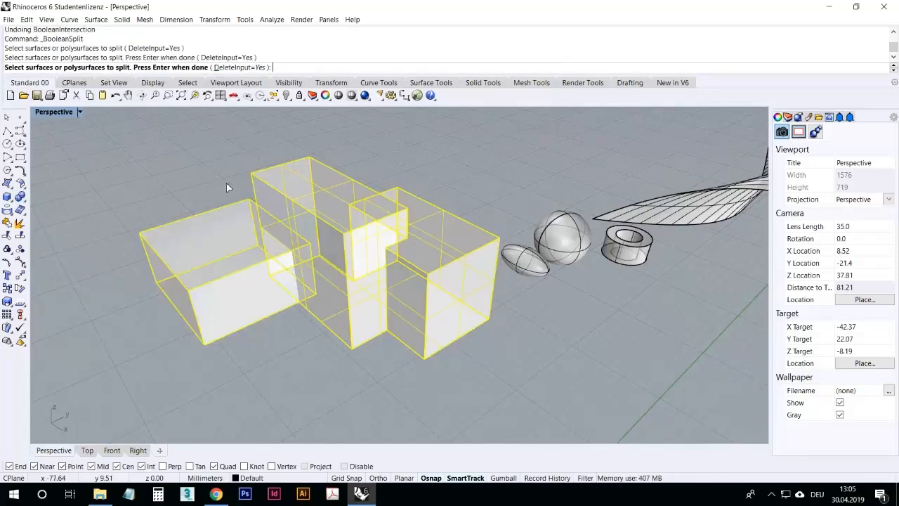
pyautogui.press('Return')
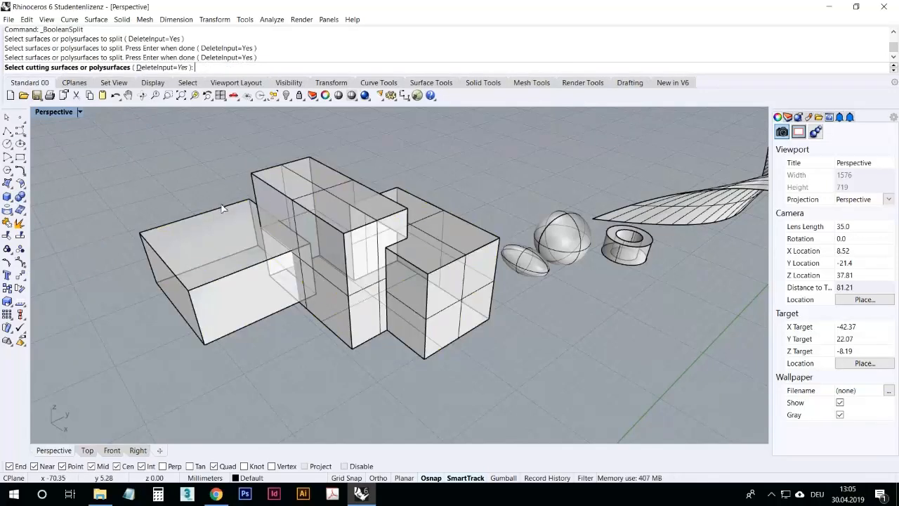
pyautogui.click(222, 208)
pyautogui.press('Return')
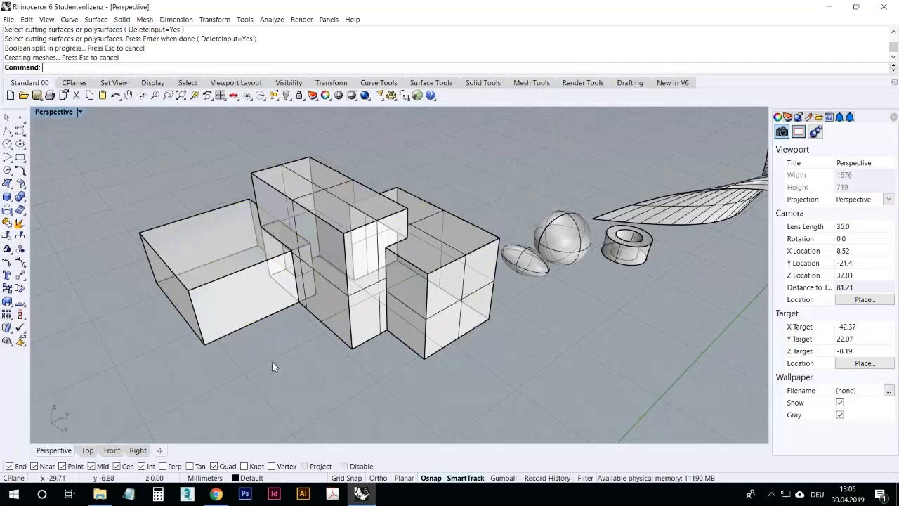
# Step: Move the front box away from the split solid to reveal the cut
pyautogui.moveTo(274, 366); pyautogui.dragTo(321, 357, button='right')
pyautogui.click(373, 279)
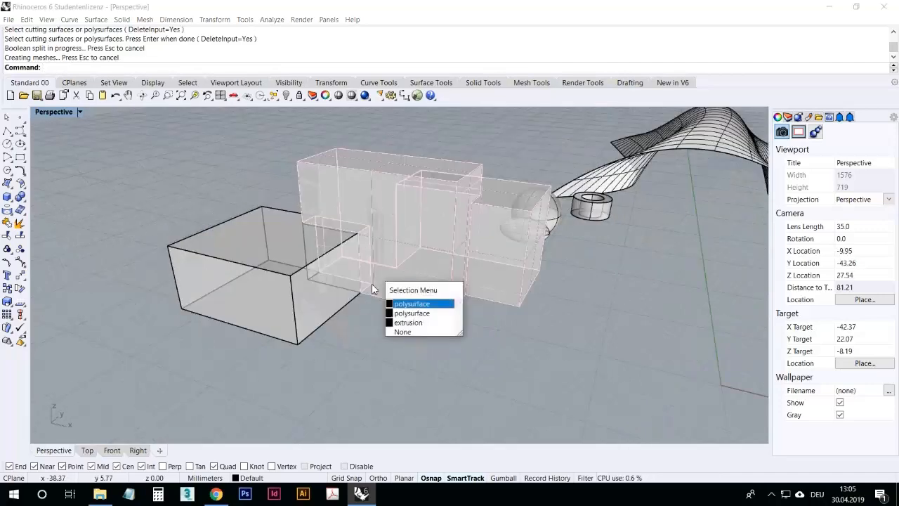
pyautogui.click(359, 311)
pyautogui.moveTo(336, 308); pyautogui.dragTo(217, 288)
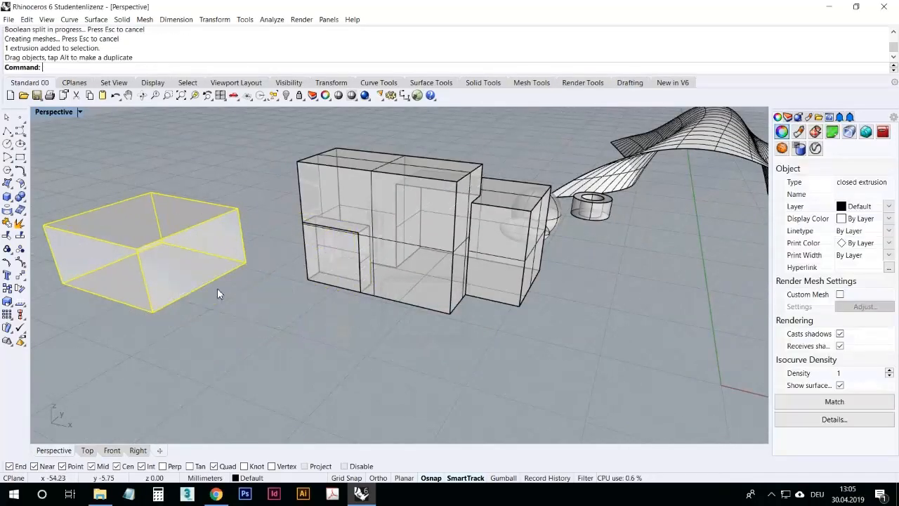
pyautogui.press('Escape')
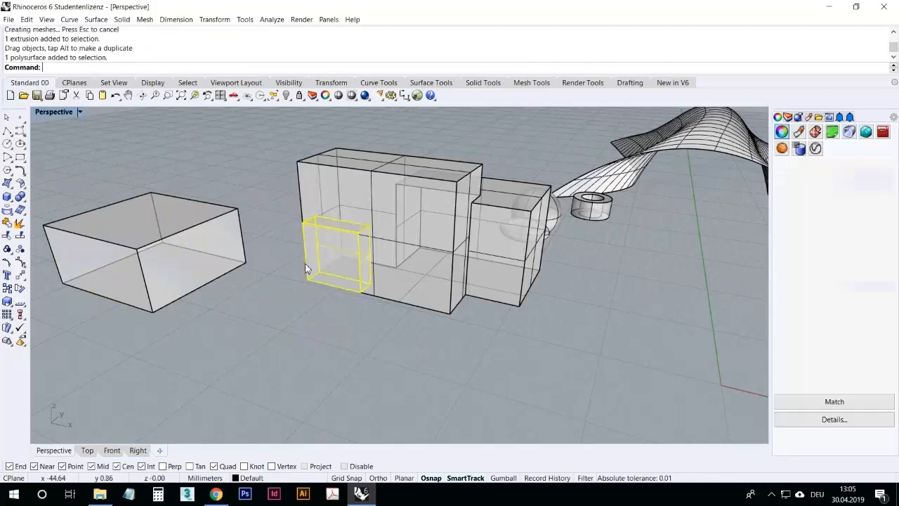
# Step: Pull the split-off pieces of the joined solid apart from the main body
pyautogui.moveTo(307, 267); pyautogui.dragTo(257, 274)
pyautogui.click(298, 340)
pyautogui.click(377, 304)
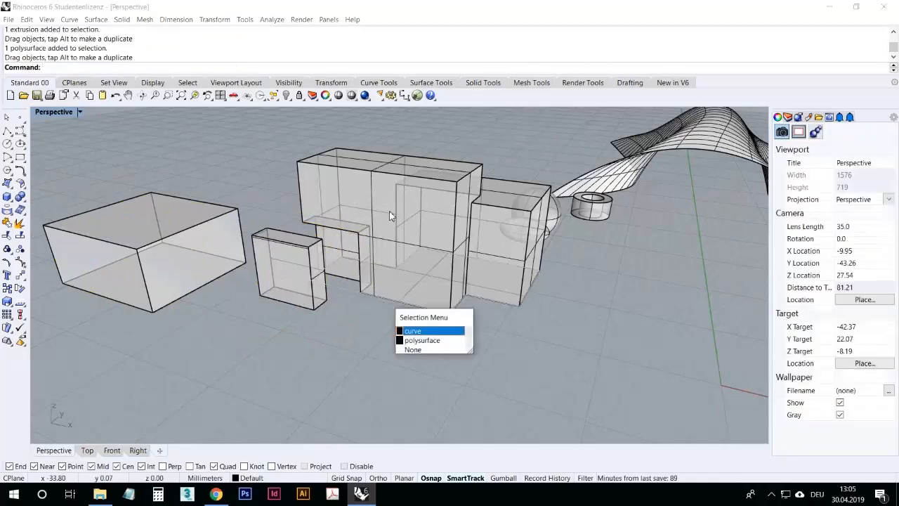
pyautogui.click(418, 340)
pyautogui.moveTo(354, 340); pyautogui.dragTo(302, 333, button='right')
pyautogui.click(302, 333)
pyautogui.moveTo(223, 206); pyautogui.dragTo(225, 244, button='right')
pyautogui.moveTo(215, 315); pyautogui.dragTo(257, 309, button='right')
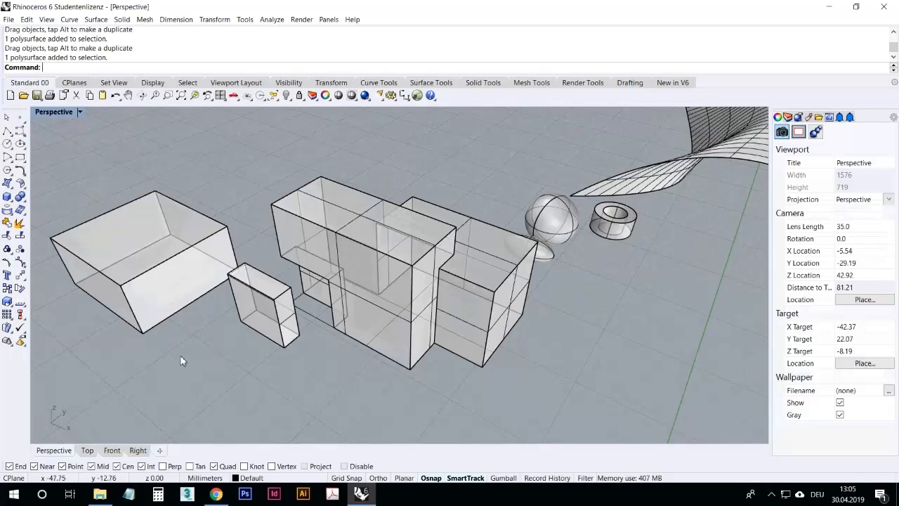
pyautogui.moveTo(141, 284); pyautogui.dragTo(105, 317)
pyautogui.click(223, 236)
pyautogui.moveTo(223, 237)
pyautogui.mouseDown(button='right')
pyautogui.moveTo(281, 249)
pyautogui.moveTo(218, 245)
pyautogui.mouseUp(button='right')
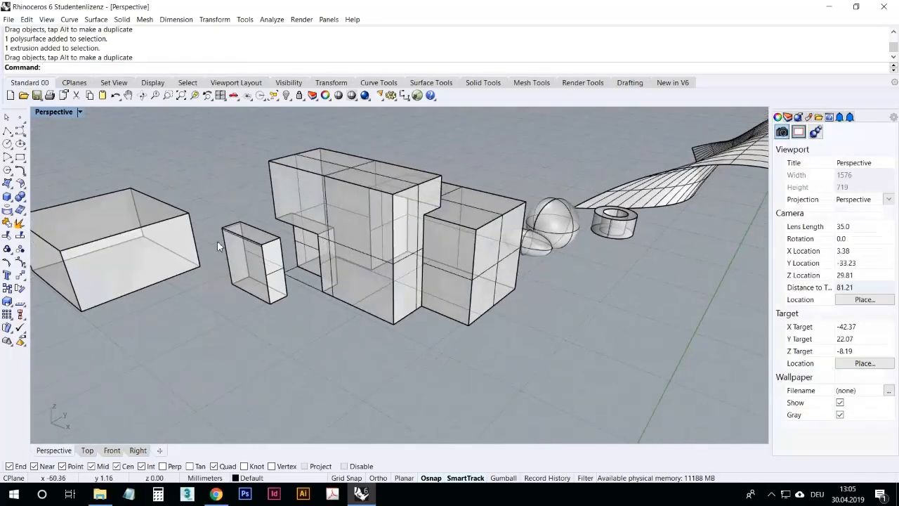
# Step: Switch to the four-viewport layout and zoom the Top view onto the stretched surface
pyautogui.click(13, 215)
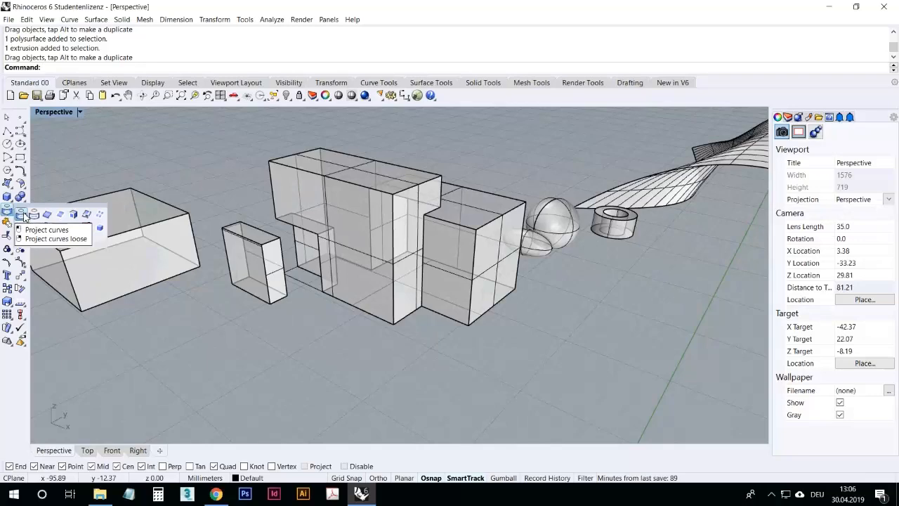
pyautogui.scroll(-5, 386, 328)
pyautogui.scroll(-2, 406, 333)
pyautogui.moveTo(386, 328); pyautogui.dragTo(351, 327, button='right')
pyautogui.scroll(2, 425, 338)
pyautogui.scroll(-8, 324, 273)
pyautogui.moveTo(324, 272); pyautogui.dragTo(418, 329, button='right')
pyautogui.scroll(4, 458, 327)
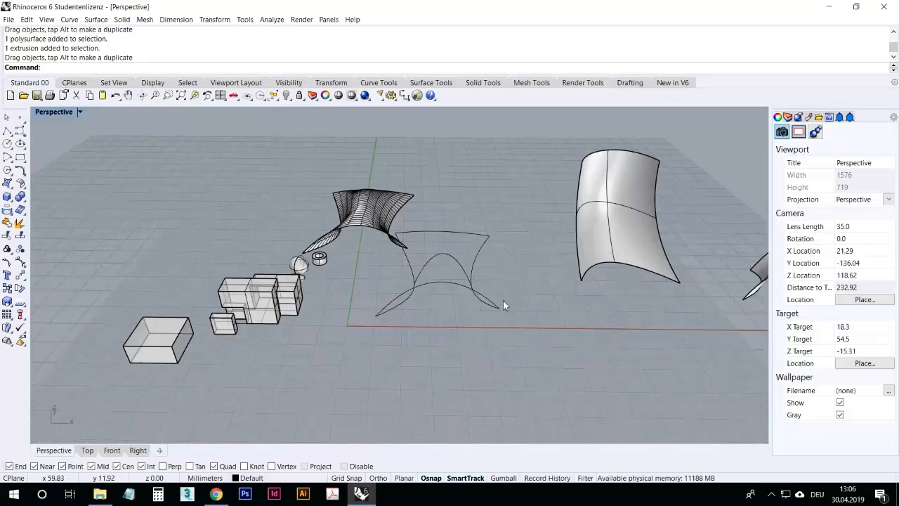
pyautogui.doubleClick(39, 114)
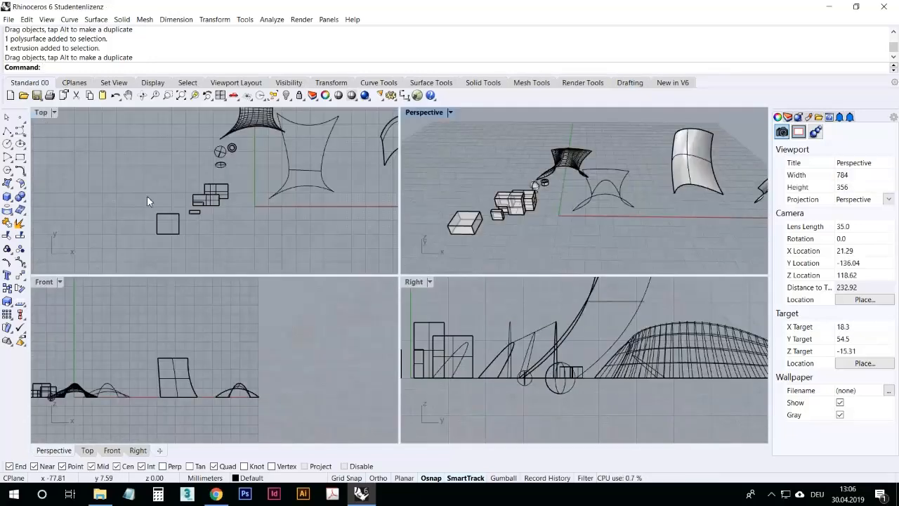
pyautogui.scroll(-9, 147, 196)
pyautogui.scroll(8, 286, 150)
pyautogui.scroll(-3, 189, 204)
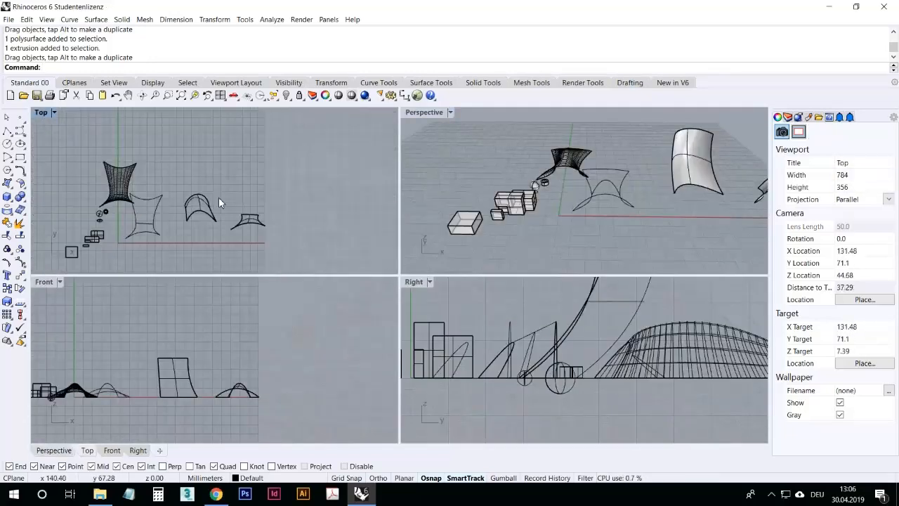
pyautogui.moveTo(123, 178); pyautogui.dragTo(92, 162)
pyautogui.click(137, 160)
pyautogui.scroll(6, 65, 133)
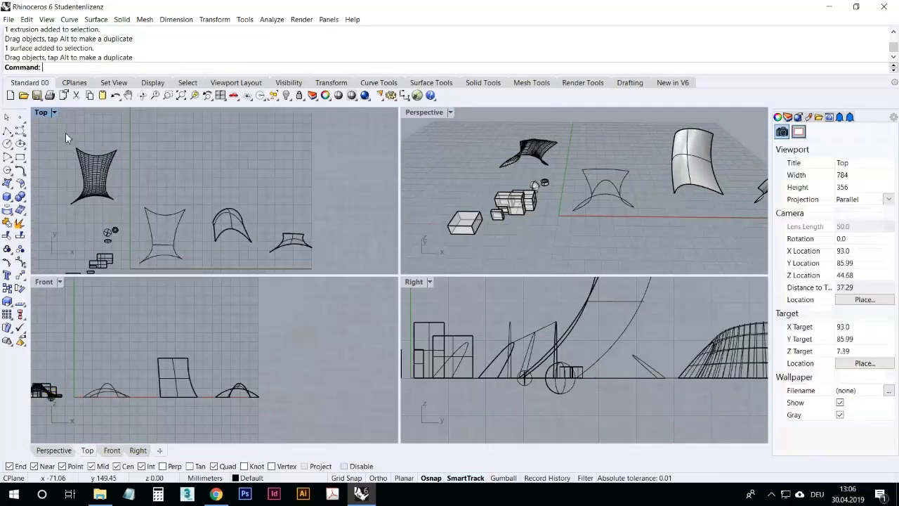
pyautogui.click(6, 143)
pyautogui.click(188, 201)
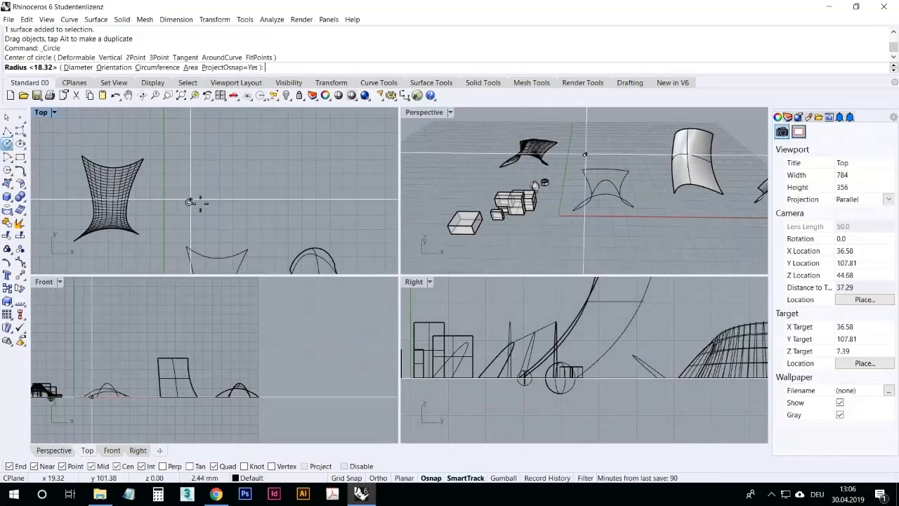
pyautogui.click(191, 180)
pyautogui.moveTo(205, 188)
pyautogui.mouseDown()
pyautogui.moveTo(165, 191)
pyautogui.moveTo(213, 177)
pyautogui.mouseUp()
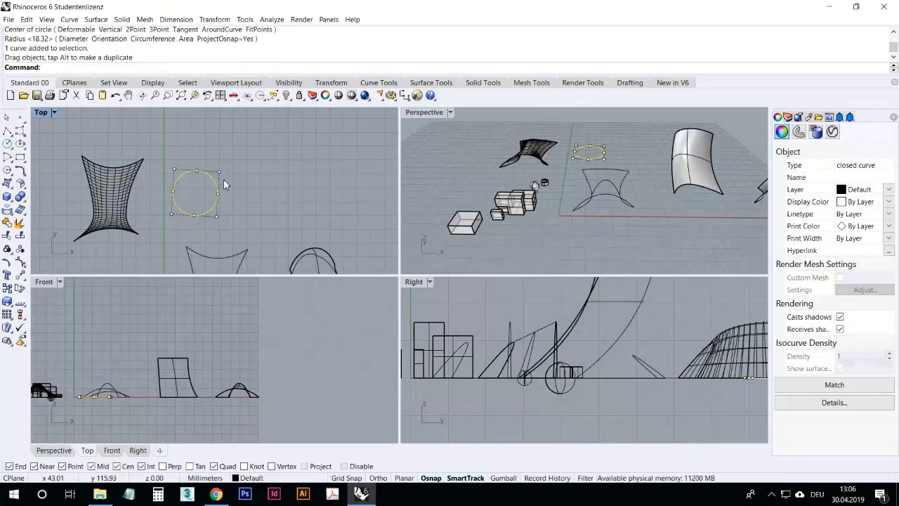
pyautogui.press('Delete')
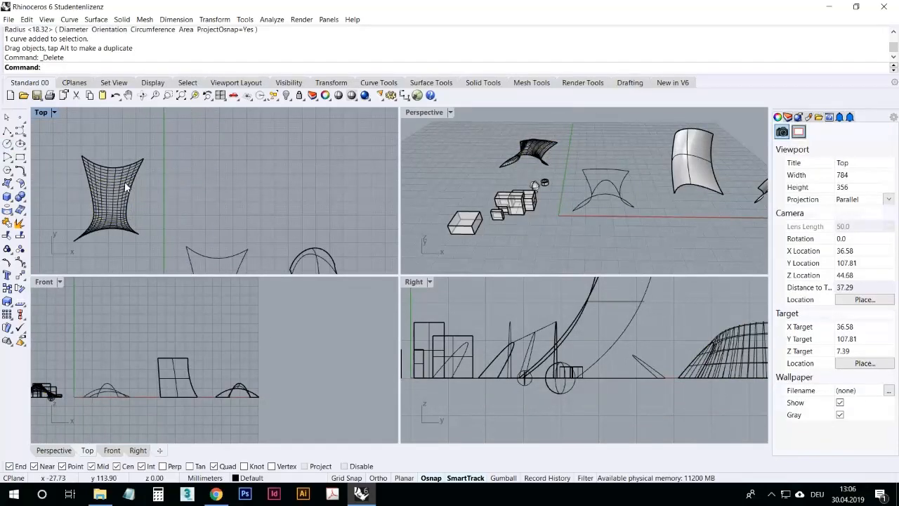
# Step: Draw a circle in Top view and move it over the middle of the stretched surface
pyautogui.click(7, 144)
pyautogui.click(182, 205)
pyautogui.click(191, 205)
pyautogui.moveTo(189, 204); pyautogui.dragTo(123, 202)
pyautogui.scroll(3, 63, 223)
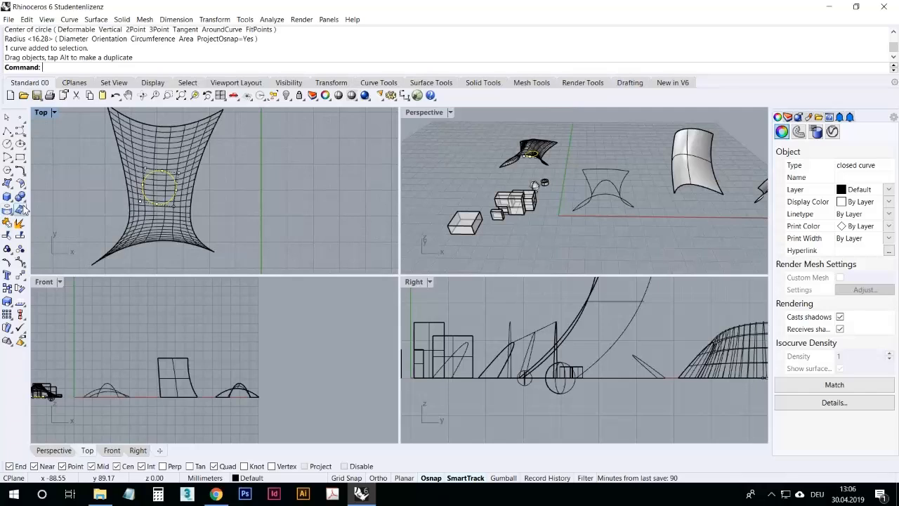
# Step: Project the circle onto the stretched surface with Project curves
pyautogui.click(58, 193)
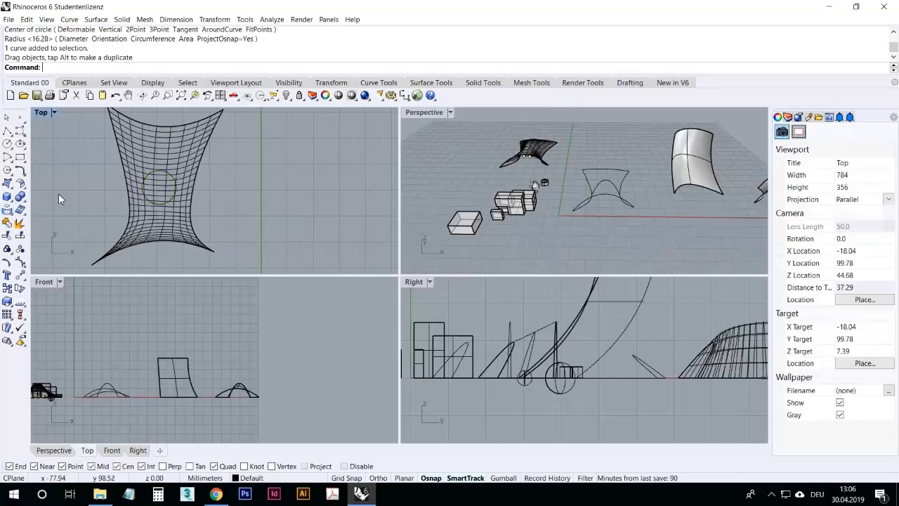
pyautogui.click(7, 211)
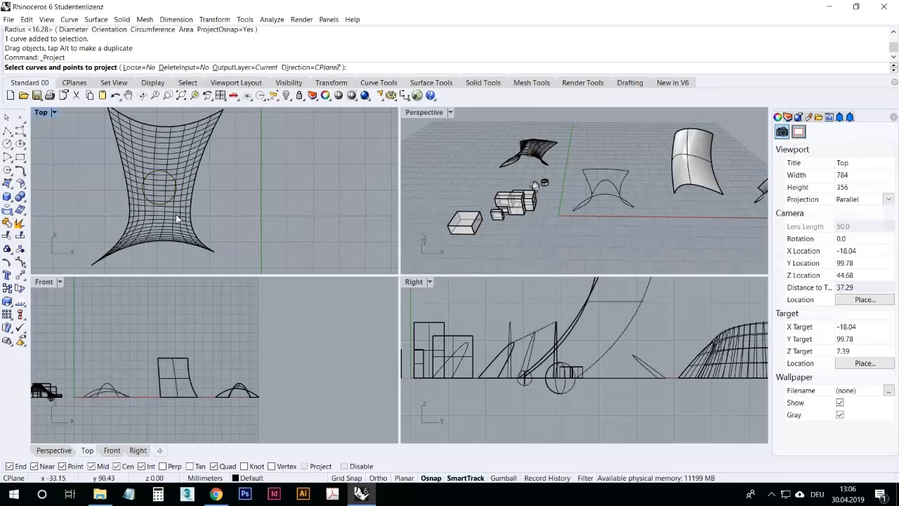
pyautogui.click(171, 179)
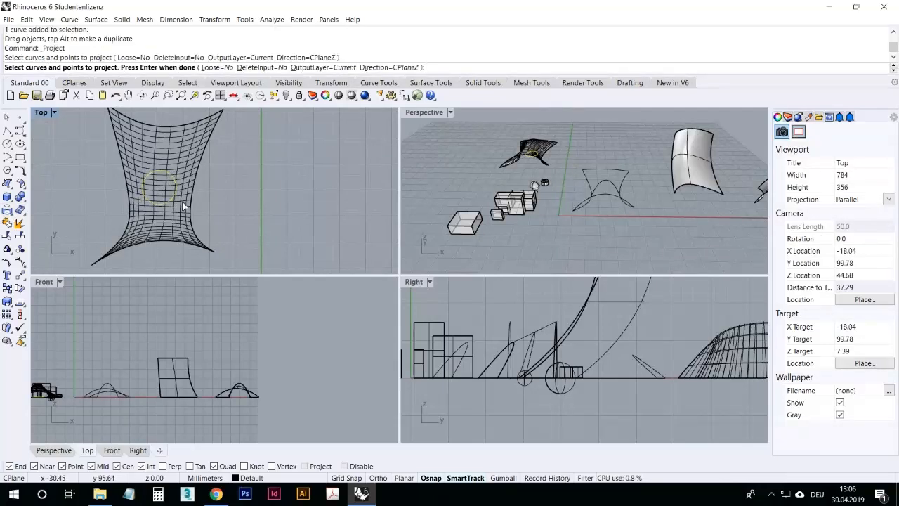
pyautogui.press('Return')
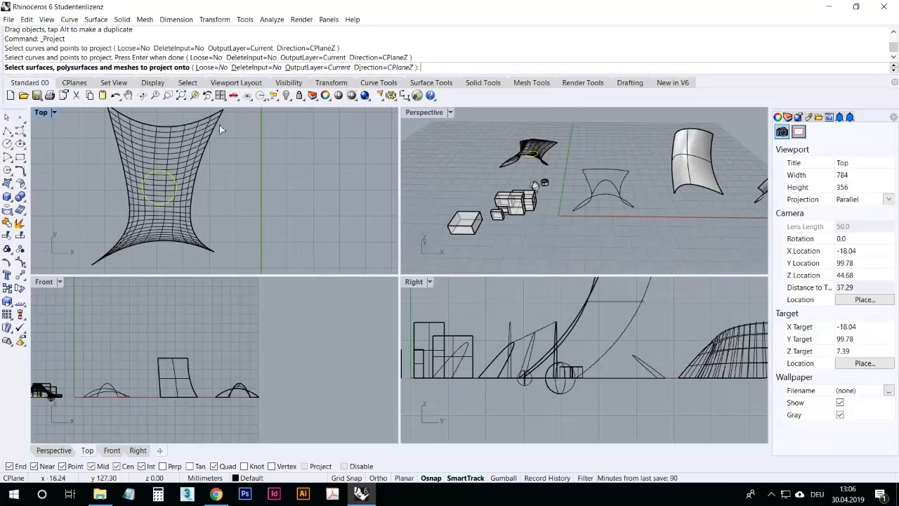
pyautogui.click(181, 155)
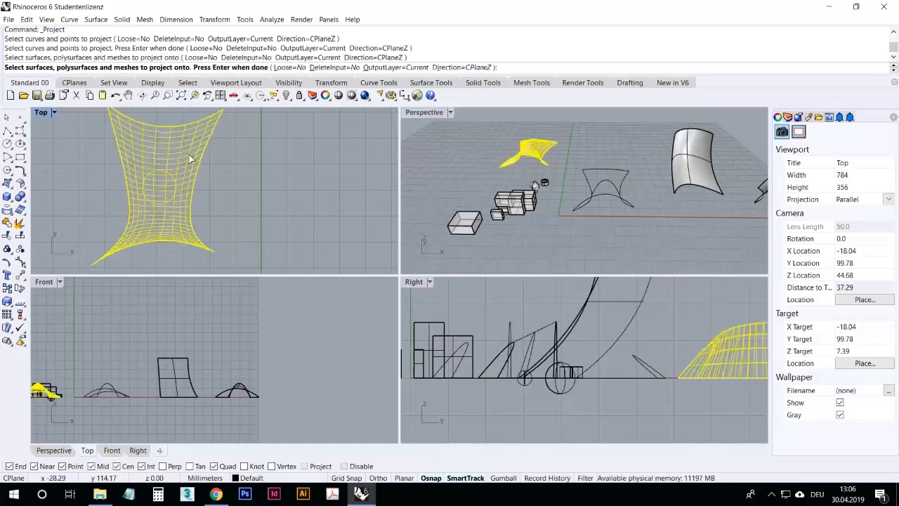
pyautogui.press('Return')
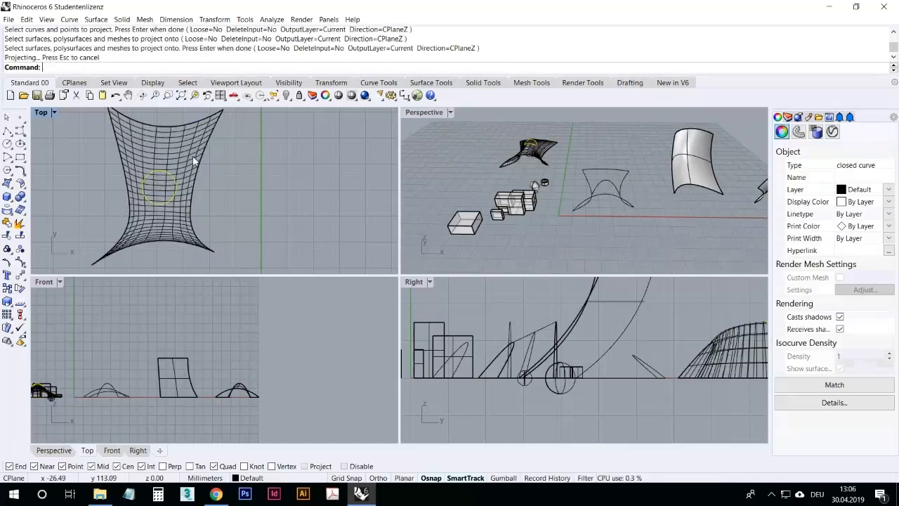
# Step: Trim away the patch of the stretched surface inside the projected circle
pyautogui.doubleClick(432, 113)
pyautogui.scroll(4, 294, 119)
pyautogui.moveTo(293, 119); pyautogui.dragTo(201, 260, button='right')
pyautogui.scroll(-6, 202, 260)
pyautogui.scroll(6, 283, 187)
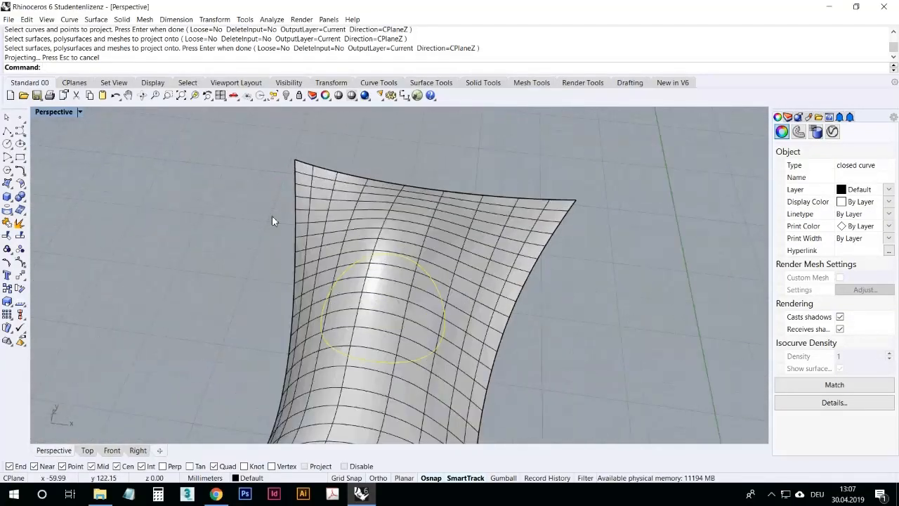
pyautogui.click(591, 271)
pyautogui.moveTo(574, 355); pyautogui.dragTo(429, 292, button='right')
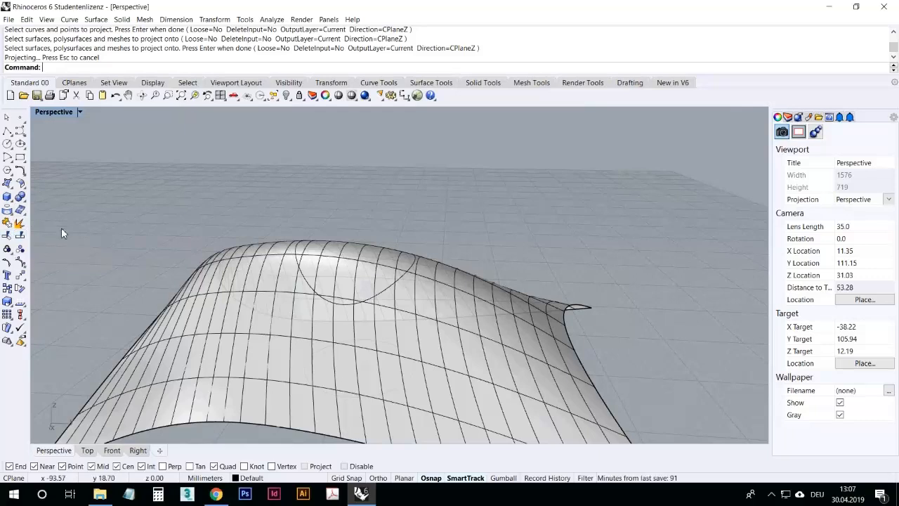
pyautogui.click(8, 234)
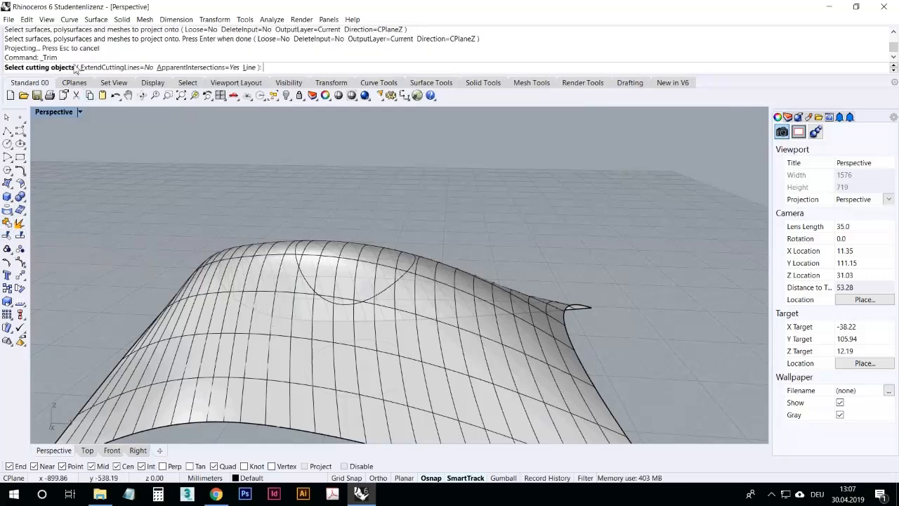
pyautogui.moveTo(226, 247); pyautogui.dragTo(332, 322, button='right')
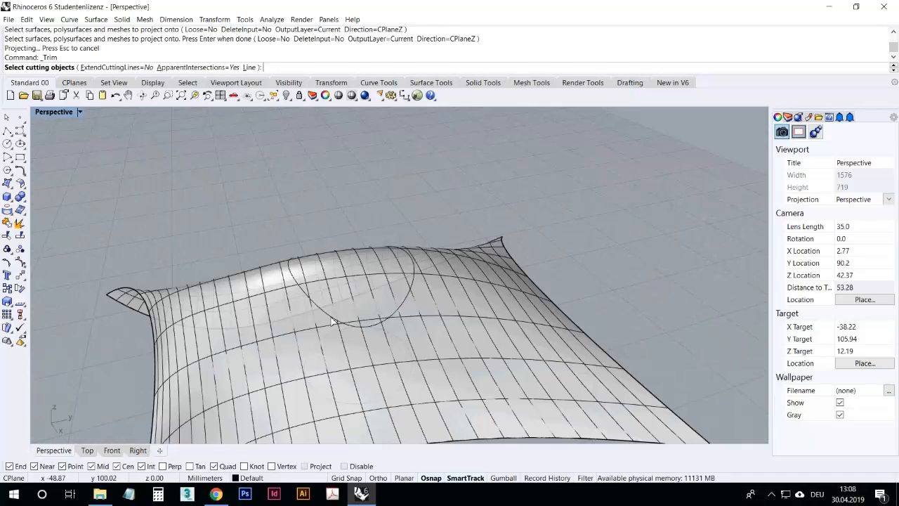
pyautogui.click(332, 322)
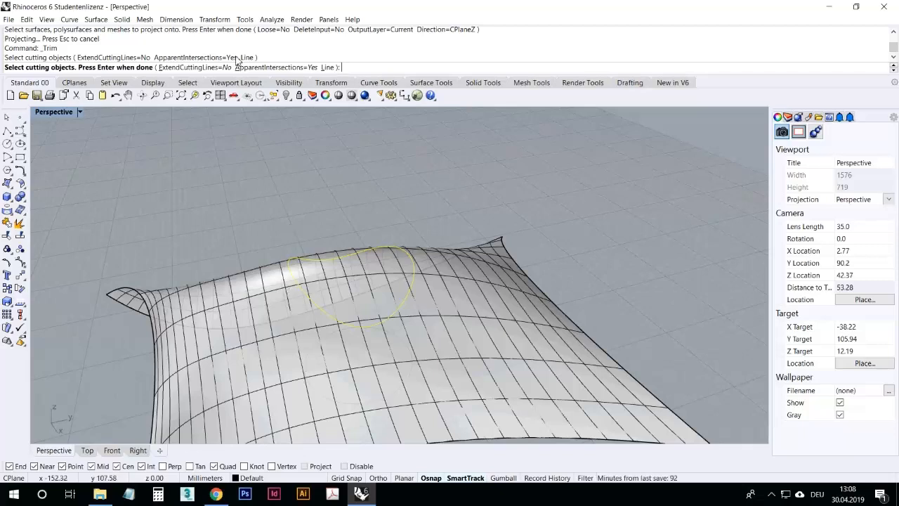
pyautogui.press('Return')
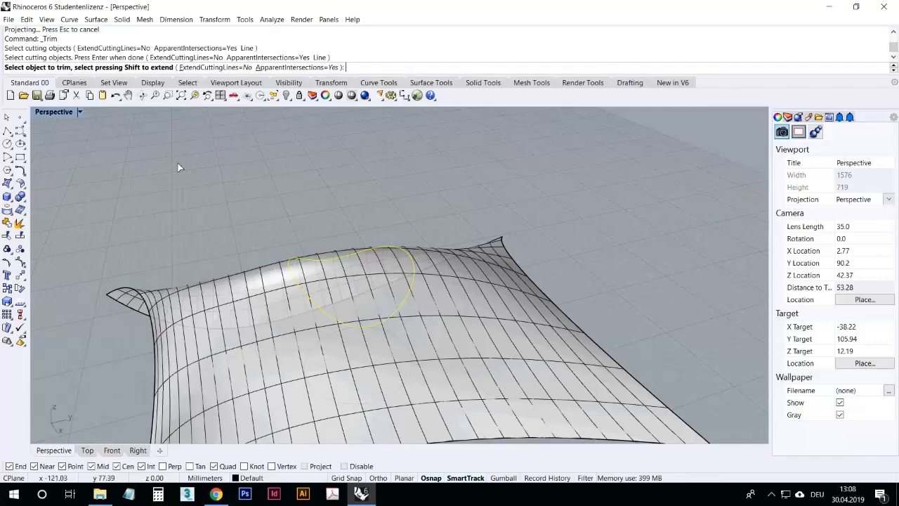
pyautogui.moveTo(267, 199); pyautogui.dragTo(264, 200, button='right')
pyautogui.moveTo(255, 243); pyautogui.dragTo(267, 198, button='right')
pyautogui.click(386, 280)
pyautogui.press('Return')
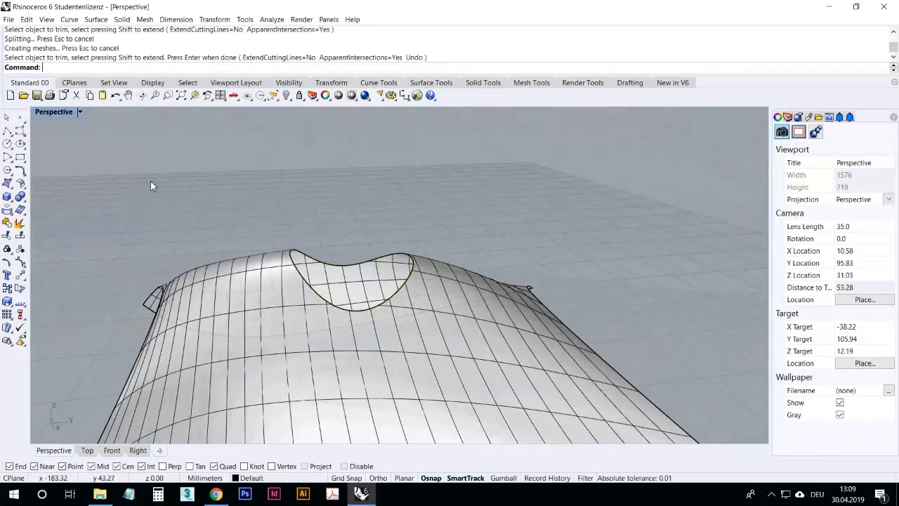
# Step: Undo the trim of the stretched surface
pyautogui.moveTo(203, 219); pyautogui.dragTo(317, 278, button='right')
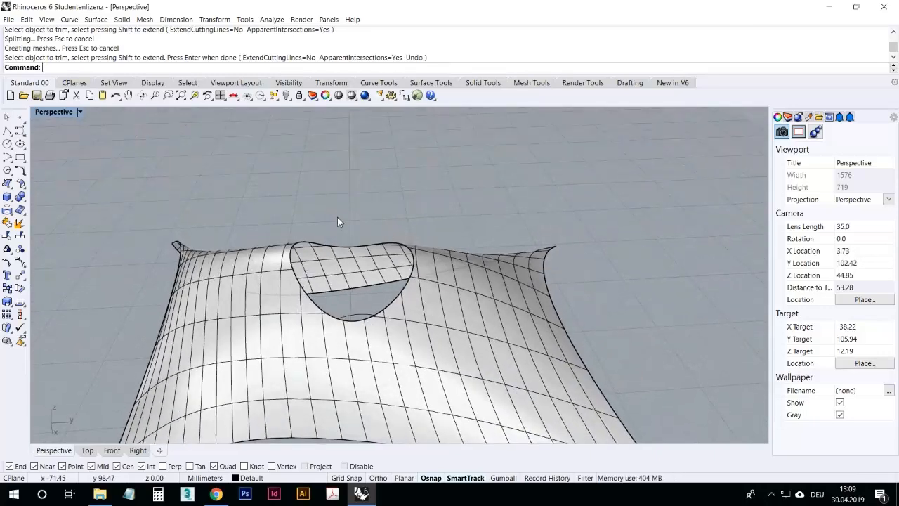
pyautogui.click(115, 95)
pyautogui.click(196, 166)
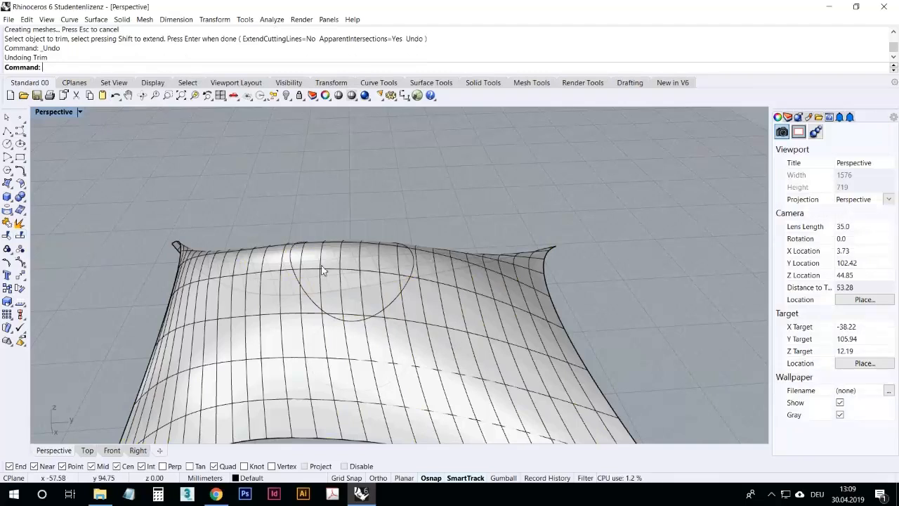
# Step: Split the stretched surface using the projected circle as the cutting object
pyautogui.moveTo(371, 232); pyautogui.dragTo(317, 261, button='right')
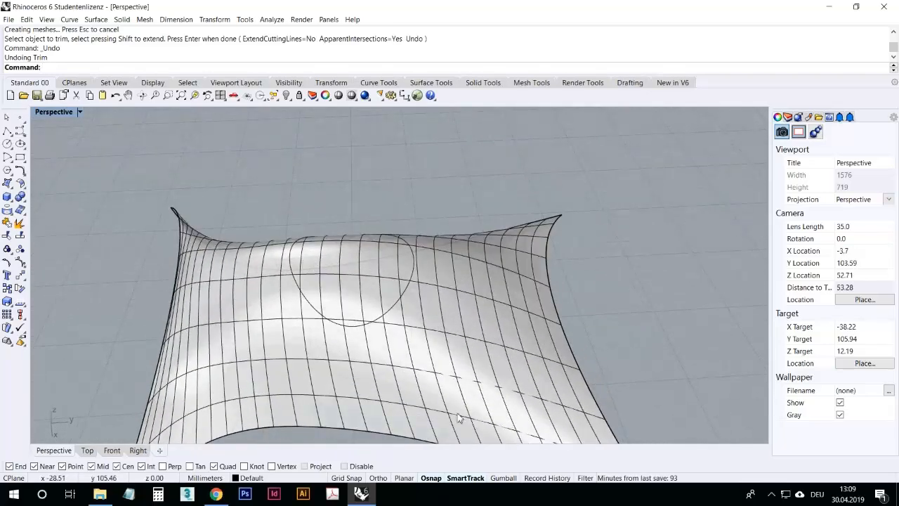
pyautogui.click(19, 236)
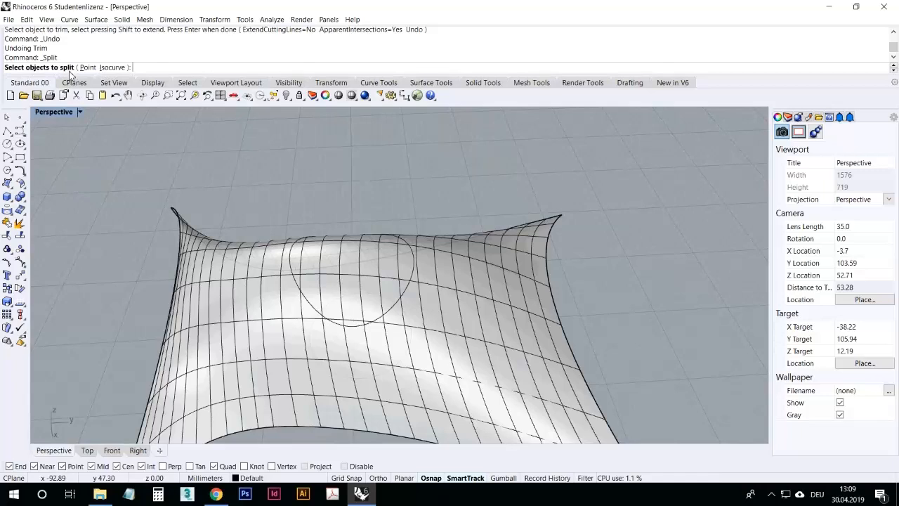
pyautogui.click(246, 304)
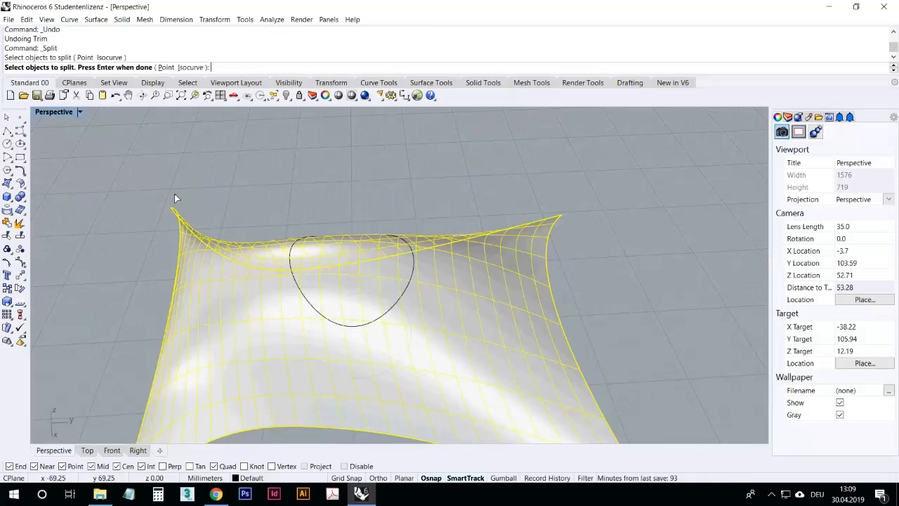
pyautogui.moveTo(261, 201)
pyautogui.mouseDown(button='right')
pyautogui.moveTo(274, 243)
pyautogui.moveTo(250, 205)
pyautogui.mouseUp(button='right')
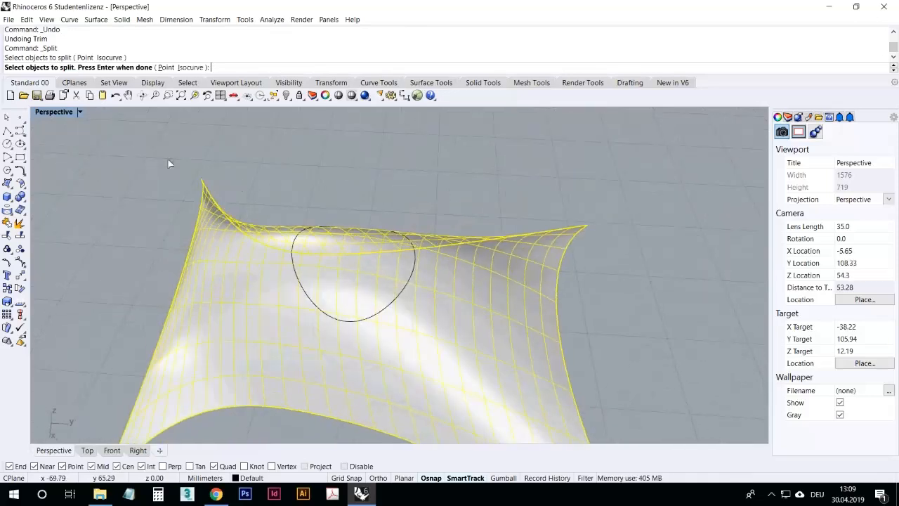
pyautogui.rightClick(128, 173)
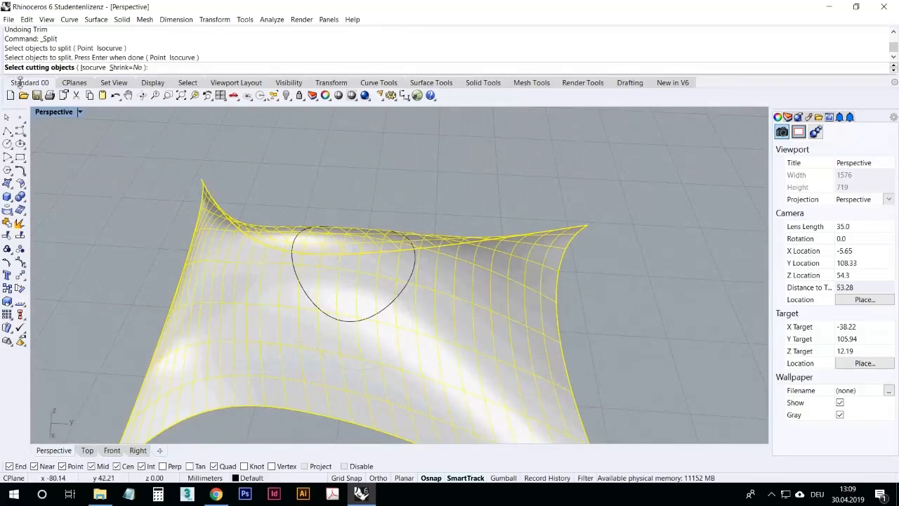
pyautogui.moveTo(293, 285); pyautogui.dragTo(452, 273, button='right')
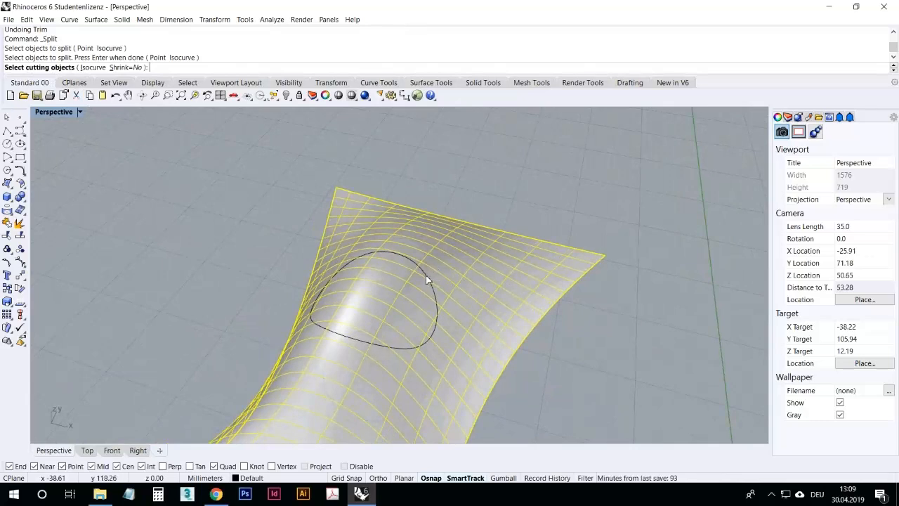
pyautogui.scroll(3, 426, 279)
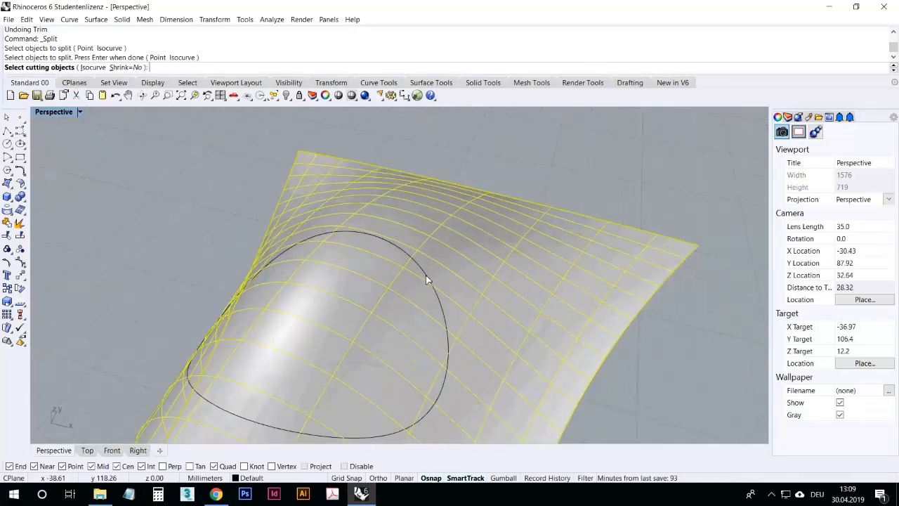
pyautogui.click(426, 274)
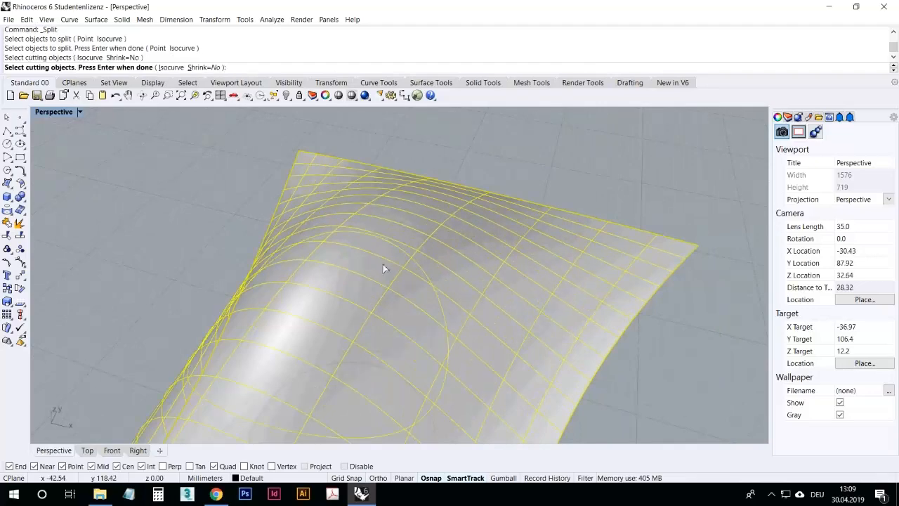
pyautogui.press('Return')
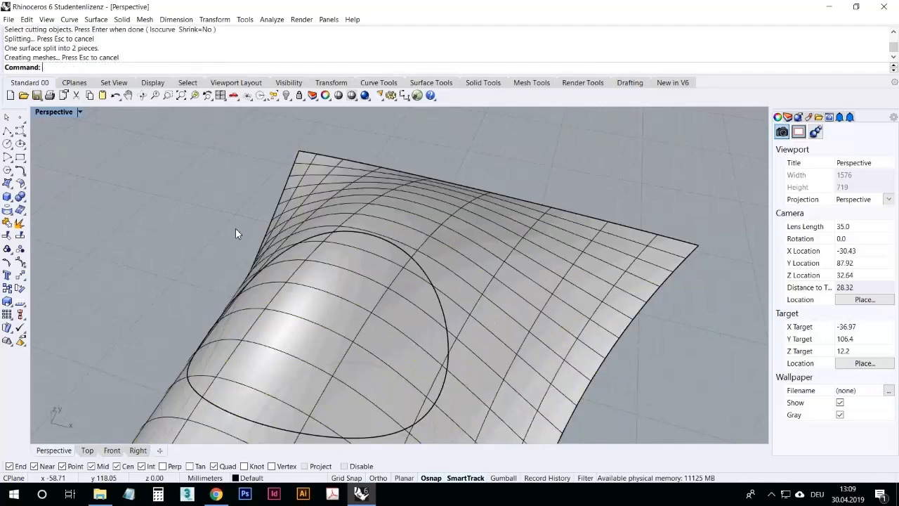
# Step: Select the pieces of the split stretched surface one at a time to examine the split
pyautogui.moveTo(226, 201); pyautogui.dragTo(373, 243, button='right')
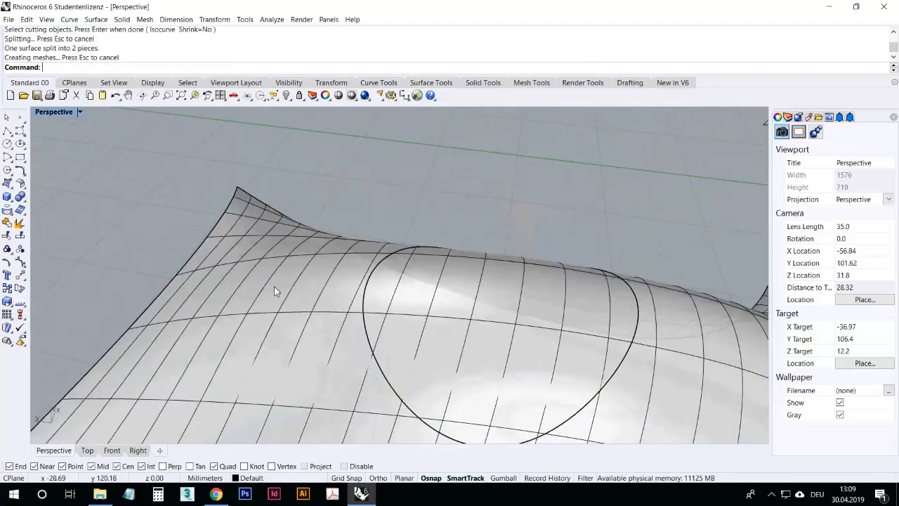
pyautogui.scroll(-5, 274, 286)
pyautogui.click(268, 281)
pyautogui.scroll(6, 345, 232)
pyautogui.click(381, 210)
pyautogui.moveTo(381, 210); pyautogui.dragTo(286, 200, button='right')
pyautogui.click(374, 261)
pyautogui.click(376, 222)
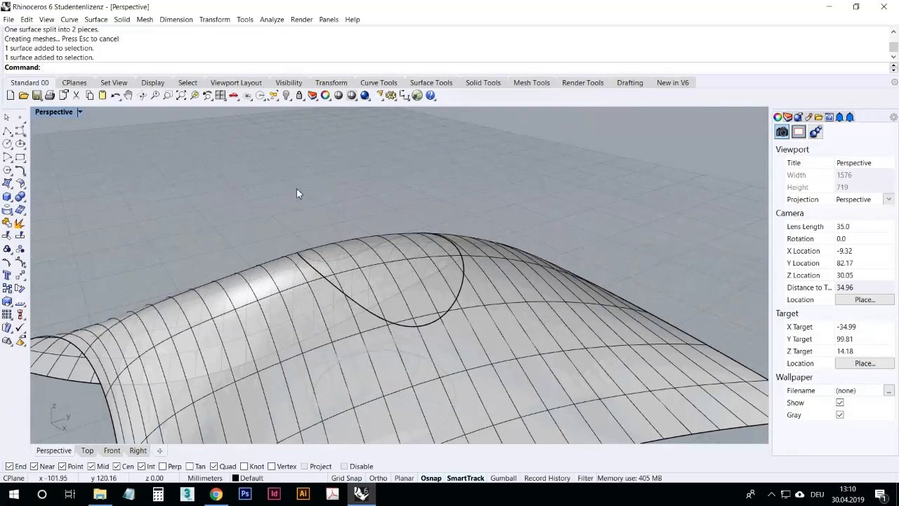
pyautogui.moveTo(254, 183); pyautogui.dragTo(317, 212, button='right')
pyautogui.scroll(-10, 495, 211)
pyautogui.moveTo(495, 220); pyautogui.dragTo(510, 276, button='right')
# Step: In Top view, draw a horizontal line and a second line running down from its middle
pyautogui.doubleClick(48, 113)
pyautogui.doubleClick(47, 113)
pyautogui.scroll(-3, 436, 237)
pyautogui.scroll(3, 435, 237)
pyautogui.click(7, 131)
pyautogui.click(445, 279)
pyautogui.click(647, 276)
pyautogui.rightClick(647, 276)
pyautogui.rightClick(643, 278)
pyautogui.click(561, 278)
pyautogui.click(574, 329)
pyautogui.rightClick(582, 335)
pyautogui.scroll(4, 592, 333)
pyautogui.moveTo(592, 333); pyautogui.dragTo(529, 321, button='right')
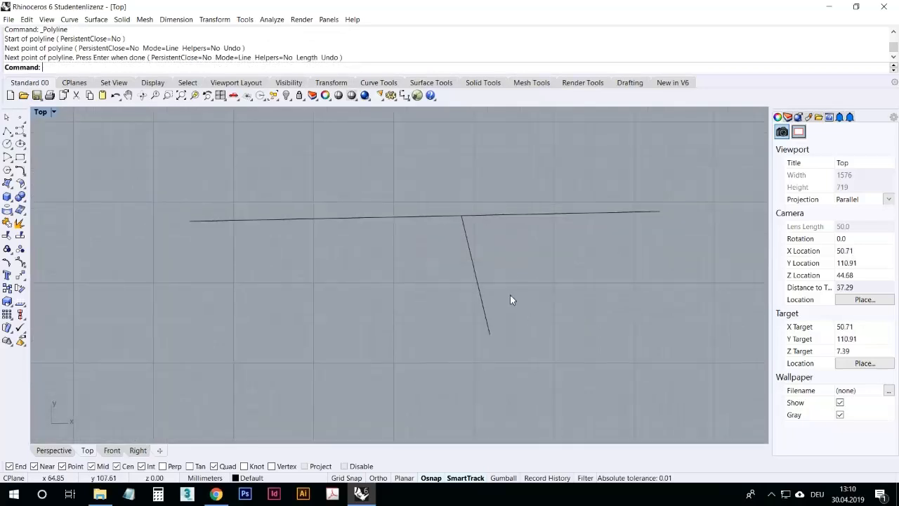
# Step: Trim the horizontal line's right part using the slanted line as cutter, then undo the trim
pyautogui.click(17, 239)
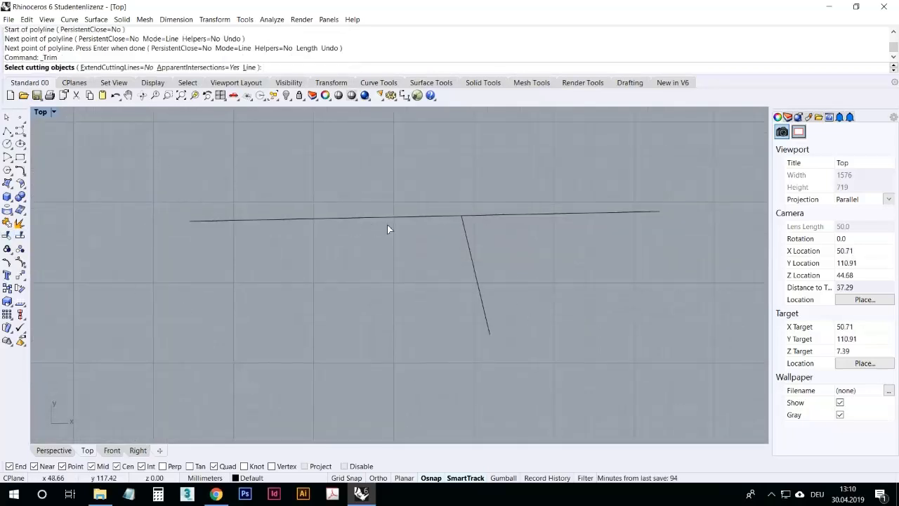
pyautogui.click(464, 232)
pyautogui.scroll(2, 463, 213)
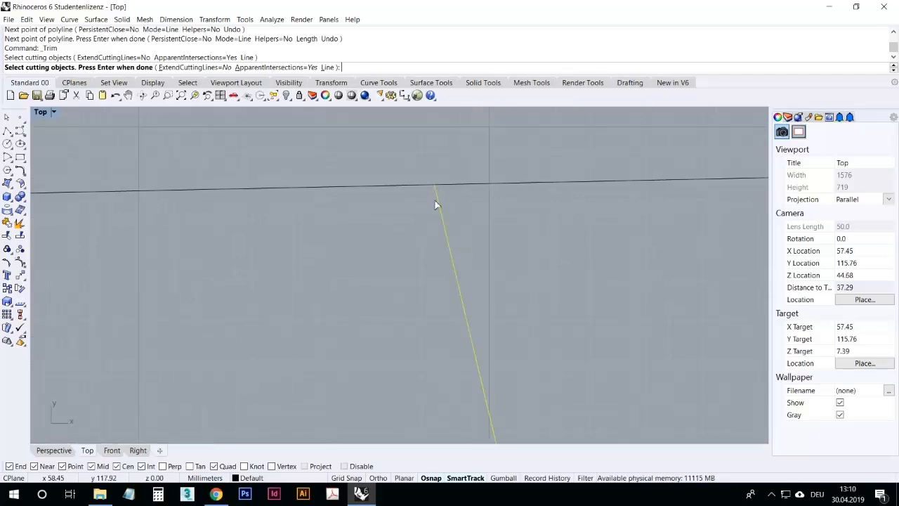
pyautogui.scroll(-3, 291, 246)
pyautogui.press('Return')
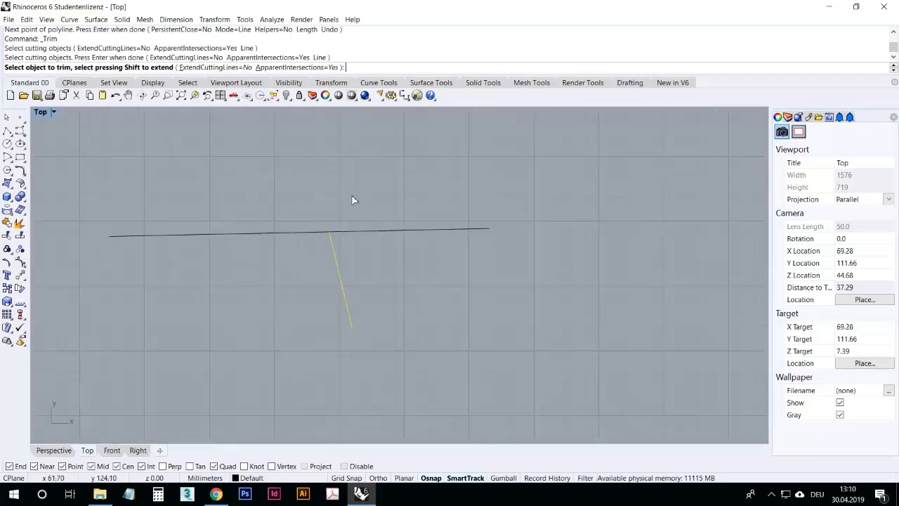
pyautogui.click(370, 237)
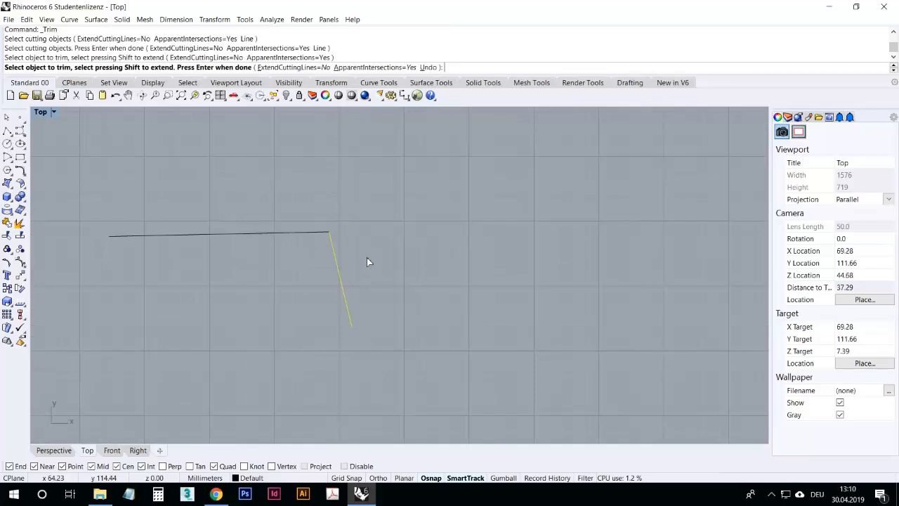
pyautogui.press('Return')
pyautogui.click(115, 95)
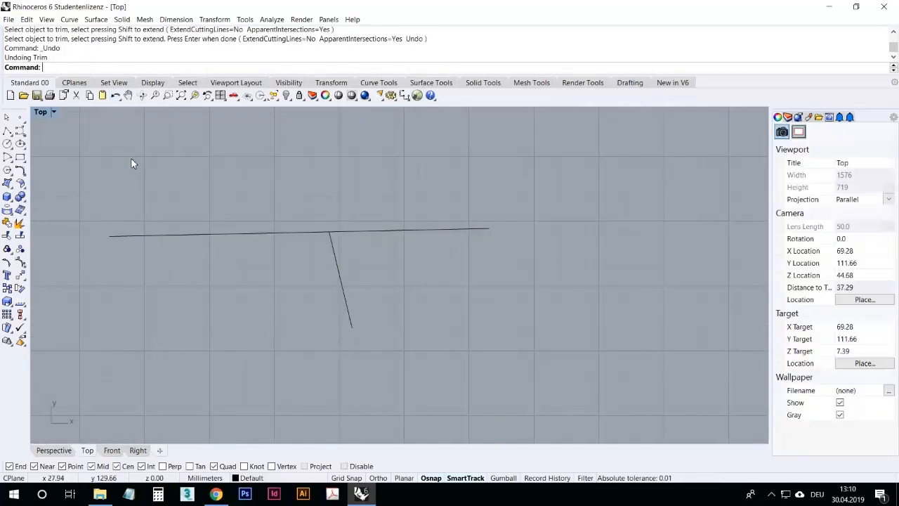
# Step: Split the horizontal line at the slanted line
pyautogui.click(20, 237)
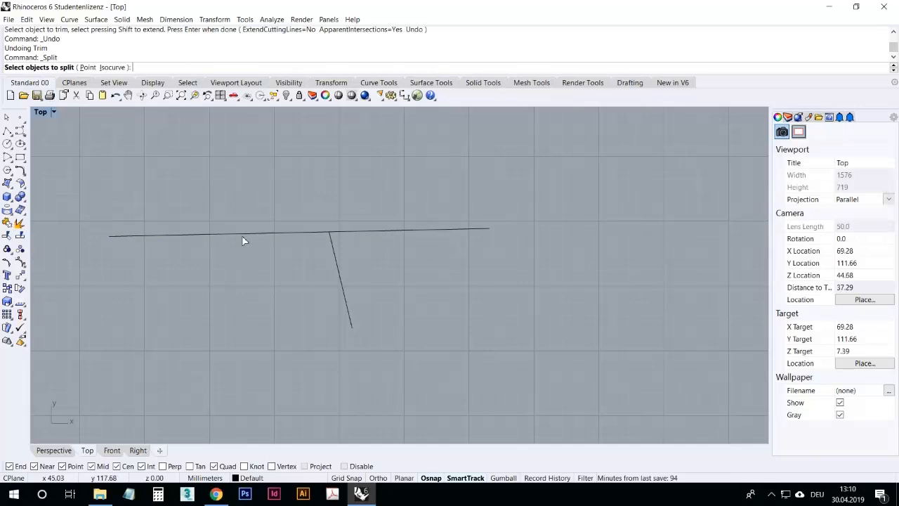
pyautogui.click(173, 235)
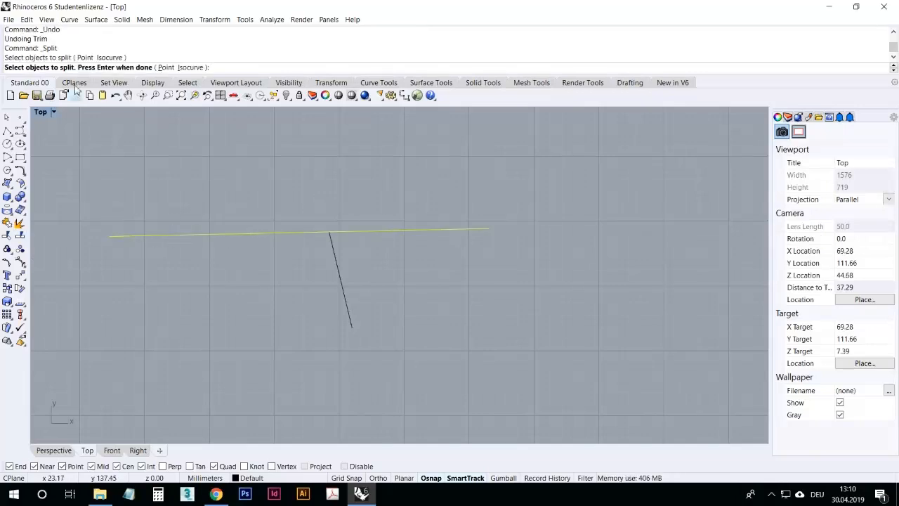
pyautogui.press('Return')
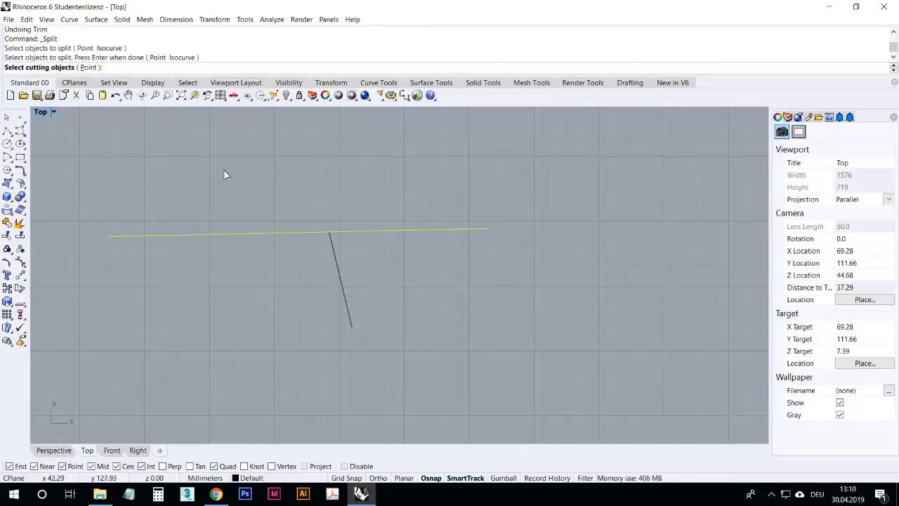
pyautogui.click(339, 268)
pyautogui.press('Return')
# Step: Select the split line segments and the slanted line and delete them
pyautogui.click(354, 231)
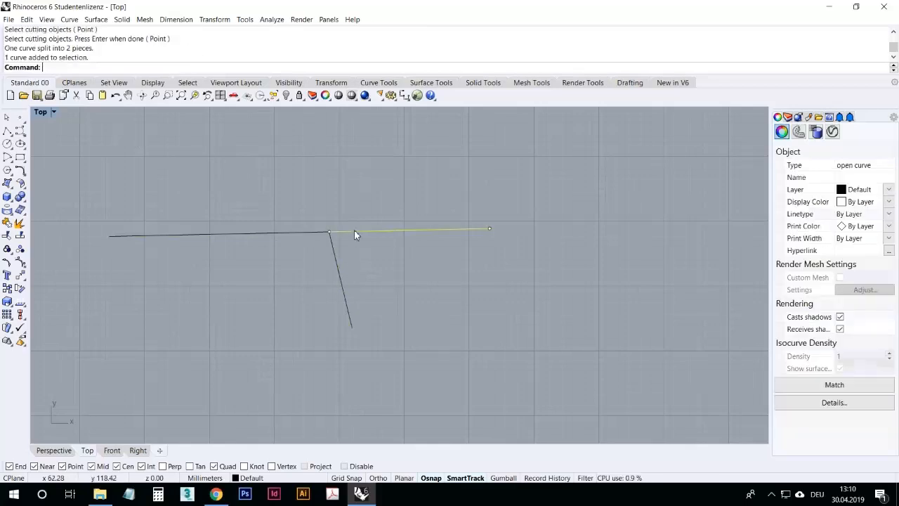
pyautogui.click(304, 234)
pyautogui.click(313, 291)
pyautogui.click(310, 232)
pyautogui.click(316, 276)
pyautogui.moveTo(425, 305); pyautogui.dragTo(272, 197)
pyautogui.press('Delete')
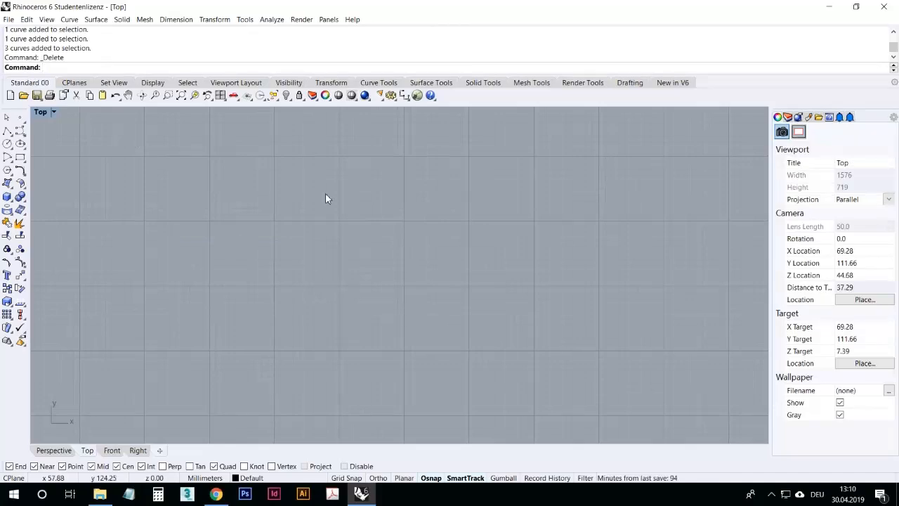
# Step: Select the curves of the four-sided curve set using single picks and window selections
pyautogui.moveTo(187, 241); pyautogui.dragTo(203, 211, button='right')
pyautogui.scroll(-8, 298, 165)
pyautogui.moveTo(335, 255); pyautogui.dragTo(322, 152, button='right')
pyautogui.scroll(-4, 323, 151)
pyautogui.scroll(4, 240, 169)
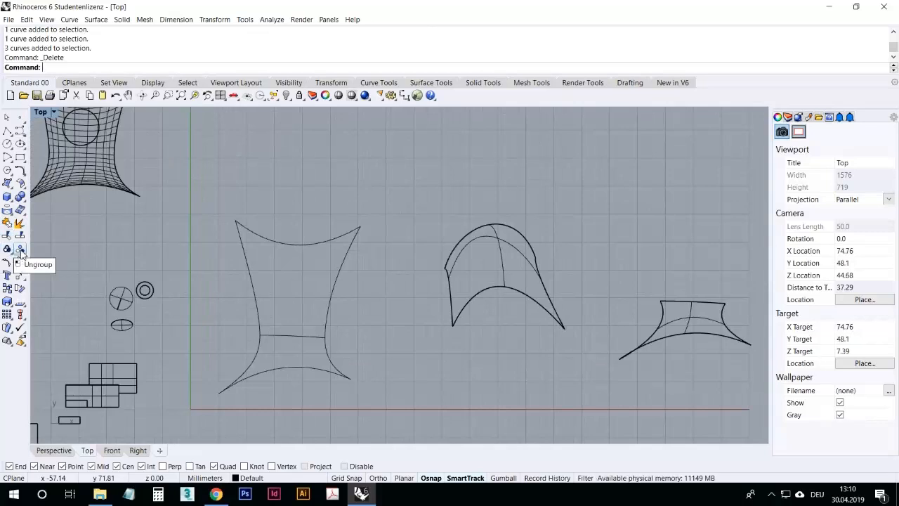
pyautogui.click(325, 336)
pyautogui.click(361, 321)
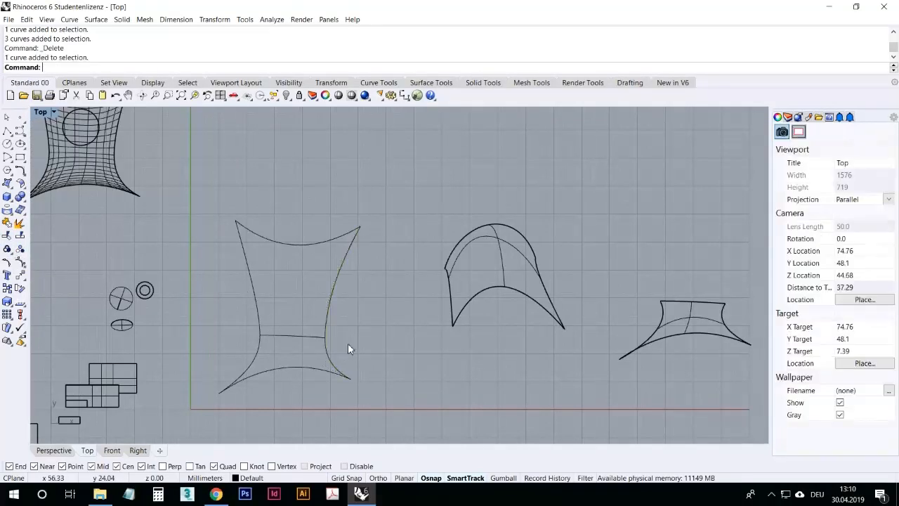
pyautogui.moveTo(371, 401); pyautogui.dragTo(396, 331)
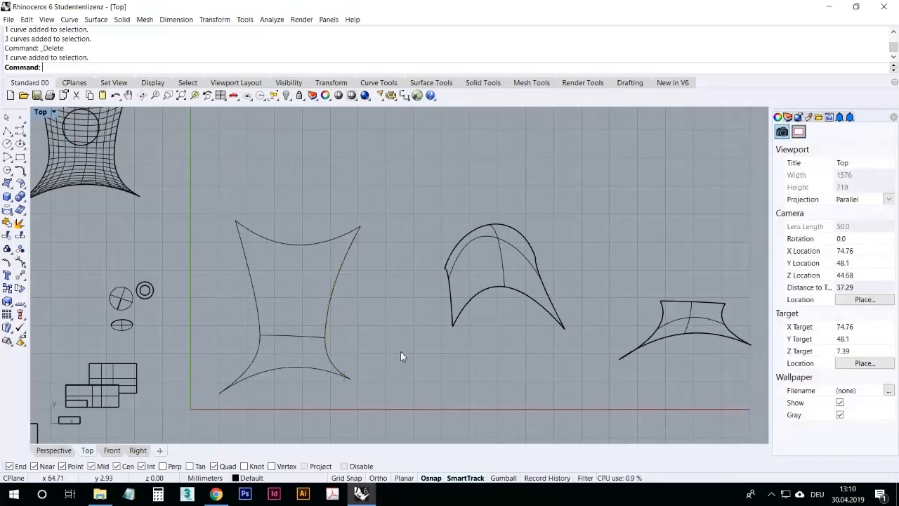
pyautogui.moveTo(403, 422); pyautogui.dragTo(193, 165)
pyautogui.press('Escape')
pyautogui.moveTo(239, 313); pyautogui.dragTo(263, 252, button='right')
pyautogui.moveTo(211, 367); pyautogui.dragTo(414, 243)
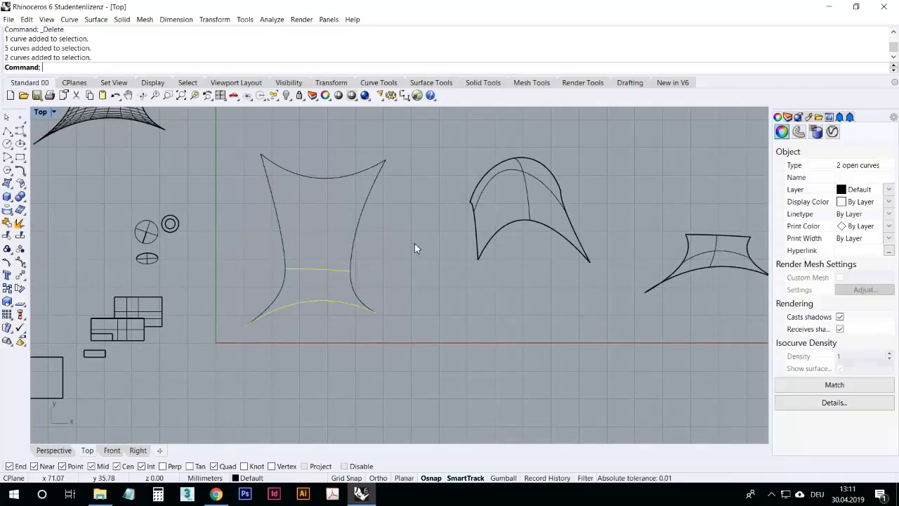
pyautogui.click(293, 409)
pyautogui.moveTo(406, 374); pyautogui.dragTo(284, 155)
pyautogui.click(374, 327)
pyautogui.moveTo(441, 367); pyautogui.dragTo(315, 125)
pyautogui.click(329, 332)
pyautogui.moveTo(422, 349); pyautogui.dragTo(320, 137)
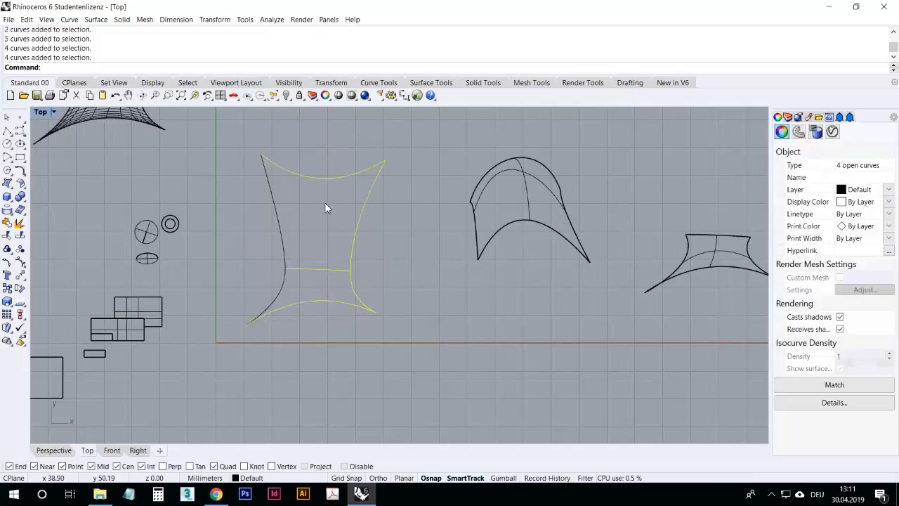
# Step: Drag four of the curves to a new position and undo the move
pyautogui.click(398, 262)
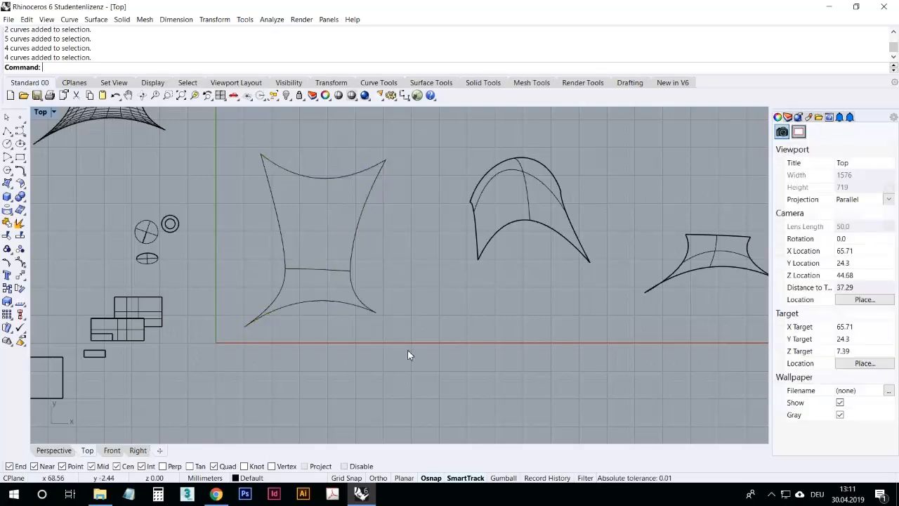
pyautogui.moveTo(415, 351); pyautogui.dragTo(654, 331)
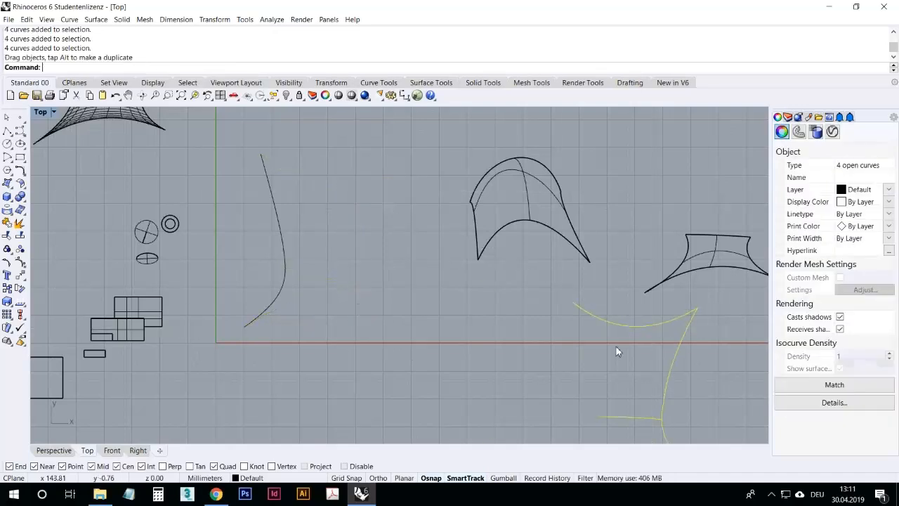
pyautogui.click(115, 96)
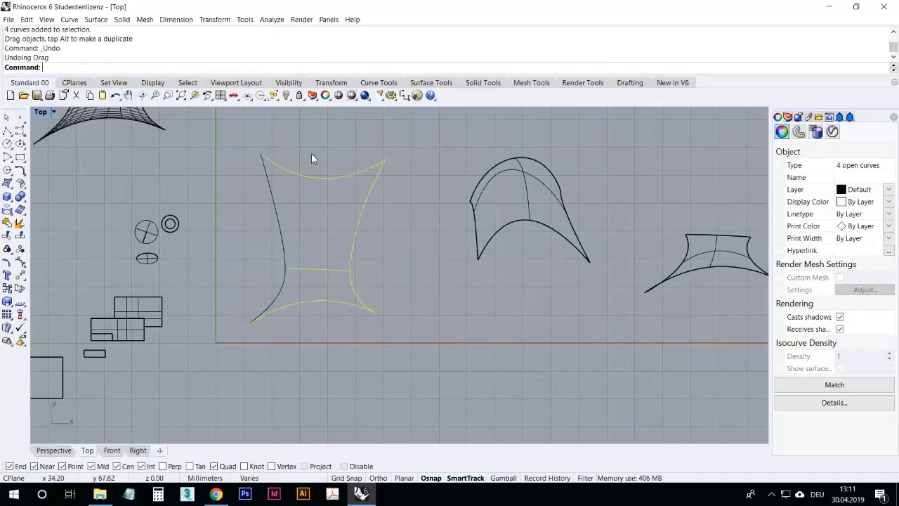
pyautogui.press('Escape')
# Step: Group the five curves of the four-sided curve set and pick it to select it as one
pyautogui.moveTo(441, 398); pyautogui.dragTo(196, 231)
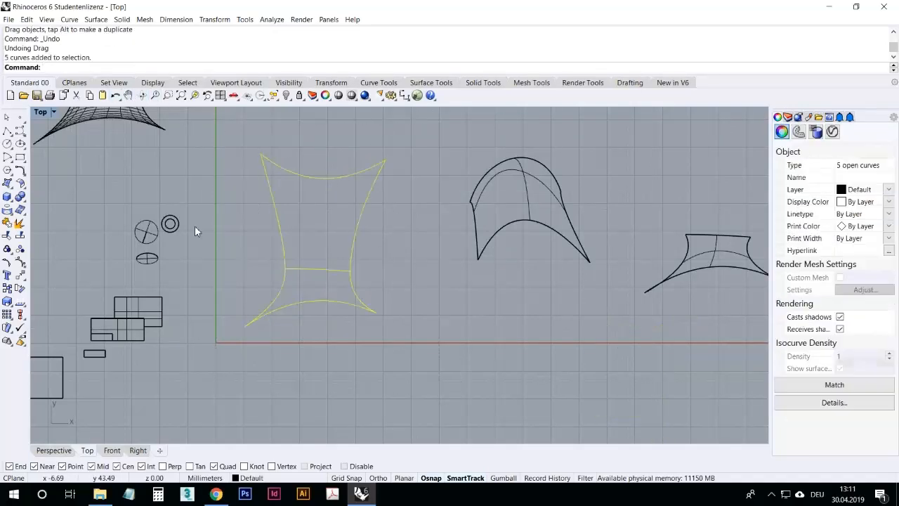
pyautogui.click(7, 249)
pyautogui.click(231, 252)
pyautogui.click(278, 227)
pyautogui.click(302, 372)
pyautogui.click(354, 317)
pyautogui.click(353, 233)
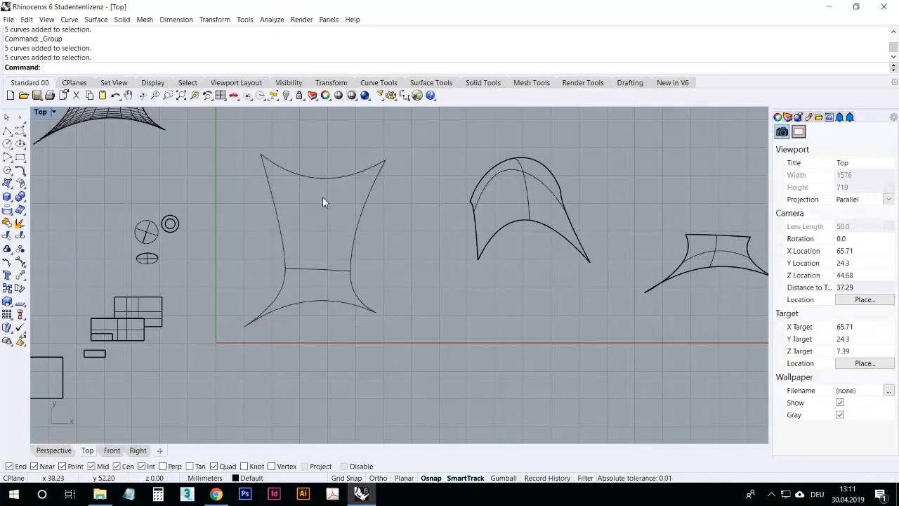
# Step: Ungroup the curve set
pyautogui.click(328, 179)
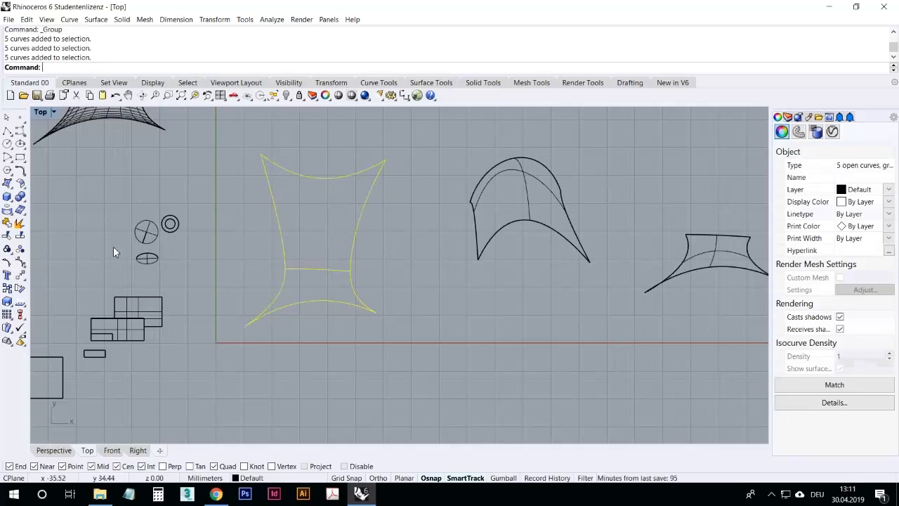
pyautogui.click(19, 250)
pyautogui.click(251, 276)
# Step: Select all five curves and group them again
pyautogui.moveTo(375, 353); pyautogui.dragTo(237, 132)
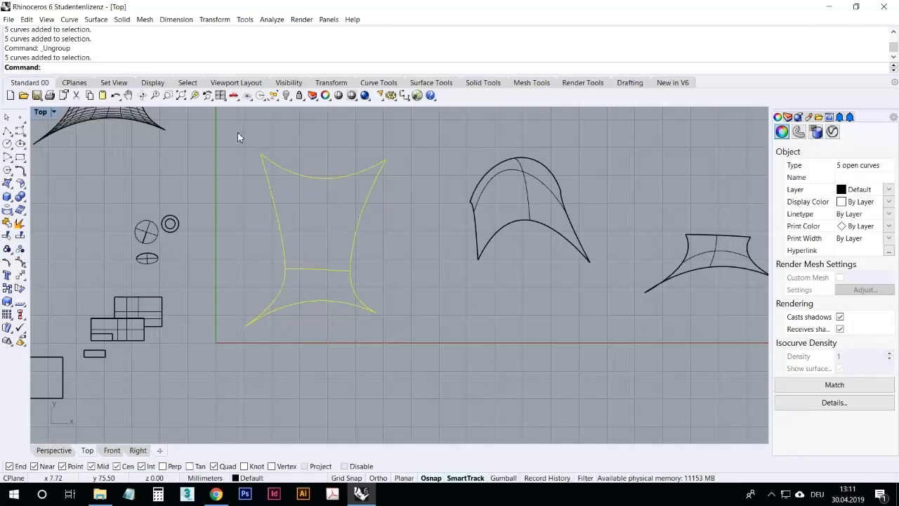
pyautogui.hotkey('ctrl', 'g')
pyautogui.click(314, 149)
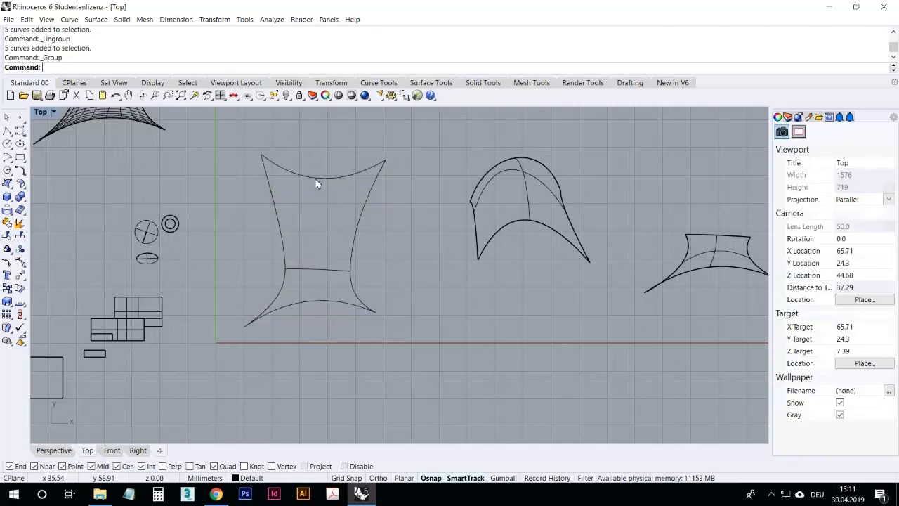
# Step: Ungroup the four-sided curve set again and select its curves one at a time
pyautogui.click(317, 177)
pyautogui.click(310, 217)
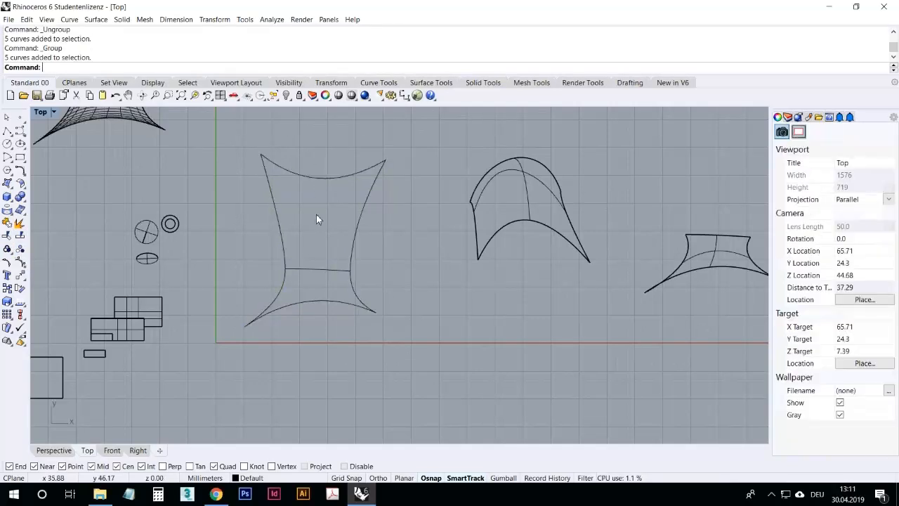
pyautogui.moveTo(422, 309); pyautogui.dragTo(247, 146)
pyautogui.hotkey('ctrl', 'shift', 'g')
pyautogui.click(297, 152)
pyautogui.click(325, 175)
pyautogui.click(406, 261)
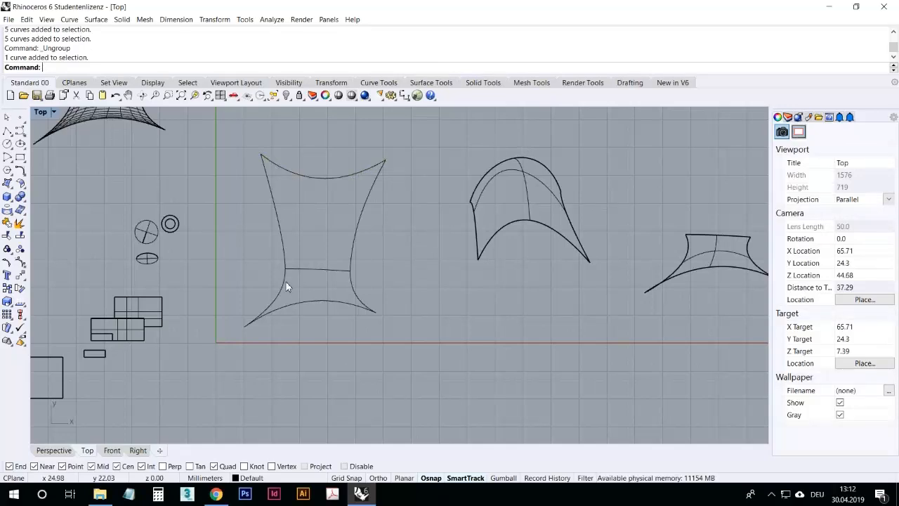
# Step: In the perspective view, join the split circular patch and the surrounding surface into one polysurface
pyautogui.moveTo(61, 243); pyautogui.dragTo(121, 232, button='right')
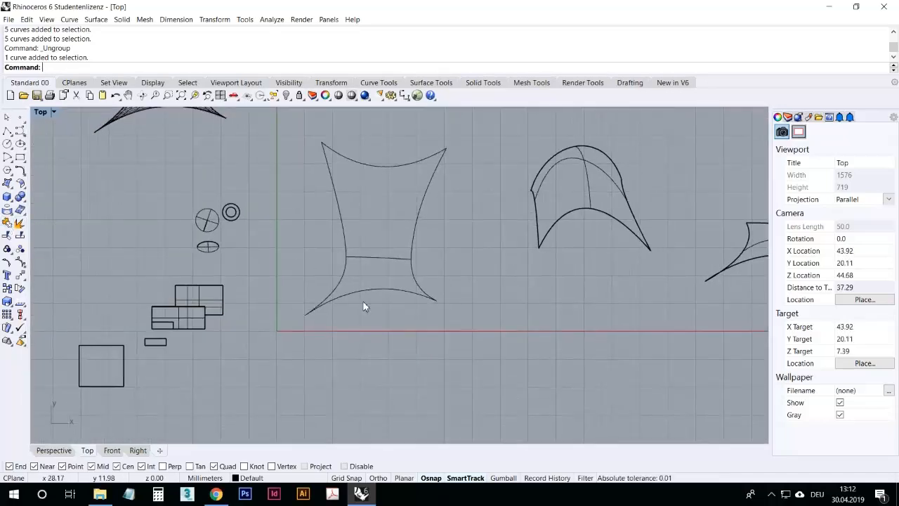
pyautogui.moveTo(456, 280); pyautogui.dragTo(425, 299, button='right')
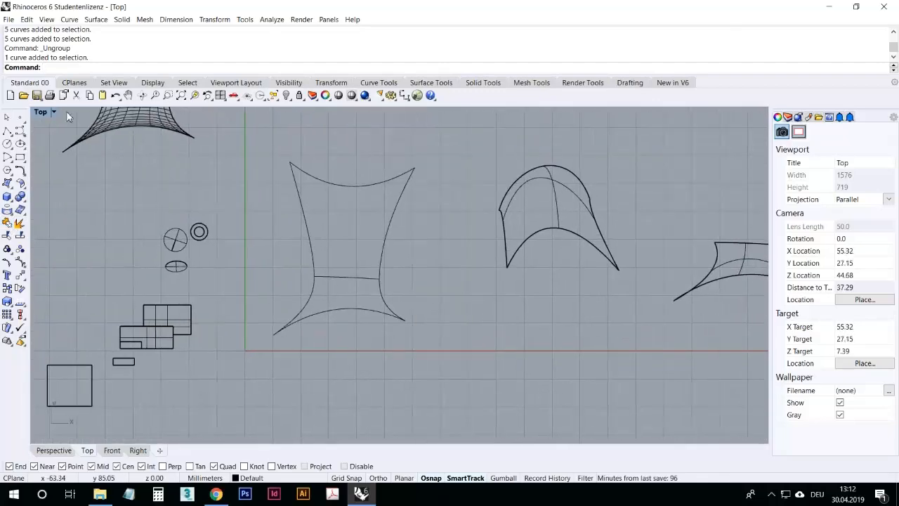
pyautogui.doubleClick(41, 114)
pyautogui.doubleClick(418, 117)
pyautogui.moveTo(408, 133); pyautogui.dragTo(319, 211, button='right')
pyautogui.click(320, 207)
pyautogui.moveTo(349, 239); pyautogui.dragTo(395, 313, button='right')
pyautogui.click(350, 240)
pyautogui.click(309, 219)
pyautogui.scroll(5, 293, 164)
pyautogui.click(539, 280)
pyautogui.click(392, 203)
pyautogui.click(466, 241)
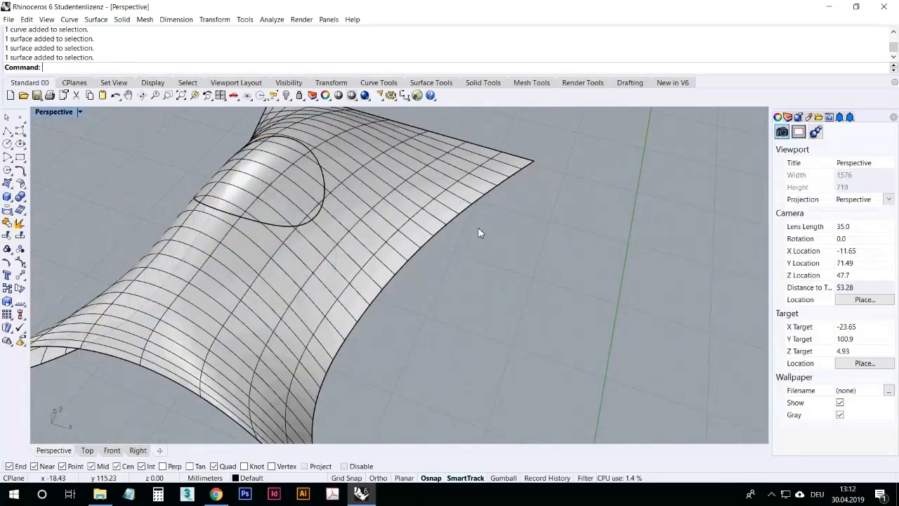
pyautogui.click(461, 208)
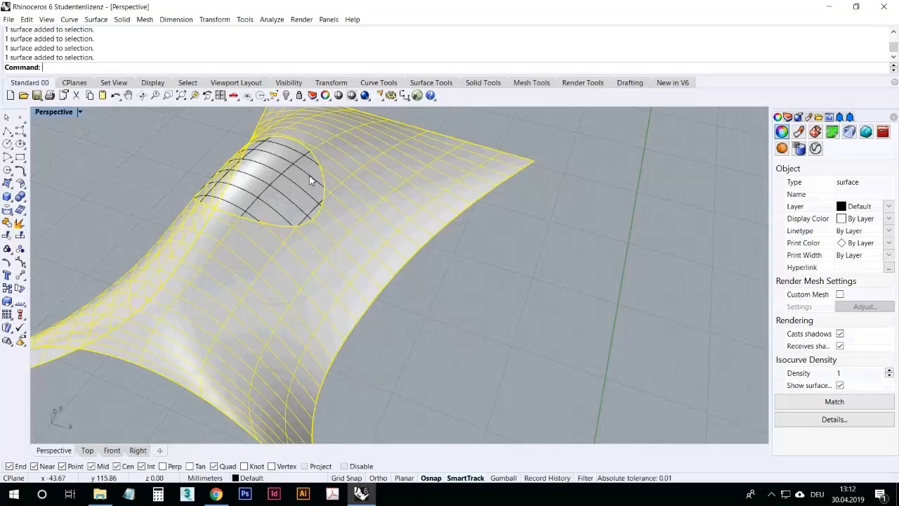
pyautogui.click(500, 268)
pyautogui.click(438, 195)
pyautogui.click(306, 174)
pyautogui.click(348, 182)
pyautogui.click(309, 182)
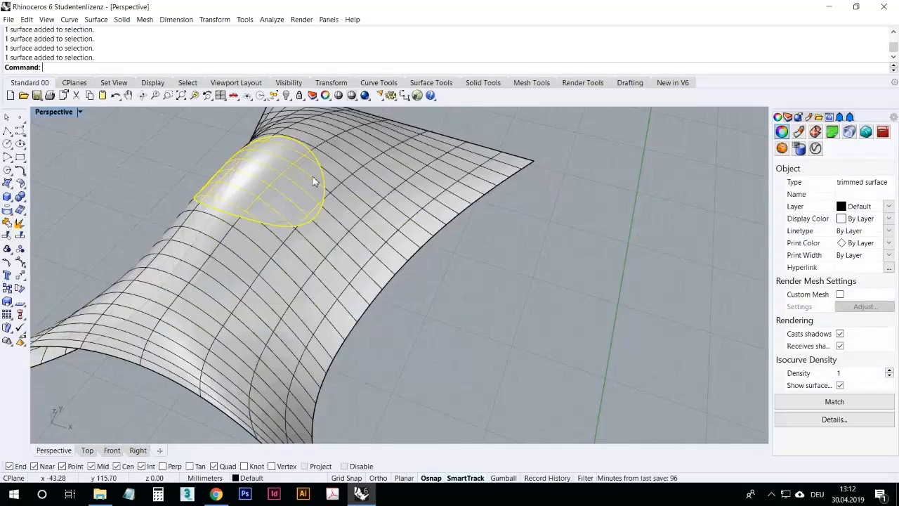
pyautogui.click(527, 305)
pyautogui.click(364, 195)
pyautogui.keyDown('shift'); pyautogui.click(313, 178); pyautogui.keyUp('shift')
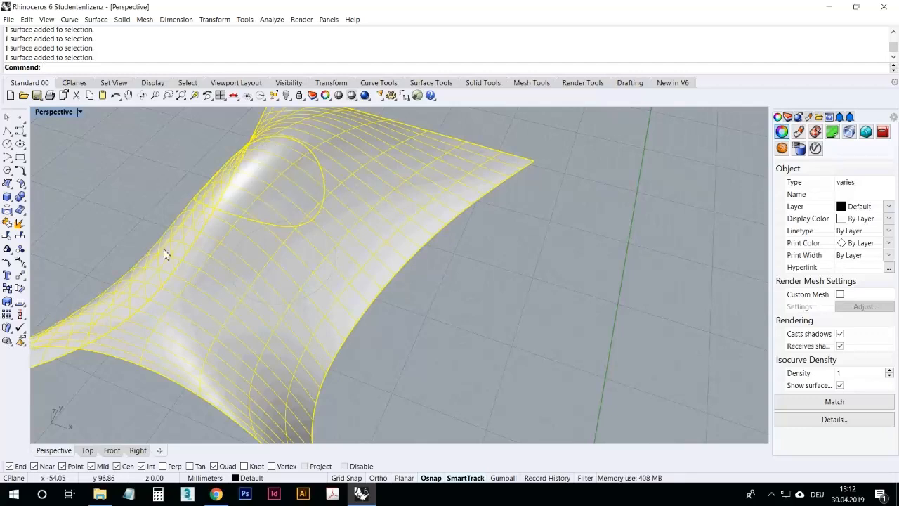
pyautogui.click(7, 222)
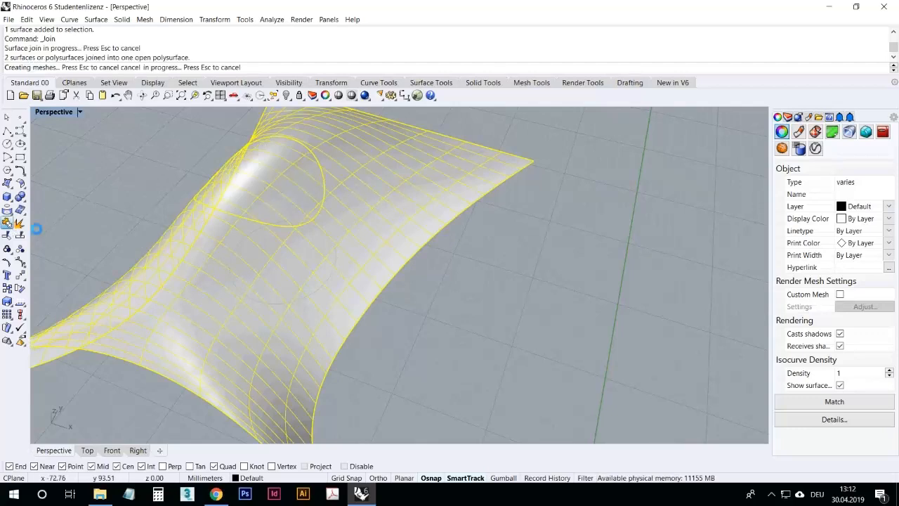
# Step: Explode the joined polysurface back into its two separate surfaces
pyautogui.click(350, 180)
pyautogui.scroll(3, 341, 258)
pyautogui.moveTo(342, 259); pyautogui.dragTo(169, 107, button='right')
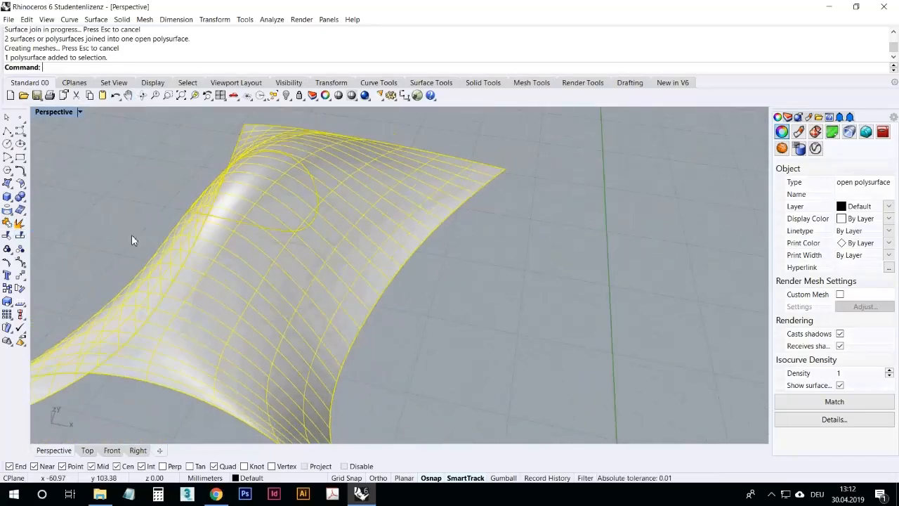
pyautogui.click(19, 235)
pyautogui.press('Escape')
pyautogui.click(344, 264)
pyautogui.click(277, 200)
pyautogui.press('Escape')
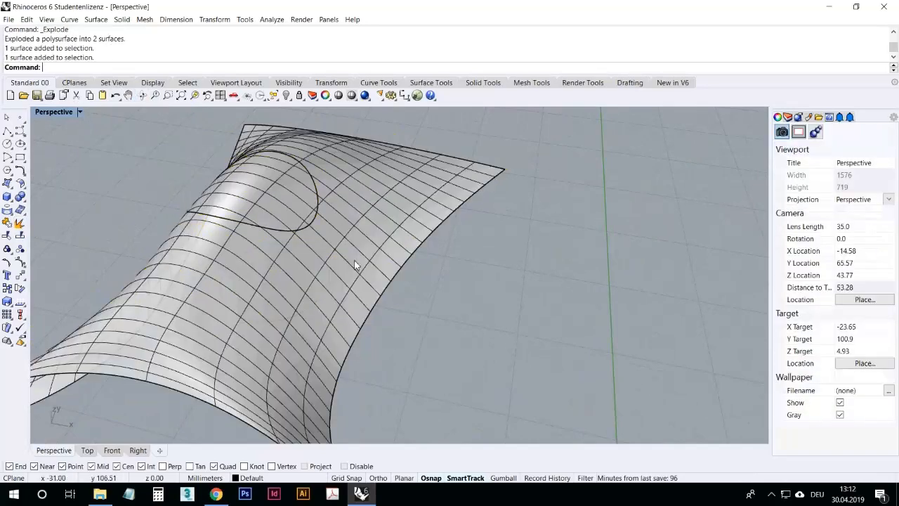
# Step: Join three curves of the four-sided curve set into one open curve
pyautogui.scroll(-16, 421, 261)
pyautogui.moveTo(319, 185); pyautogui.dragTo(351, 247, button='right')
pyautogui.scroll(8, 383, 325)
pyautogui.moveTo(391, 368); pyautogui.dragTo(411, 425, button='right')
pyautogui.scroll(-6, 411, 257)
pyautogui.scroll(5, 411, 260)
pyautogui.moveTo(470, 349); pyautogui.dragTo(391, 217, button='right')
pyautogui.click(417, 230)
pyautogui.keyDown('shift'); pyautogui.click(386, 208); pyautogui.keyUp('shift')
pyautogui.keyDown('shift'); pyautogui.click(308, 136); pyautogui.keyUp('shift')
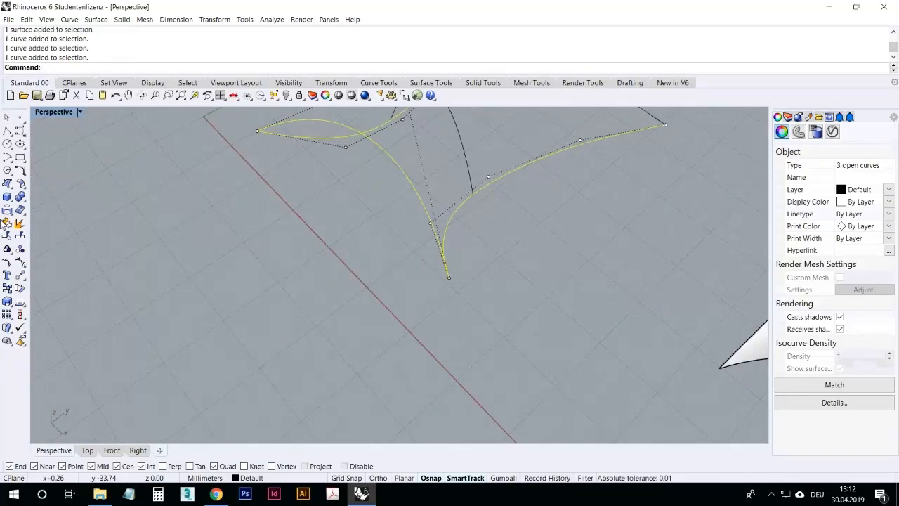
pyautogui.click(7, 222)
pyautogui.click(201, 220)
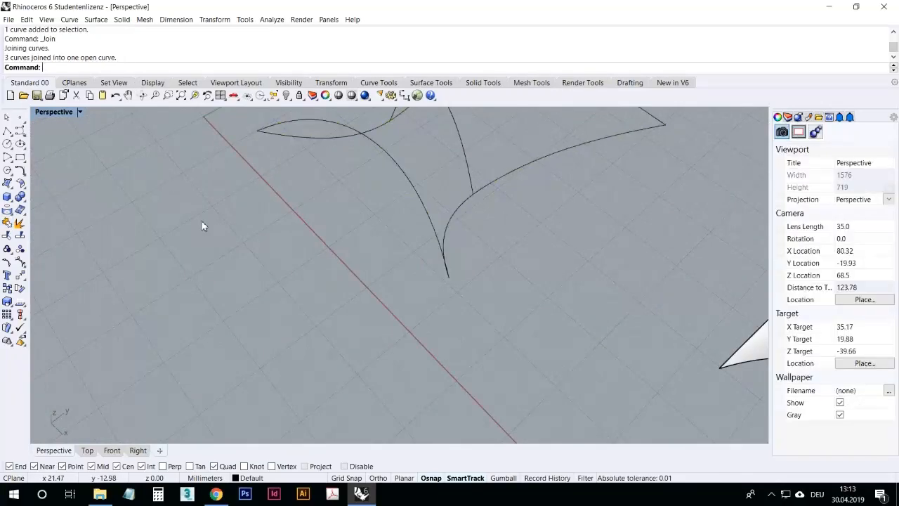
# Step: Explode the joined curve back into its three separate segments
pyautogui.click(408, 198)
pyautogui.moveTo(349, 261); pyautogui.dragTo(220, 151, button='right')
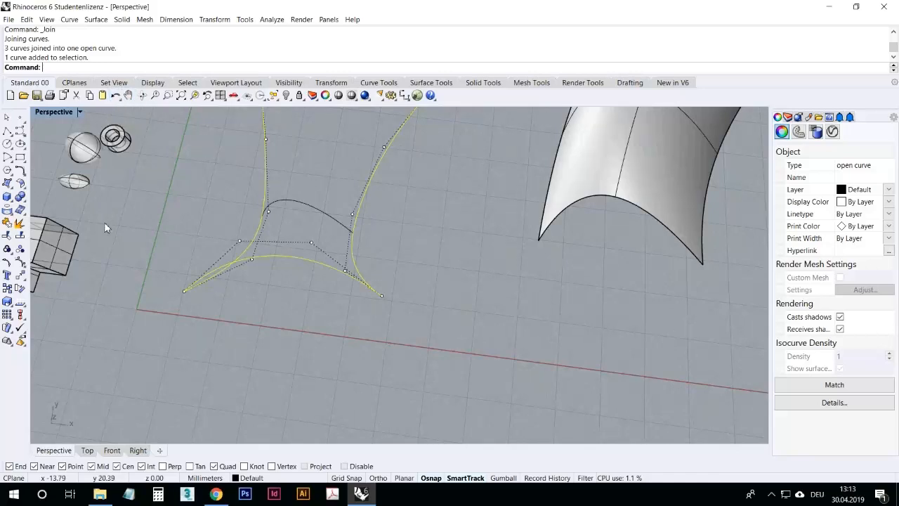
pyautogui.click(19, 224)
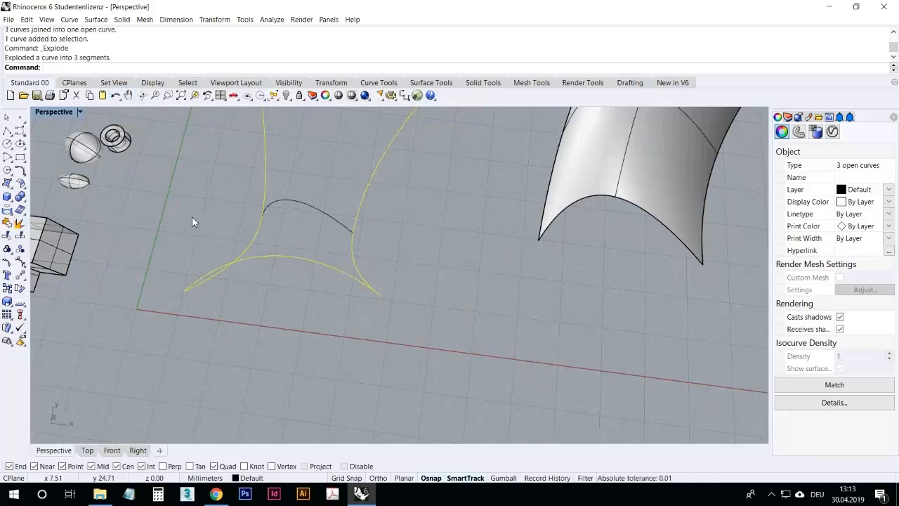
pyautogui.press('Escape')
# Step: Select curves of the curve set and turn on the control points of the outer arch curve
pyautogui.moveTo(271, 273); pyautogui.dragTo(566, 189, button='right')
pyautogui.click(566, 189)
pyautogui.click(573, 217)
pyautogui.click(445, 184)
pyautogui.click(474, 162)
pyautogui.click(606, 245)
pyautogui.moveTo(608, 250); pyautogui.dragTo(56, 258, button='right')
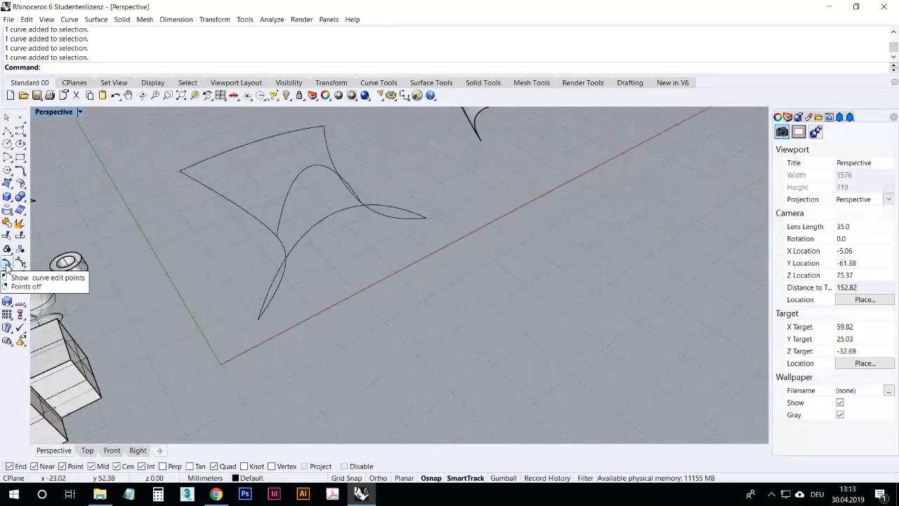
pyautogui.click(317, 222)
pyautogui.moveTo(314, 266); pyautogui.dragTo(159, 277, button='right')
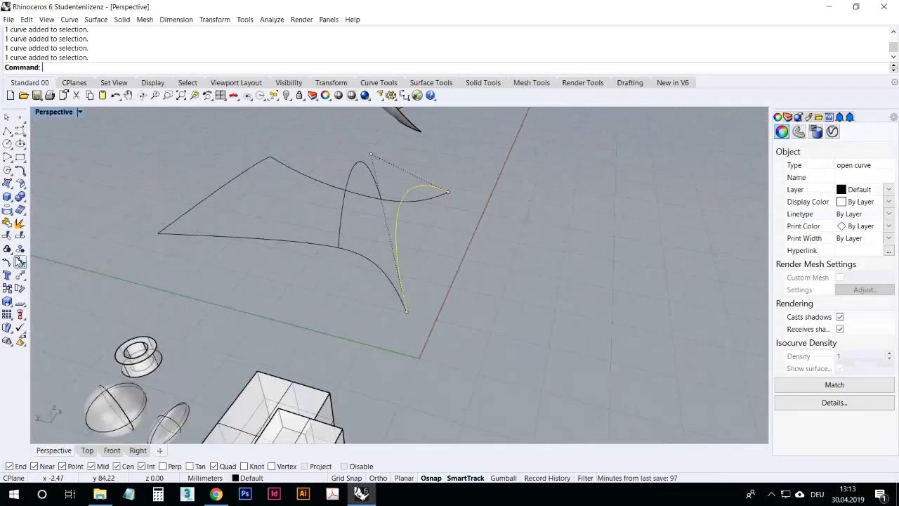
pyautogui.click(20, 261)
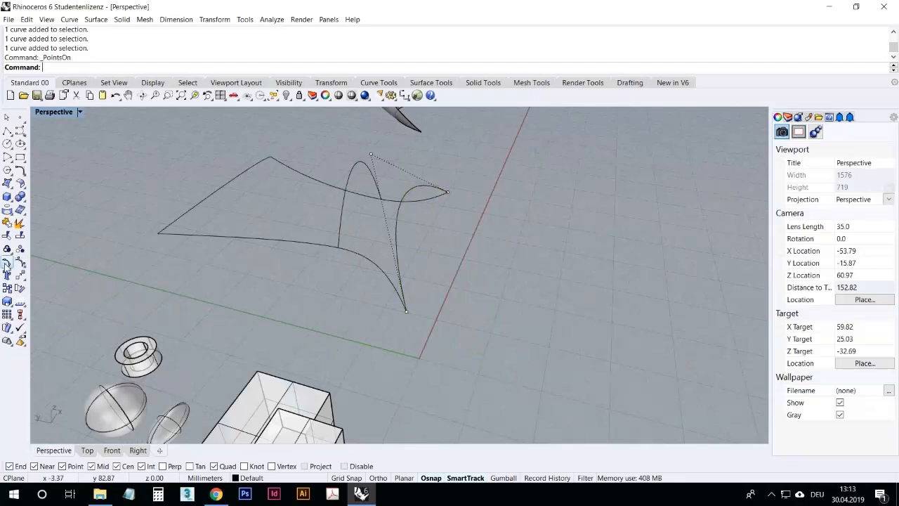
# Step: Try to show edit points on the arch curves and undo the edit-point display
pyautogui.click(6, 263)
pyautogui.click(398, 224)
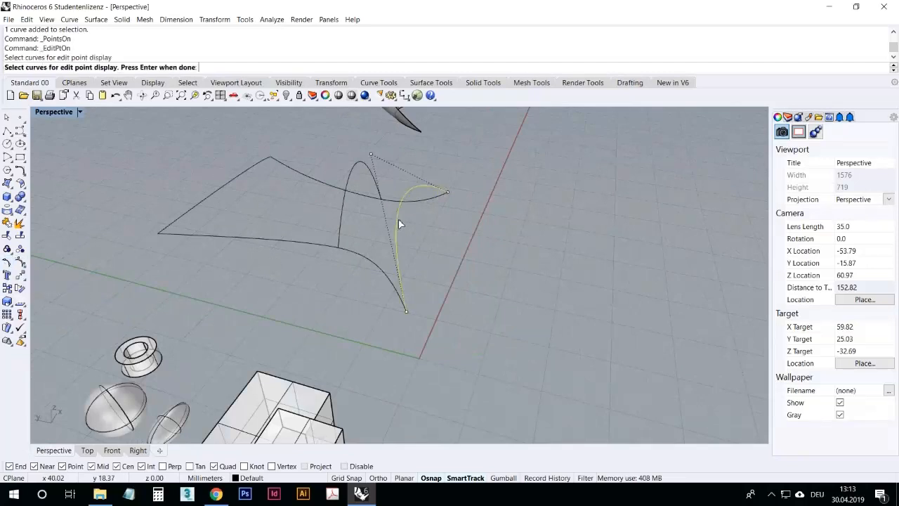
pyautogui.press('Escape')
pyautogui.press('Escape')
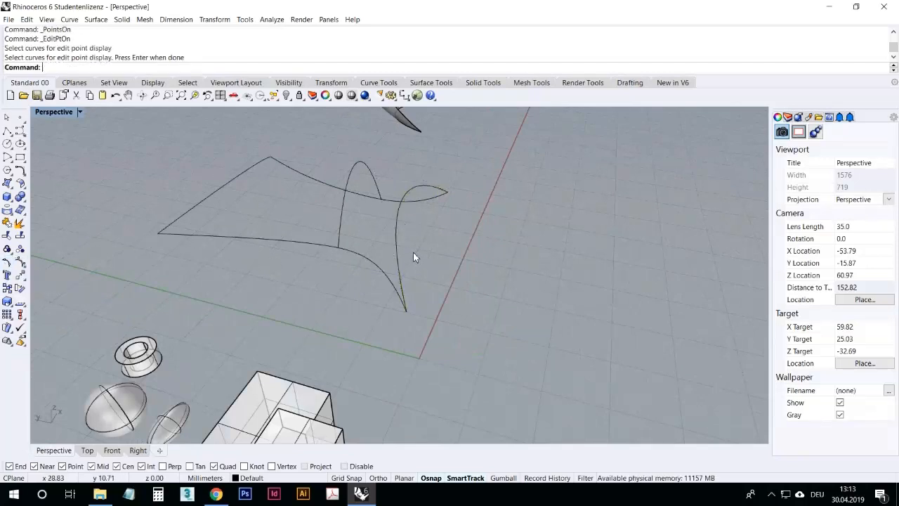
pyautogui.click(370, 179)
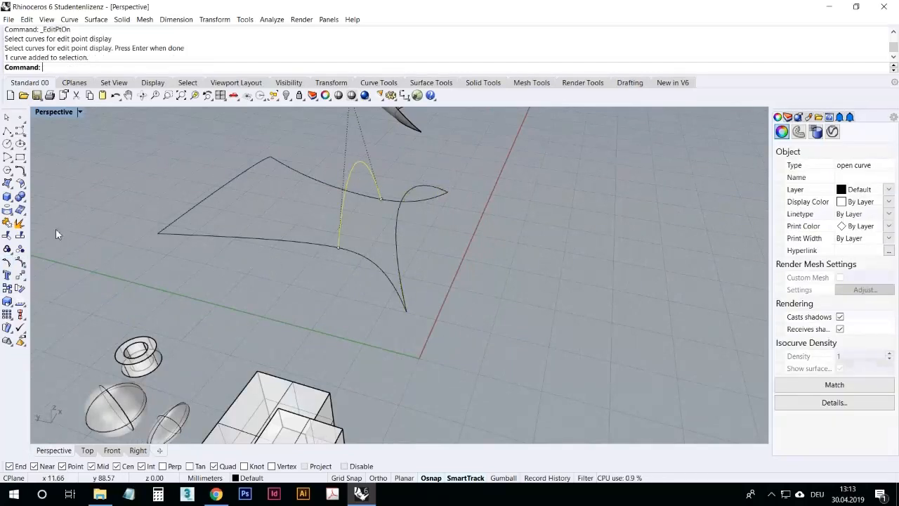
pyautogui.click(7, 262)
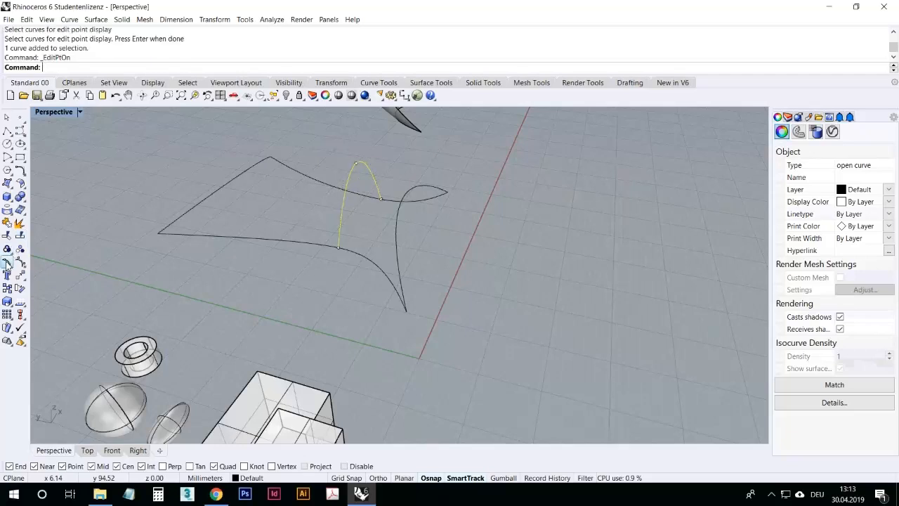
pyautogui.click(150, 284)
pyautogui.click(115, 95)
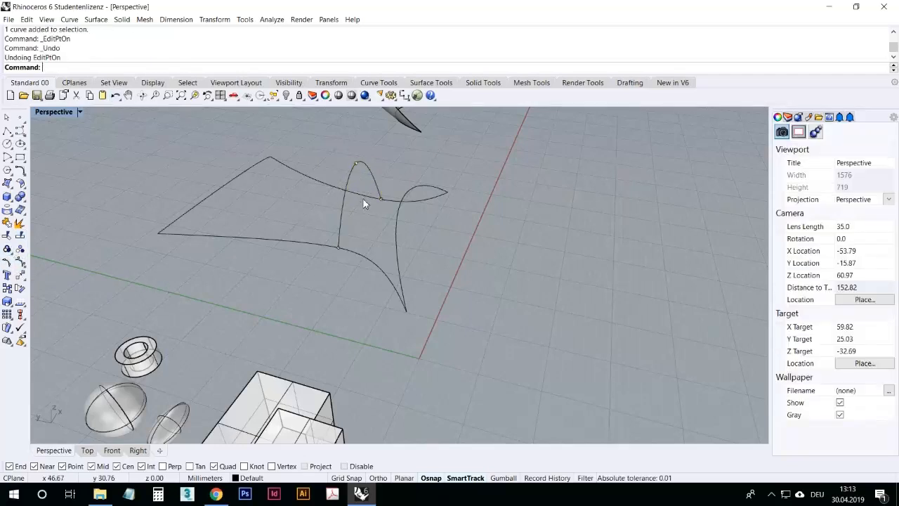
# Step: Show the control points of the inner arch curve and inspect them from several viewing angles
pyautogui.moveTo(426, 227); pyautogui.dragTo(408, 268, button='right')
pyautogui.scroll(-6, 408, 267)
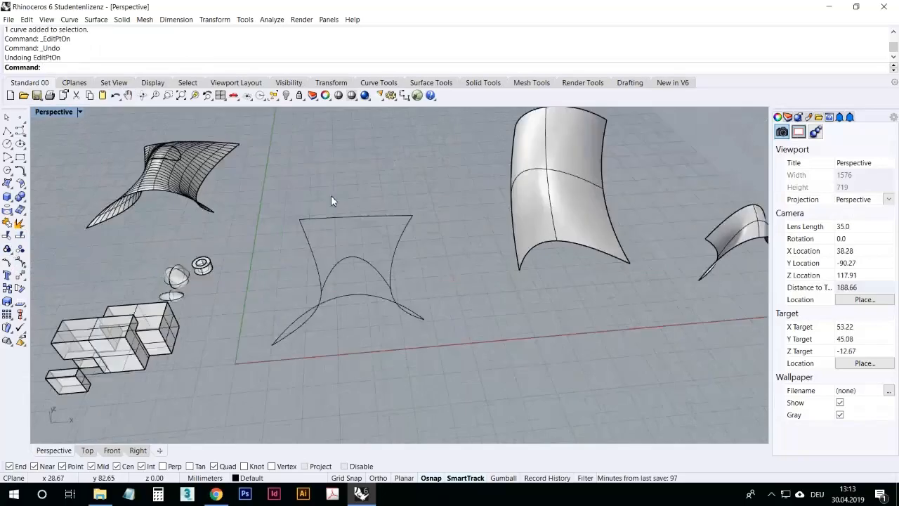
pyautogui.scroll(8, 333, 197)
pyautogui.click(371, 303)
pyautogui.moveTo(370, 303)
pyautogui.mouseDown(button='right')
pyautogui.moveTo(363, 281)
pyautogui.moveTo(335, 262)
pyautogui.moveTo(407, 279)
pyautogui.moveTo(347, 295)
pyautogui.moveTo(376, 284)
pyautogui.moveTo(362, 288)
pyautogui.mouseUp(button='right')
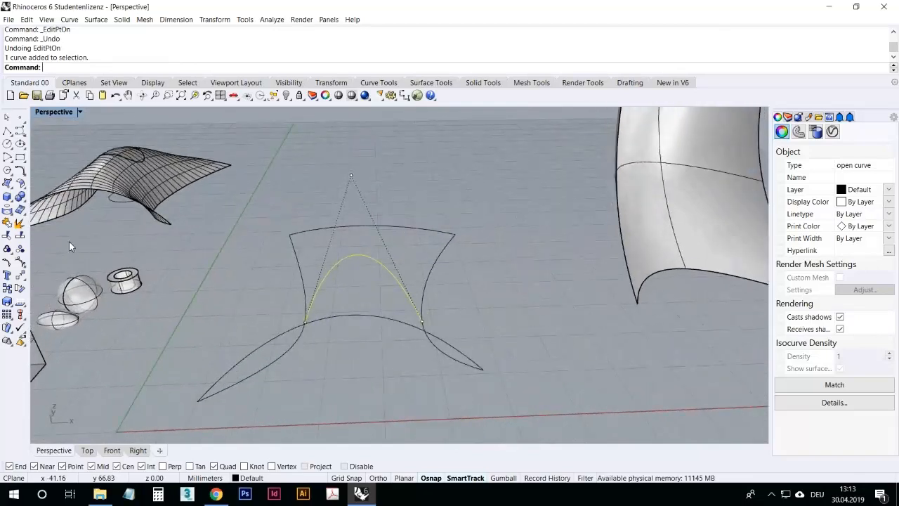
pyautogui.click(9, 265)
pyautogui.moveTo(356, 275); pyautogui.dragTo(377, 275, button='right')
pyautogui.moveTo(374, 273); pyautogui.dragTo(368, 241)
pyautogui.moveTo(364, 293); pyautogui.dragTo(374, 257, button='right')
pyautogui.moveTo(373, 255); pyautogui.dragTo(384, 304)
pyautogui.scroll(5, 385, 316)
pyautogui.moveTo(376, 318); pyautogui.dragTo(359, 270, button='right')
pyautogui.moveTo(349, 257); pyautogui.dragTo(349, 223)
pyautogui.click(376, 231)
pyautogui.click(355, 273)
pyautogui.moveTo(357, 288); pyautogui.dragTo(347, 250, button='right')
pyautogui.click(321, 200)
pyautogui.press('F10')
pyautogui.scroll(-6, 321, 267)
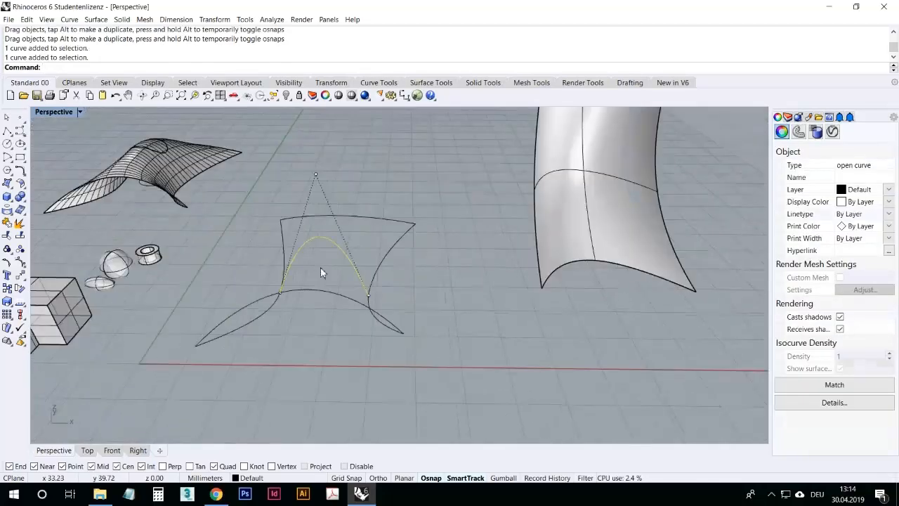
pyautogui.scroll(4, 329, 215)
pyautogui.moveTo(329, 215); pyautogui.dragTo(331, 168, button='right')
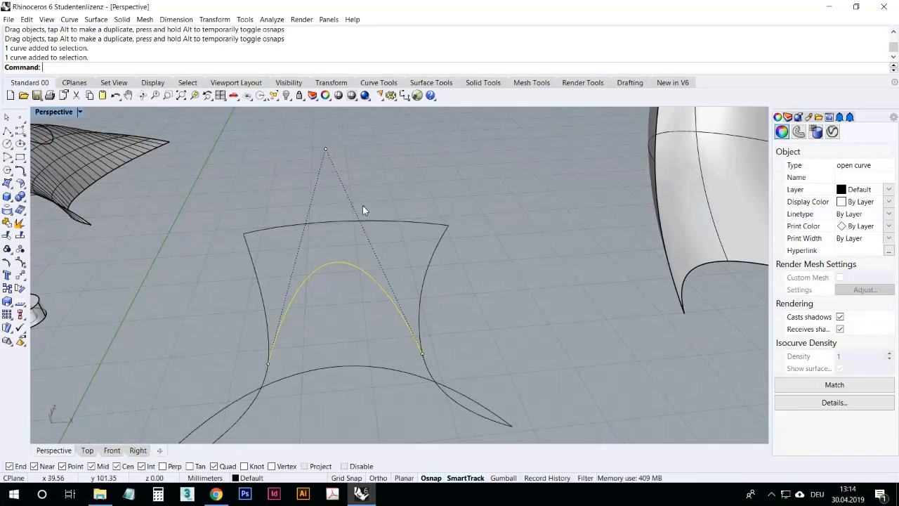
# Step: Copy the top edge curve of the curve set five times to points above it
pyautogui.click(213, 187)
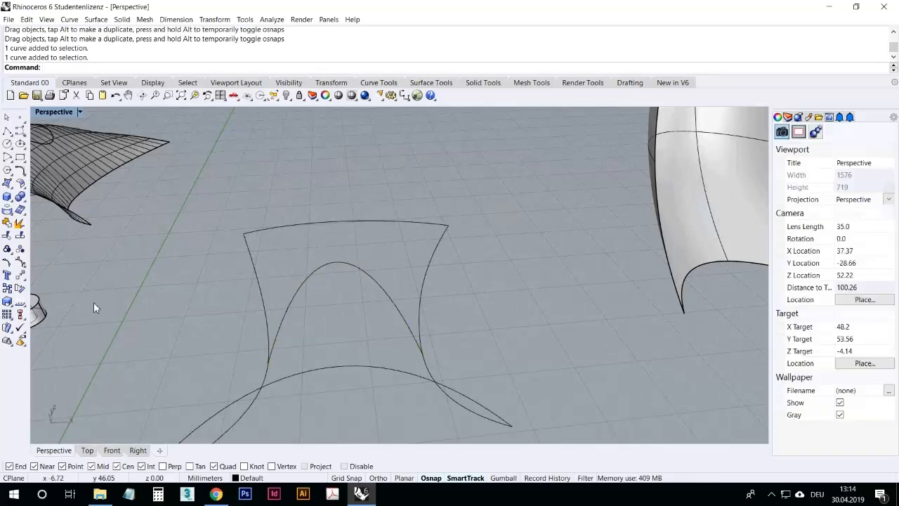
pyautogui.click(9, 288)
pyautogui.click(274, 236)
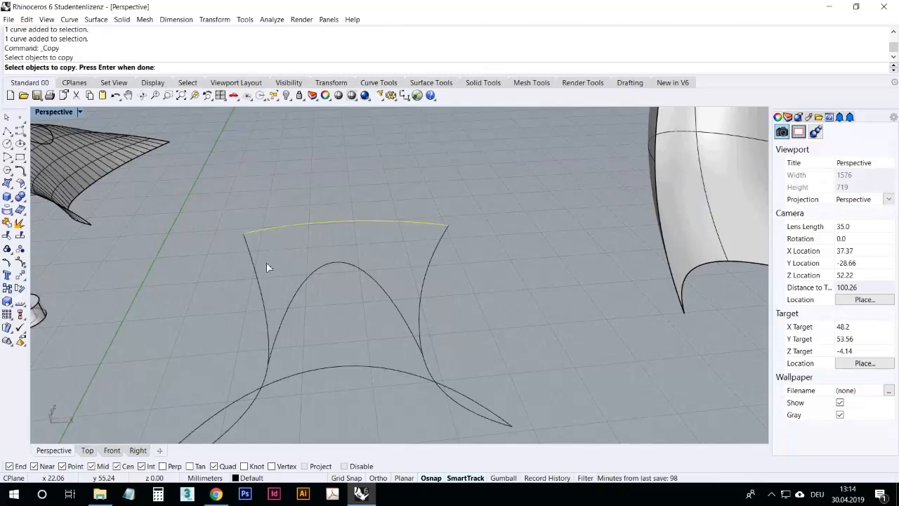
pyautogui.press('Return')
pyautogui.click(182, 259)
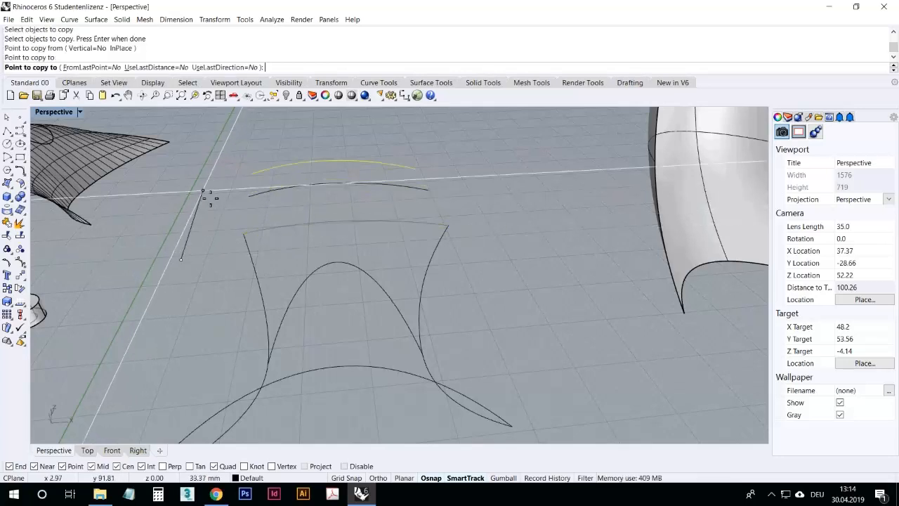
pyautogui.click(203, 191)
pyautogui.click(210, 168)
pyautogui.click(215, 152)
pyautogui.click(217, 143)
pyautogui.click(221, 125)
pyautogui.scroll(-5, 205, 239)
pyautogui.scroll(3, 210, 255)
pyautogui.scroll(-3, 224, 170)
pyautogui.scroll(3, 218, 197)
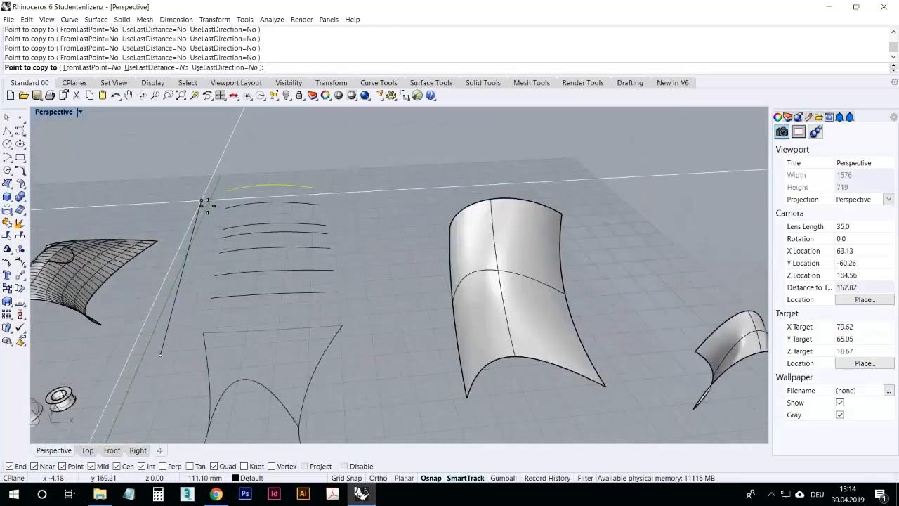
pyautogui.scroll(2, 204, 204)
pyautogui.press('Return')
# Step: Select the copied edge curves and delete them
pyautogui.moveTo(194, 230); pyautogui.dragTo(303, 235, button='right')
pyautogui.scroll(-5, 303, 235)
pyautogui.moveTo(328, 315); pyautogui.dragTo(207, 299)
pyautogui.press('Delete')
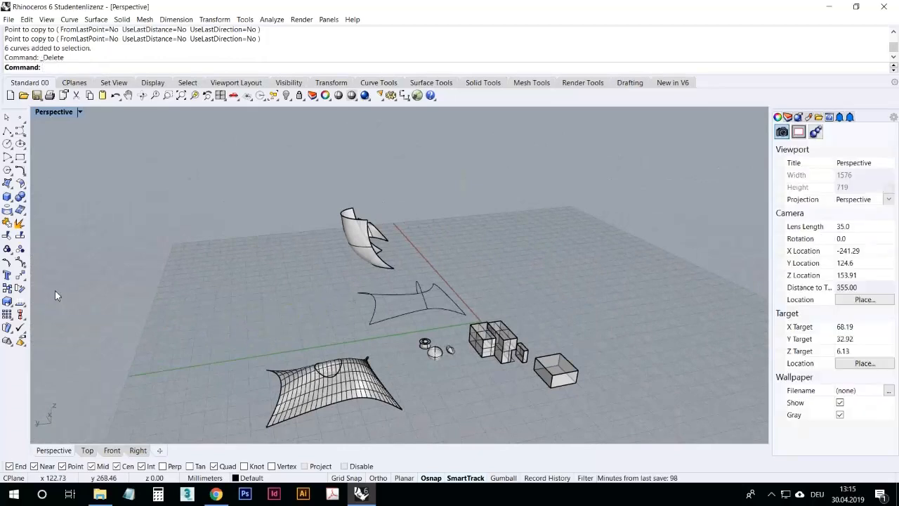
# Step: Rotate the top edge curve of the curve set 45 degrees about its end point, then undo the rotation
pyautogui.moveTo(309, 316); pyautogui.dragTo(218, 330, button='right')
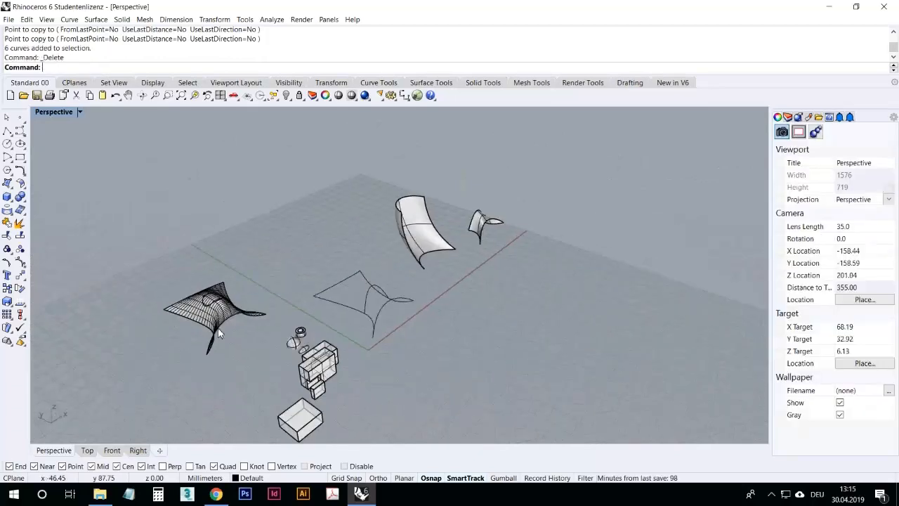
pyautogui.click(22, 290)
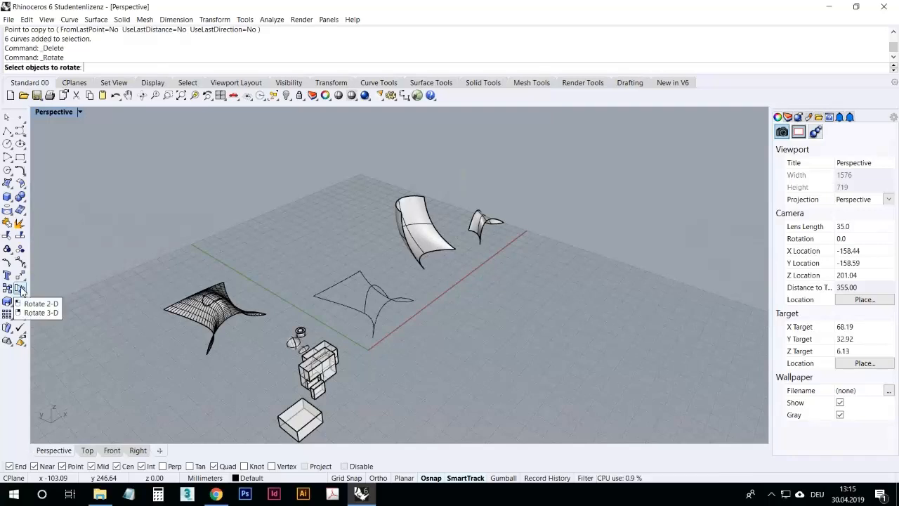
pyautogui.moveTo(358, 319); pyautogui.dragTo(343, 298, button='right')
pyautogui.scroll(4, 351, 283)
pyautogui.moveTo(324, 238); pyautogui.dragTo(340, 324, button='right')
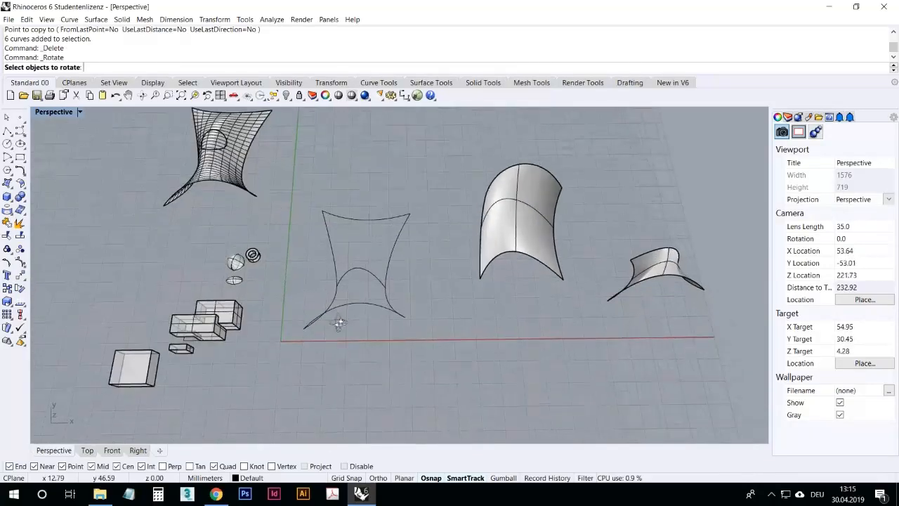
pyautogui.scroll(10, 394, 199)
pyautogui.scroll(-12, 351, 247)
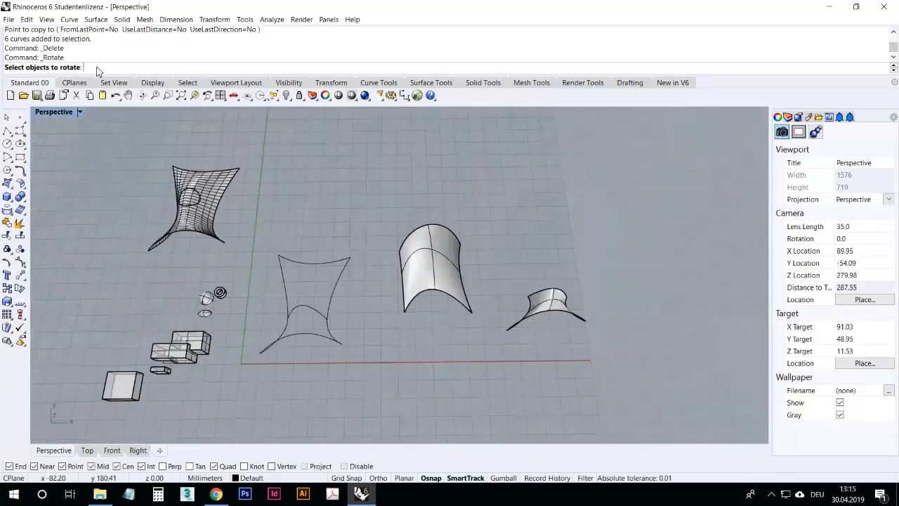
pyautogui.click(321, 269)
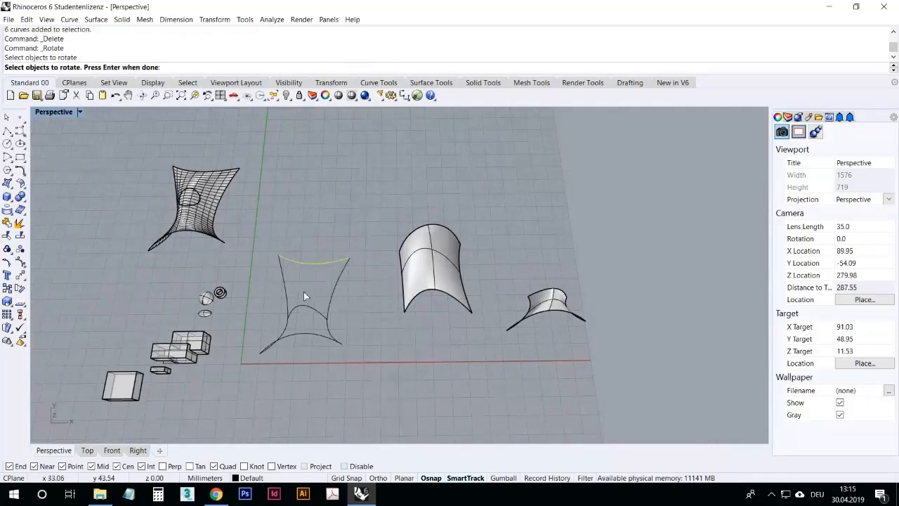
pyautogui.press('Return')
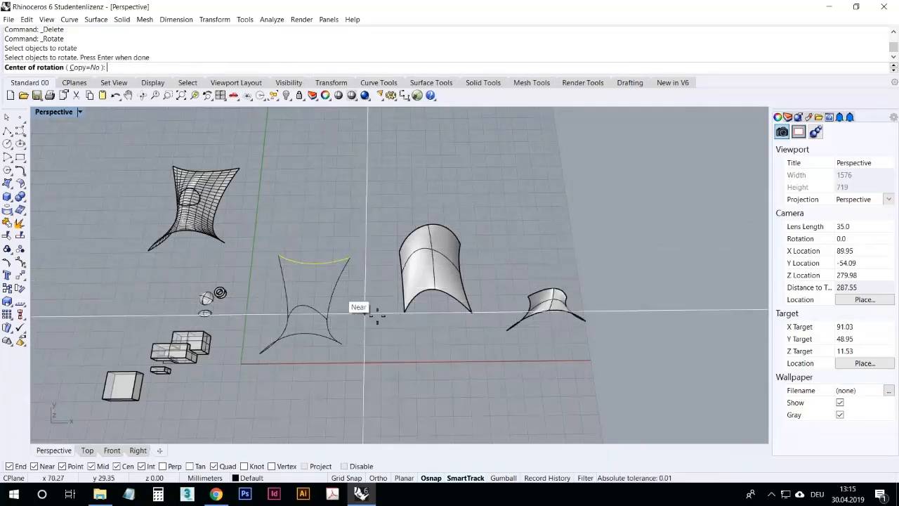
pyautogui.scroll(3, 309, 295)
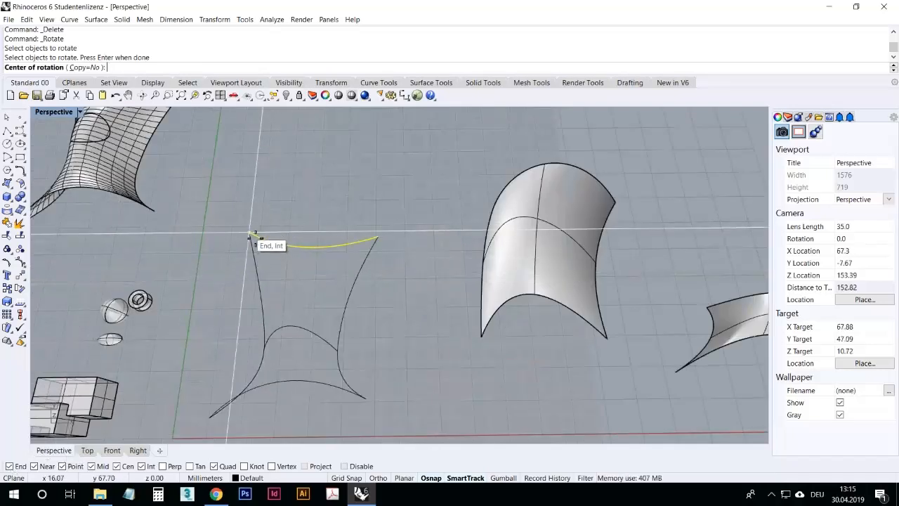
pyautogui.click(250, 233)
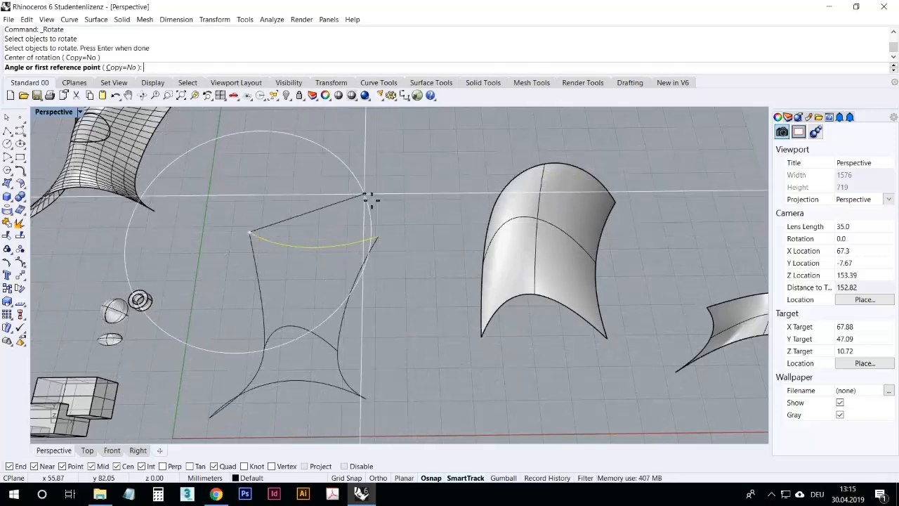
pyautogui.click(345, 172)
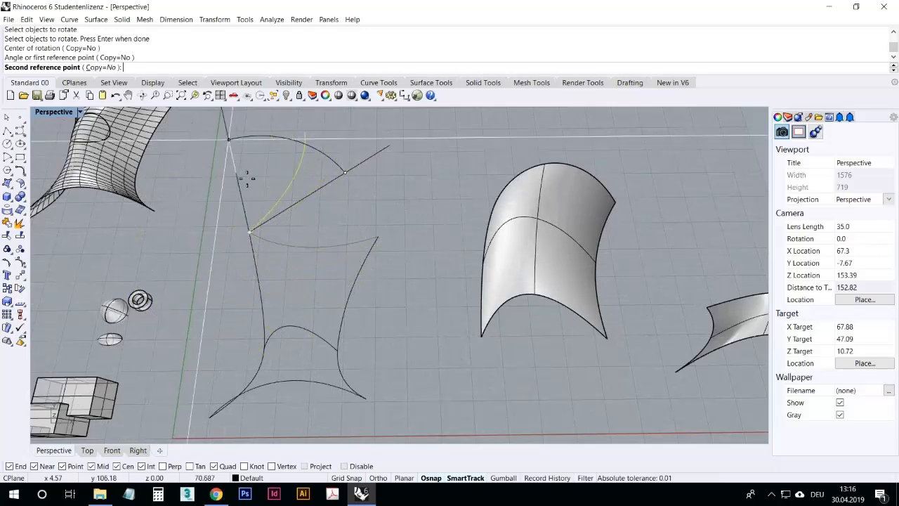
pyautogui.scroll(-10, 334, 262)
pyautogui.scroll(4, 332, 230)
pyautogui.moveTo(329, 269); pyautogui.dragTo(342, 313, button='right')
pyautogui.scroll(3, 312, 202)
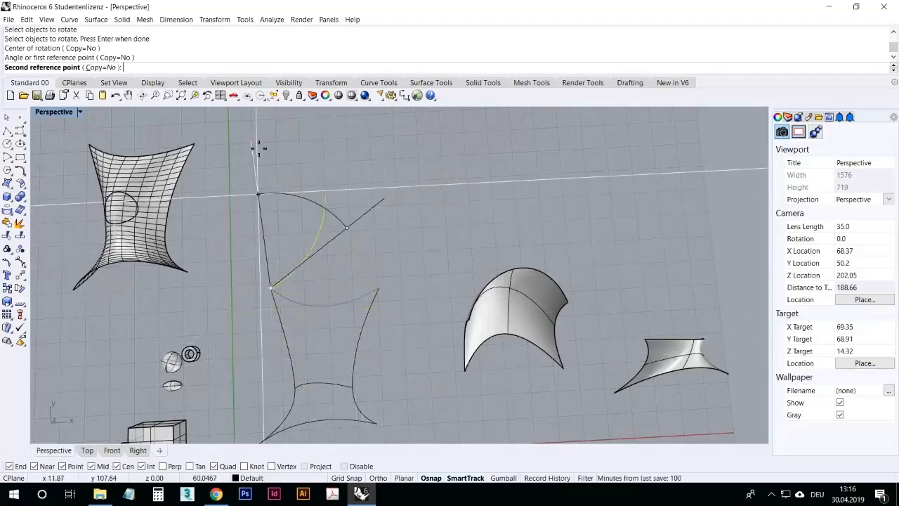
pyautogui.press('Return')
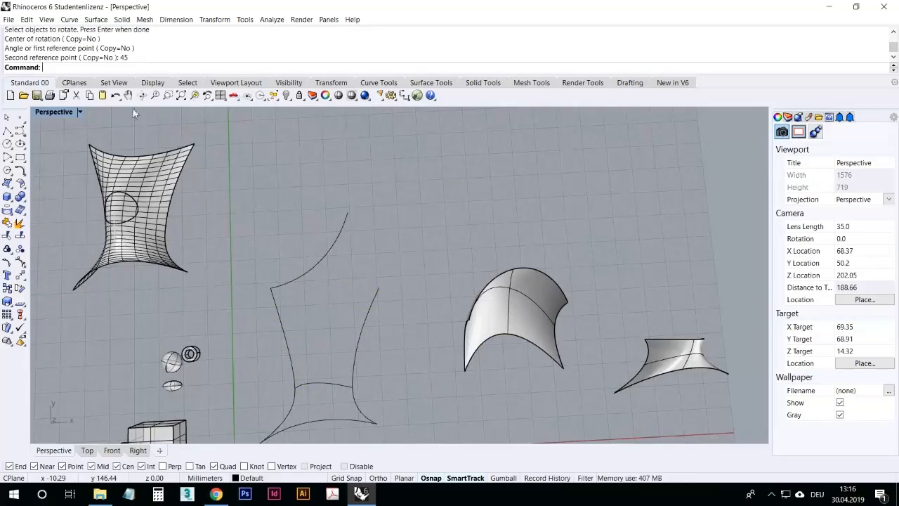
pyautogui.click(116, 97)
# Step: Rotate the same top edge curve -45 degrees about its end point, then undo the rotation
pyautogui.moveTo(244, 229); pyautogui.dragTo(245, 234, button='right')
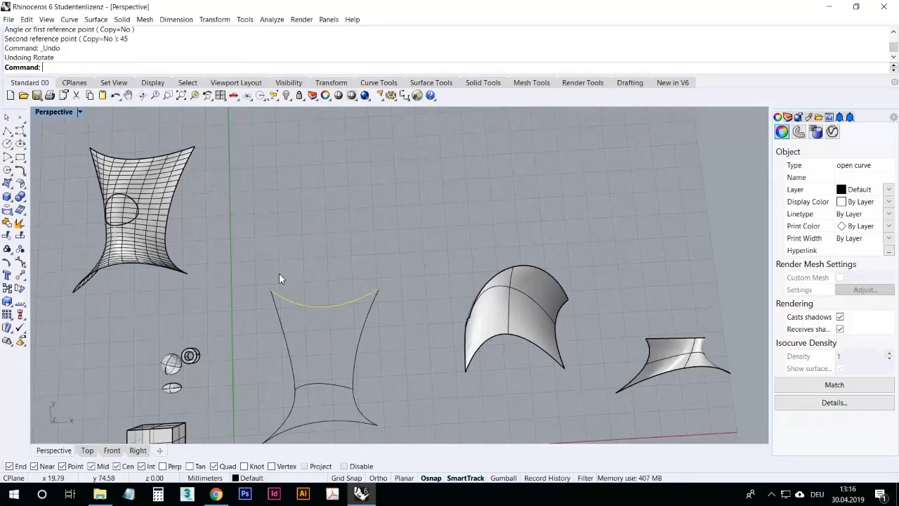
pyautogui.rightClick(273, 286)
pyautogui.click(271, 289)
pyautogui.click(258, 188)
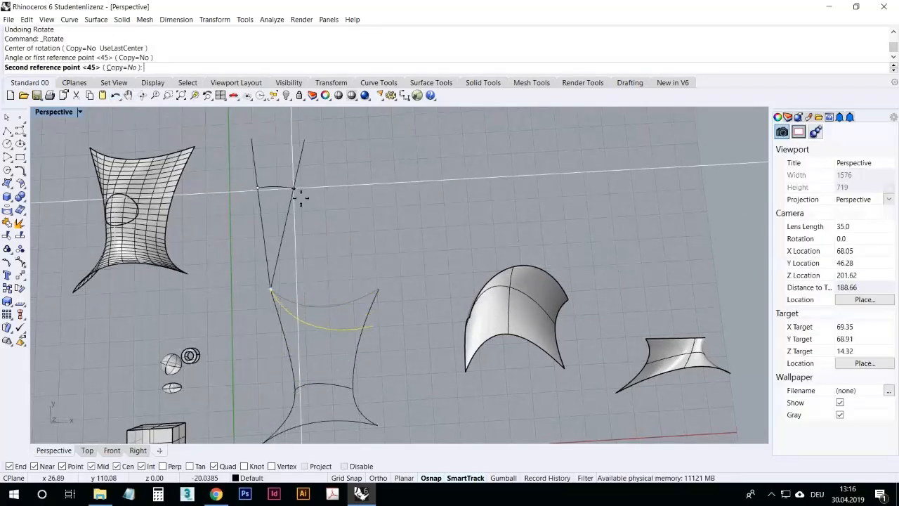
pyautogui.write('-45')
pyautogui.press('Return')
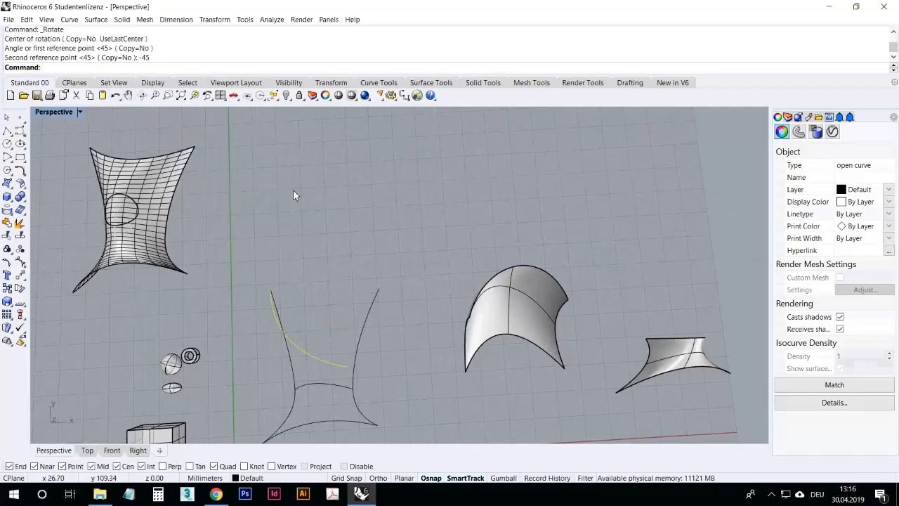
pyautogui.scroll(-5, 325, 262)
pyautogui.scroll(6, 299, 295)
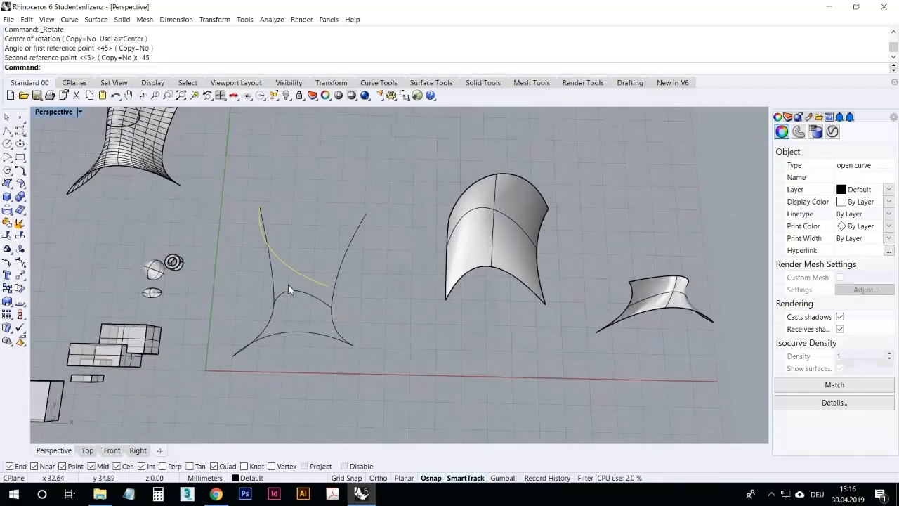
pyautogui.click(115, 97)
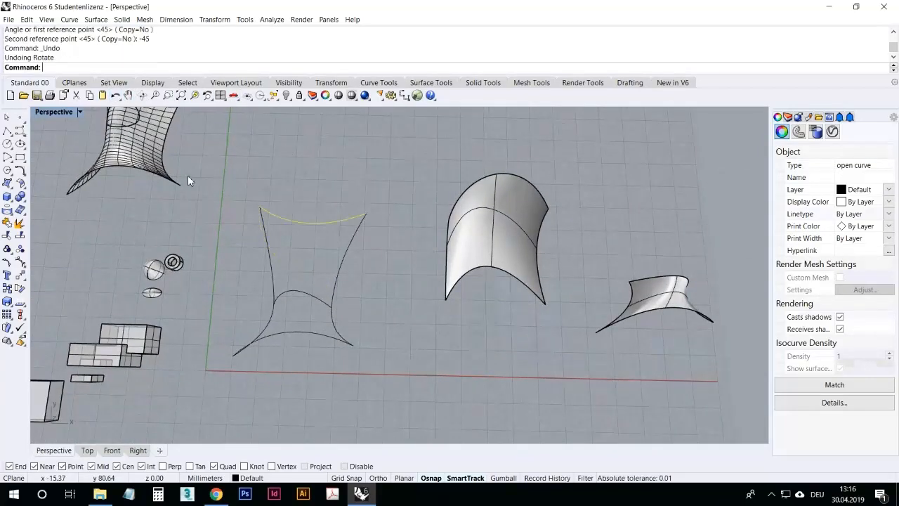
# Step: Deselect everything and tear off the Scale toolbar as a floating palette in the viewport
pyautogui.click(204, 191)
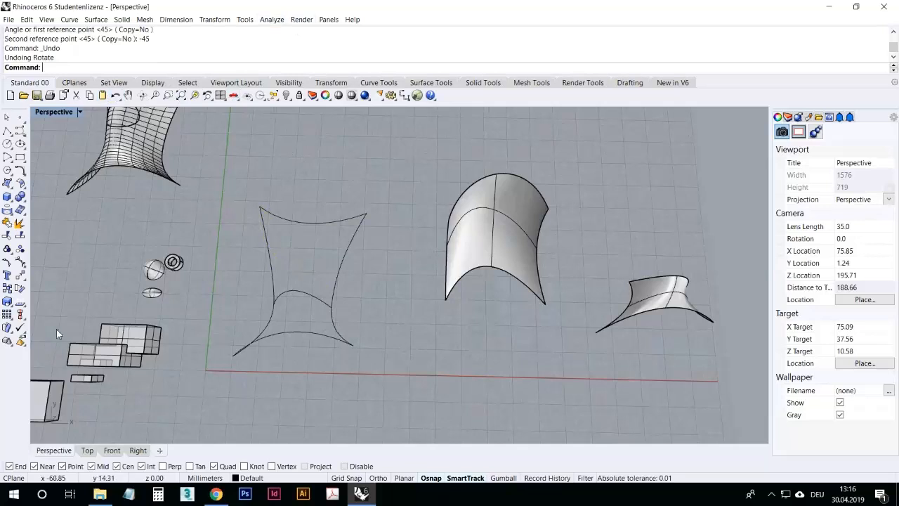
pyautogui.click(10, 307)
pyautogui.moveTo(28, 301); pyautogui.dragTo(209, 122)
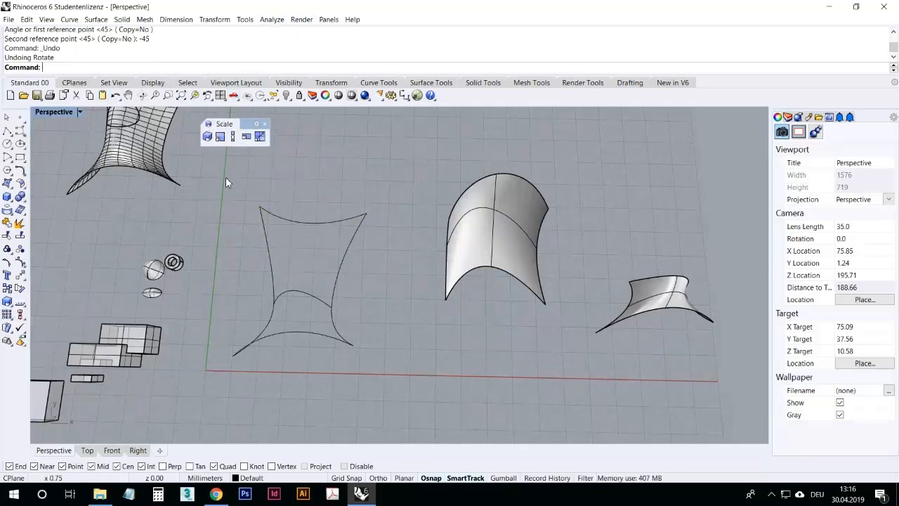
pyautogui.moveTo(249, 207); pyautogui.dragTo(258, 171, button='right')
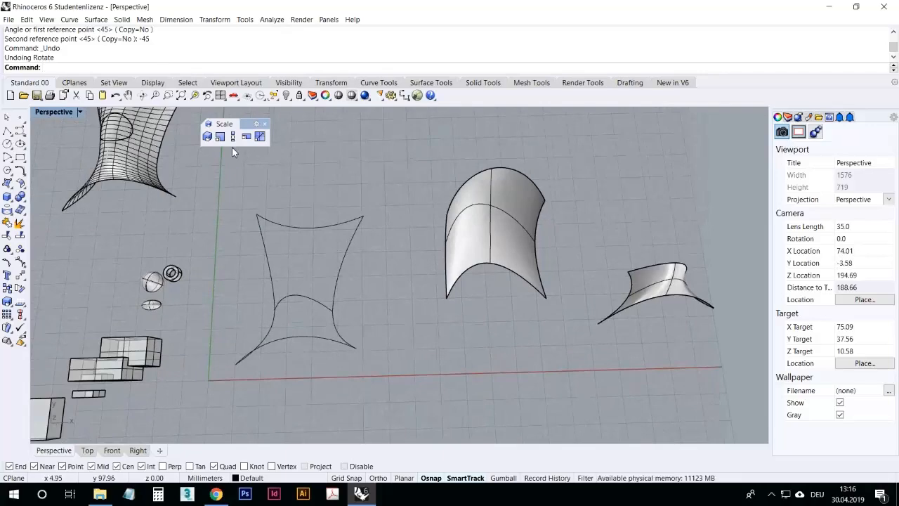
# Step: Scale the arch surface in 3D from its lower corner using two reference points, then undo the scaling
pyautogui.click(207, 137)
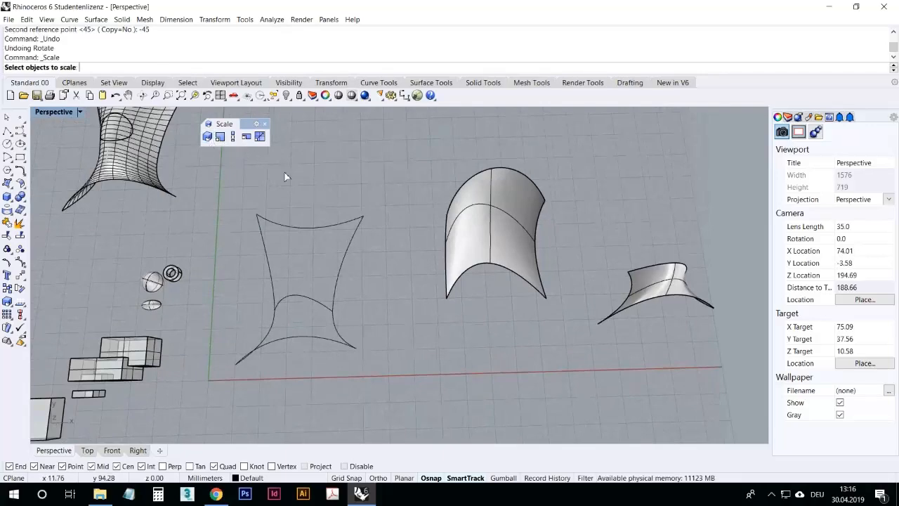
pyautogui.click(480, 218)
pyautogui.press('Return')
pyautogui.click(447, 299)
pyautogui.click(478, 312)
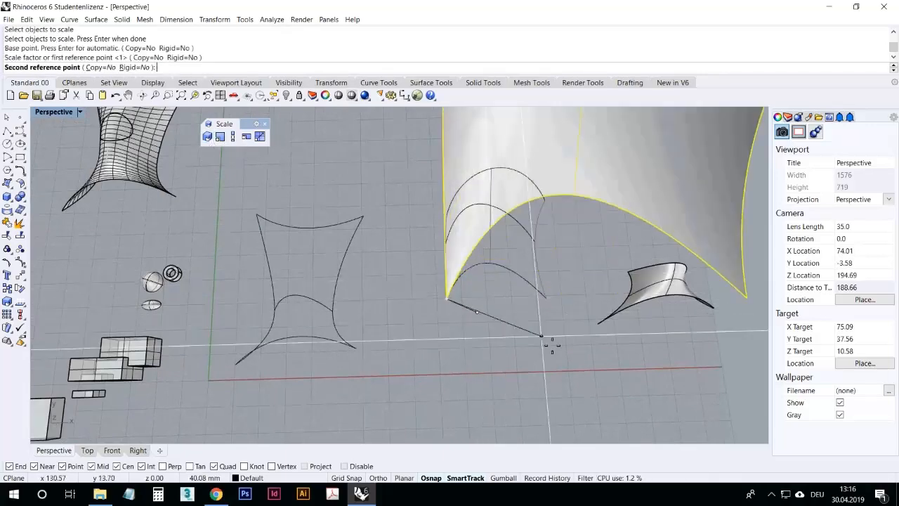
pyautogui.scroll(-6, 529, 325)
pyautogui.moveTo(538, 340); pyautogui.dragTo(472, 322, button='right')
pyautogui.scroll(6, 472, 322)
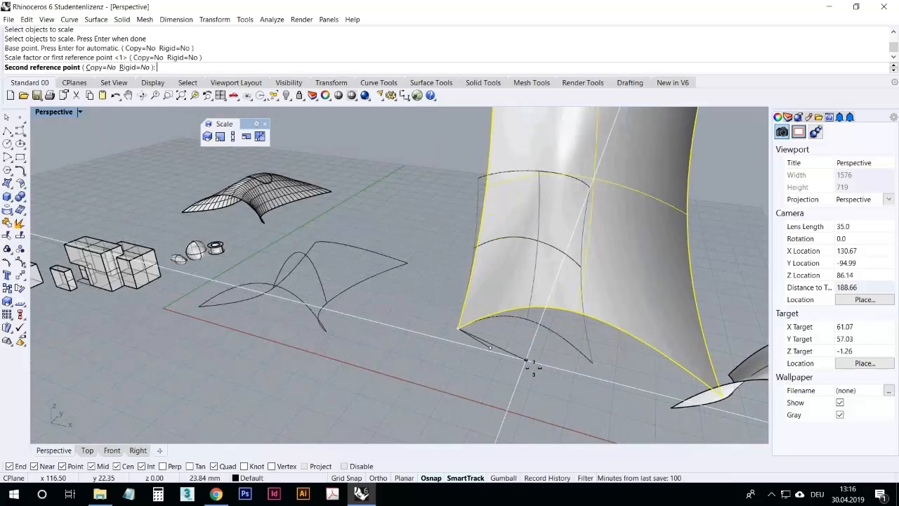
pyautogui.click(528, 366)
pyautogui.click(116, 97)
# Step: Scale the arch surface in 2D from its lower corner using two reference points, then undo the scaling
pyautogui.click(346, 202)
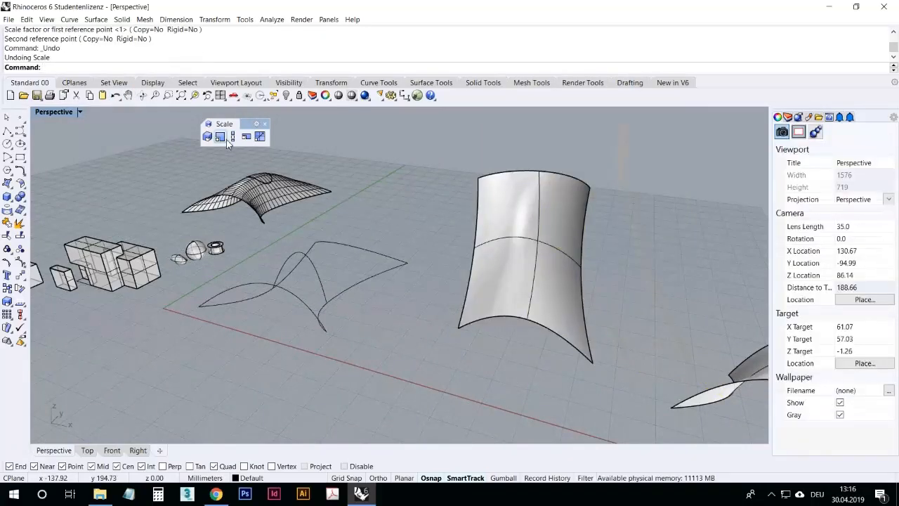
pyautogui.moveTo(281, 300); pyautogui.dragTo(283, 303, button='right')
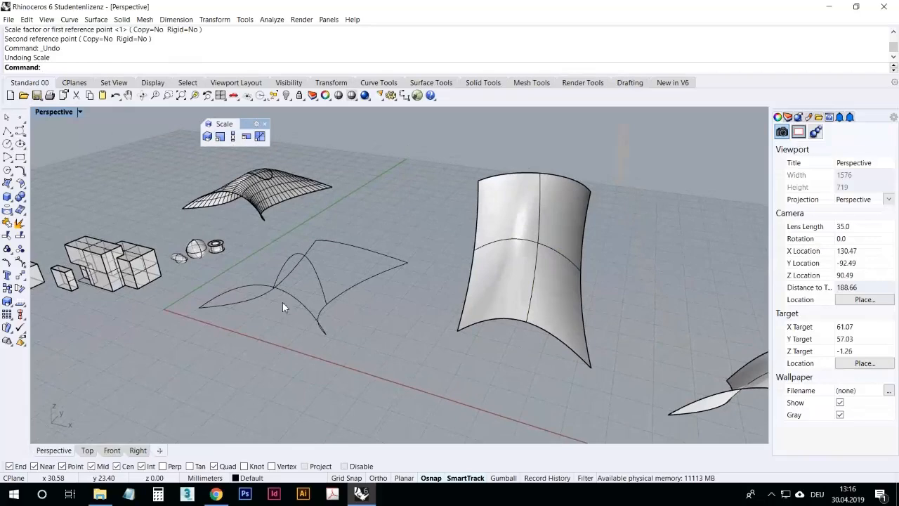
pyautogui.moveTo(348, 263); pyautogui.dragTo(293, 270, button='right')
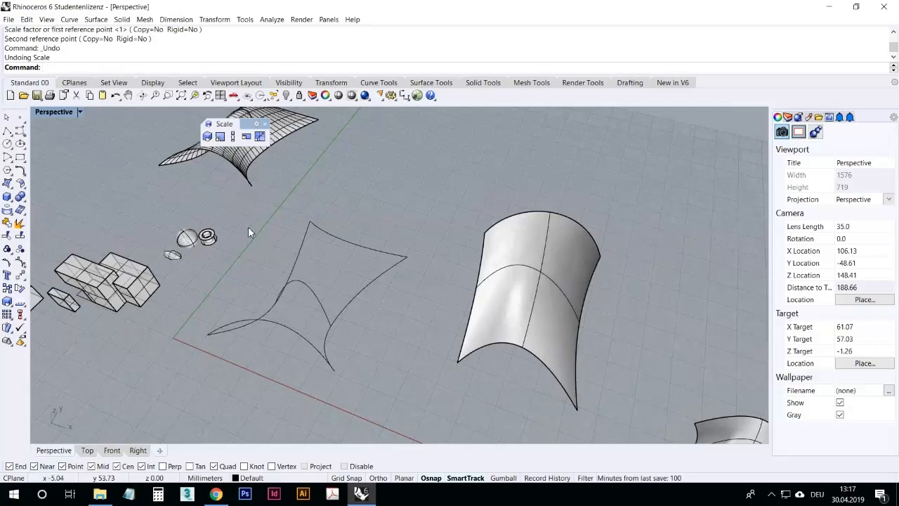
pyautogui.moveTo(233, 278); pyautogui.dragTo(220, 280, button='right')
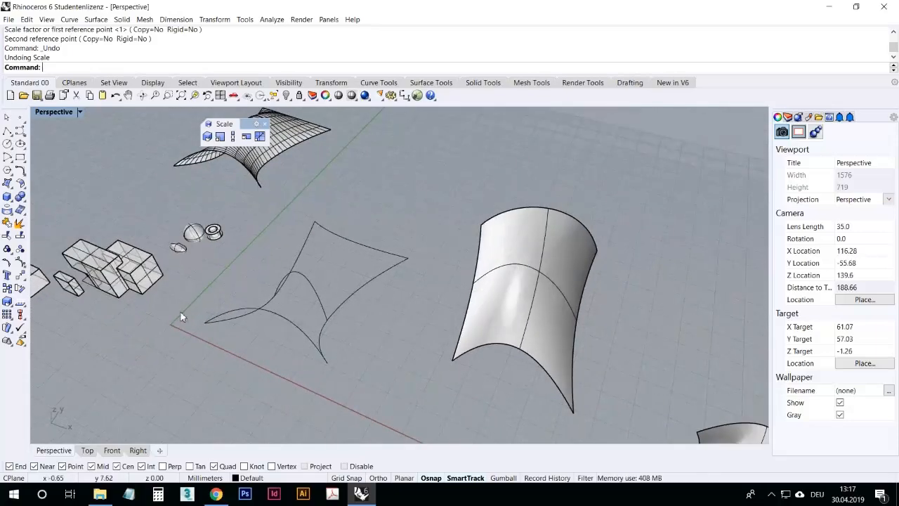
pyautogui.moveTo(303, 346); pyautogui.dragTo(322, 349, button='right')
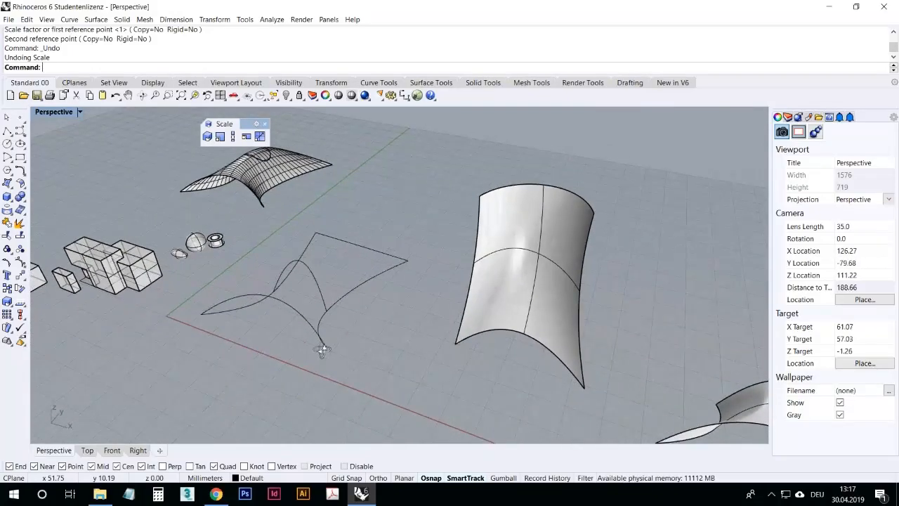
pyautogui.click(220, 137)
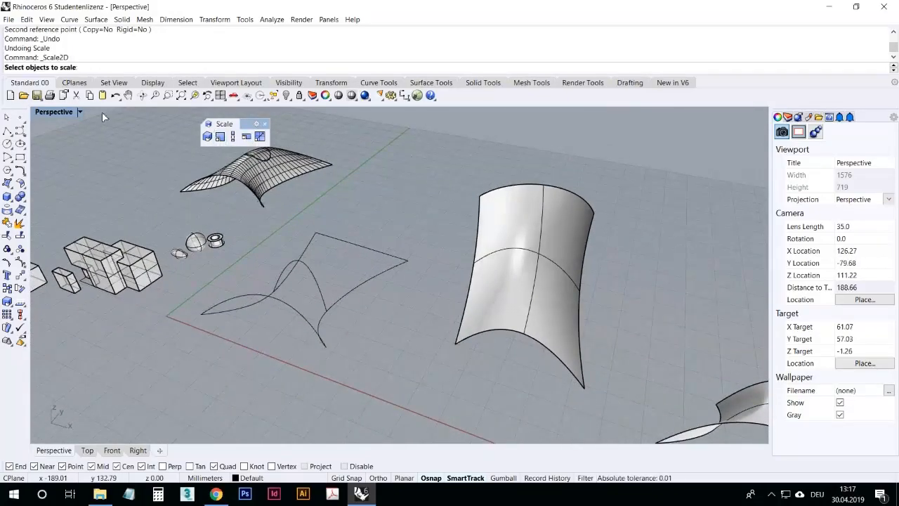
pyautogui.click(535, 250)
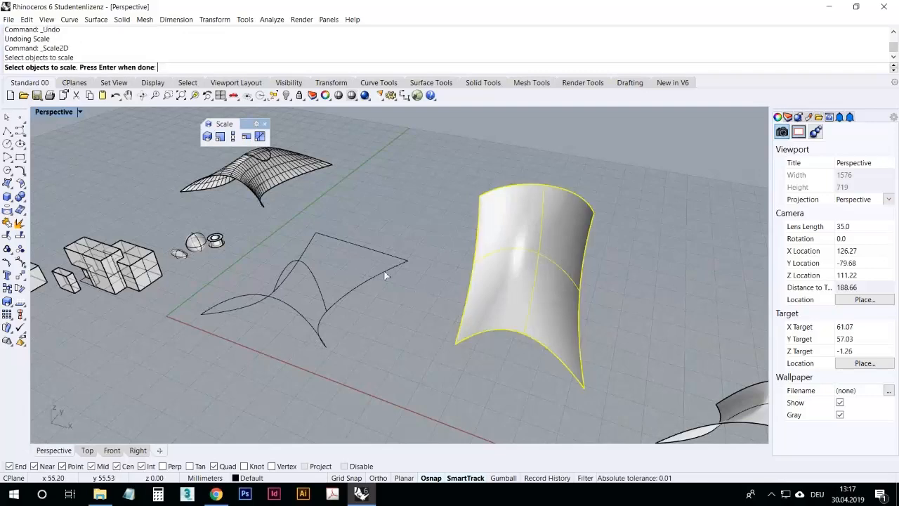
pyautogui.press('Return')
pyautogui.click(460, 351)
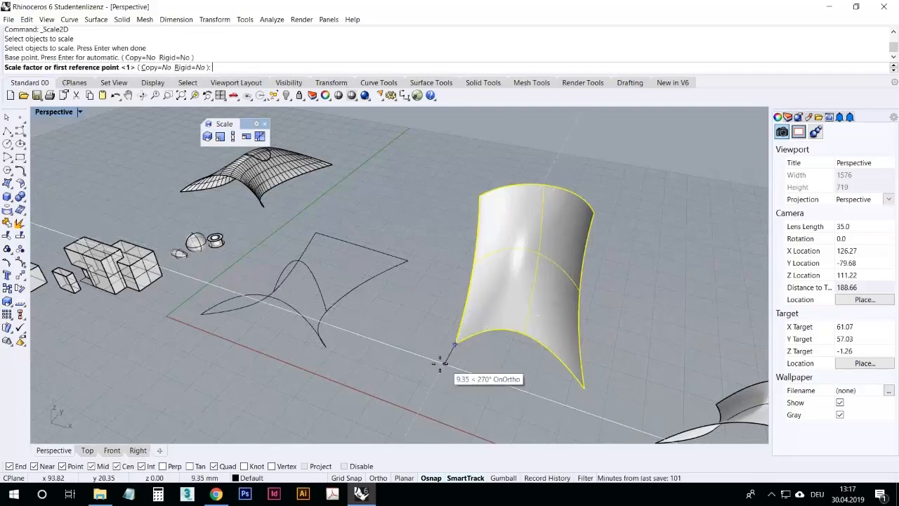
pyautogui.scroll(-5, 464, 380)
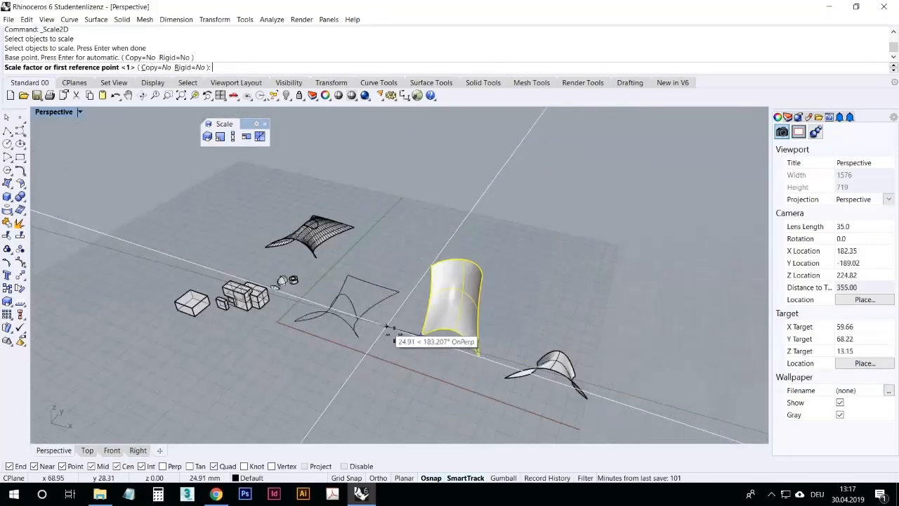
pyautogui.scroll(3, 446, 360)
pyautogui.click(435, 345)
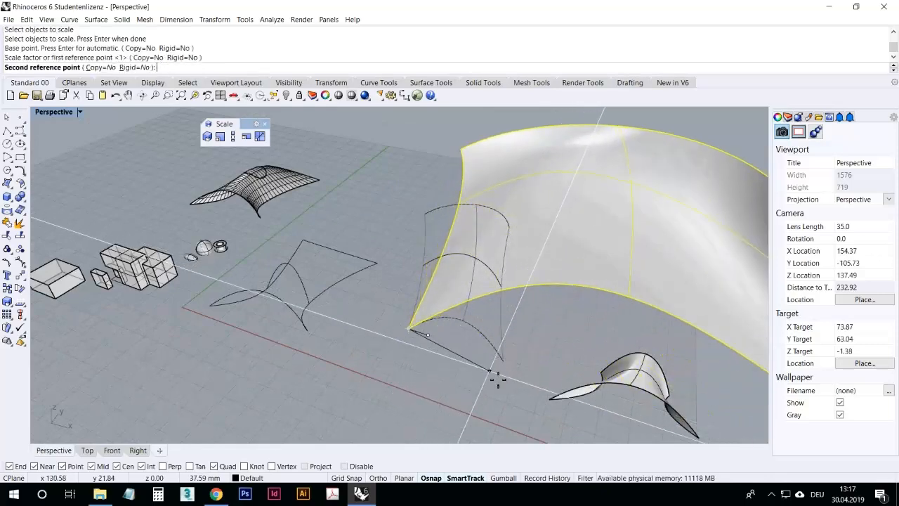
pyautogui.click(522, 389)
pyautogui.moveTo(524, 389); pyautogui.dragTo(536, 344, button='right')
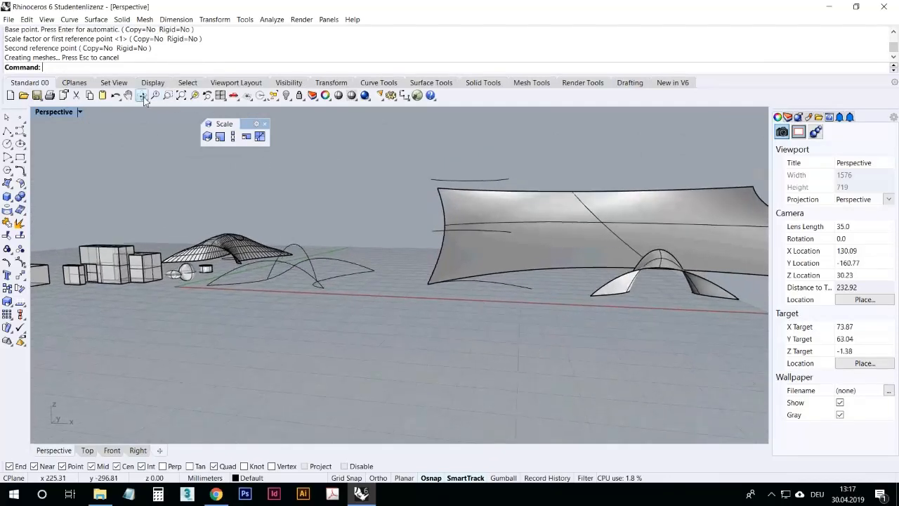
pyautogui.click(117, 97)
pyautogui.rightClick(443, 271)
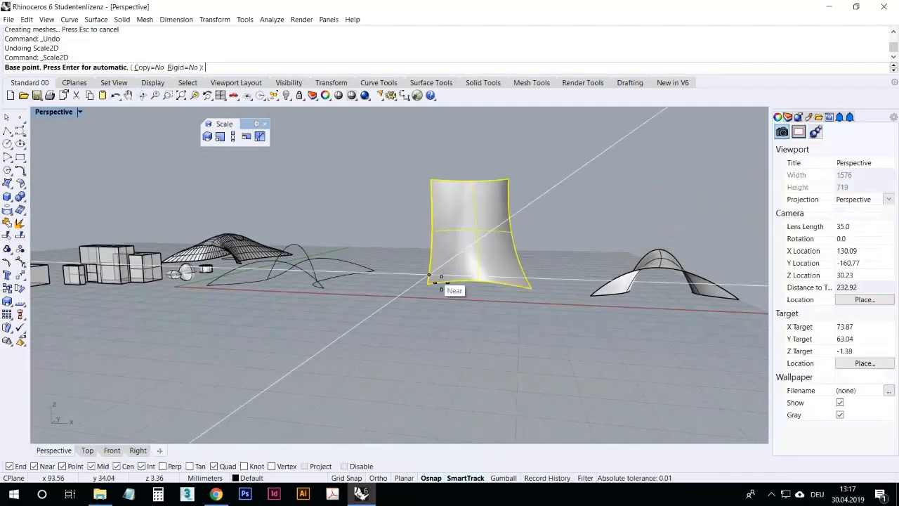
pyautogui.click(437, 294)
pyautogui.click(457, 307)
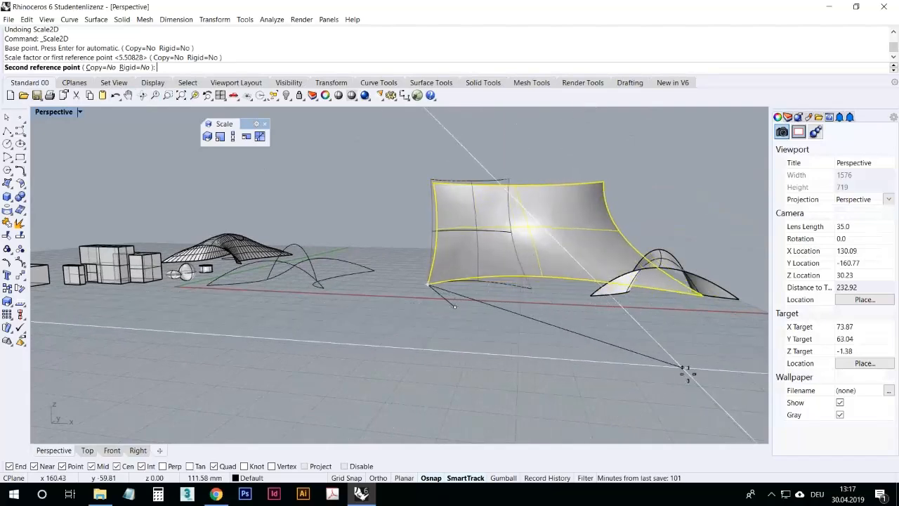
pyautogui.press('Escape')
pyautogui.press('Escape')
# Step: Scale the arch surface in one direction with Scale 1-D from its lower corner using two reference points
pyautogui.moveTo(566, 341); pyautogui.dragTo(517, 359, button='right')
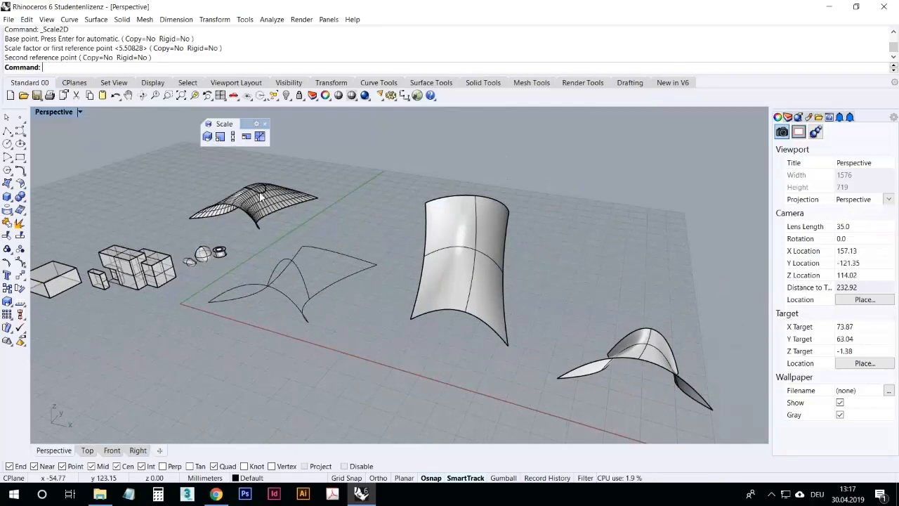
pyautogui.click(232, 137)
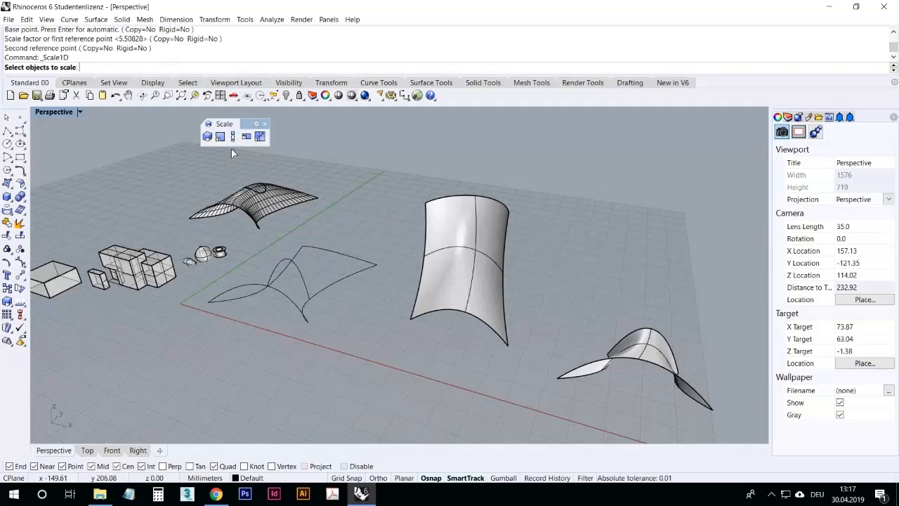
pyautogui.click(473, 294)
pyautogui.press('Return')
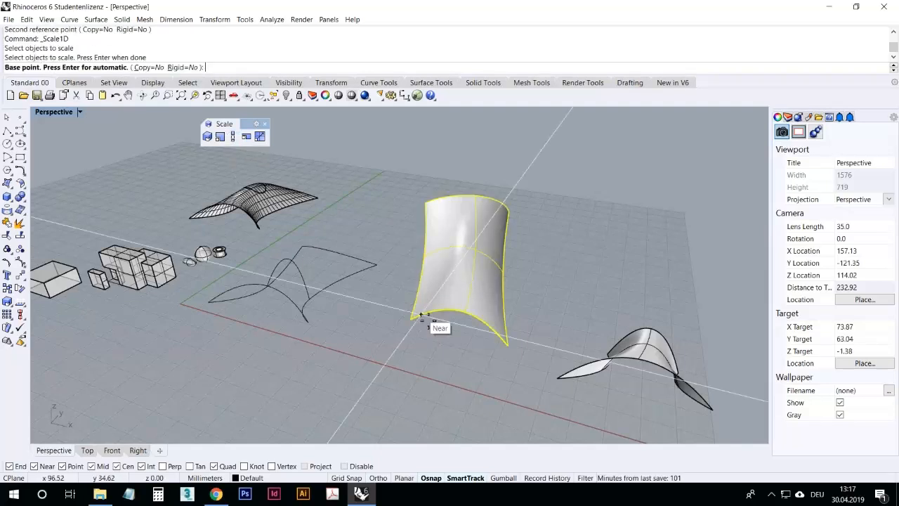
pyautogui.click(420, 325)
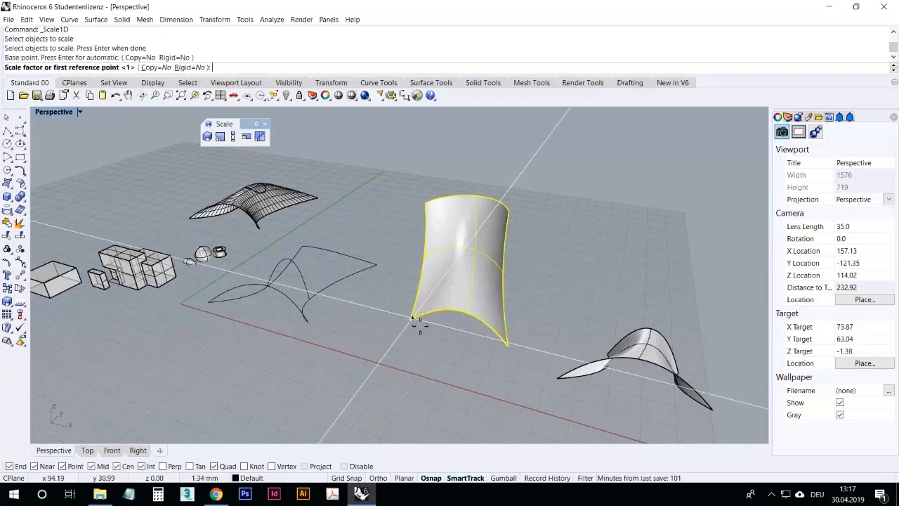
pyautogui.click(475, 336)
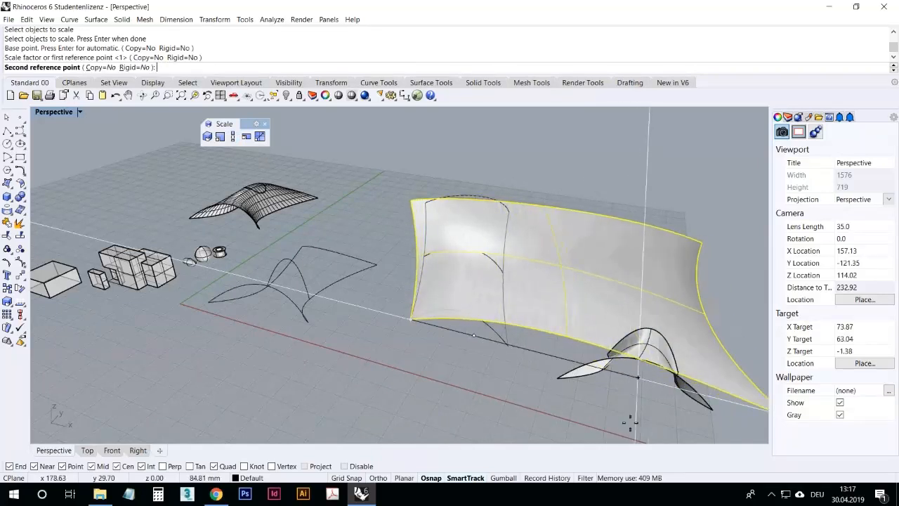
pyautogui.click(485, 387)
# Step: Move the arch surfaces and curves to the left side of the model to clear space around the origin
pyautogui.moveTo(435, 362); pyautogui.dragTo(465, 375, button='right')
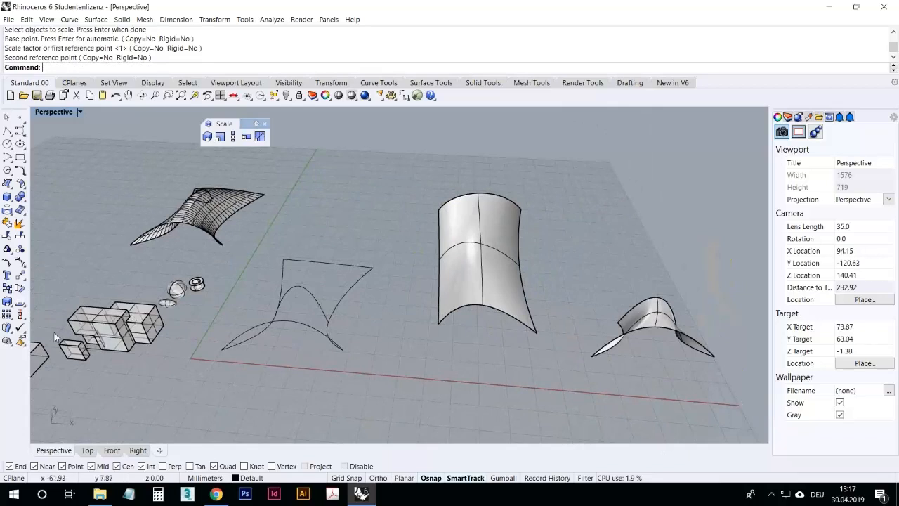
pyautogui.moveTo(150, 398); pyautogui.dragTo(5, 266, button='right')
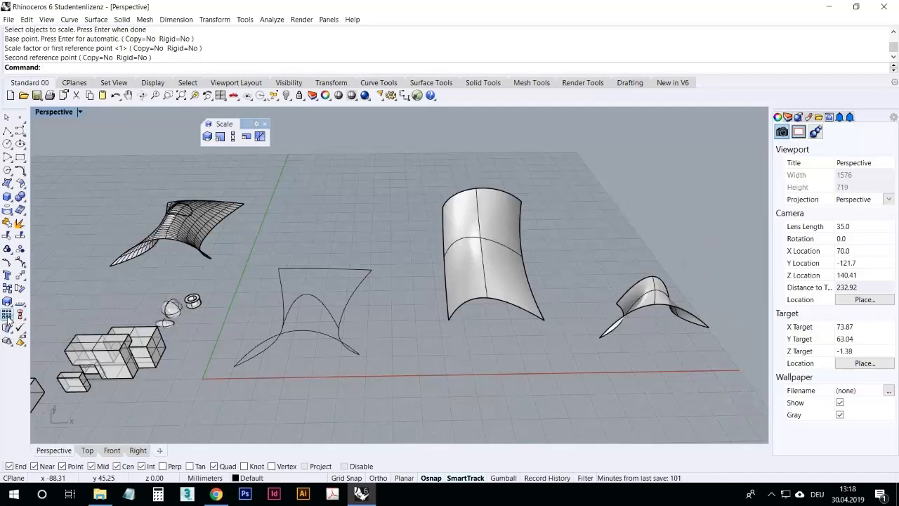
pyautogui.scroll(-5, 383, 300)
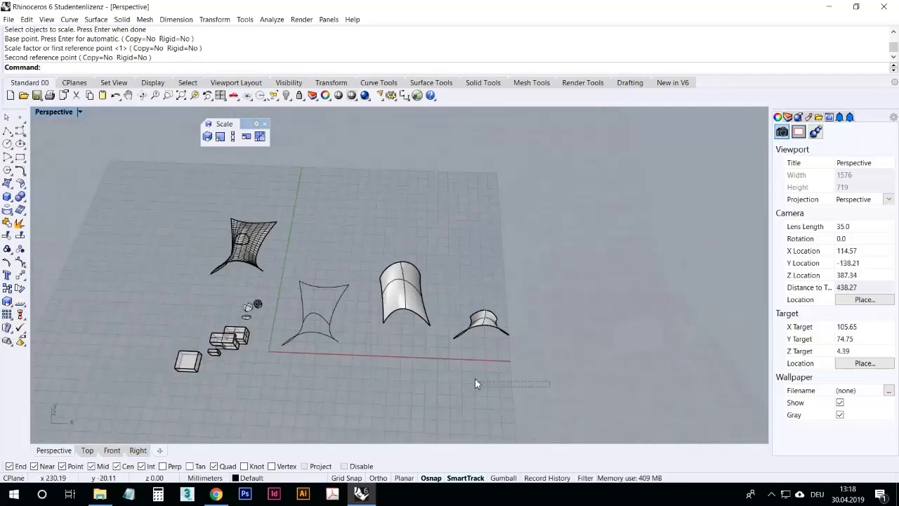
pyautogui.moveTo(294, 224); pyautogui.dragTo(295, 225)
pyautogui.moveTo(404, 285); pyautogui.dragTo(188, 286)
pyautogui.click(188, 287)
pyautogui.press('Escape')
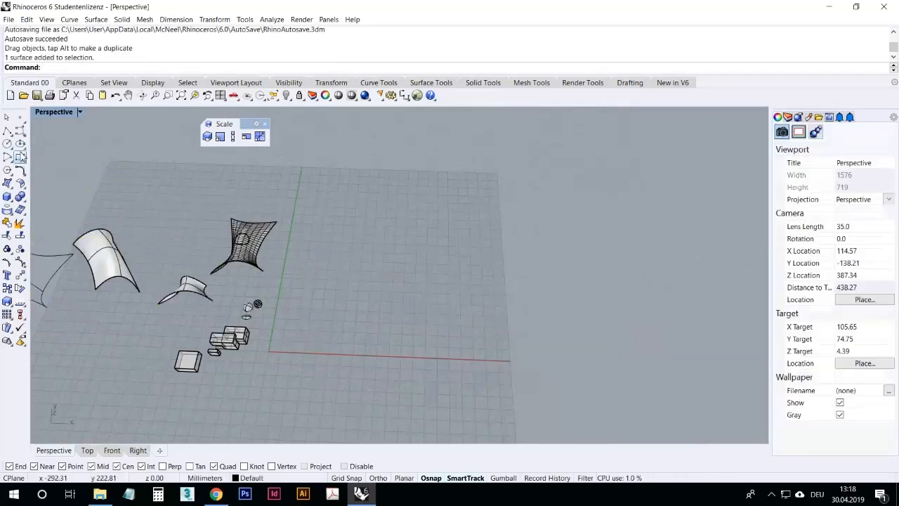
# Step: Draw a small rectangle with its first corner at the origin 0
pyautogui.click(21, 156)
pyautogui.scroll(3, 281, 337)
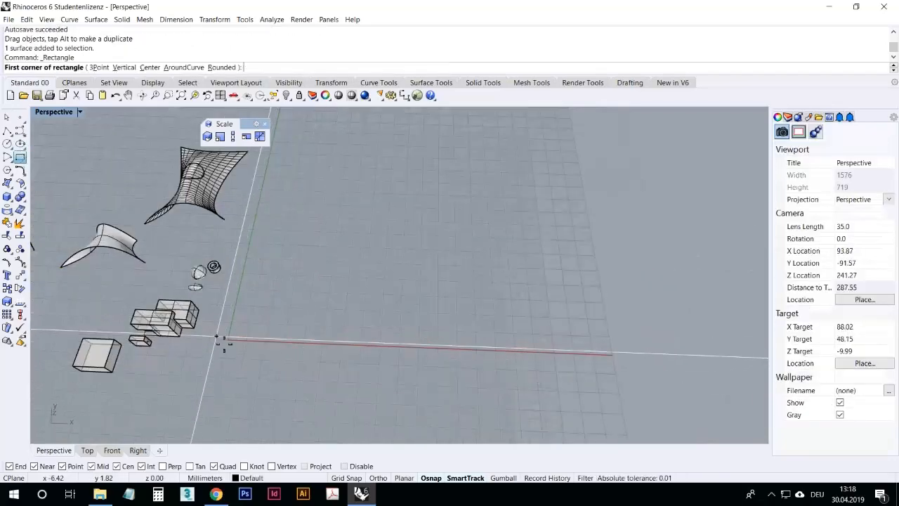
pyautogui.write('0')
pyautogui.press('Return')
pyautogui.click(264, 320)
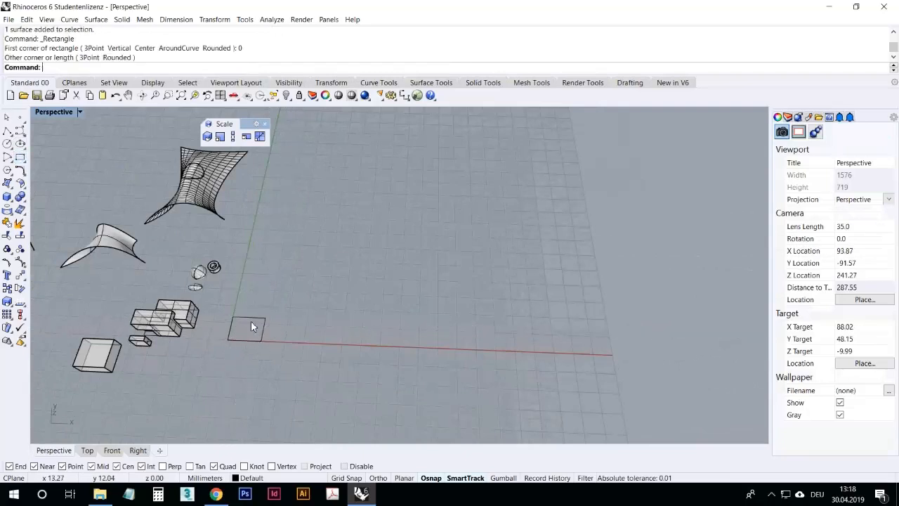
# Step: Start an array of the rectangle with 10 copies in X, Y and Z, picking the unit cell and height
pyautogui.click(7, 315)
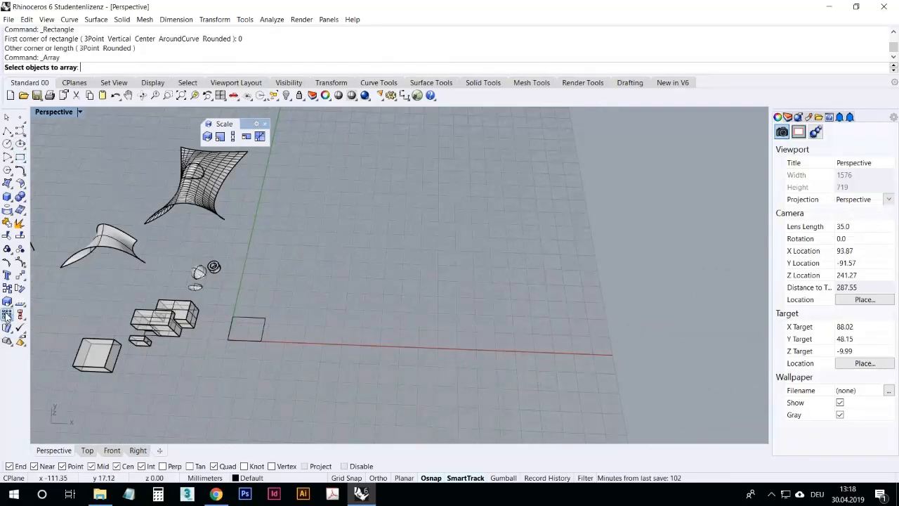
pyautogui.click(257, 321)
pyautogui.press('Return')
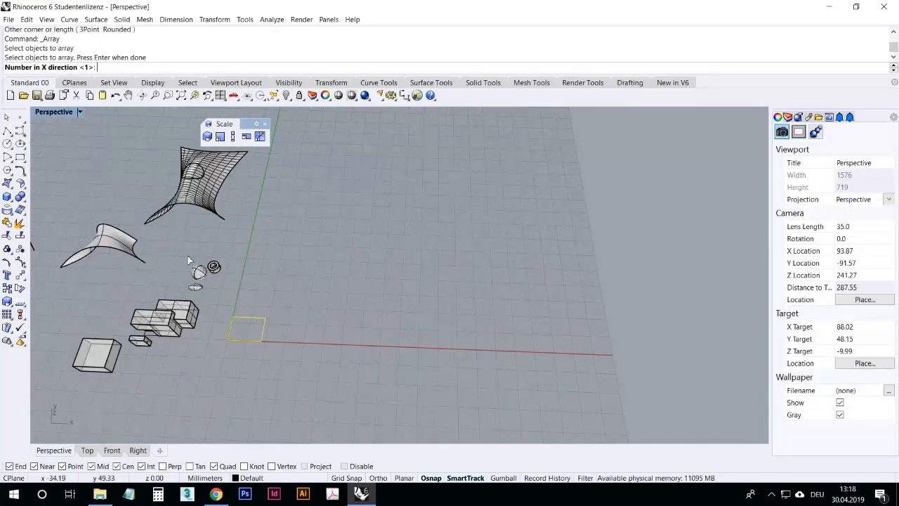
pyautogui.scroll(5, 242, 360)
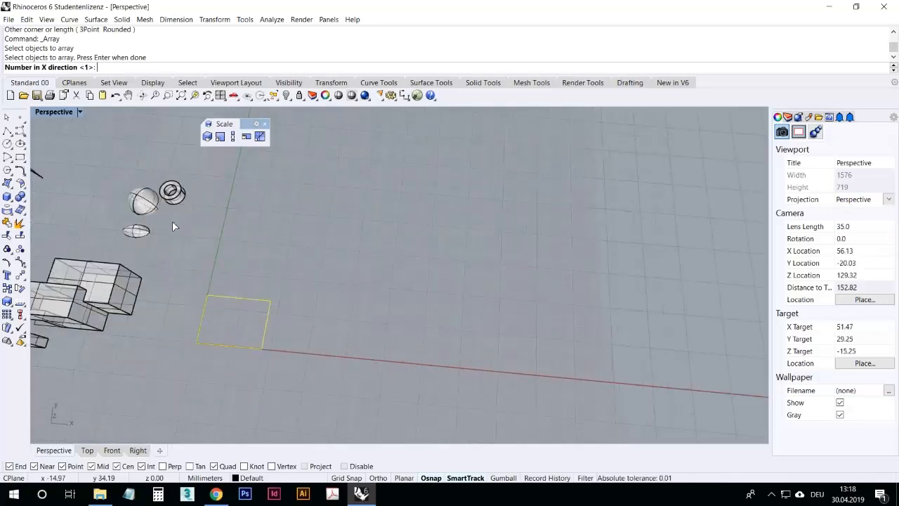
pyautogui.press('Return')
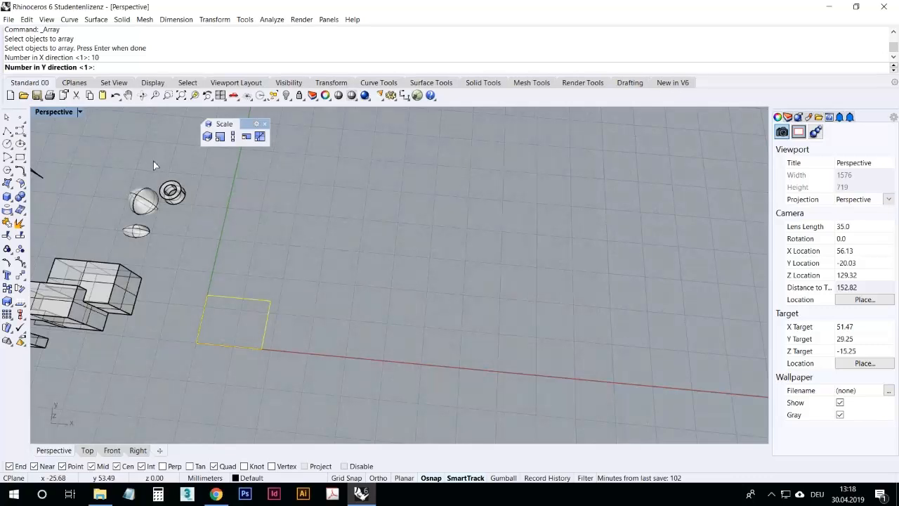
pyautogui.write('10')
pyautogui.press('Return')
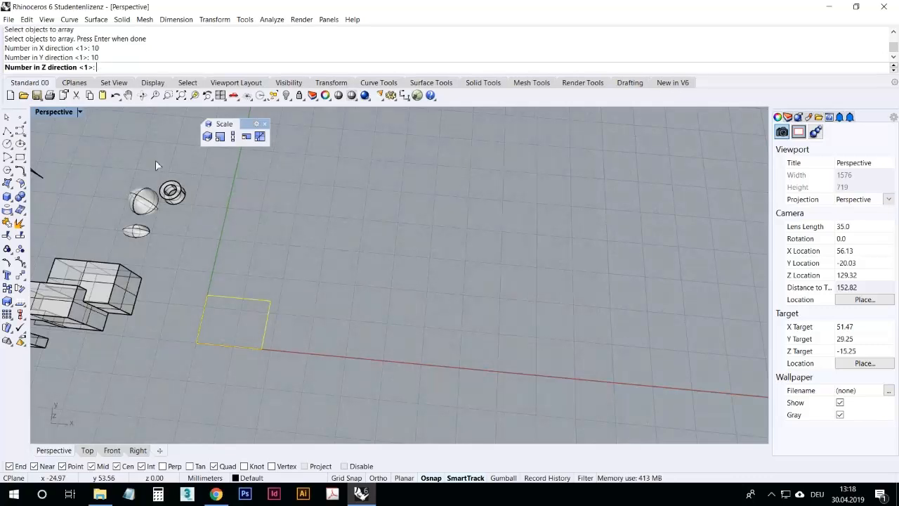
pyautogui.moveTo(157, 188); pyautogui.dragTo(197, 209, button='right')
pyautogui.scroll(-8, 236, 320)
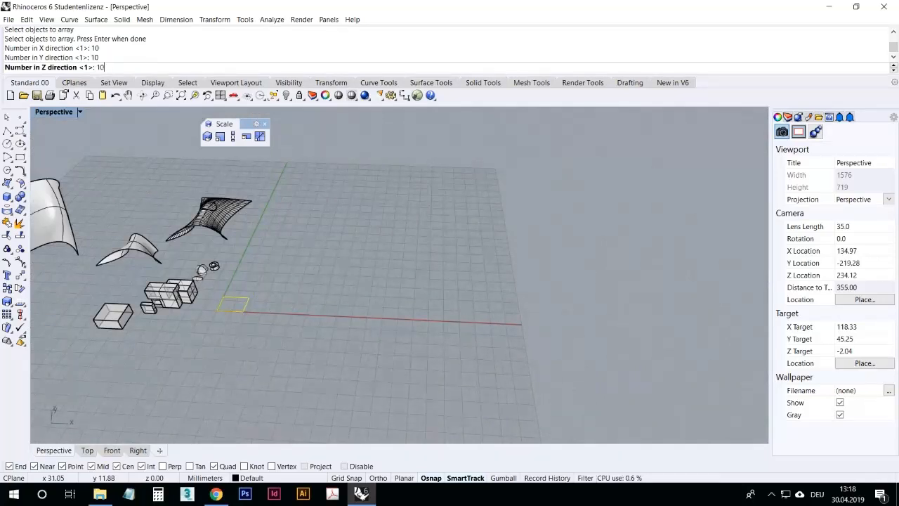
pyautogui.press('Return')
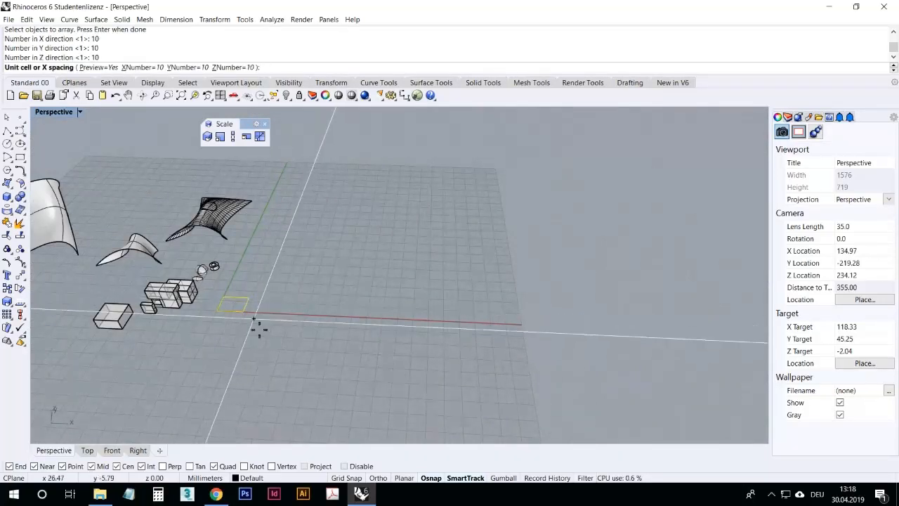
pyautogui.moveTo(241, 291); pyautogui.dragTo(243, 323, button='right')
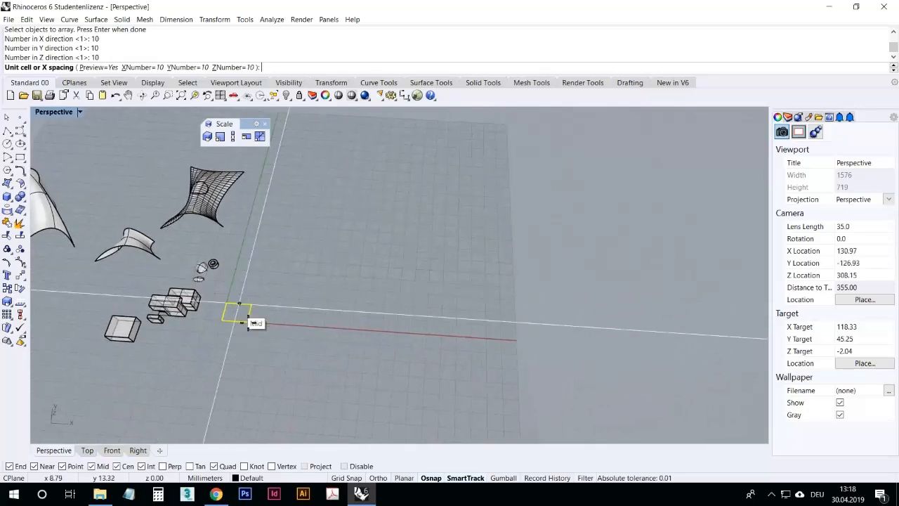
pyautogui.scroll(4, 251, 343)
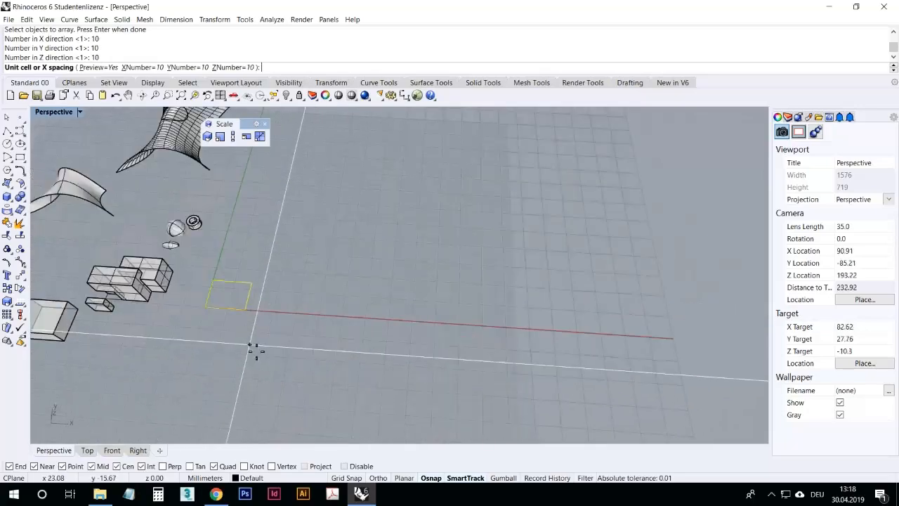
pyautogui.click(205, 307)
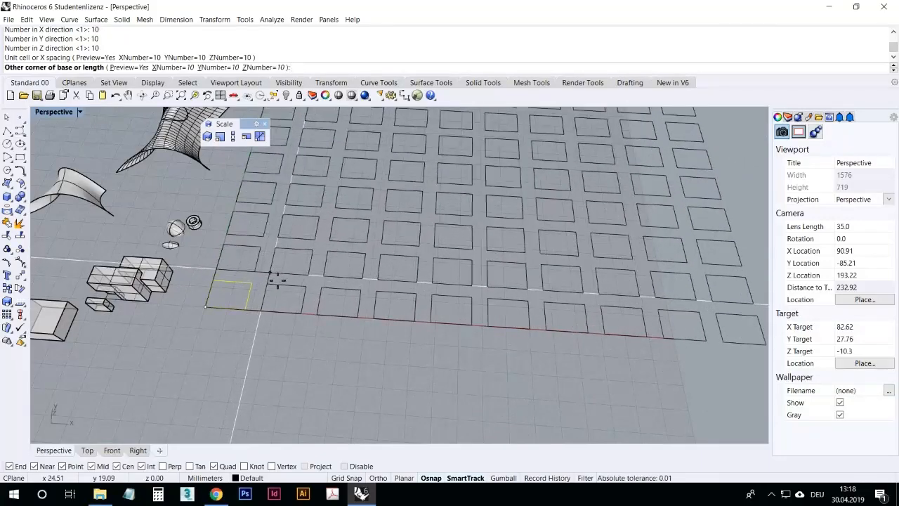
pyautogui.click(276, 279)
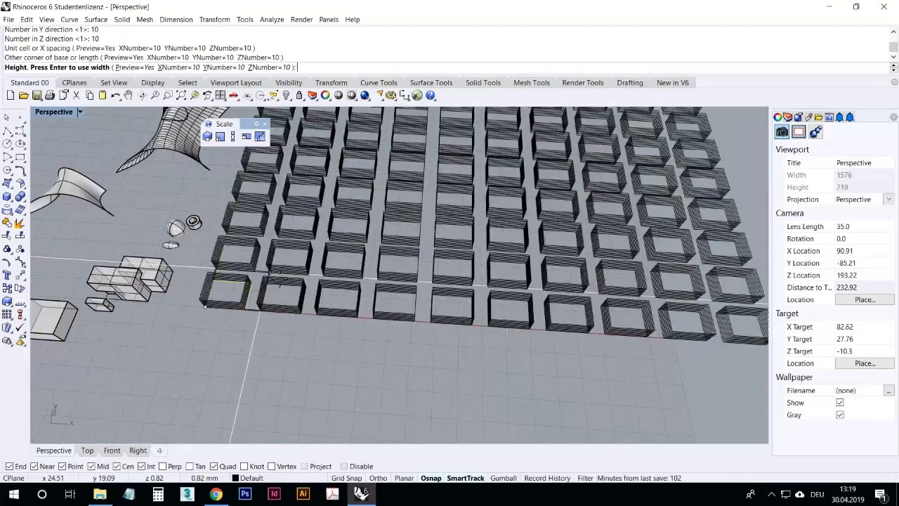
pyautogui.moveTo(280, 278); pyautogui.dragTo(456, 328, button='right')
pyautogui.click(298, 273)
pyautogui.scroll(-8, 456, 329)
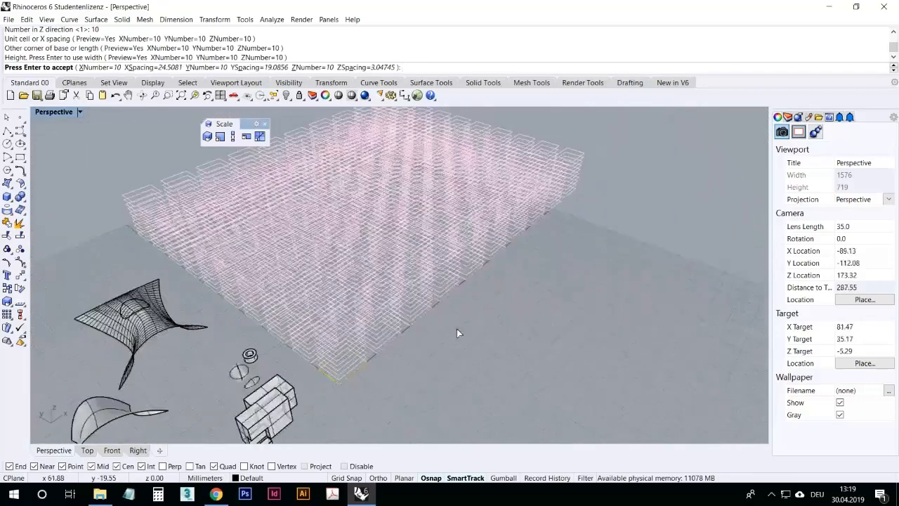
# Step: Accept the 10 × 10 × 10 rectangle array, then undo it
pyautogui.scroll(8, 510, 292)
pyautogui.scroll(-6, 515, 296)
pyautogui.moveTo(517, 300); pyautogui.dragTo(425, 333, button='right')
pyautogui.scroll(6, 424, 283)
pyautogui.moveTo(446, 383); pyautogui.dragTo(418, 383, button='right')
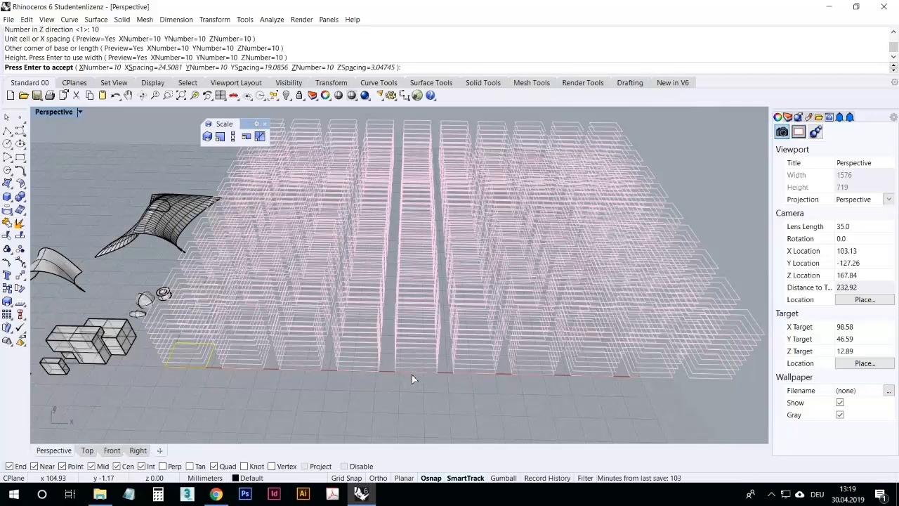
pyautogui.press('Return')
pyautogui.moveTo(407, 384); pyautogui.dragTo(337, 393, button='right')
pyautogui.click(115, 94)
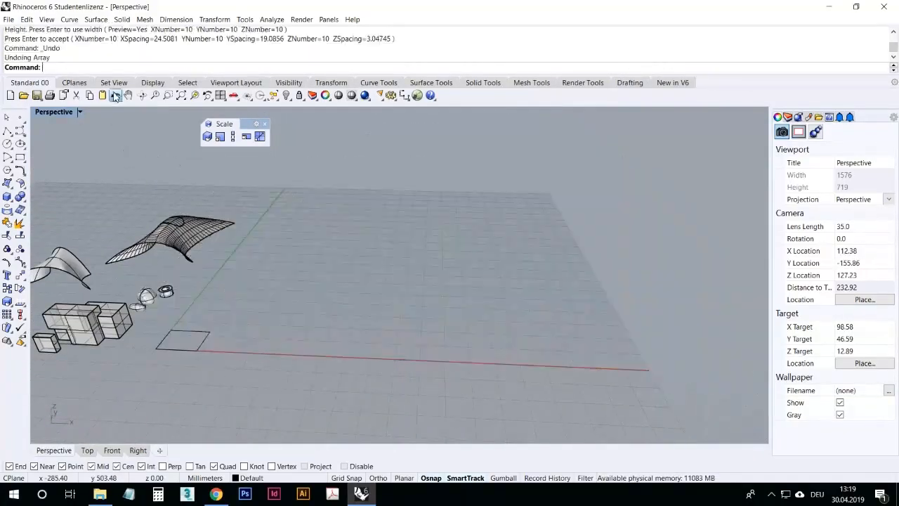
# Step: Array the rectangle 10 × 10 in X and Y with 1 in Z, picking a unit cell about 40 by 33 mm
pyautogui.moveTo(223, 321); pyautogui.dragTo(252, 350, button='right')
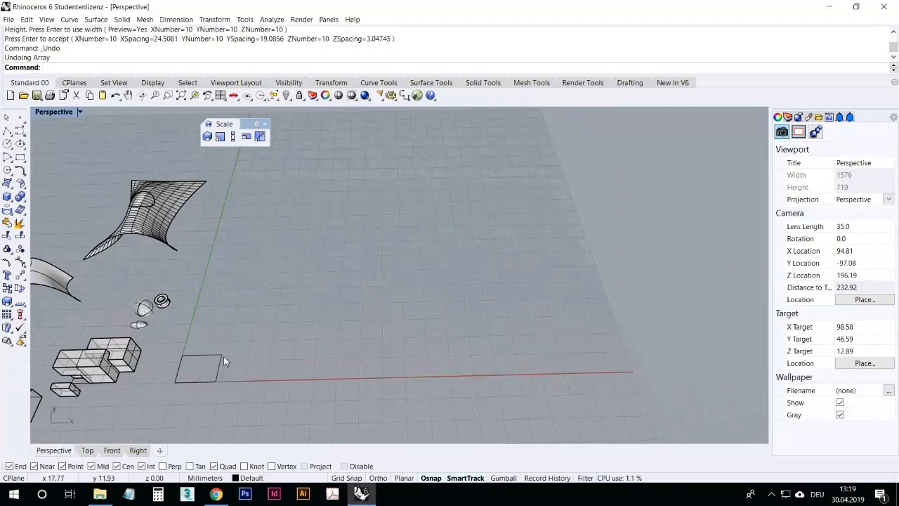
pyautogui.press('Return')
pyautogui.click(222, 353)
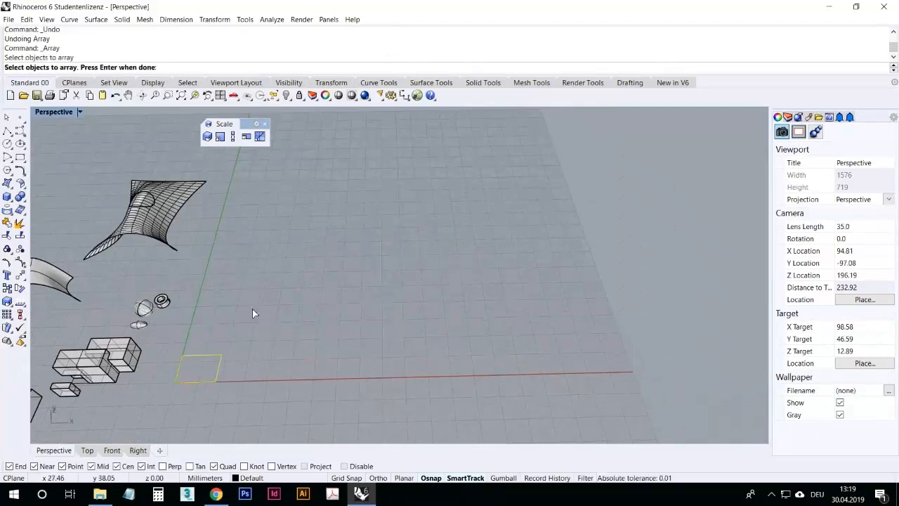
pyautogui.press('Return')
pyautogui.write('10')
pyautogui.press('Return')
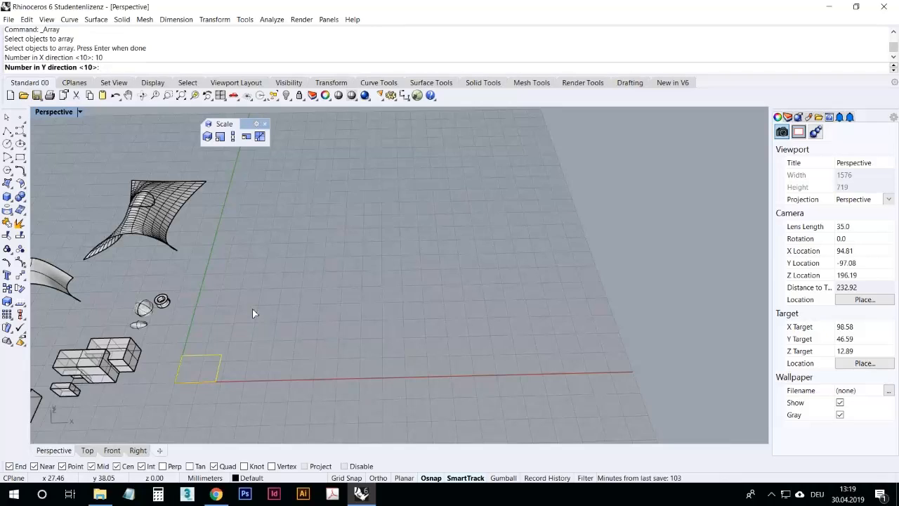
pyautogui.press('Return')
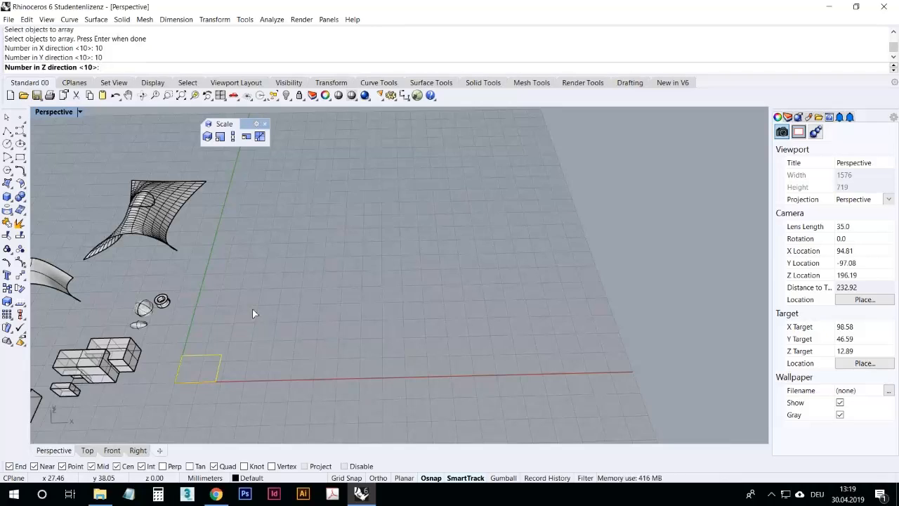
pyautogui.press('Return')
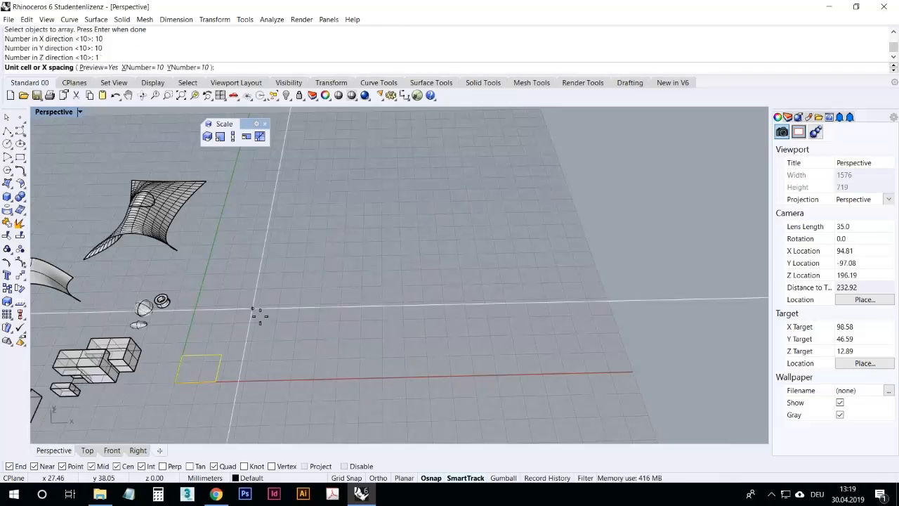
pyautogui.click(196, 384)
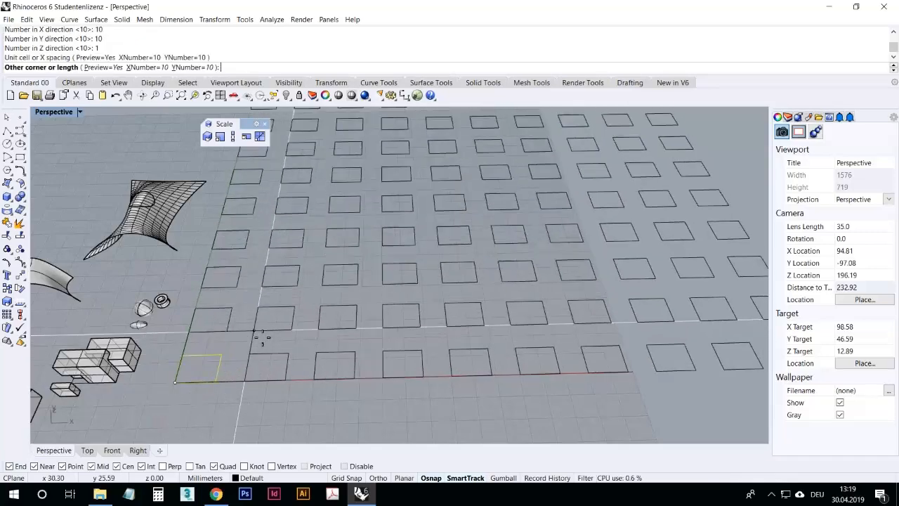
pyautogui.click(273, 333)
pyautogui.press('Return')
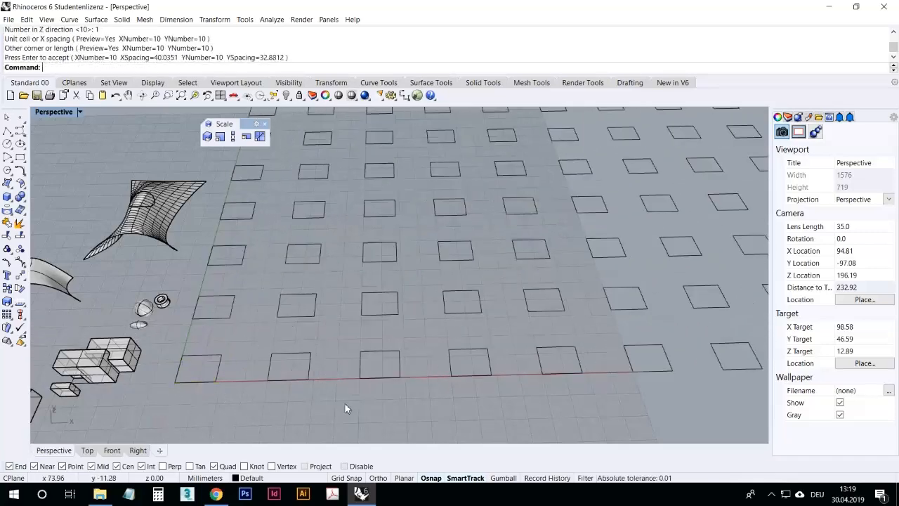
# Step: Examine the grid of arrayed rectangles from different viewing angles
pyautogui.moveTo(344, 401); pyautogui.dragTo(334, 388, button='right')
pyautogui.scroll(-10, 337, 378)
pyautogui.scroll(4, 340, 372)
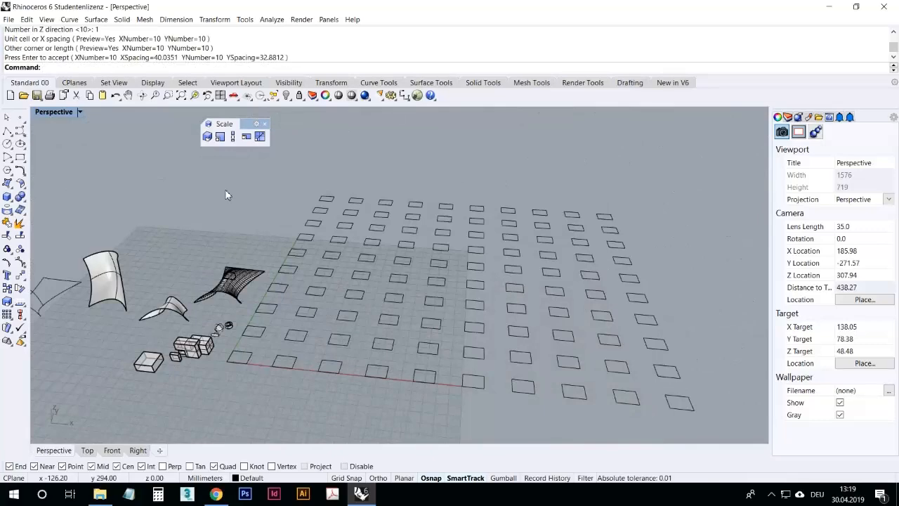
pyautogui.click(118, 97)
pyautogui.moveTo(157, 224); pyautogui.dragTo(436, 286, button='right')
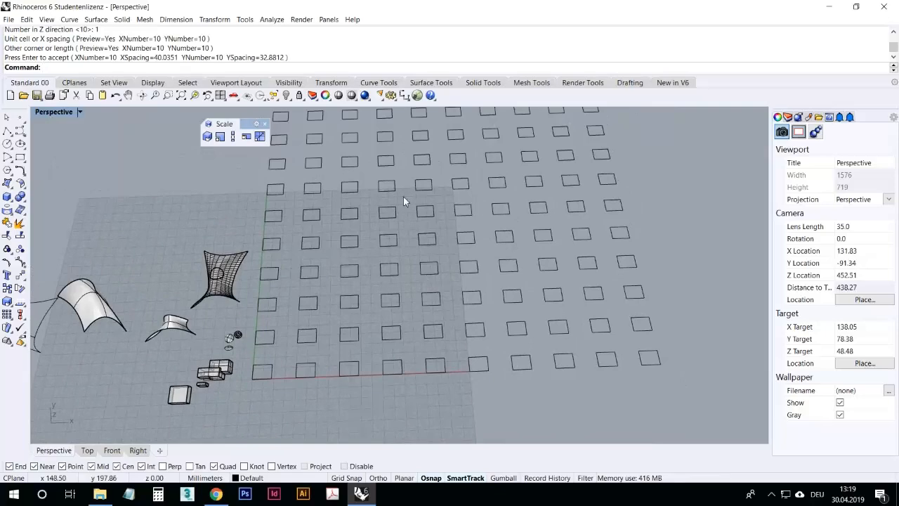
pyautogui.scroll(-3, 375, 294)
pyautogui.scroll(2, 460, 232)
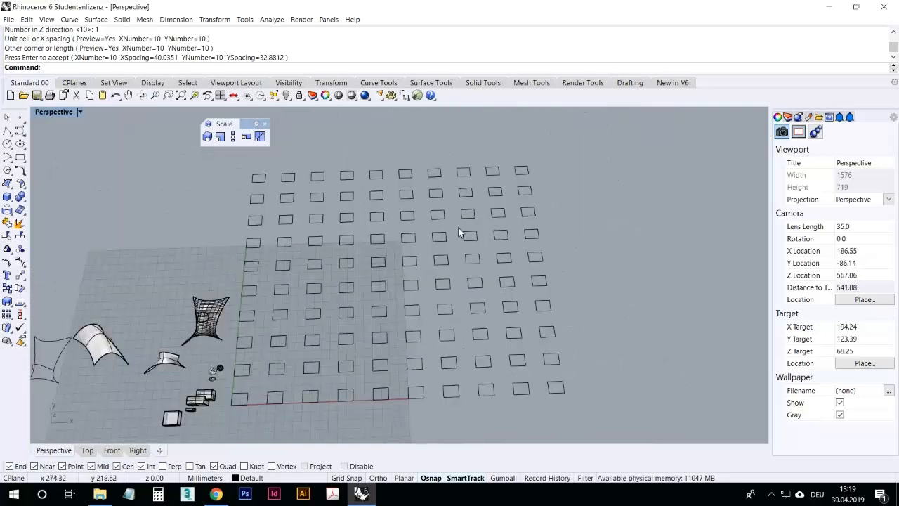
pyautogui.click(553, 332)
pyautogui.click(572, 217)
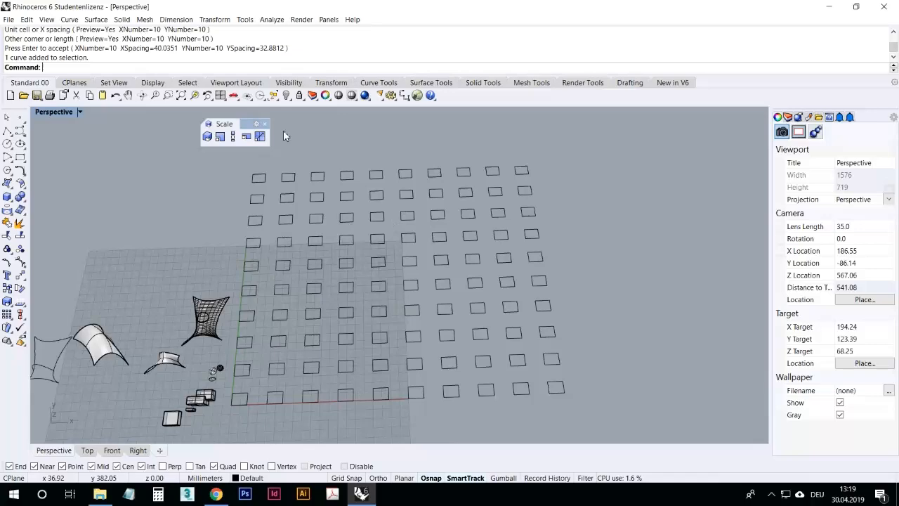
pyautogui.moveTo(515, 372); pyautogui.dragTo(457, 351, button='right')
pyautogui.scroll(-6, 443, 350)
pyautogui.scroll(8, 442, 352)
pyautogui.moveTo(437, 381)
pyautogui.mouseDown(button='right')
pyautogui.moveTo(425, 358)
pyautogui.moveTo(430, 380)
pyautogui.mouseUp(button='right')
pyautogui.scroll(-4, 430, 381)
pyautogui.scroll(8, 210, 345)
pyautogui.keyDown('shift'); pyautogui.moveTo(351, 234); pyautogui.dragTo(422, 214, button='right'); pyautogui.keyUp('shift')
pyautogui.scroll(-6, 423, 214)
pyautogui.scroll(10, 349, 292)
pyautogui.moveTo(355, 344); pyautogui.dragTo(323, 313, button='right')
pyautogui.scroll(8, 367, 317)
pyautogui.scroll(-4, 366, 310)
pyautogui.keyDown('shift'); pyautogui.moveTo(366, 280); pyautogui.dragTo(271, 252, button='right'); pyautogui.keyUp('shift')
pyautogui.scroll(2, 451, 316)
pyautogui.moveTo(452, 317)
pyautogui.mouseDown(button='right')
pyautogui.moveTo(487, 285)
pyautogui.moveTo(474, 331)
pyautogui.moveTo(462, 327)
pyautogui.mouseUp(button='right')
pyautogui.scroll(-12, 302, 202)
pyautogui.scroll(10, 411, 204)
pyautogui.moveTo(412, 205); pyautogui.dragTo(426, 199, button='right')
pyautogui.scroll(-8, 403, 198)
pyautogui.scroll(4, 403, 200)
pyautogui.moveTo(440, 267); pyautogui.dragTo(397, 246, button='right')
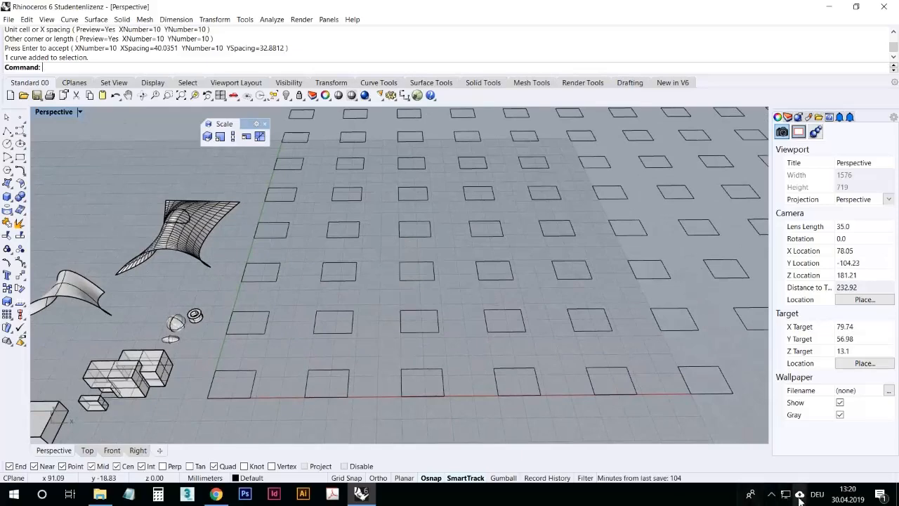
pyautogui.click(772, 494)
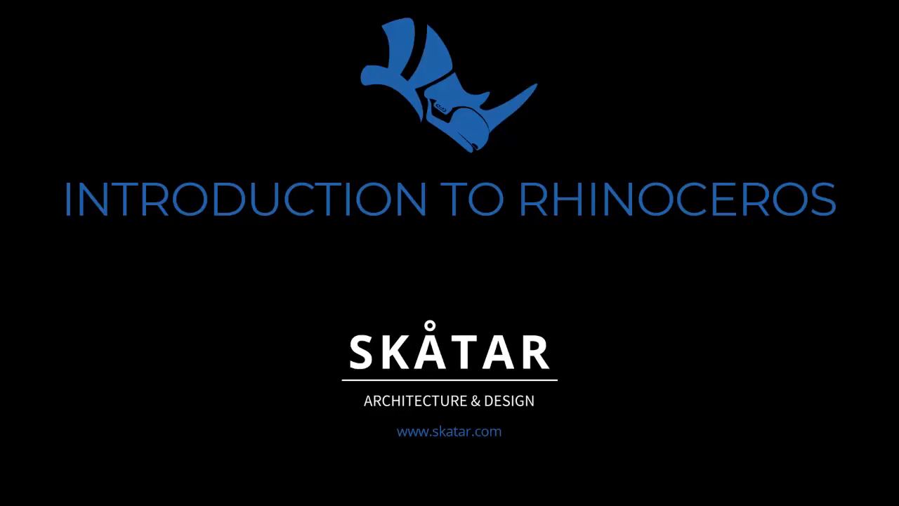